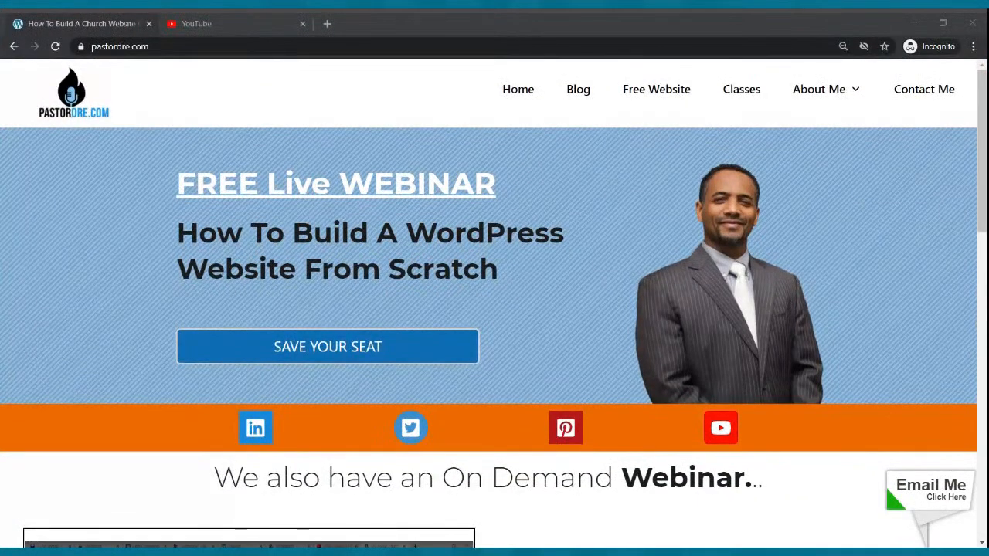
Return to Chrome and open a new blank tab next to the pastordre.com and YouTube tabs
key("alt+Tab")
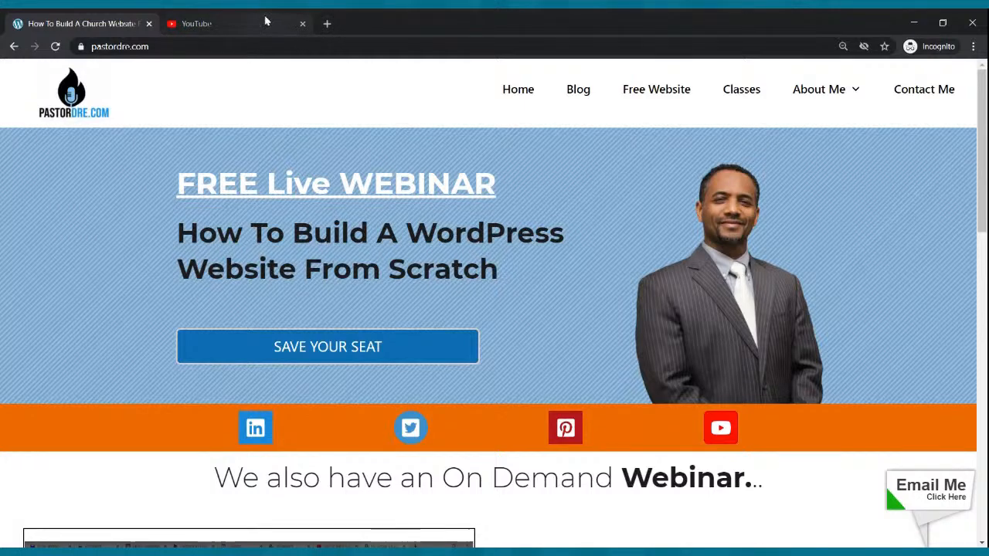
left_click(127, 552)
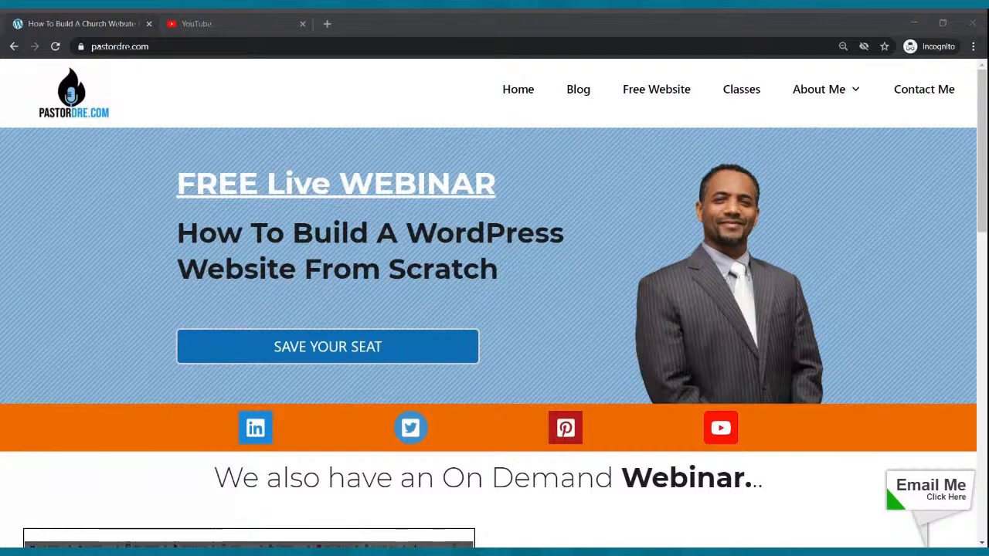
left_click(209, 494)
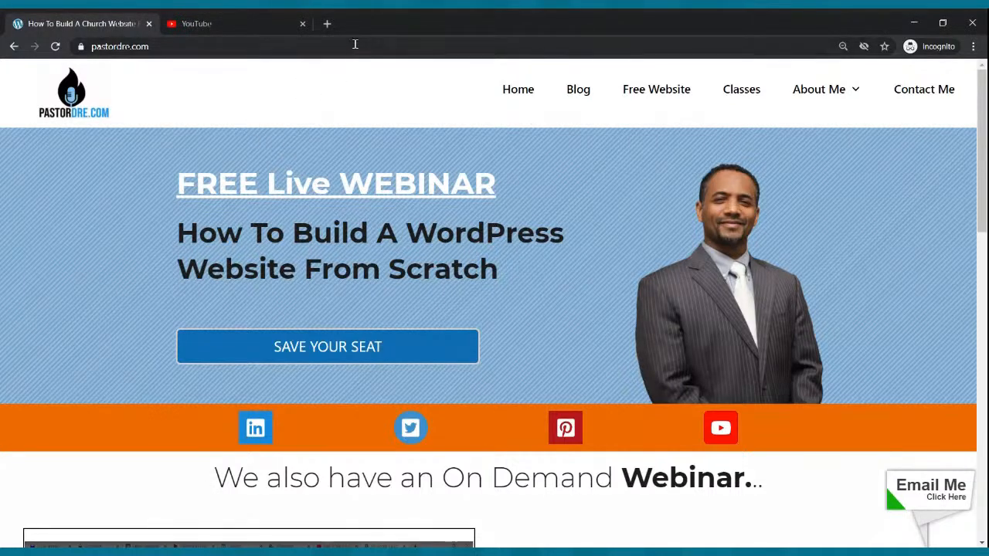
left_click(327, 24)
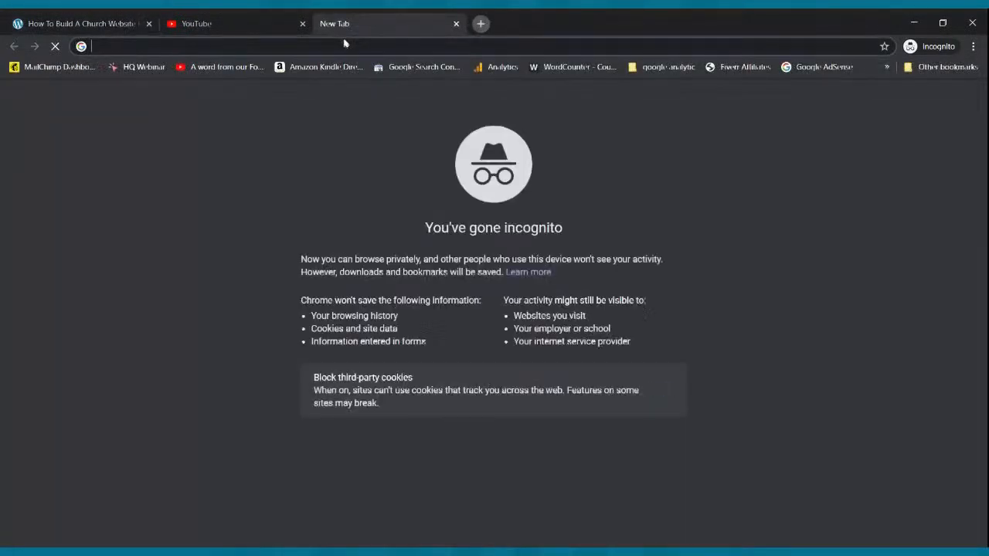
Load the My Rockin Church Website demo site from the 'webi' address suggestion and scroll through it
type("webi")
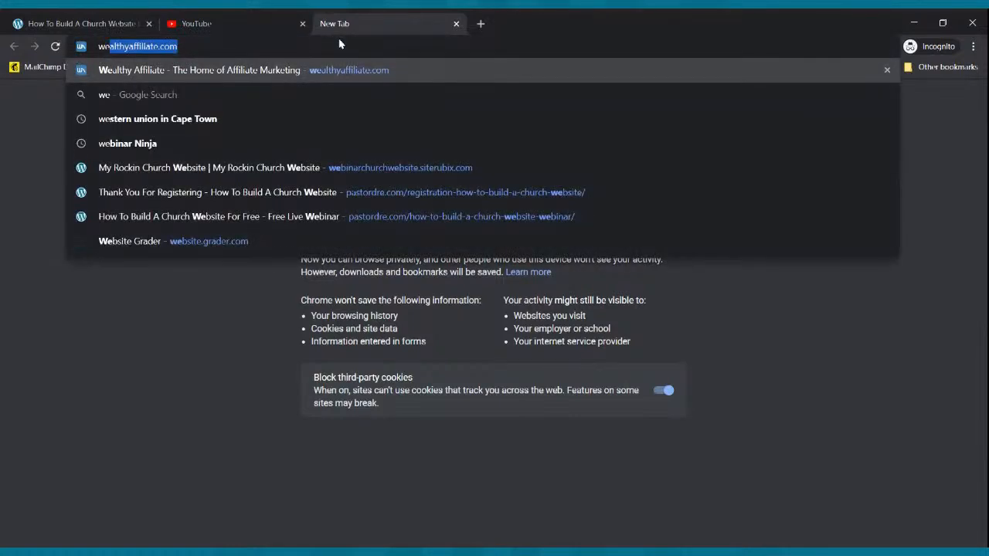
key("Return")
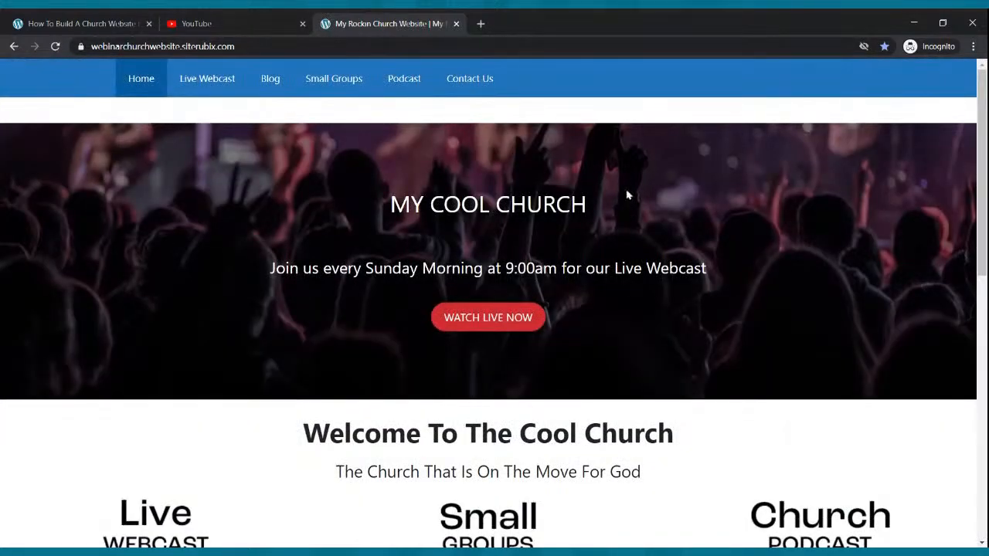
scroll(627, 195, "down", 7)
scroll(632, 185, "up", 7)
scroll(433, 248, "down", 4)
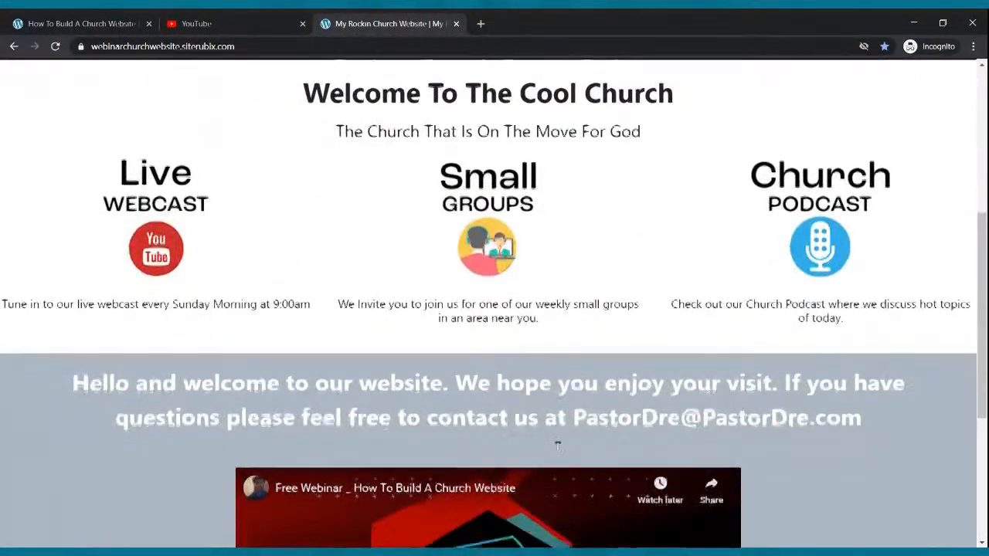
scroll(558, 446, "down", 3)
scroll(532, 398, "up", 7)
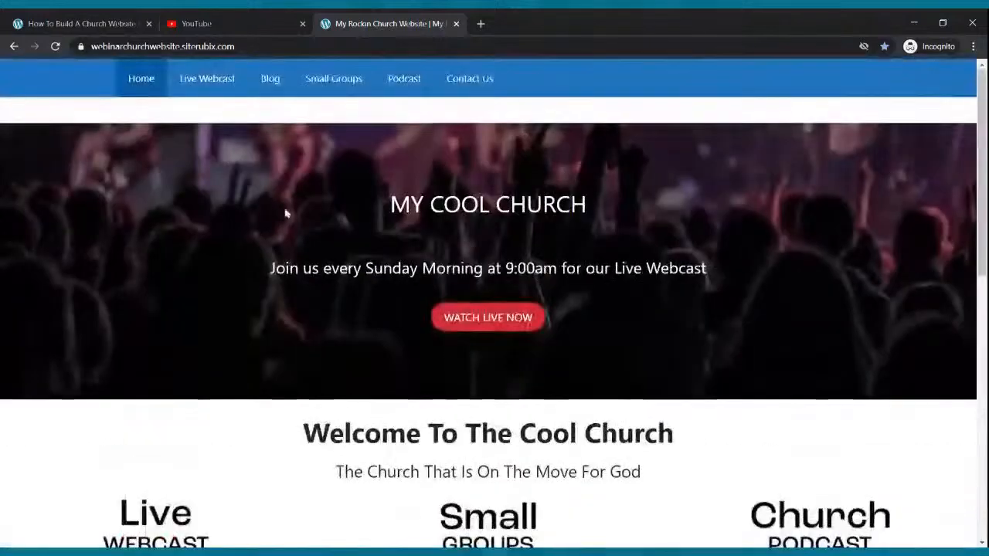
Tour Live Webcast, Blog, Small Groups, Podcast and Contact Us, then go back to the pastordre.com tab
left_click(232, 78)
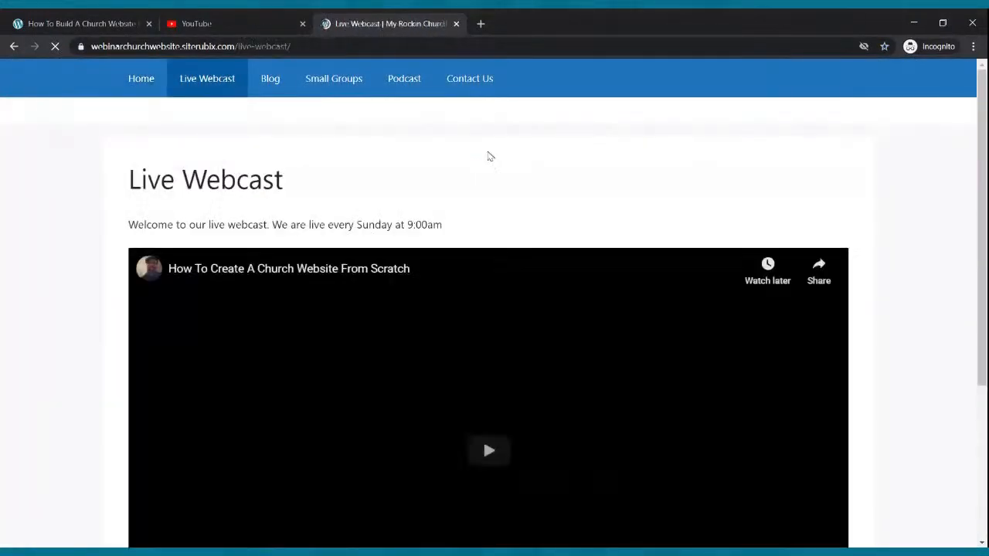
left_click(268, 79)
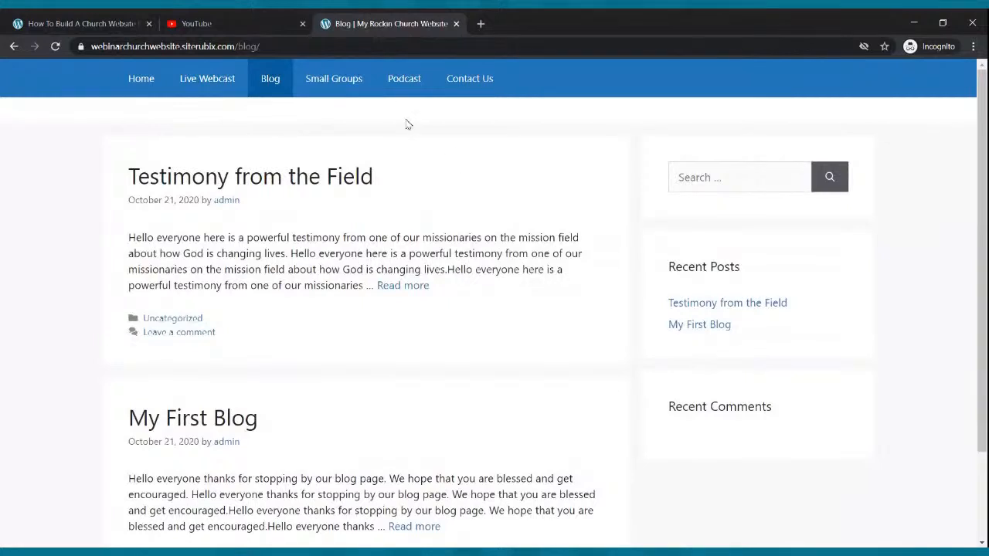
left_click(340, 87)
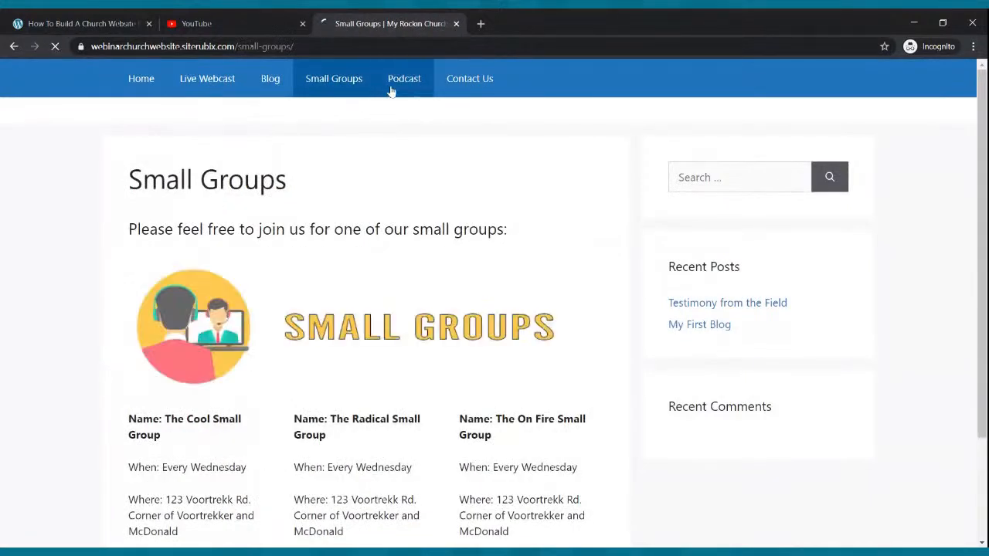
left_click(392, 91)
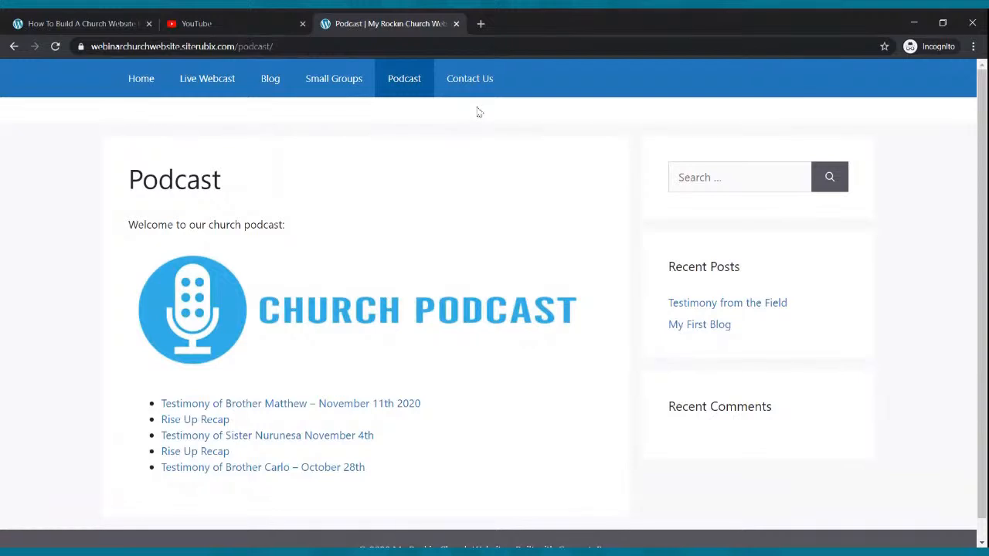
left_click(466, 82)
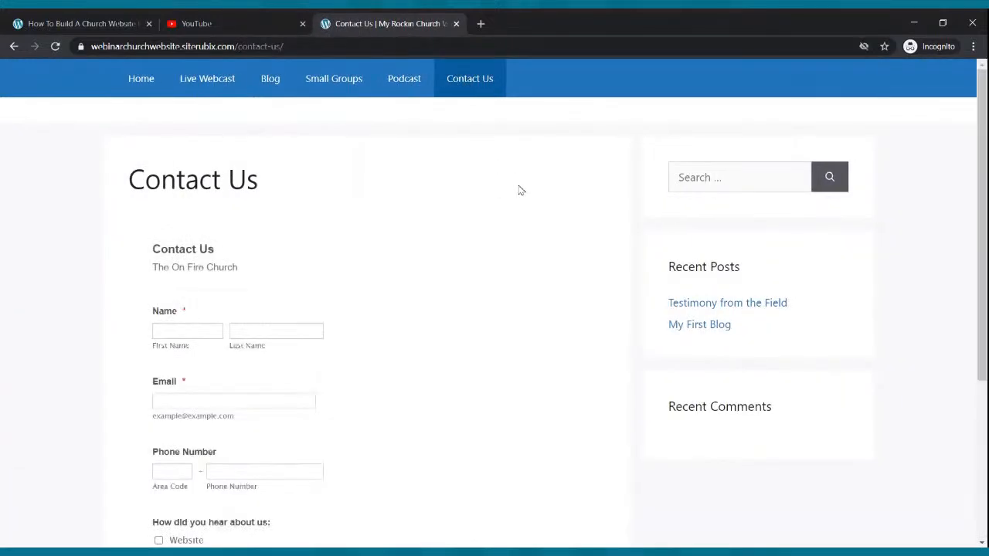
left_click(150, 91)
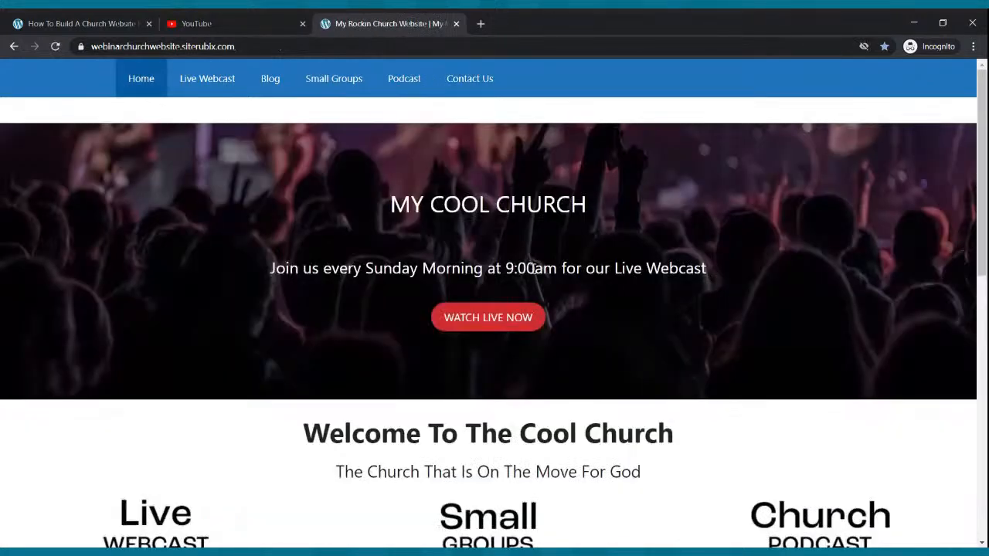
left_click(127, 24)
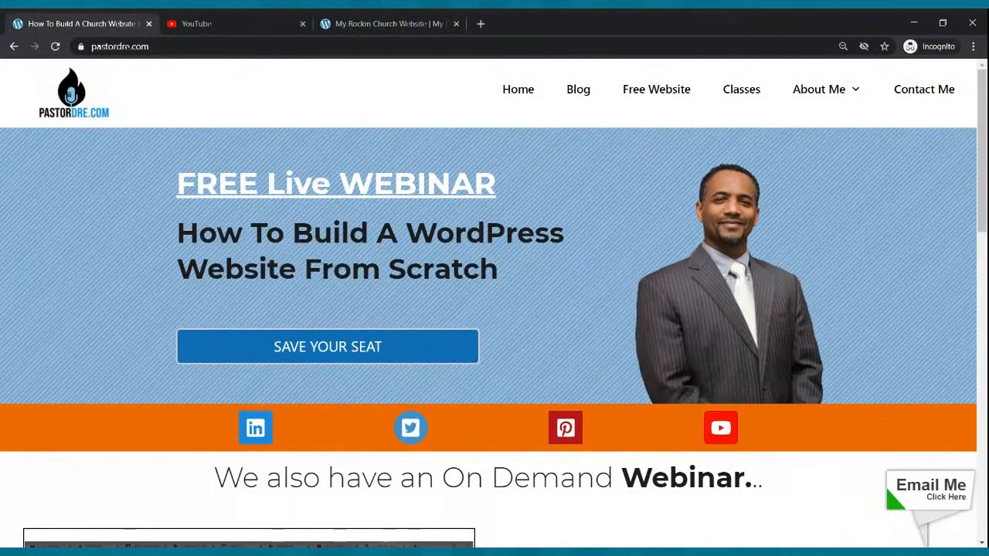
Follow the 'Free Website' link in the pastordre.com menu to the SiteRubix builder
left_click(656, 91)
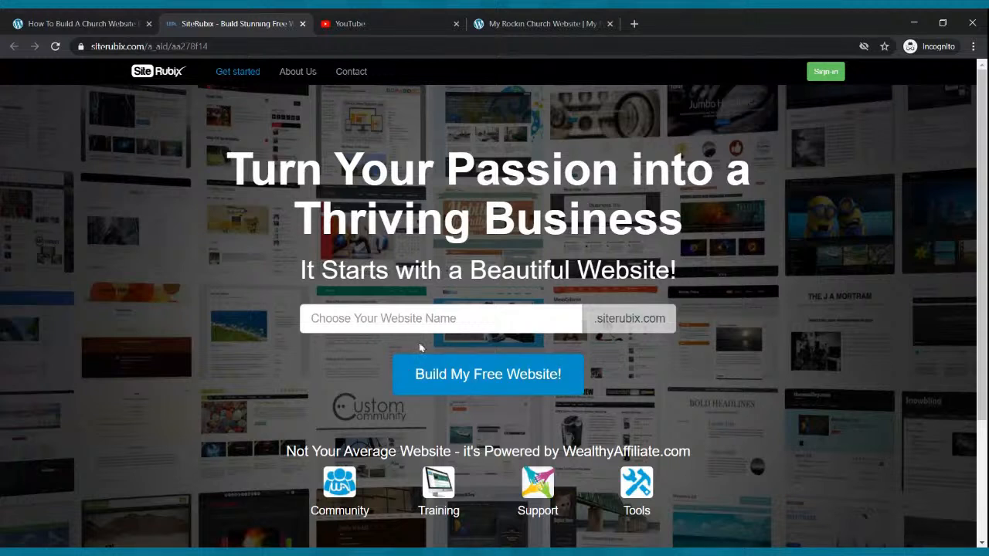
Enter the available site name 'pastordrewebinar' and choose Build My Free Website
left_click(462, 319)
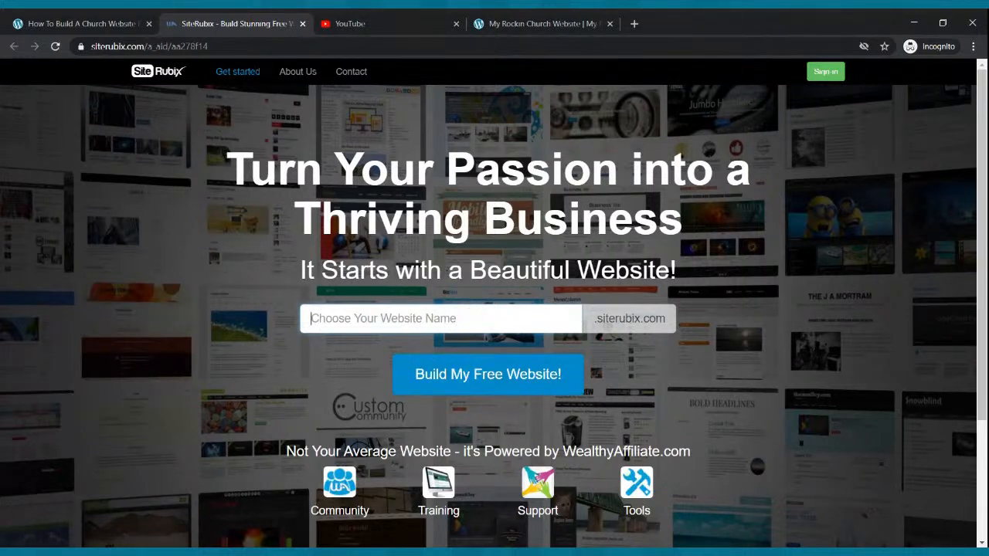
type("past")
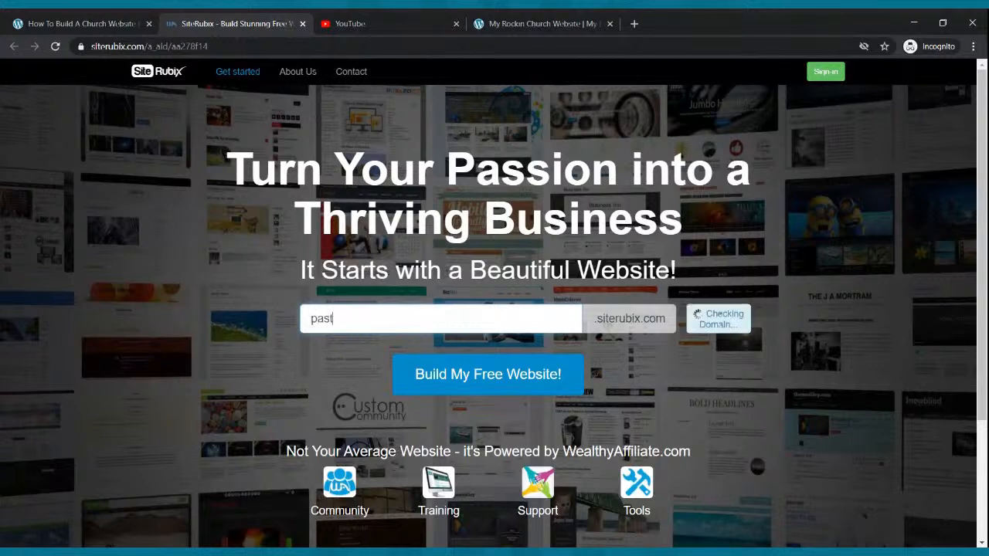
type("ordrewebsite")
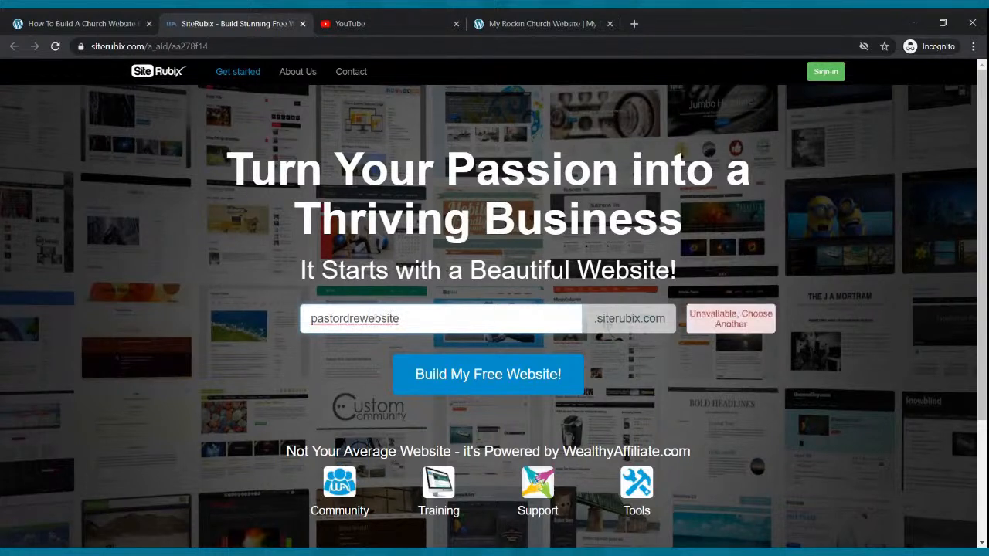
key("BackSpace")
key("BackSpace")
key("BackSpace")
key("BackSpace")
key("BackSpace")
key("BackSpace")
key("BackSpace")
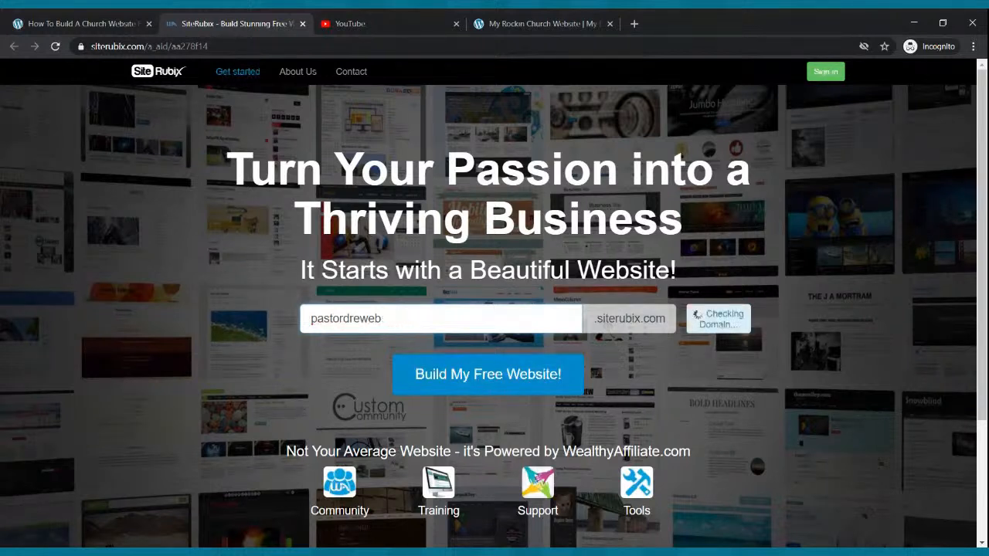
type("webinar")
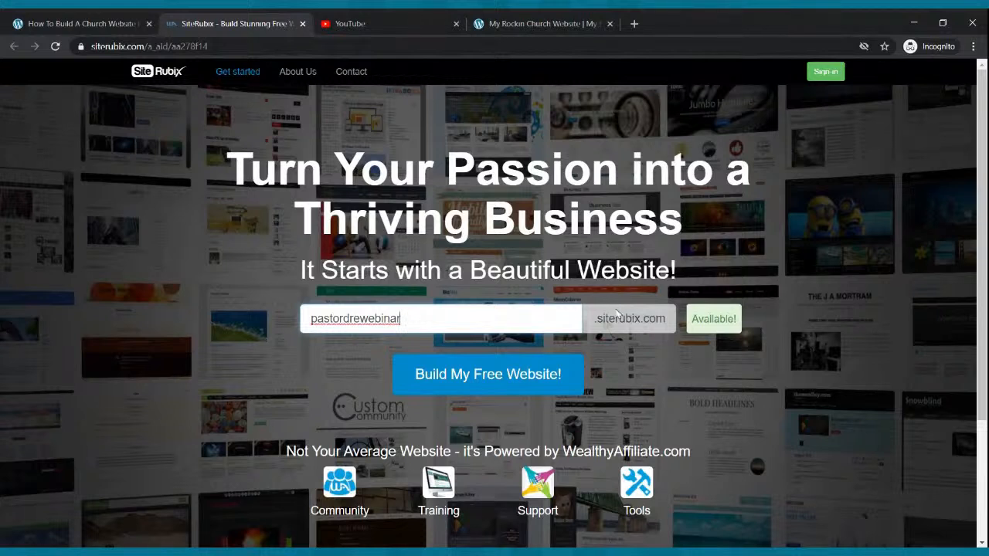
left_click(453, 375)
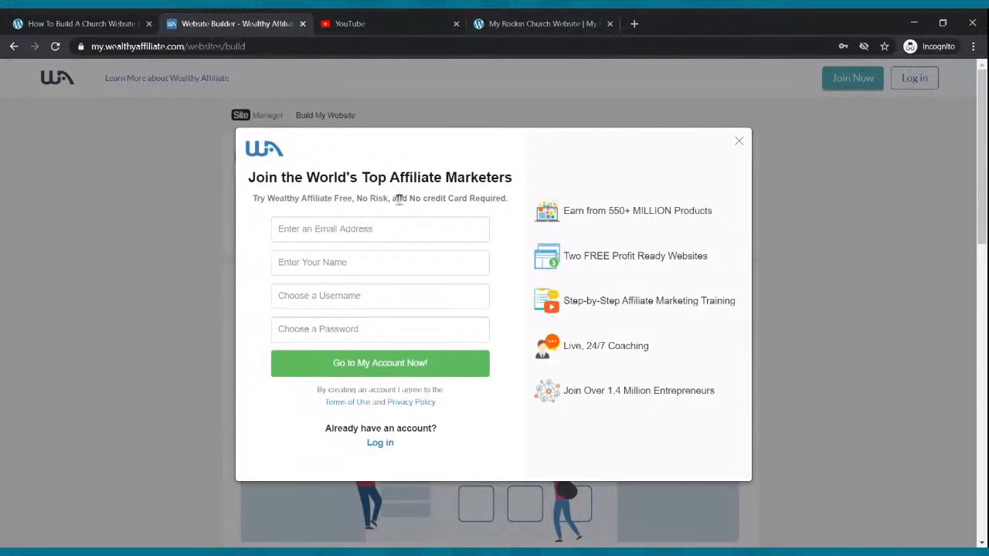
Go through the sign-up form's e-mail, name, username and password fields, then dismiss the autofill suggestions
left_click(354, 229)
left_click(349, 262)
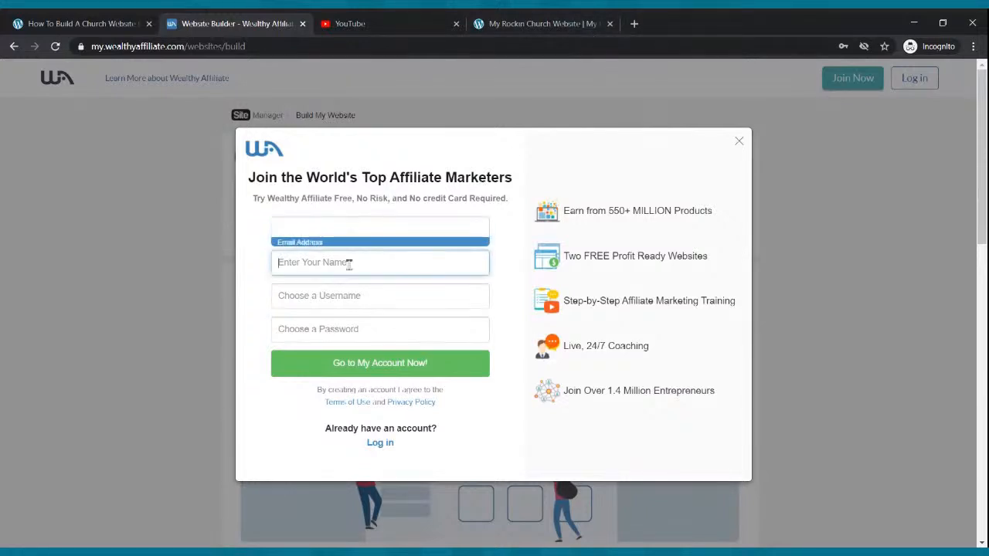
left_click(348, 307)
left_click(352, 329)
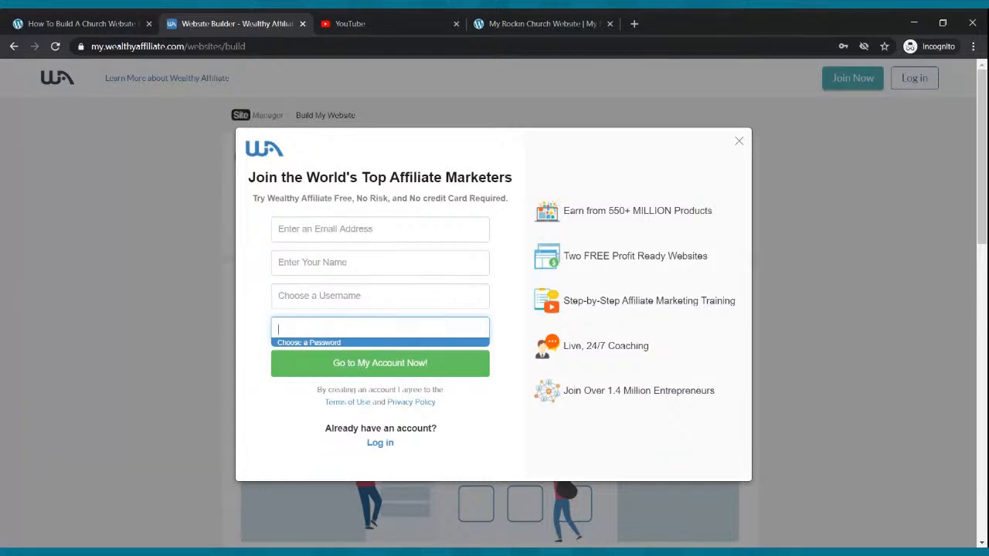
left_click(344, 232)
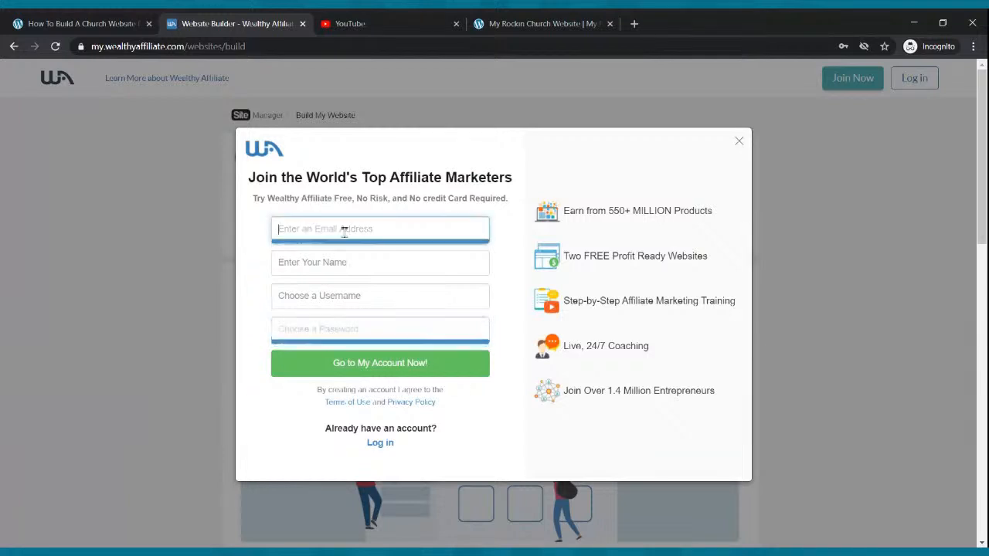
left_click(345, 261)
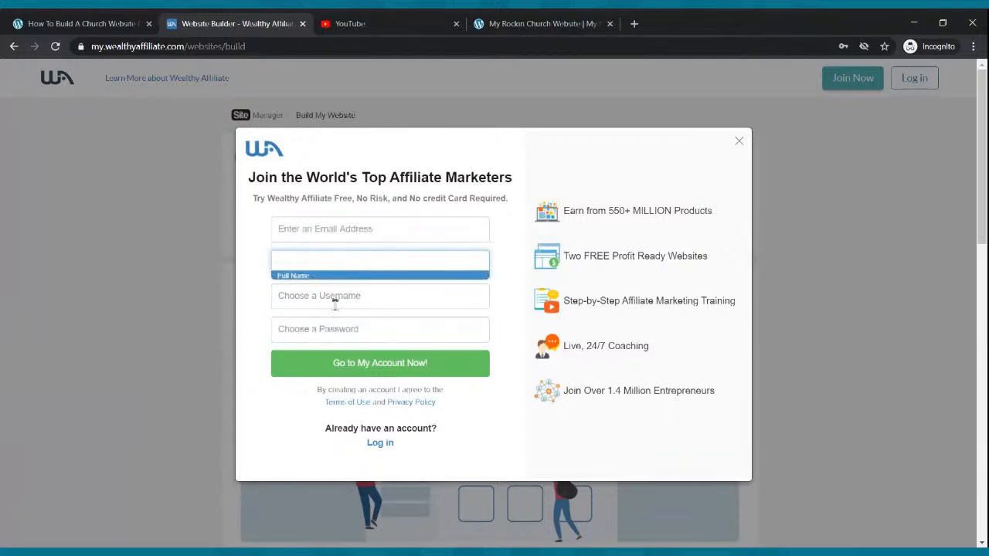
left_click(341, 230)
left_click(338, 264)
left_click(333, 297)
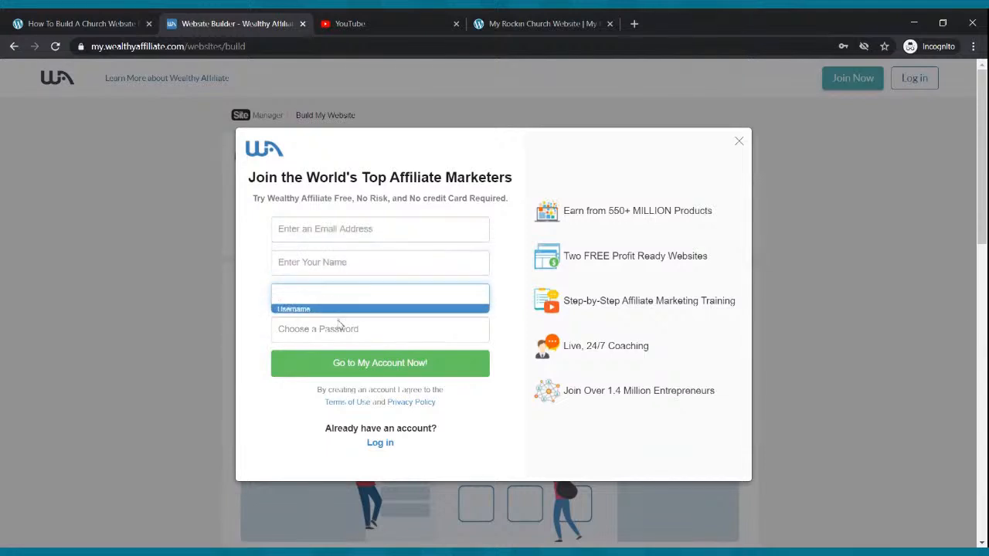
left_click(328, 327)
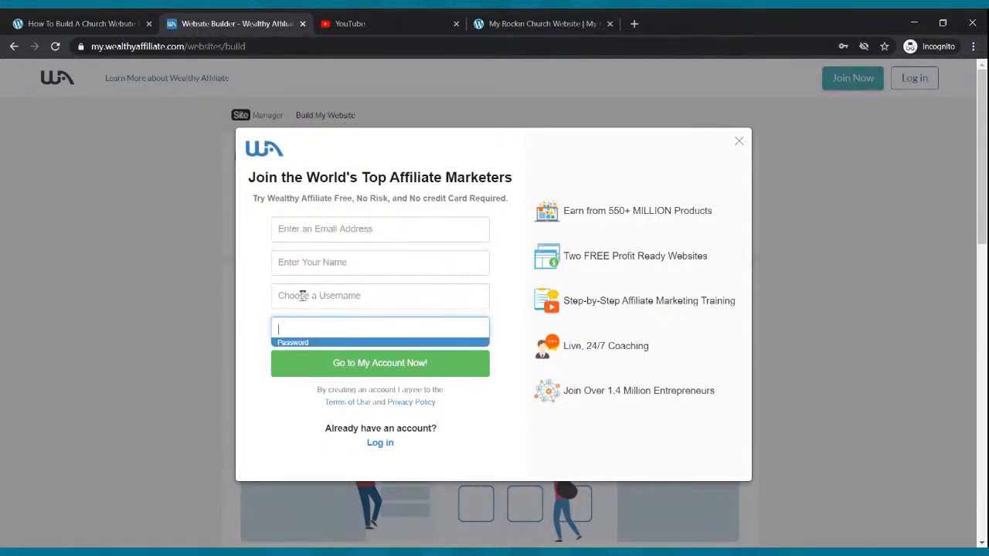
left_click(577, 153)
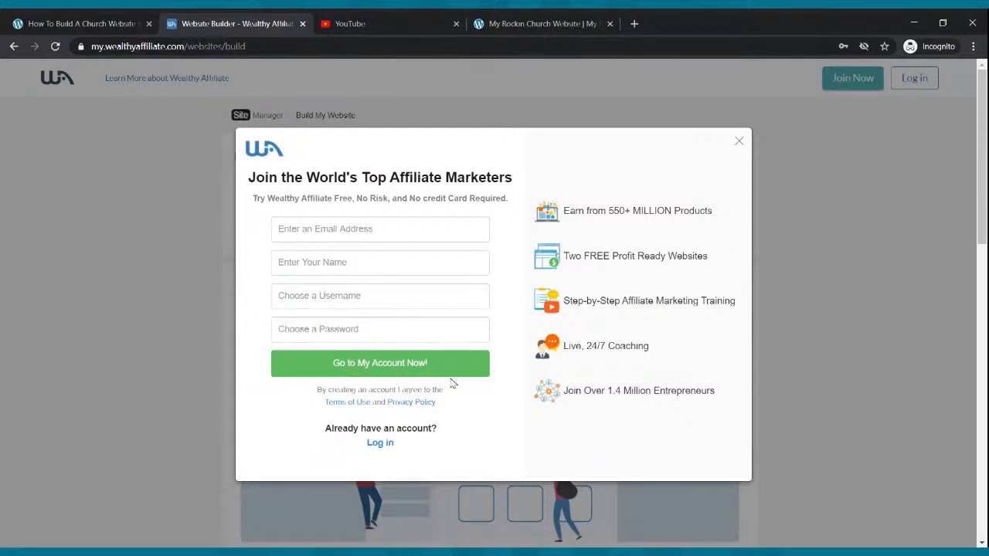
Switch to the login form and sign in with the saved account e-mail and password
left_click(380, 444)
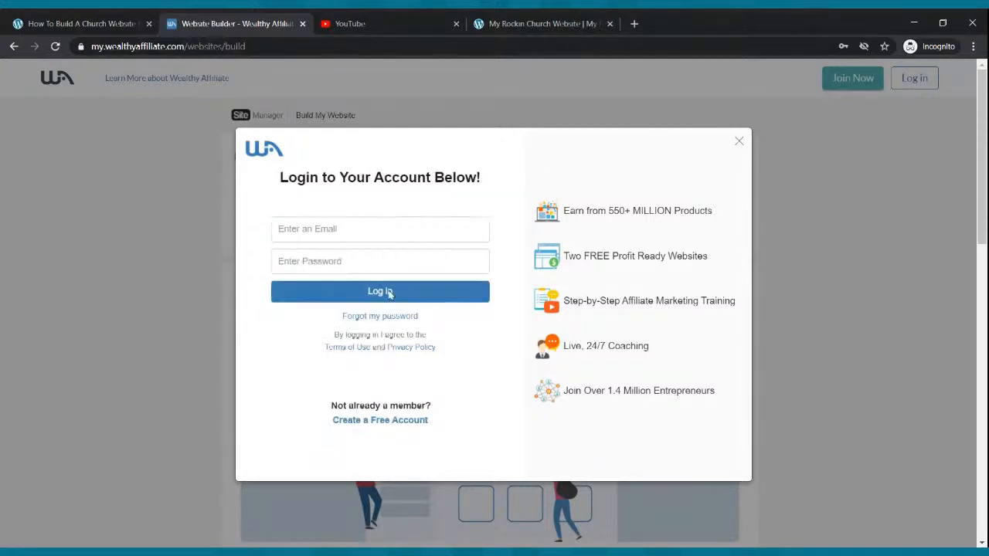
left_click(375, 225)
left_click(369, 259)
left_click(367, 290)
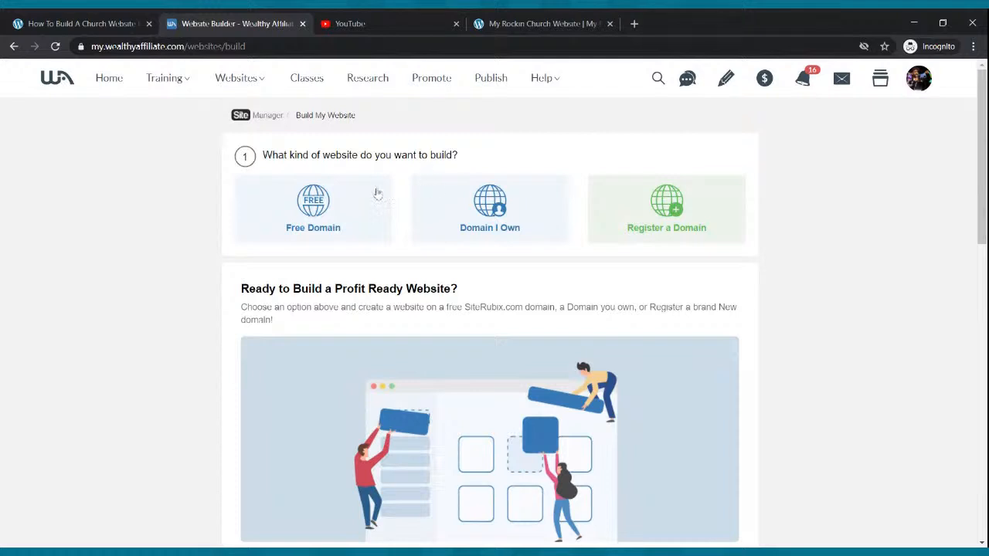
Choose Free Domain and enter 'pastordrewebinar' as the siterubix domain name
left_click(321, 206)
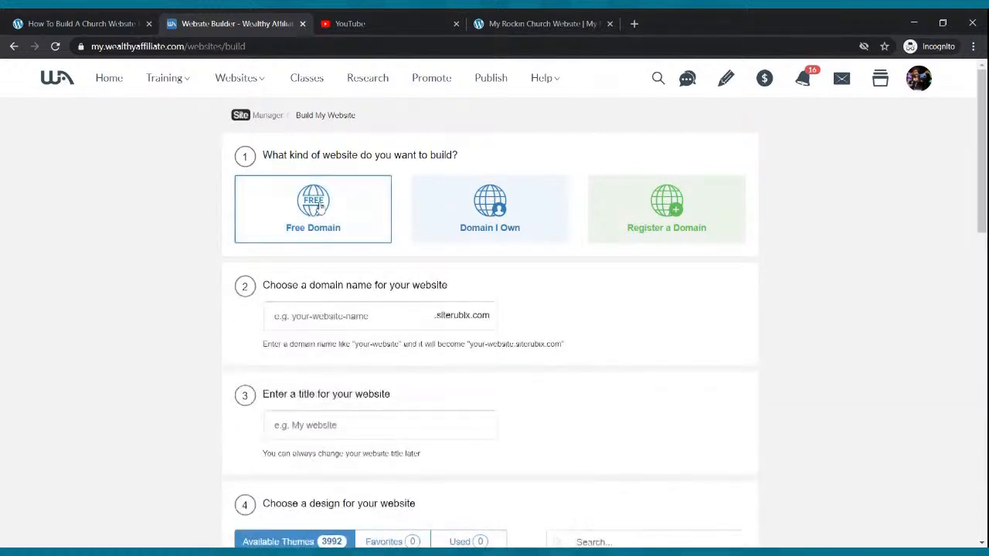
left_click(362, 323)
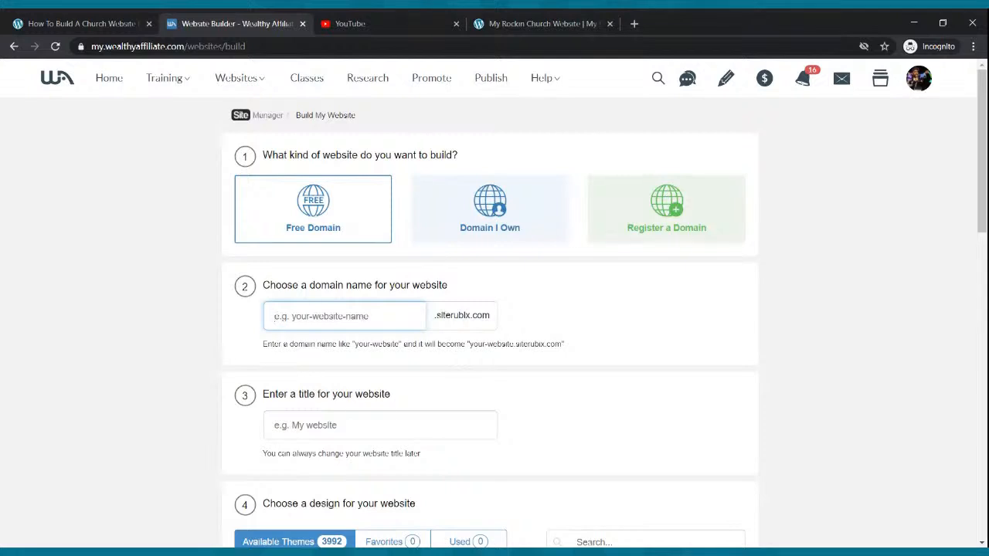
type("pas")
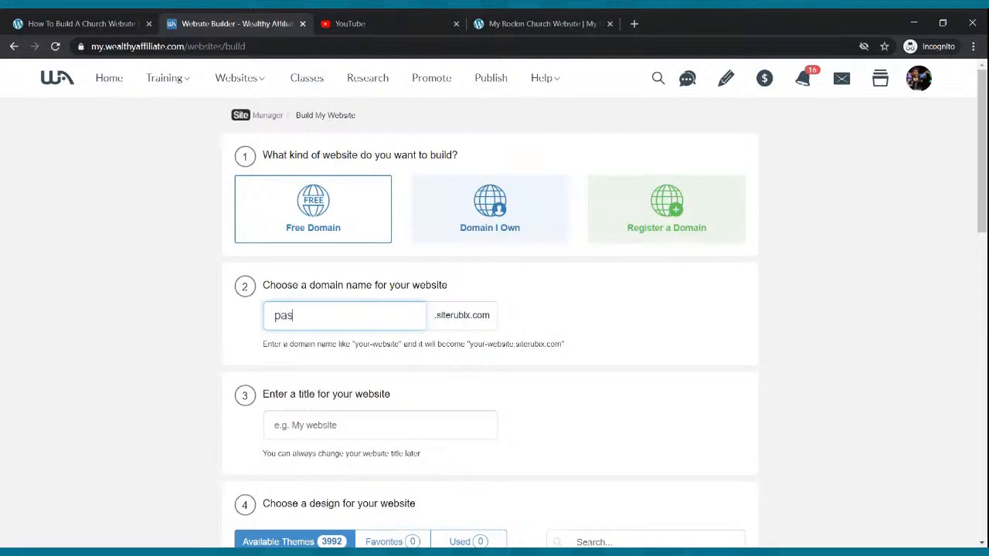
type("tor")
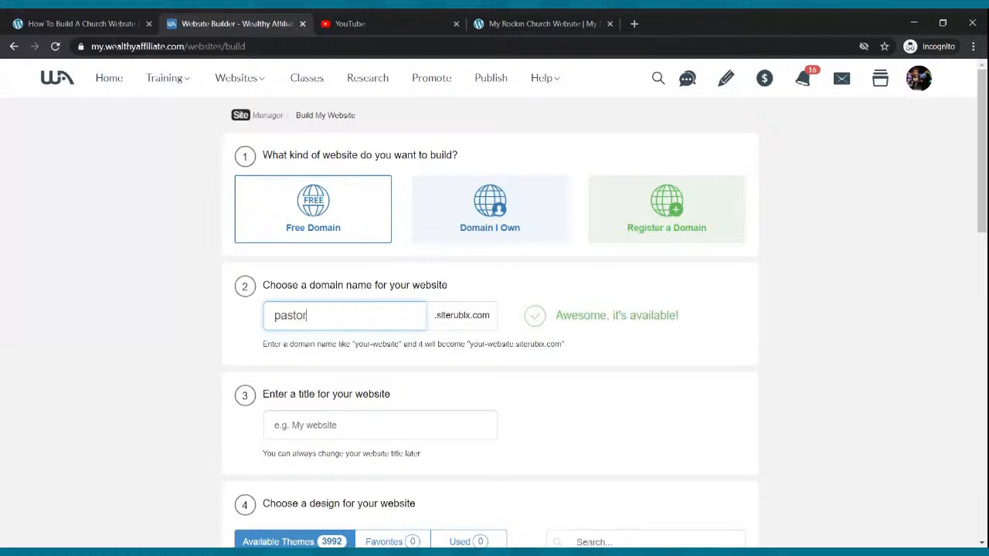
type("drewebinar")
Enter the website title 'How To Build A WordPress Website For Your Church'
left_click(349, 433)
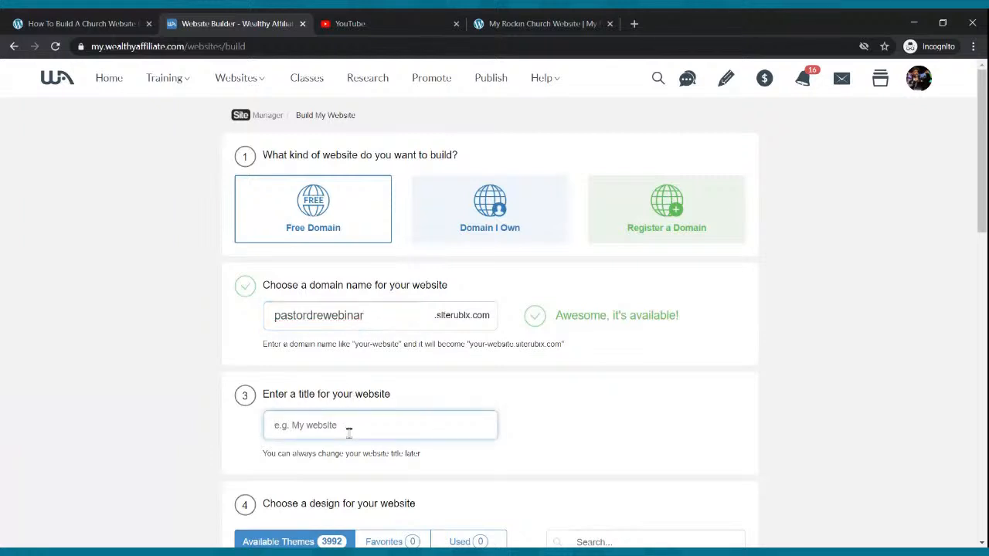
type("Pastor")
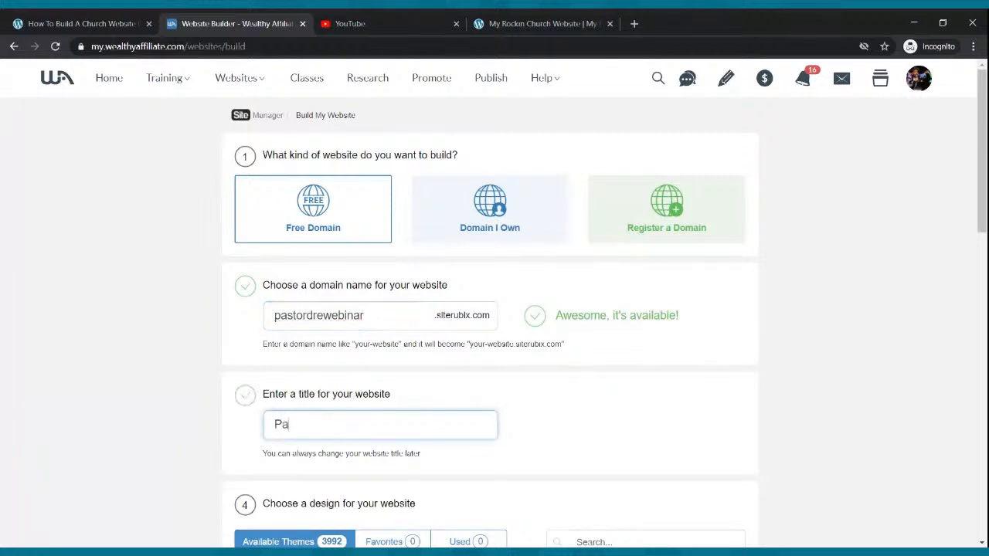
key("BackSpace")
key("BackSpace")
key("BackSpace")
key("BackSpace")
key("BackSpace")
type("How To Build A WordPress Website Froom")
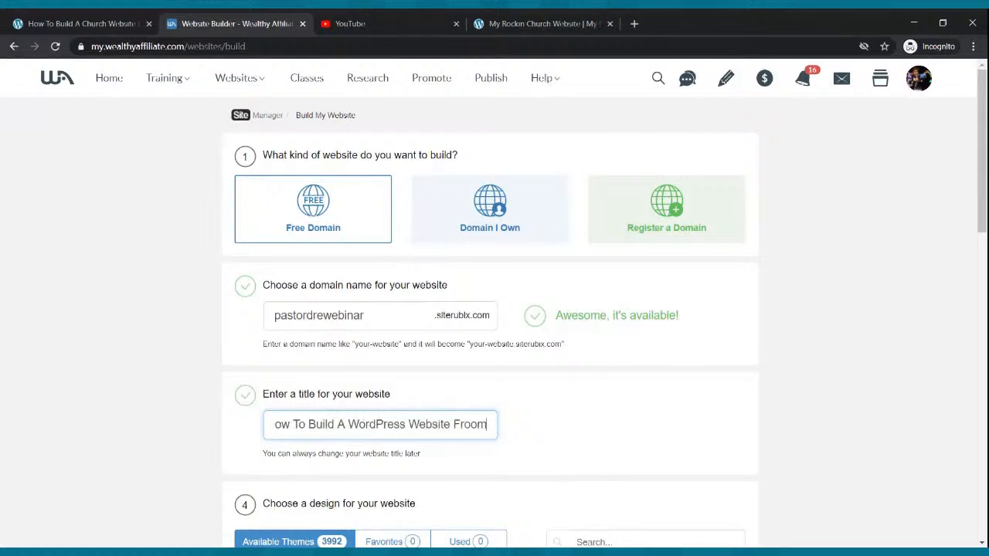
key("BackSpace")
key("BackSpace")
type("m")
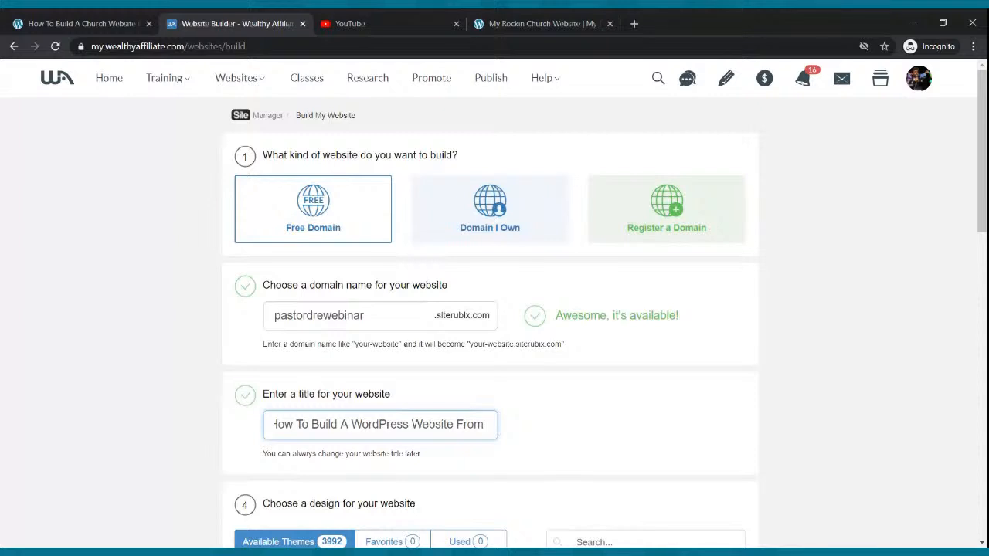
key("BackSpace")
key("BackSpace")
key("BackSpace")
key("BackSpace")
type("or c")
key("BackSpace")
type("Your Church")
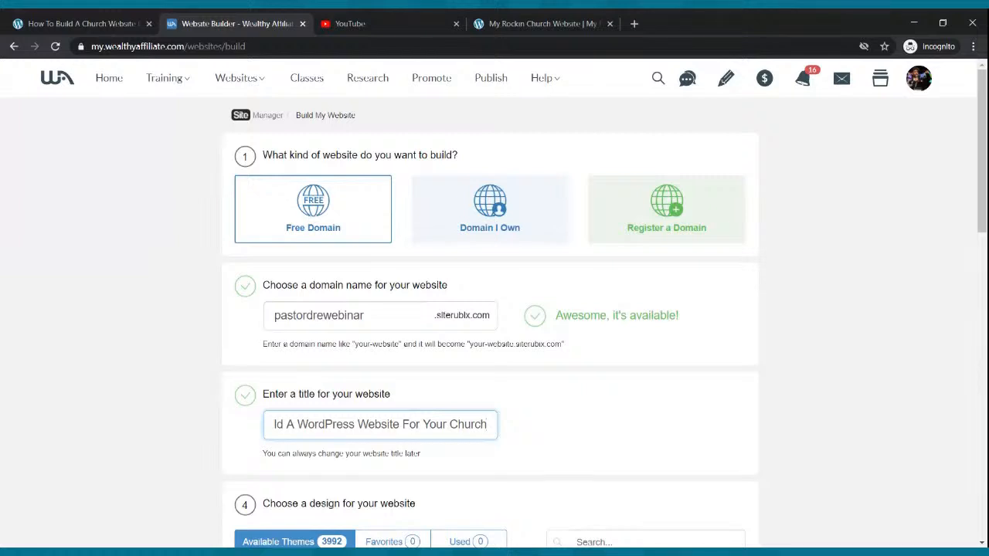
scroll(353, 439, "down", 2)
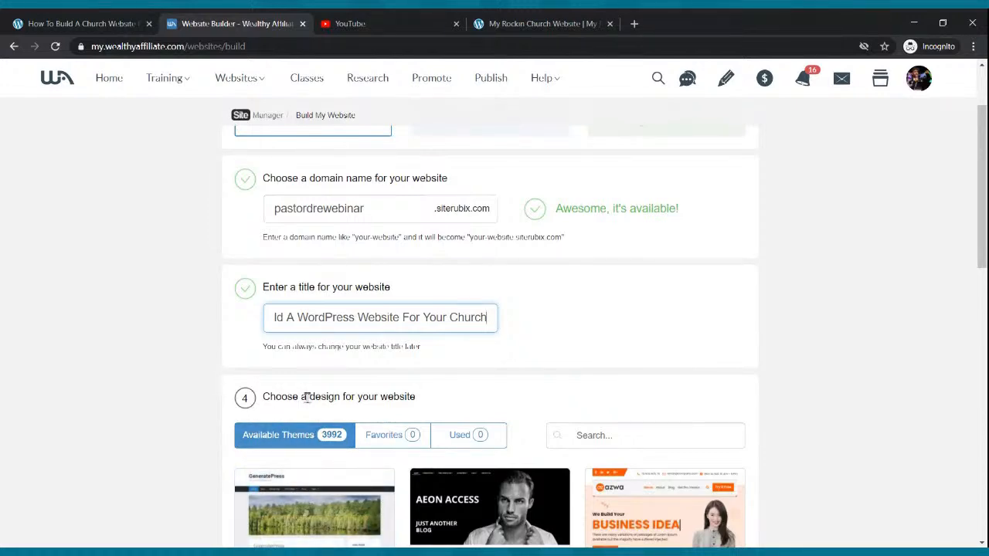
Pick the GeneratePress theme and build the pastordrewebinar.siterubix.com site
scroll(413, 369, "down", 2)
mouse_move(325, 432)
left_click(314, 421)
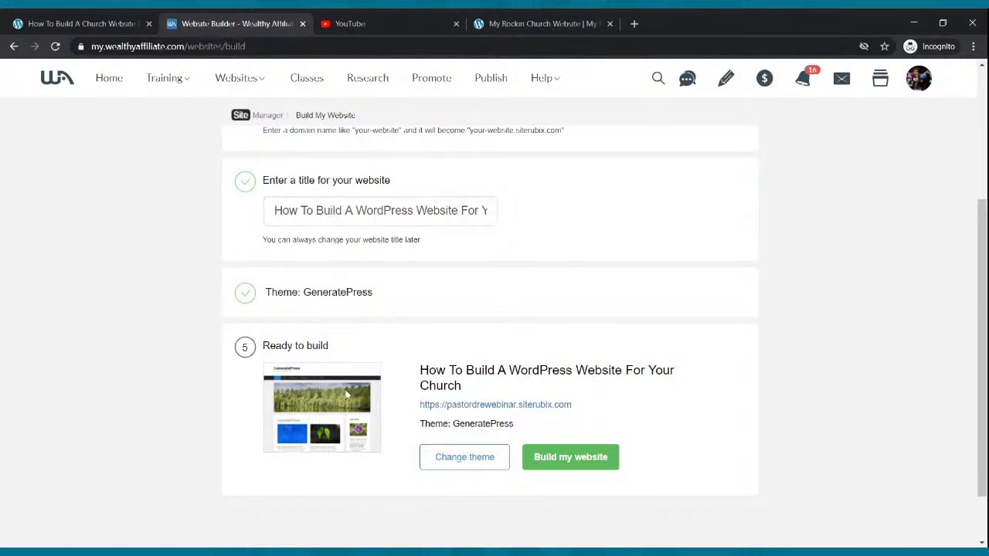
left_click(565, 466)
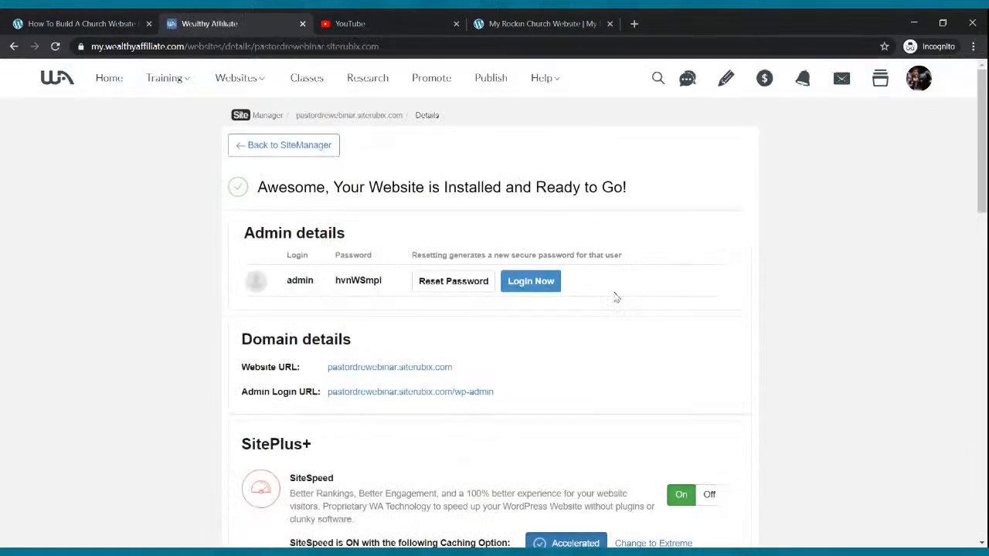
Open the new site's Hello world front page in a tab after YouTube, then choose Login Now
left_click(366, 369)
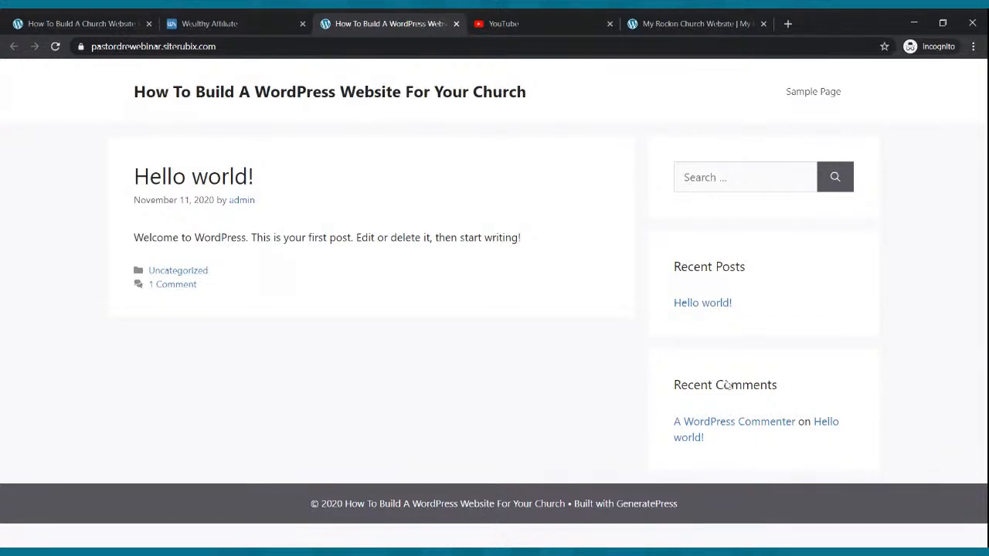
left_click_drag(392, 22, 502, 27)
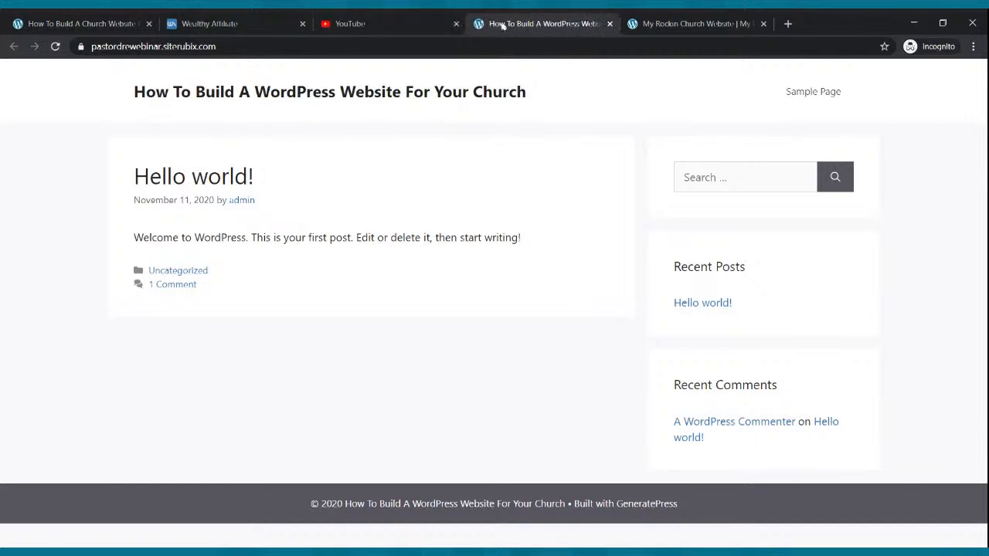
left_click(669, 25)
left_click(559, 24)
left_click(228, 23)
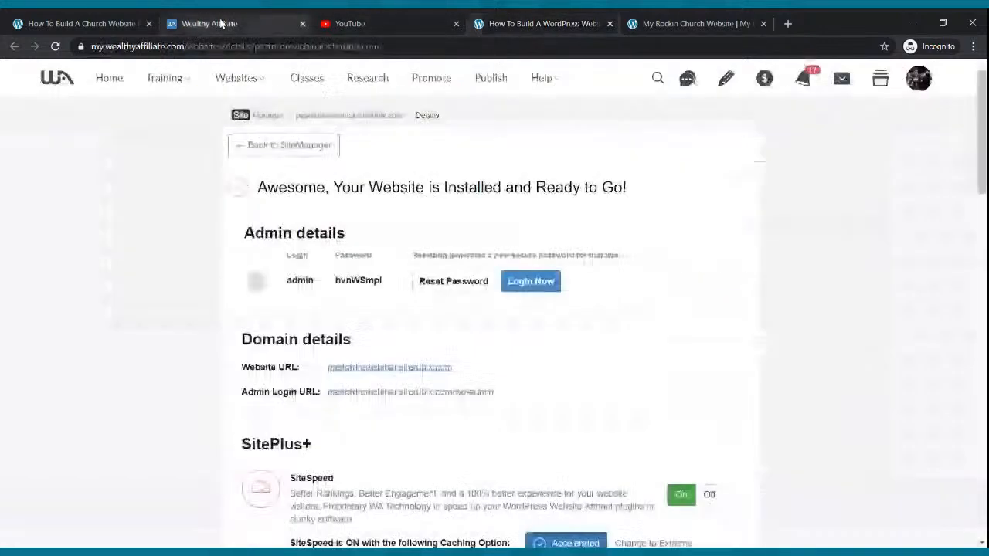
left_click(521, 283)
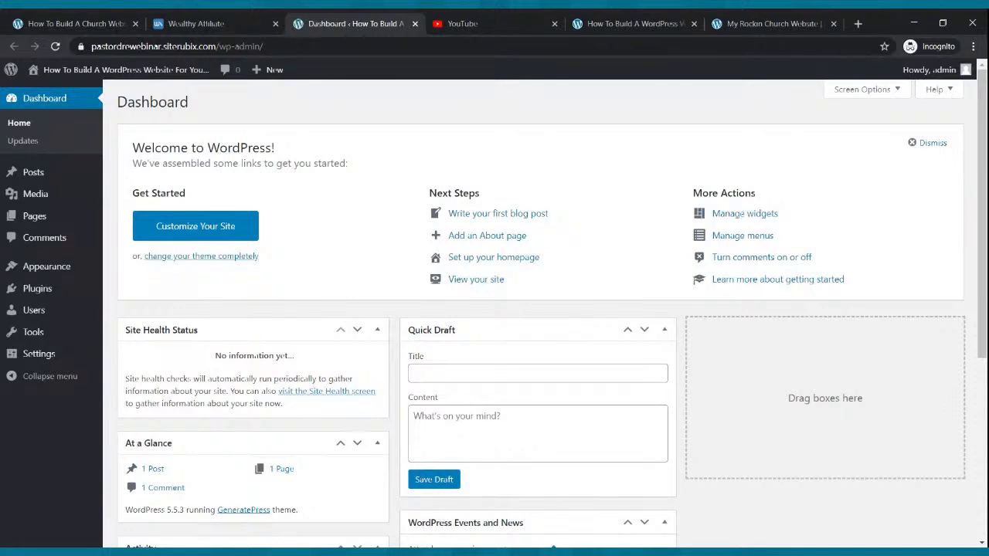
Close the Wealthy Affiliate tab and save Writing Settings: Block editor default, editor switching allowed
left_click(232, 24)
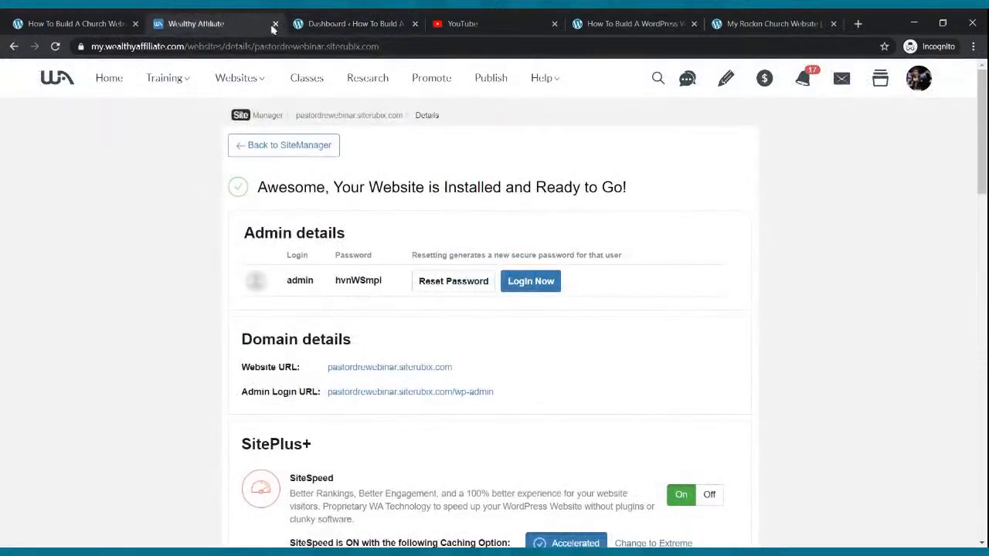
left_click(275, 24)
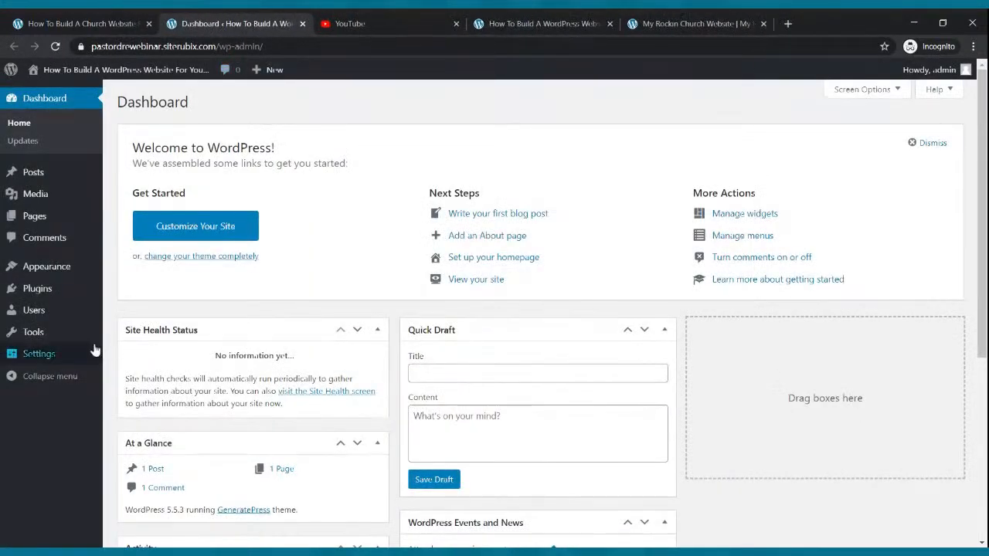
mouse_move(37, 361)
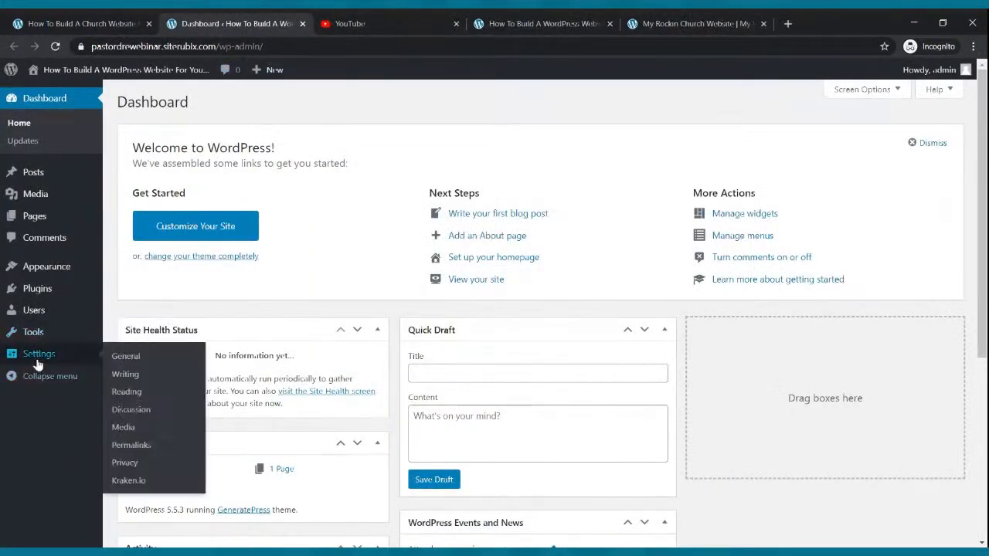
left_click(116, 379)
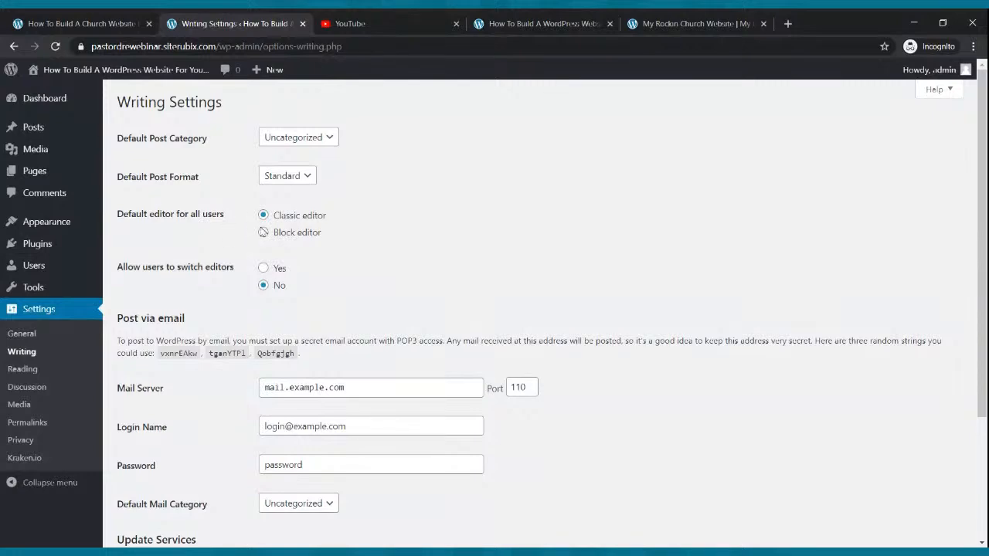
left_click(264, 234)
left_click(264, 268)
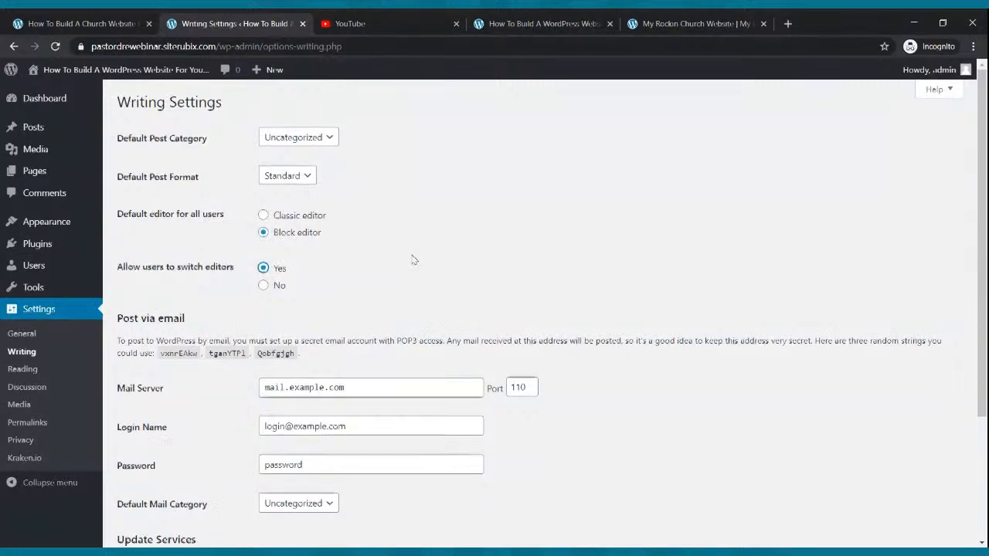
scroll(398, 274, "down", 3)
left_click(161, 485)
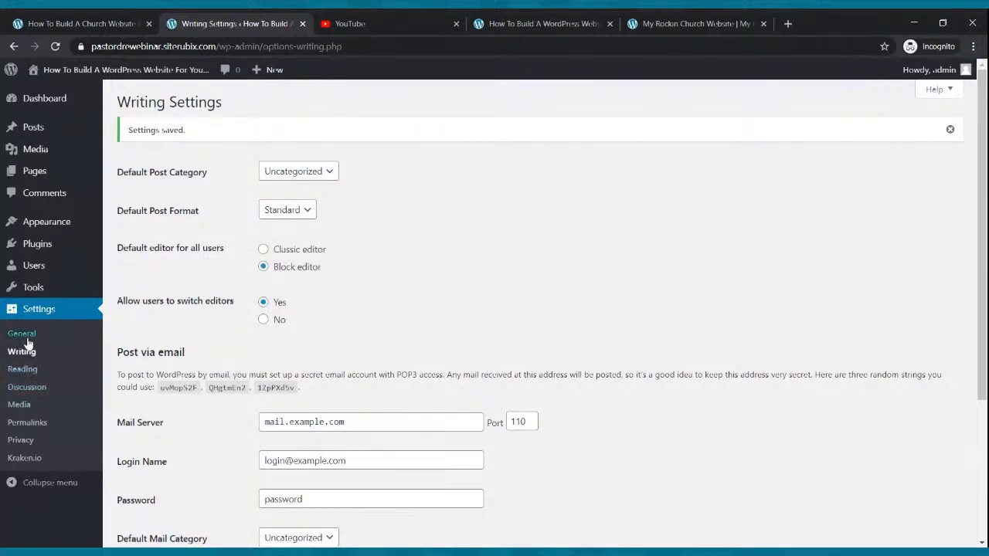
mouse_move(47, 229)
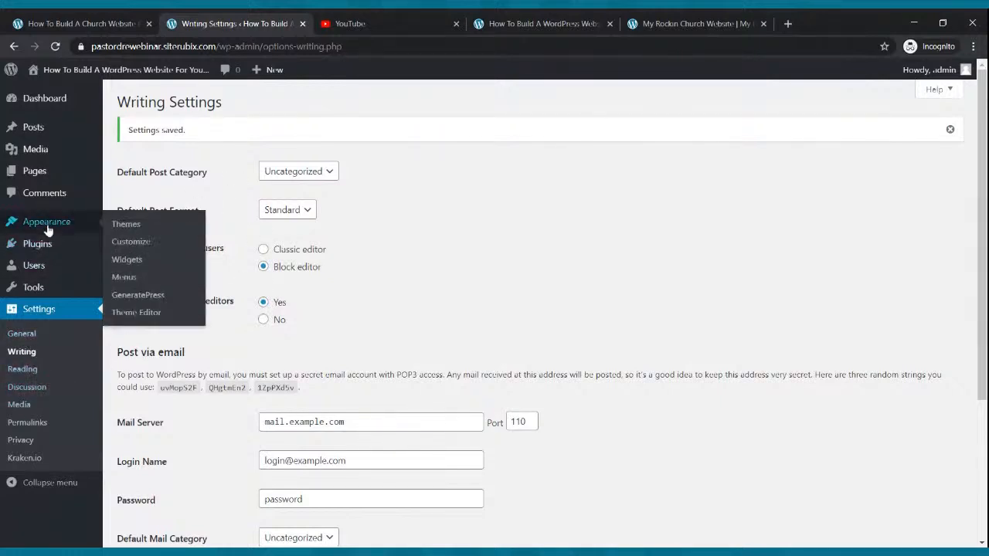
In Site Identity, hide the site title, paste it into Tagline, publish, and return to the Dashboard
left_click(123, 247)
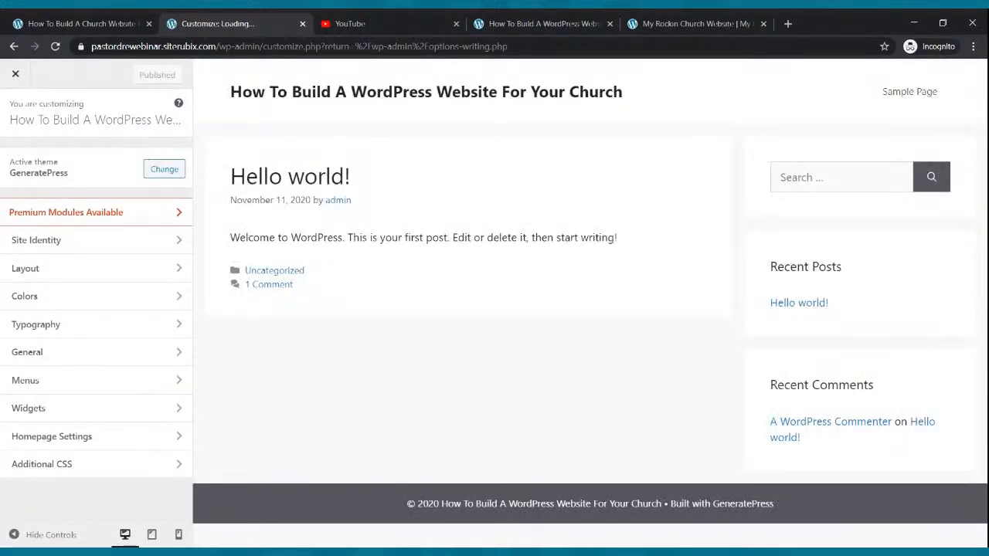
left_click(112, 244)
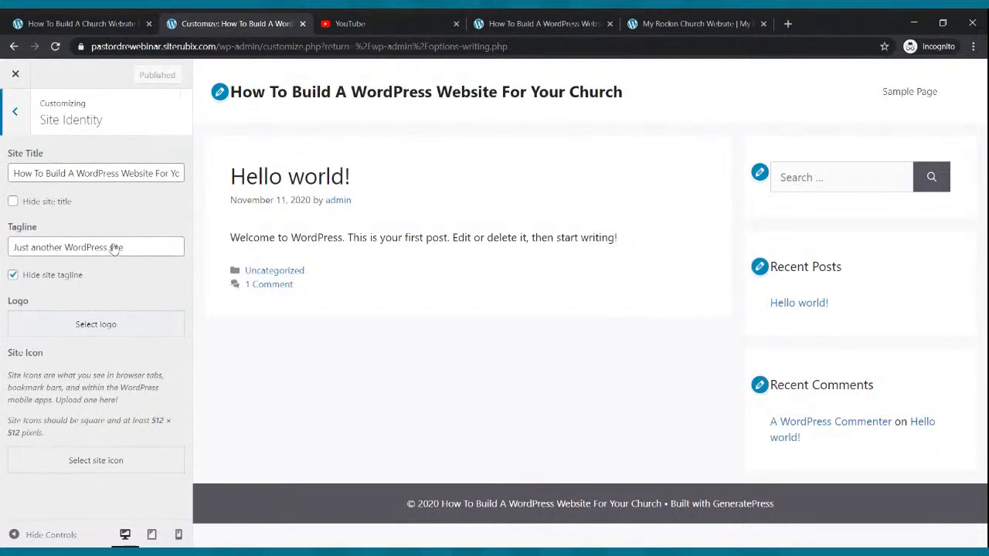
left_click(14, 202)
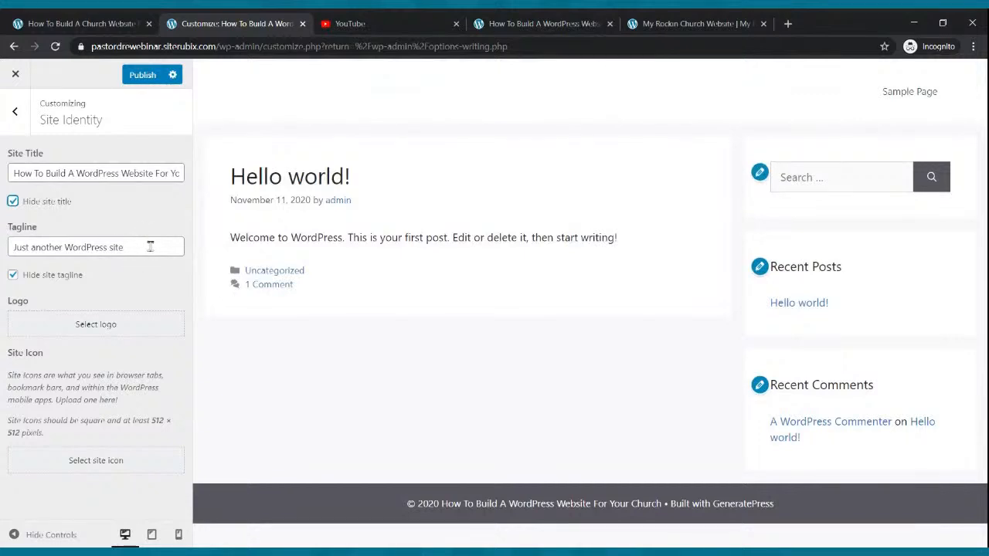
left_click_drag(125, 247, 26, 246)
left_click_drag(14, 173, 220, 181)
key("ctrl+c")
left_click_drag(147, 245, 12, 246)
key("ctrl+v")
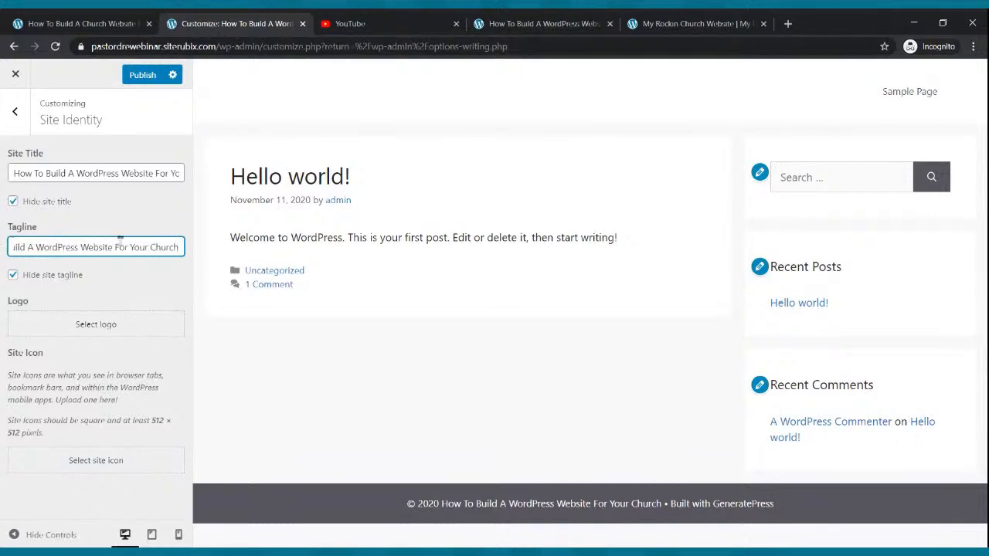
left_click(142, 75)
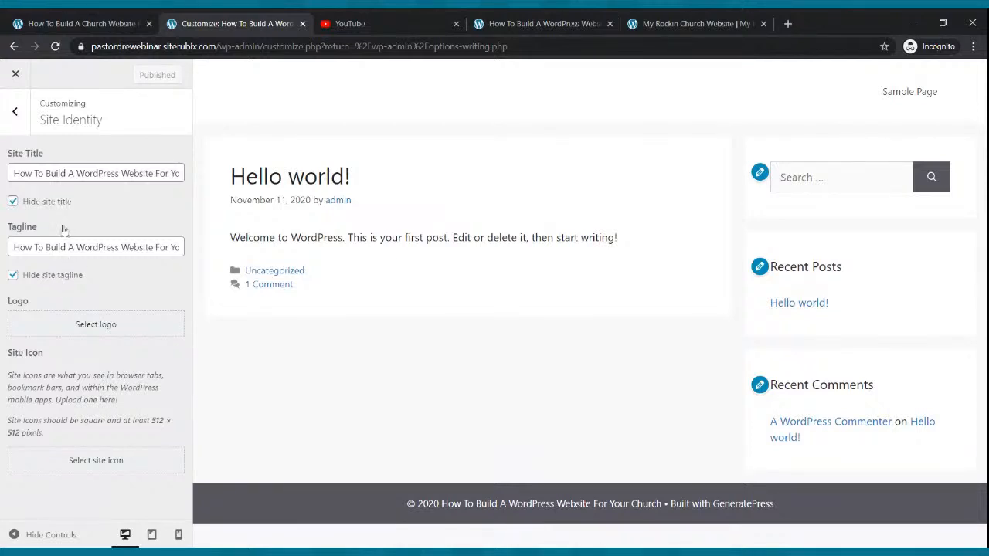
left_click(14, 77)
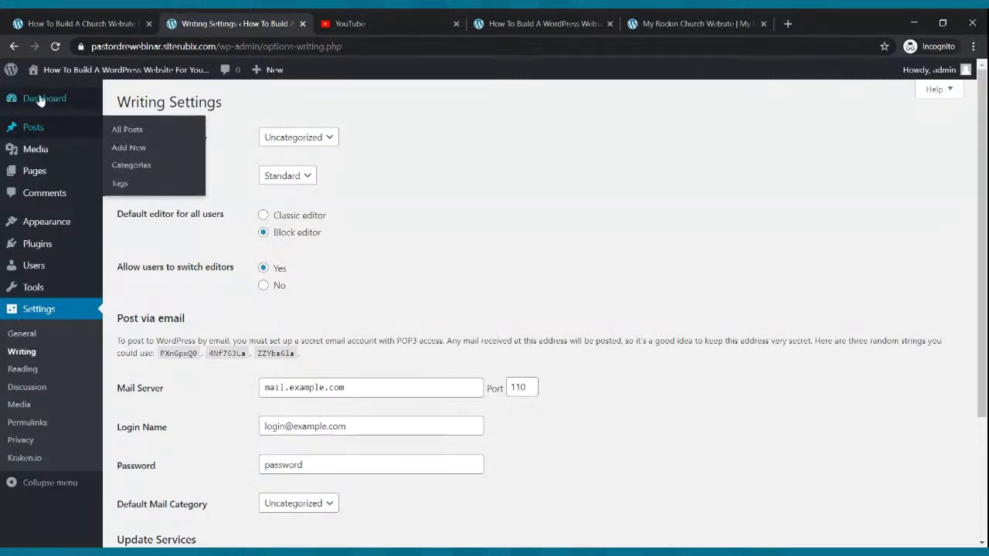
left_click(42, 104)
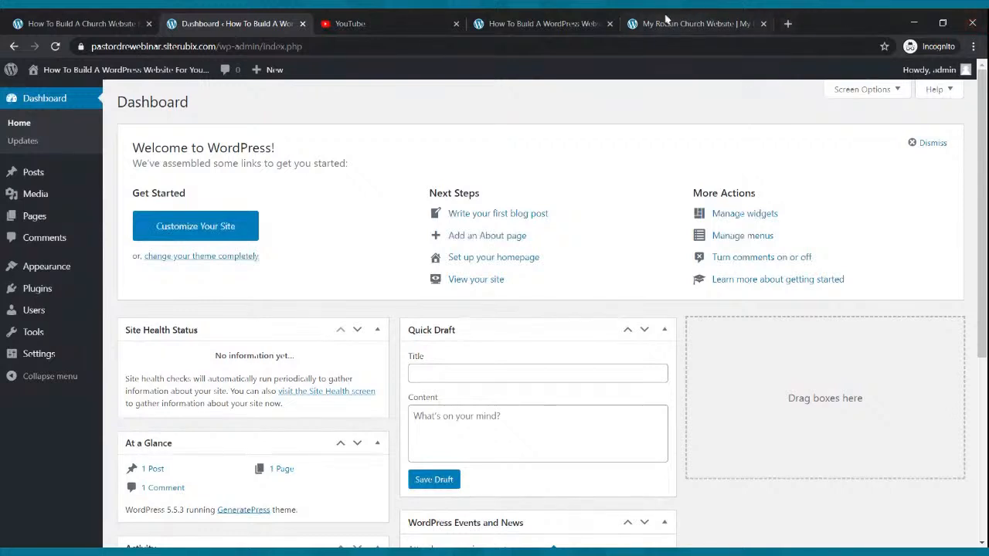
Compare the reloaded new site's front page with the My Rockin Church example homepage, then return to the dashboard
left_click(541, 23)
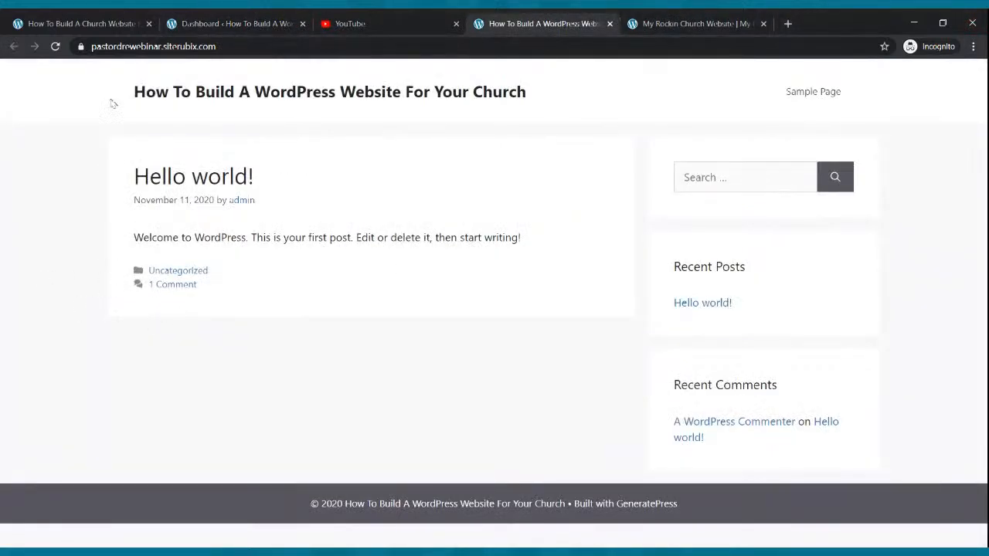
left_click(55, 46)
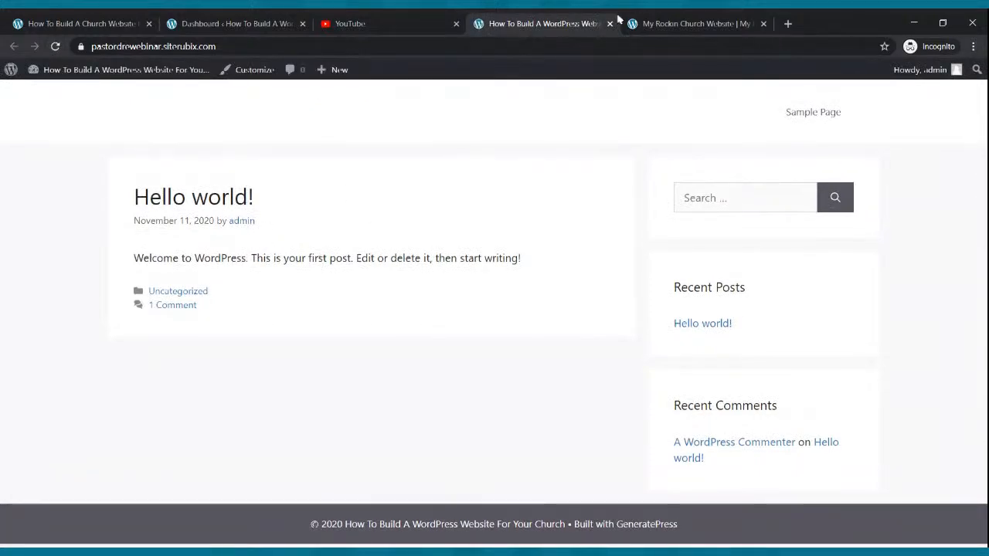
left_click(674, 19)
scroll(569, 236, "down", 8)
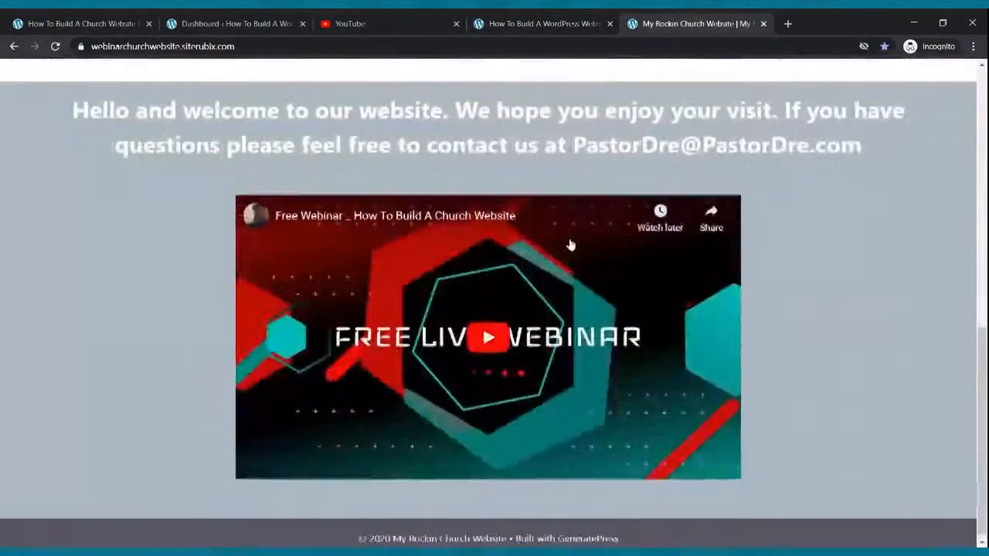
scroll(560, 239, "up", 8)
left_click(524, 23)
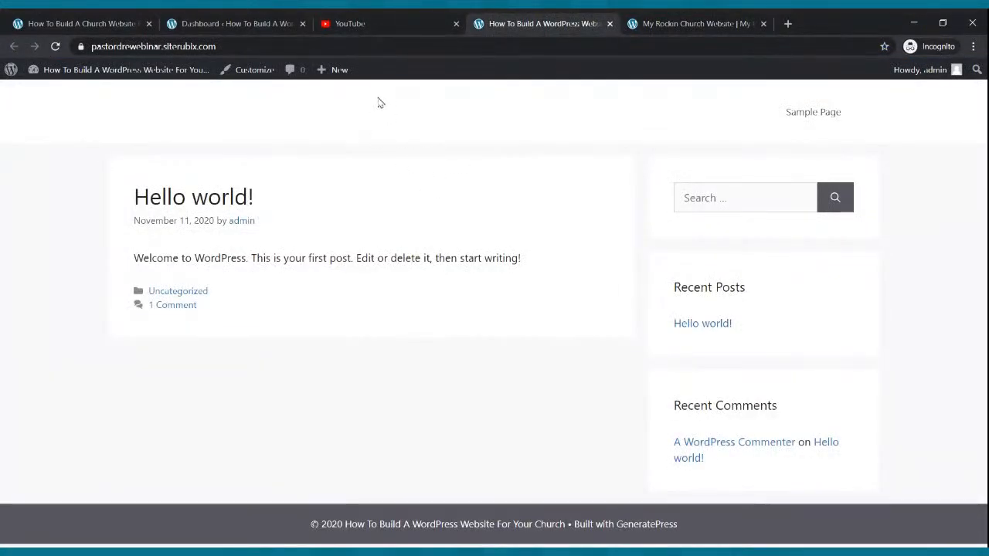
left_click(697, 23)
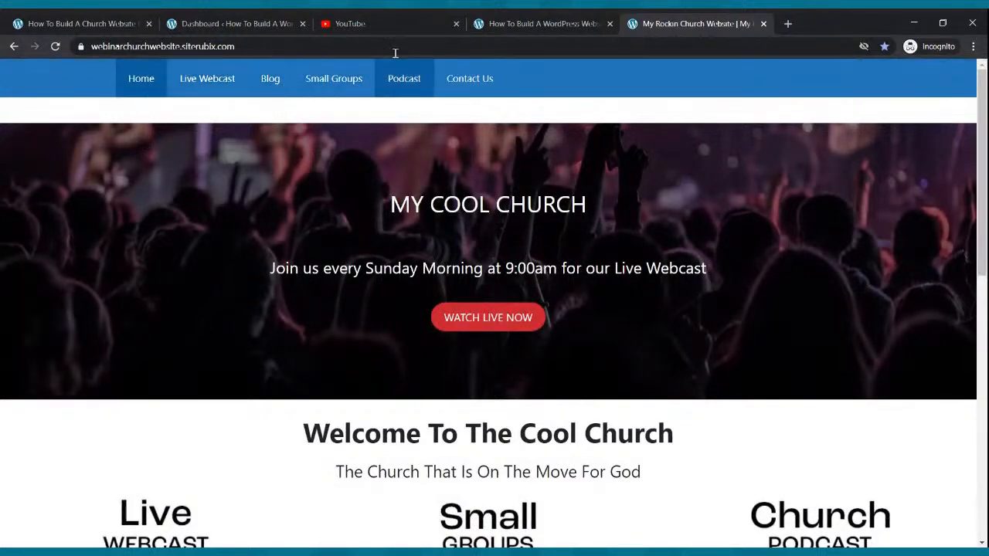
left_click(228, 22)
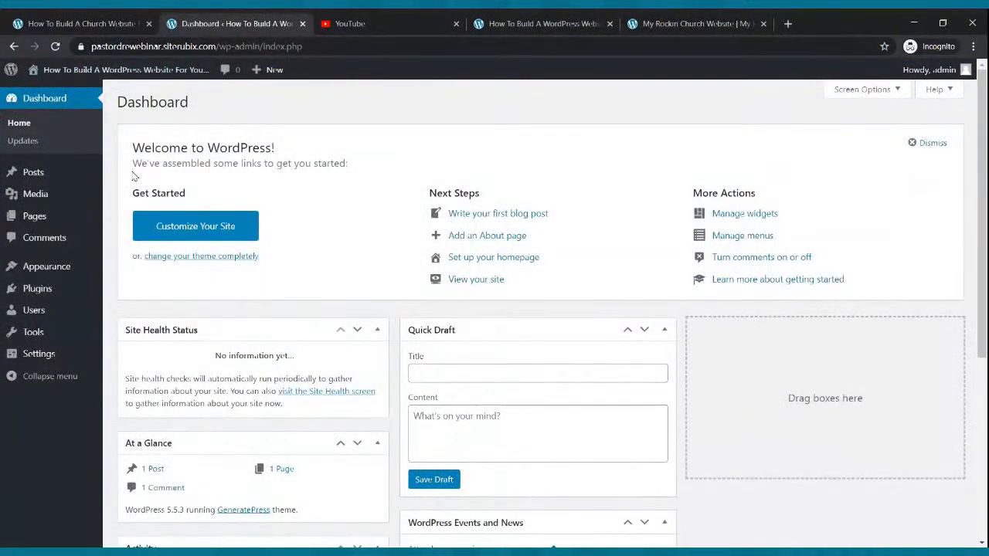
Create and publish a new page titled 'Home'
left_click(66, 216)
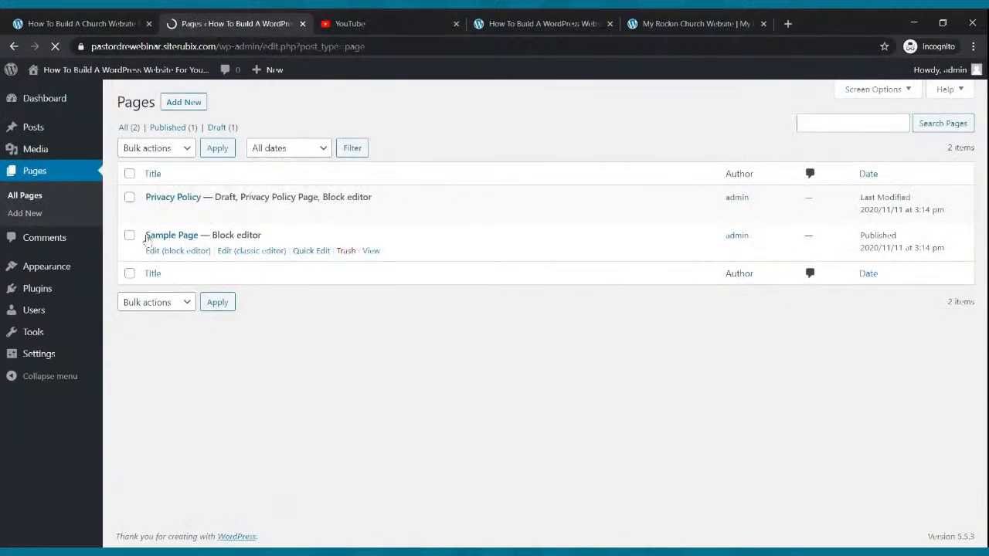
left_click(184, 102)
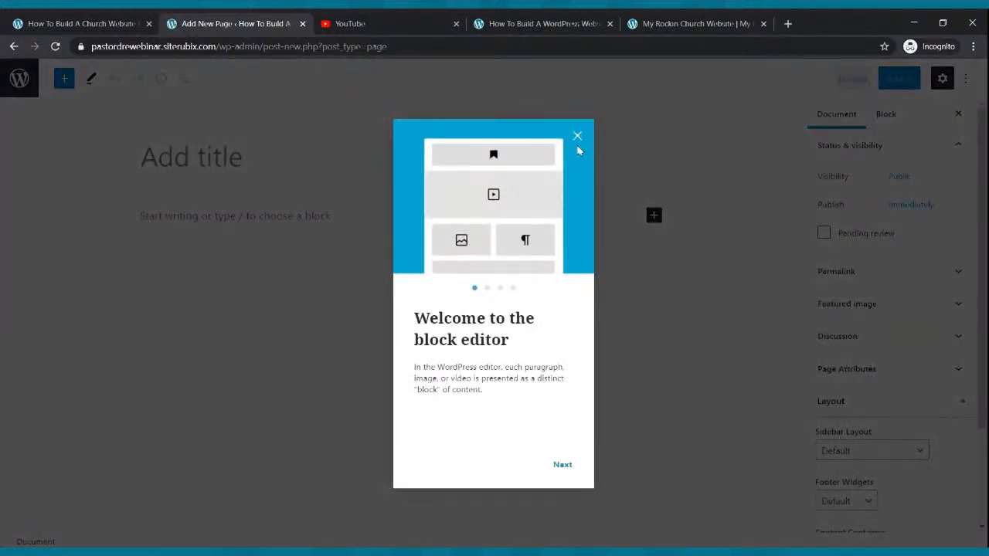
left_click(577, 137)
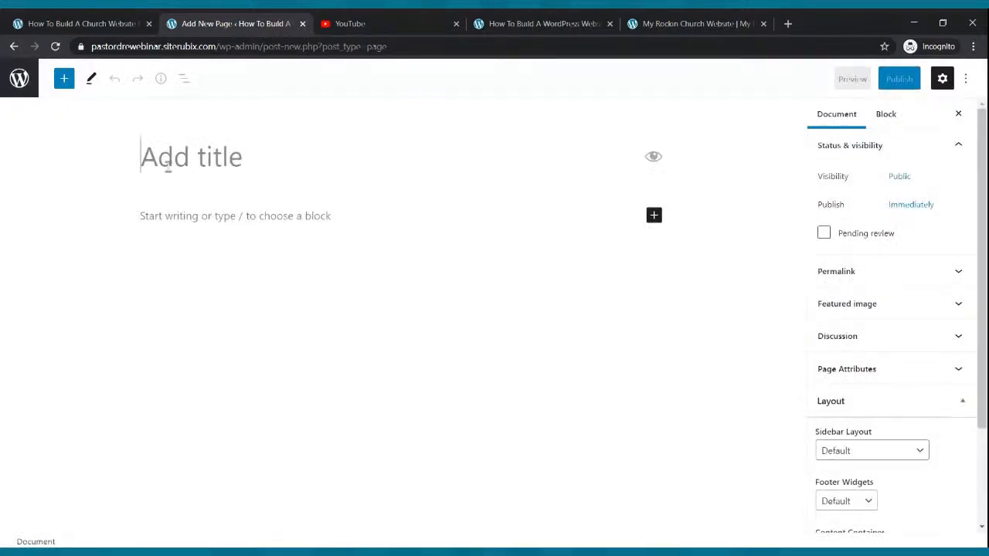
type("Home")
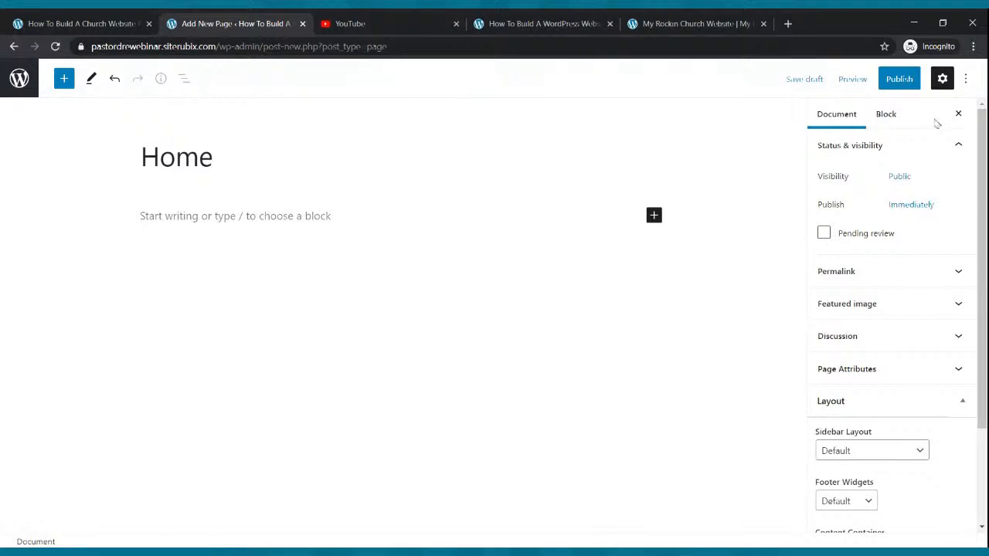
left_click(901, 81)
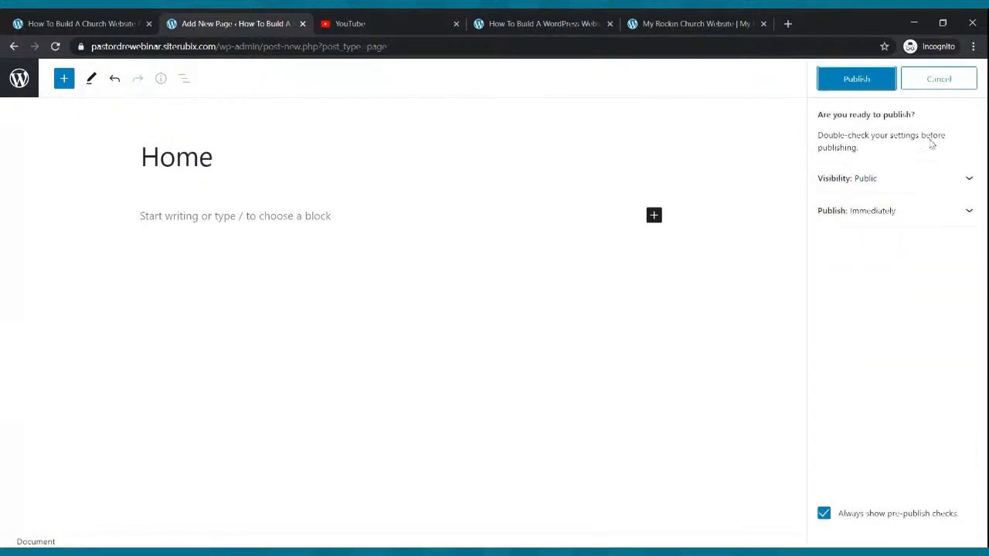
left_click(886, 86)
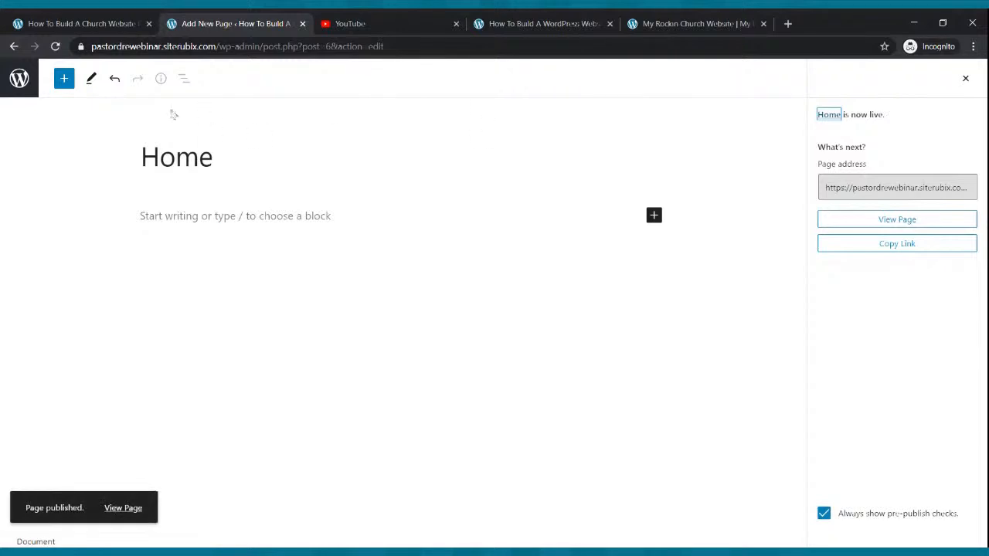
left_click(18, 81)
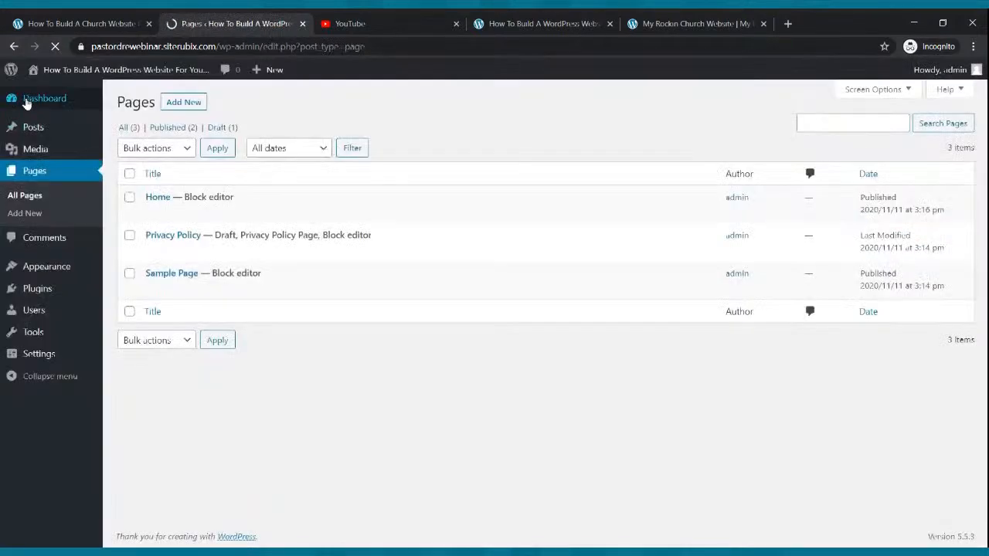
Create and publish a second page titled 'Live Webcast'
left_click(176, 106)
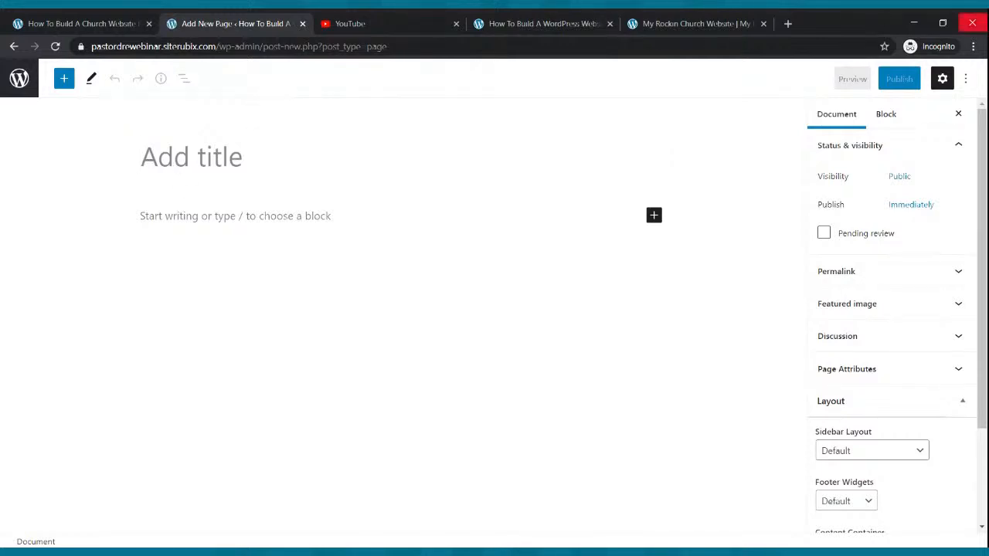
type("Live")
key("BackSpace")
key("BackSpace")
key("BackSpace")
type("ive Webcast")
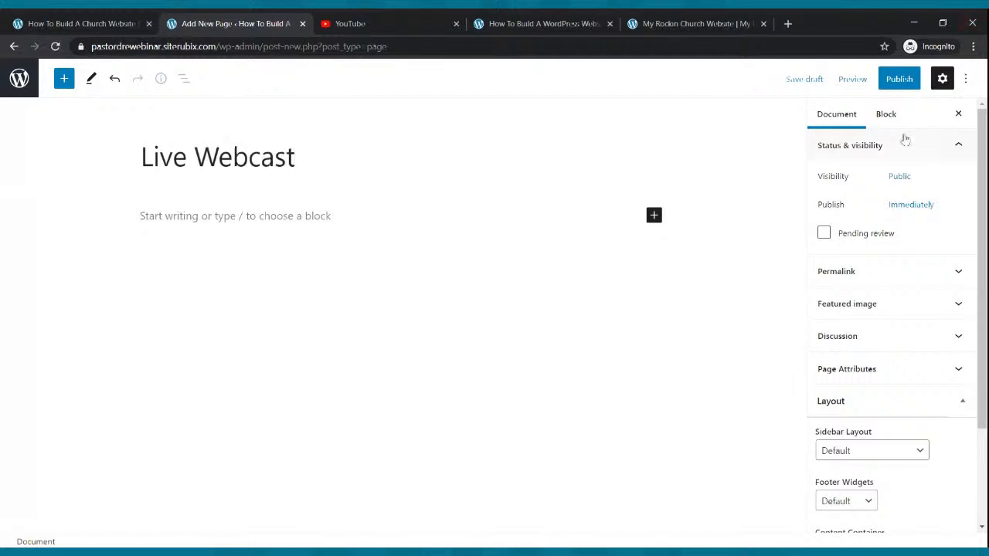
left_click(898, 79)
left_click(861, 81)
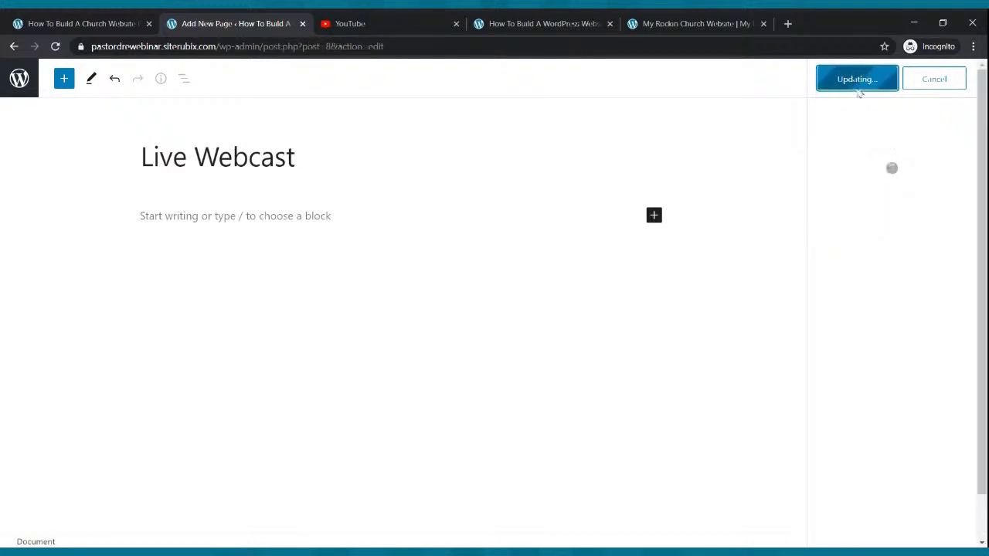
left_click(21, 81)
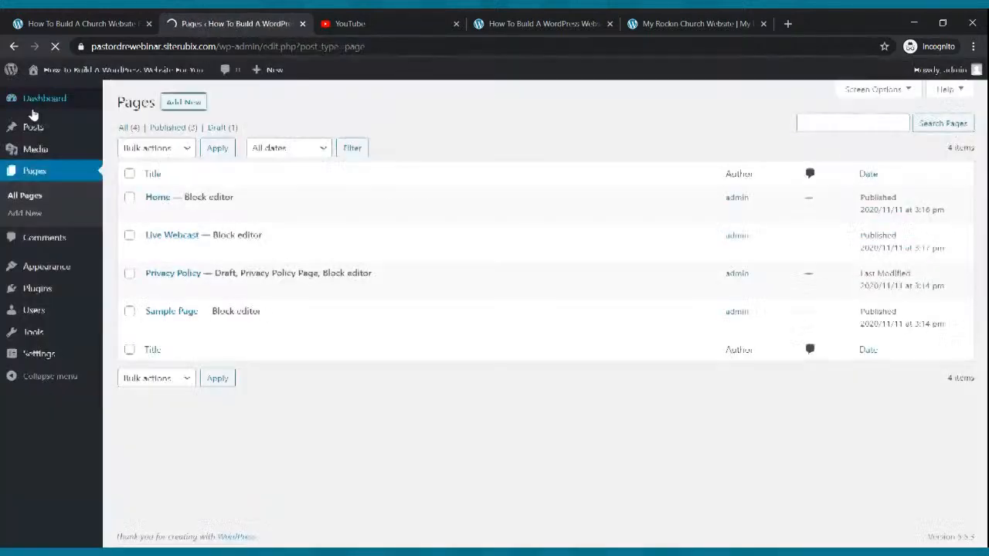
left_click(185, 103)
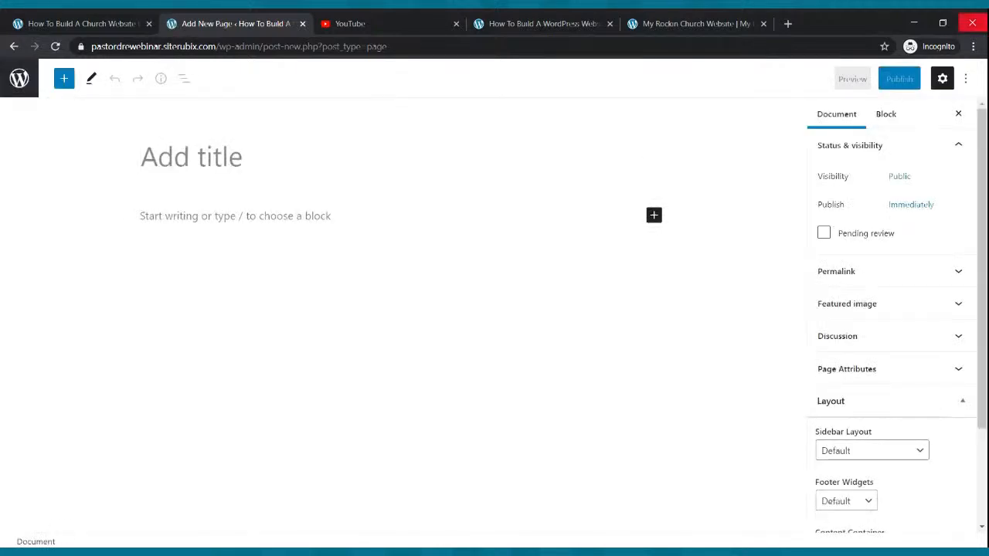
Title the new page 'Blog' and publish it
type("Blog")
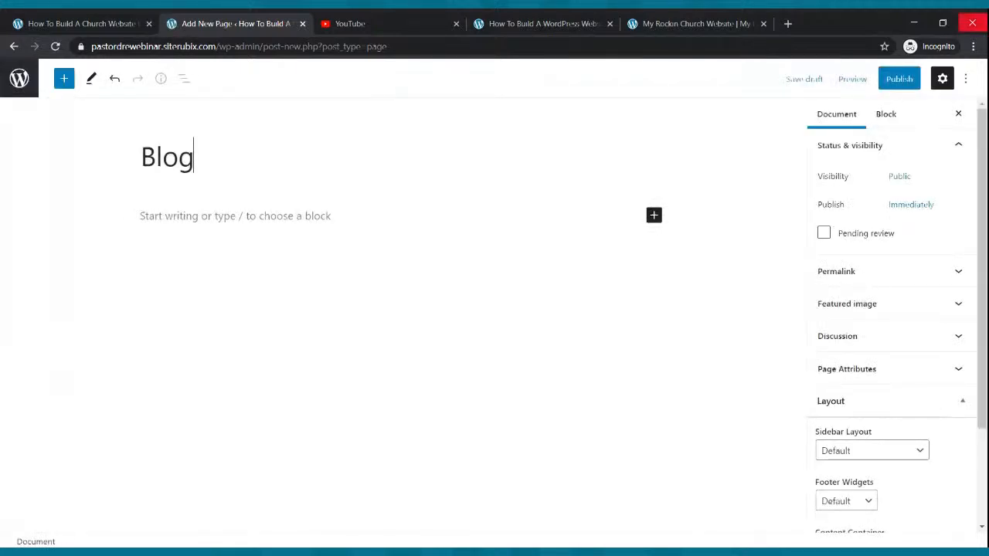
left_click(892, 82)
left_click(874, 80)
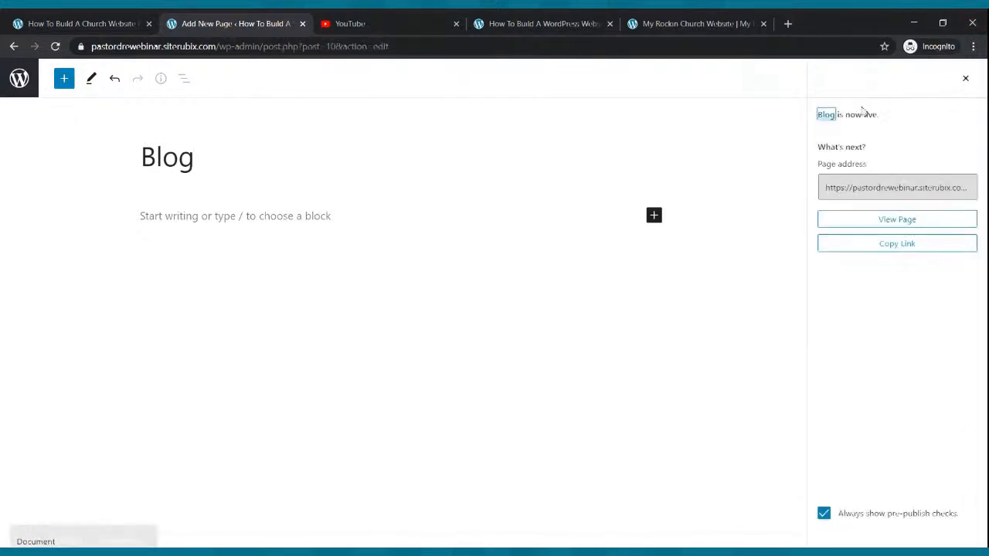
left_click(20, 78)
Create and publish a page titled 'Small Groups'
left_click(183, 103)
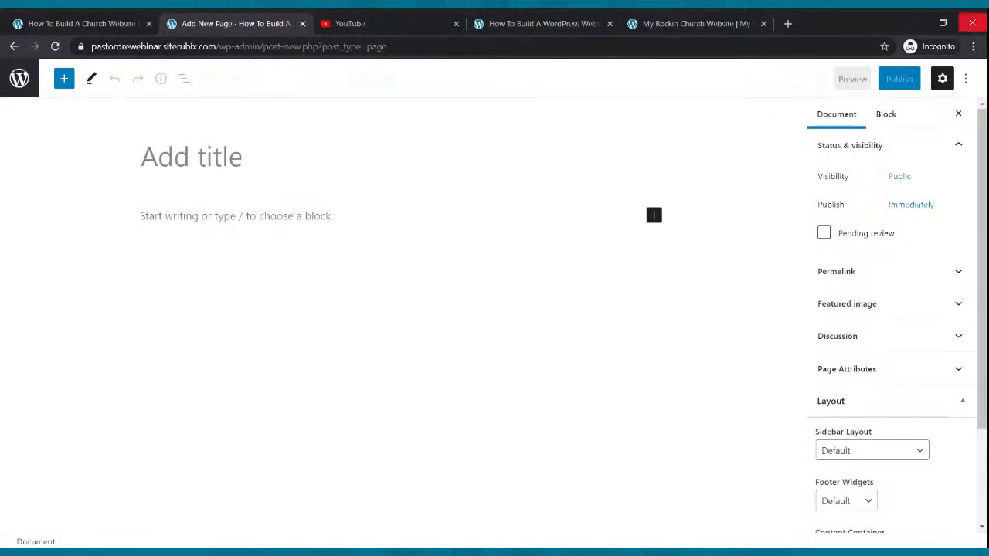
type("Sma")
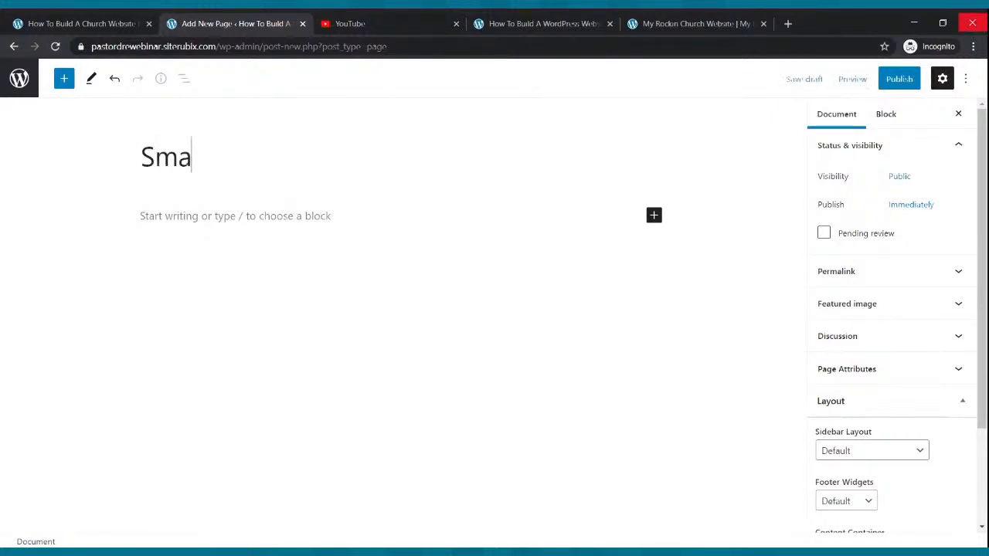
type("ll Groups")
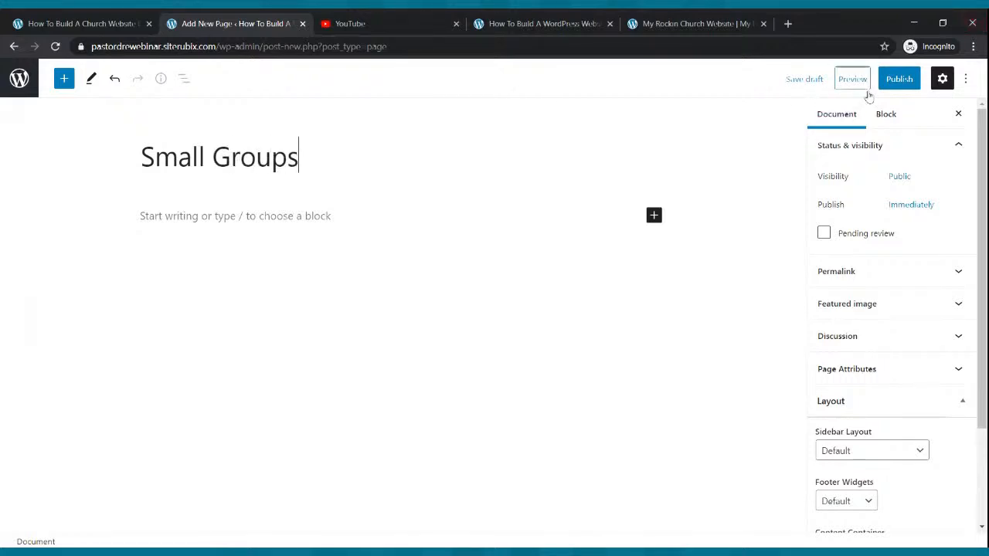
left_click(896, 80)
left_click(878, 87)
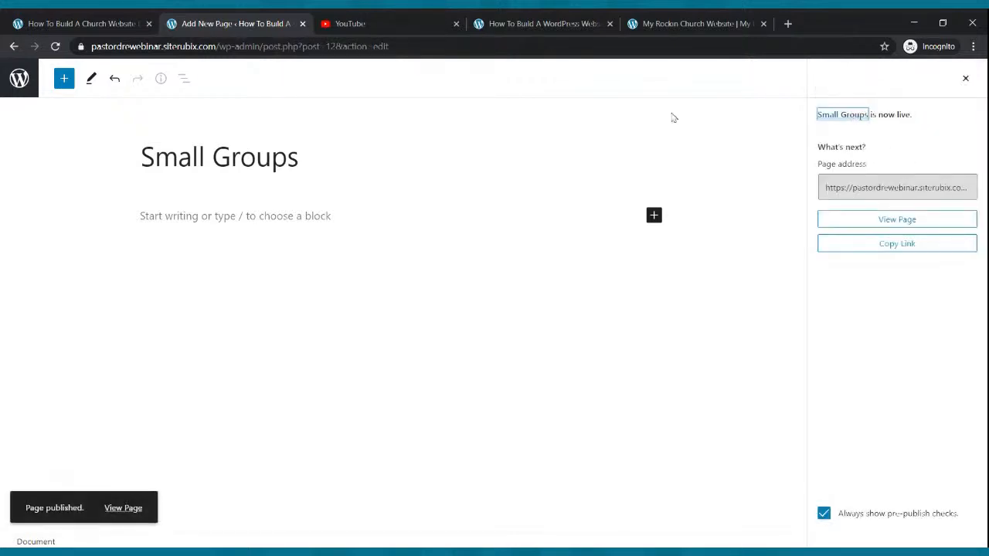
left_click(20, 78)
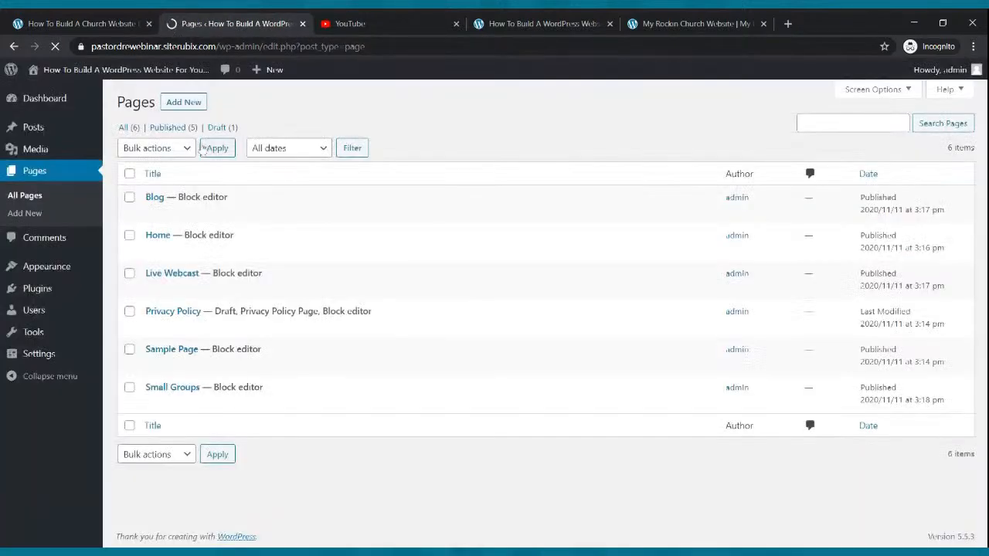
Create and publish a page titled 'Podcast'
left_click(185, 102)
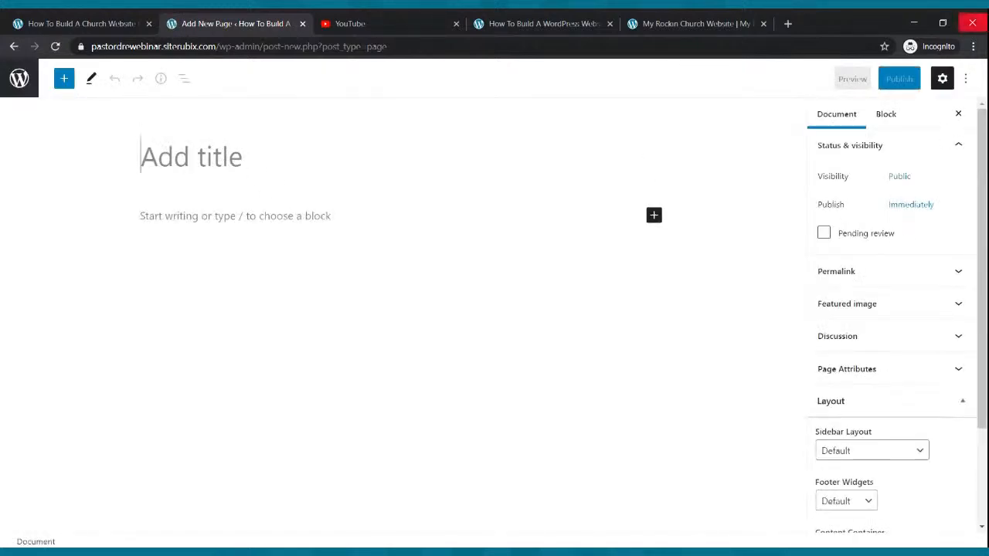
type("Podcast")
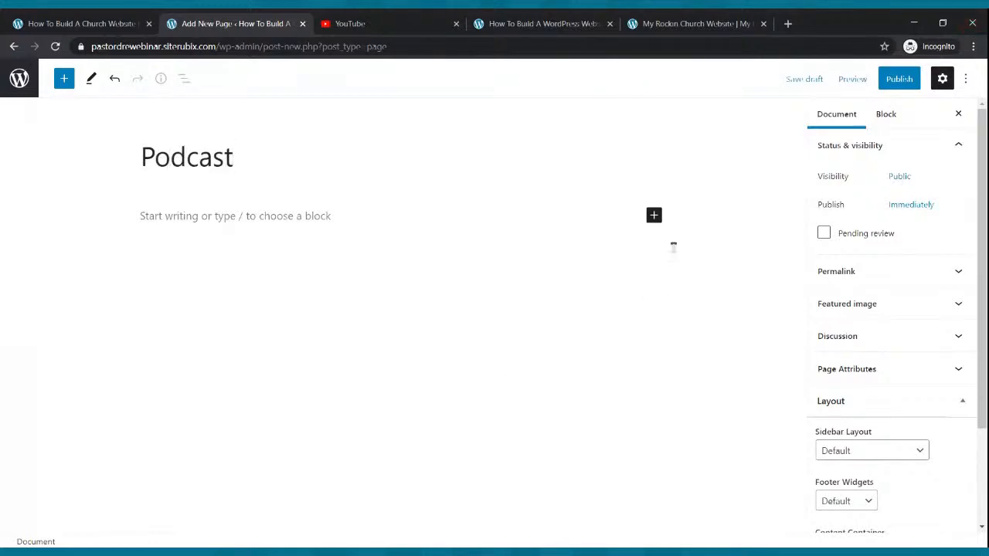
left_click(896, 79)
left_click(883, 79)
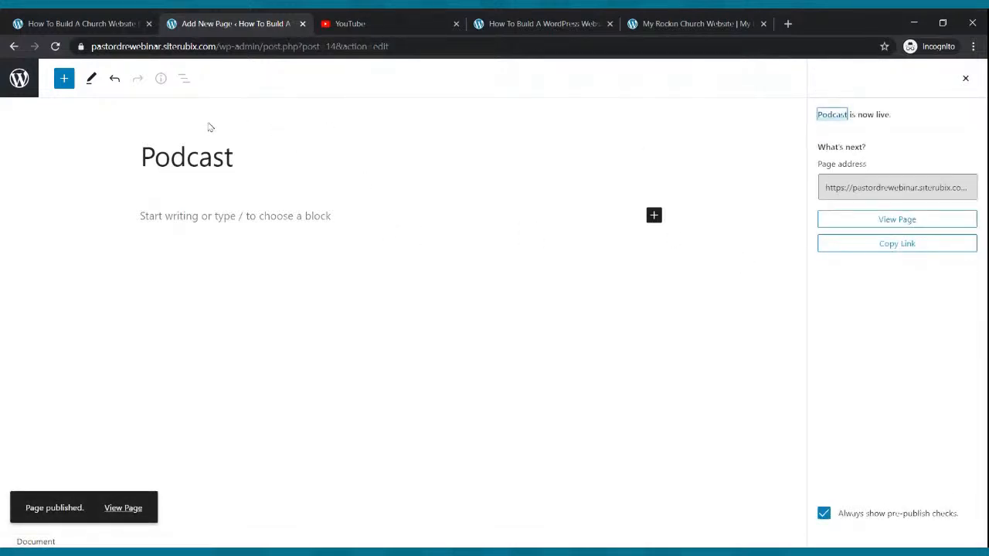
left_click(27, 82)
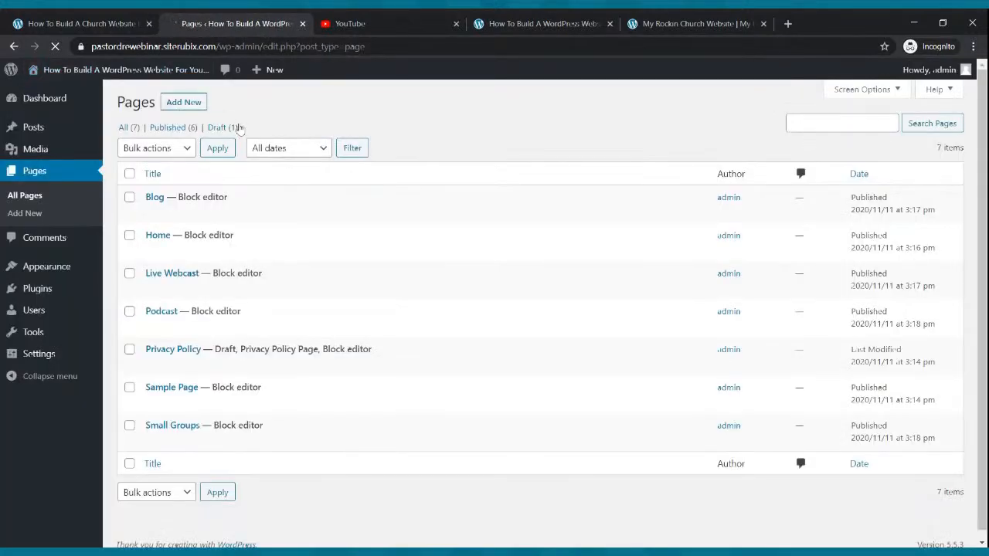
Start a new page titled 'Contact Us' and begin publishing it
left_click(184, 102)
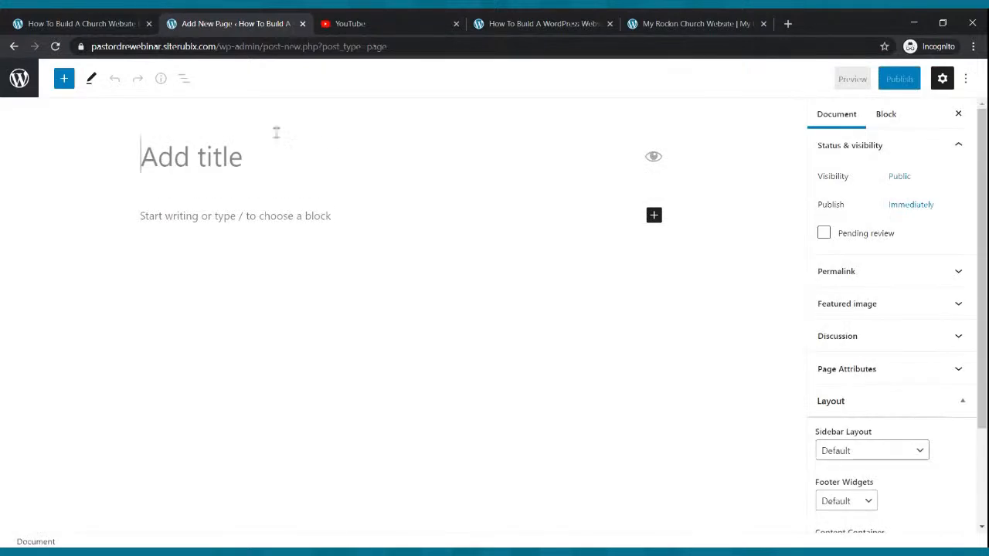
type("Contact U")
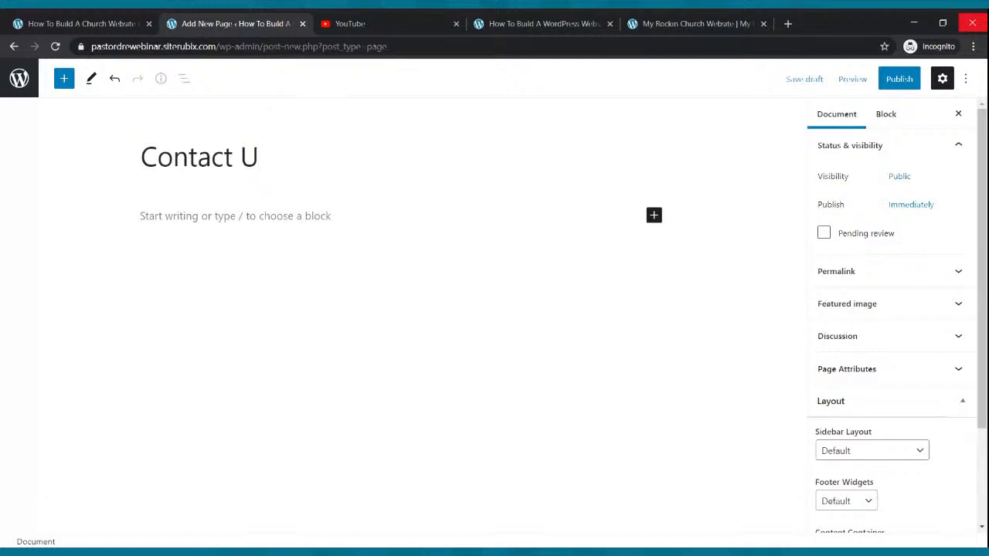
type("s")
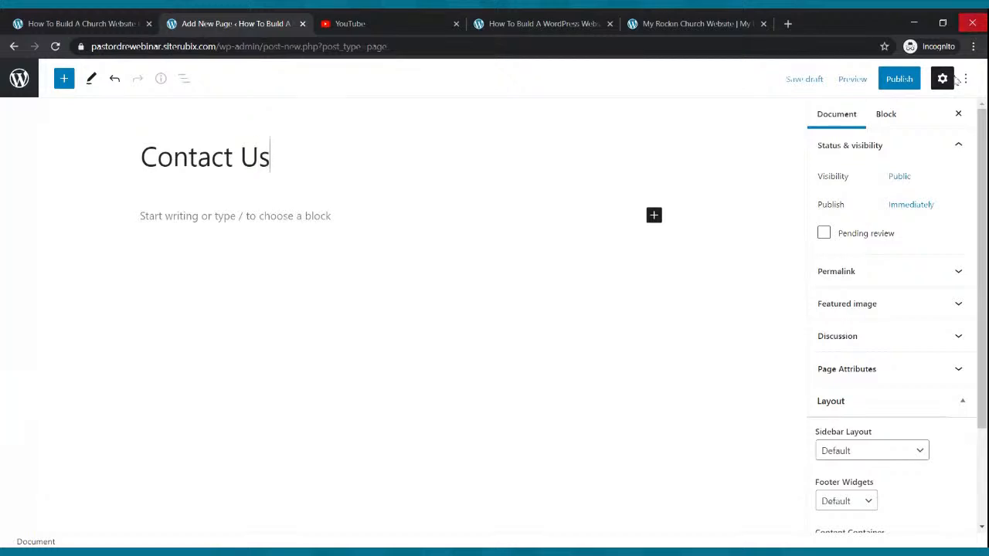
left_click(899, 79)
Finish publishing Contact Us and move the default Sample Page to the trash
left_click(851, 79)
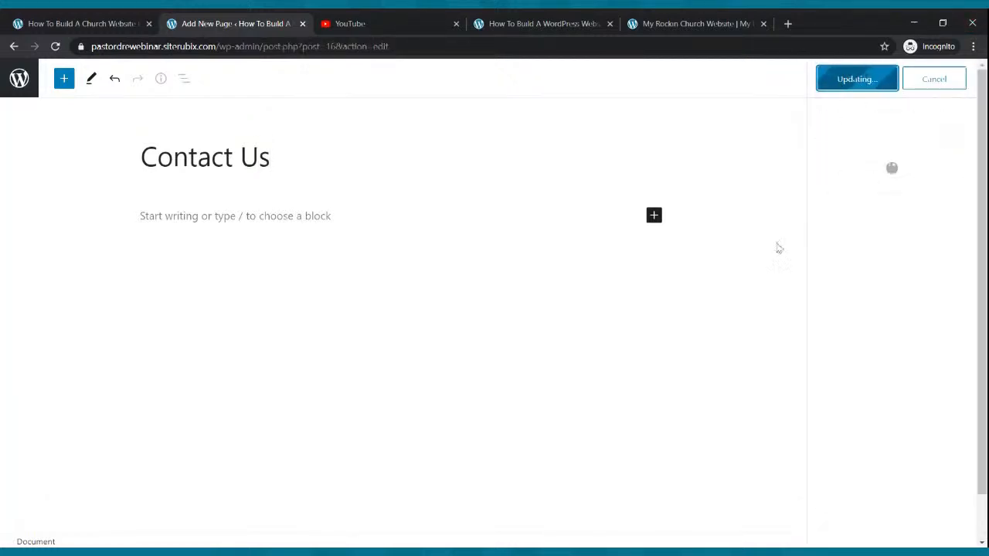
left_click(20, 84)
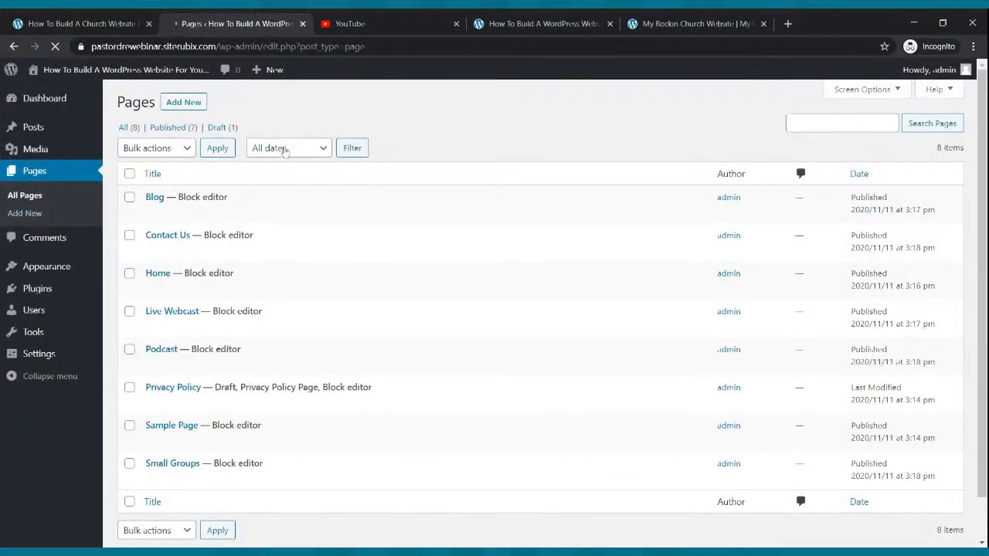
scroll(254, 346, "down", 1)
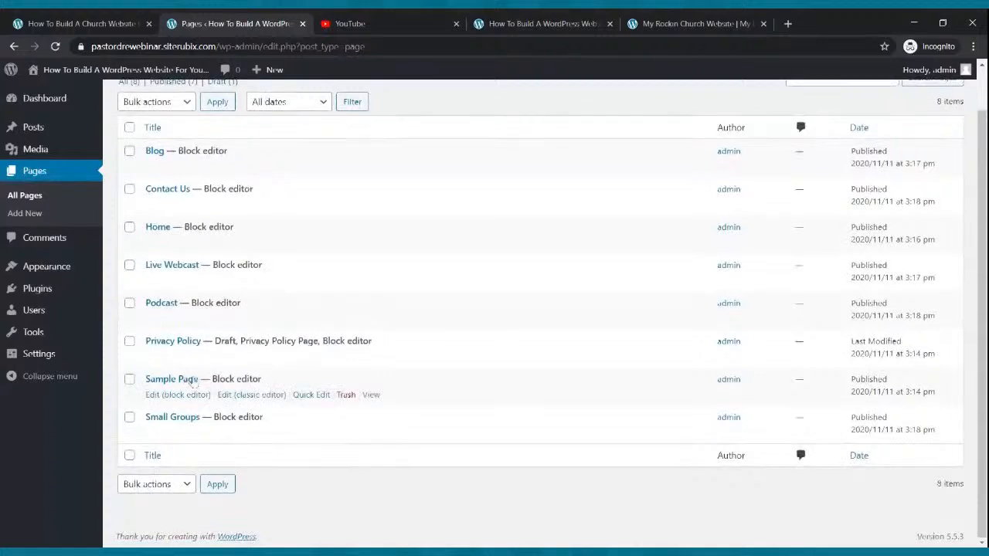
left_click(346, 395)
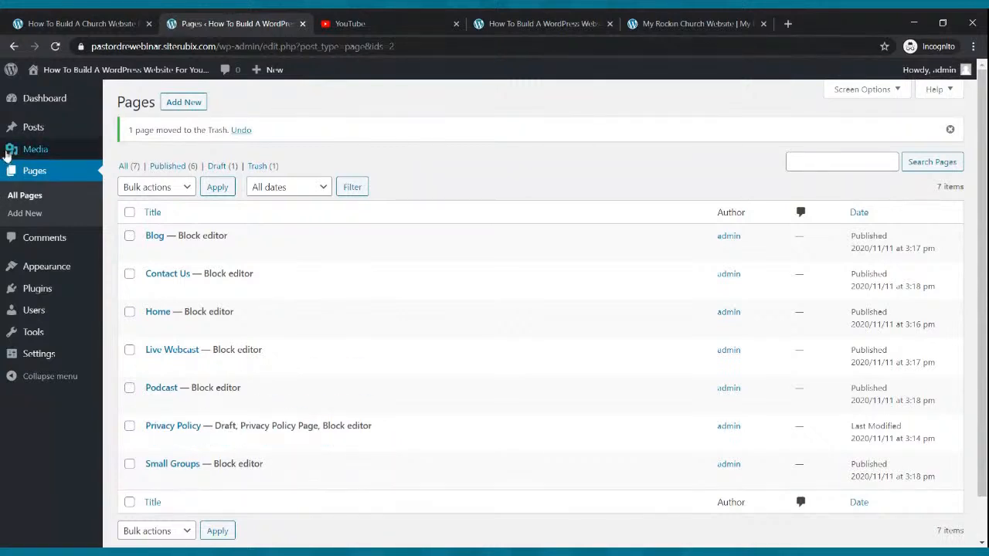
left_click(37, 100)
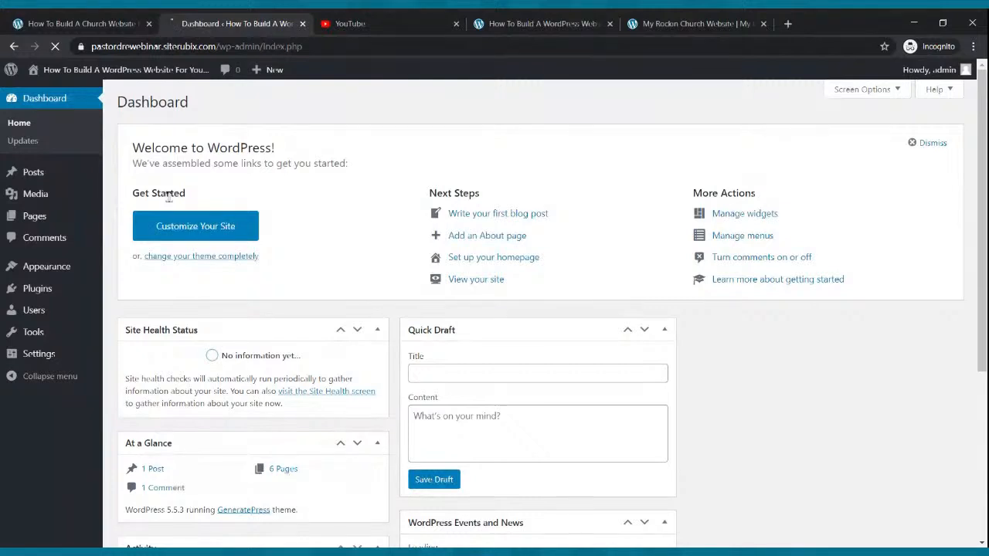
Reload the live site to confirm its menu lists all six new pages
left_click(508, 25)
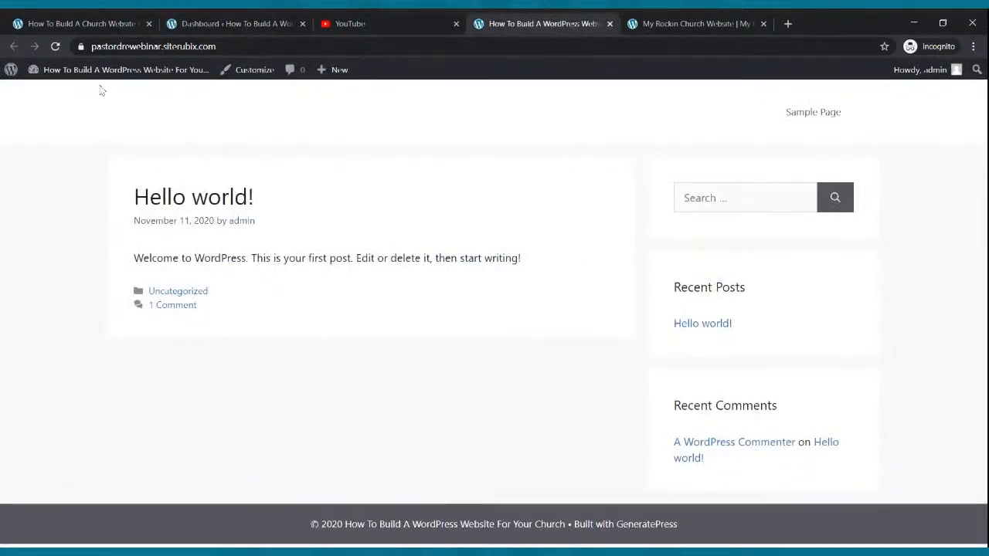
left_click(57, 48)
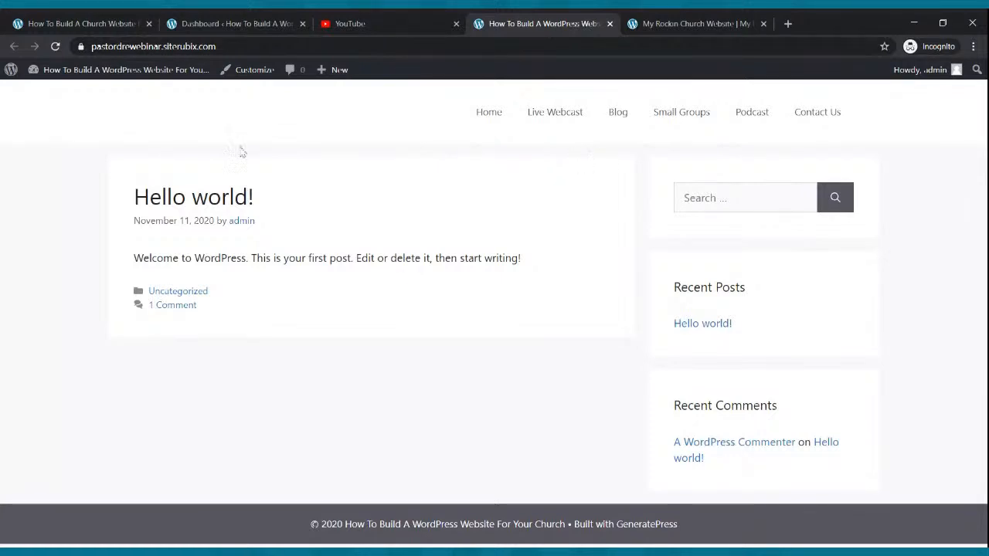
left_click(193, 24)
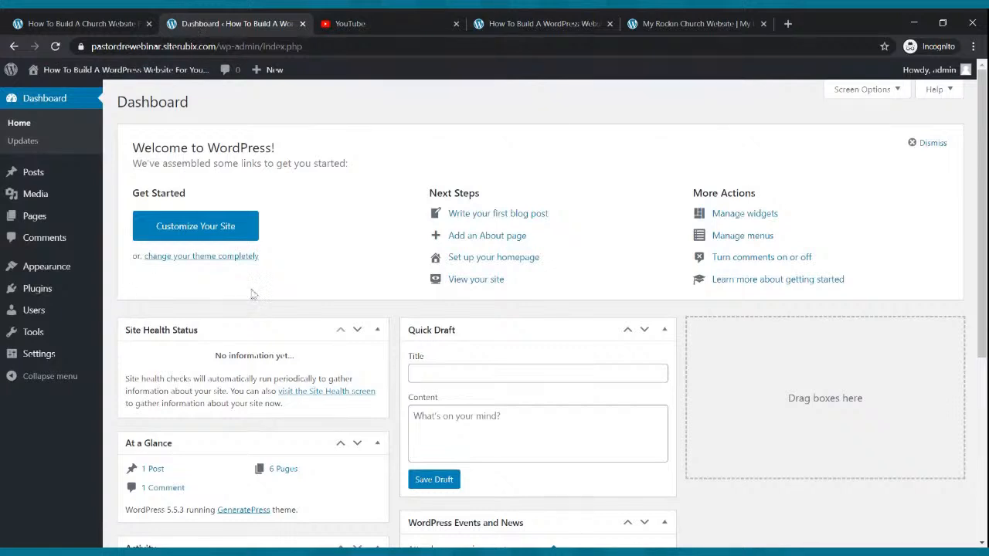
mouse_move(56, 283)
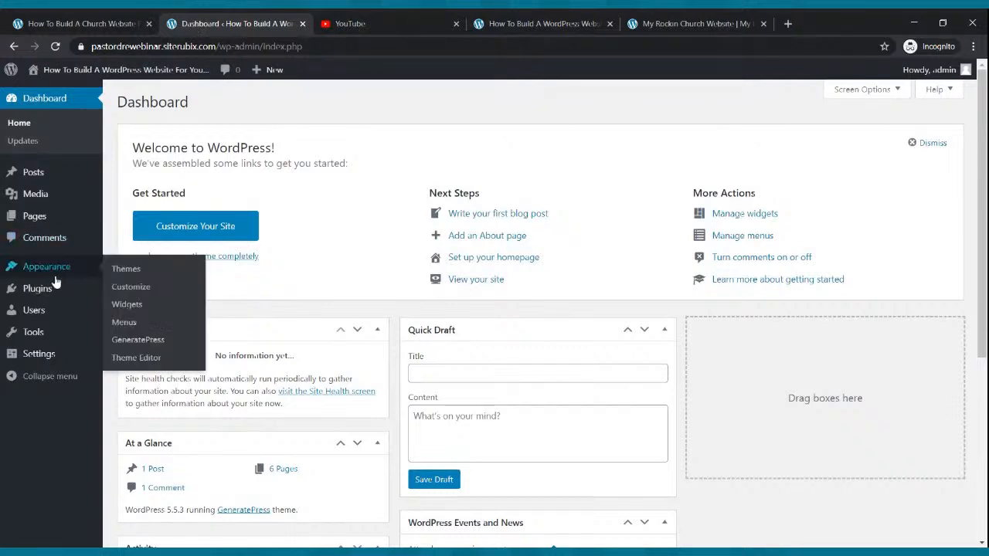
left_click(47, 361)
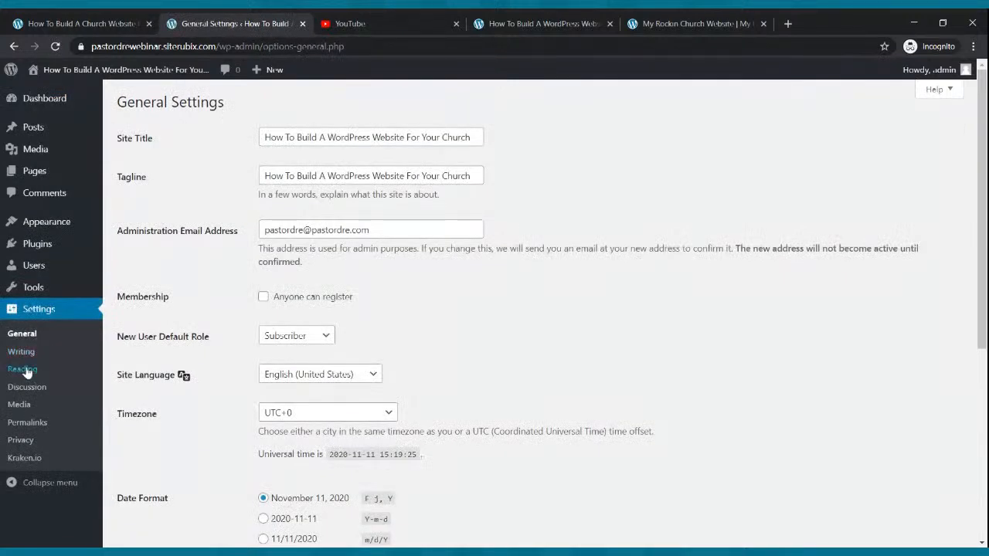
Set Reading to a static homepage 'Home' with 'Blog' as the posts page, and save
left_click(20, 372)
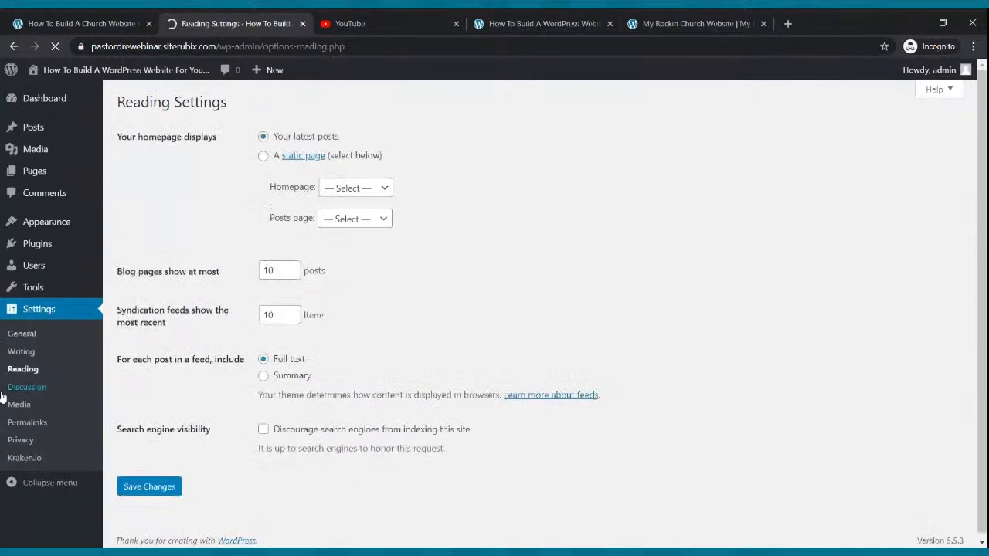
left_click(264, 157)
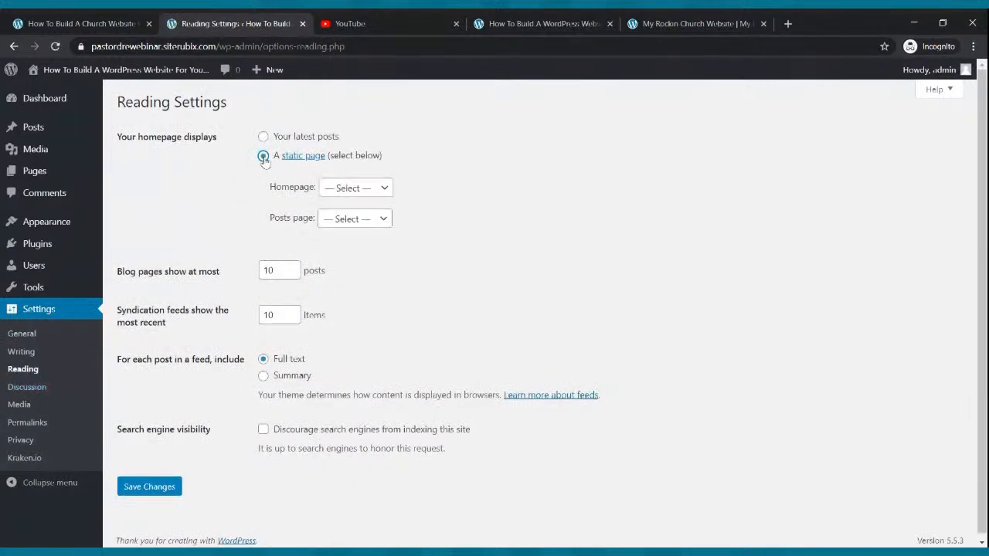
left_click(347, 194)
left_click(332, 274)
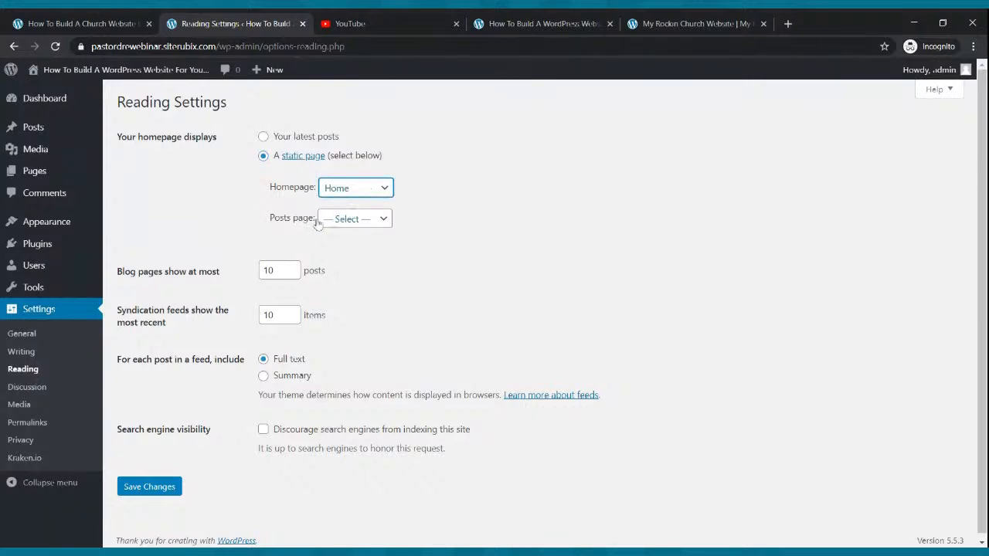
left_click(352, 221)
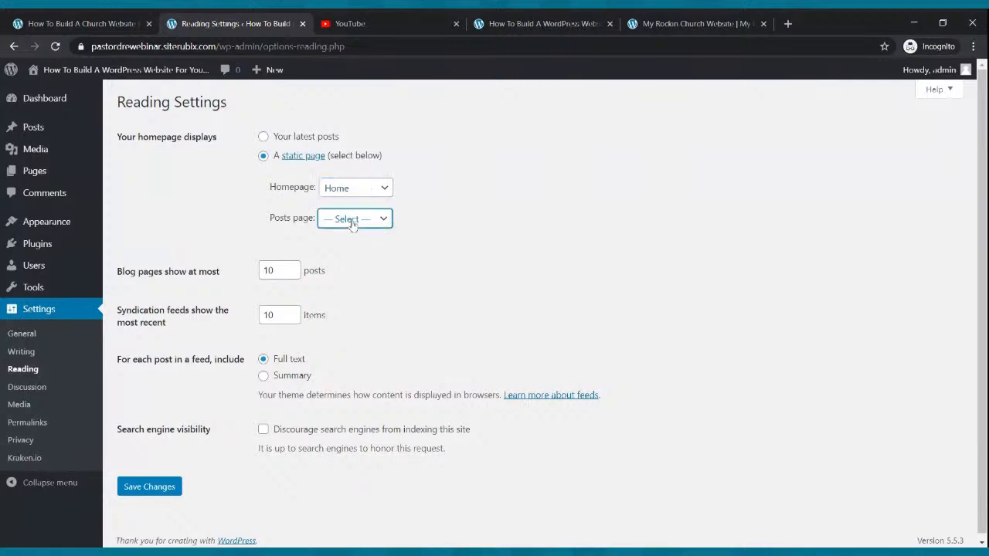
left_click(347, 271)
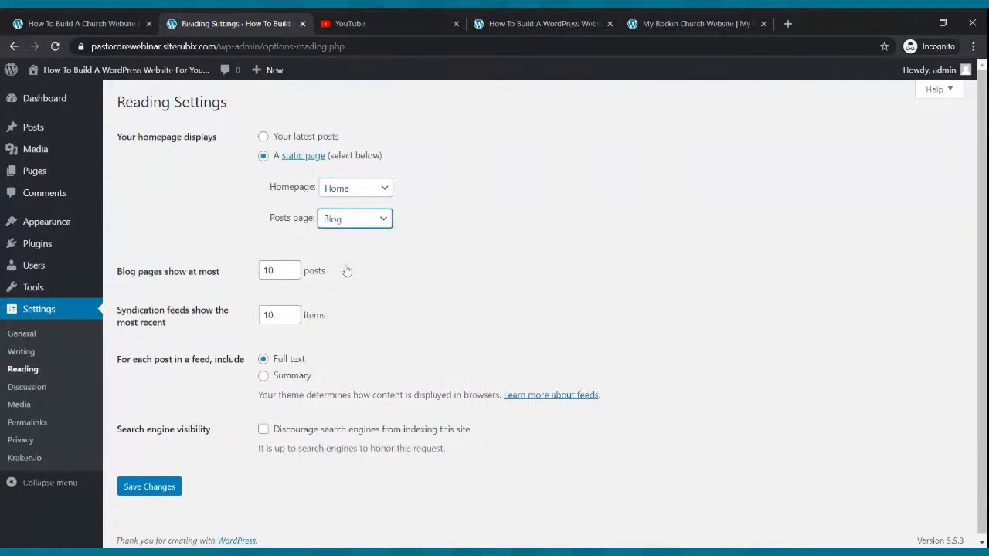
left_click(133, 487)
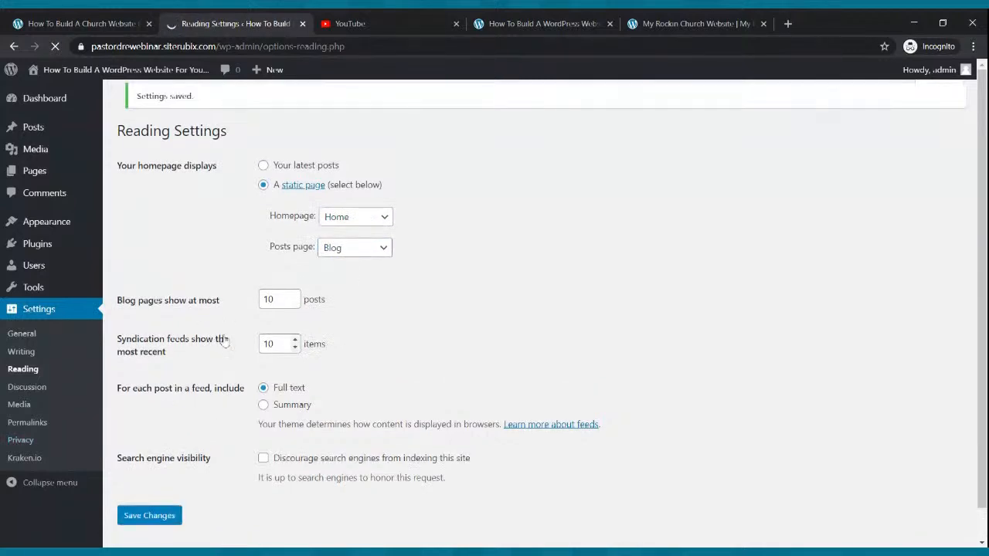
left_click(41, 107)
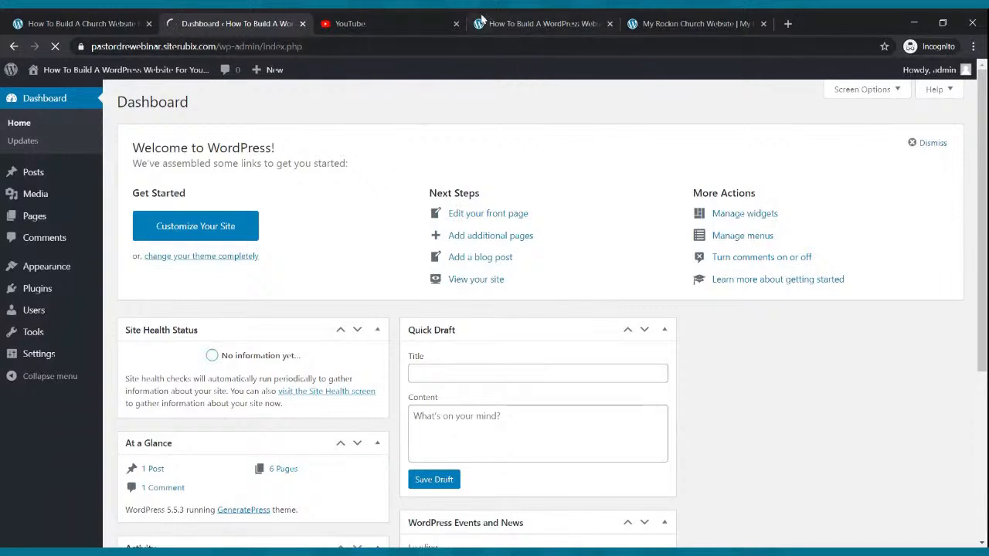
left_click(499, 25)
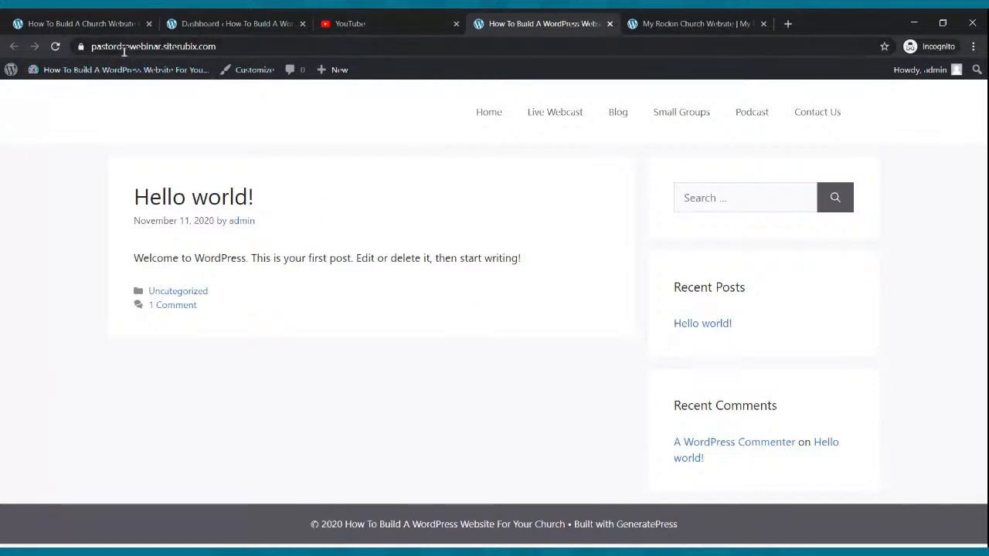
left_click(56, 47)
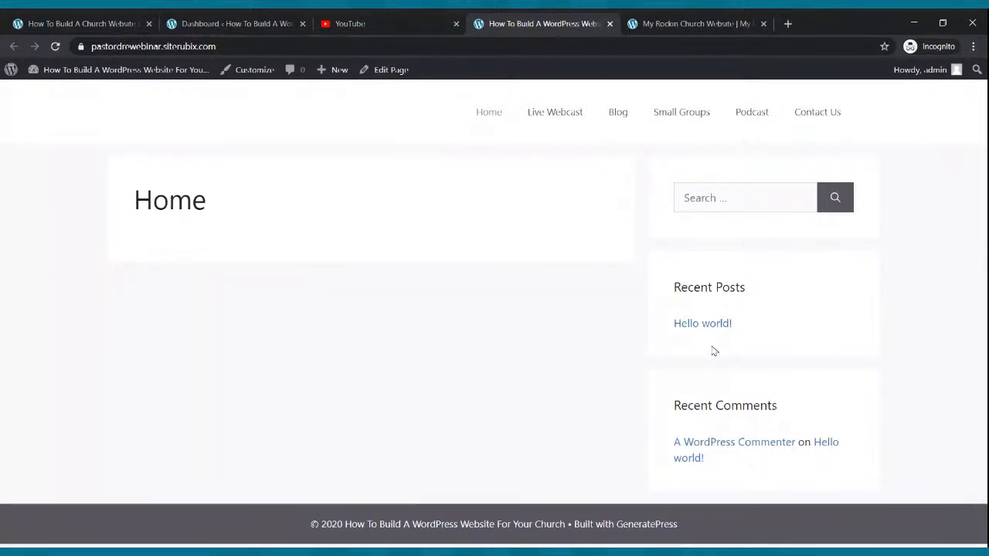
left_click(733, 23)
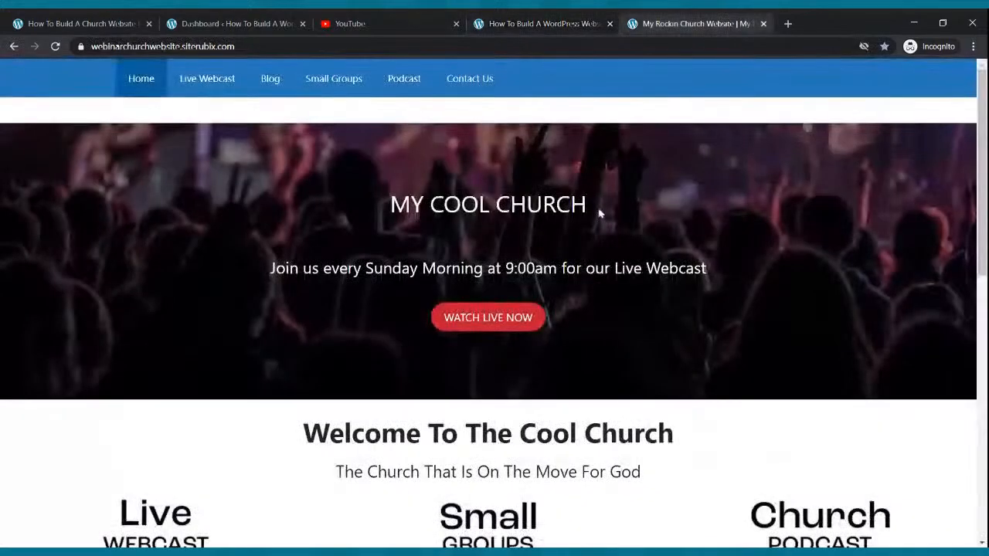
scroll(600, 209, "down", 9)
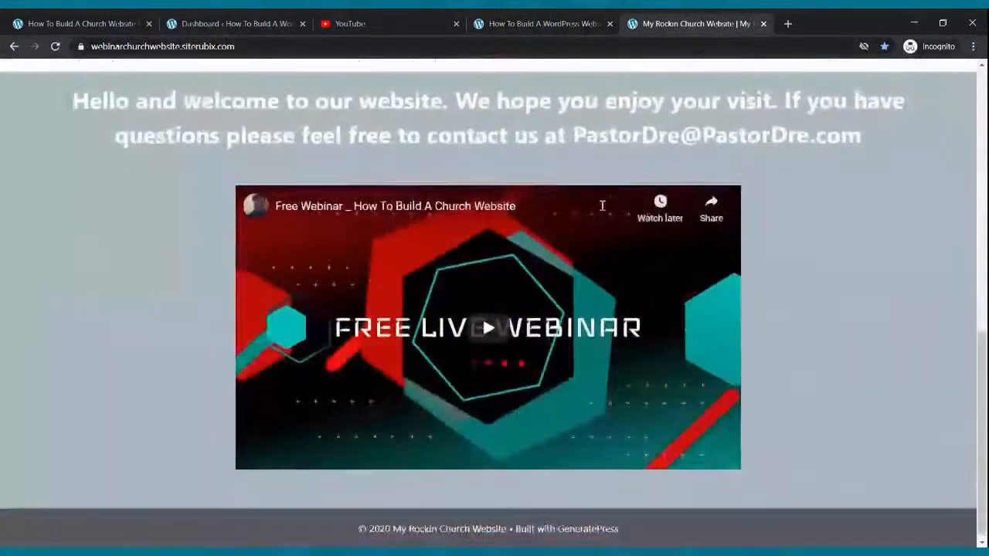
scroll(602, 205, "up", 9)
left_click(506, 28)
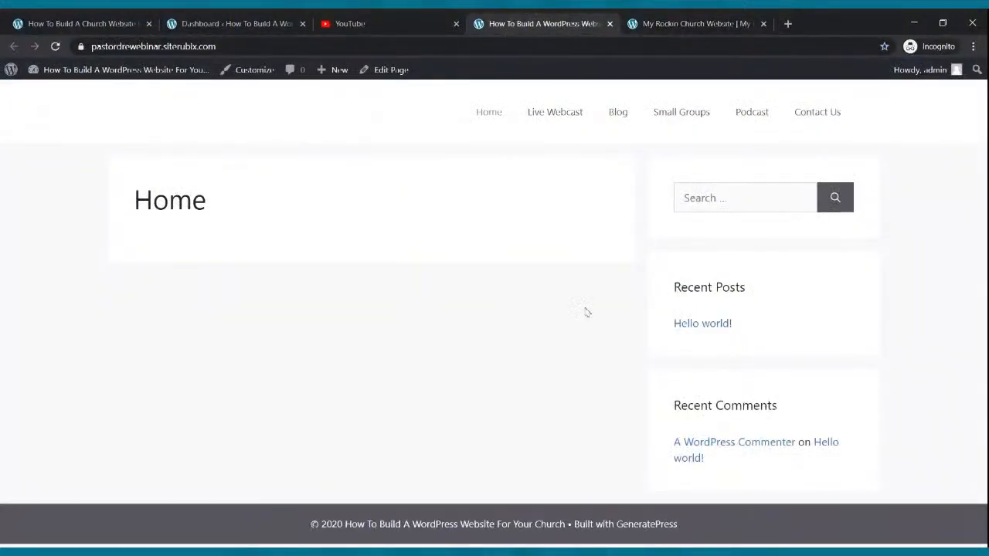
left_click(232, 24)
mouse_move(17, 228)
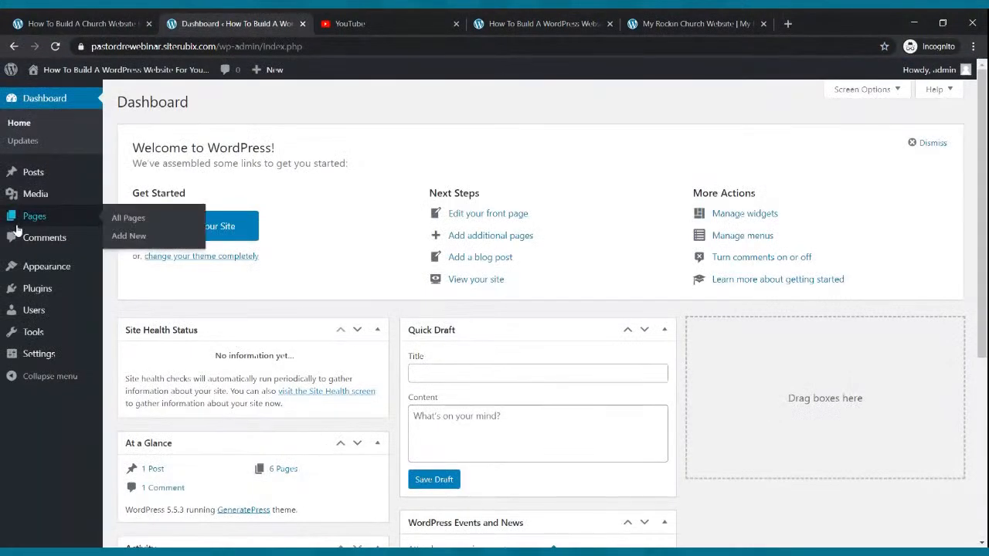
Hide the Home page's title, set its Sidebar Layout to No Sidebars, and update it
left_click(29, 222)
mouse_move(174, 282)
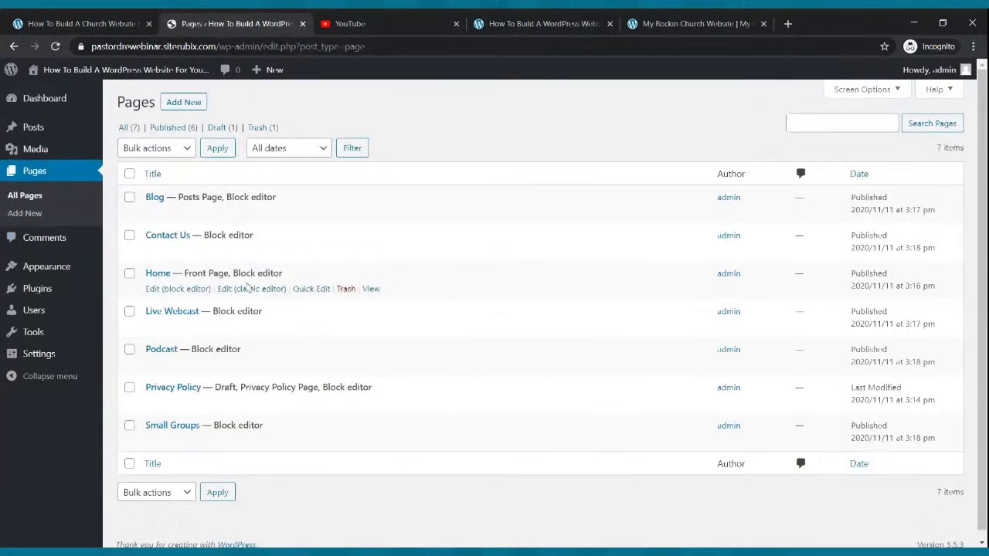
left_click(168, 291)
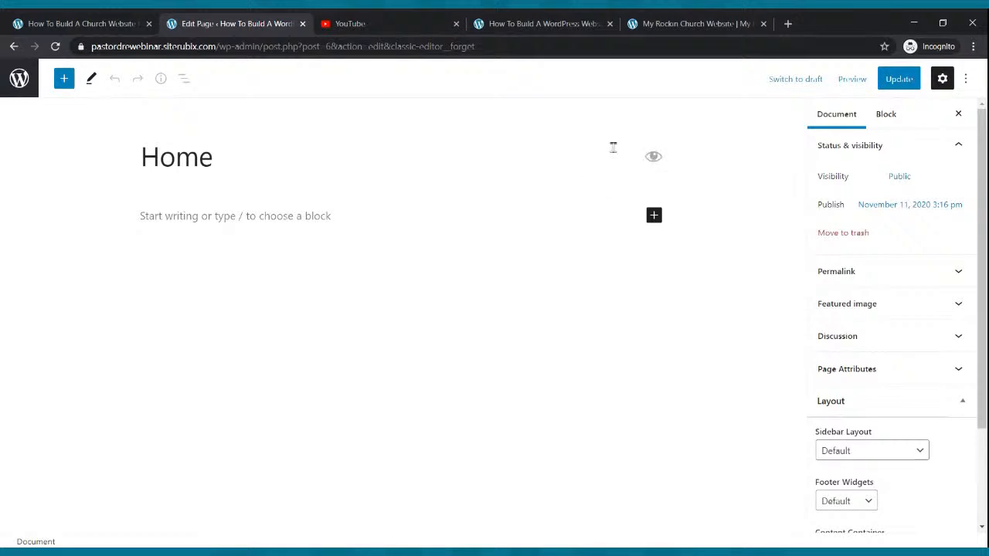
left_click(653, 160)
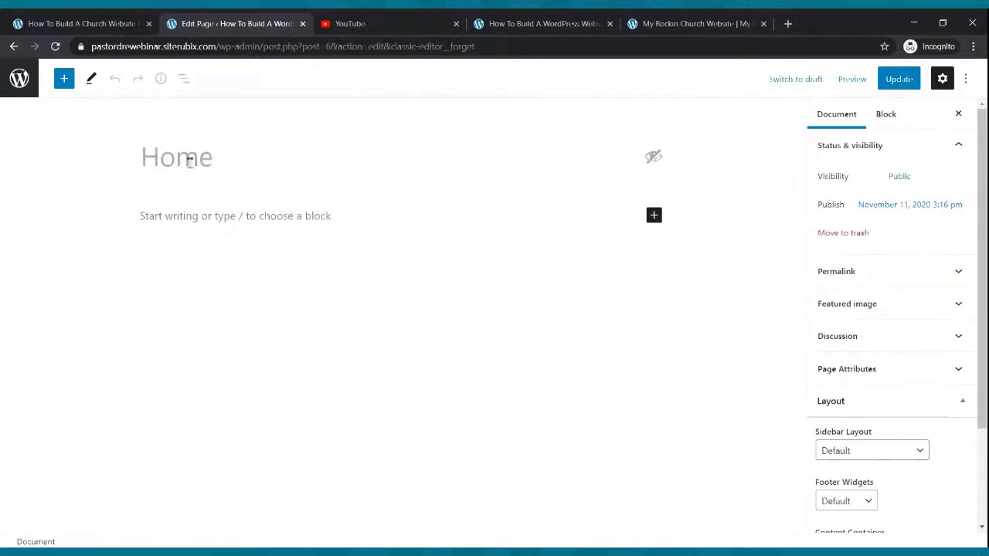
scroll(866, 261, "down", 2)
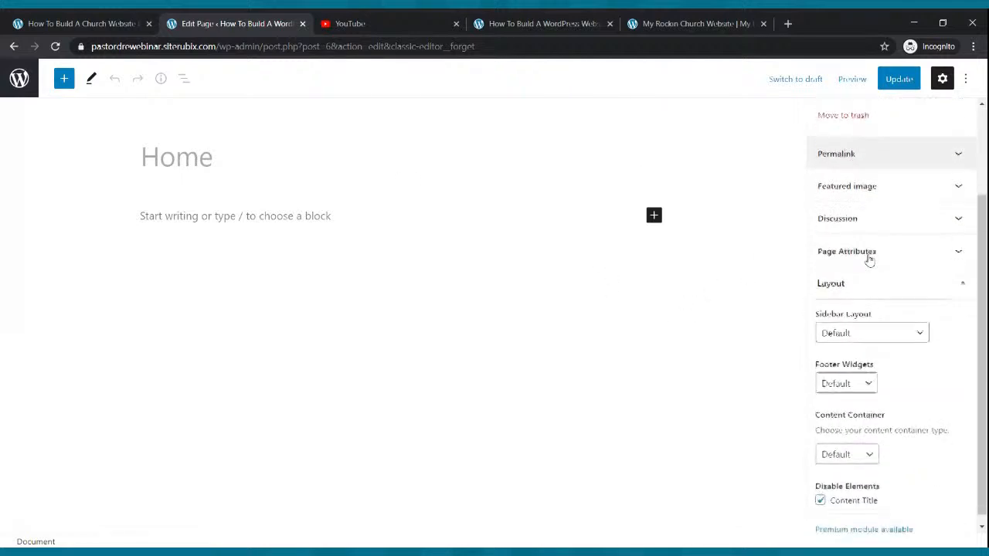
left_click(890, 323)
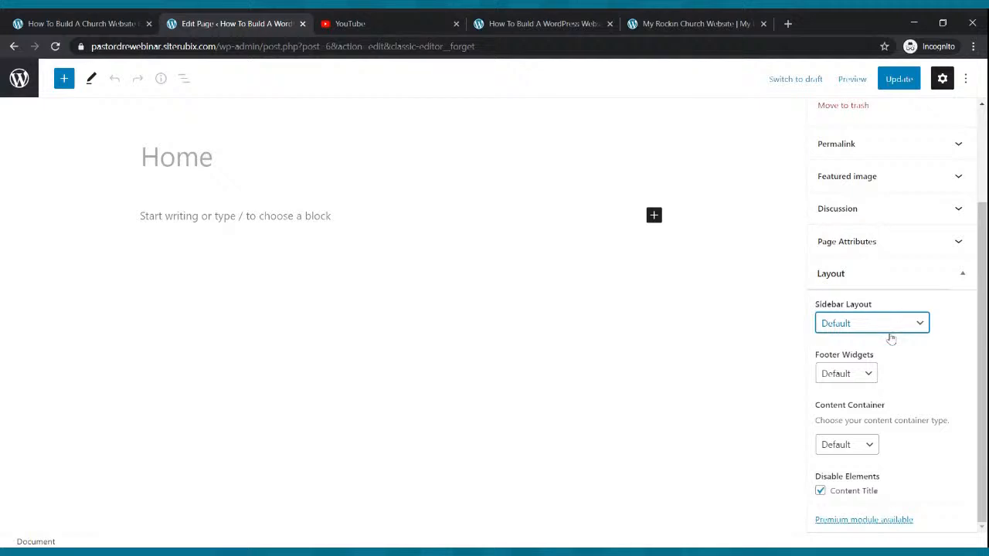
left_click(881, 354)
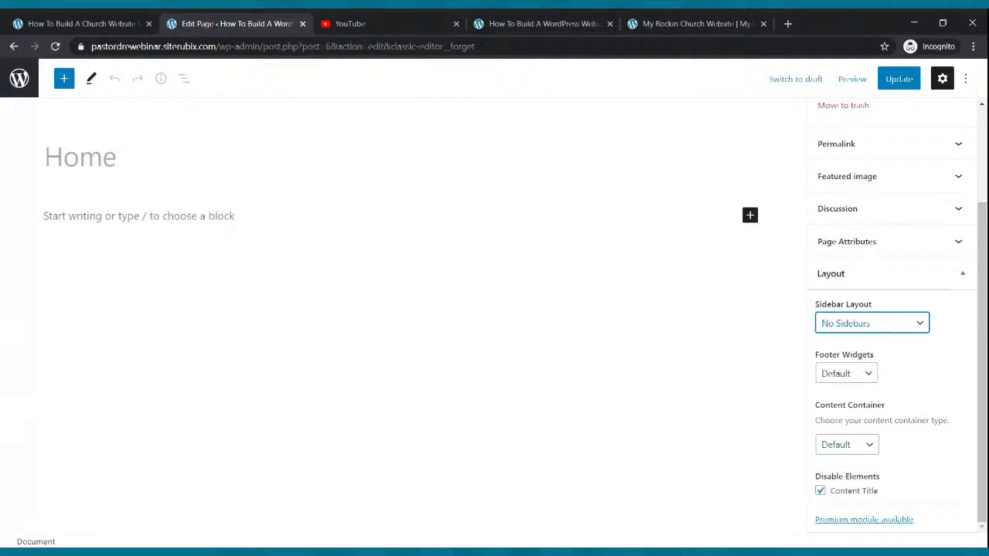
left_click(900, 79)
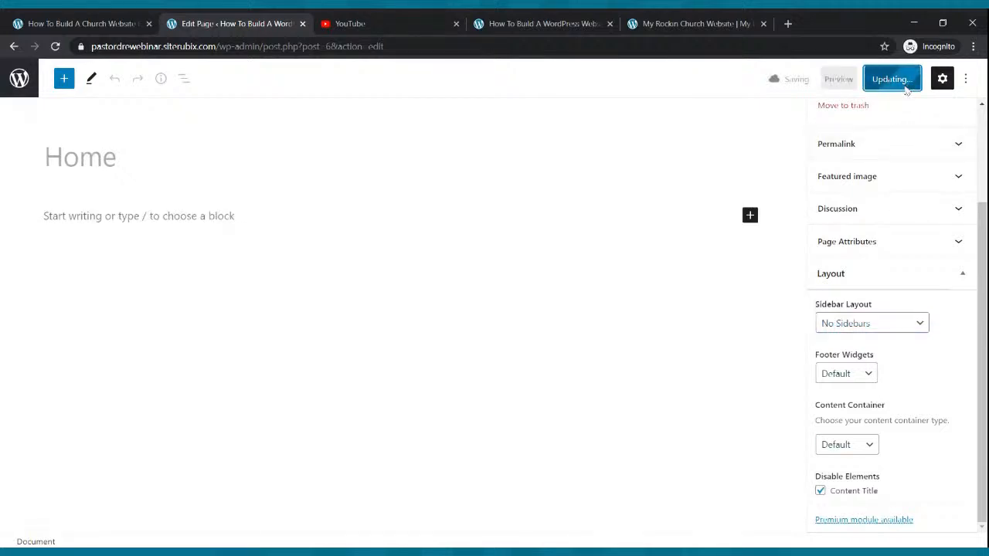
Reload the live site to check the blank Home page, then return to the Dashboard
left_click(506, 28)
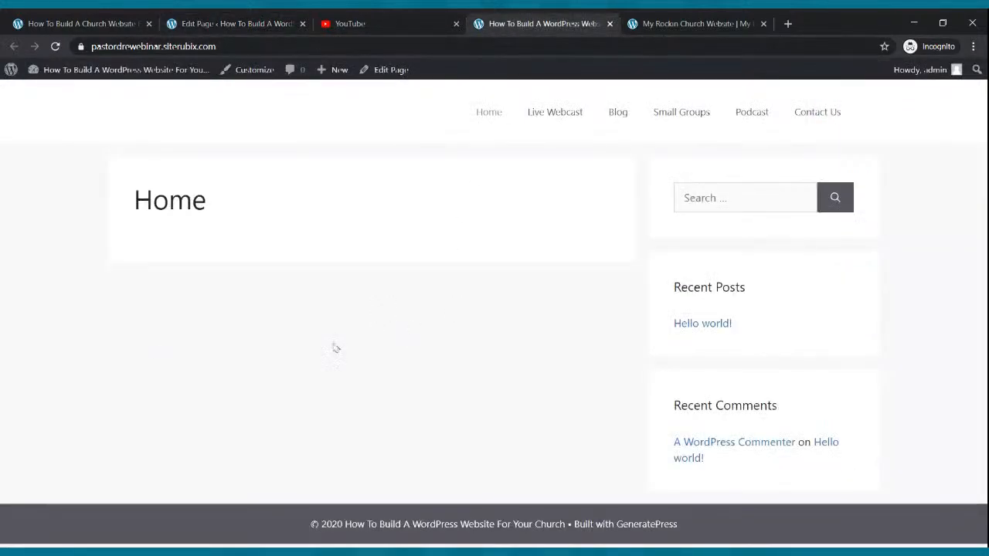
left_click(55, 47)
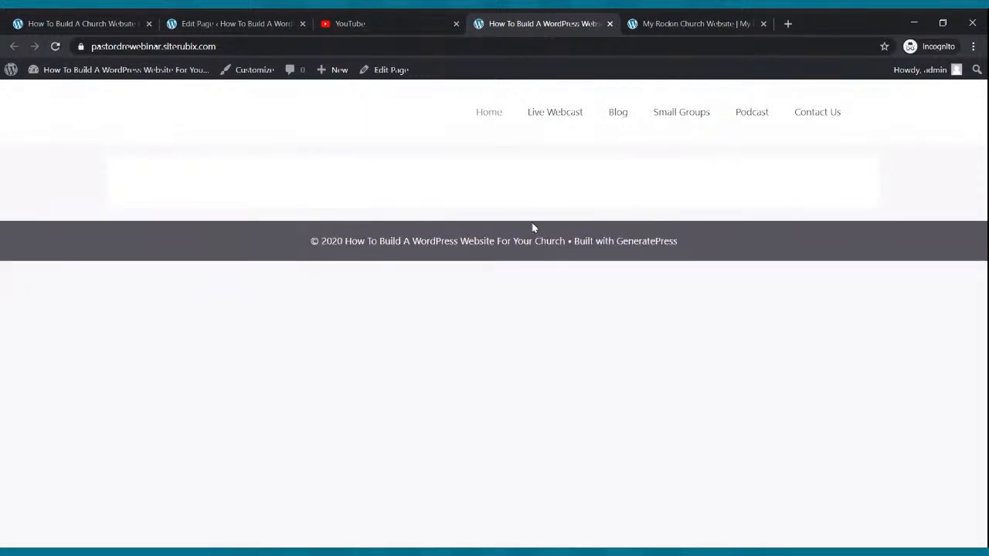
left_click(210, 24)
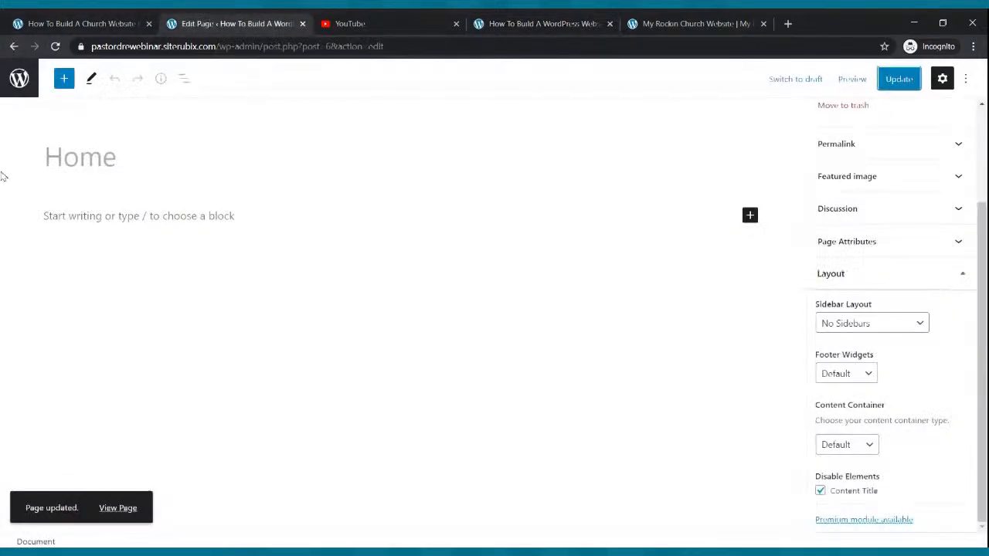
left_click(9, 91)
left_click(38, 104)
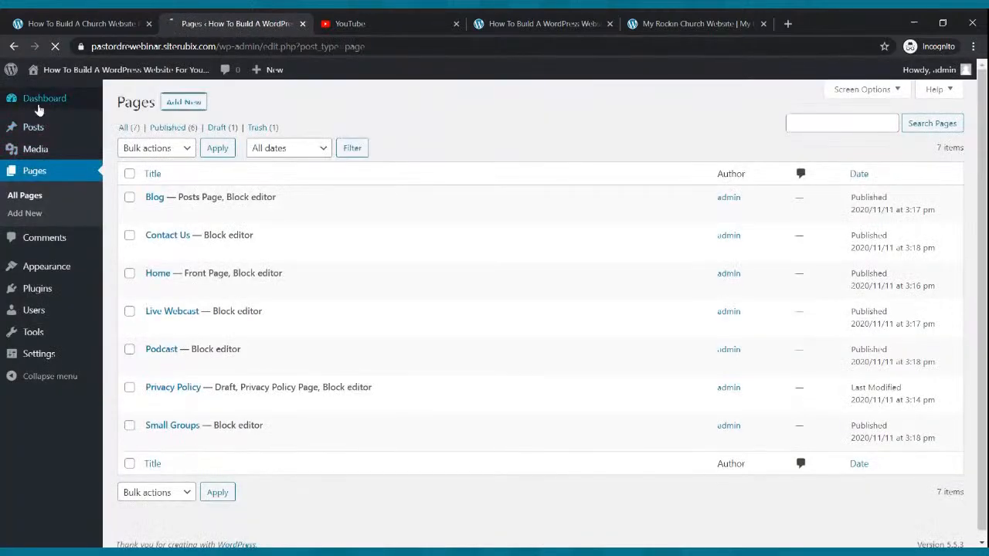
Review the finished church site, then open the Home page from All Pages in the block editor
left_click(649, 24)
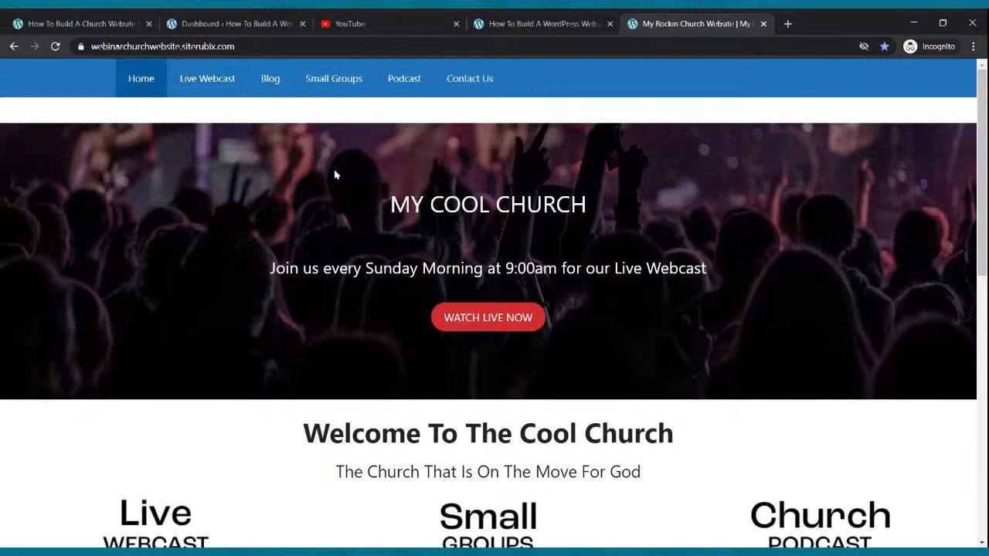
left_click(254, 21)
mouse_move(40, 193)
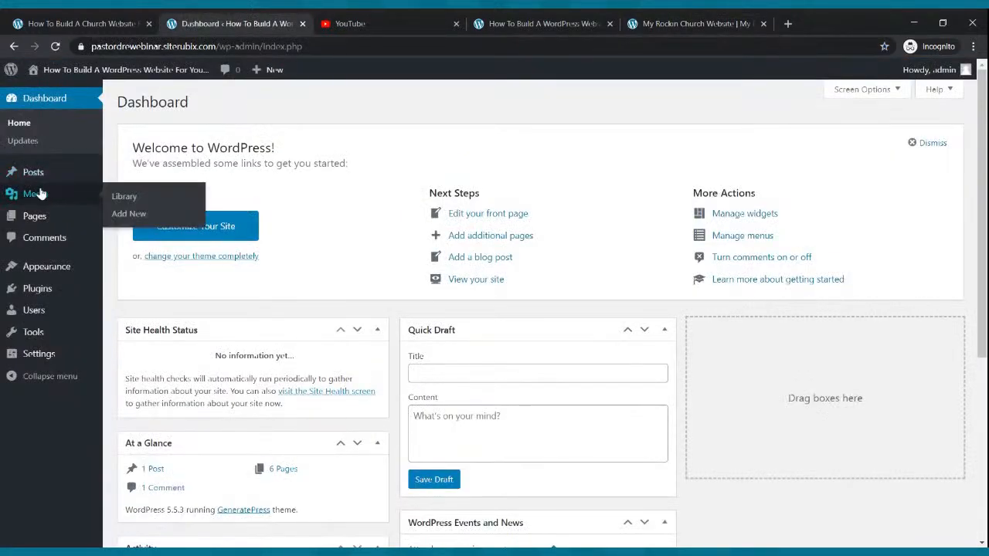
left_click(40, 216)
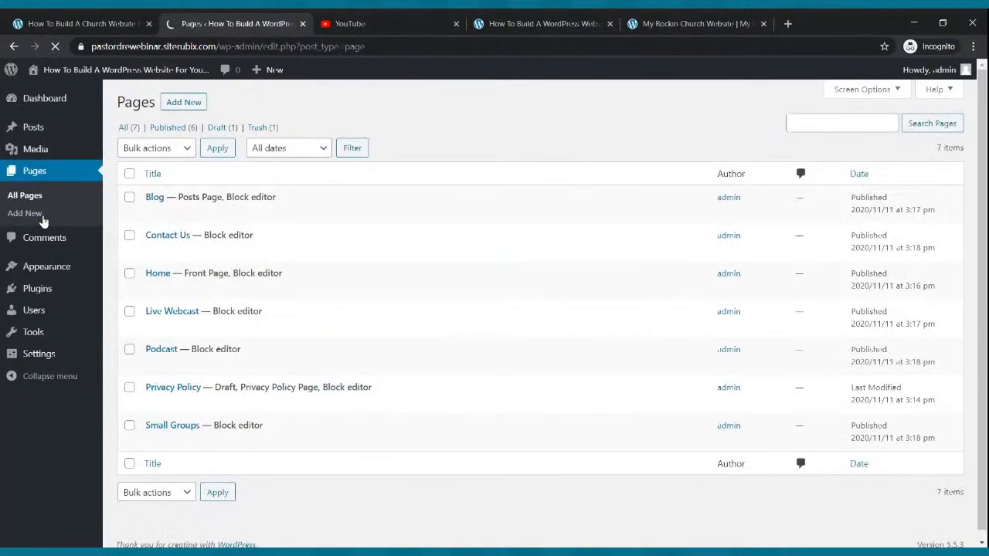
mouse_move(177, 292)
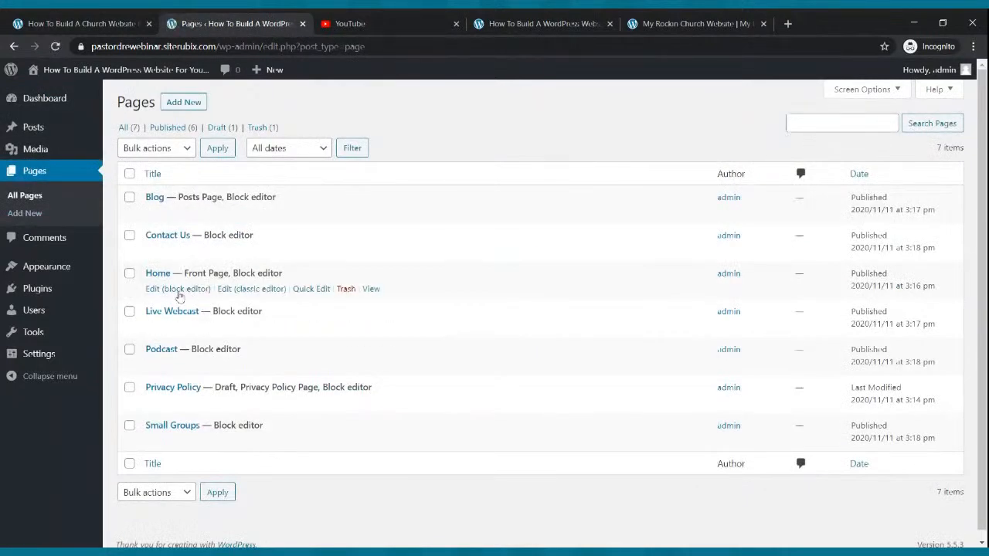
left_click(177, 290)
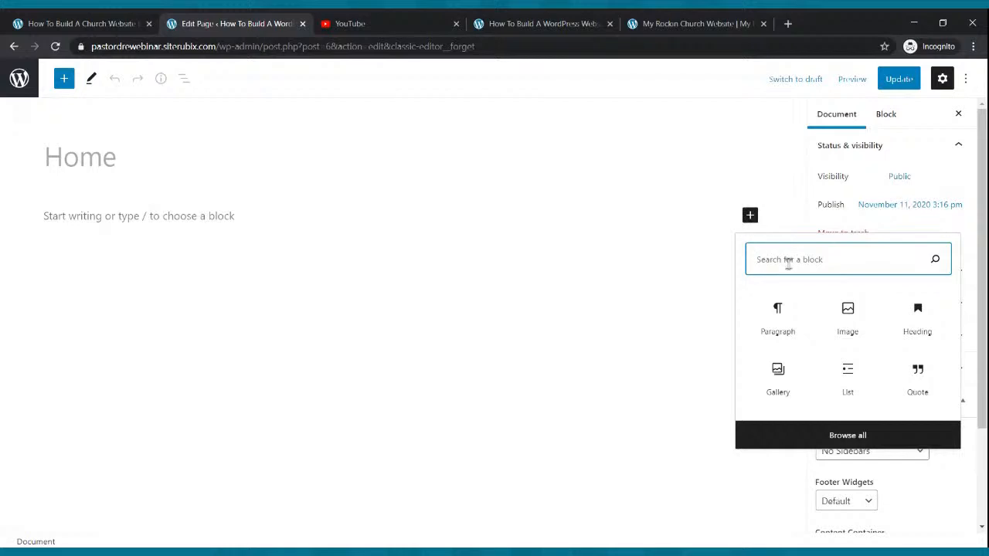
Insert a Cover block into the Home page and start uploading its background image
type("cover")
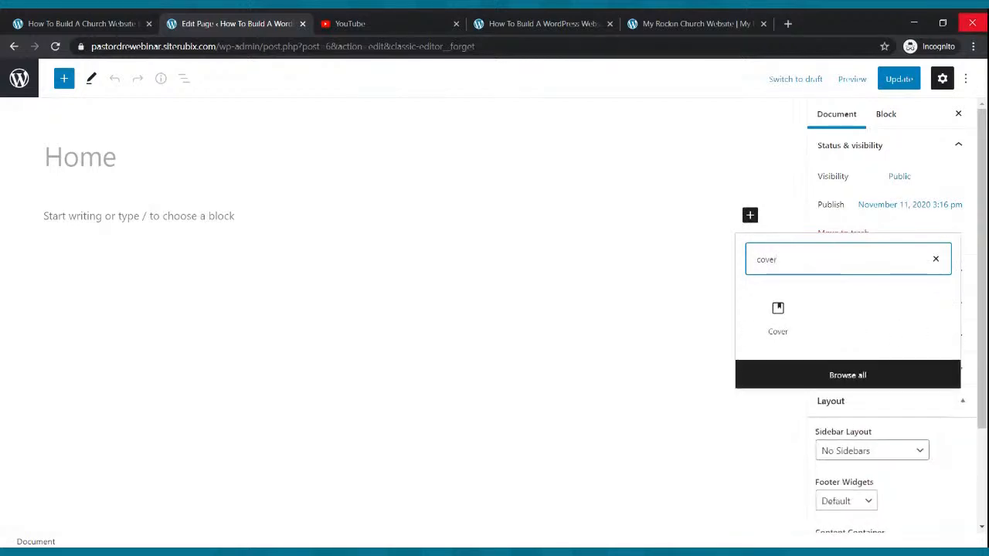
left_click(777, 310)
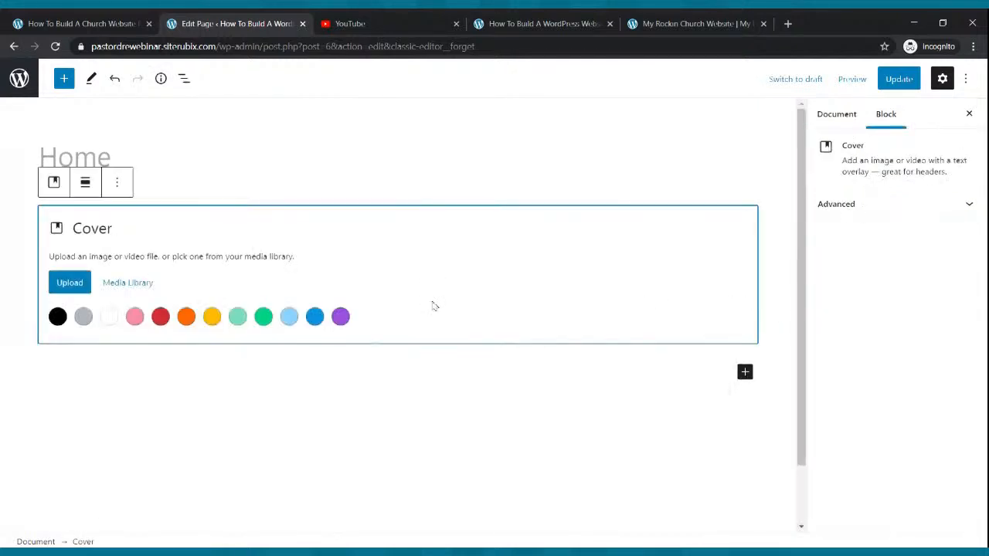
left_click(69, 283)
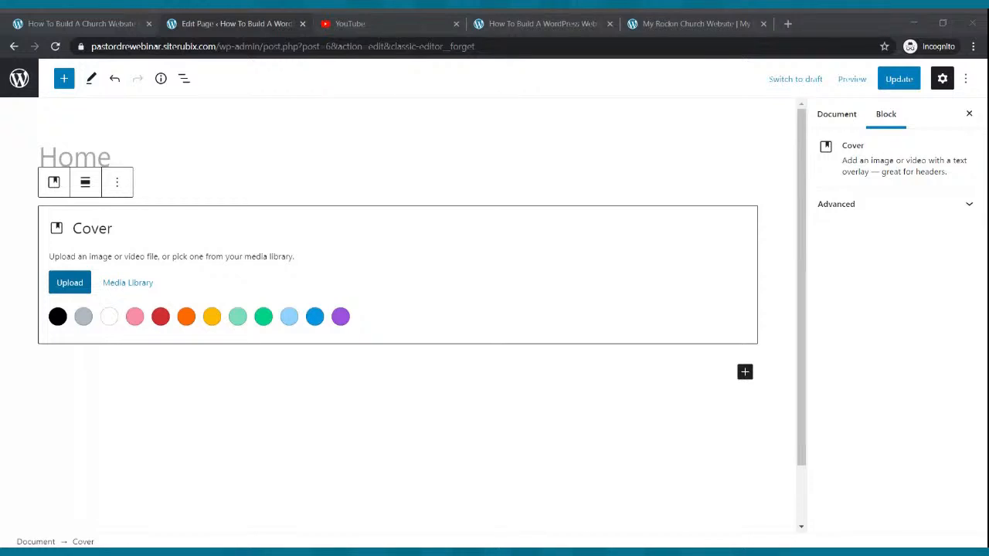
key("Escape")
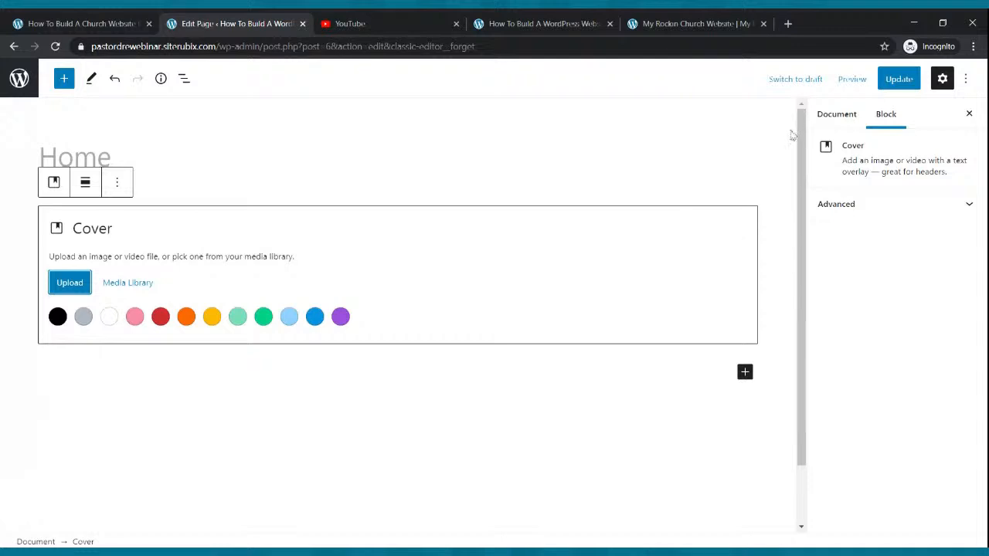
Update the Home page, then select the cover and open its Replace > Upload option
left_click(899, 88)
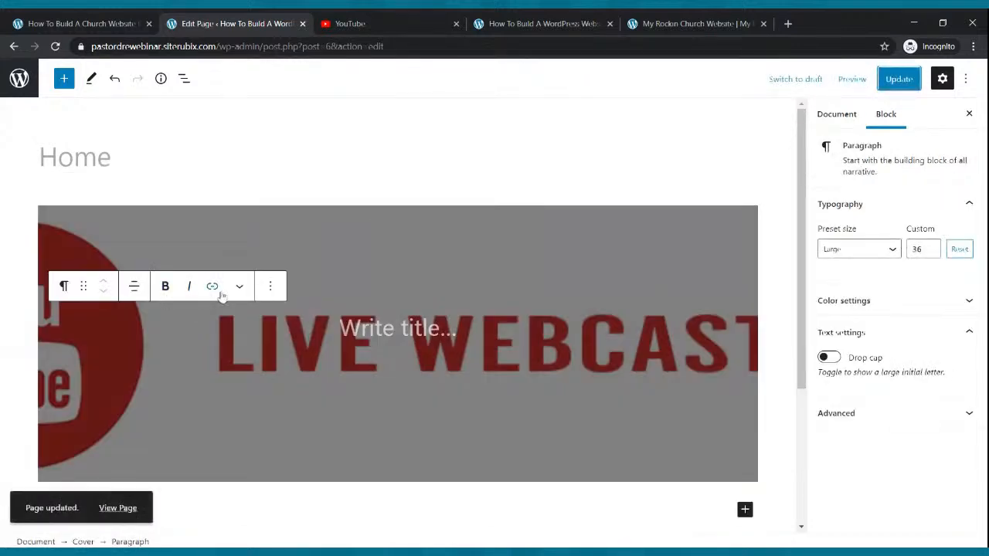
left_click(272, 290)
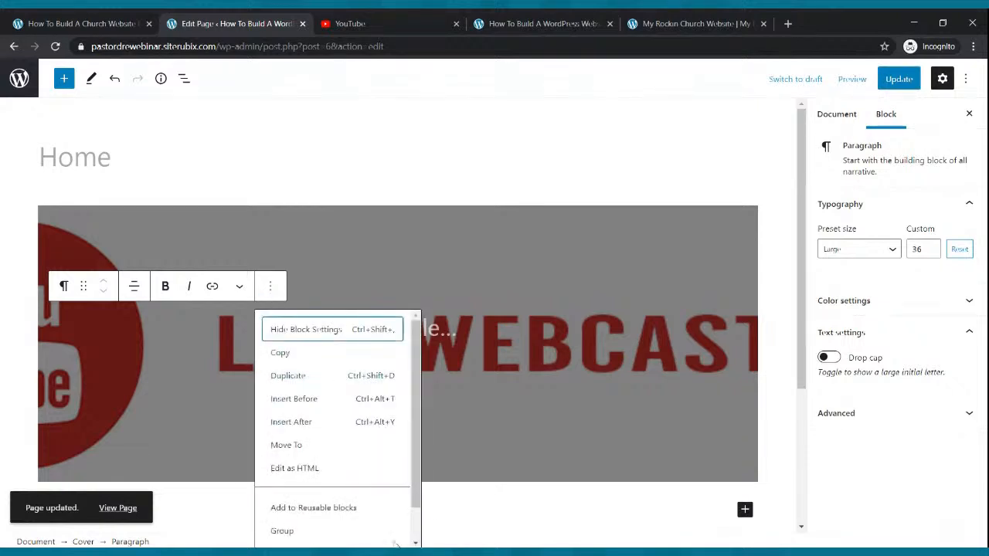
left_click(220, 233)
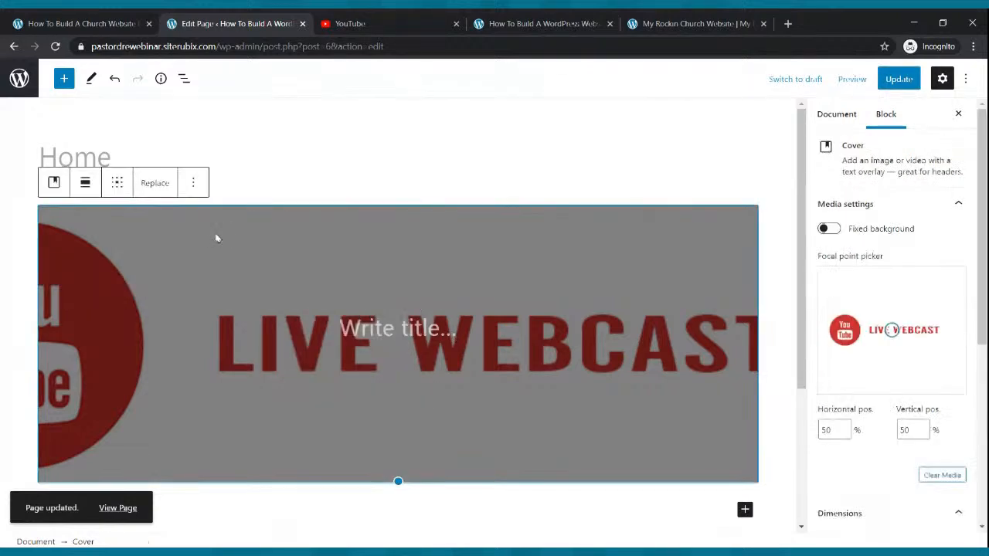
left_click(152, 185)
left_click(194, 260)
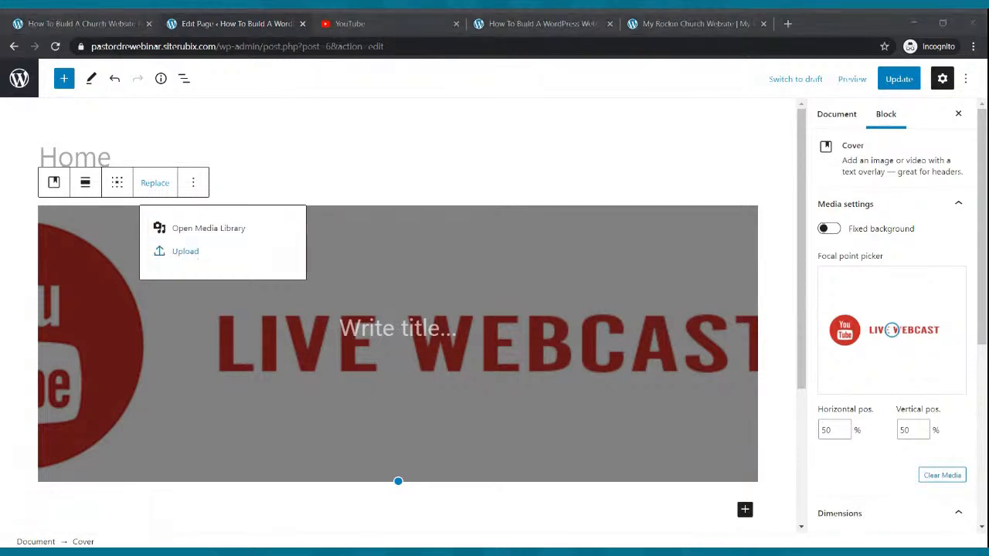
key("Escape")
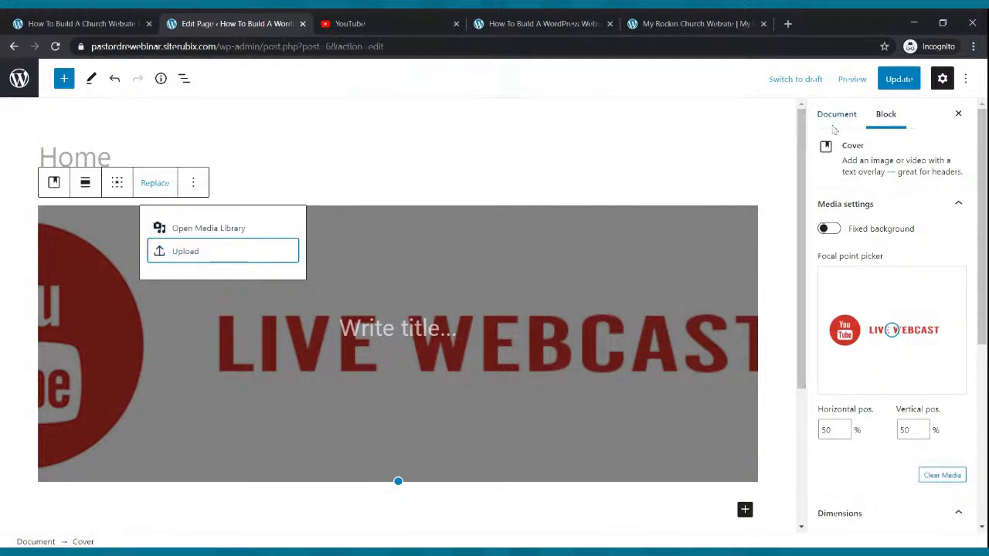
Update again and reload the live site to confirm the LIVE WEBCAST cover shows
left_click(898, 80)
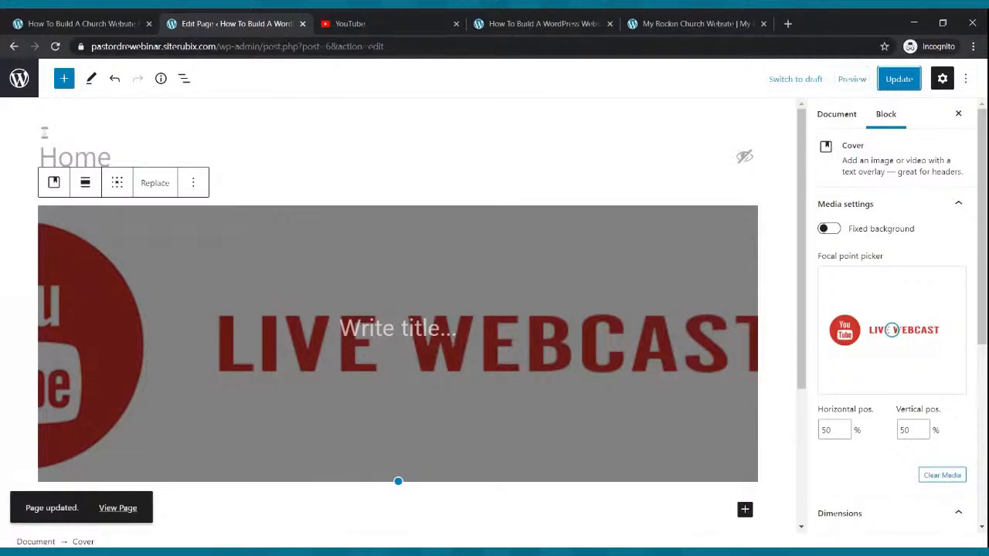
left_click(55, 47)
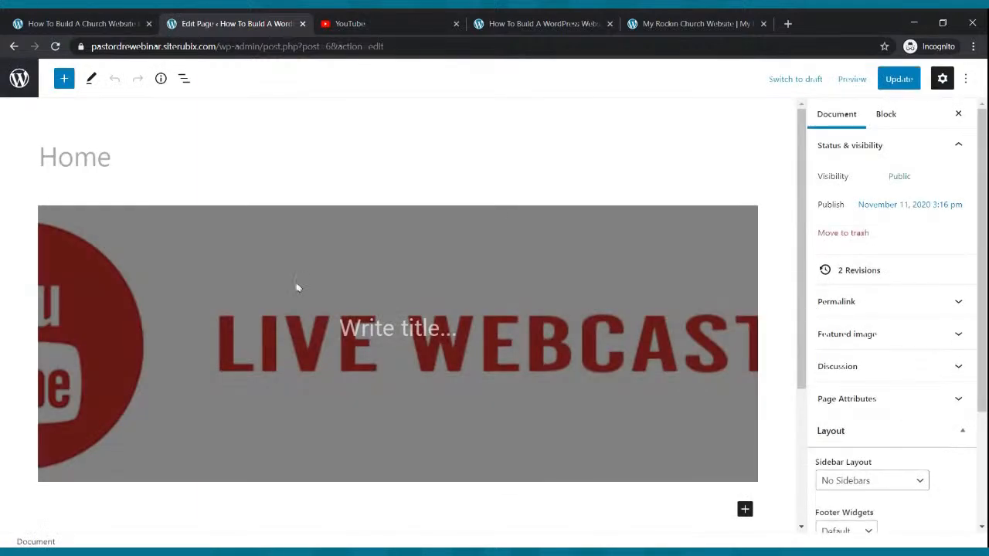
left_click(536, 25)
left_click(55, 47)
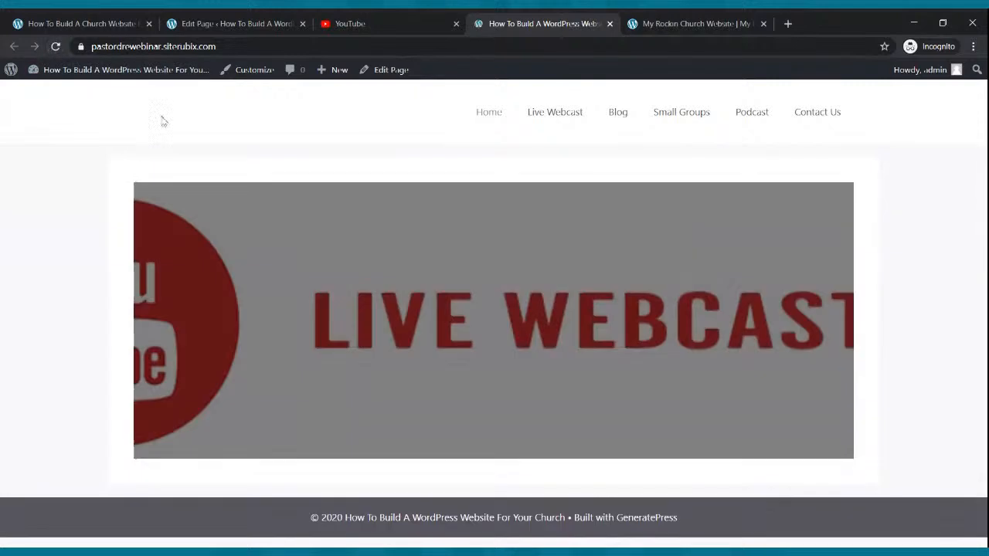
left_click(212, 22)
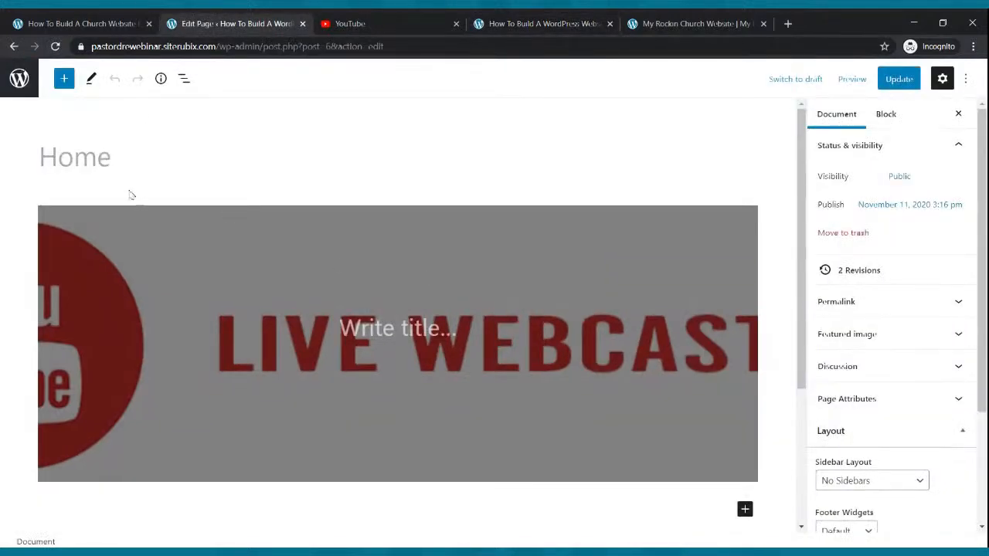
Back in the editor, retry the cover's Replace > Upload choices and open its block menu
left_click(211, 265)
left_click(154, 184)
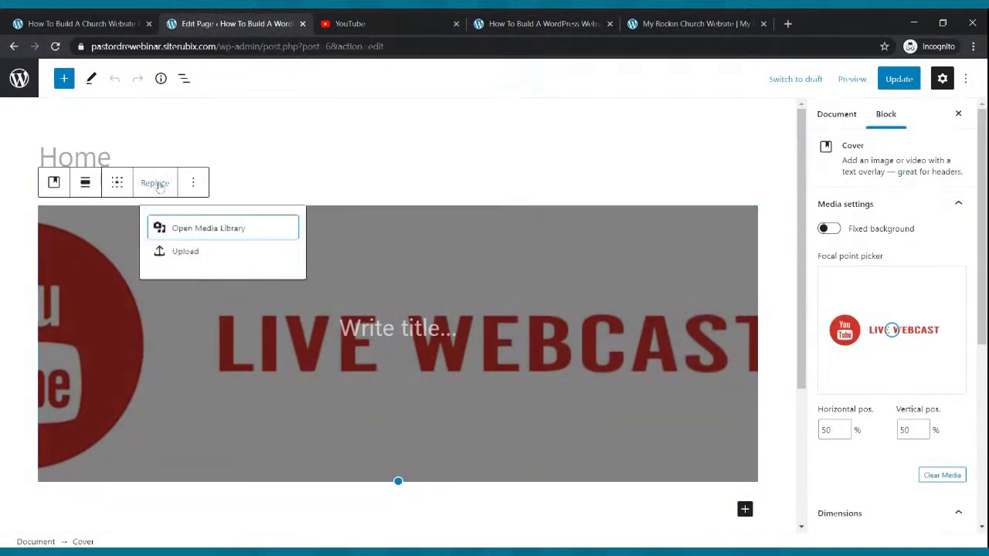
left_click(187, 253)
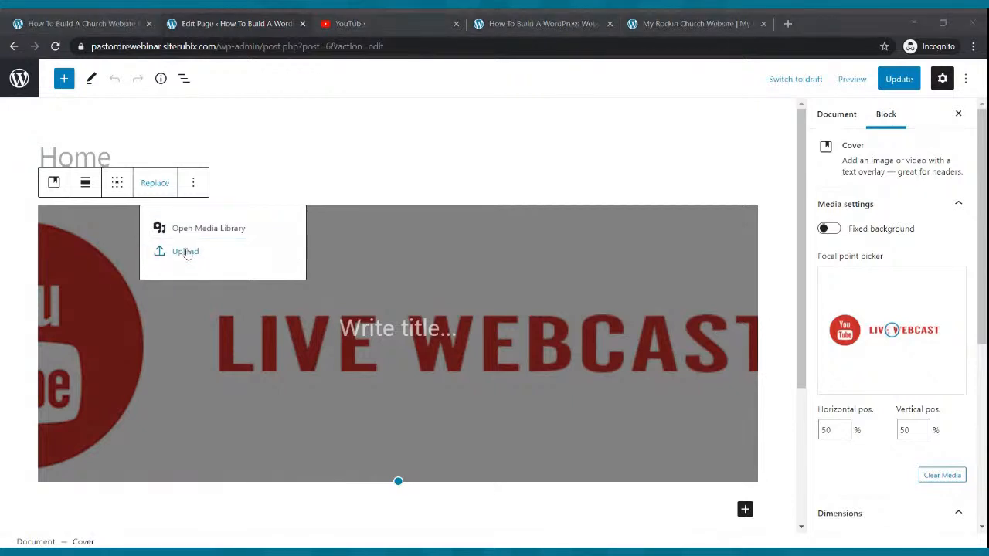
left_click(292, 226)
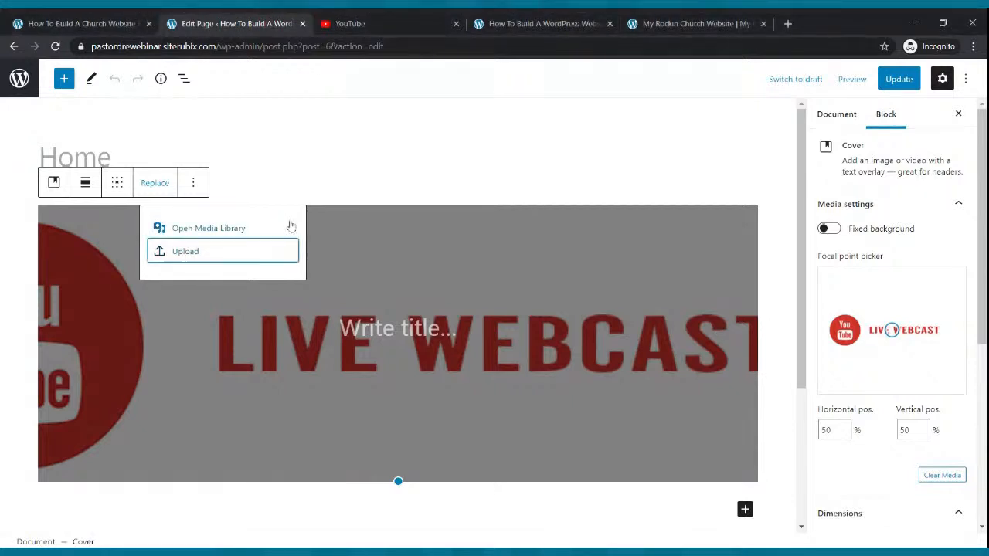
left_click(667, 261)
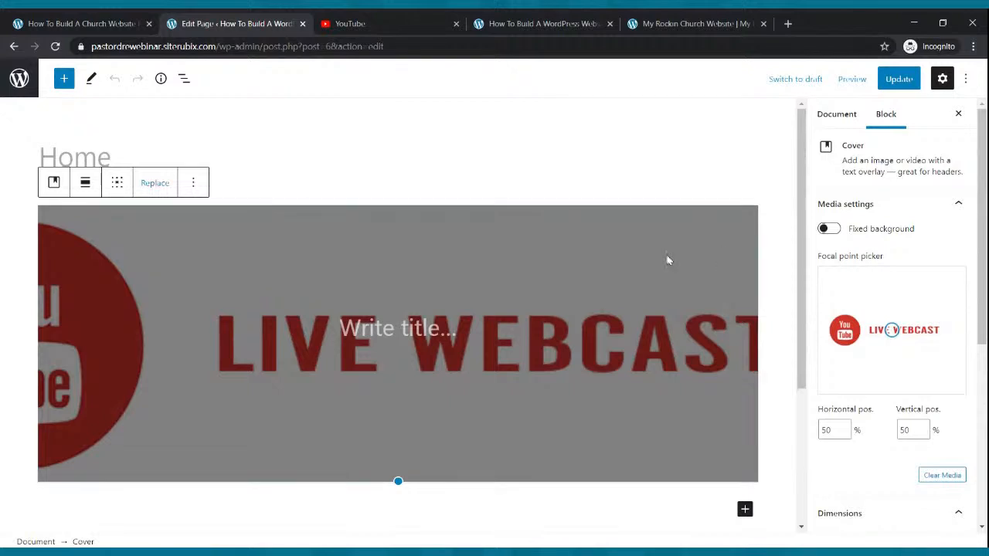
left_click(193, 182)
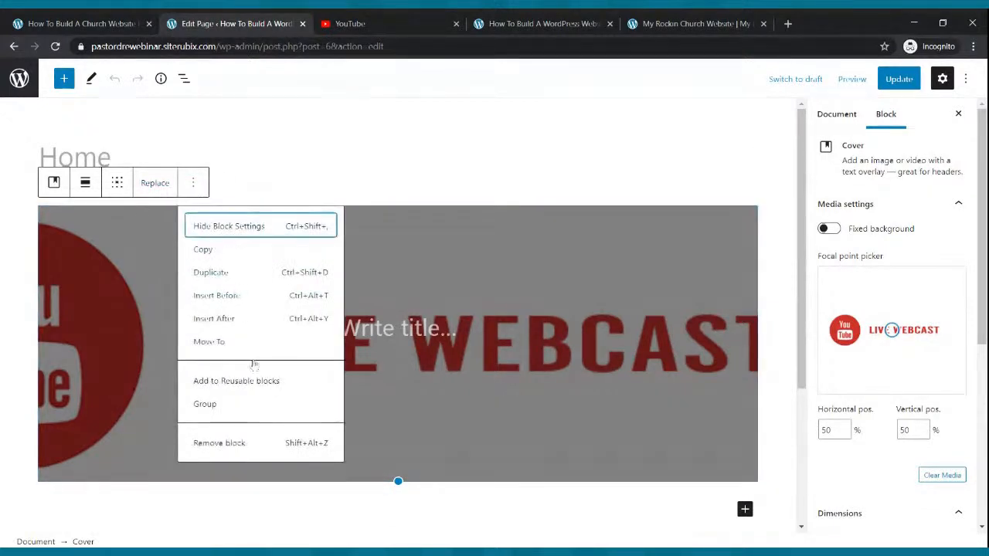
Remove the LIVE WEBCAST cover and insert a new Cover block with an uploaded image
left_click(250, 448)
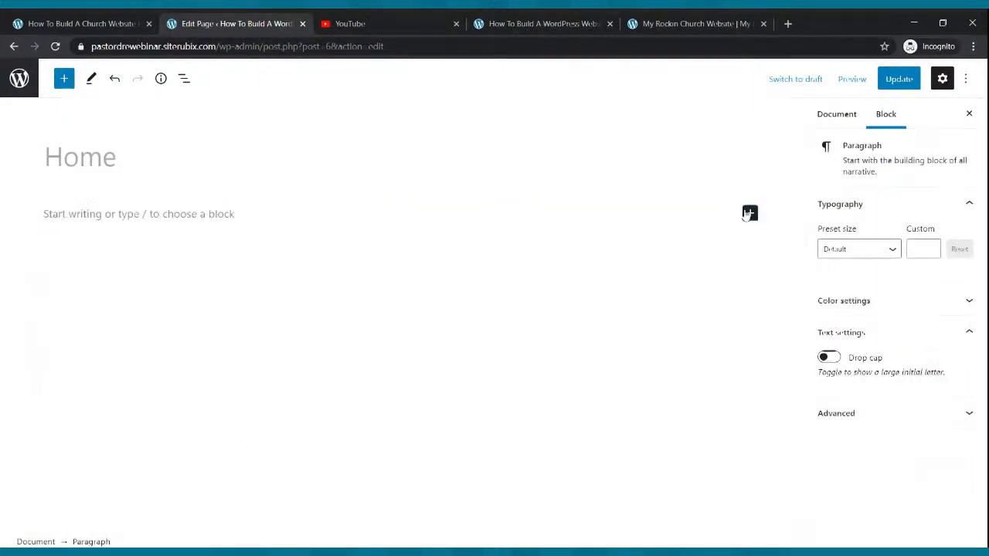
left_click(750, 213)
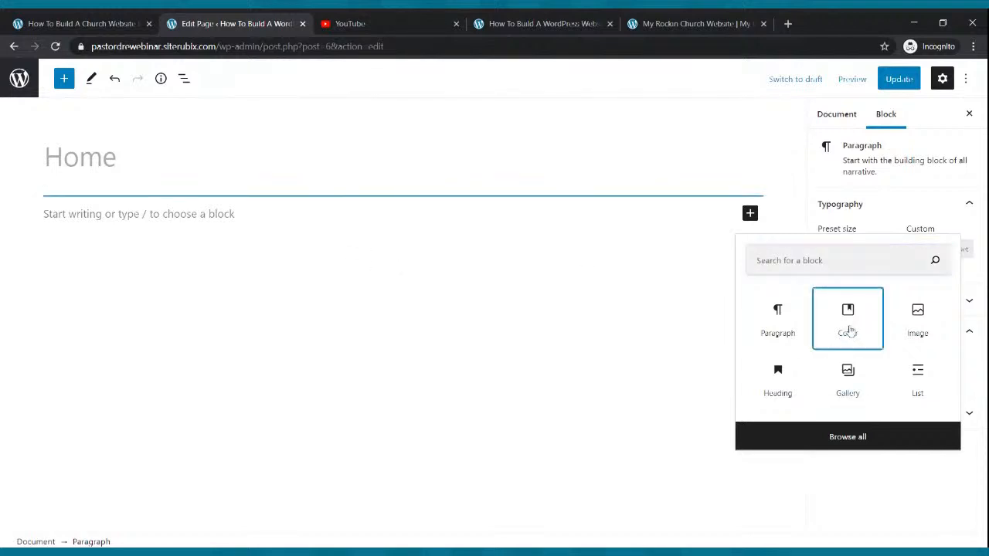
left_click(849, 330)
left_click(81, 284)
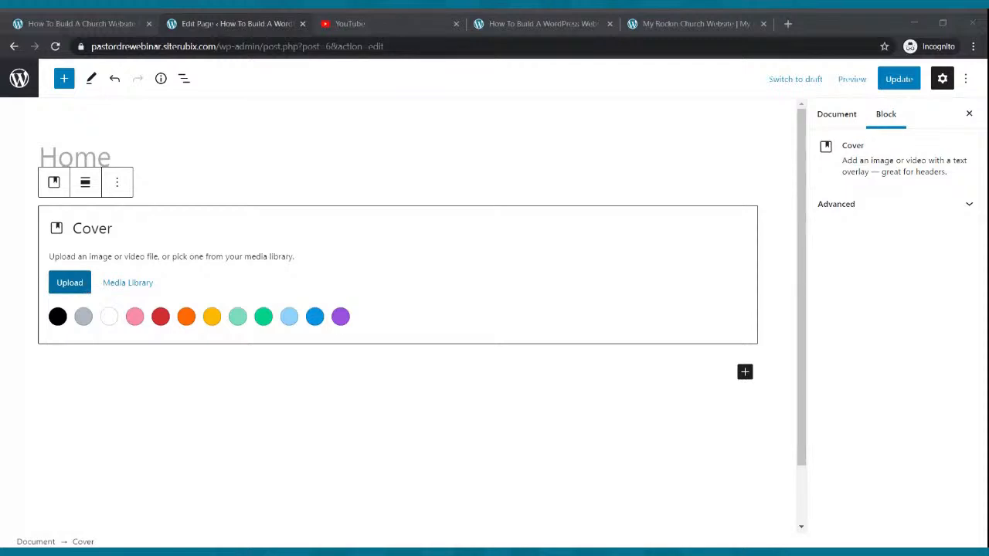
left_click(289, 218)
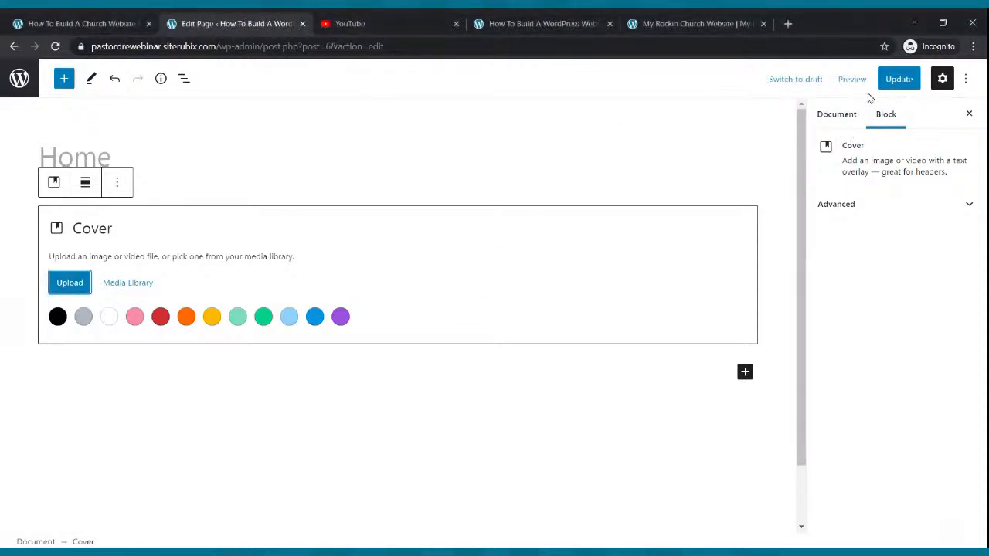
Update the page, check the live site, and apply black as the cover colour
left_click(902, 83)
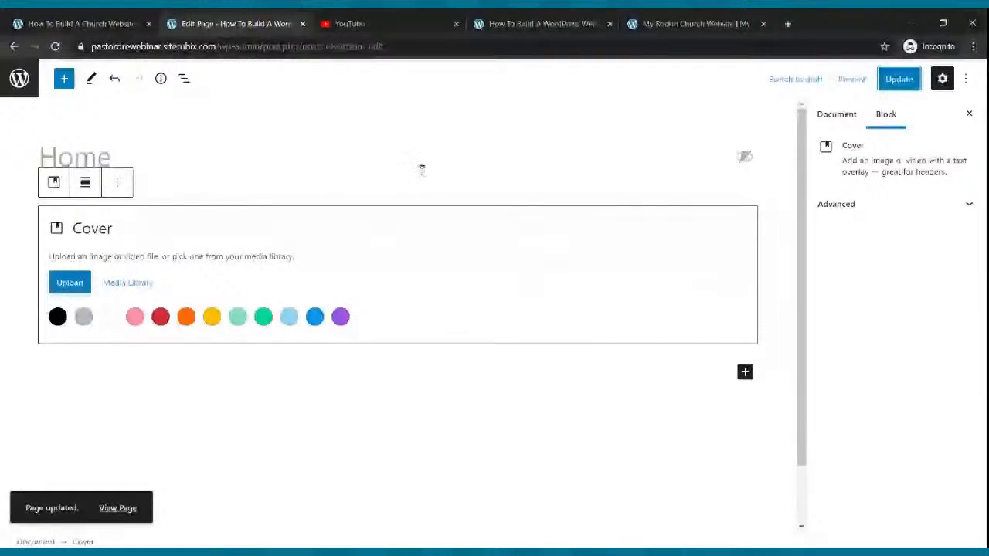
left_click(514, 24)
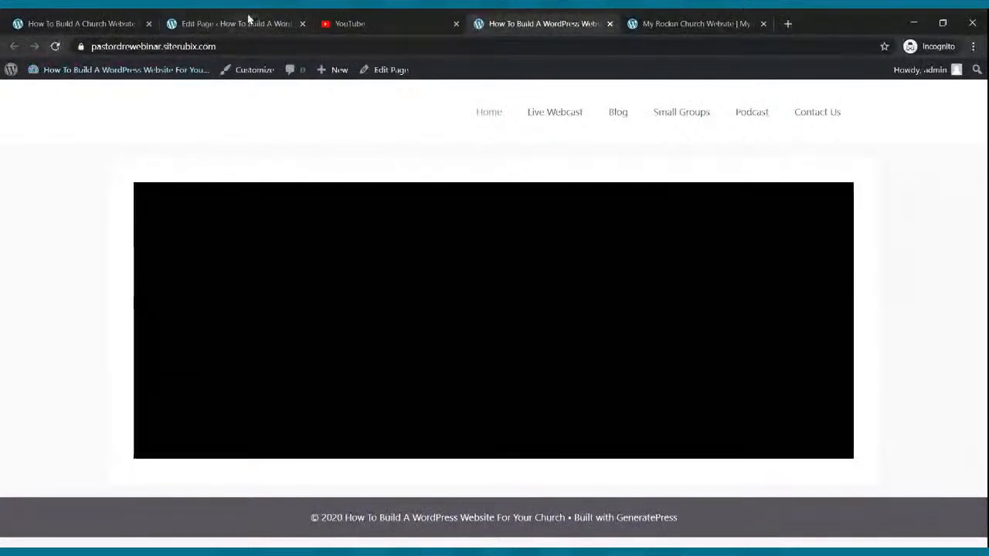
left_click(248, 23)
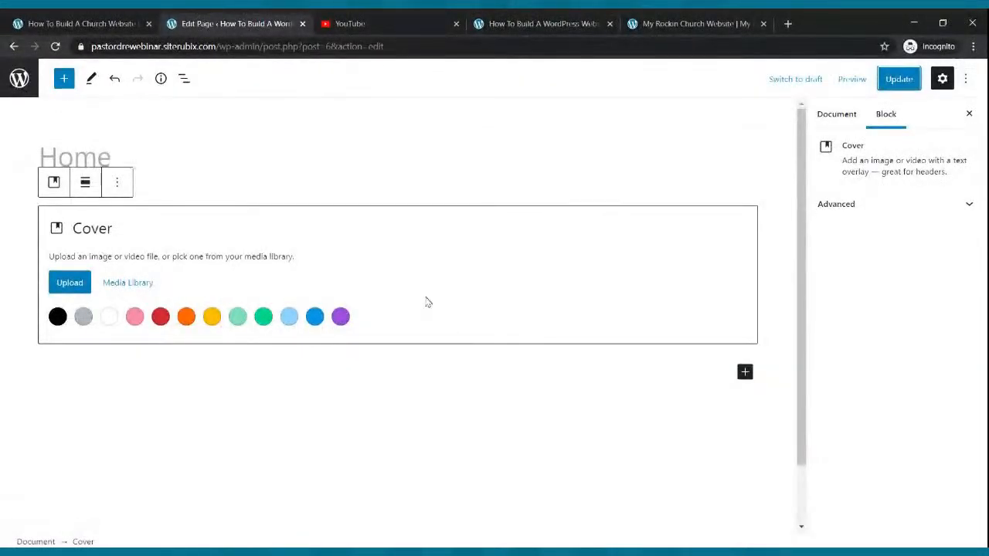
left_click(58, 316)
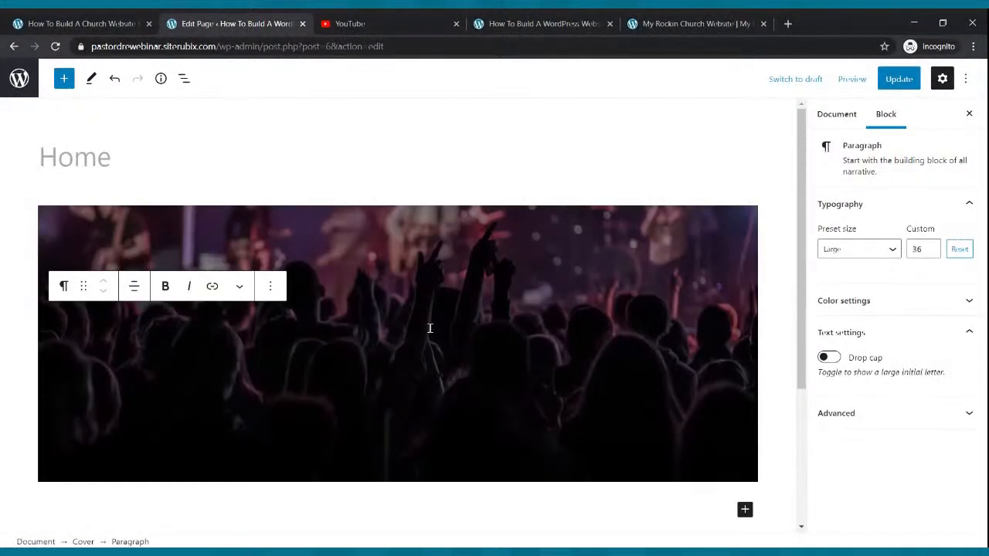
Move the cover photo's focal point up to 46% / 8% onto the stage and update
left_click(620, 275)
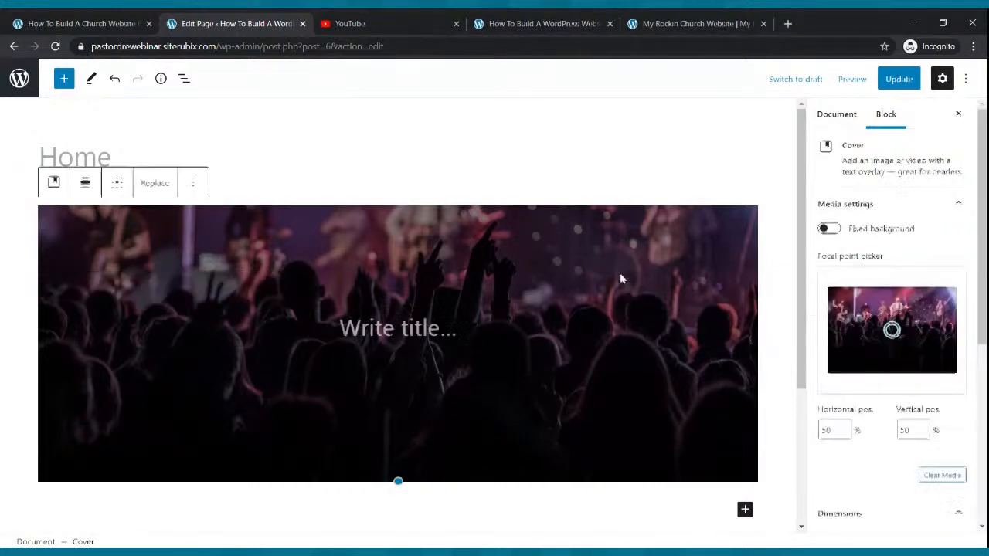
left_click_drag(891, 330, 886, 295)
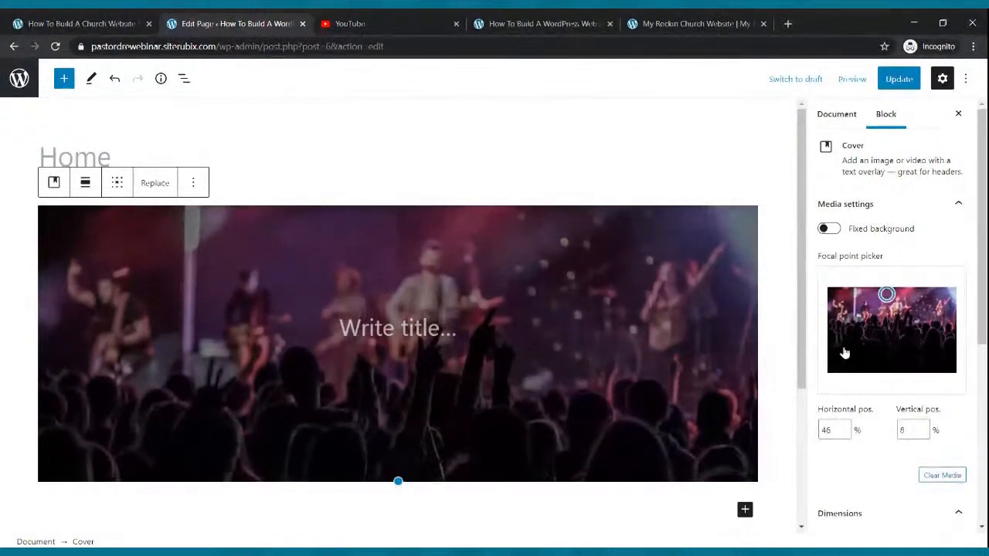
left_click(905, 80)
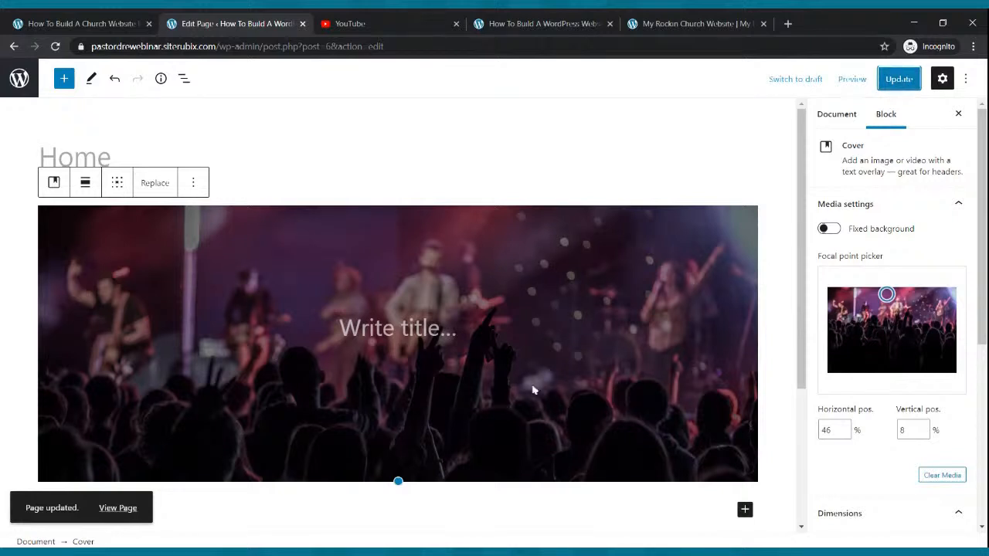
left_click(544, 24)
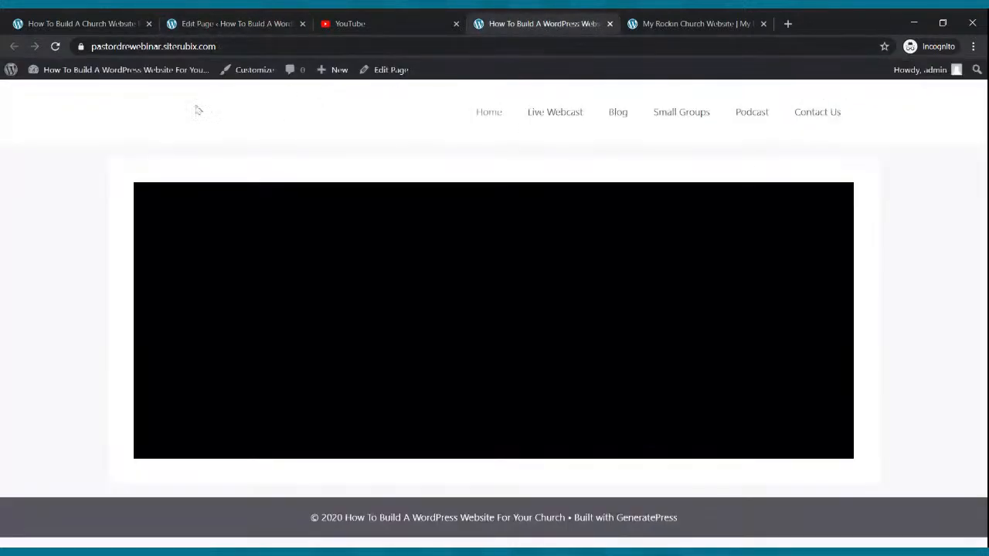
left_click(56, 47)
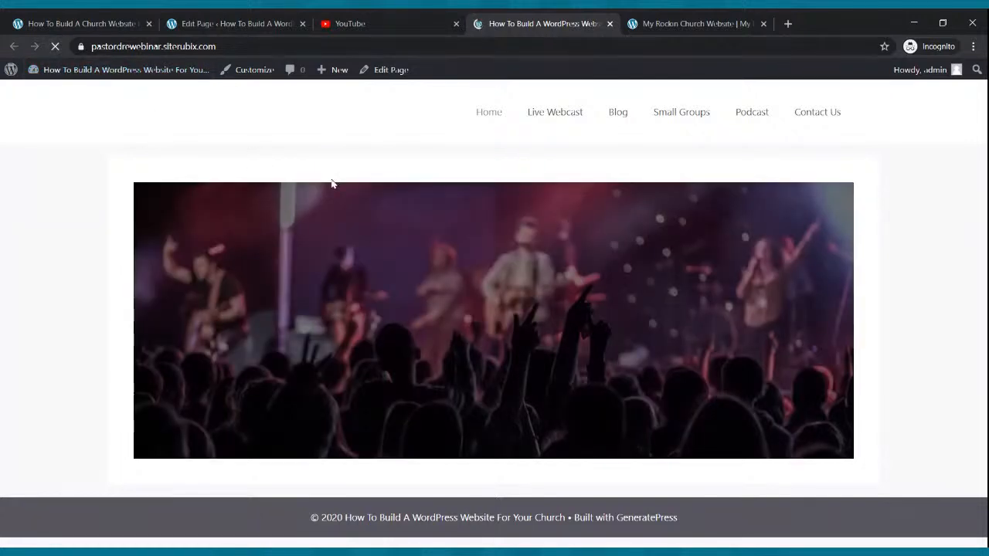
left_click(664, 23)
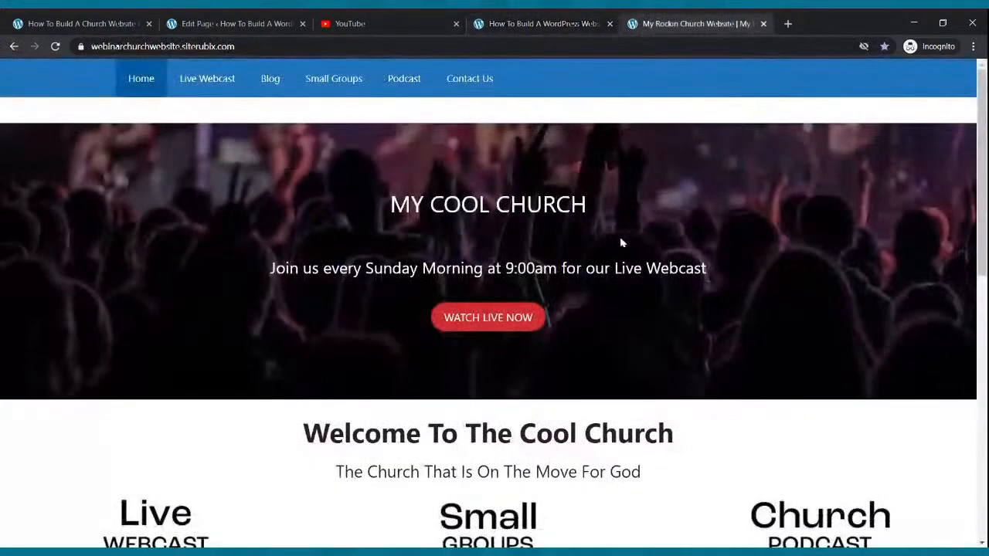
left_click(553, 27)
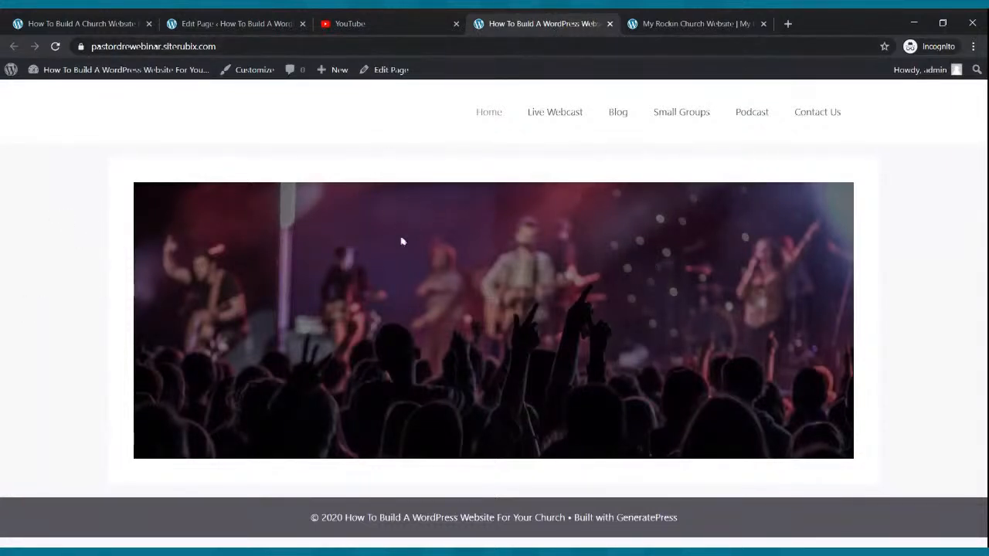
left_click(681, 25)
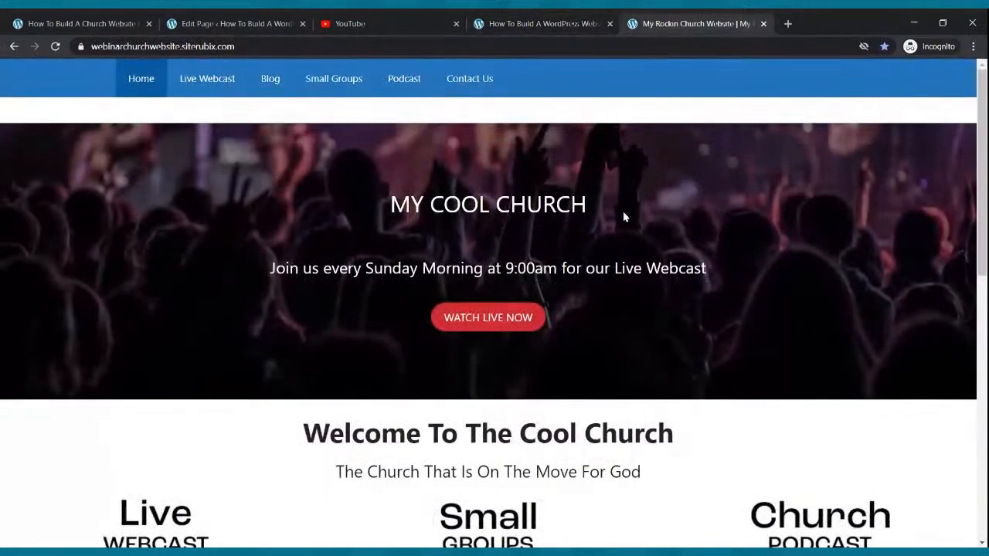
left_click(267, 22)
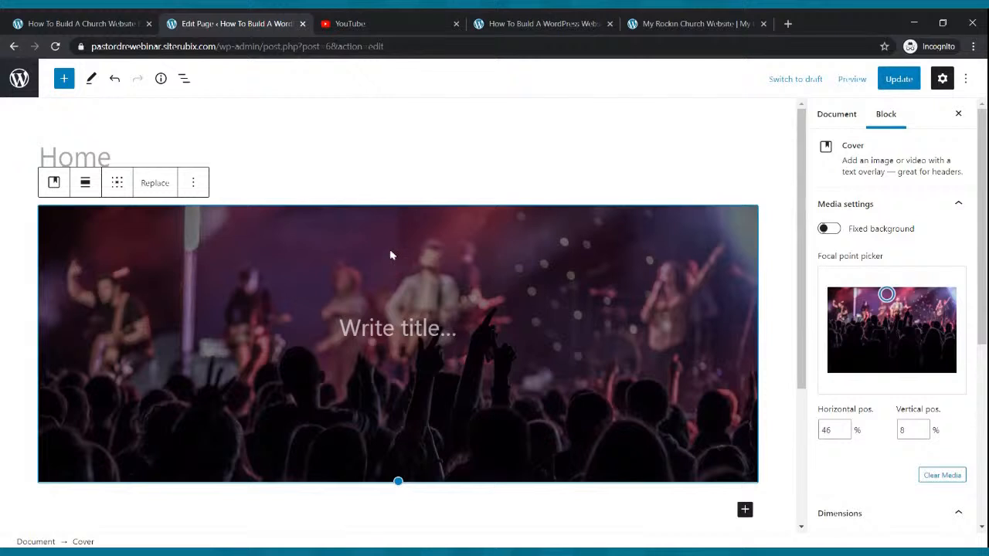
left_click(575, 200)
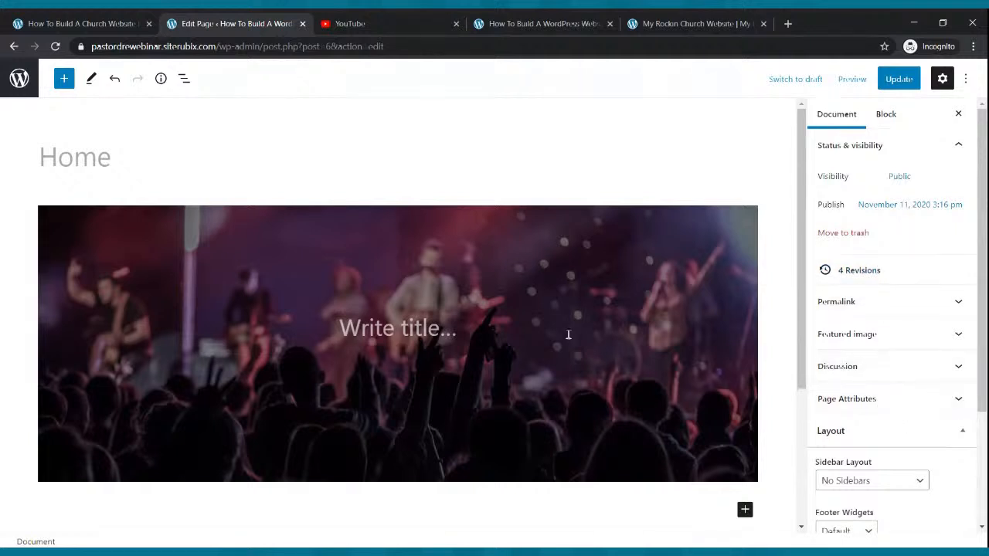
Set the page's Content Container to Full Width, update, and reload the live page to check
left_click(567, 334)
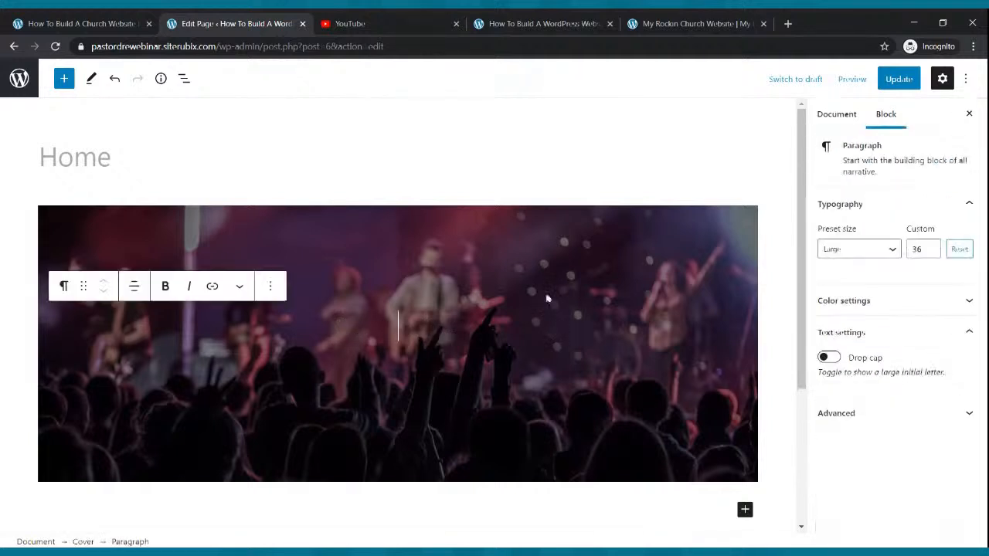
left_click(527, 204)
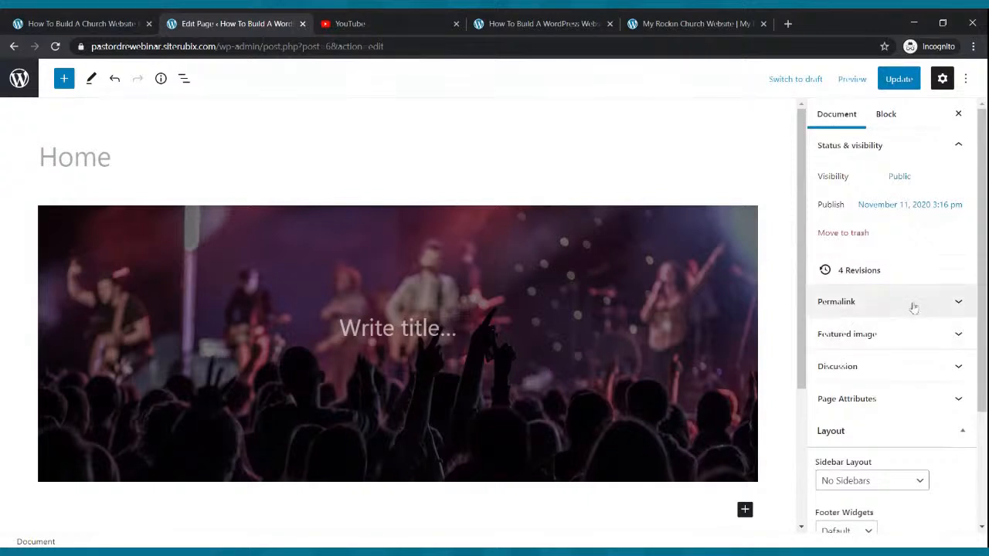
scroll(911, 308, "down", 3)
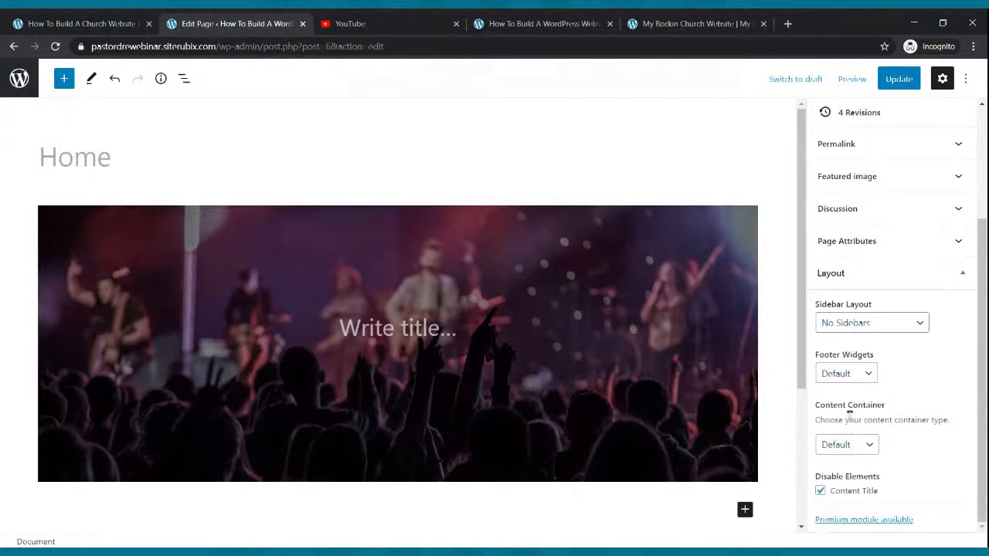
left_click(865, 445)
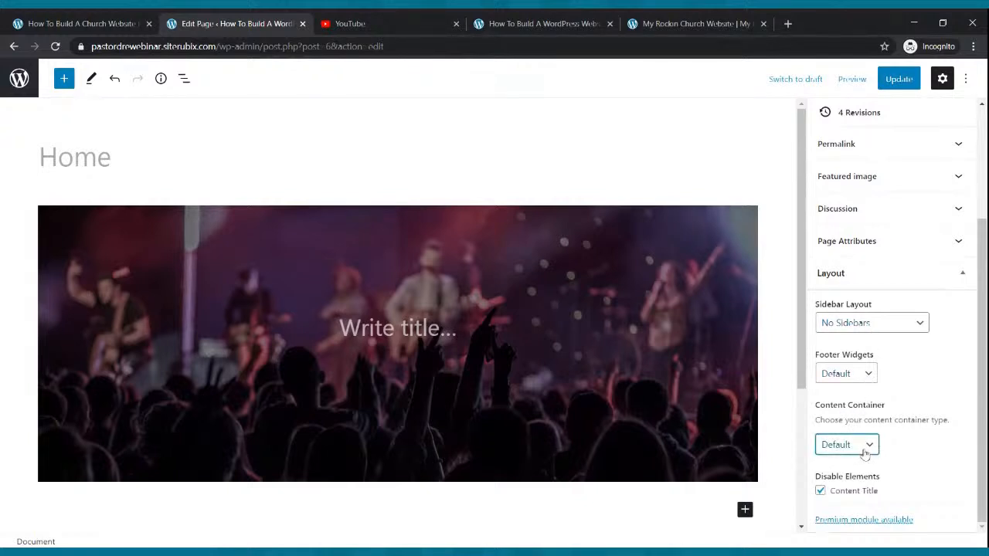
left_click(844, 494)
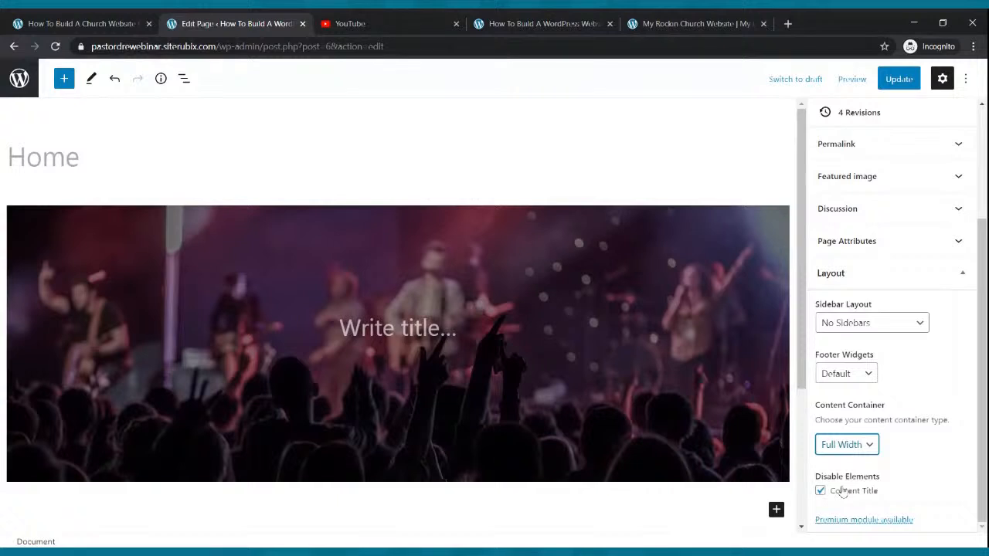
left_click(894, 80)
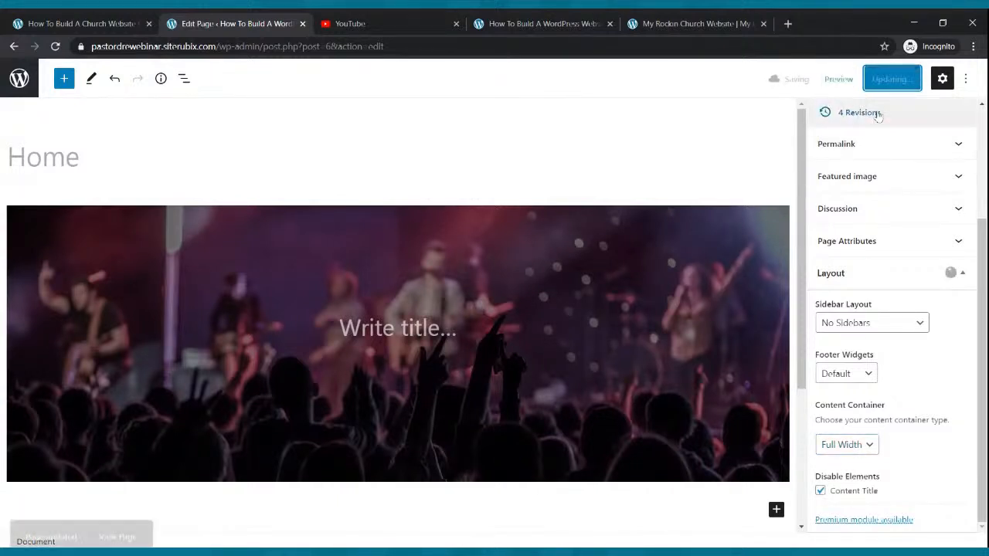
left_click(506, 21)
left_click(55, 46)
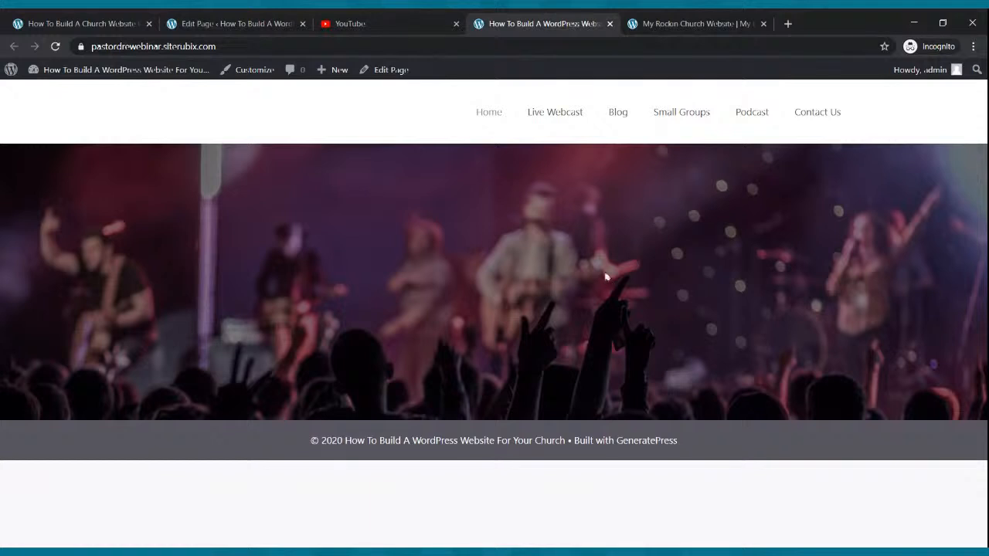
left_click(695, 23)
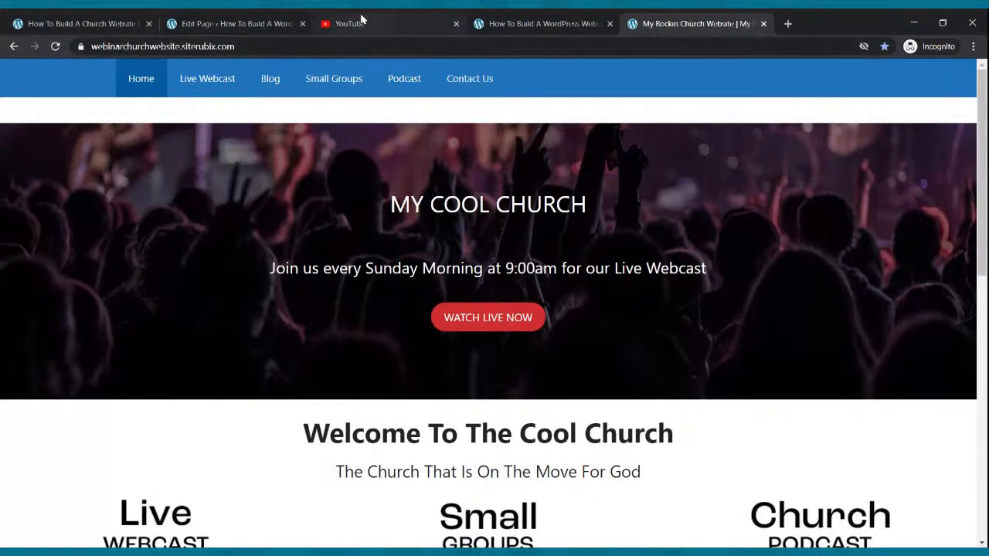
left_click(250, 21)
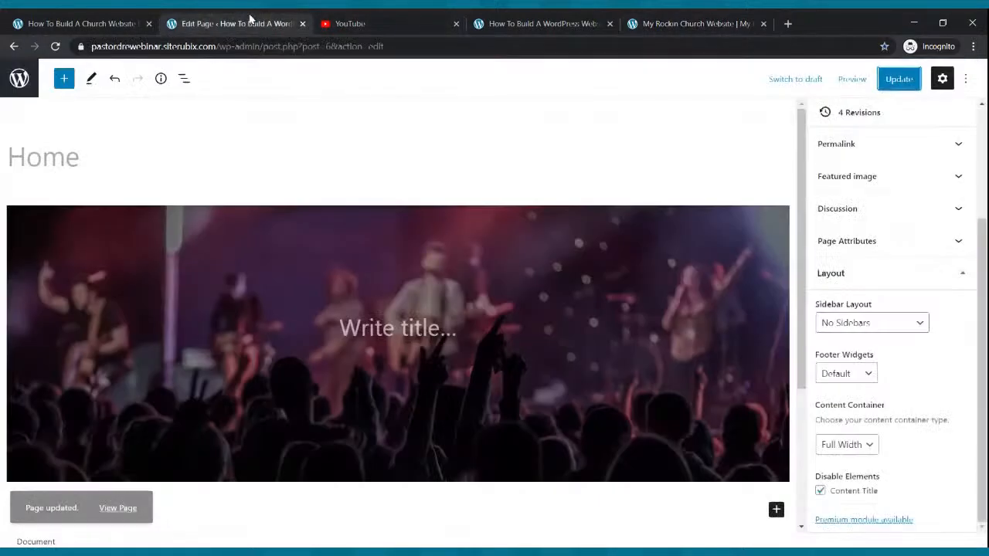
Title the cover 'My Cool Church' instead of 'Pastor Dre's Webinar' and begin the tagline below
left_click(373, 325)
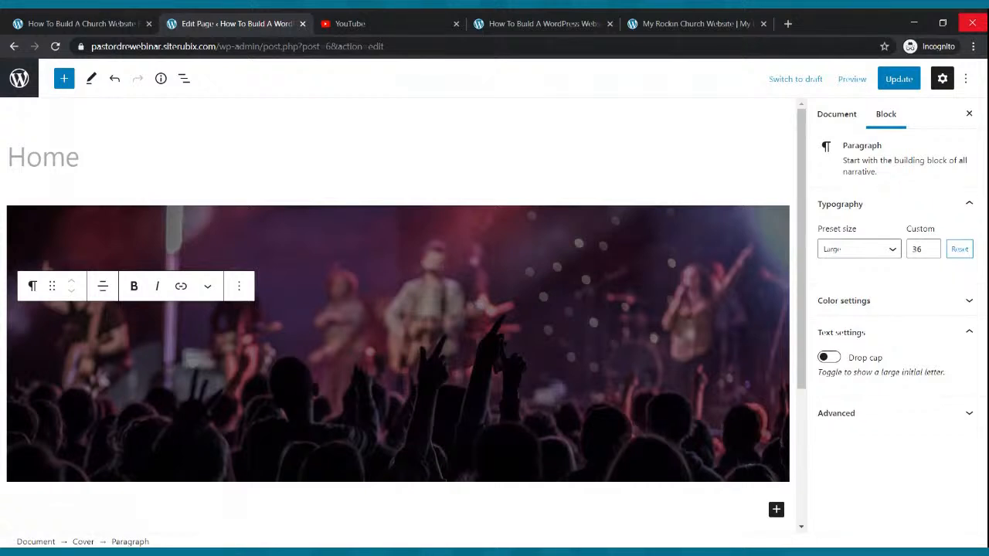
type("Pastor ")
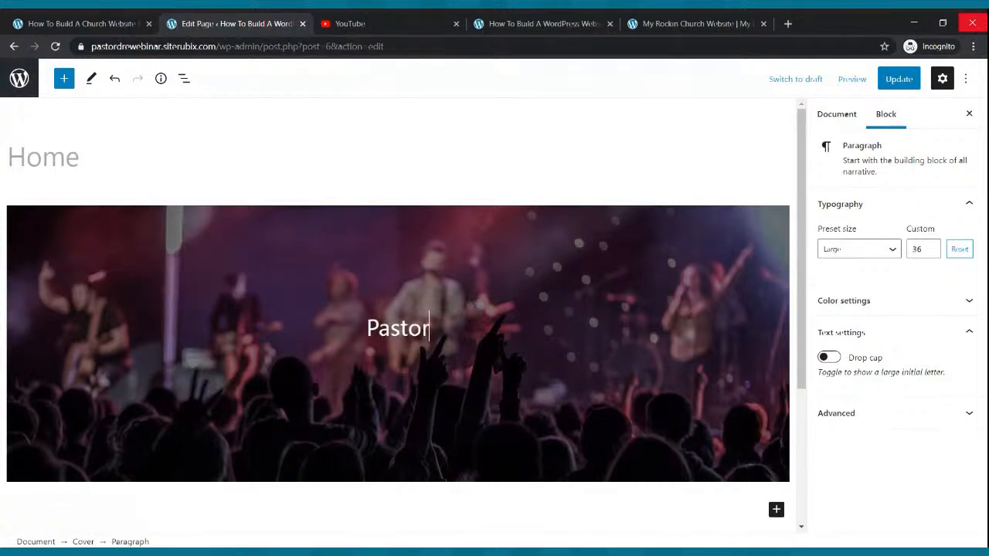
type("Dre's W")
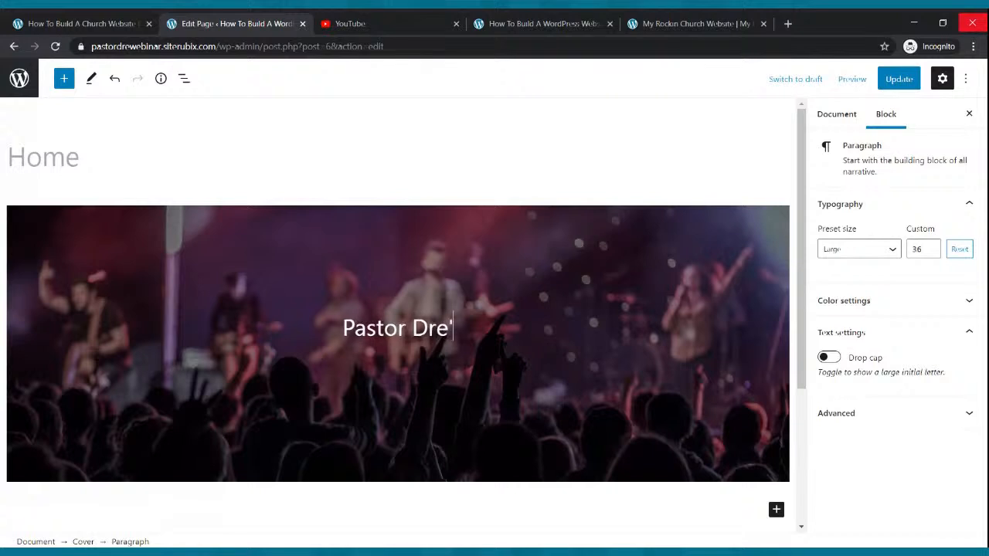
type("ebinar")
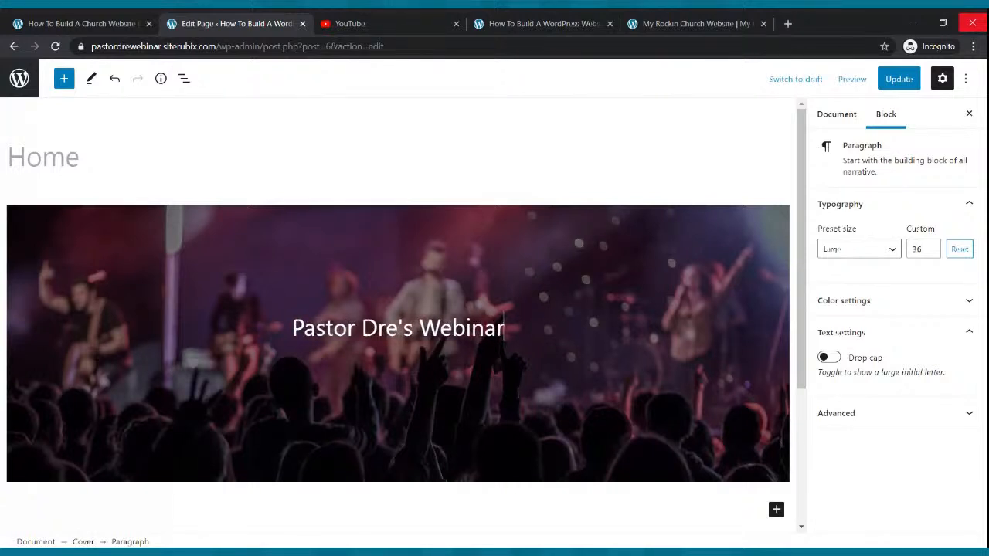
key("BackSpace")
key("BackSpace")
key("BackSpace")
key("BackSpace")
key("BackSpace")
key("BackSpace")
key("BackSpace")
key("BackSpace")
key("BackSpace")
key("BackSpace")
key("BackSpace")
key("BackSpace")
key("BackSpace")
key("BackSpace")
key("BackSpace")
key("BackSpace")
key("BackSpace")
key("BackSpace")
key("BackSpace")
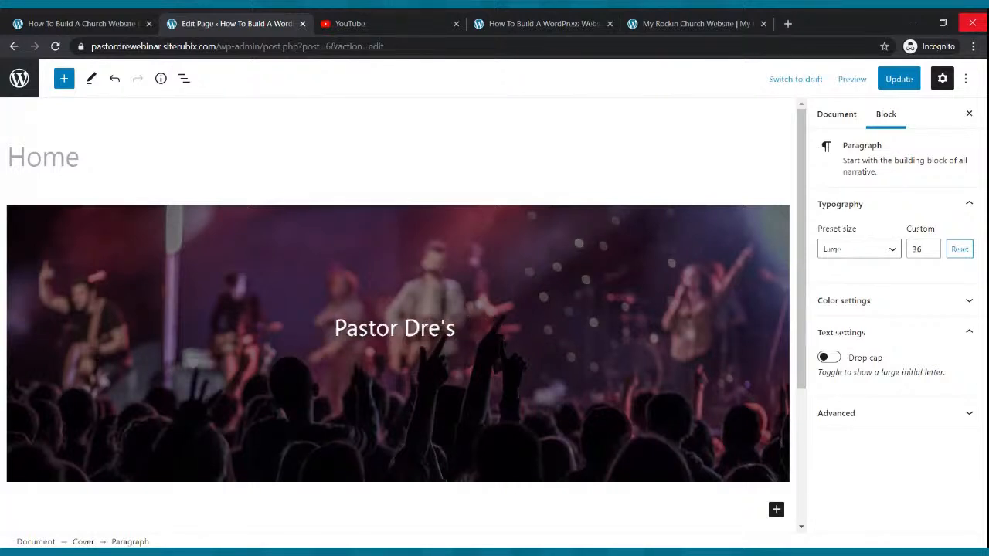
key("BackSpace")
type("My Cool Church")
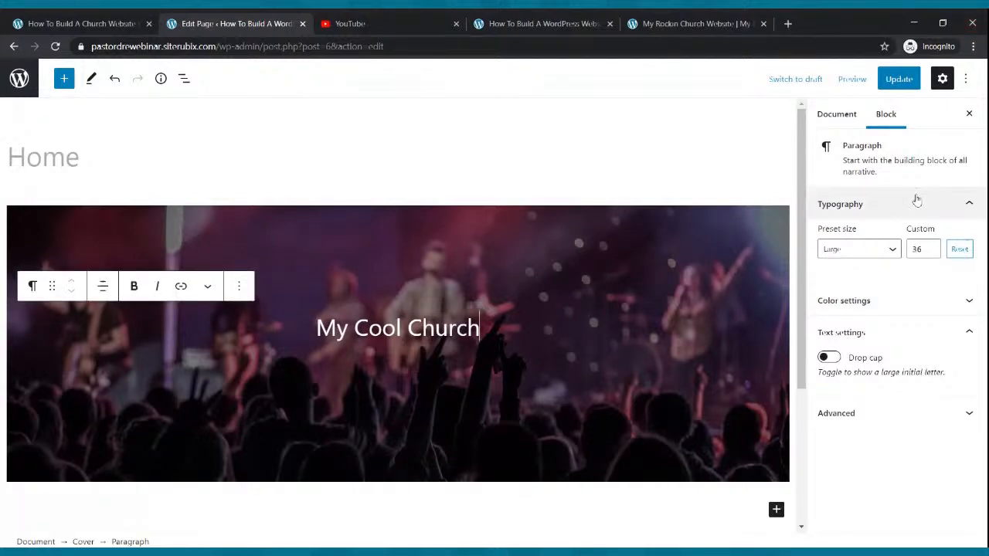
key("Return")
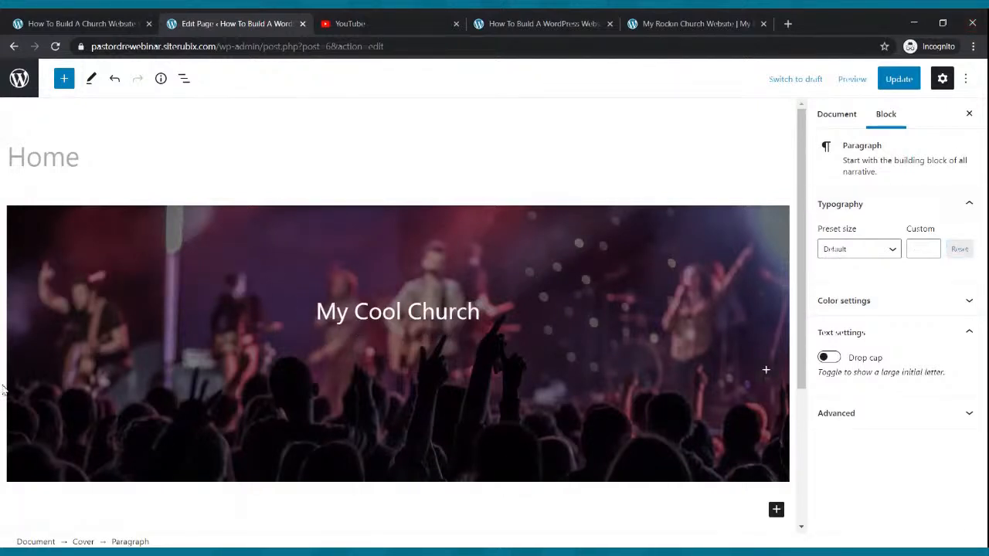
type("Tune In To Our Live Webcast Every Sud")
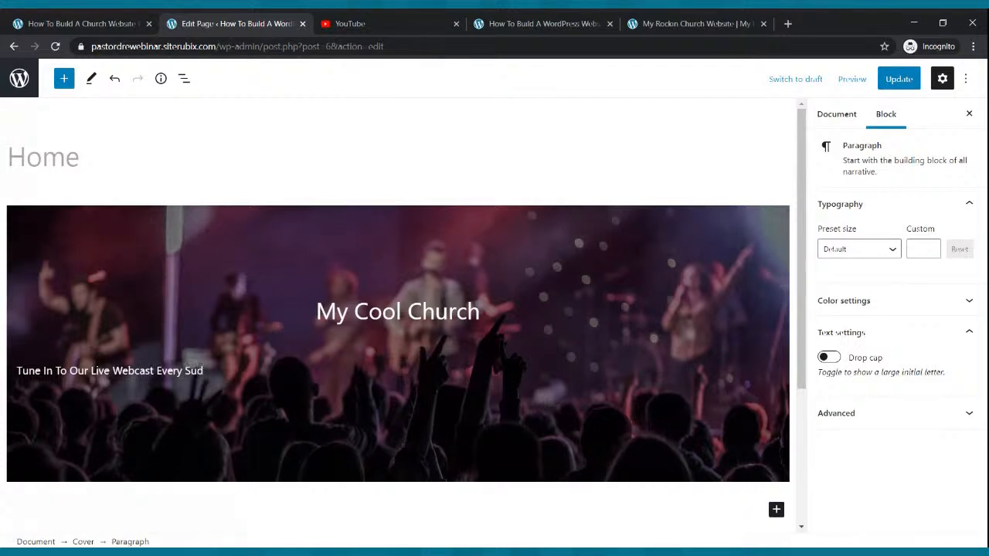
Complete the tagline '...Every Sunday Morning at 9:00am' and center-align it
key("BackSpace")
type("nday Morning at 9:00am")
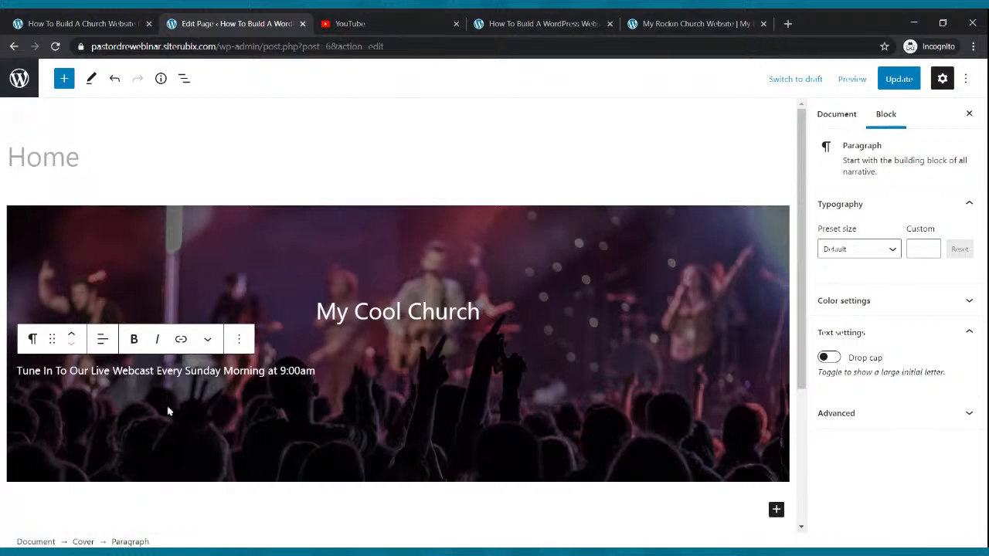
left_click(103, 340)
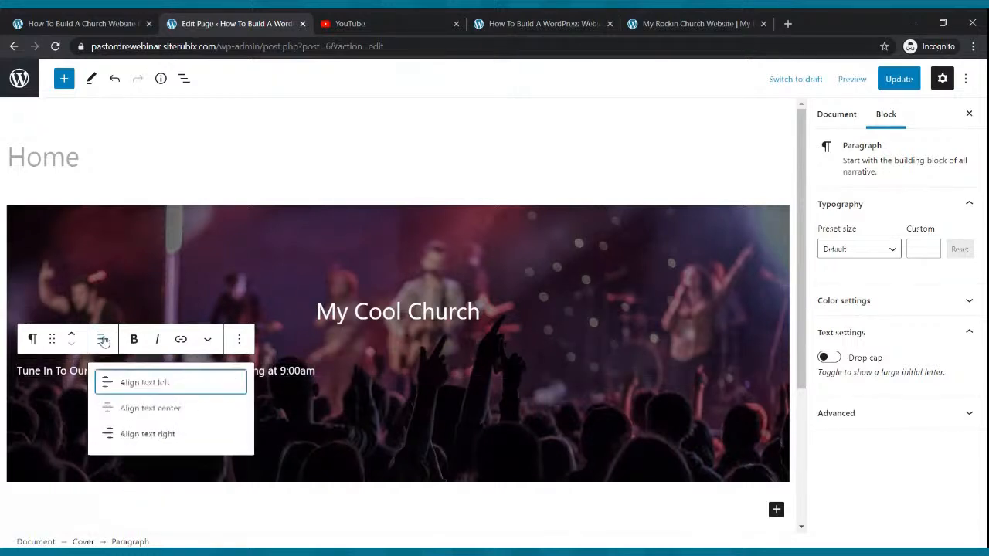
left_click(168, 409)
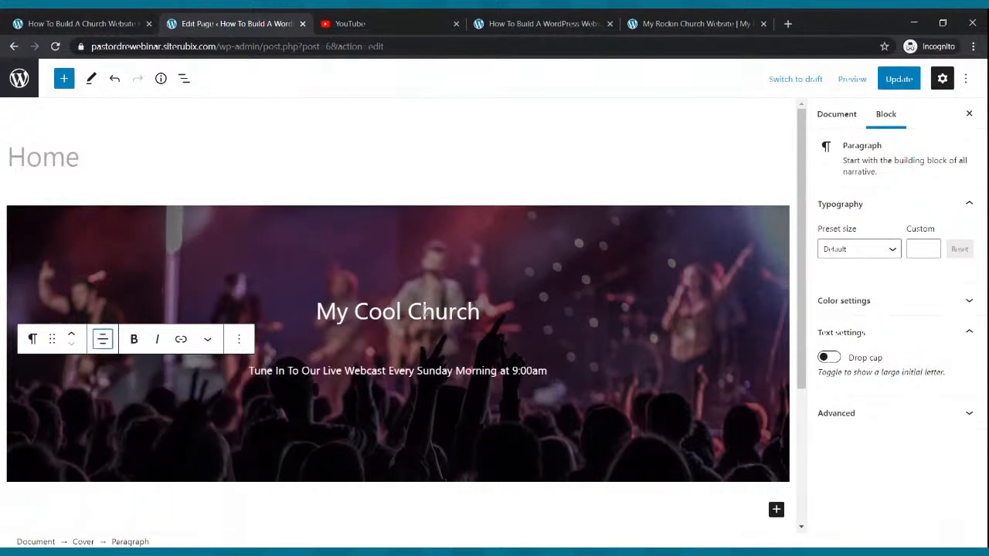
left_click(421, 310)
Bold the 'My Cool Church' title and raise its size from Huge 48 to custom 55
left_click_drag(314, 310, 488, 314)
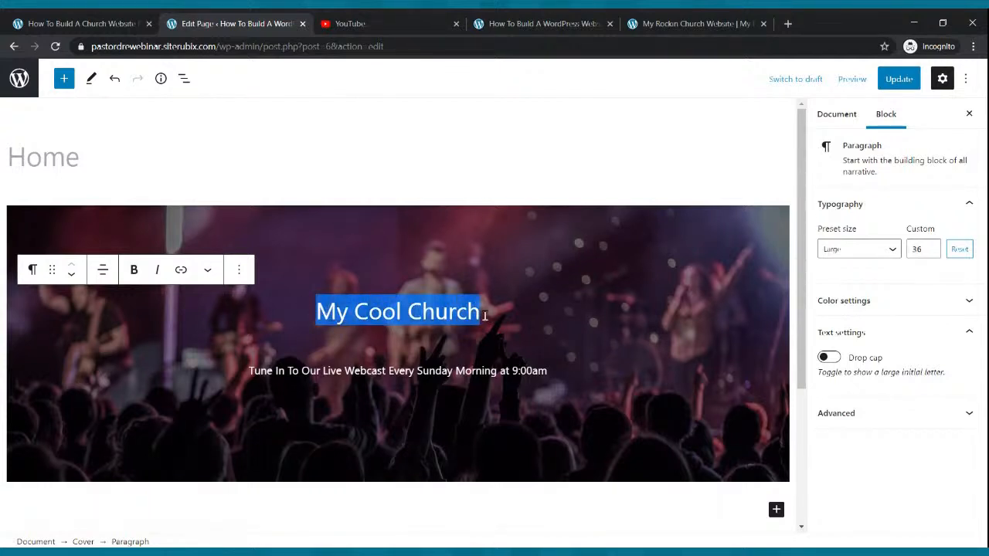
left_click(134, 271)
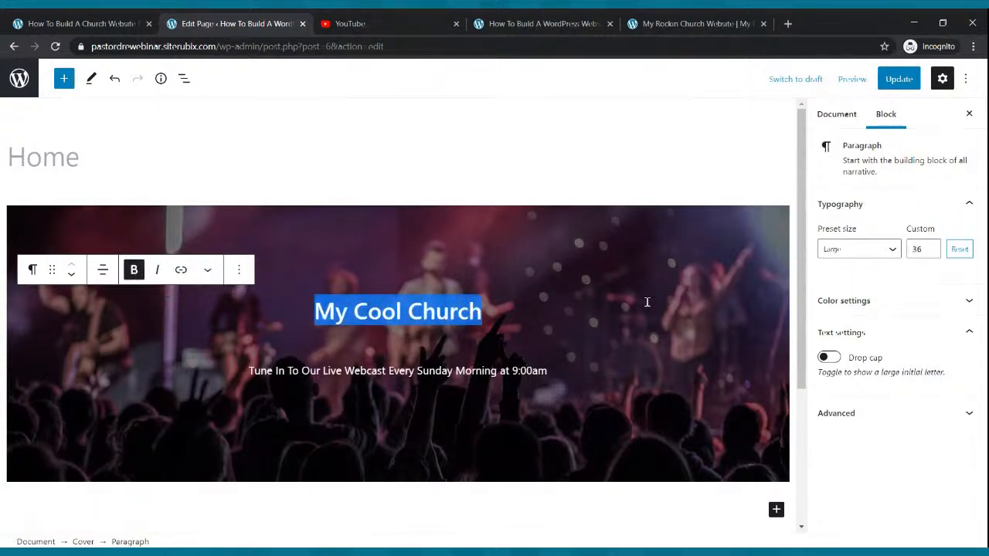
left_click(892, 252)
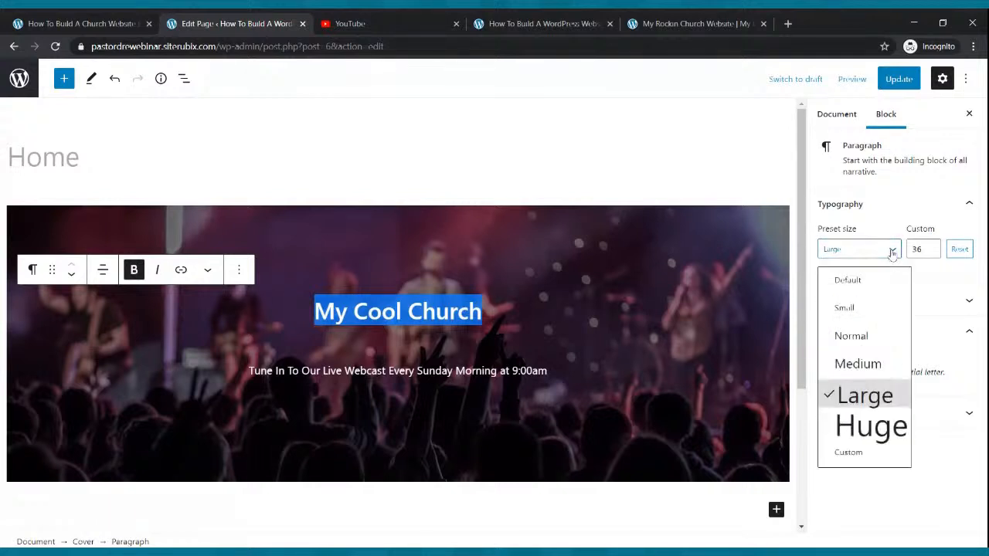
left_click(874, 427)
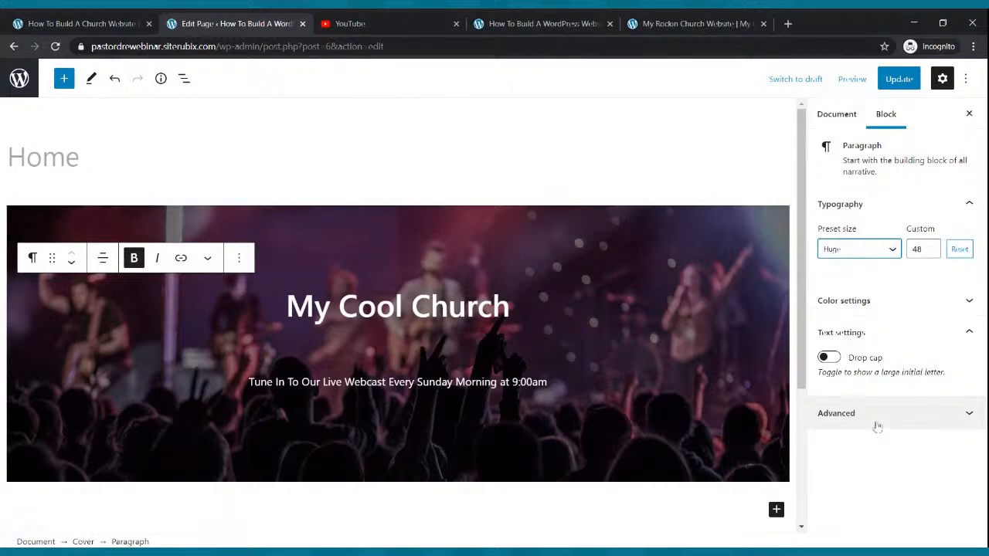
left_click(931, 247)
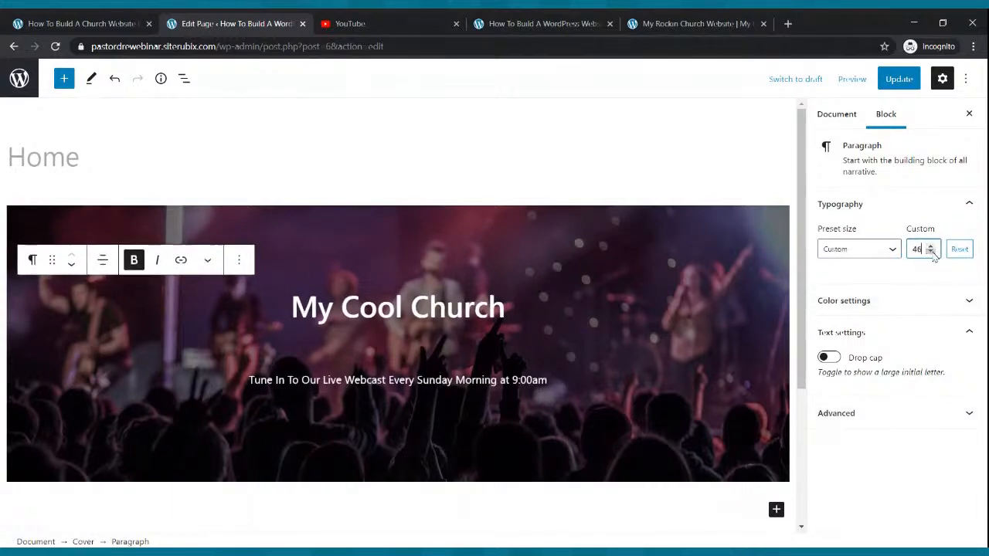
left_click(931, 247)
left_click(931, 246)
left_click(930, 246)
left_click(930, 246)
left_click(931, 247)
left_click(930, 247)
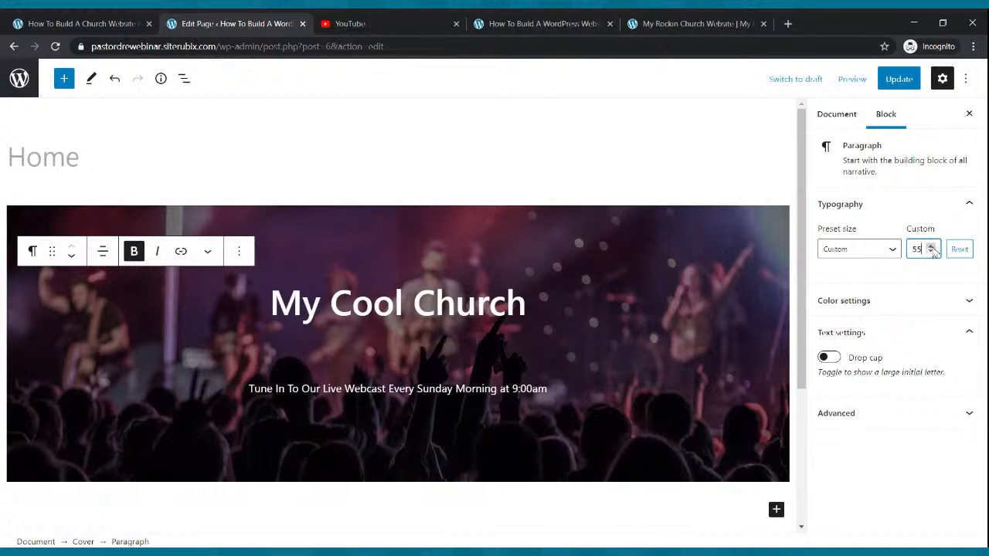
left_click(523, 391)
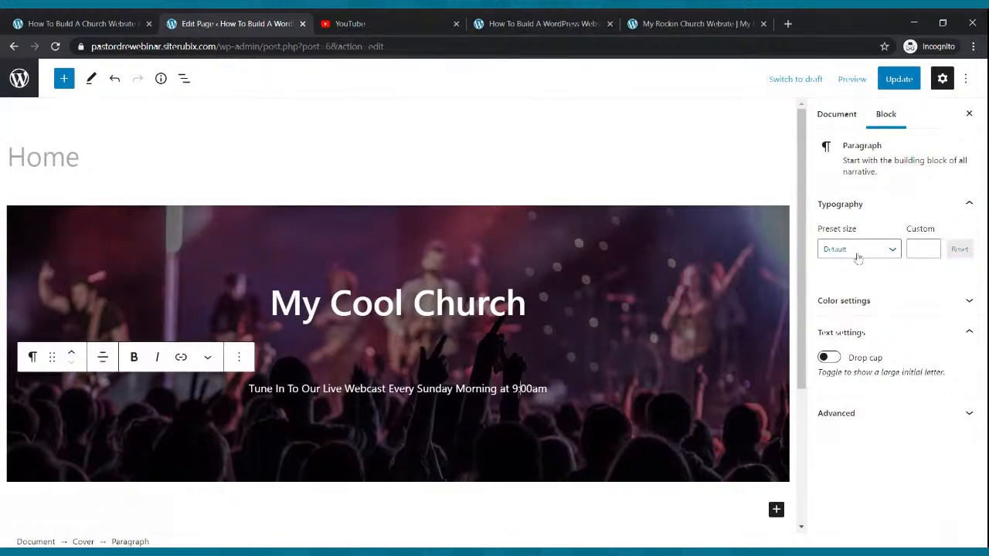
Set the tagline to Large, step its custom size down to 25, and update the page
left_click(892, 250)
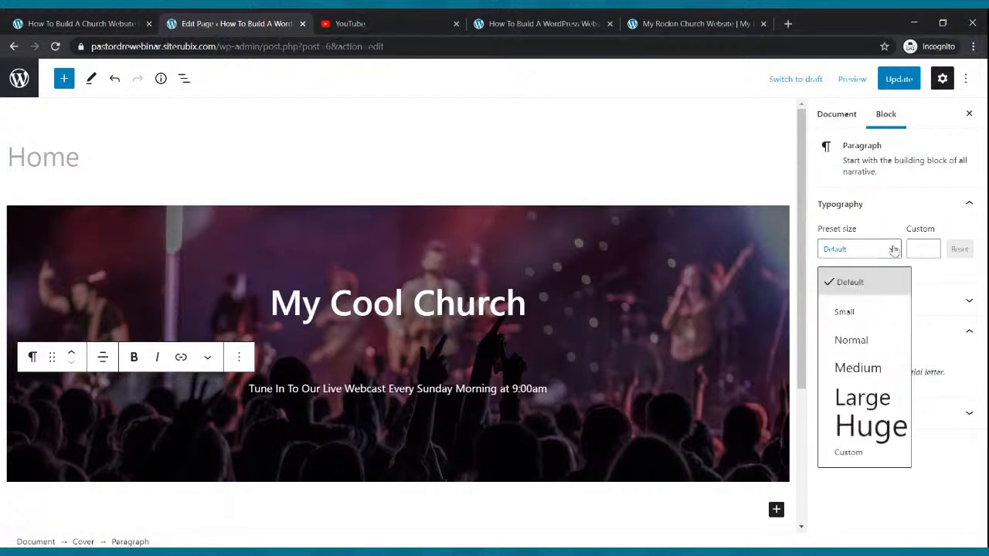
left_click(878, 399)
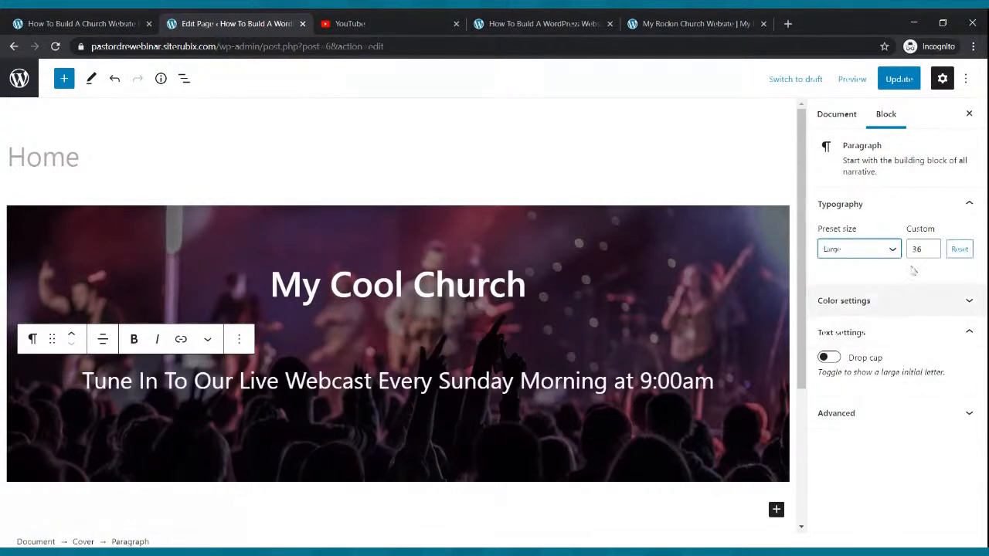
left_click(931, 253)
left_click(931, 253)
left_click(931, 252)
left_click(931, 253)
left_click(931, 253)
left_click(931, 252)
left_click(931, 253)
left_click(931, 253)
left_click(931, 253)
left_click(931, 253)
left_click(931, 253)
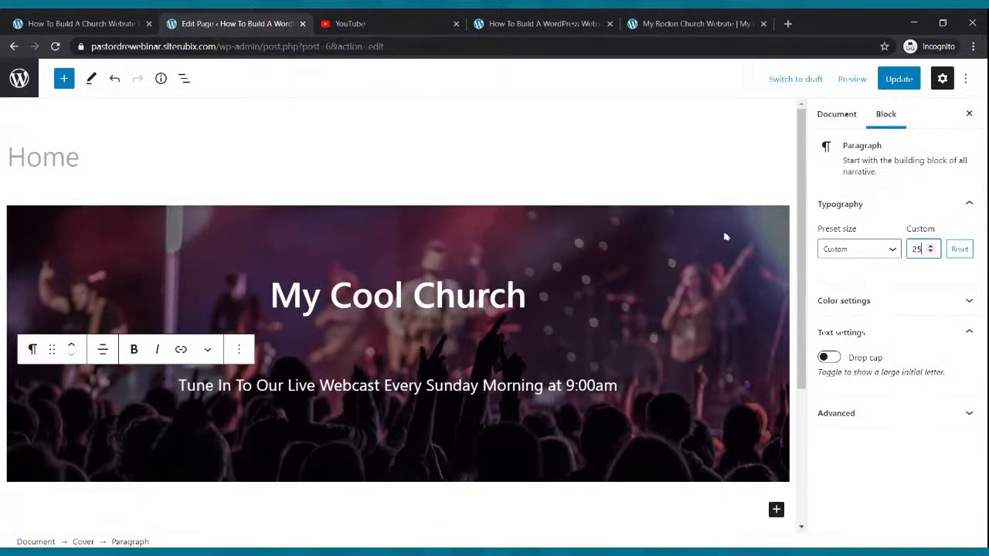
left_click(894, 81)
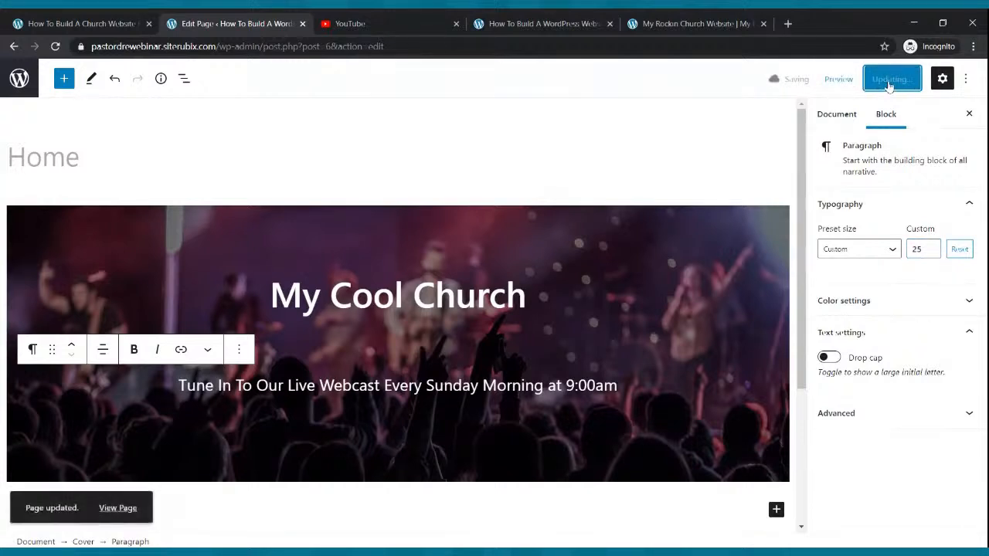
left_click(494, 24)
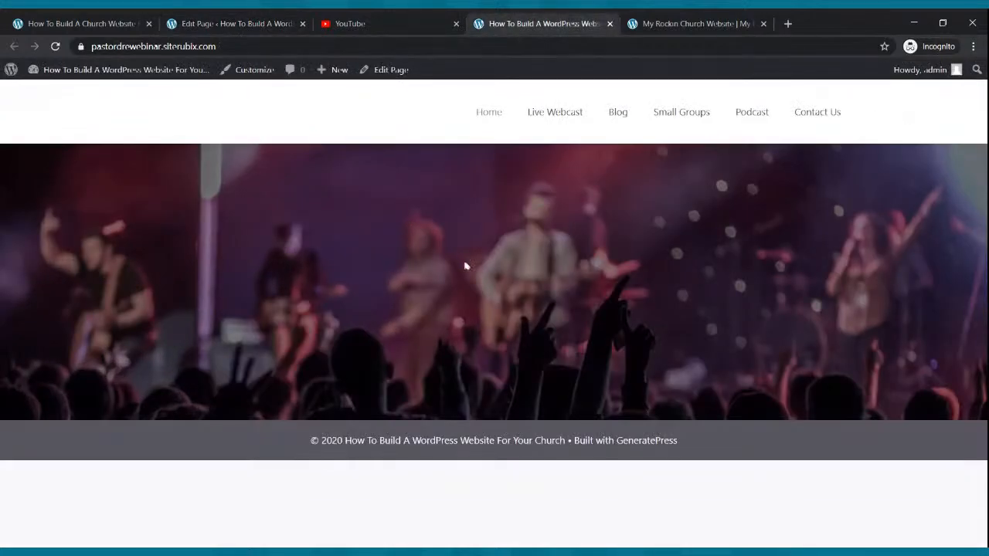
left_click(55, 46)
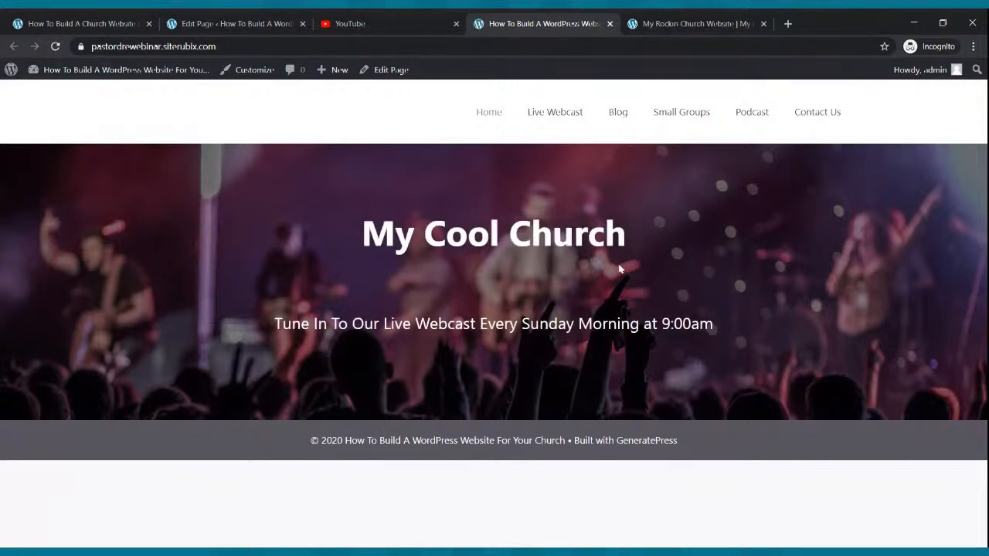
left_click(661, 20)
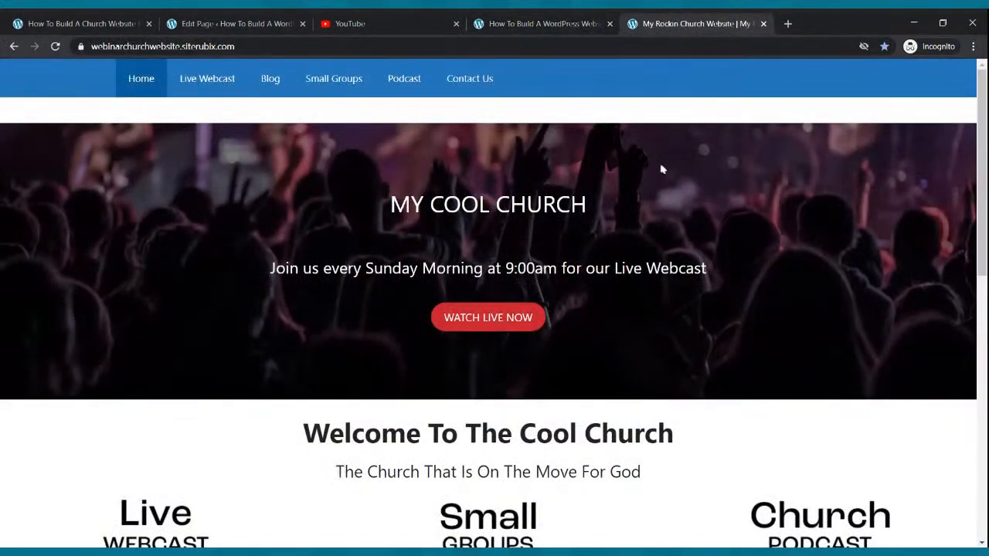
left_click(556, 19)
left_click(664, 23)
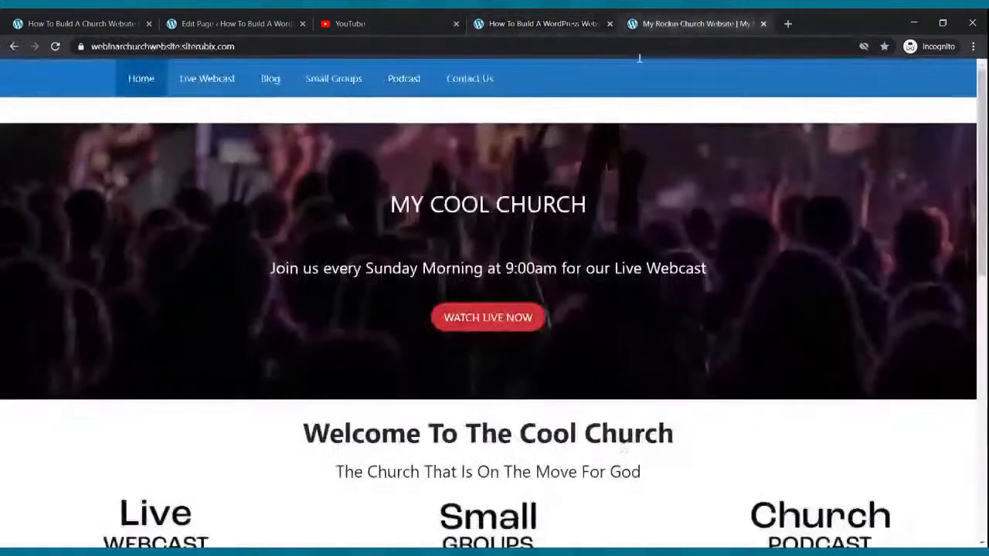
left_click(223, 20)
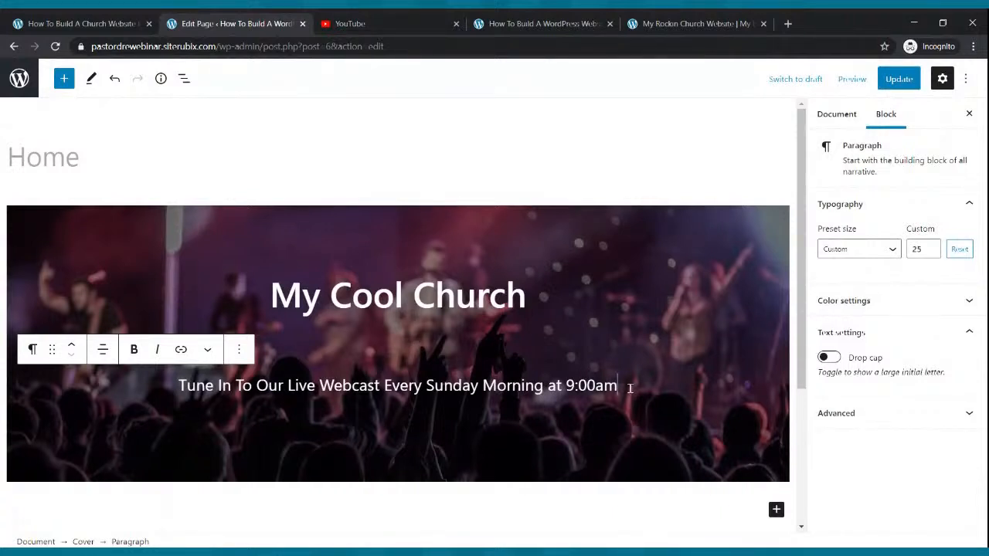
key("Return")
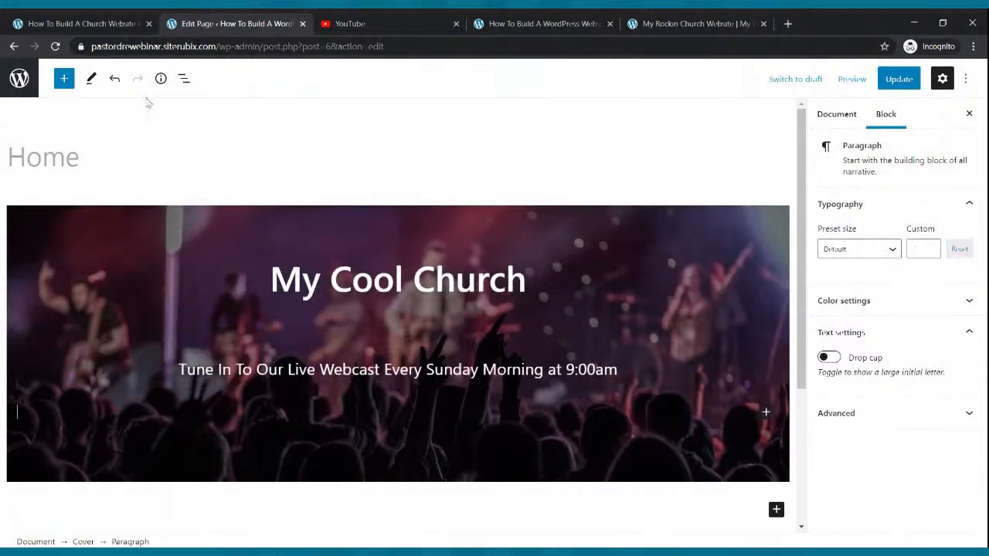
Insert a Buttons block via the 'but' search and label it 'View Webcast Now'
left_click(65, 79)
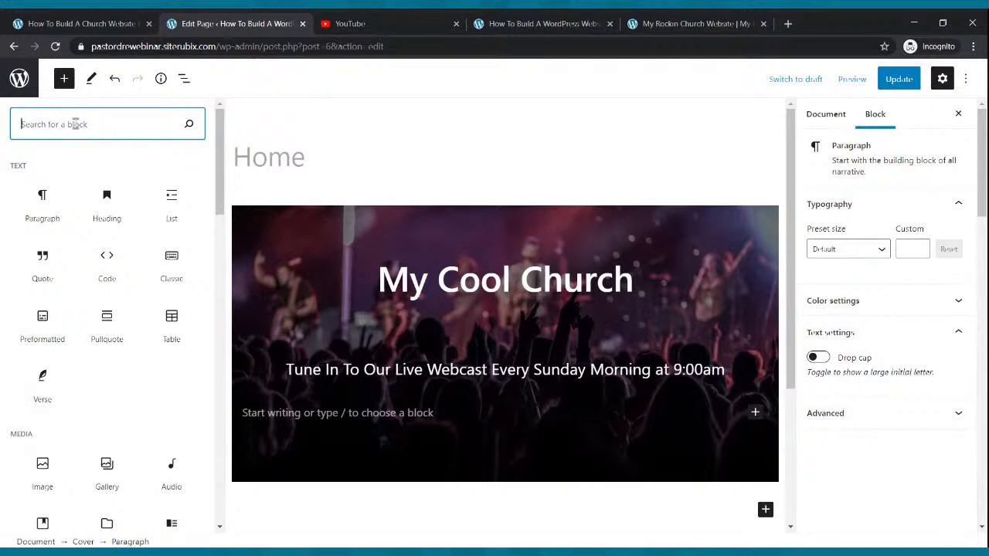
type("button")
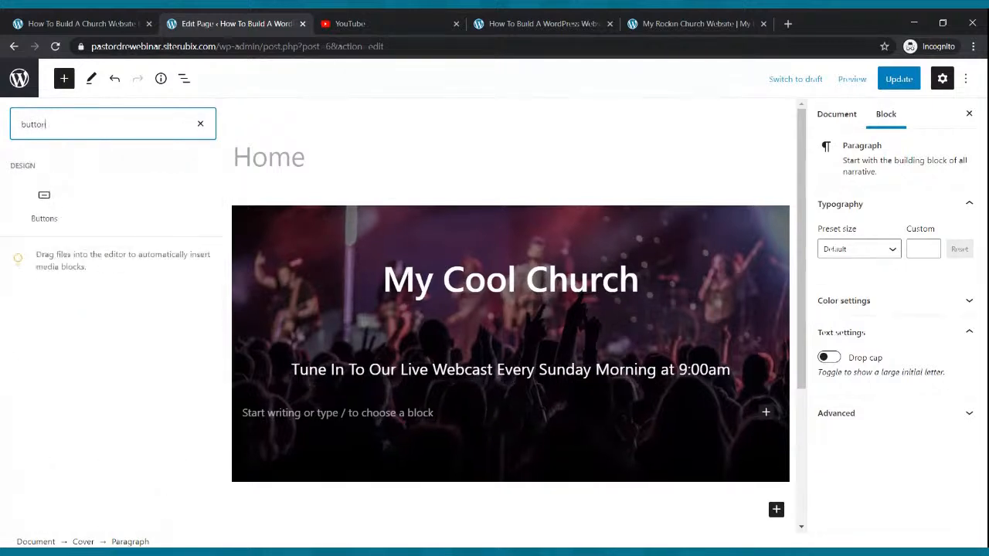
left_click(45, 213)
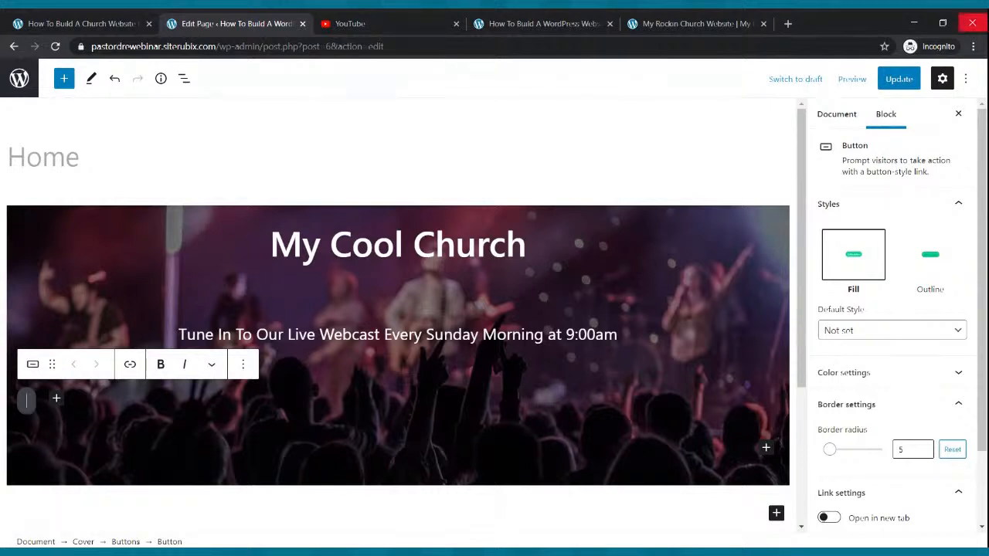
type("Vi")
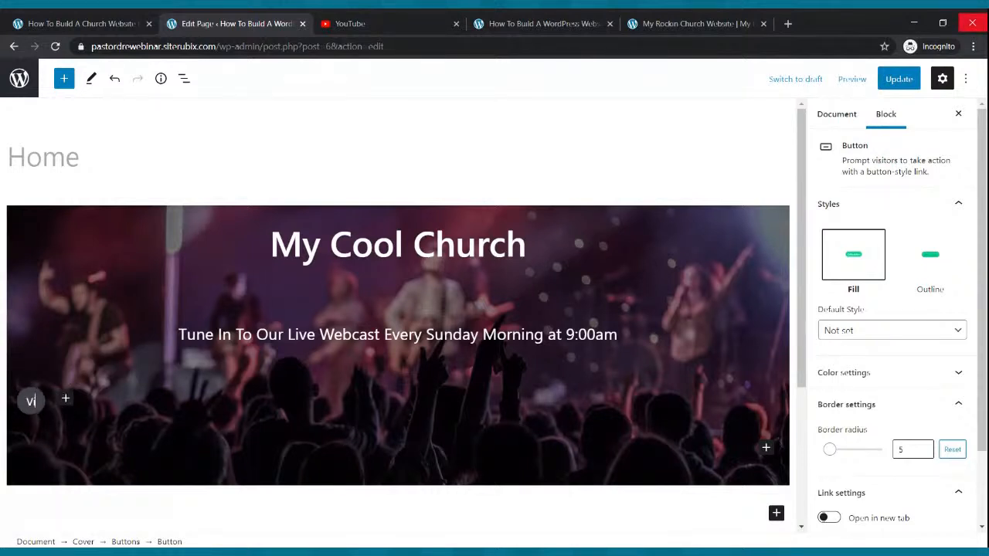
type("ew Webcast Now")
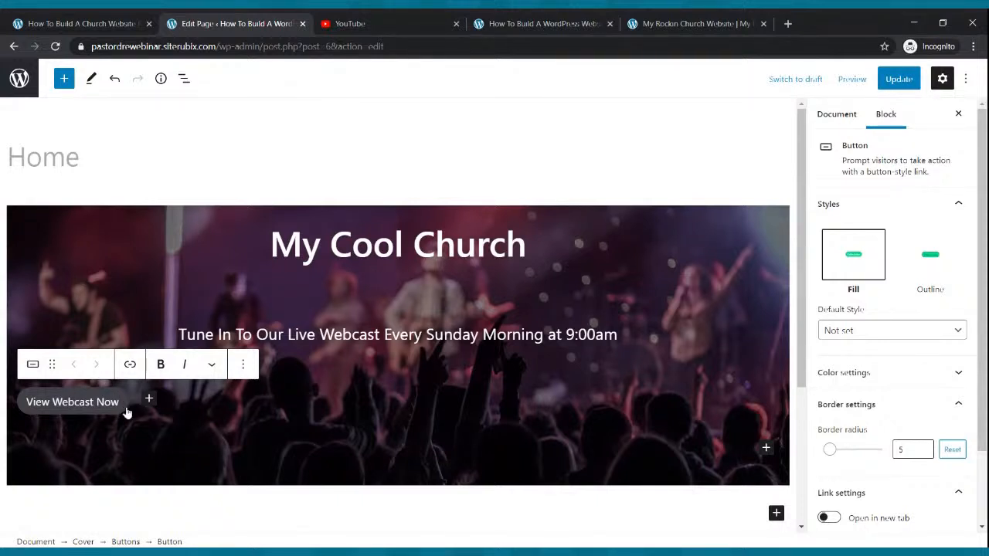
Make the 'View Webcast Now' button text white
left_click(866, 377)
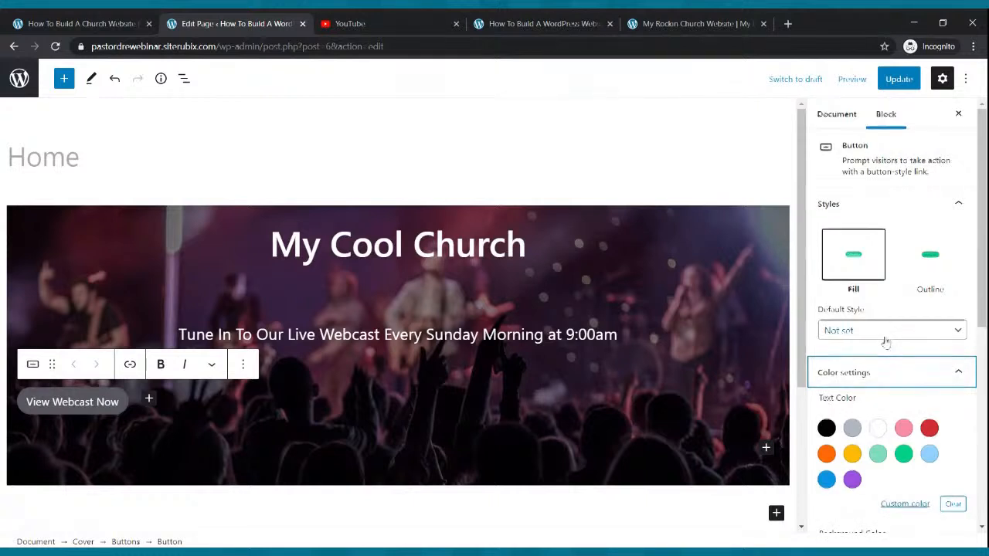
scroll(888, 324, "down", 2)
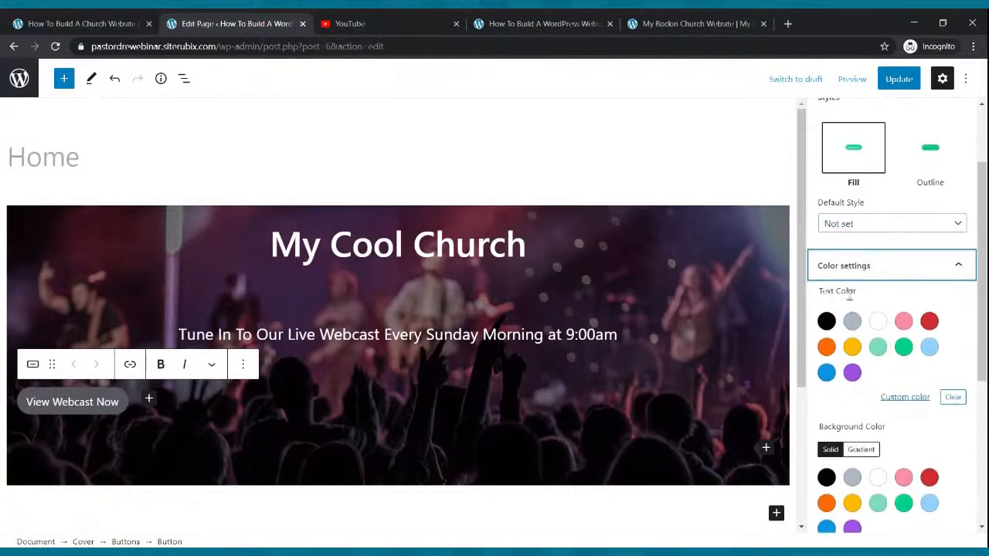
left_click(878, 321)
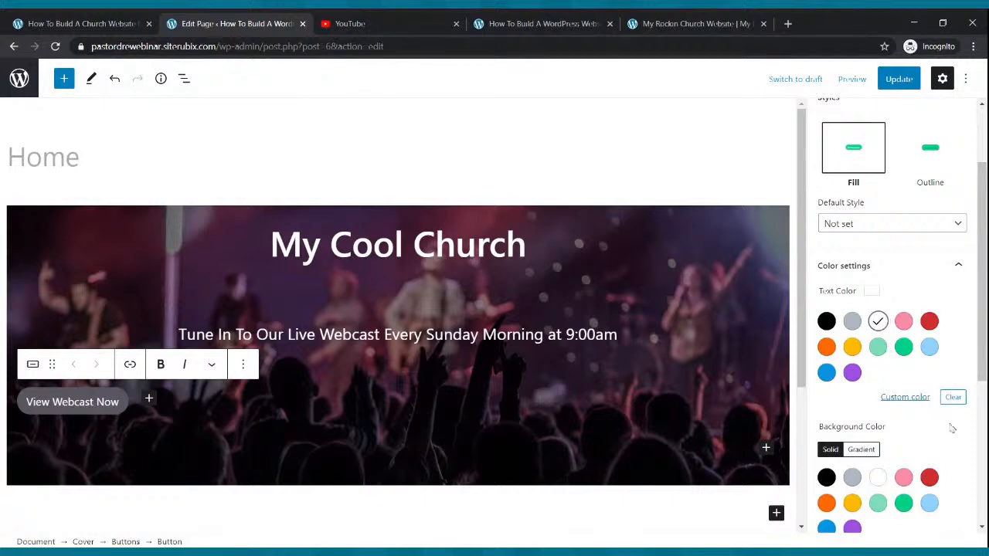
scroll(947, 452, "down", 2)
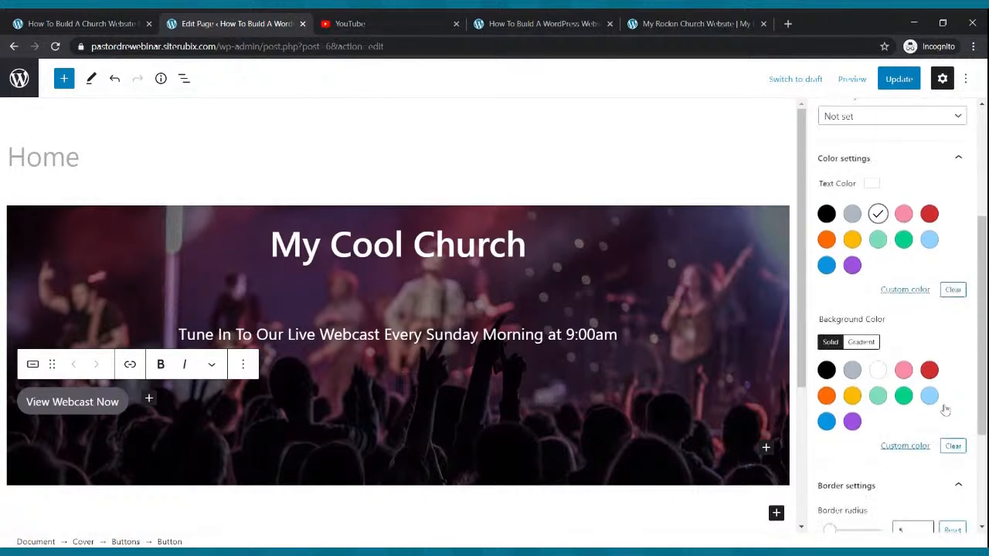
Try grey, red, amber, blue and purple button backgrounds, then settle on orange
left_click(852, 372)
left_click(929, 370)
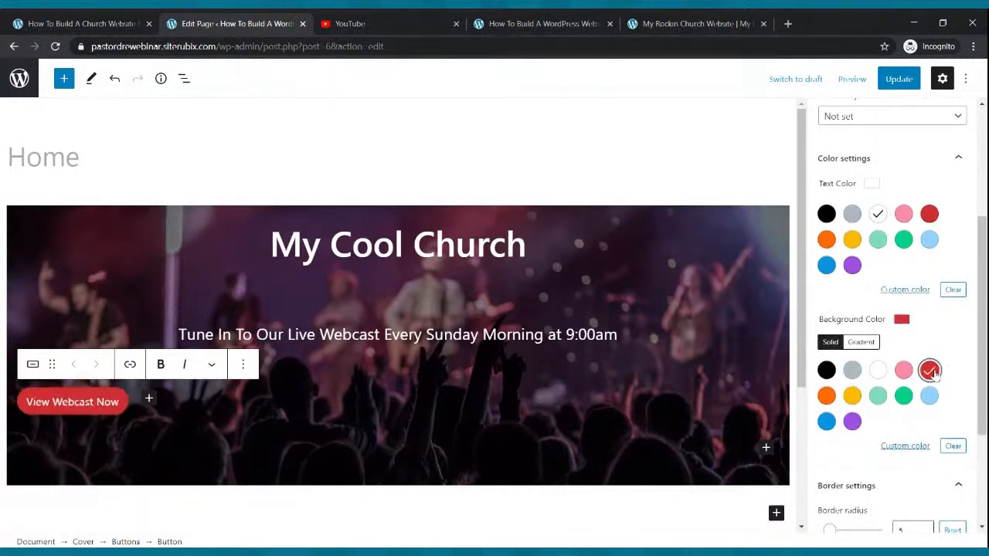
left_click(826, 396)
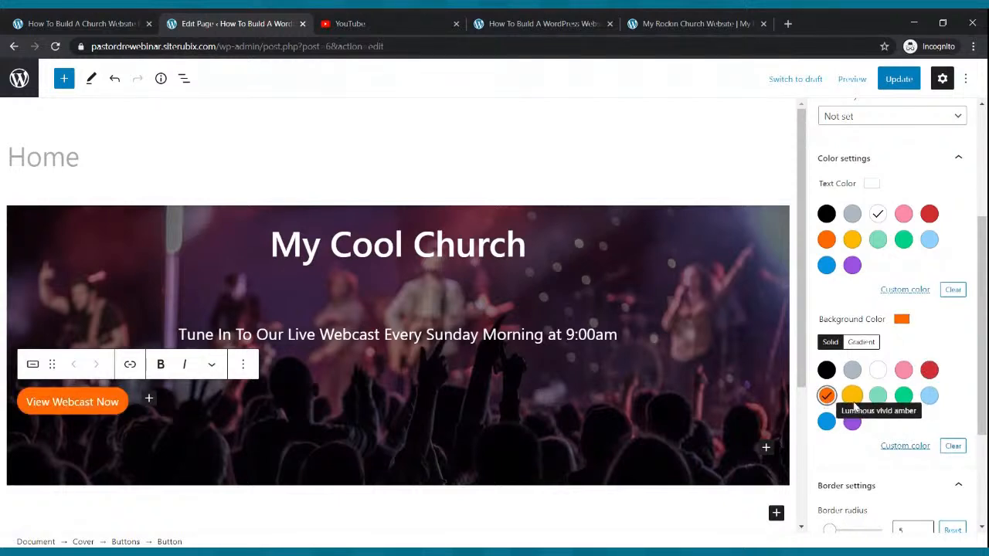
left_click(852, 396)
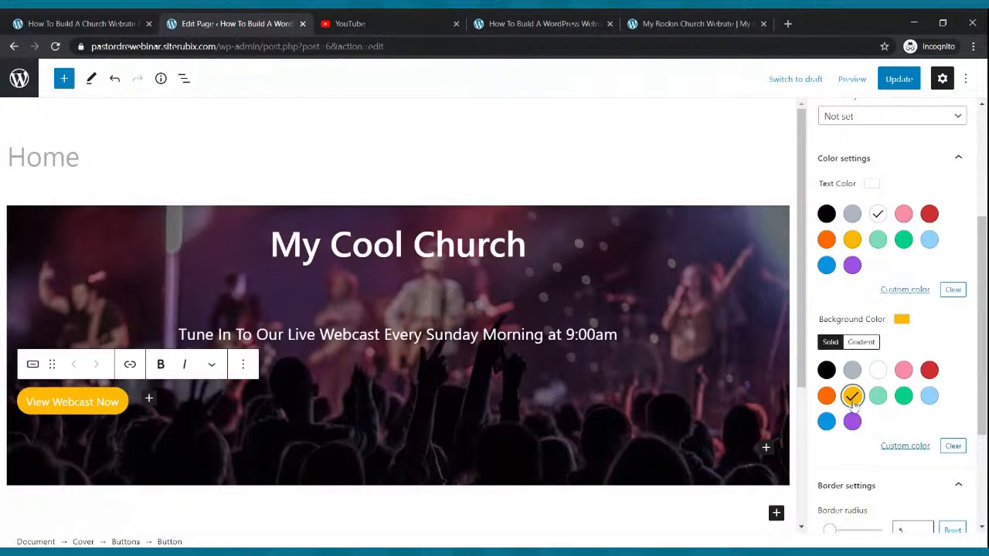
left_click(825, 421)
left_click(851, 423)
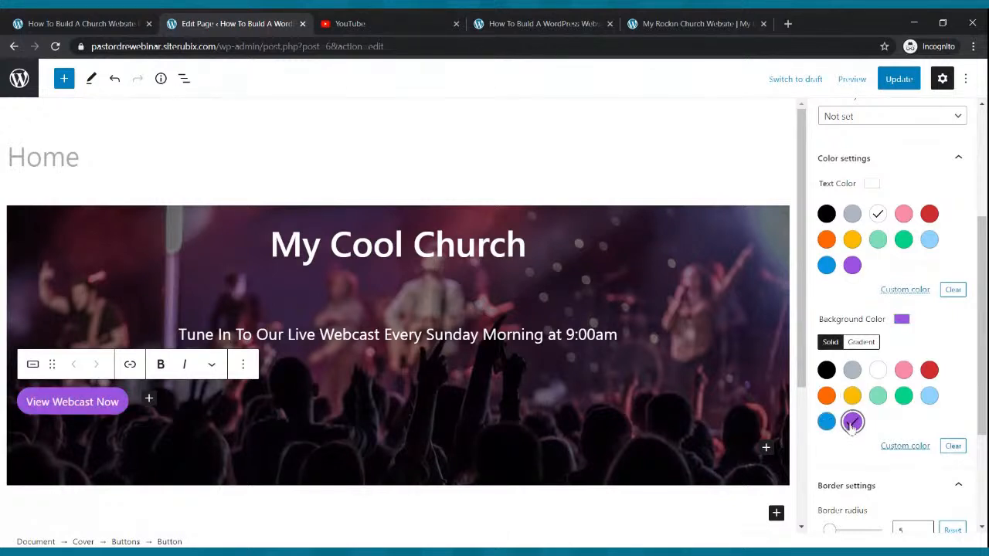
left_click(826, 396)
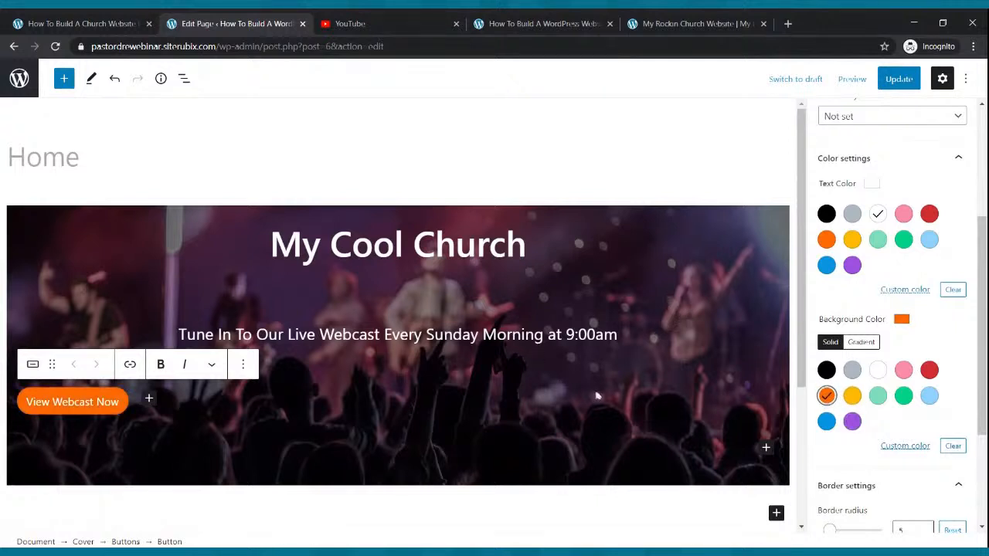
left_click(144, 419)
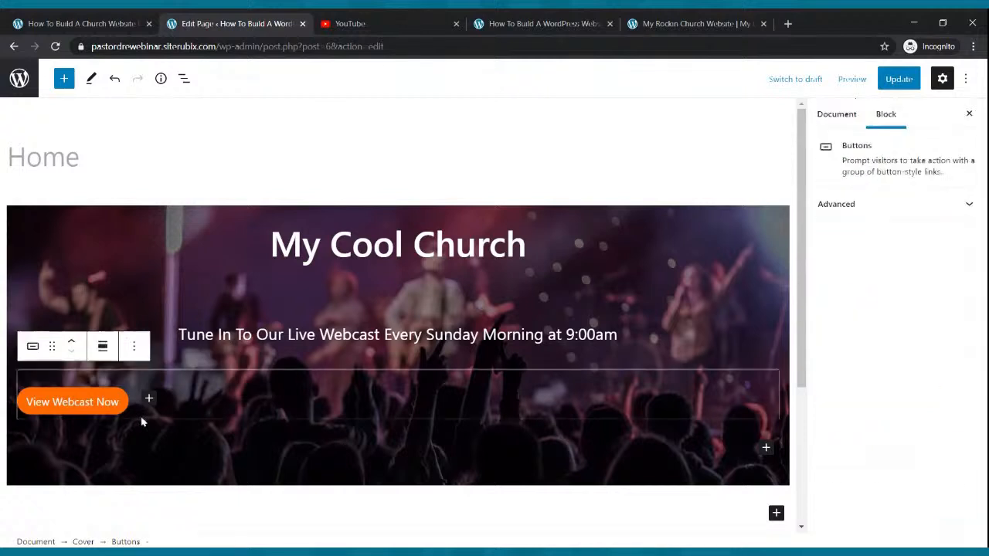
left_click(130, 411)
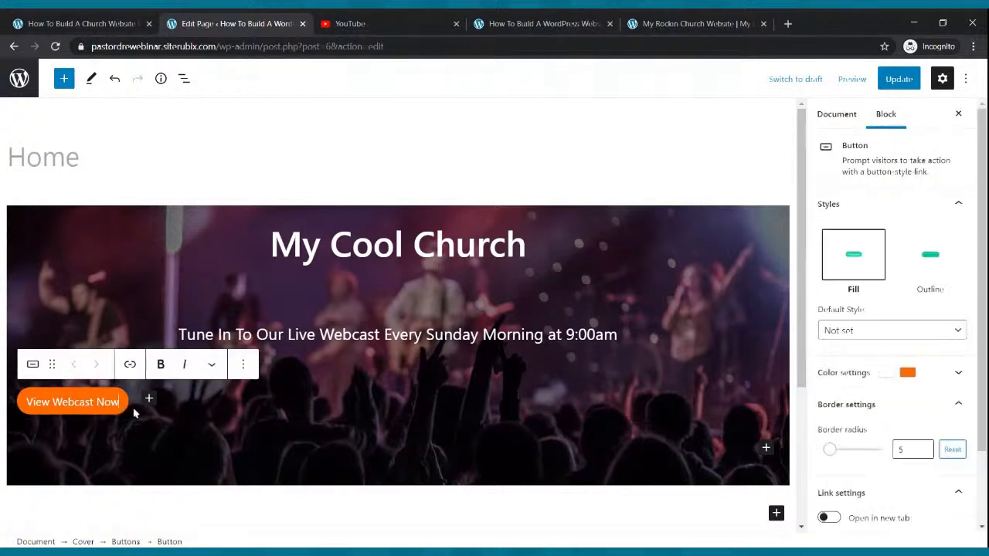
Center the View Webcast Now button group within the cover hero
left_click(139, 416)
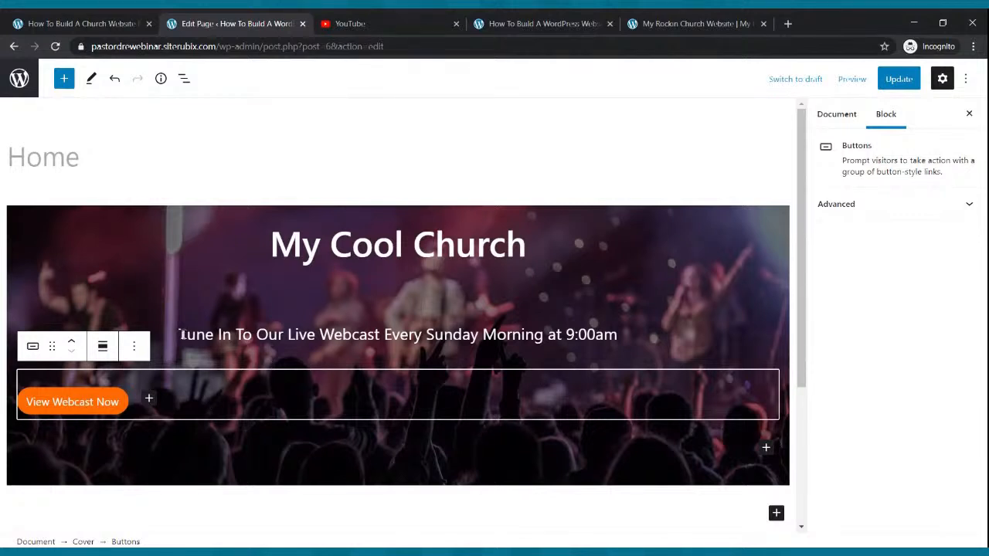
left_click(102, 347)
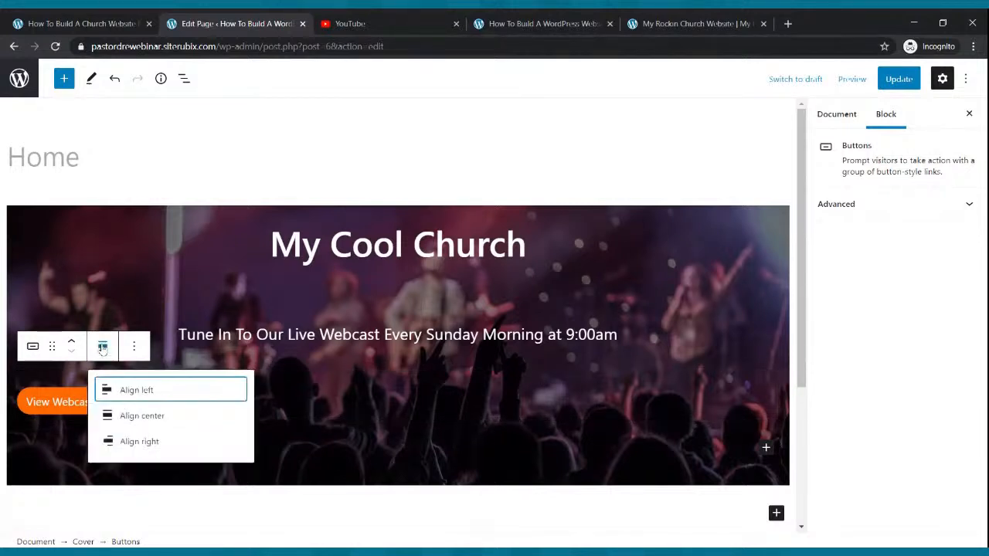
left_click(143, 418)
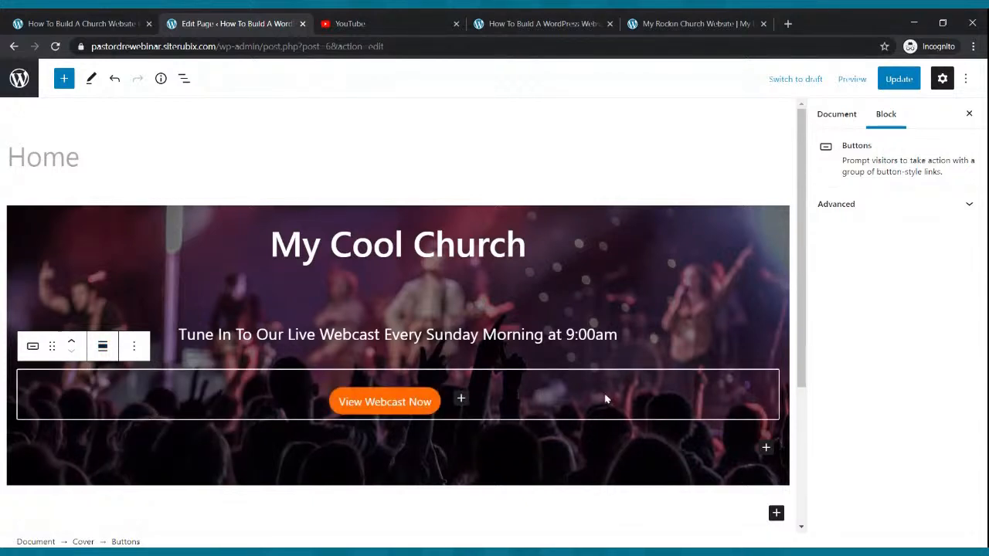
Make the View Webcast Now button label bold and update the page
left_click(340, 407)
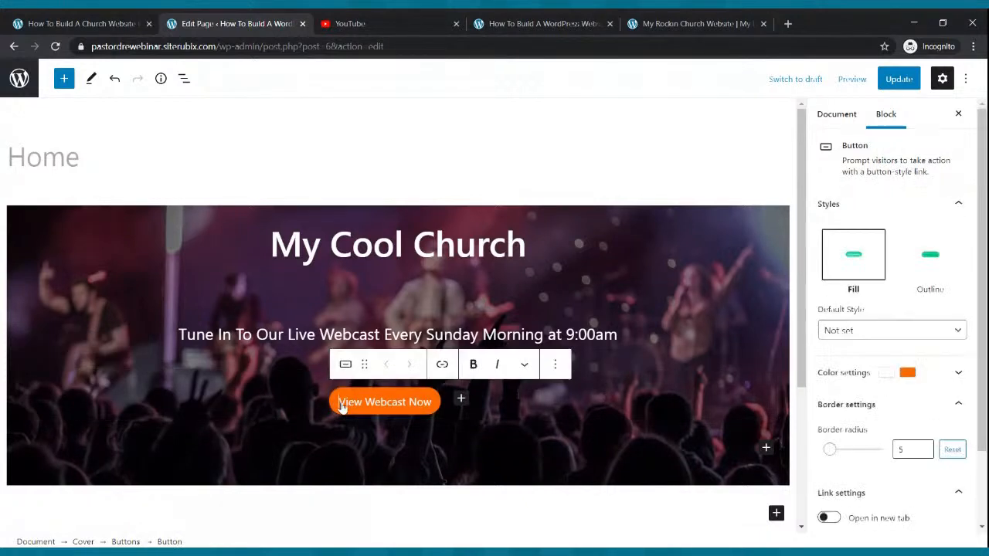
left_click_drag(343, 407, 437, 407)
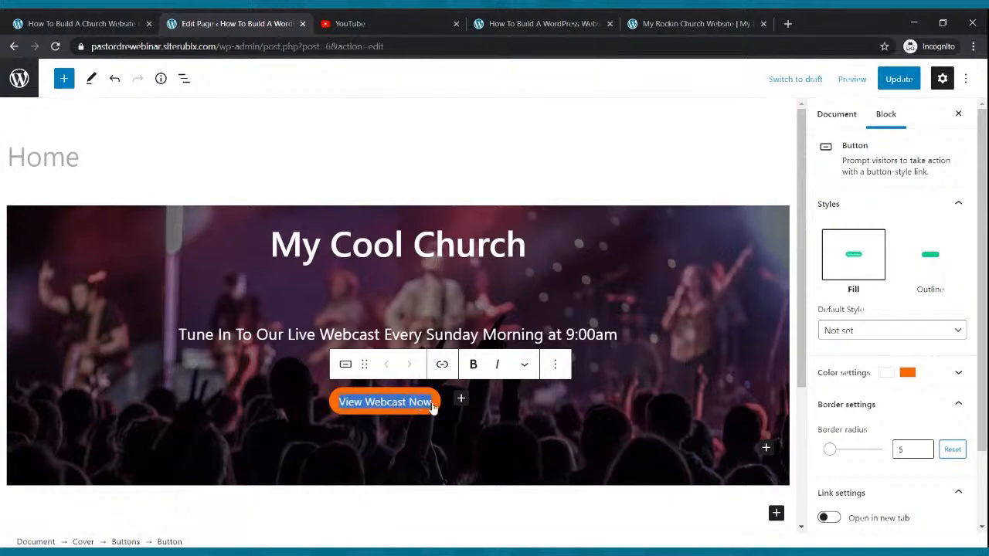
left_click(470, 365)
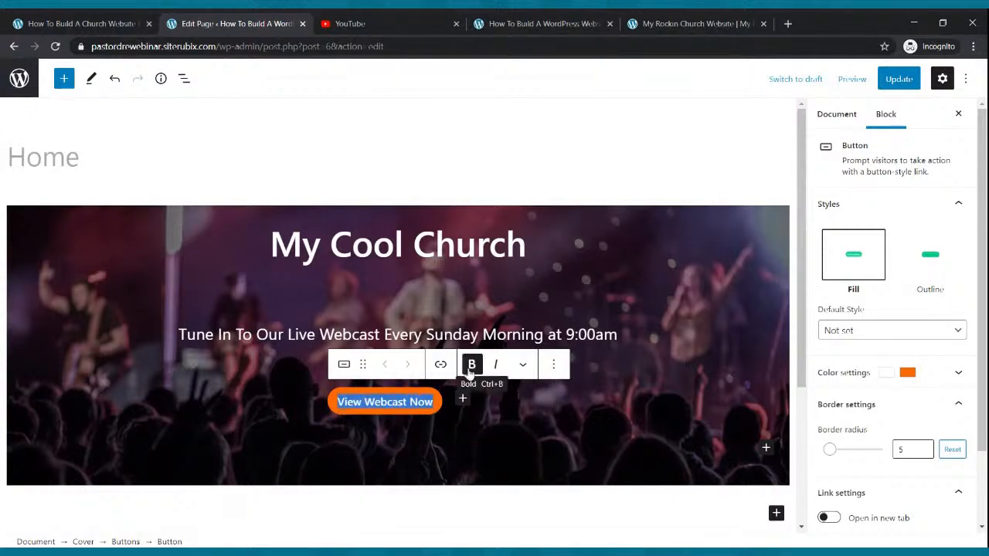
left_click(909, 332)
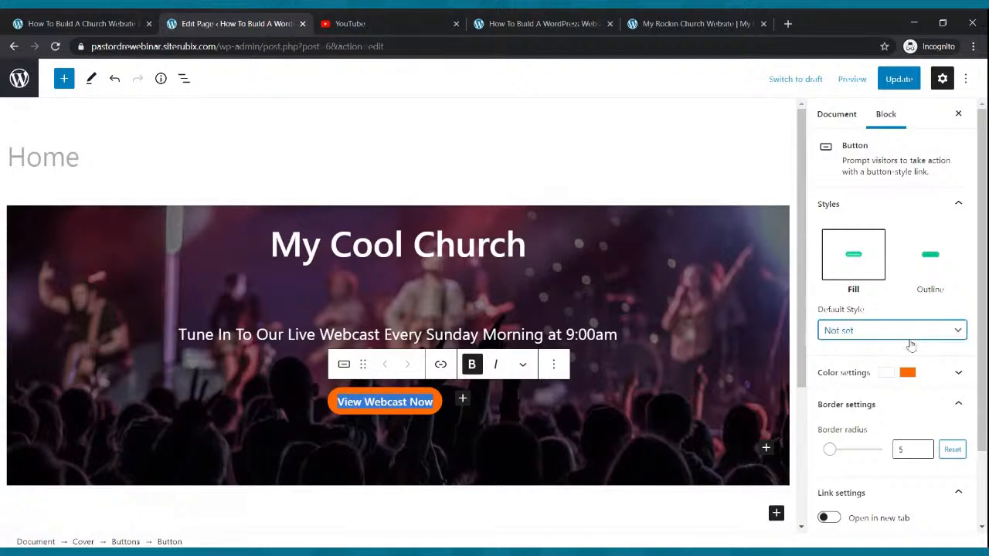
left_click(730, 335)
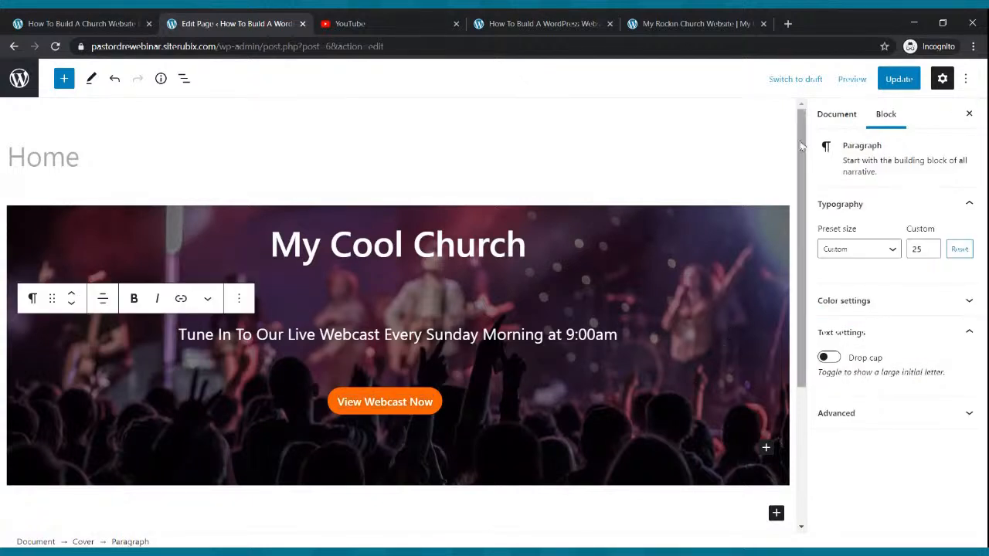
left_click(896, 79)
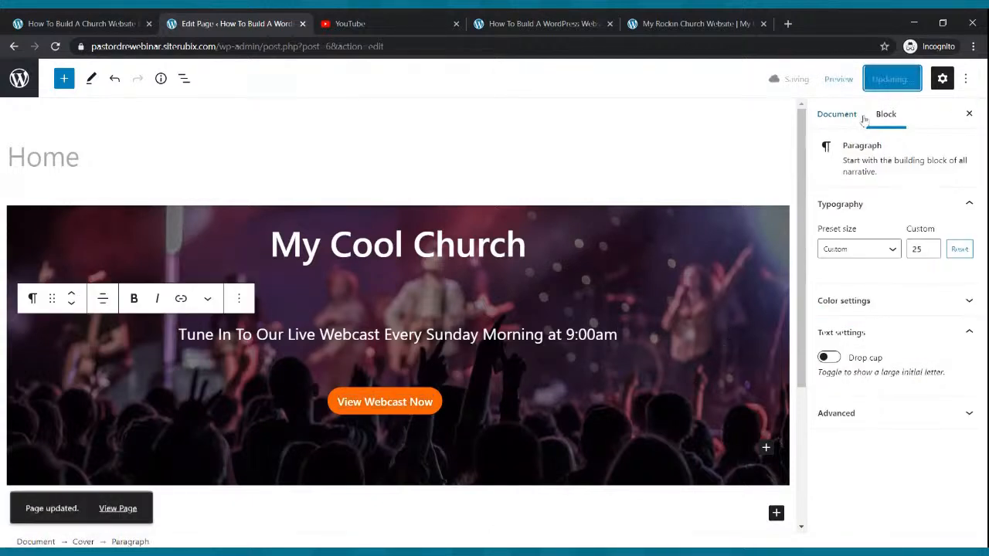
Change the View Webcast Now button background from orange to red and update the page
left_click(413, 404)
left_click(475, 415)
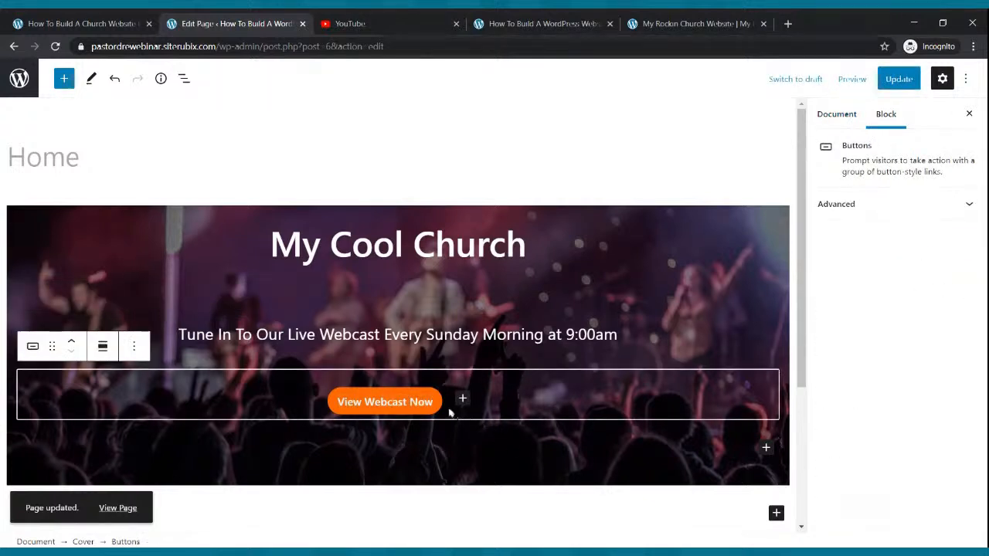
left_click(441, 409)
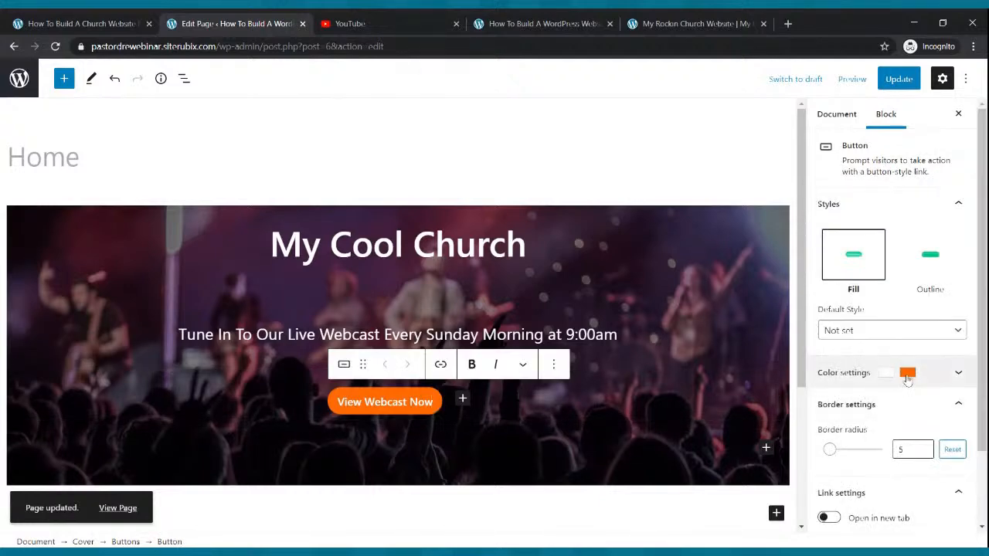
left_click(934, 376)
scroll(915, 356, "down", 4)
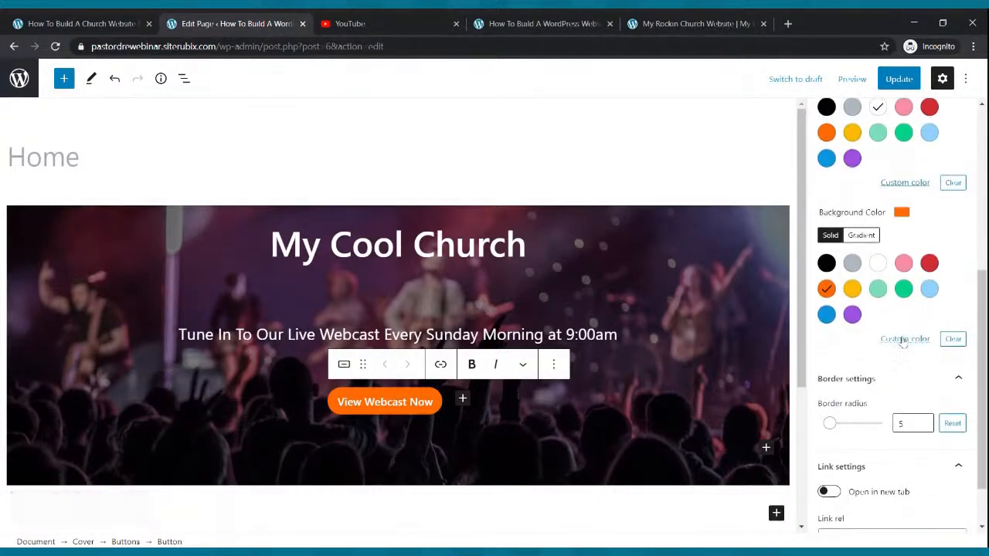
left_click(852, 290)
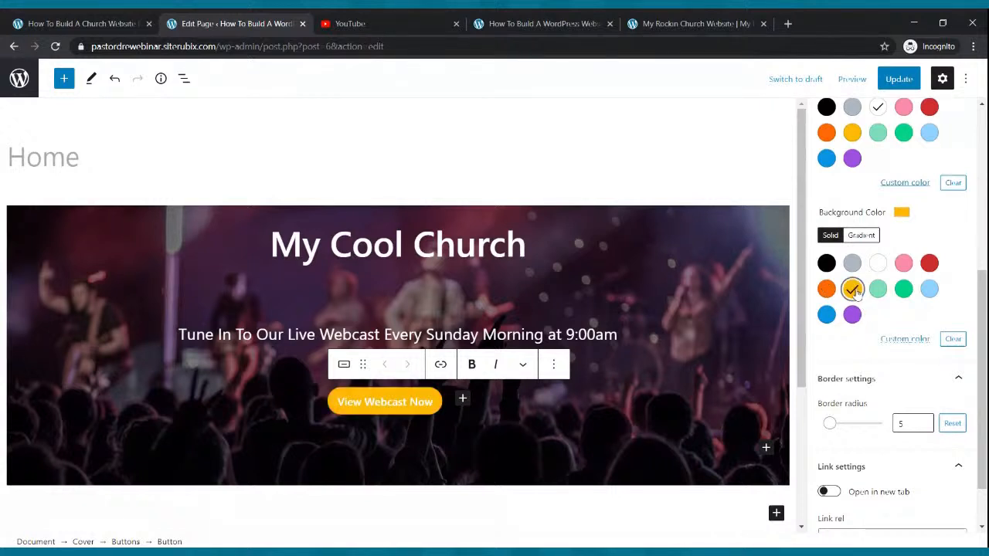
left_click(929, 263)
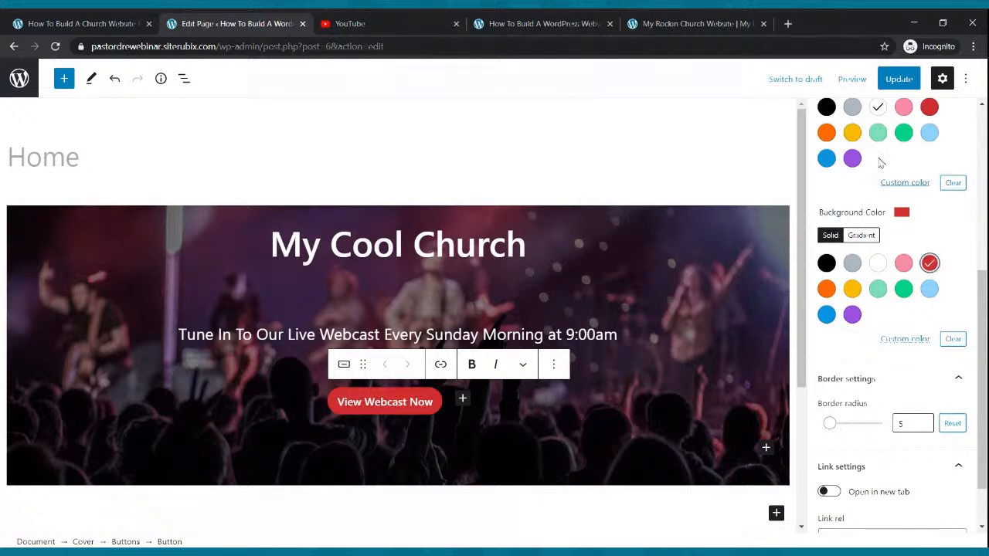
left_click(896, 81)
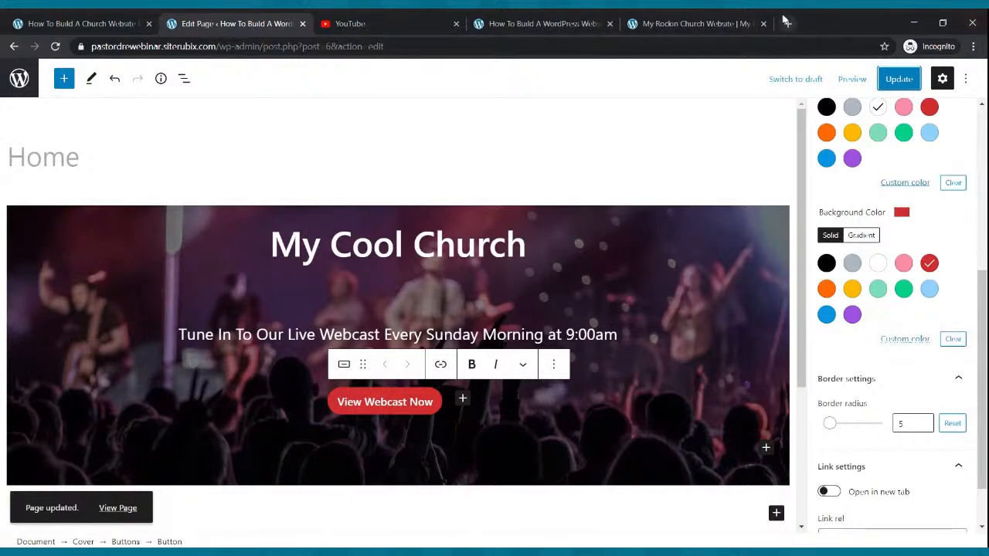
left_click(587, 24)
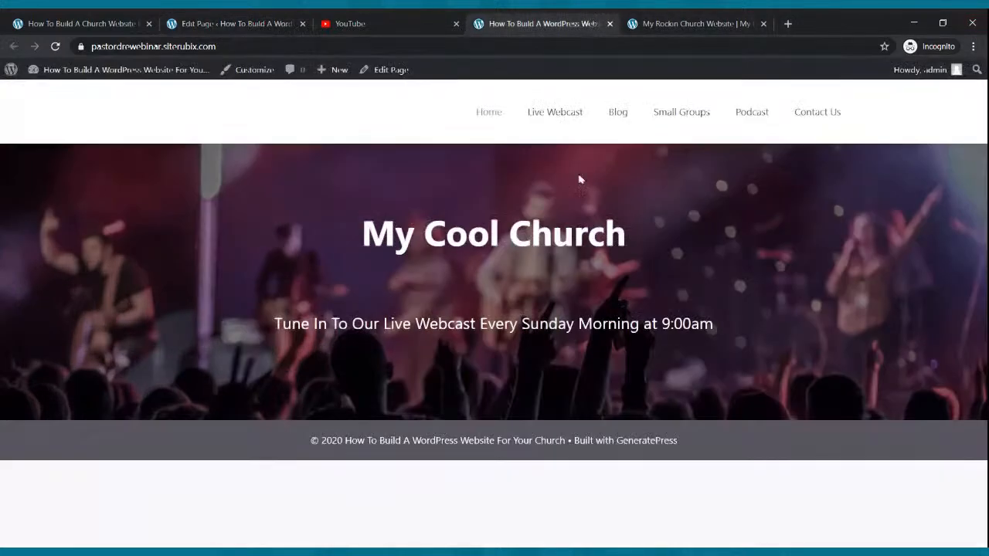
left_click(57, 48)
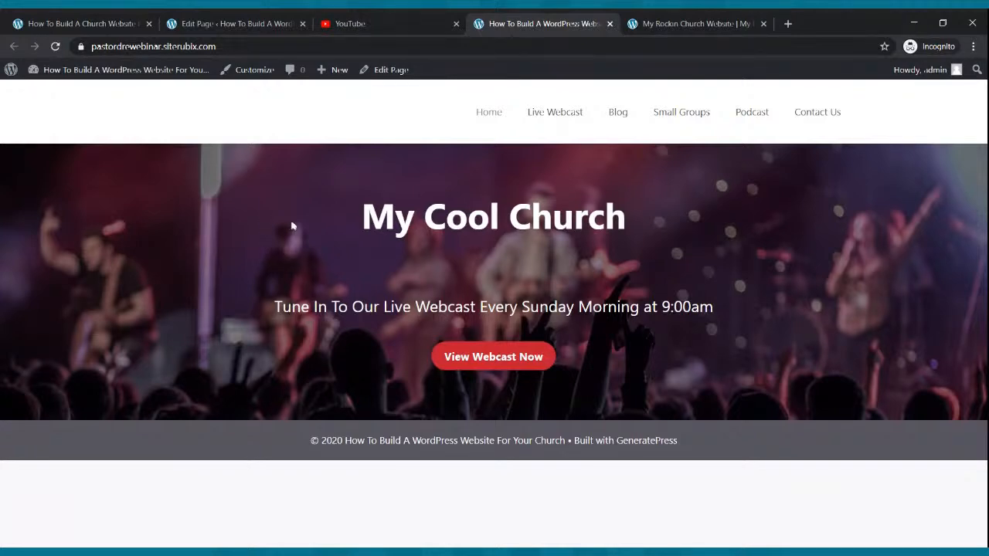
left_click(680, 23)
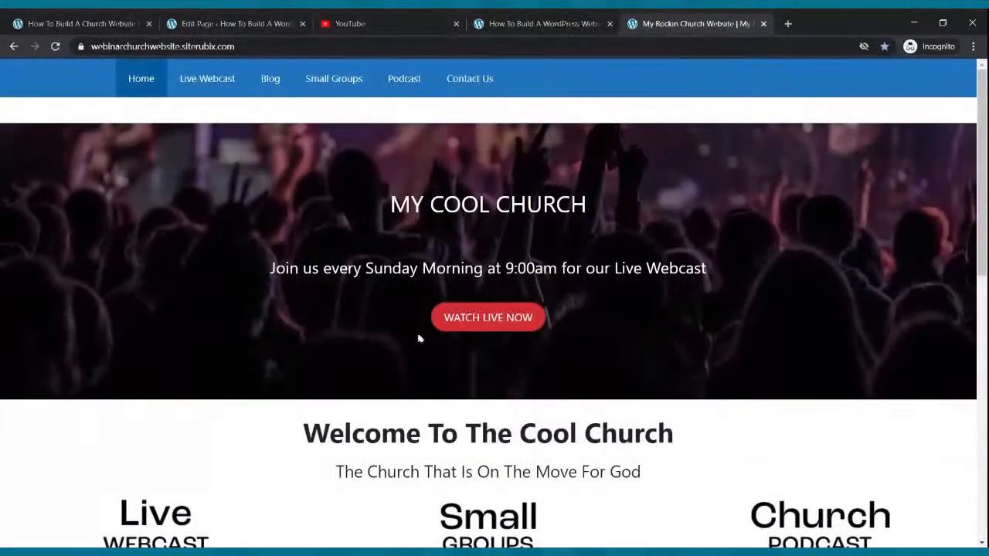
scroll(413, 316, "down", 2)
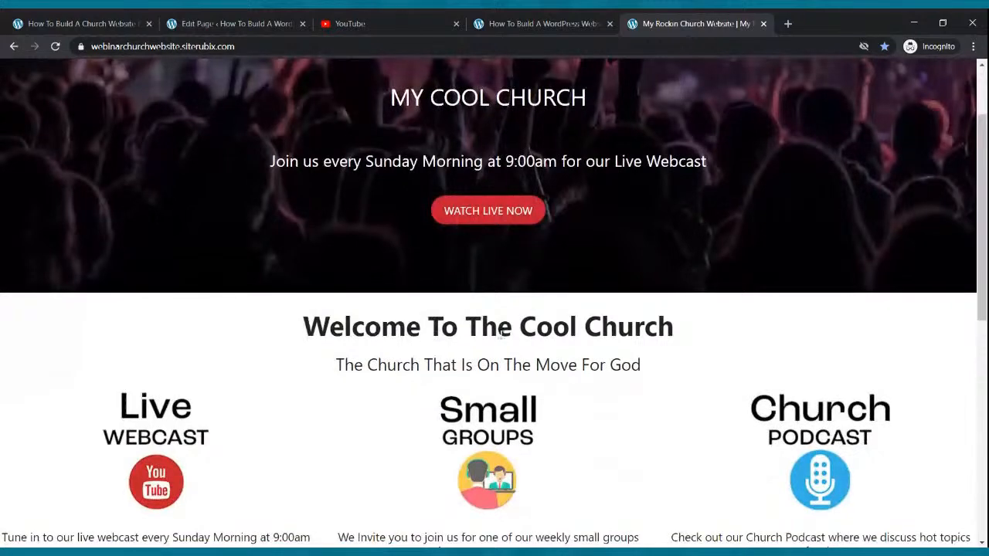
left_click(270, 20)
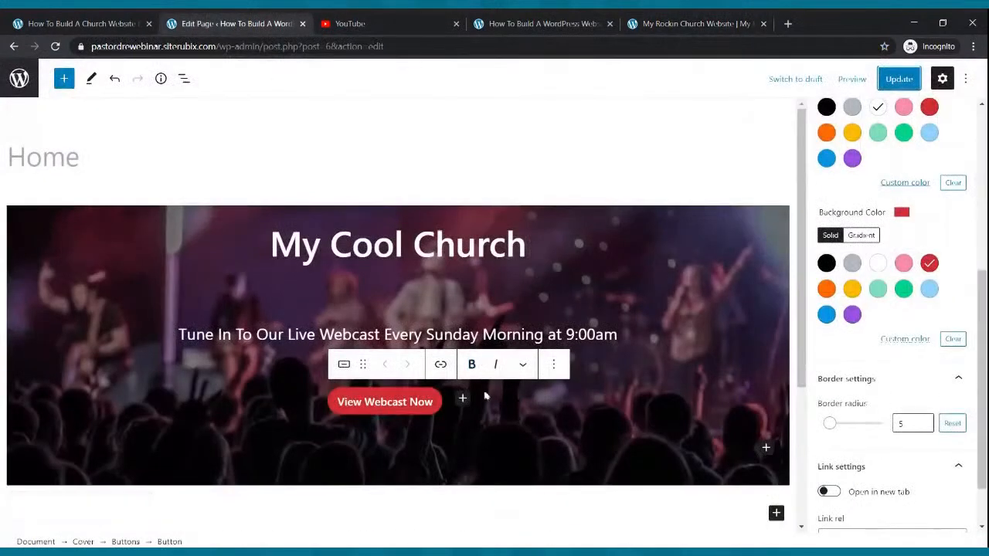
Insert a Paragraph block below the cover hero
scroll(507, 364, "down", 5)
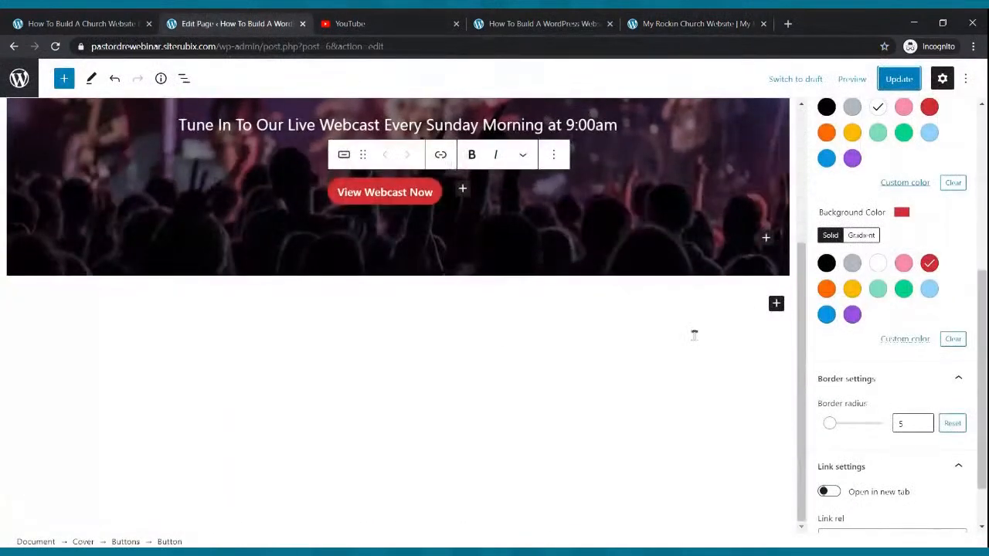
left_click(776, 304)
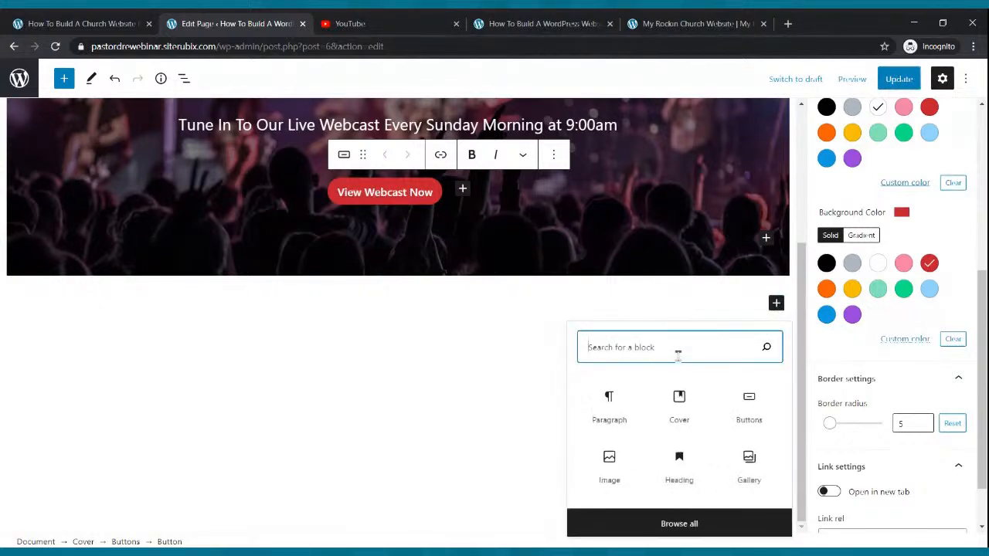
type("pa")
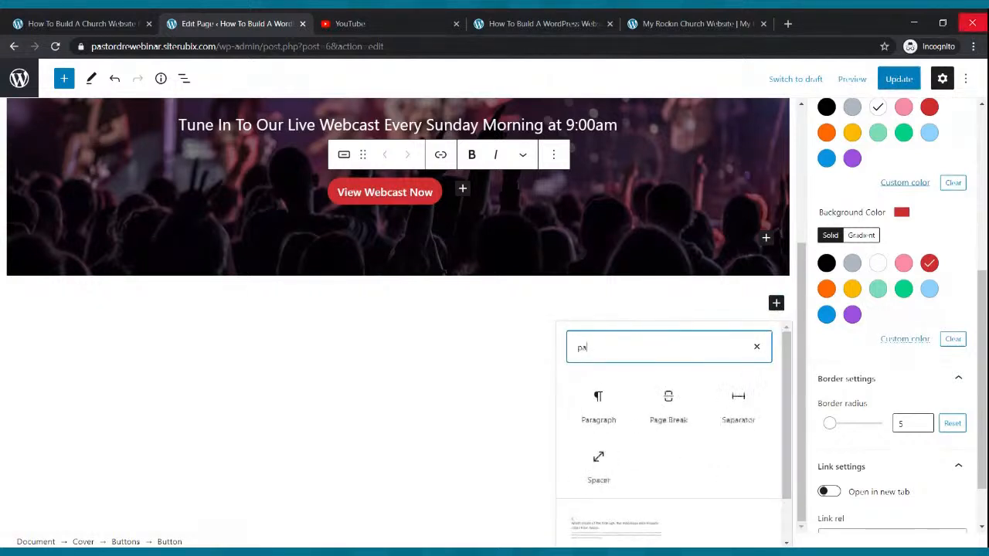
type("ragra")
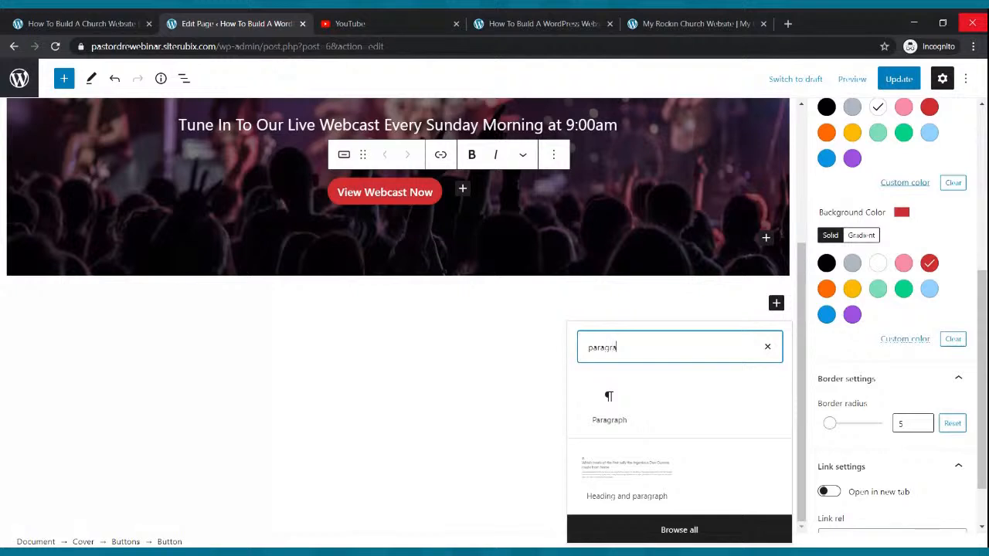
type("ph")
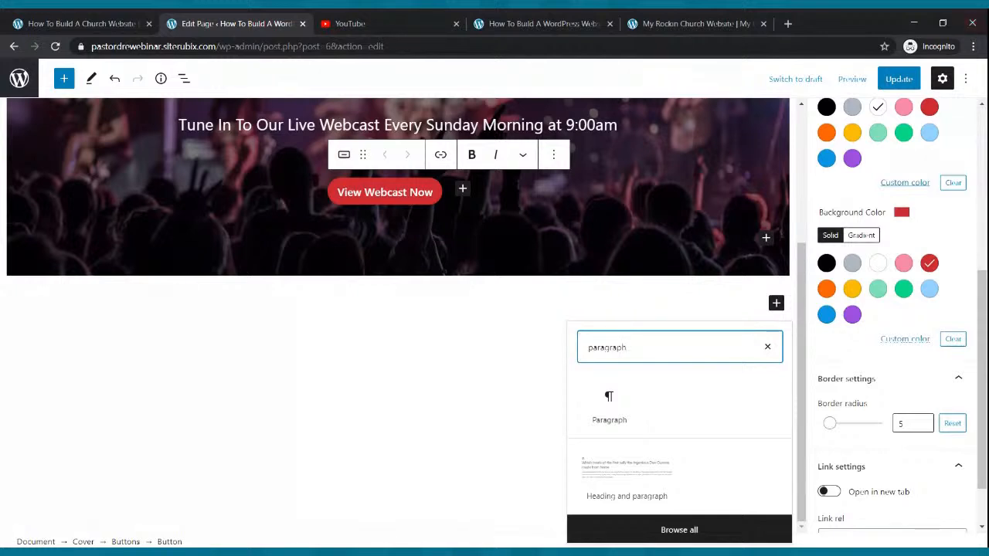
left_click(616, 414)
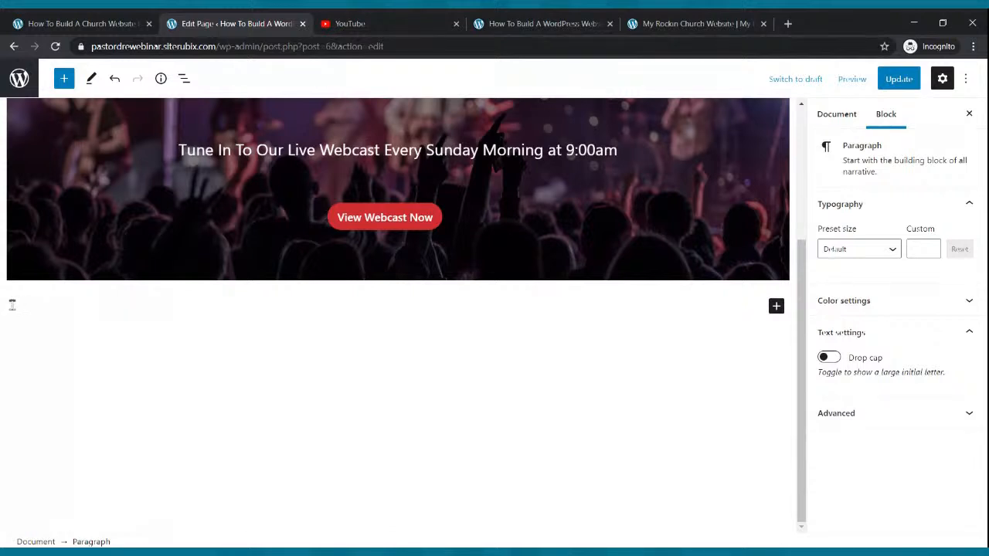
Type the welcome line 'We Welcome You To The Cool Church'
type("My Chool Church")
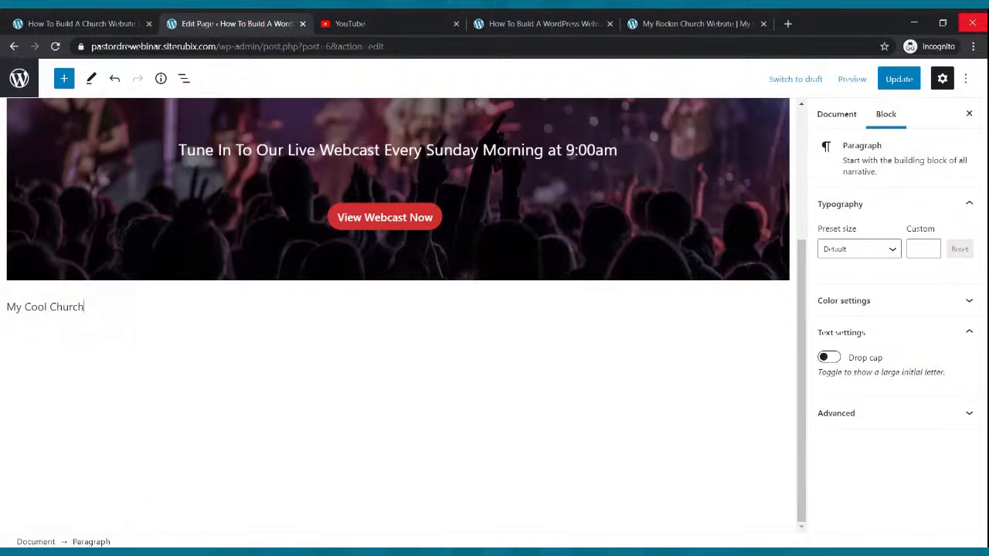
key("BackSpace")
type("W")
key("BackSpace")
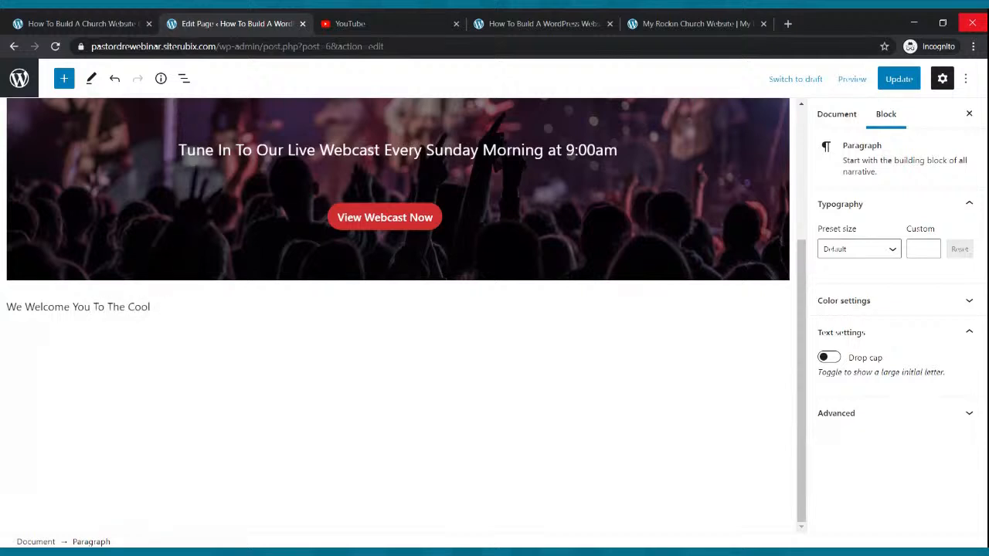
type("rch")
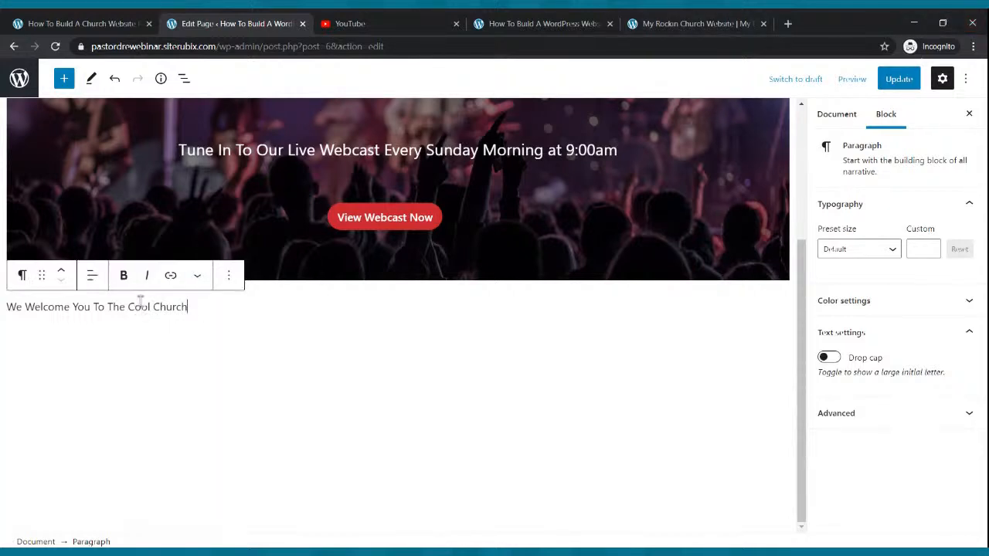
Center the welcome paragraph and set its text size to Large
left_click(92, 275)
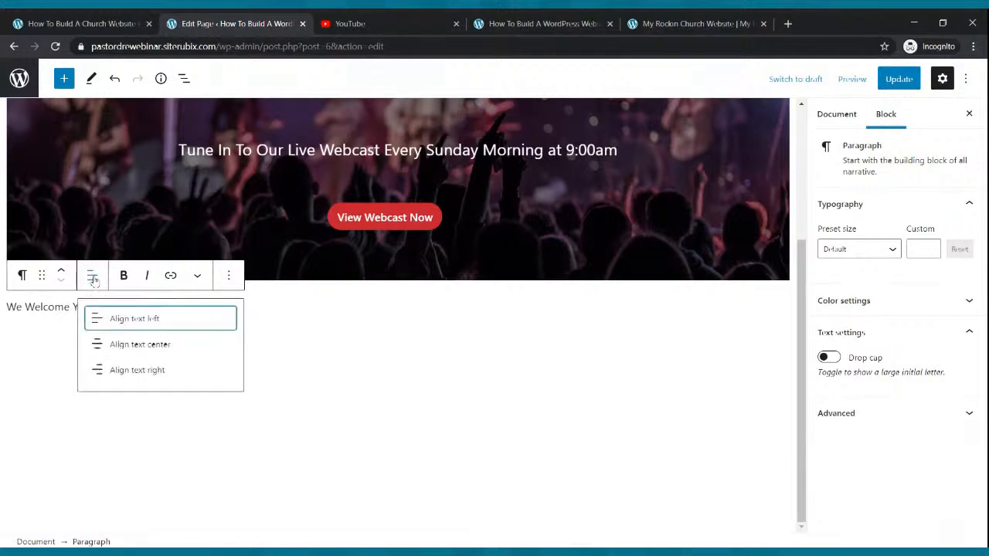
left_click(130, 345)
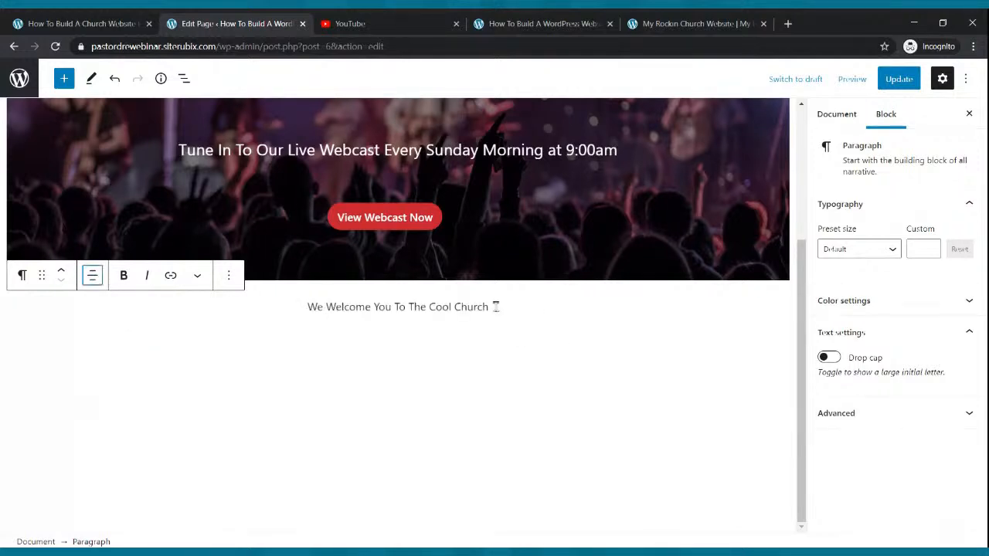
left_click(488, 307)
left_click(880, 248)
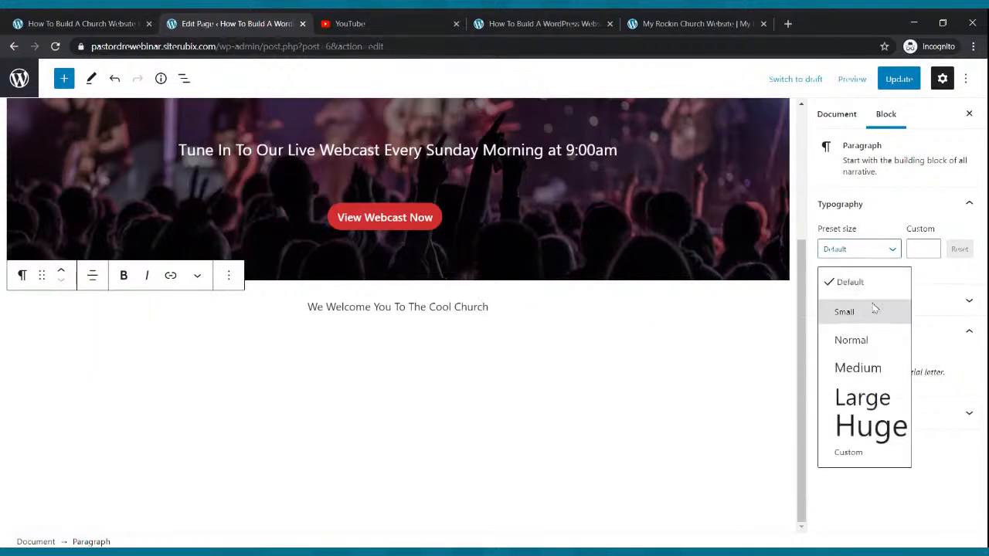
left_click(865, 398)
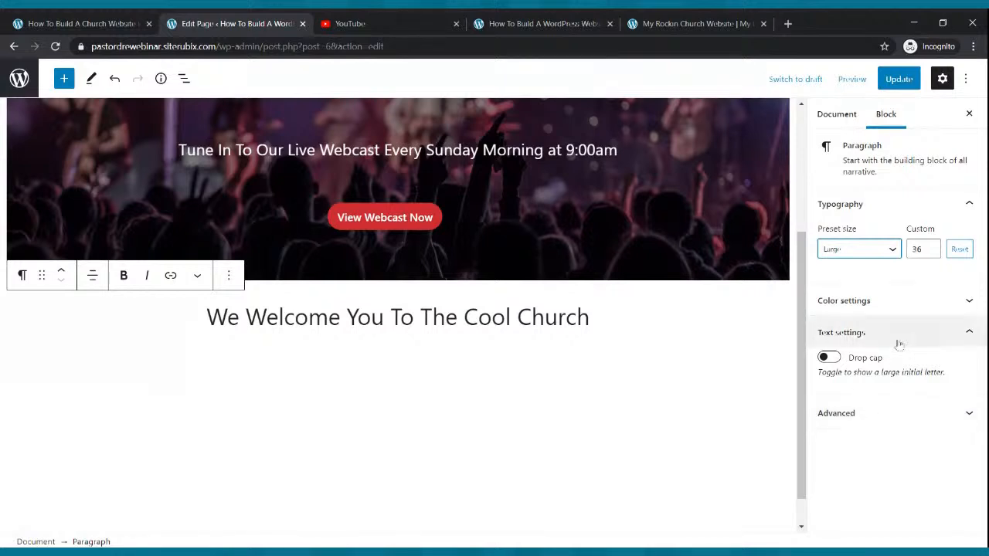
Make the welcome text bold and update the page
left_click_drag(205, 317, 647, 317)
left_click(124, 275)
left_click(498, 370)
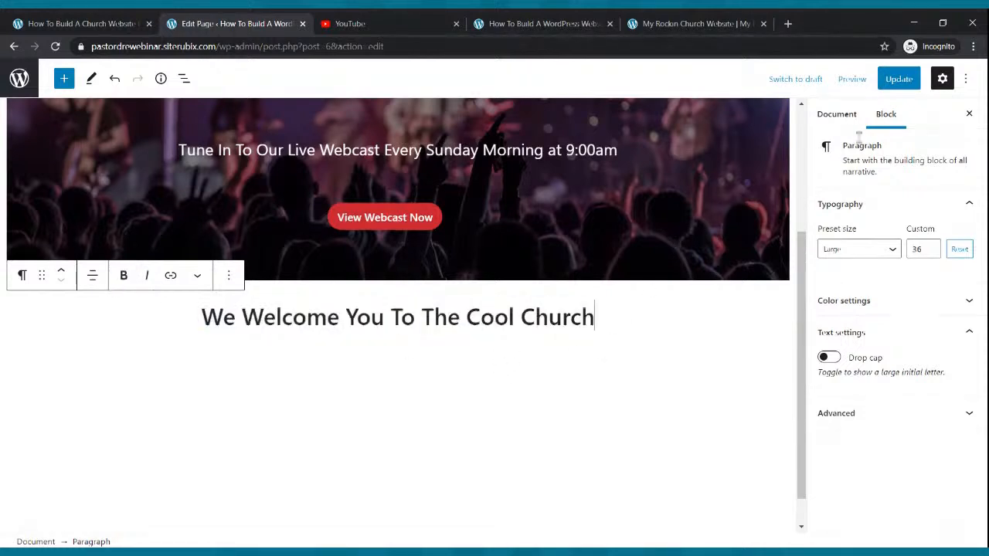
left_click(897, 79)
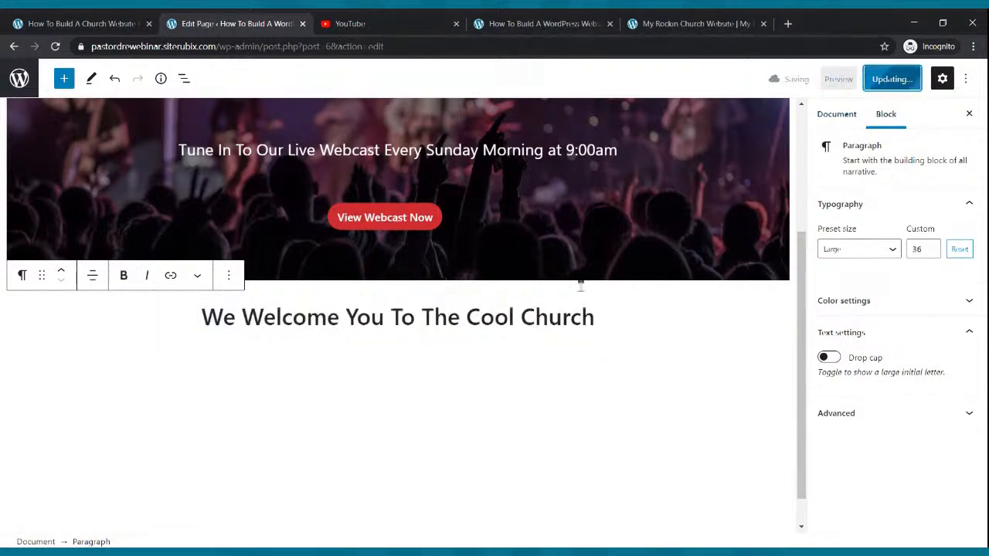
Check the live and reference sites, then start a new paragraph below the welcome heading
left_click(571, 23)
left_click(704, 23)
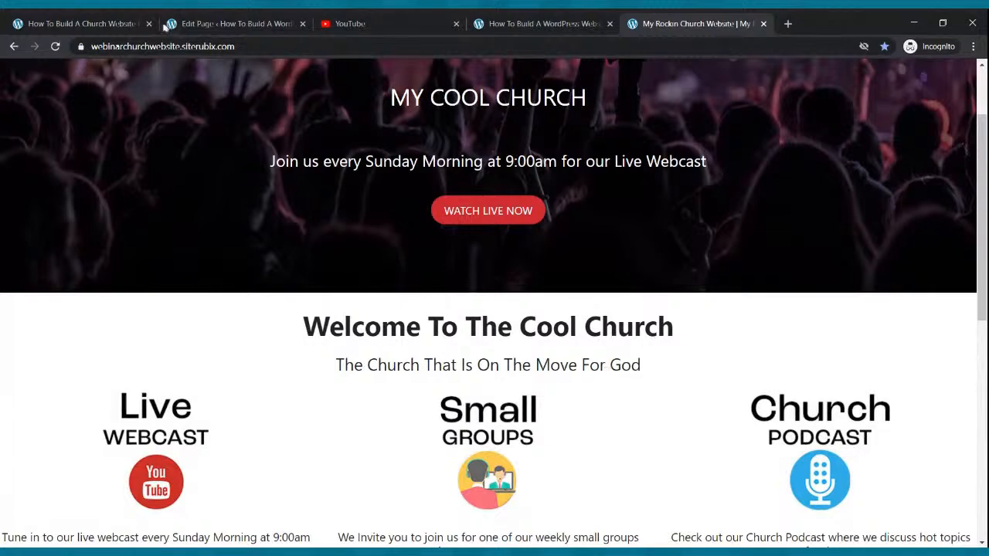
left_click(193, 22)
left_click(595, 318)
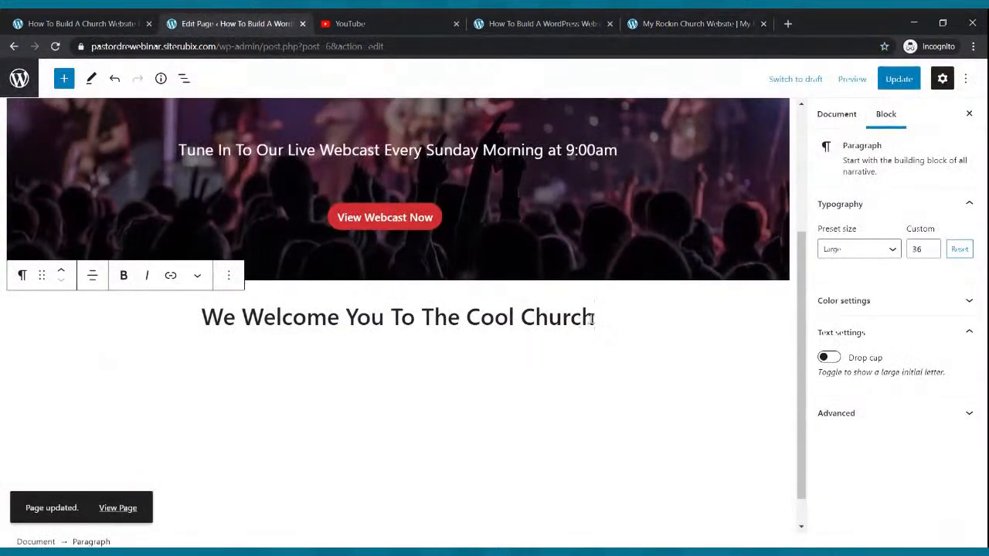
key("Return")
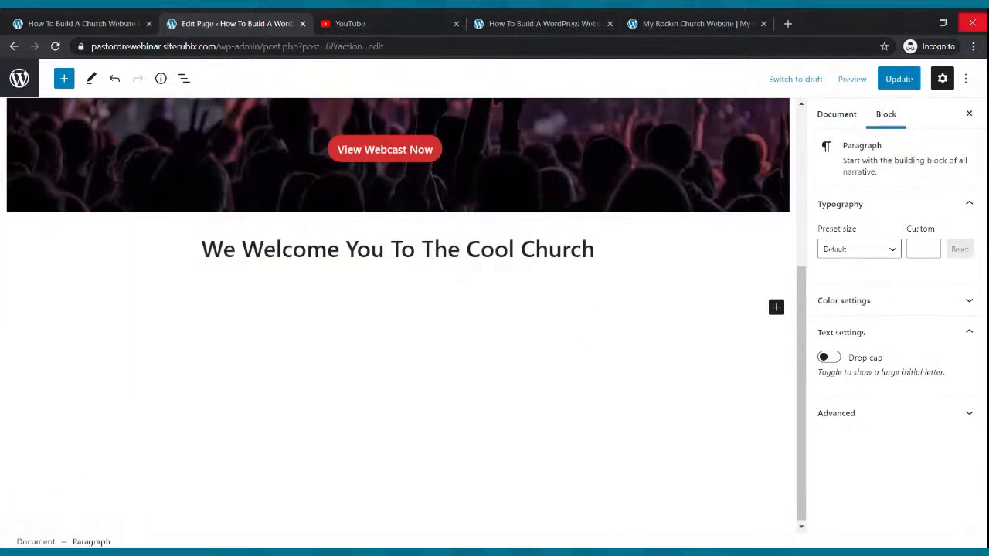
Add the centered subtitle 'The Church That Is On The Move For God'
type("The Church That Is On The Move For God")
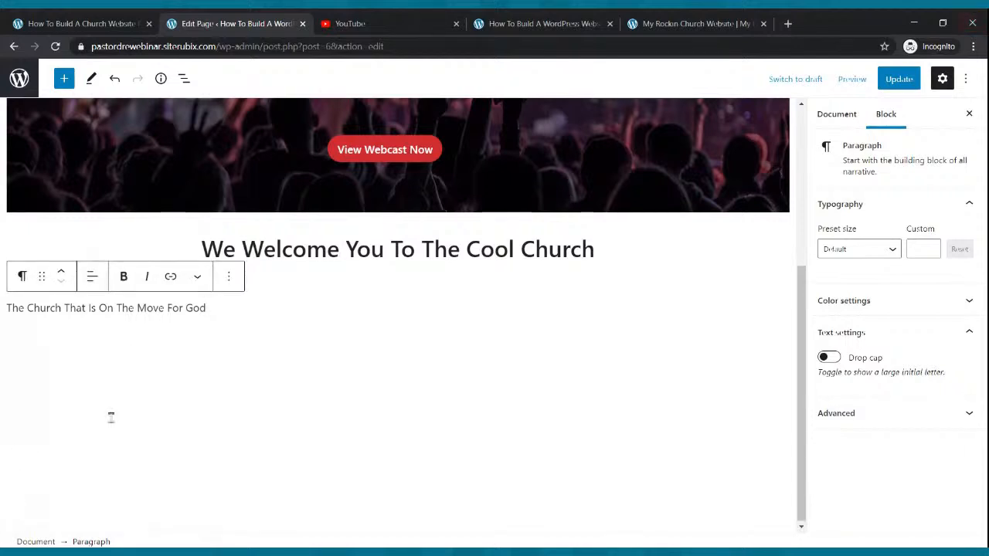
left_click(113, 305)
left_click(91, 276)
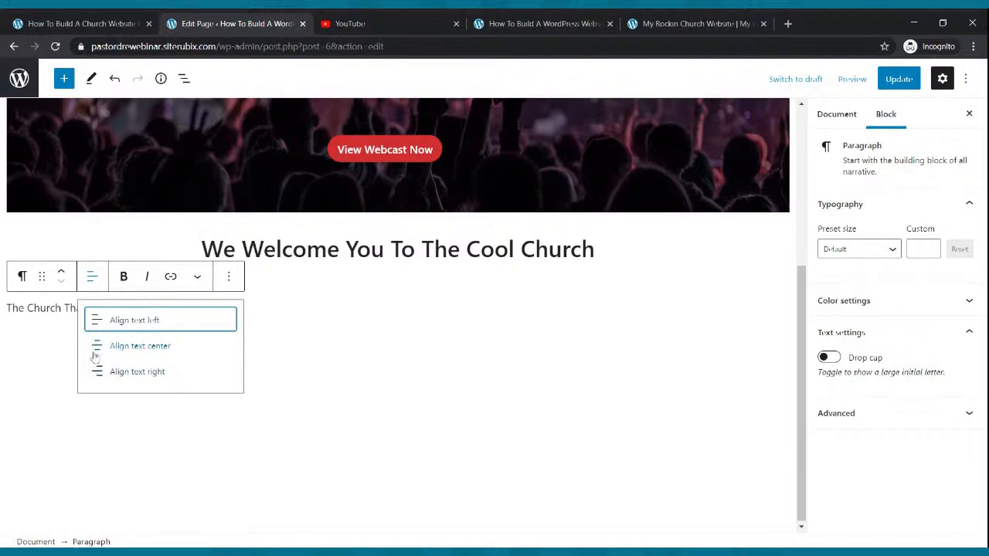
left_click(103, 345)
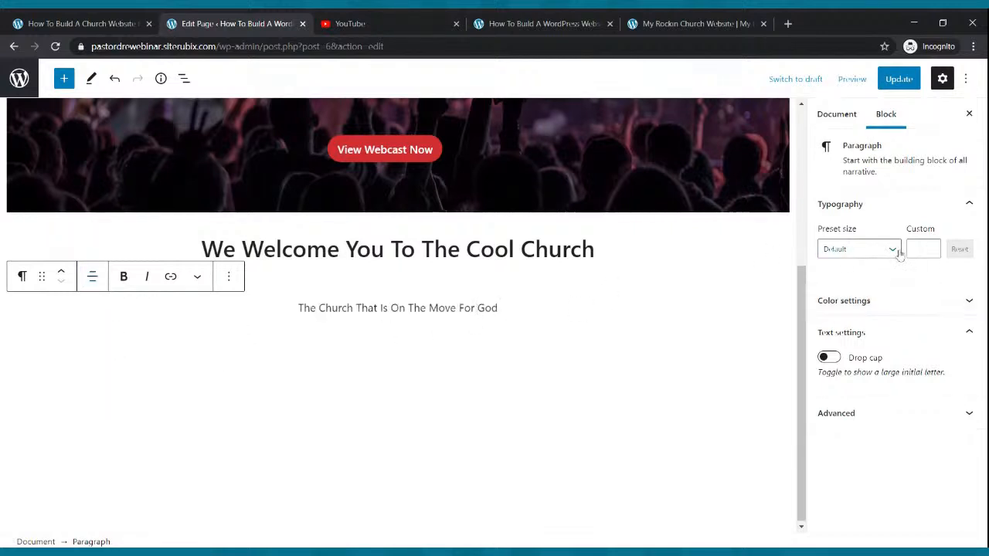
Set the subtitle text size to 25 and update the page
left_click(892, 249)
left_click(853, 337)
left_click(883, 252)
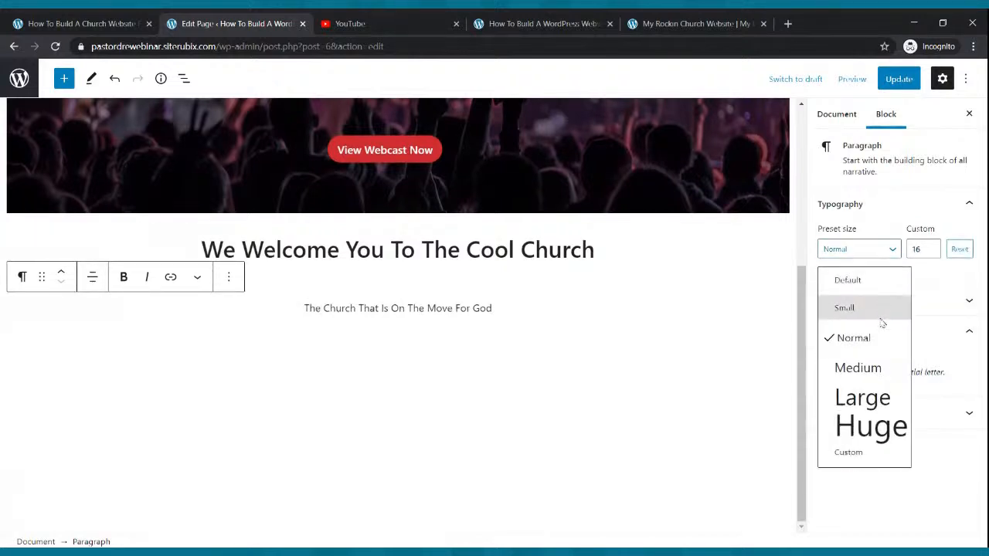
left_click(881, 367)
left_click(880, 250)
left_click(862, 396)
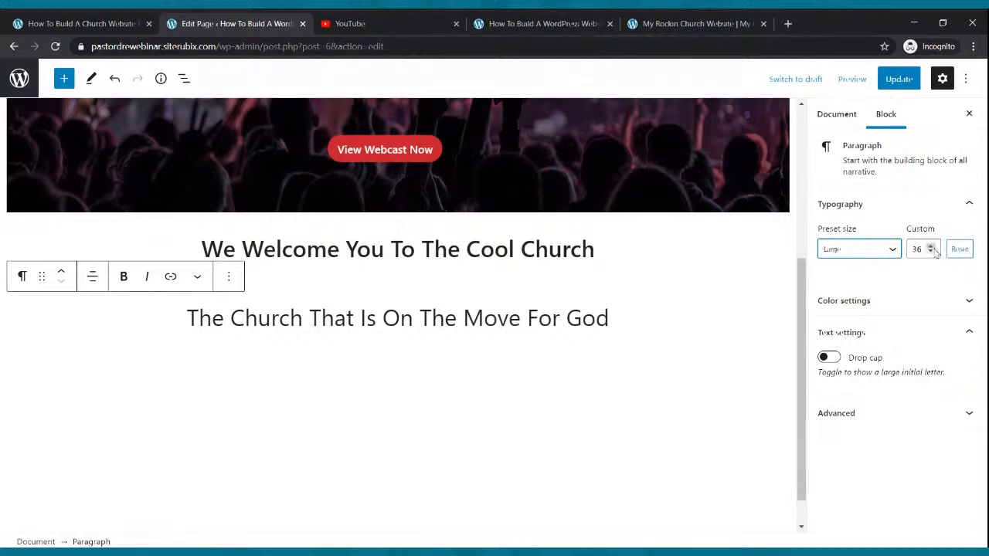
left_click(931, 252)
left_click(930, 252)
left_click(931, 252)
left_click(888, 83)
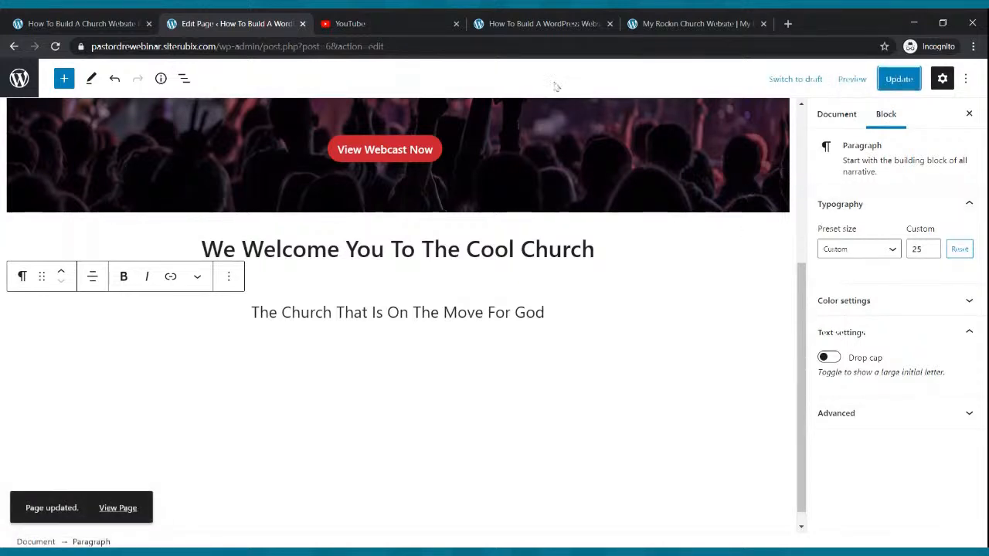
left_click(546, 24)
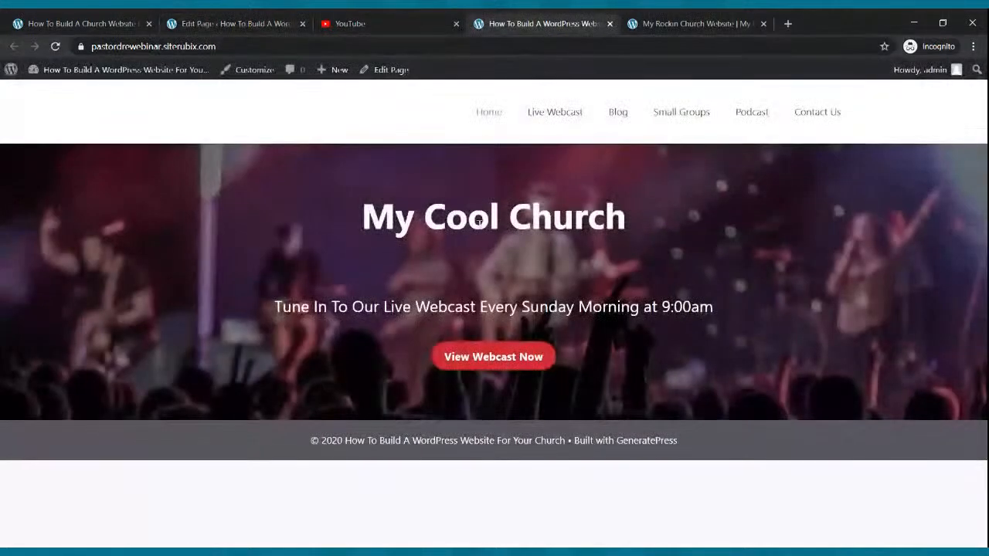
Review the reloaded live page and the reference church site, then return to the editor
left_click(70, 71)
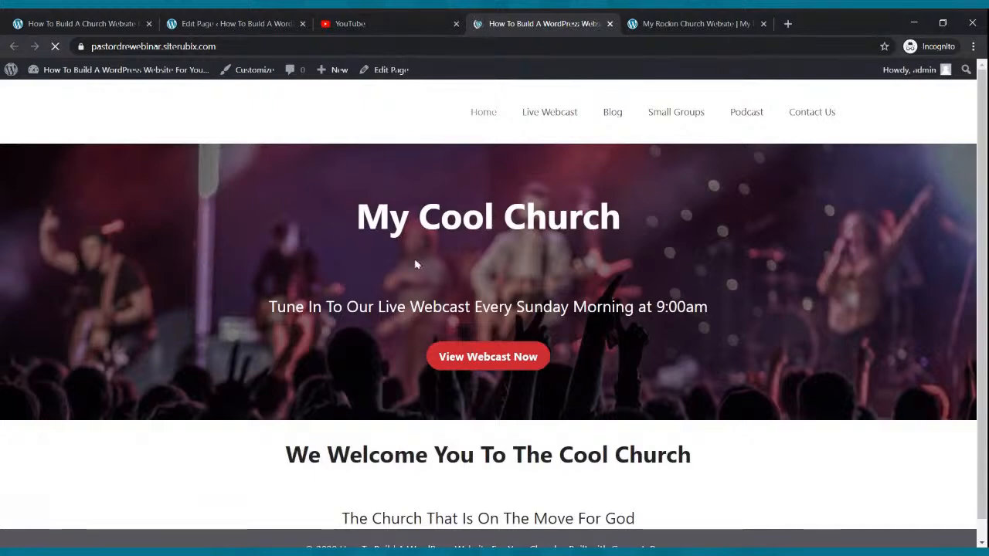
scroll(419, 260, "down", 1)
scroll(419, 260, "up", 1)
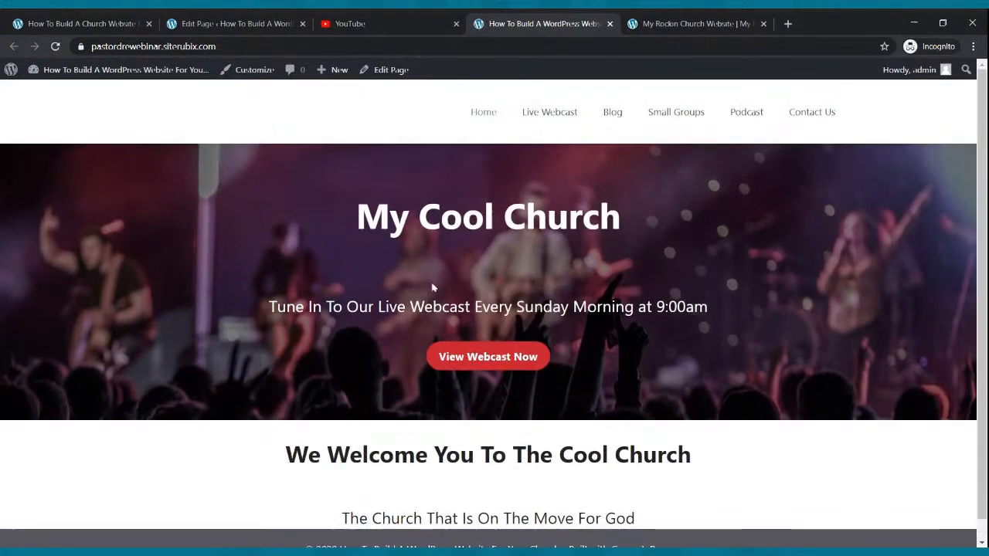
scroll(424, 280, "down", 1)
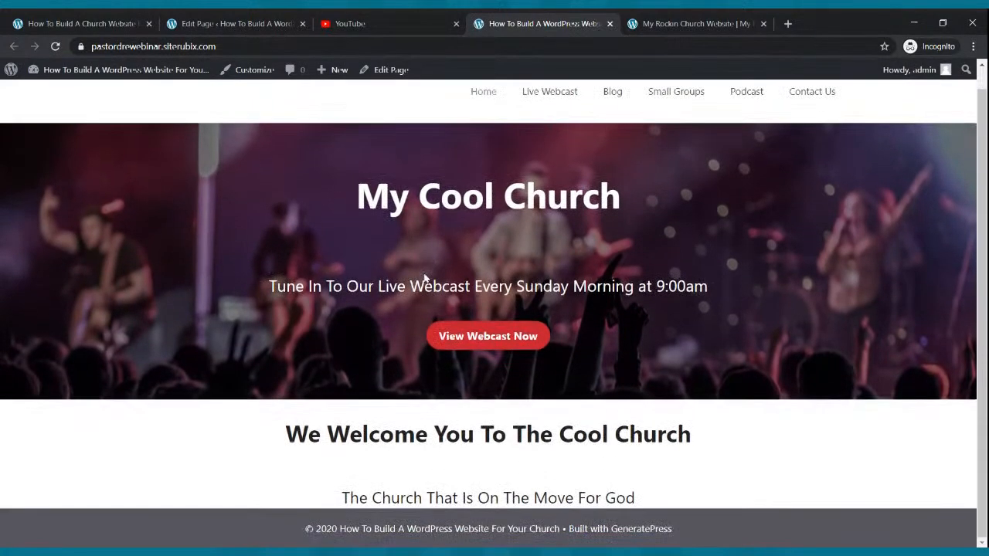
scroll(423, 279, "up", 1)
left_click(664, 24)
scroll(426, 355, "down", 2)
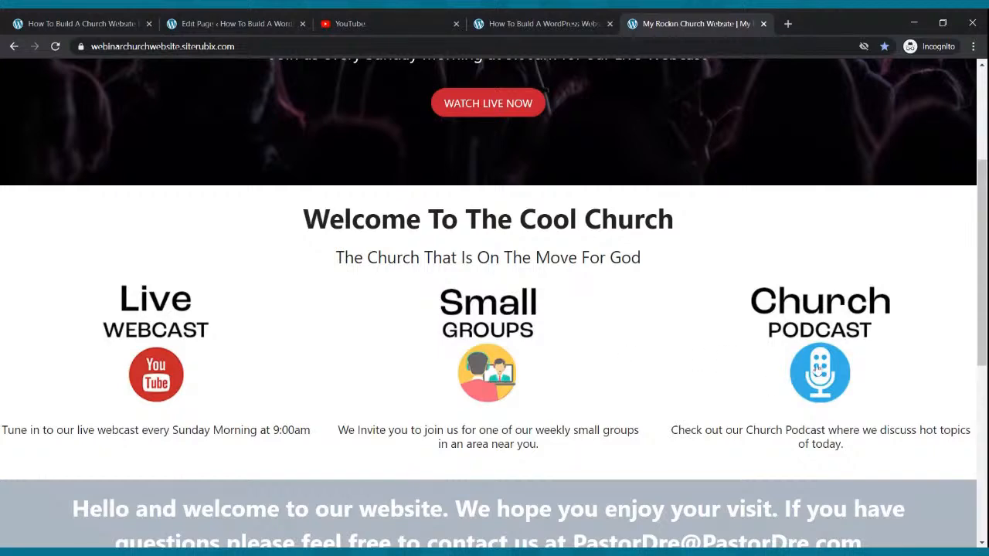
left_click(202, 23)
left_click(451, 352)
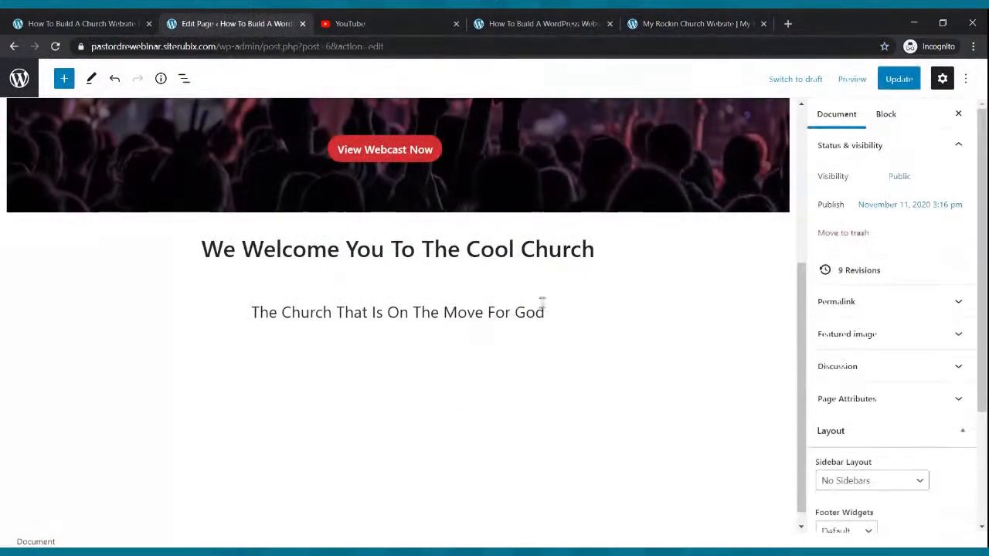
Add a 33/33/33 three-column Columns block below the subtitle and update the page
left_click(577, 312)
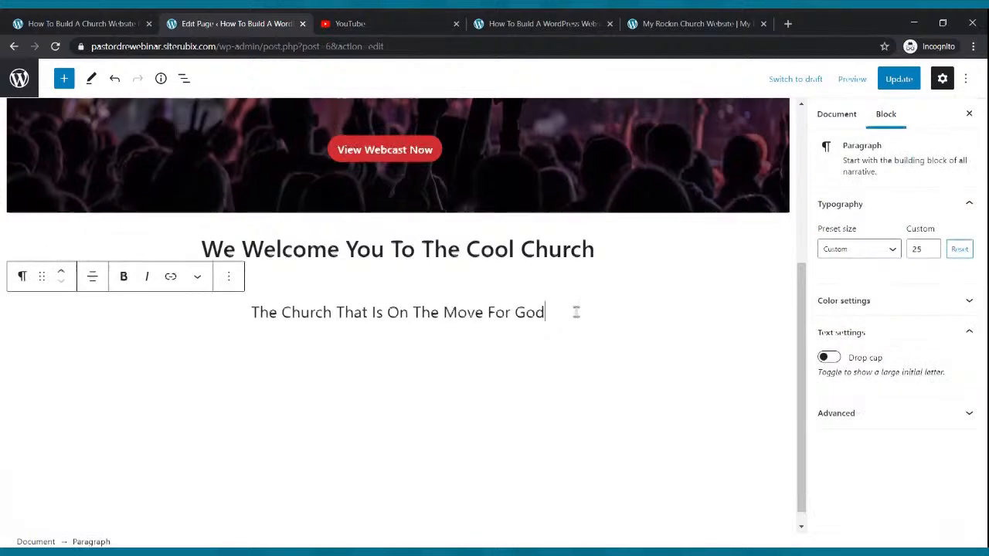
key("Return")
left_click(62, 79)
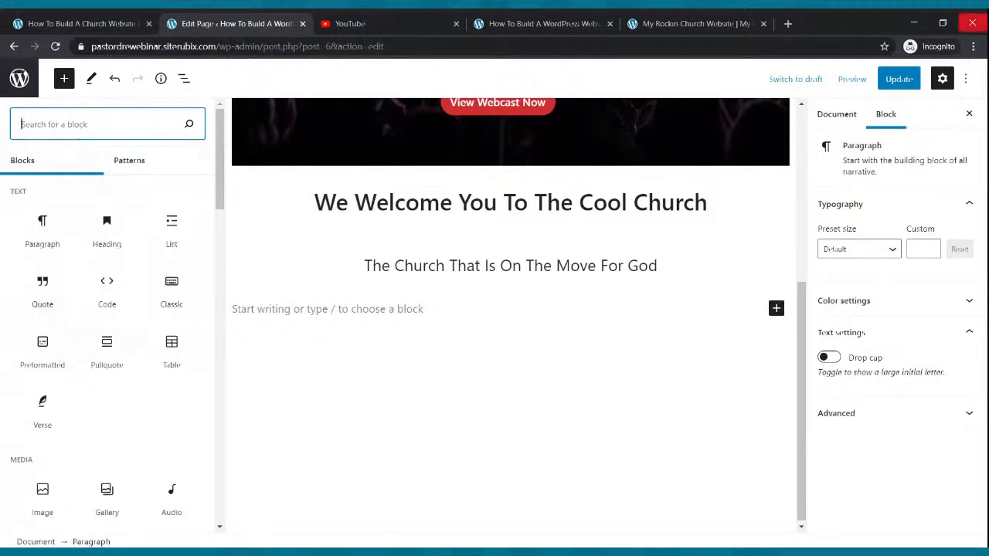
type("columns")
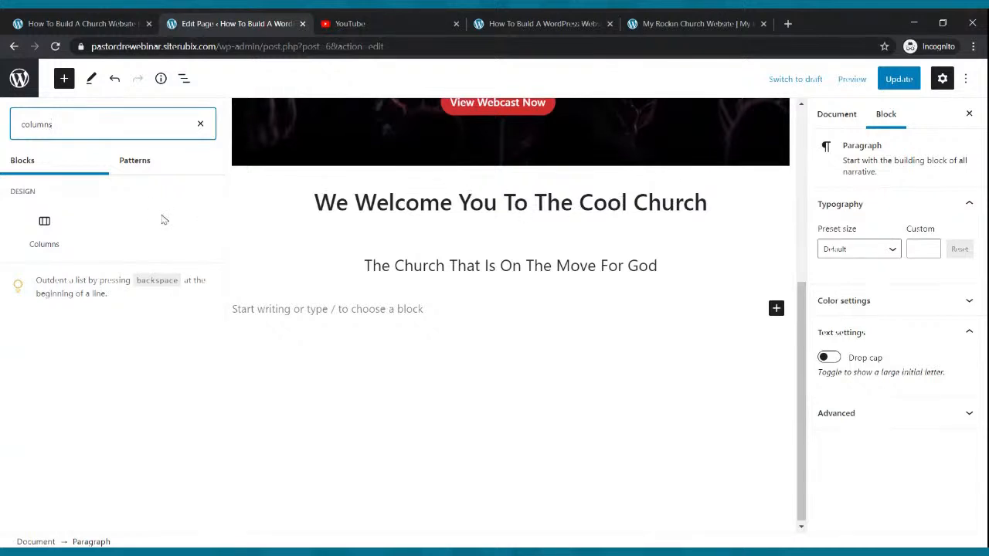
left_click(44, 231)
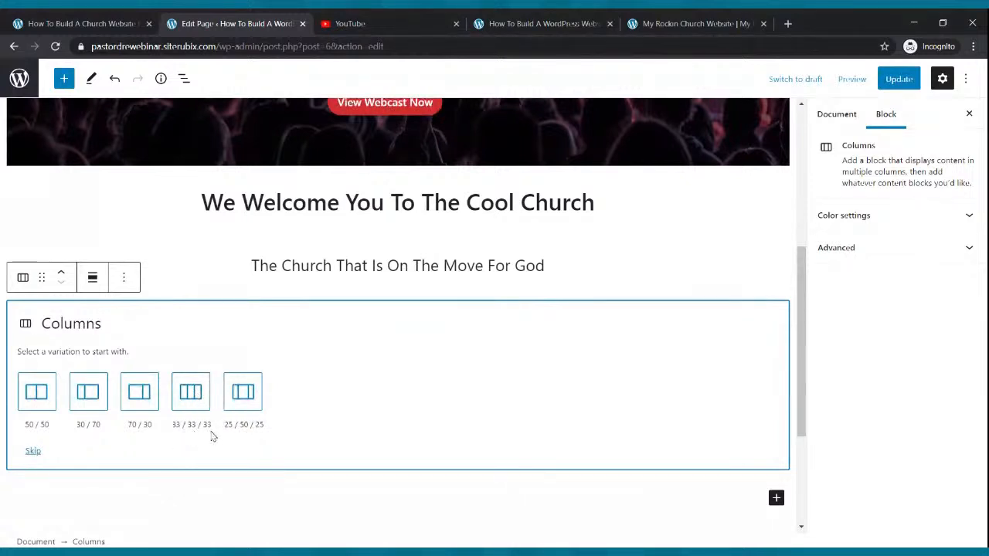
left_click(195, 396)
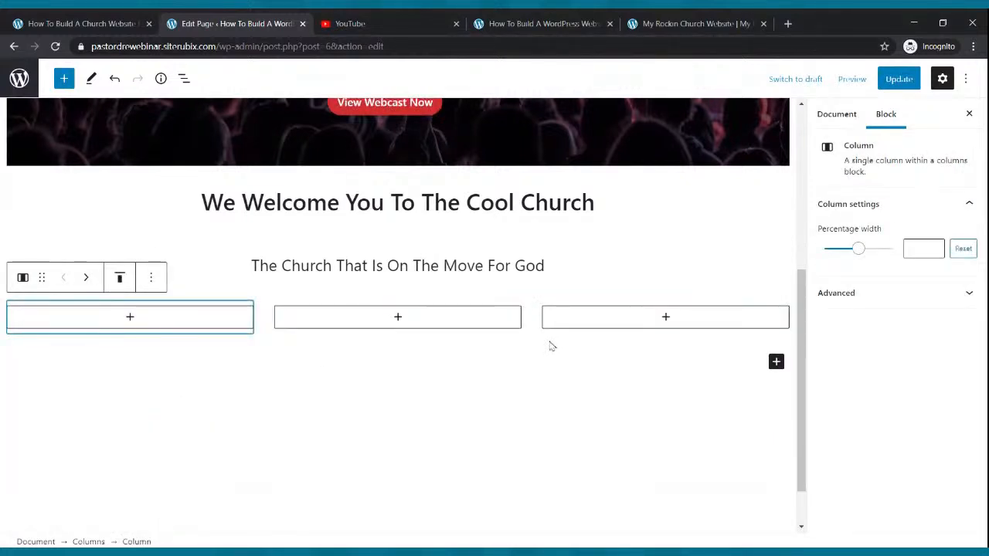
left_click(898, 79)
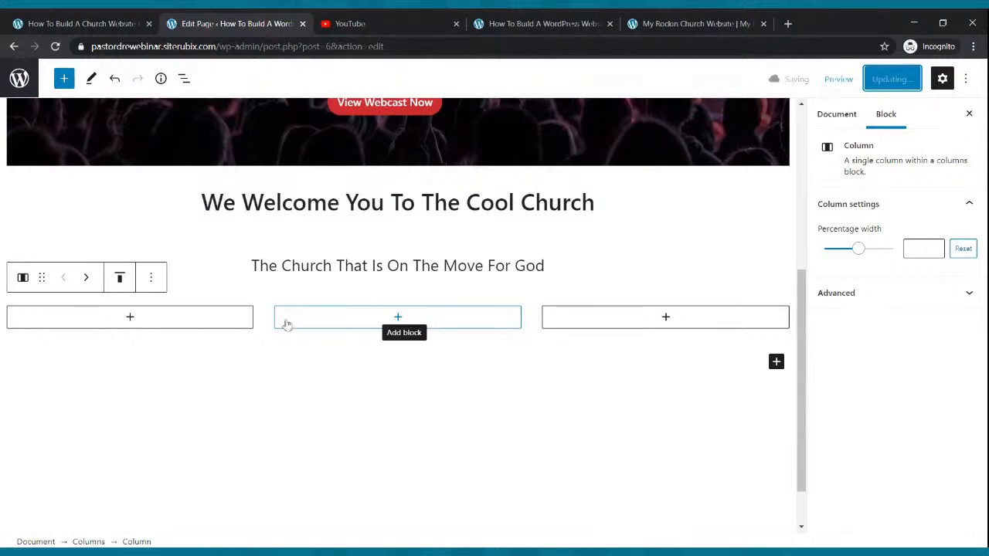
Insert an Image block into the first column and start an upload from the computer
left_click(130, 316)
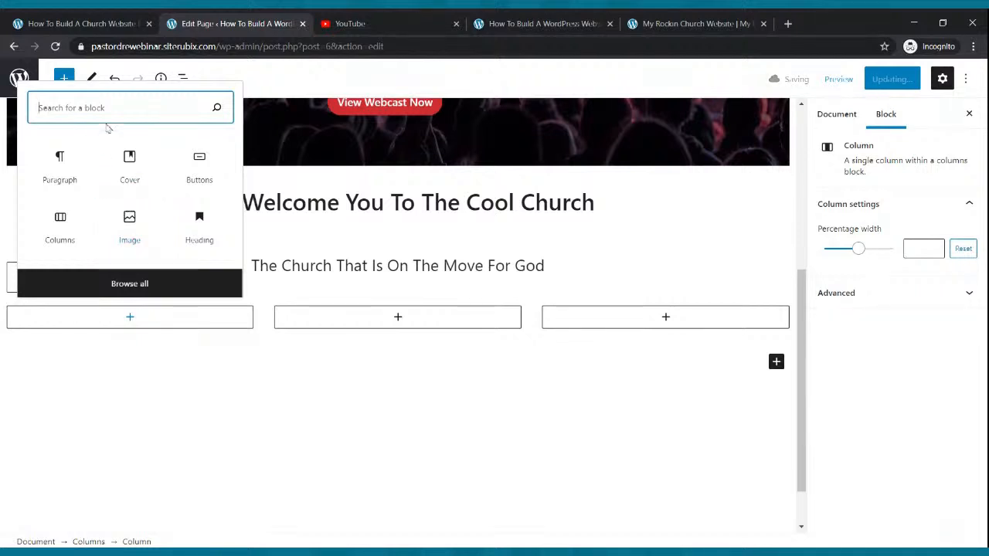
type("image")
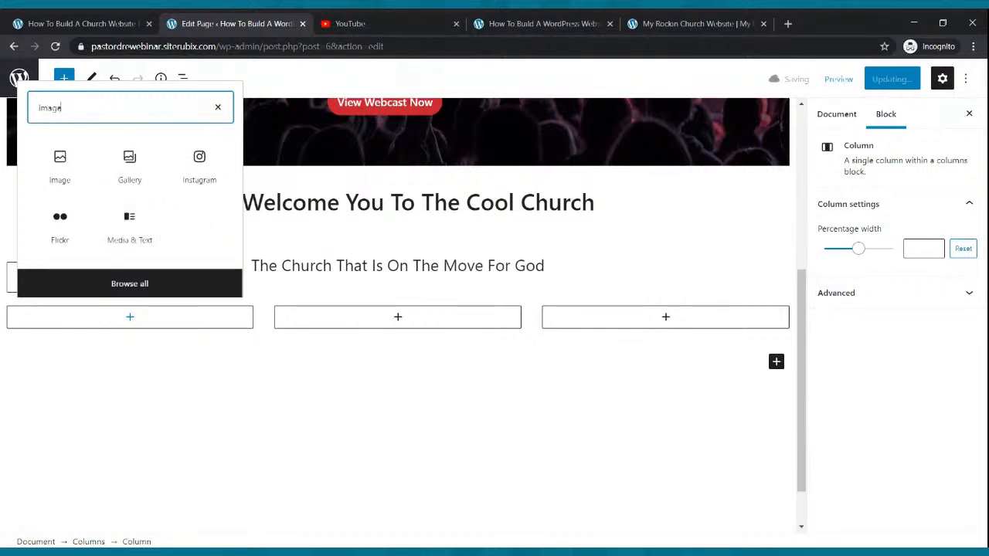
left_click(59, 160)
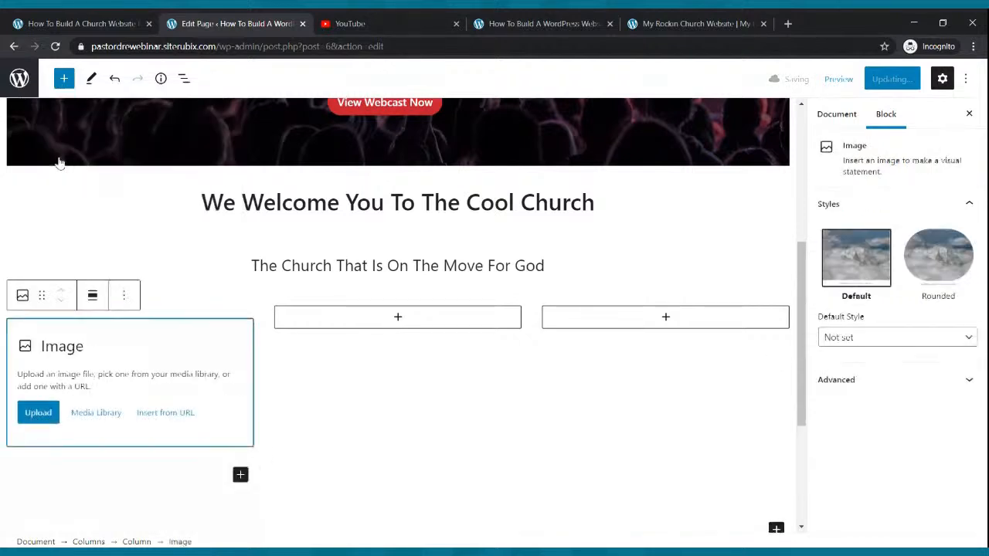
left_click(47, 415)
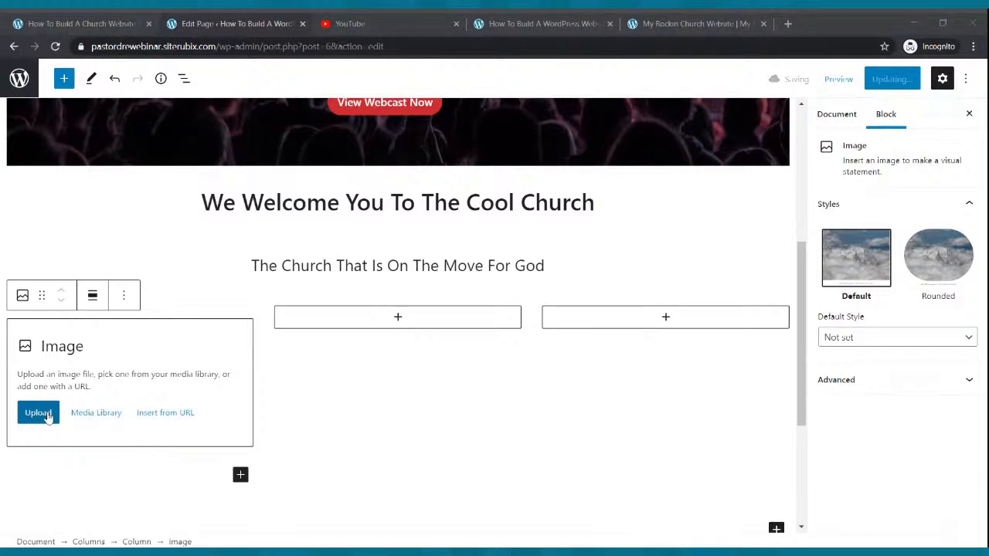
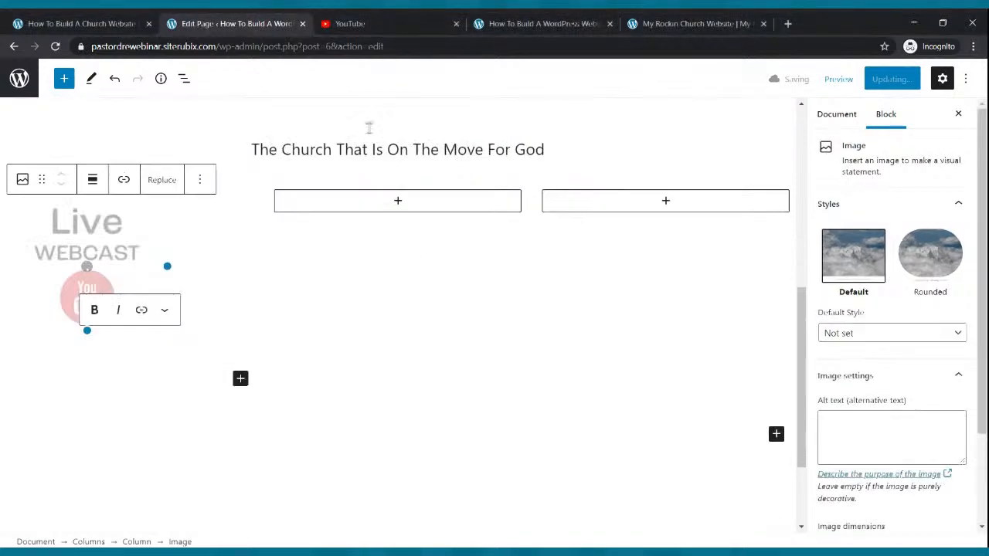
Upload the Church Podcast image into an Image block in the middle column
left_click(398, 201)
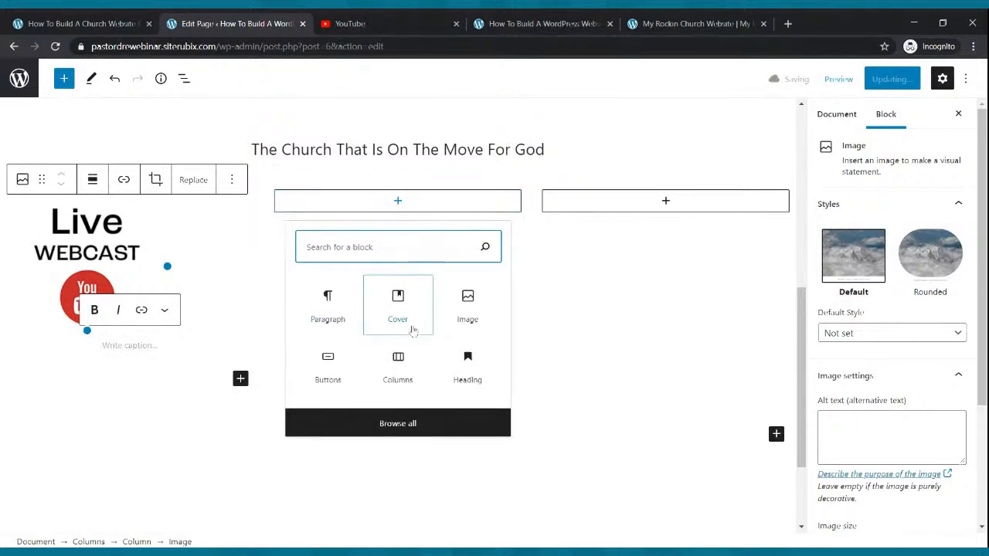
left_click(469, 307)
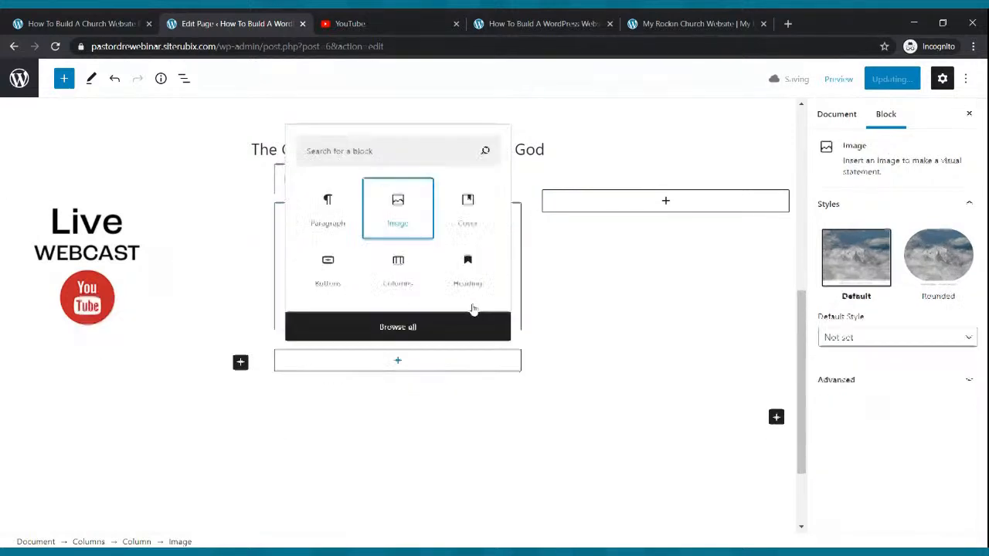
left_click(306, 298)
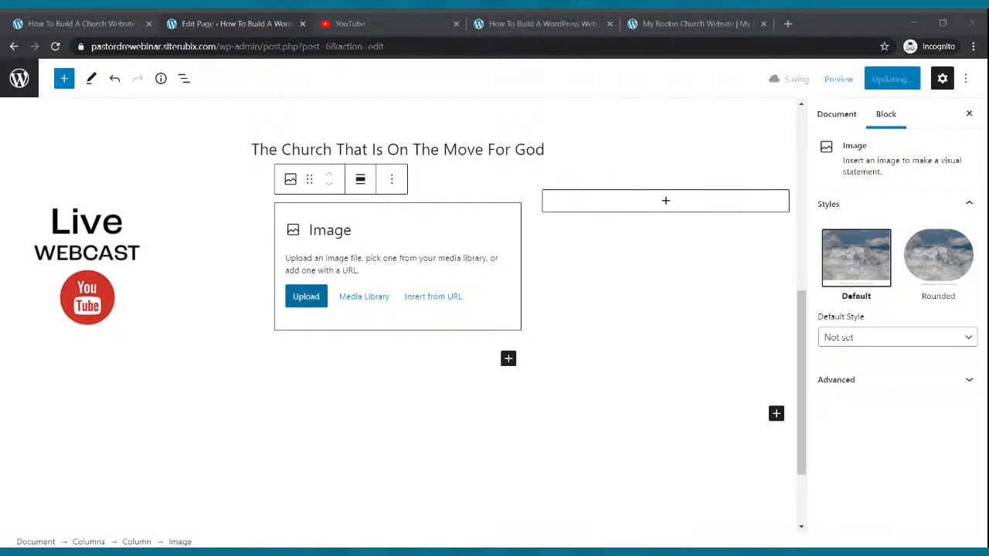
double_click(455, 259)
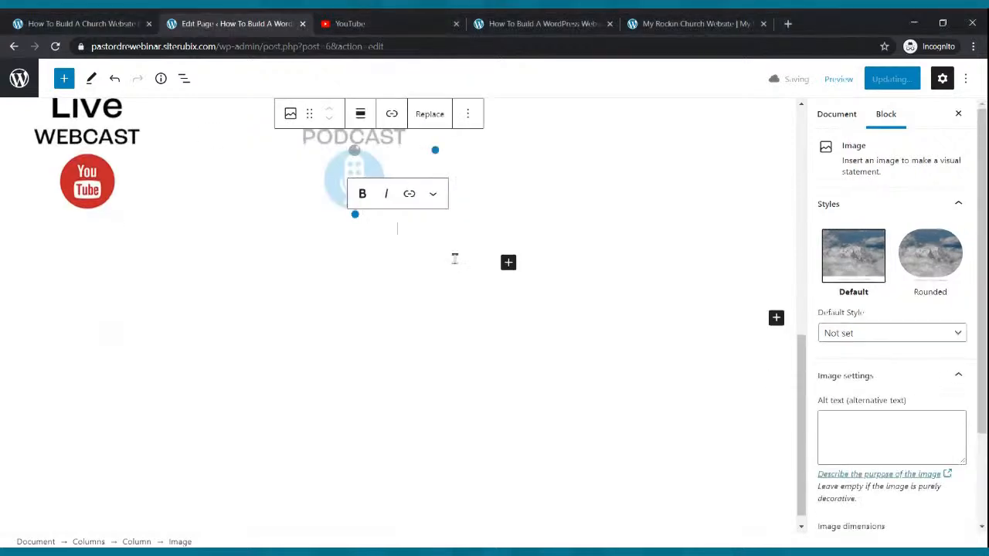
scroll(512, 349, "up", 2)
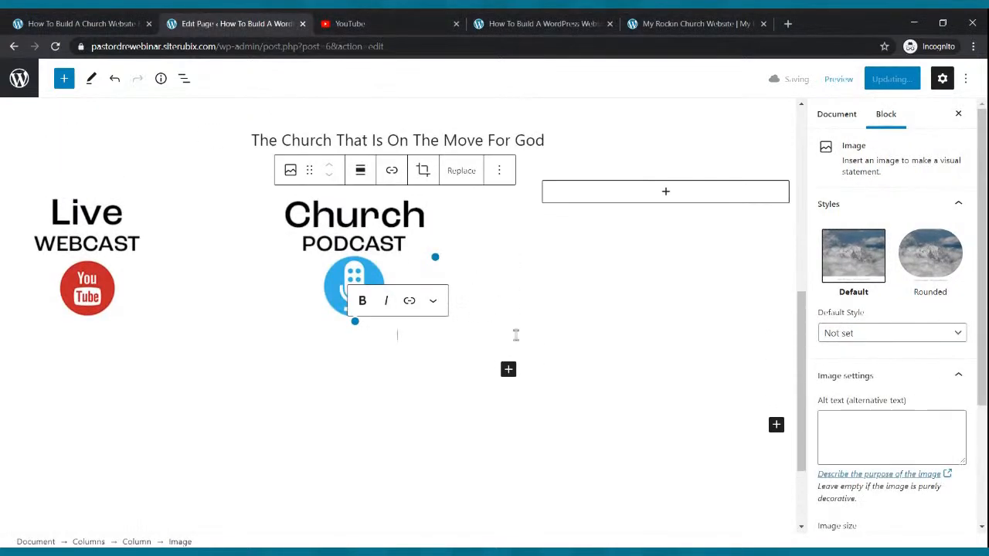
Upload the Small Groups image into an Image block in the right column
left_click(665, 193)
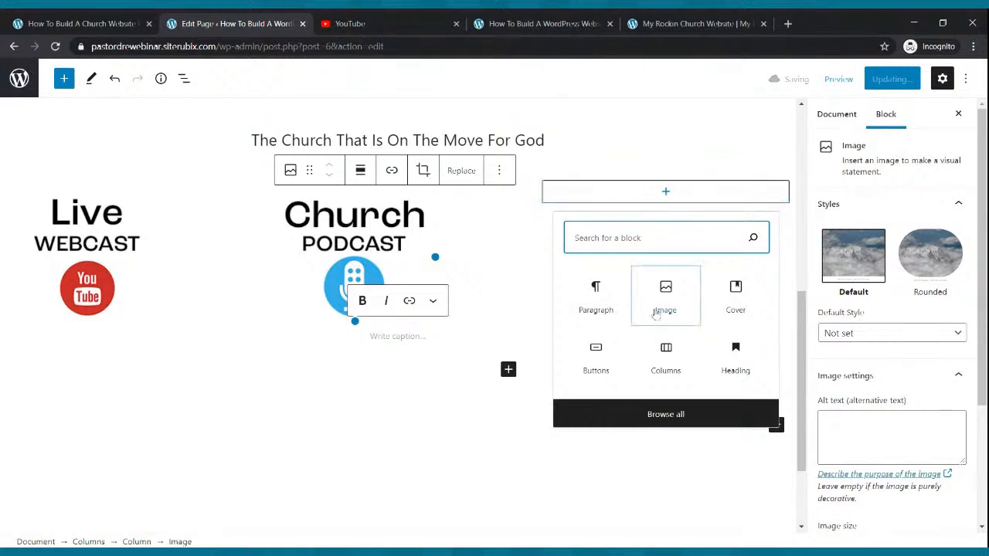
left_click(660, 305)
left_click(575, 290)
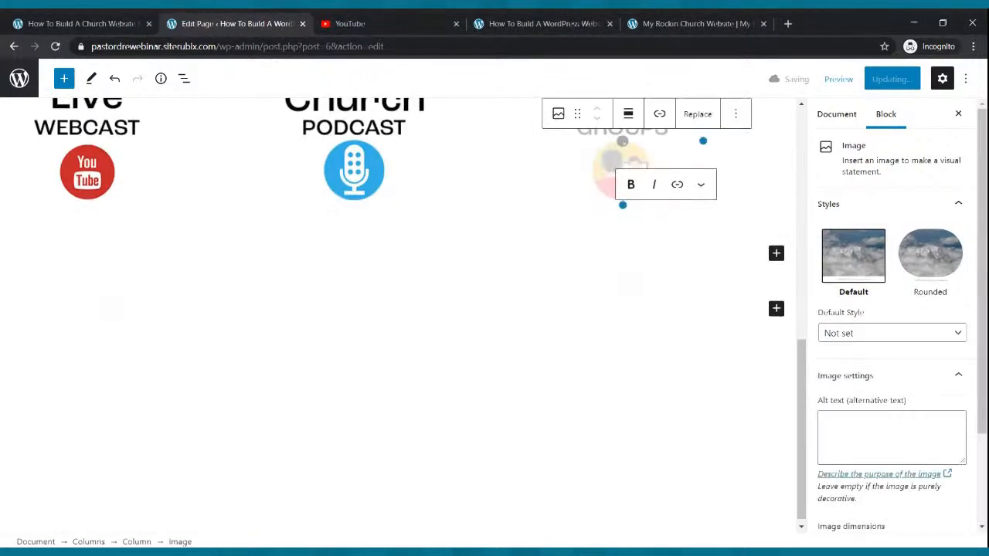
scroll(381, 301, "up", 3)
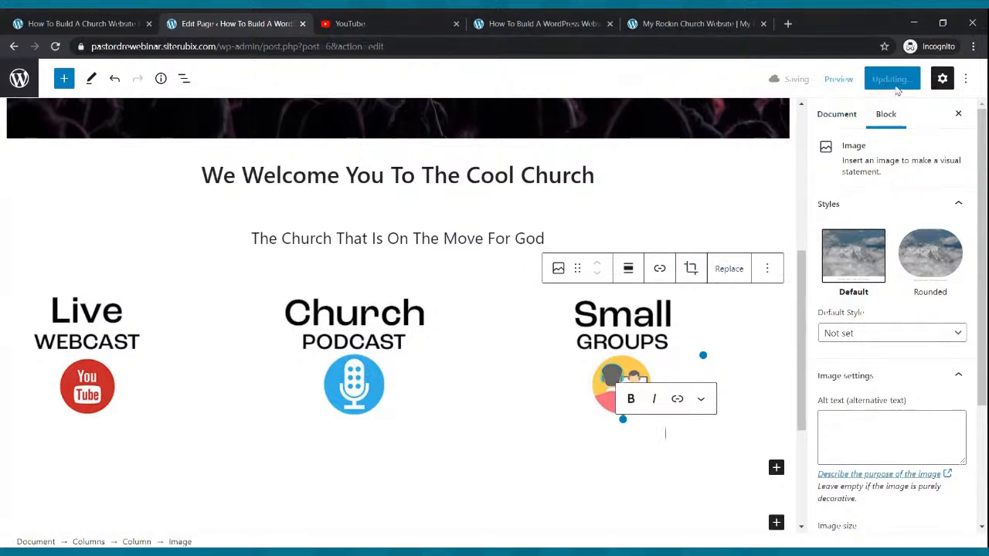
Centre the Live Webcast and Church Podcast images in their columns
left_click(588, 365)
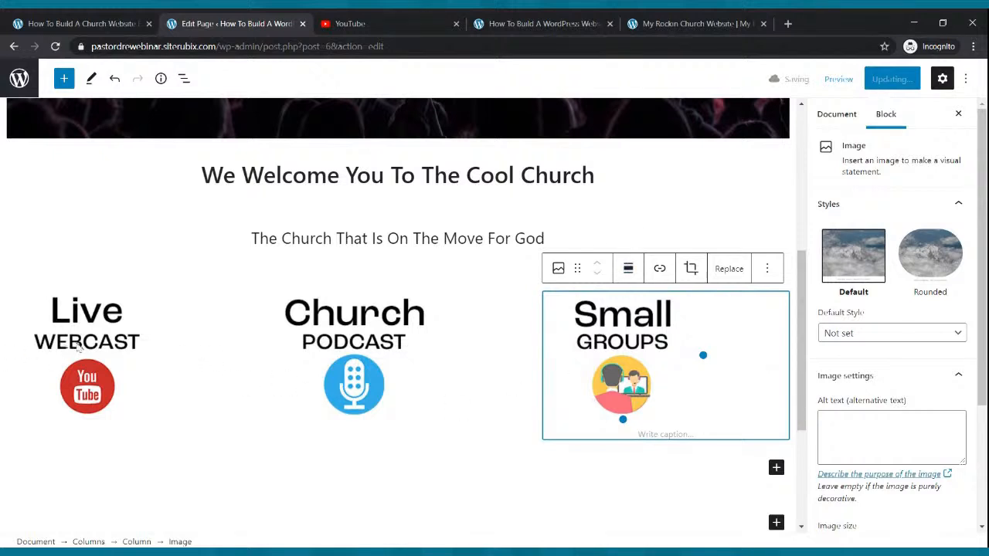
left_click(99, 343)
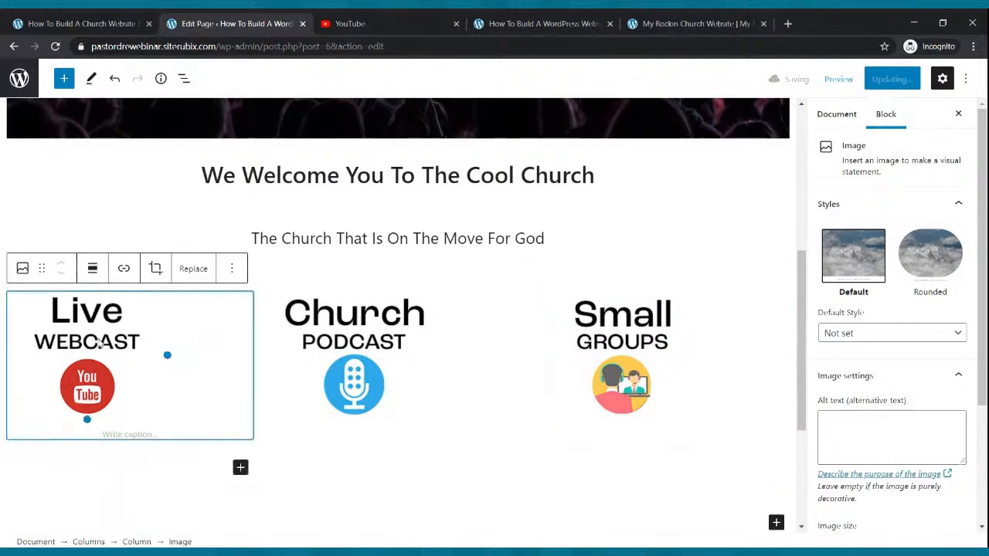
left_click(92, 270)
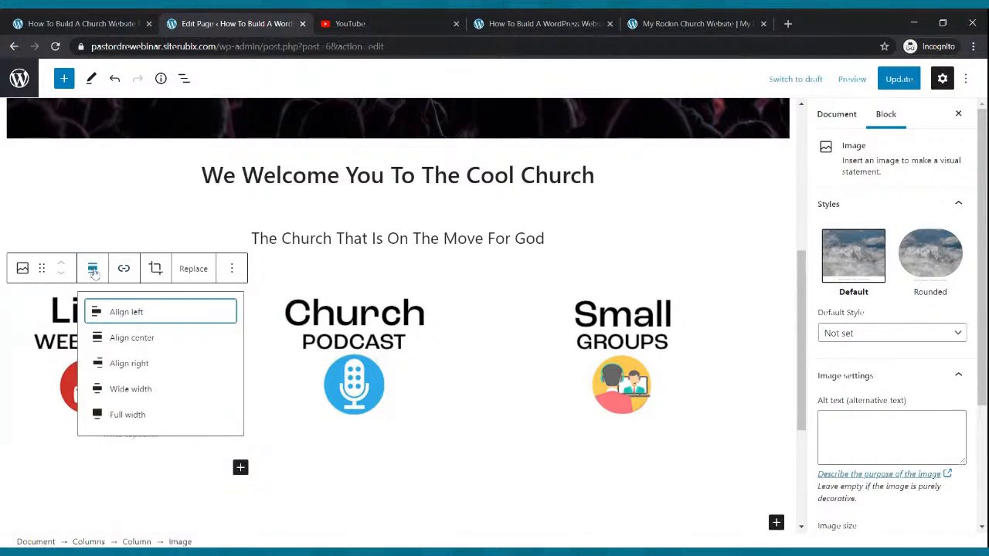
left_click(139, 337)
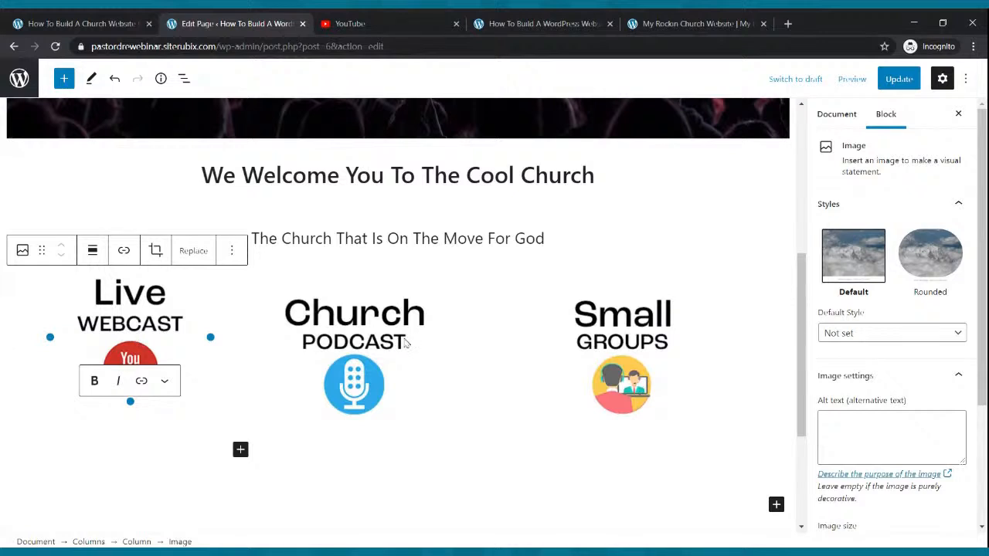
left_click(381, 328)
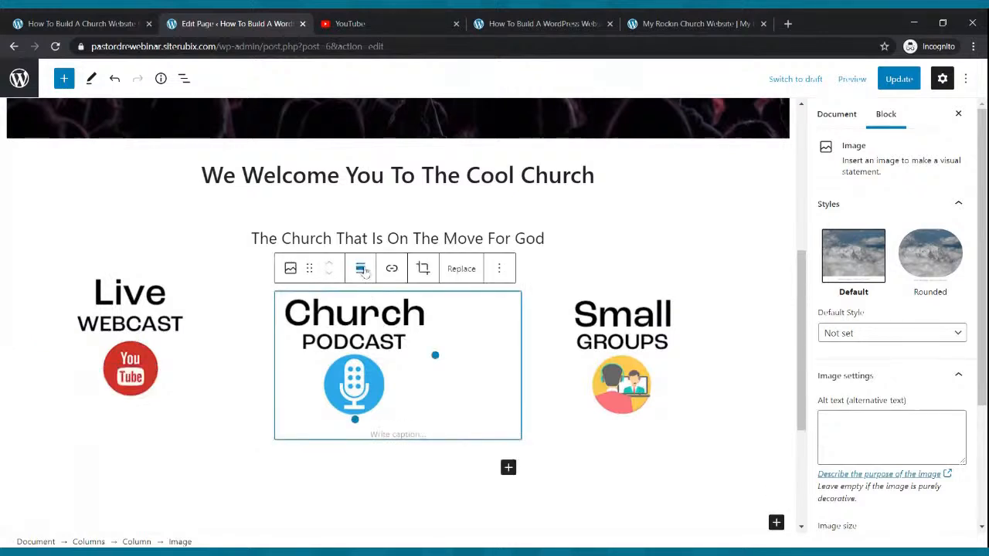
left_click(361, 268)
left_click(398, 338)
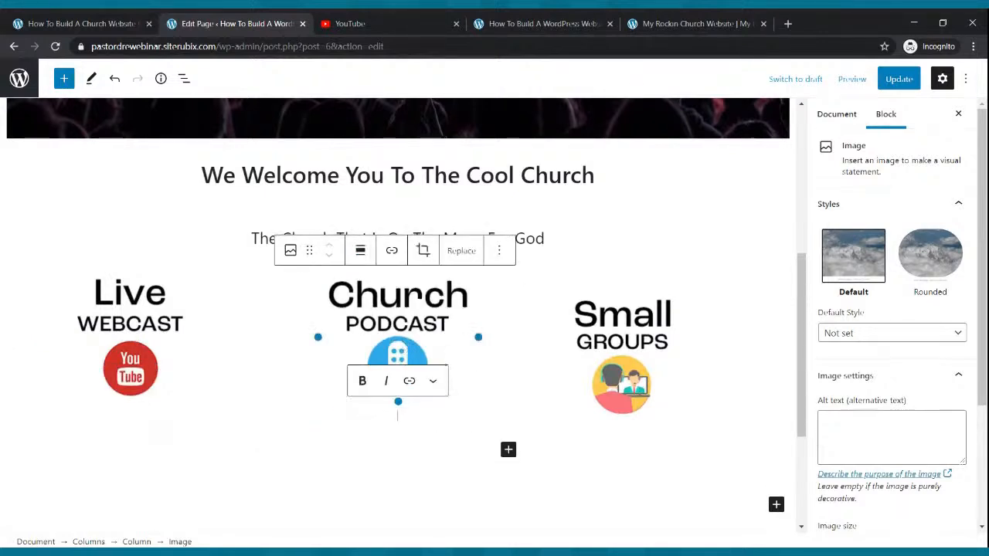
Centre the Small Groups image, save the page, and view the live homepage
left_click(602, 349)
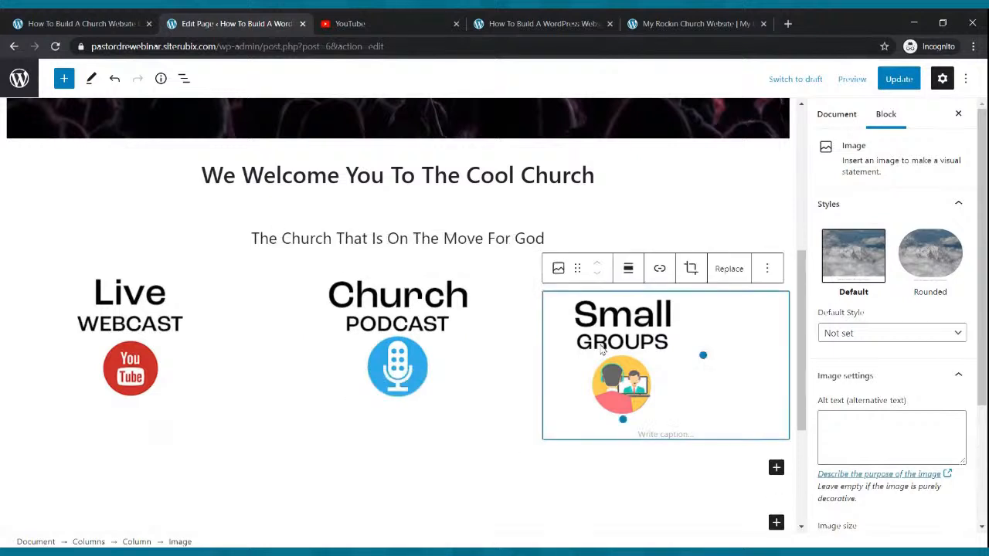
left_click(628, 270)
left_click(643, 340)
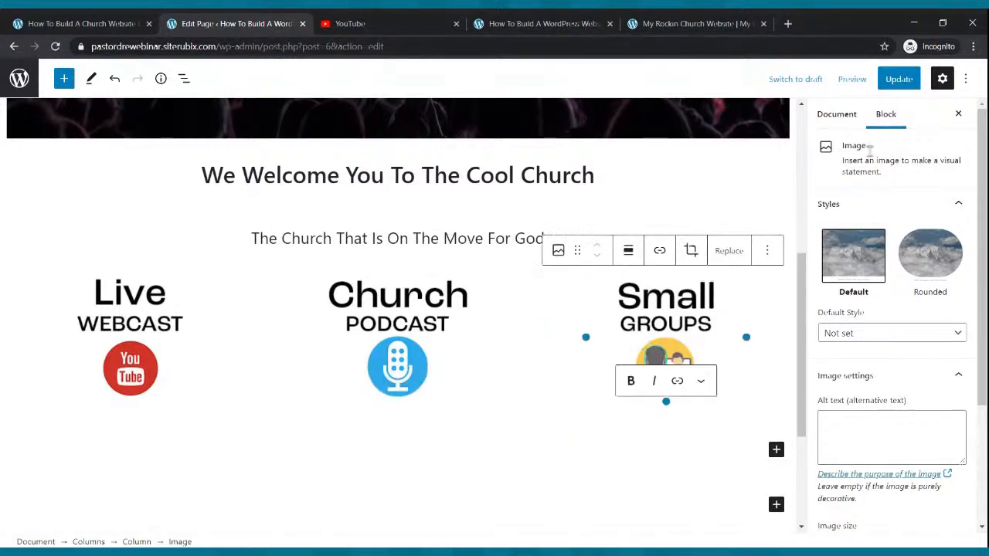
key("ctrl+s")
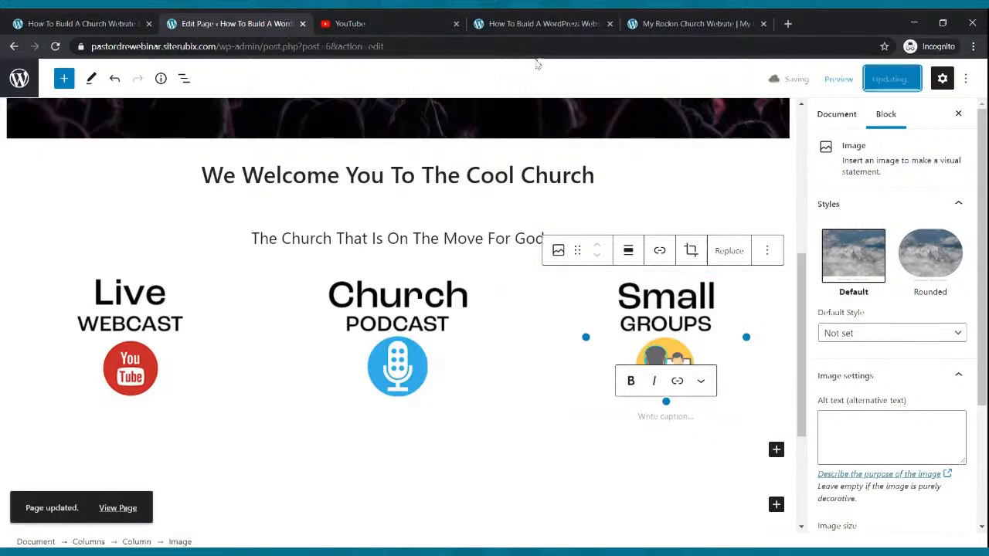
left_click(530, 28)
left_click(494, 117)
left_click(55, 46)
scroll(531, 169, "down", 3)
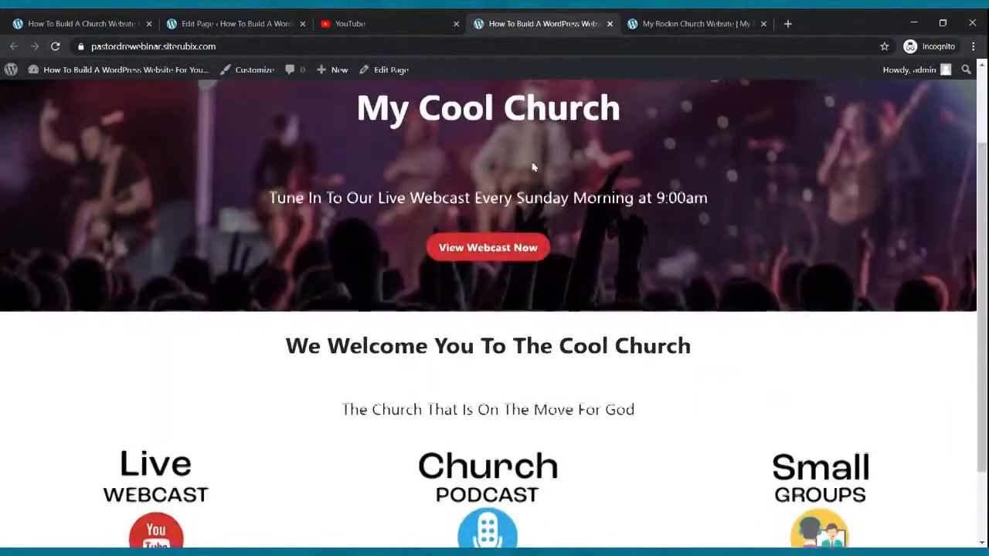
scroll(532, 168, "up", 3)
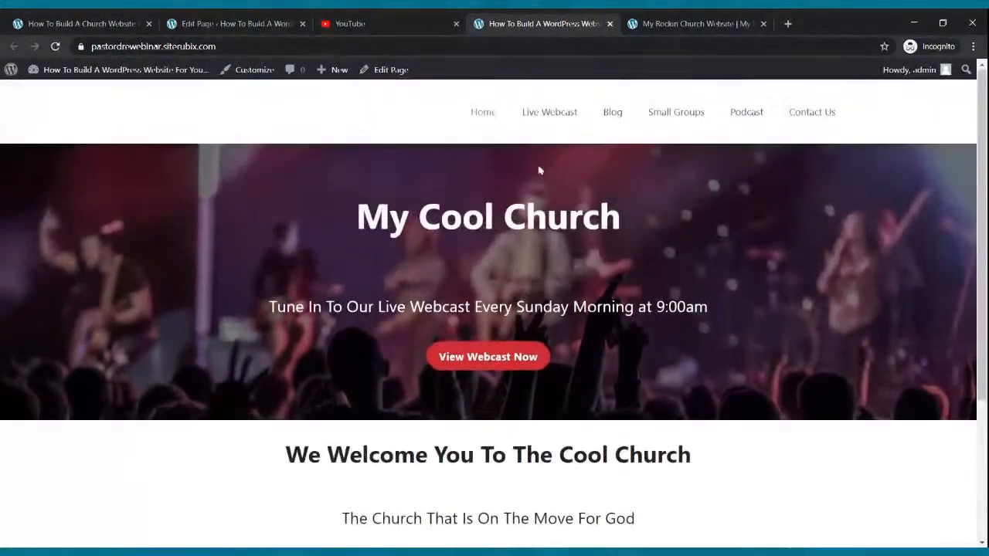
left_click(672, 20)
scroll(644, 219, "up", 3)
scroll(644, 218, "down", 6)
scroll(644, 214, "down", 1)
scroll(645, 214, "up", 5)
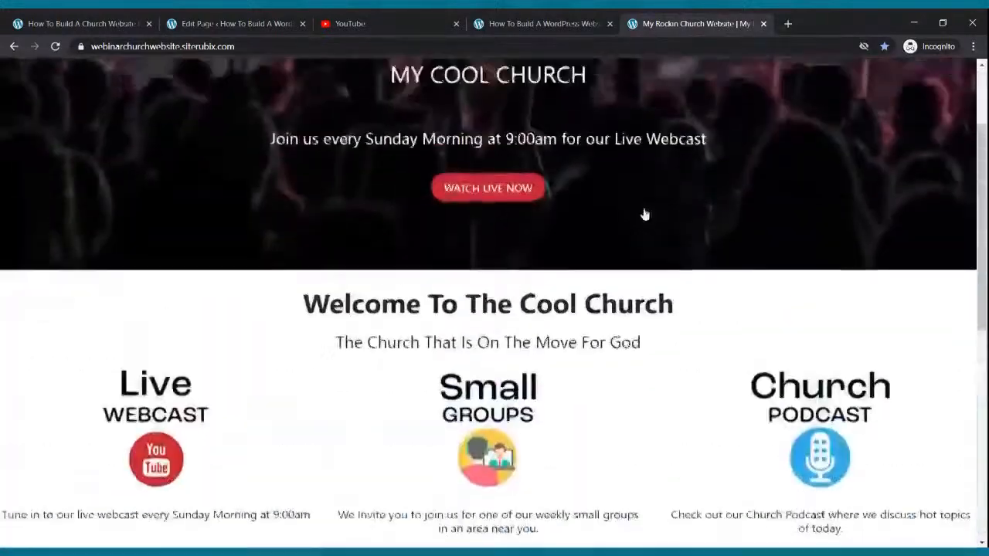
scroll(646, 214, "down", 3)
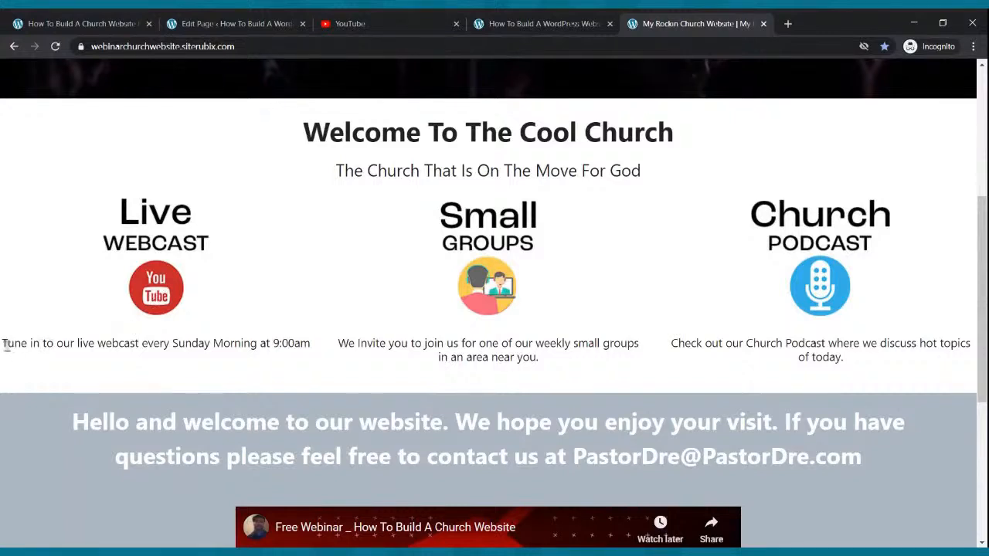
left_click_drag(4, 347, 311, 362)
key("ctrl+c")
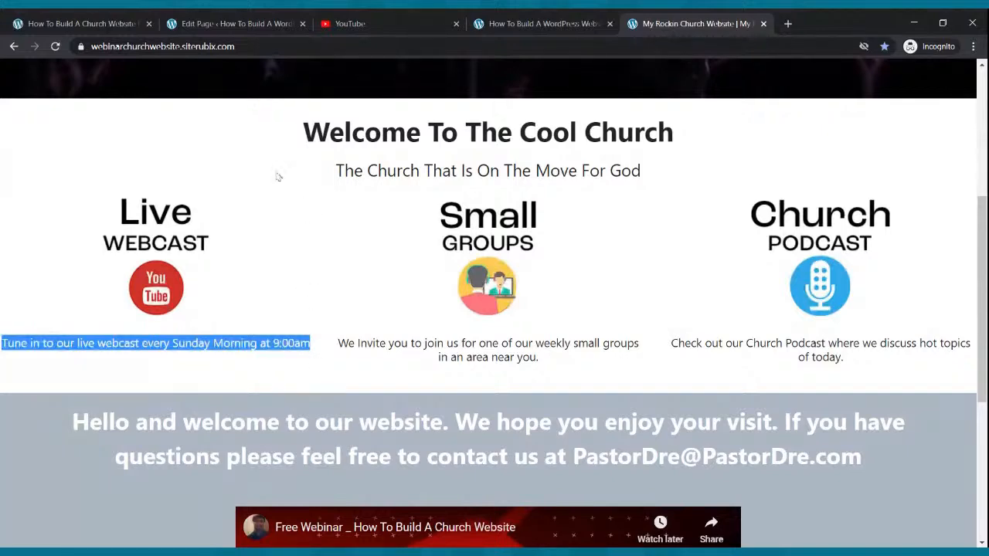
left_click(212, 29)
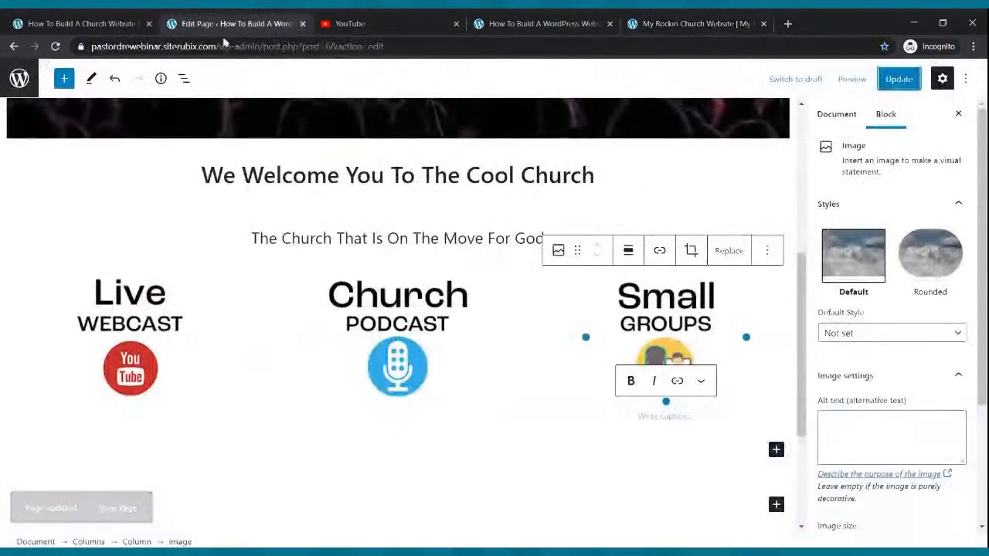
Paste the Sunday 9:00am webcast note as a centred paragraph under the Live Webcast image
left_click(118, 348)
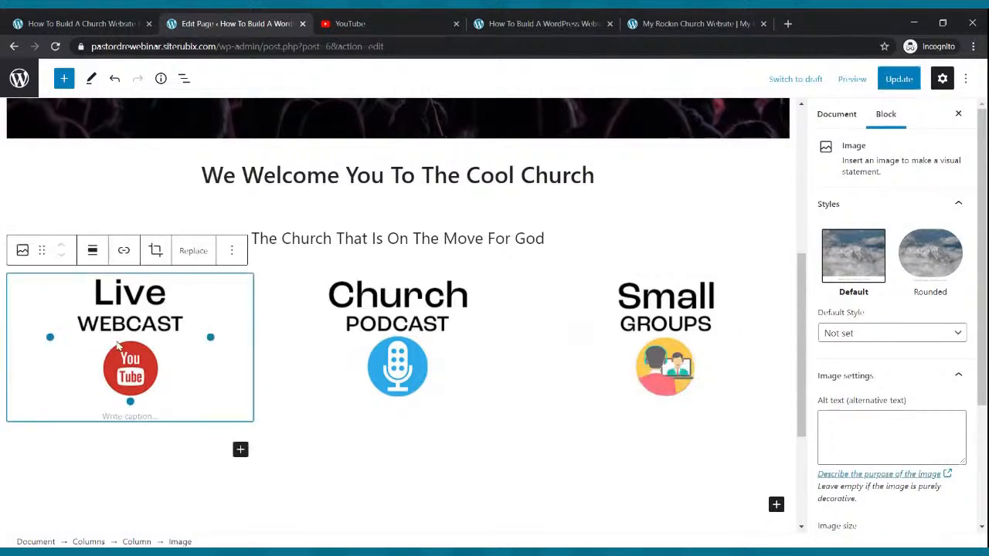
left_click(240, 454)
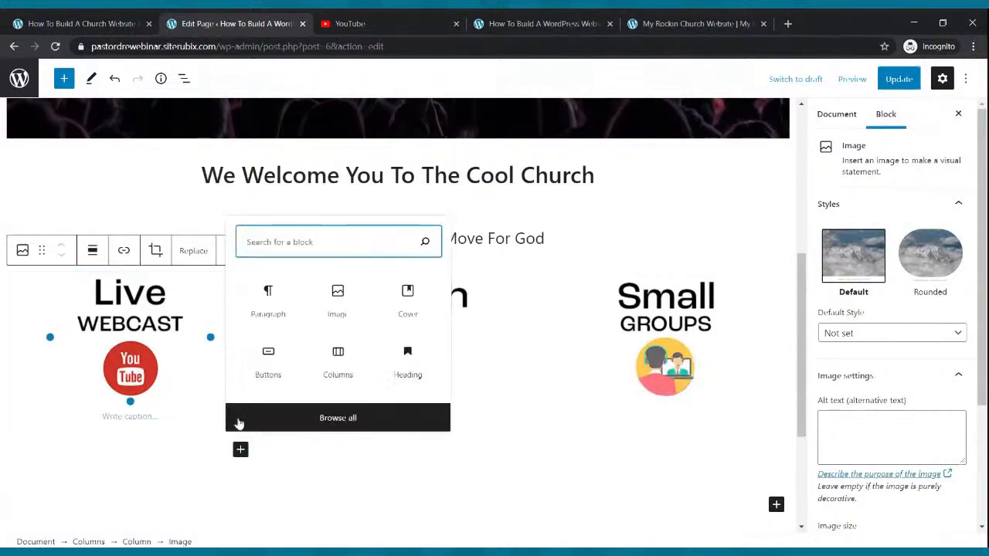
left_click(274, 316)
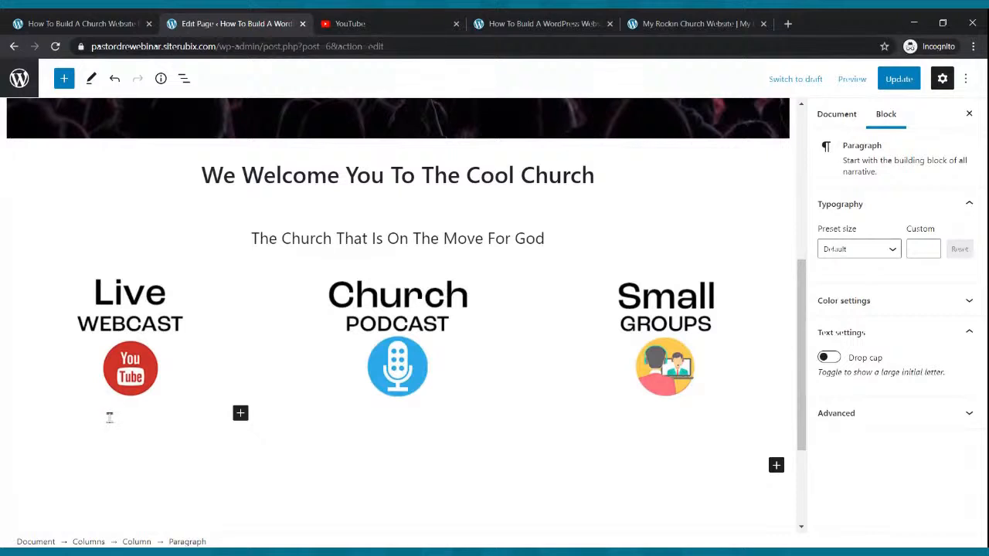
key("ctrl+v")
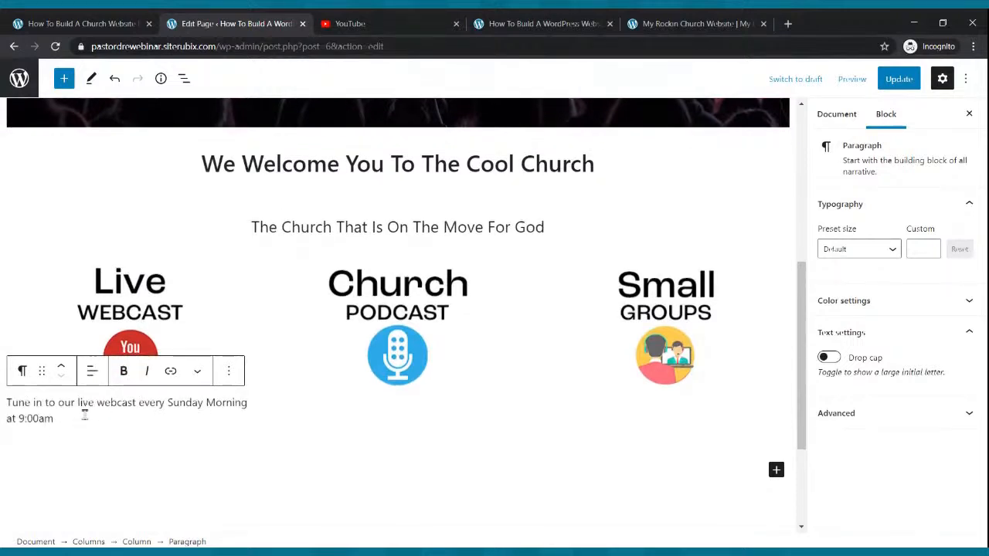
left_click(90, 373)
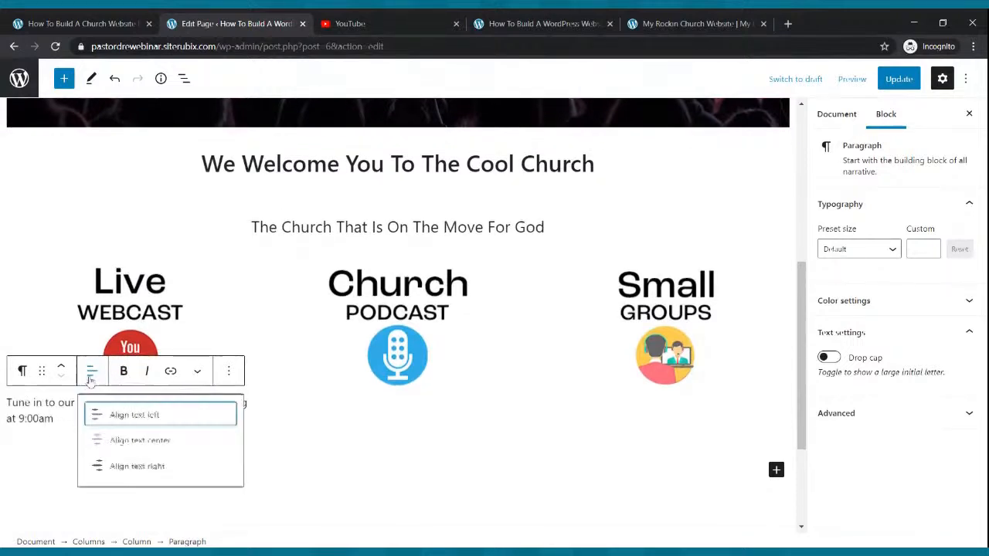
left_click(105, 442)
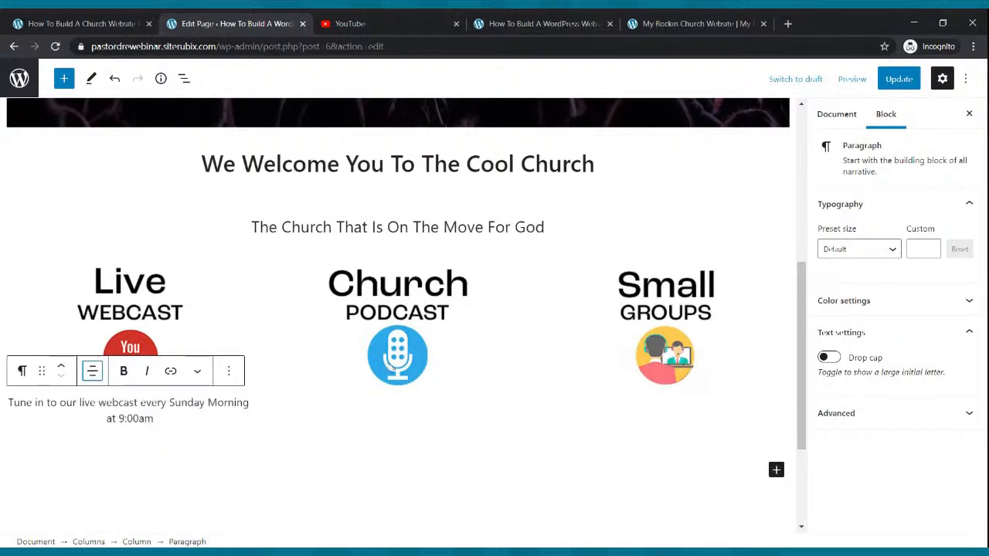
Add the centred caption 'Tune In To Our Church Podcast Where We Discuss Hot Topics' under the podcast image
left_click(401, 345)
left_click(508, 438)
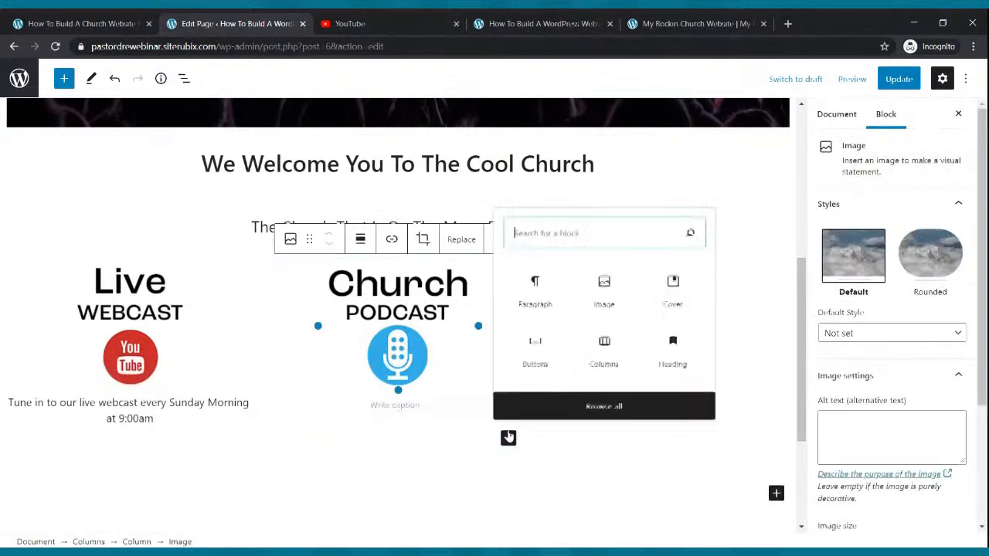
left_click(516, 304)
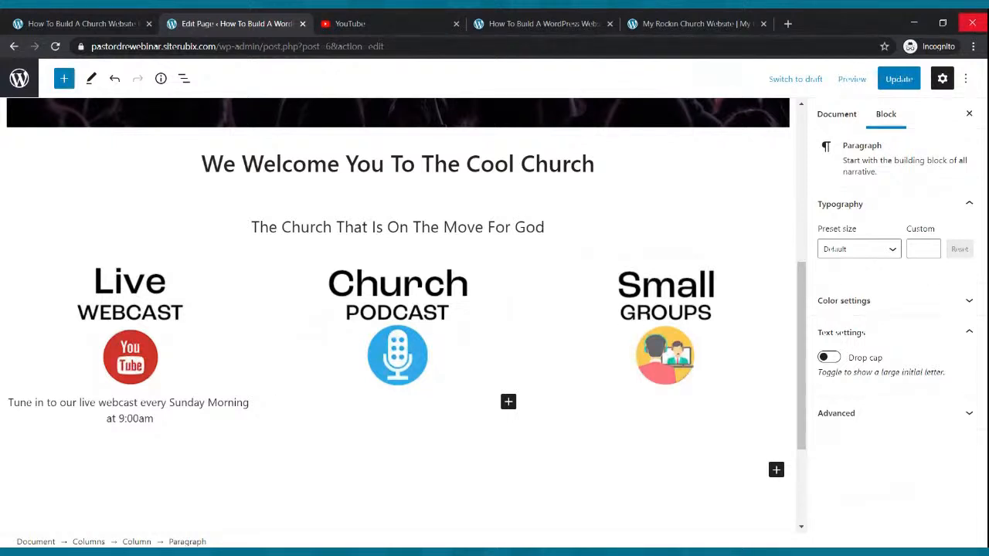
type("Tune")
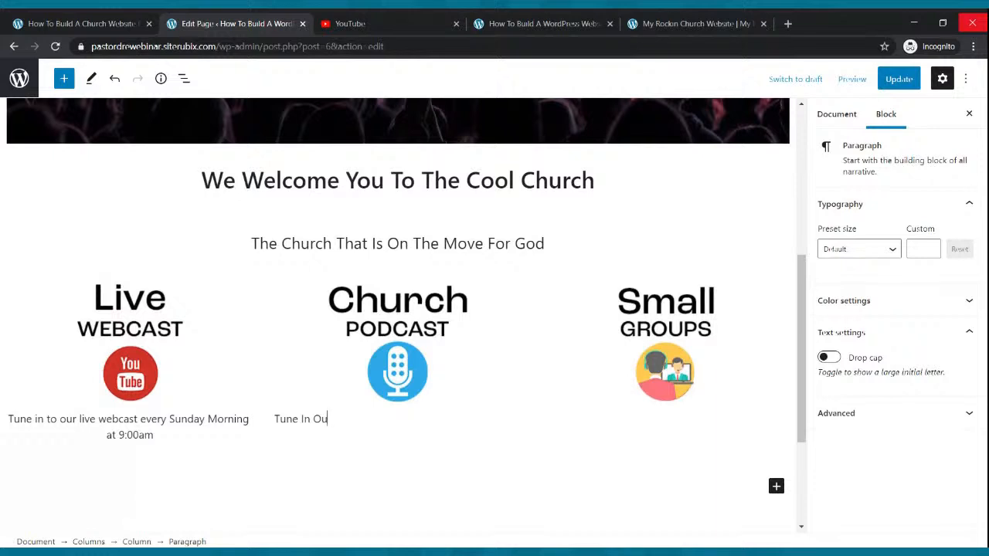
type(" In To Our Church Podca")
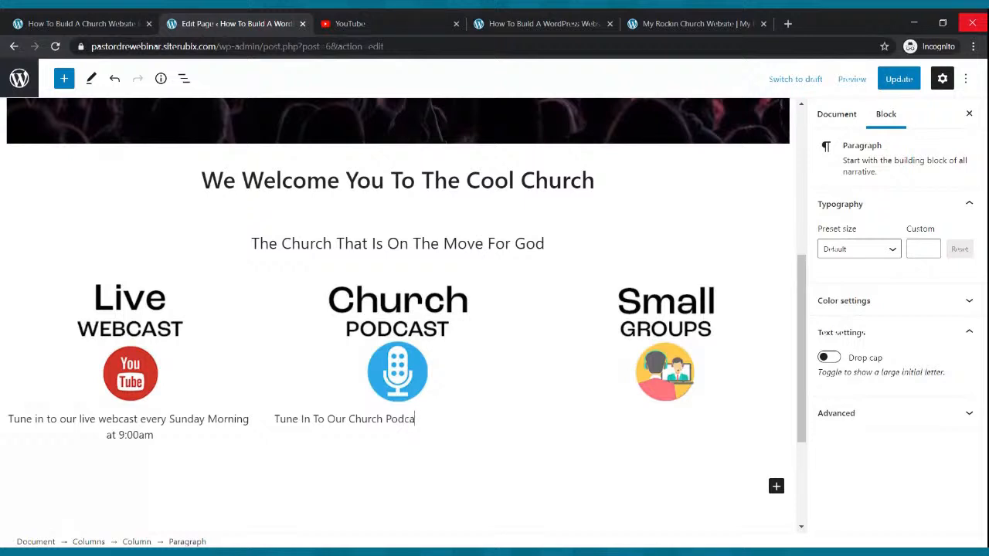
type("st Wher")
type("re W")
type("e Discuss Hot Topics")
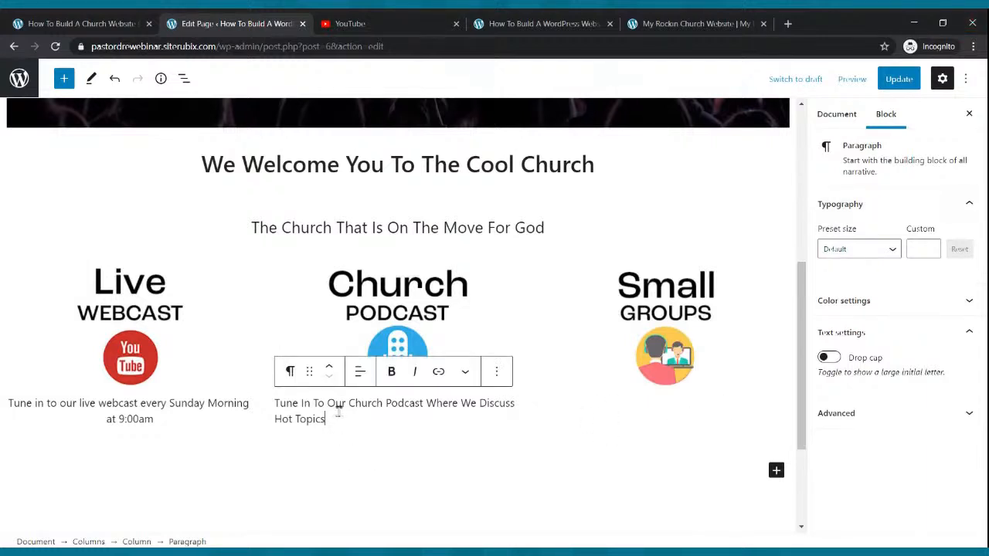
left_click(359, 374)
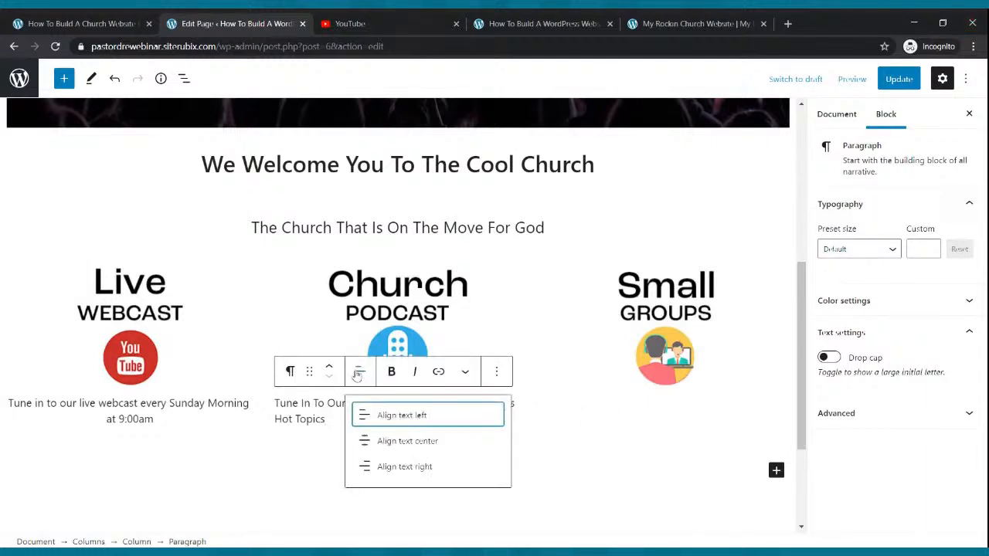
left_click(371, 441)
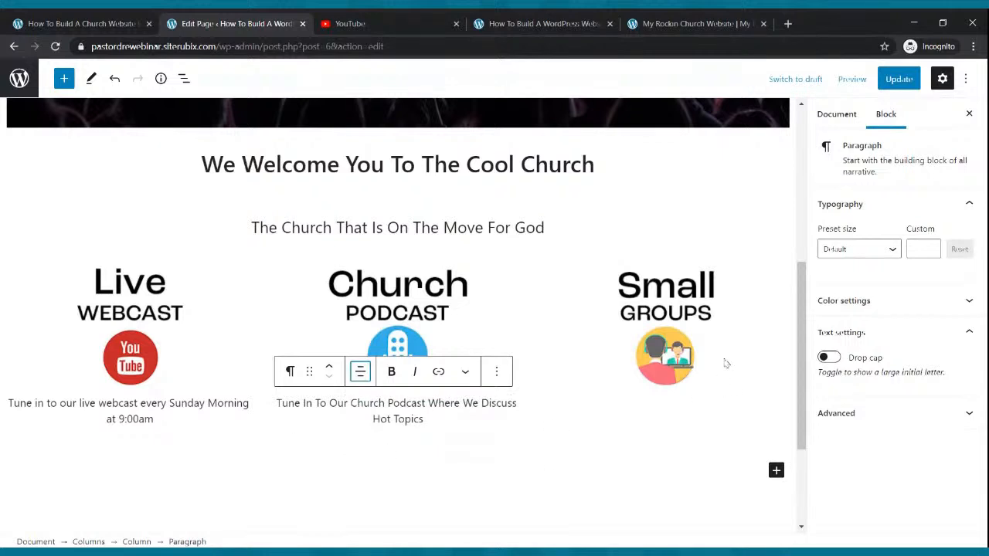
left_click(674, 334)
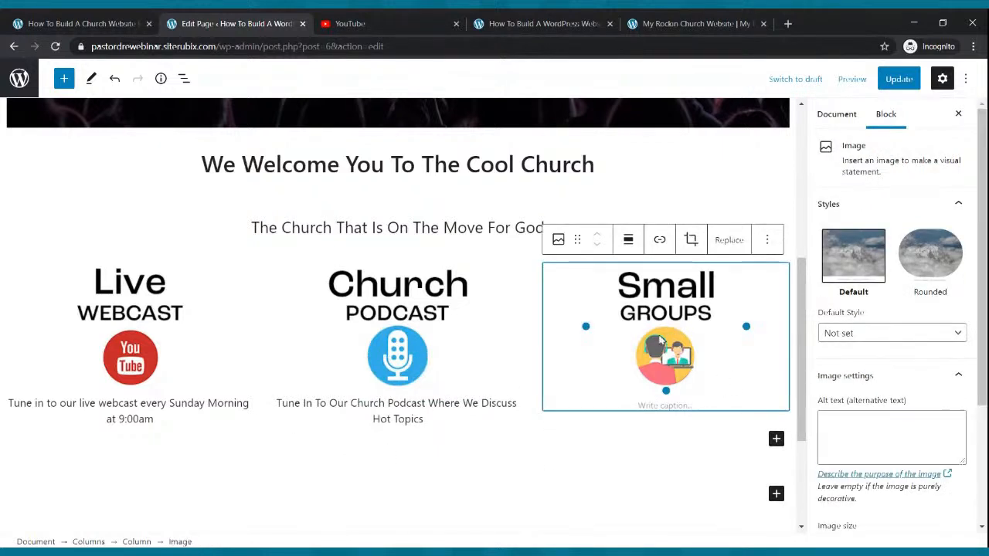
Add the centred caption 'Fell Free To Join Anyone Of Our Small Groups Throughout The Week' and update
left_click(776, 438)
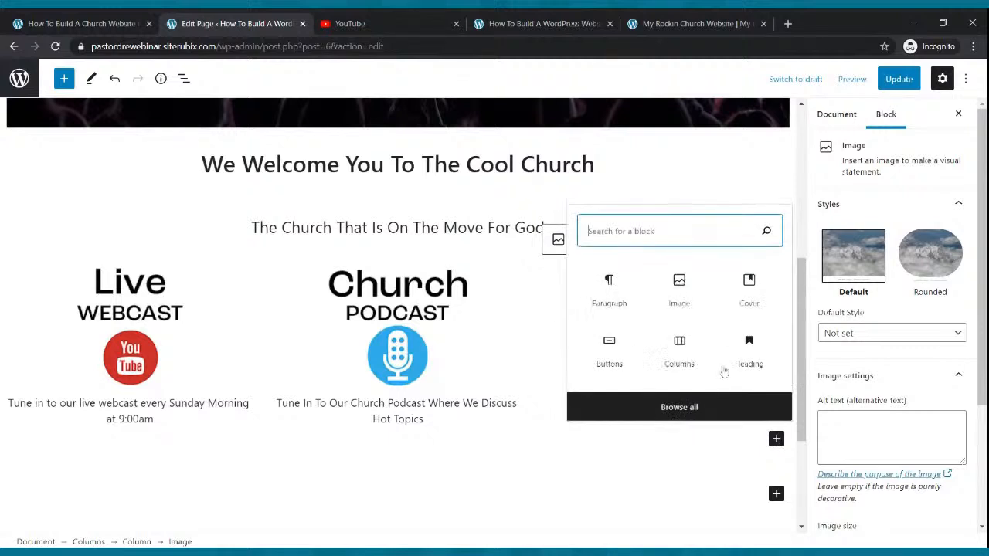
left_click(609, 287)
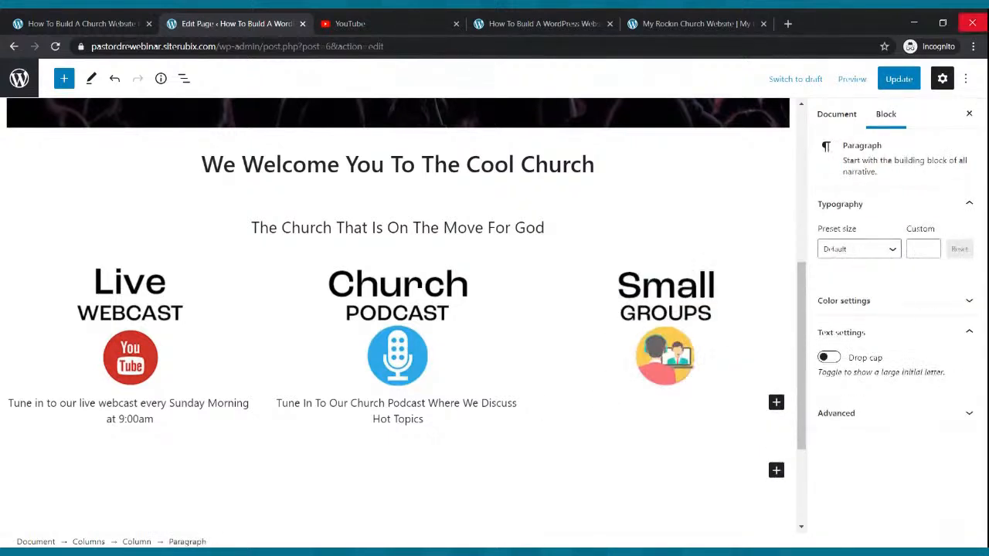
type("Fell Free To J")
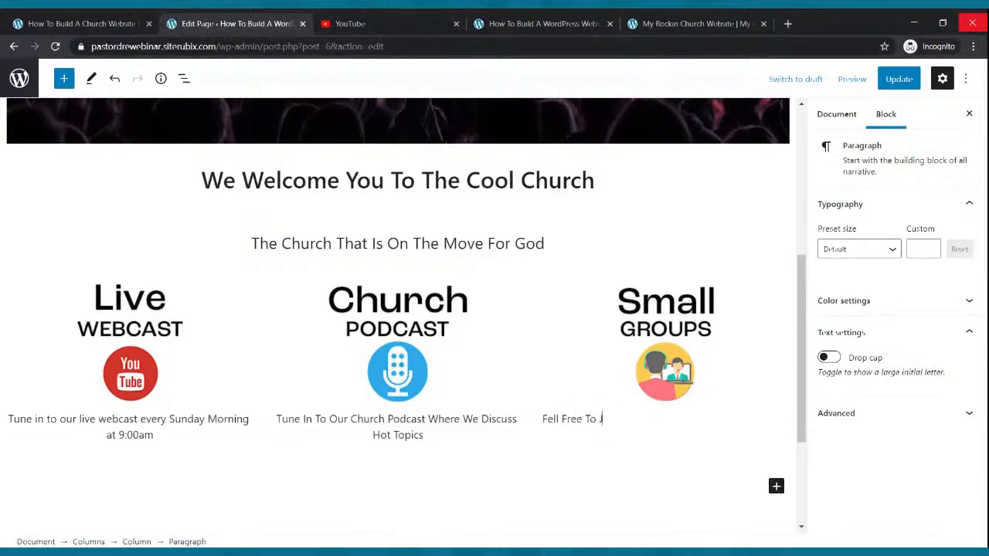
type("oin Anyone Of Our Small Gro")
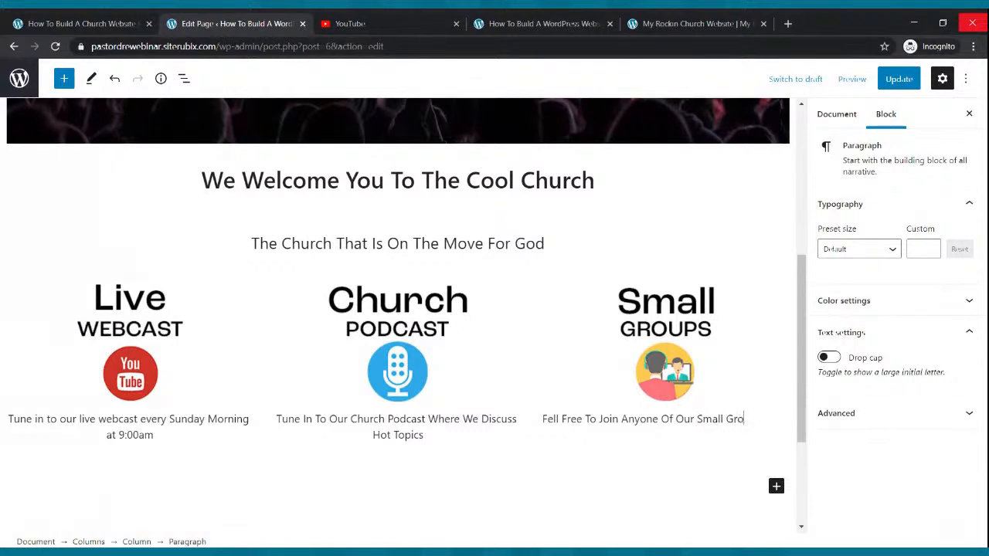
type("ups Throught")
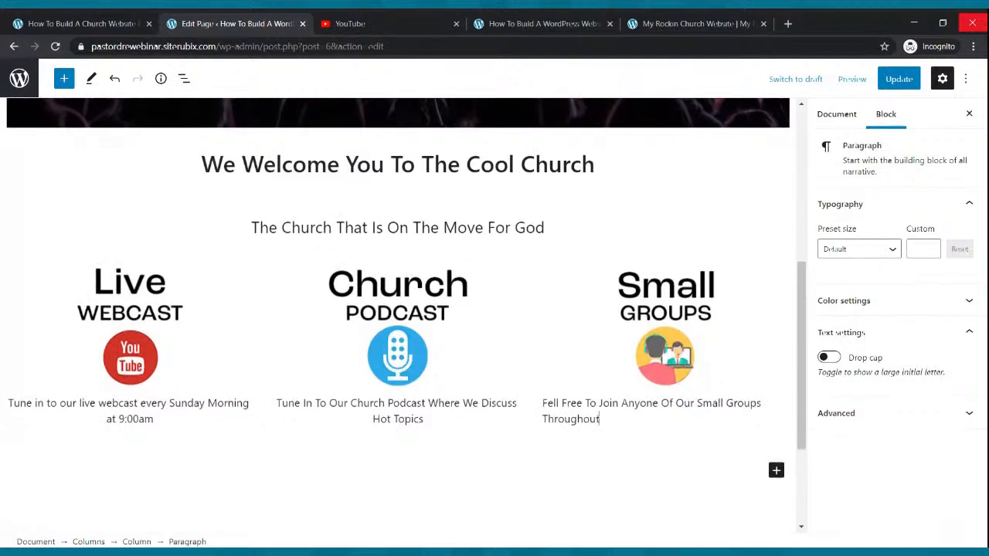
type(" The week")
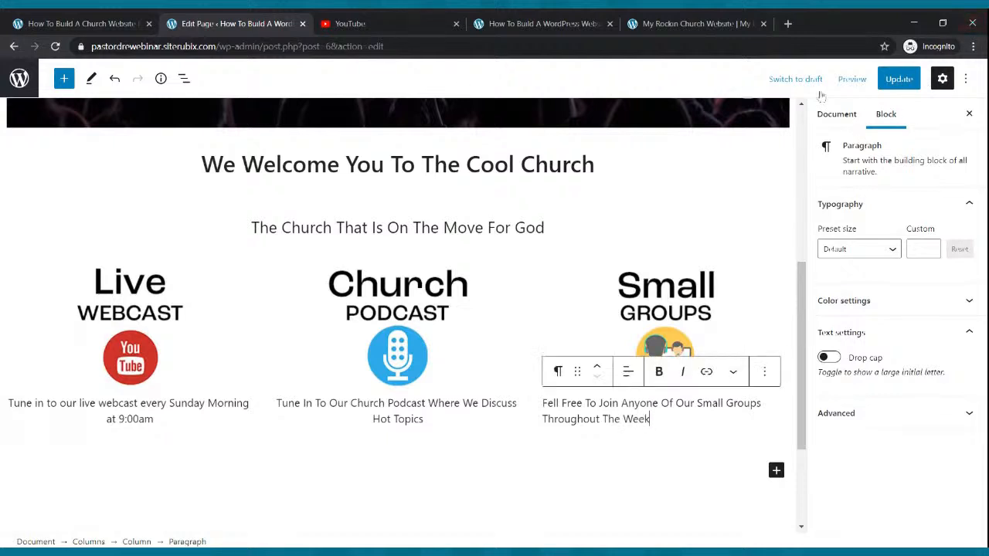
left_click(629, 376)
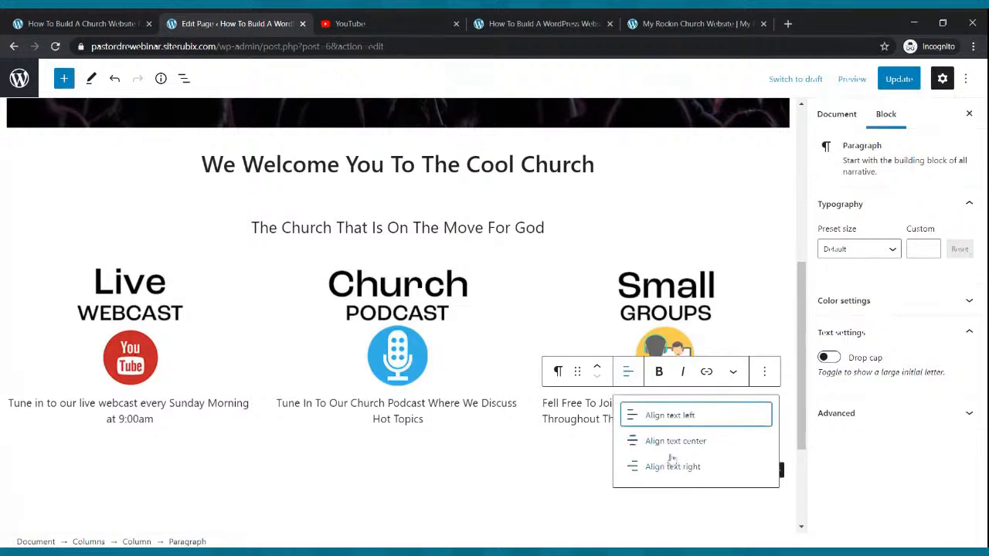
left_click(672, 448)
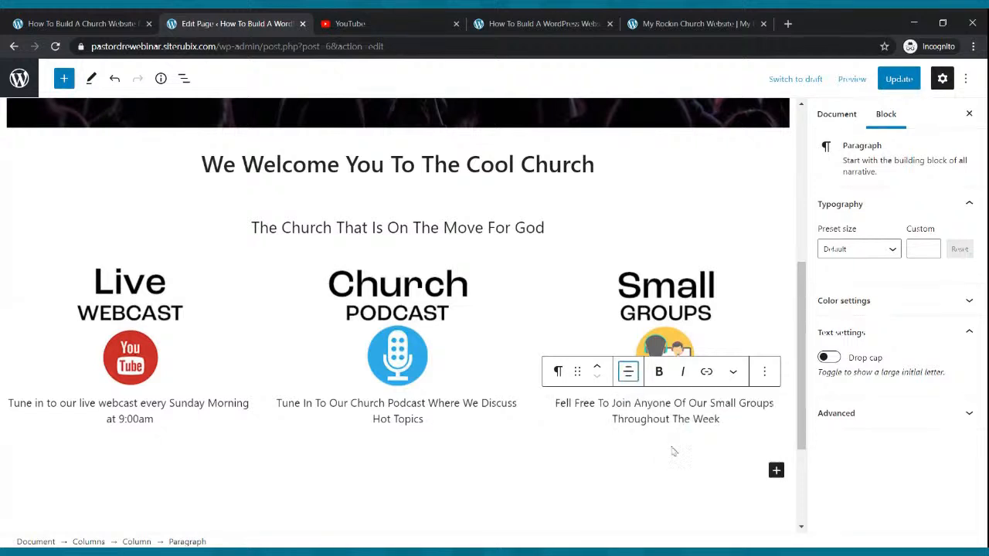
left_click(897, 78)
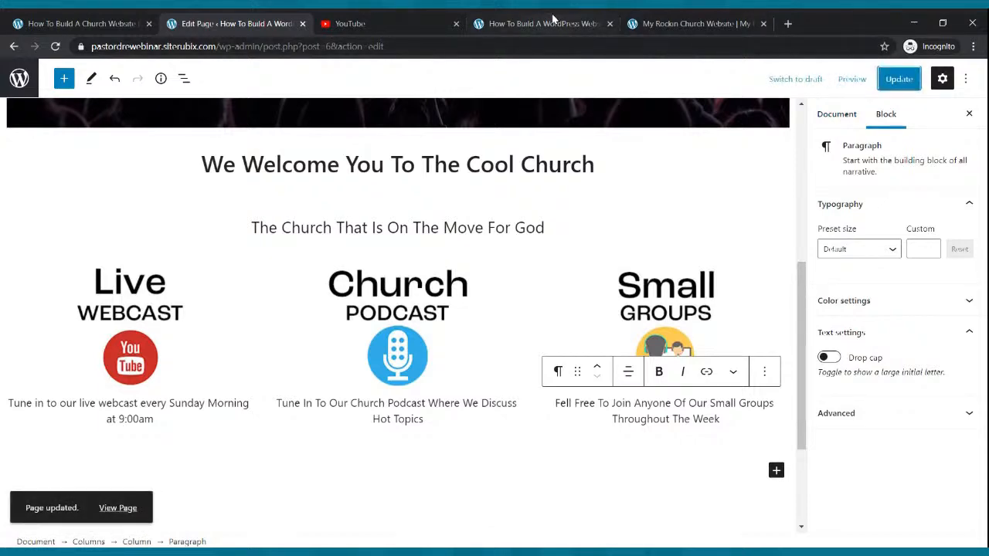
Reload the live site to check the captioned columns, compare with the reference site, and return to the editor
left_click(544, 23)
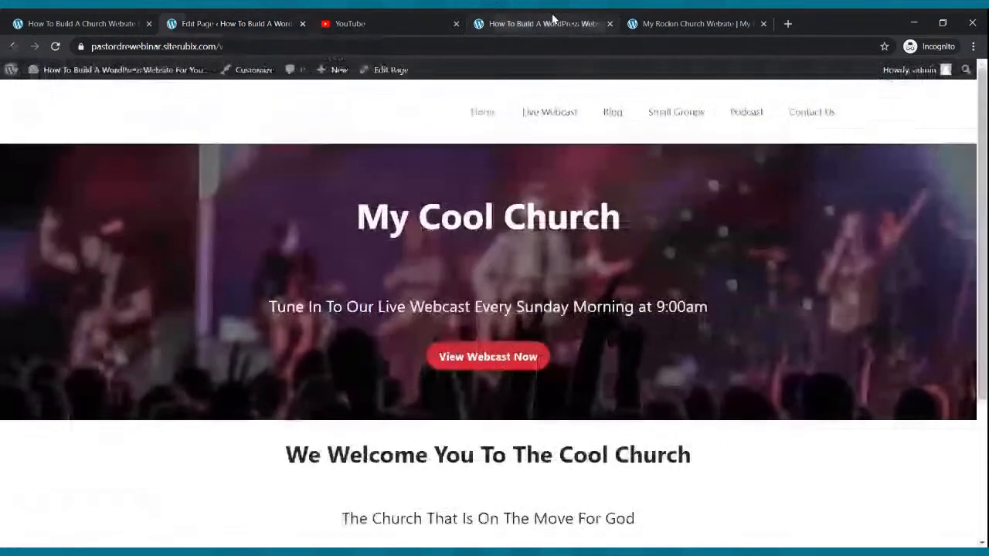
left_click(55, 48)
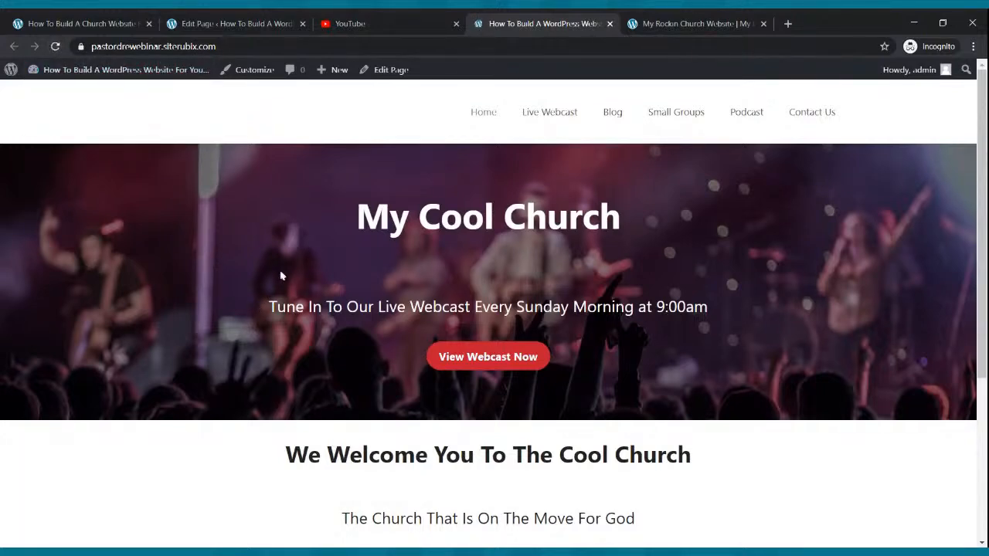
scroll(294, 270, "down", 1)
scroll(294, 271, "down", 2)
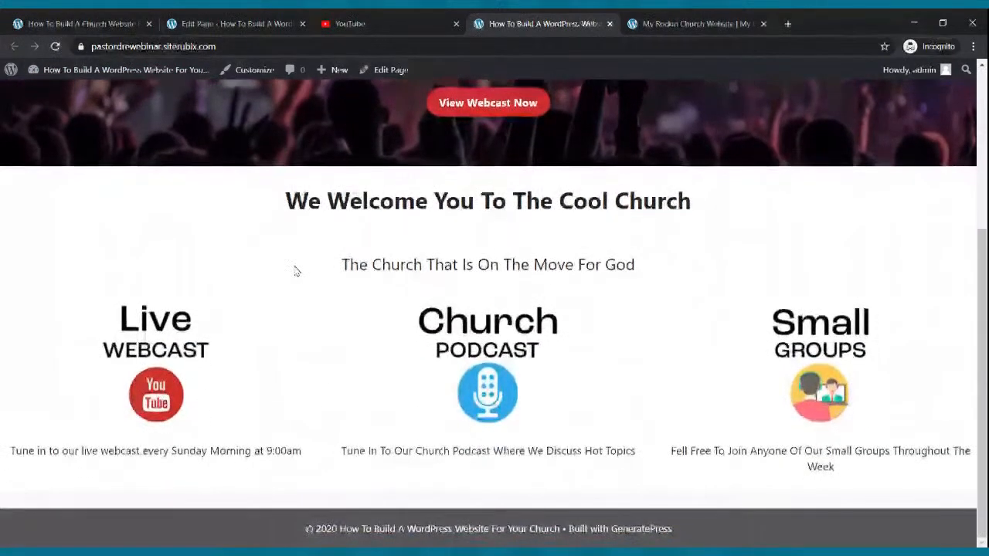
scroll(297, 270, "up", 3)
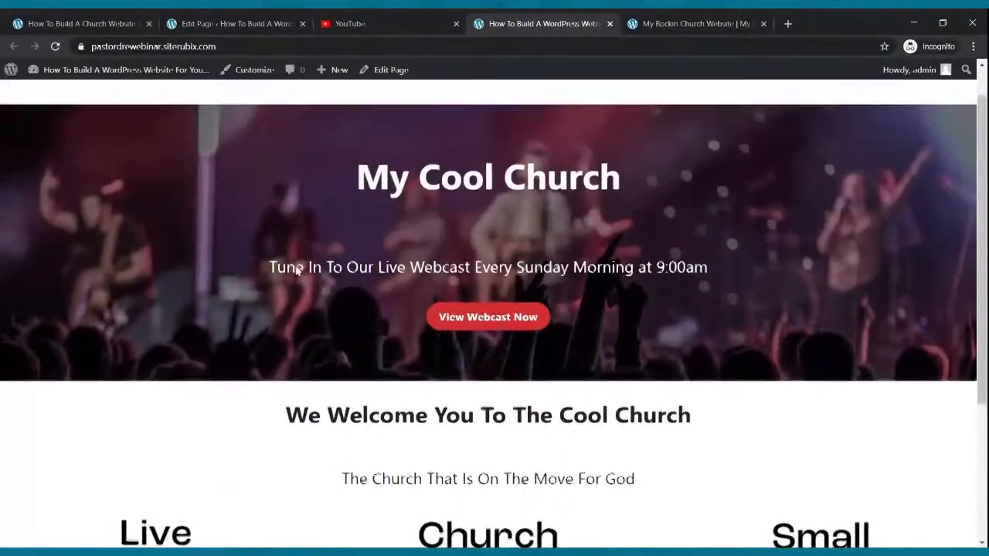
left_click(639, 23)
scroll(629, 259, "down", 5)
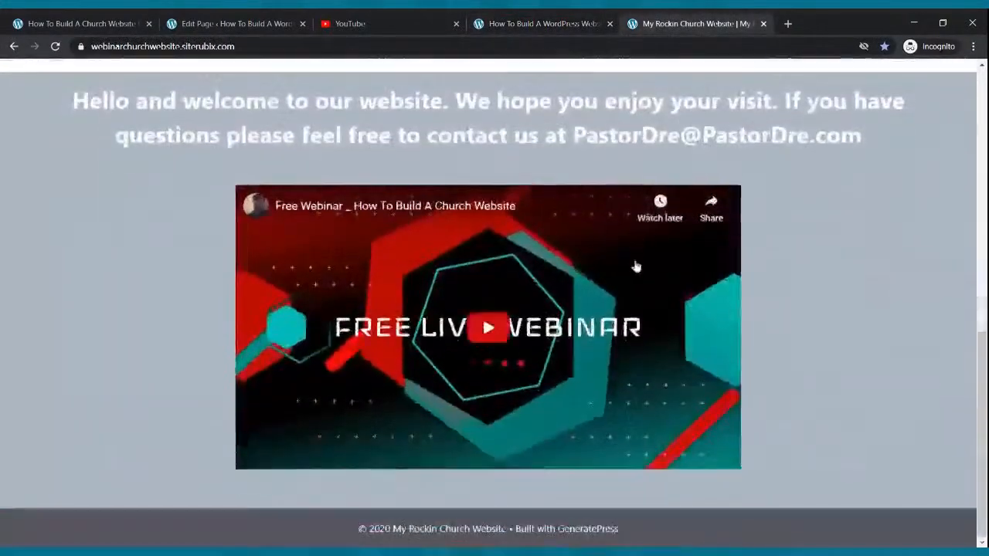
scroll(592, 238, "up", 3)
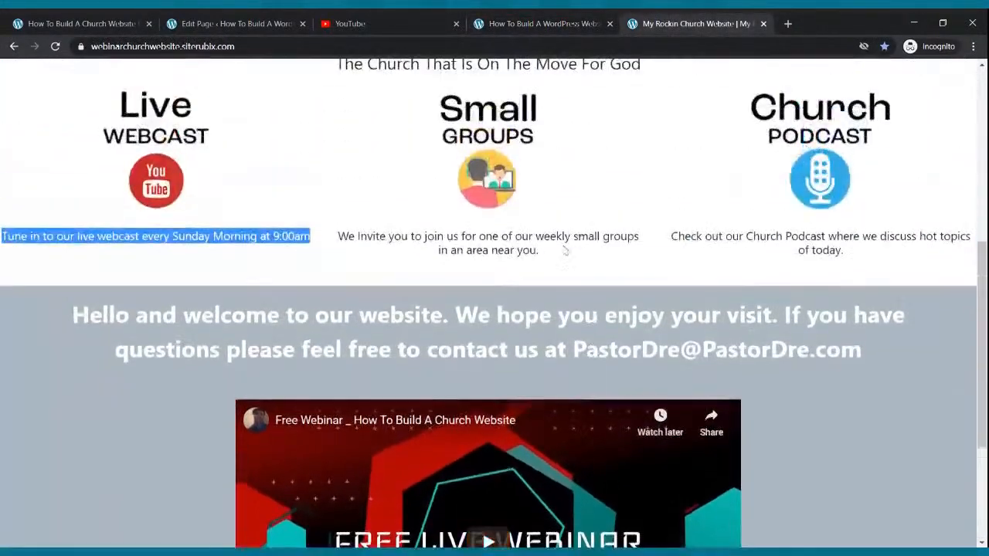
left_click(220, 23)
scroll(804, 411, "down", 2)
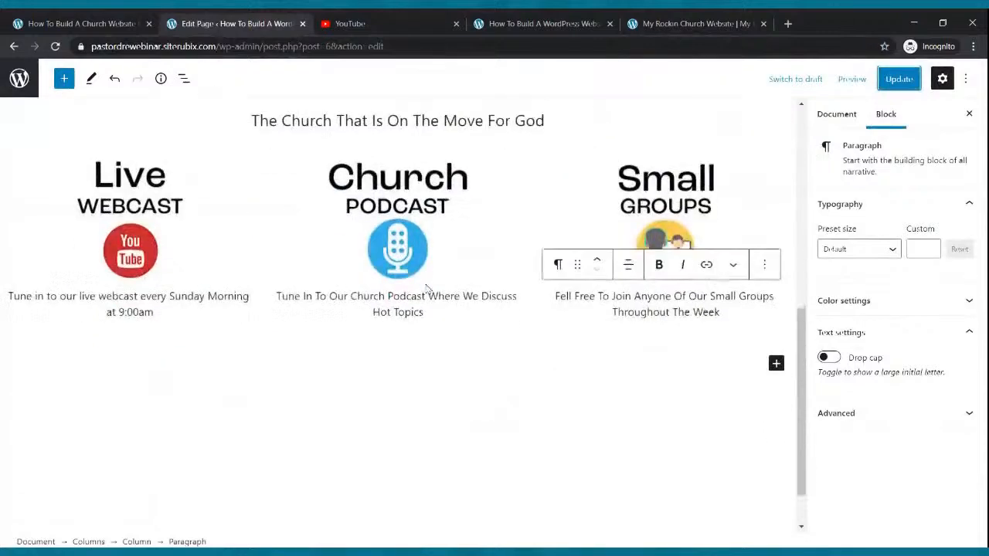
Insert a Cover block with a light grey fill below the three columns
left_click(776, 364)
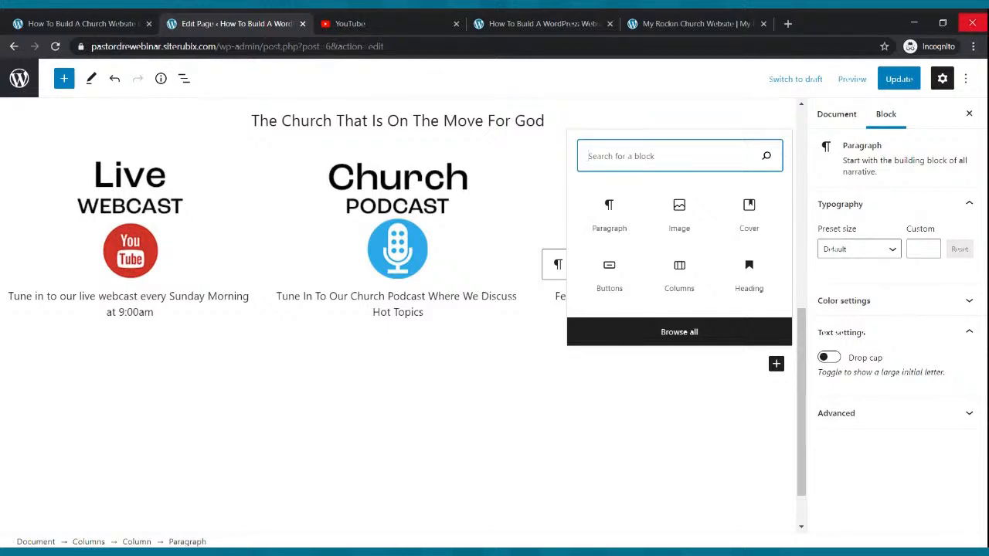
type("co")
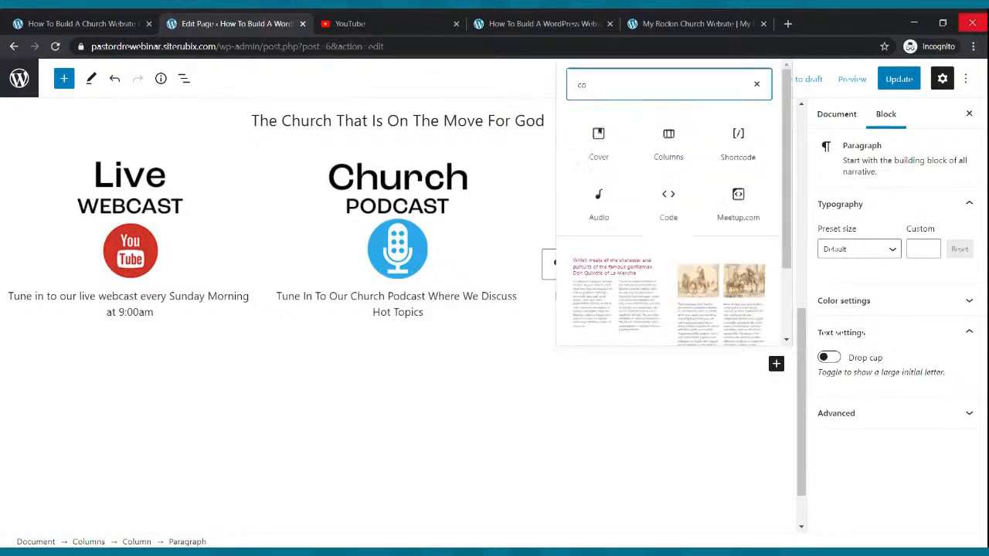
type("ver")
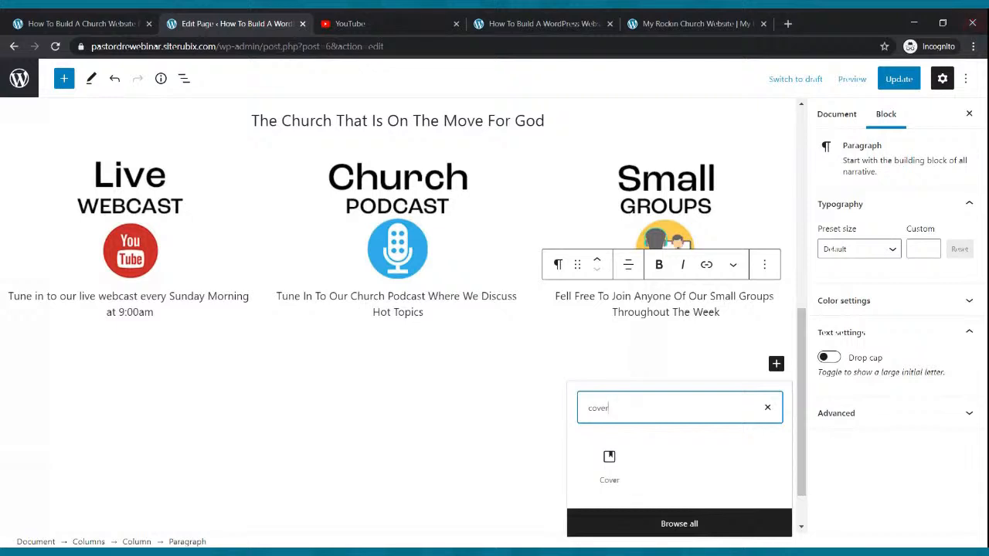
left_click(622, 470)
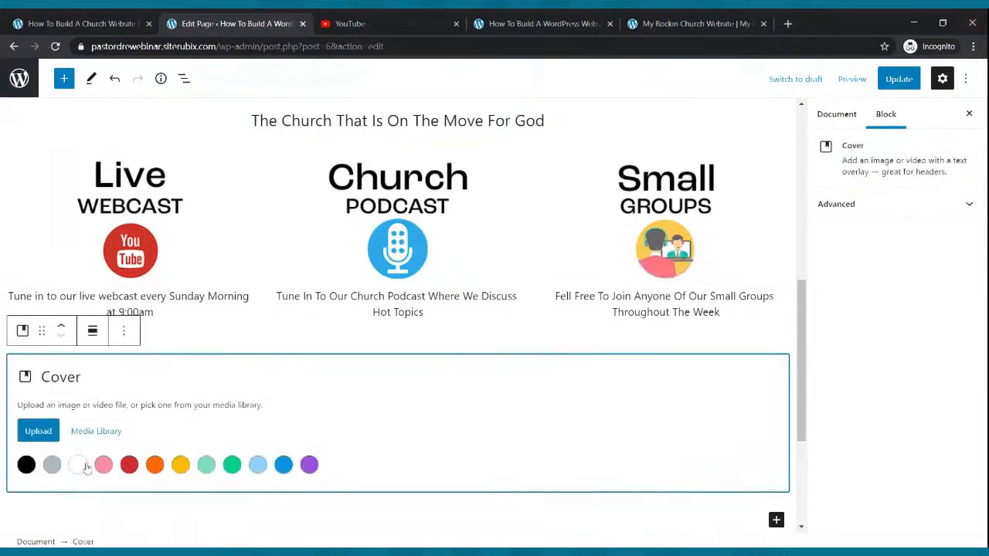
left_click(52, 464)
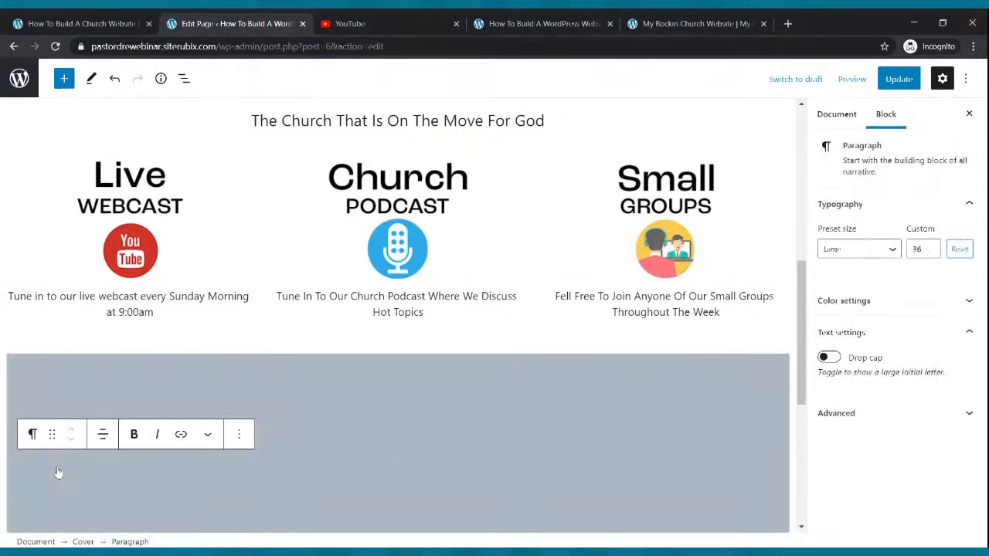
Type 'Here is a welcome video from our New Comers Team' in the cover and start a new paragraph
scroll(249, 411, "up", 6)
scroll(422, 369, "down", 9)
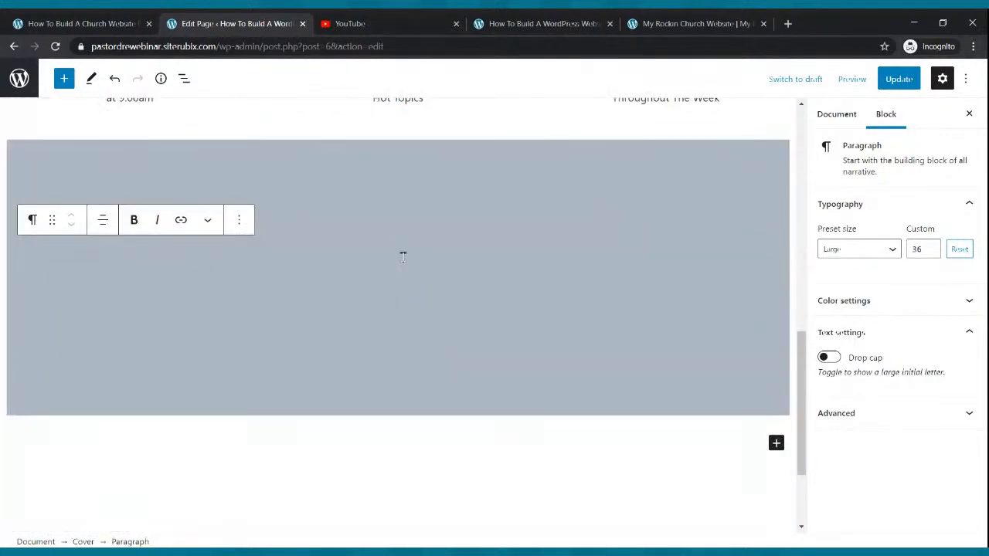
type("Here")
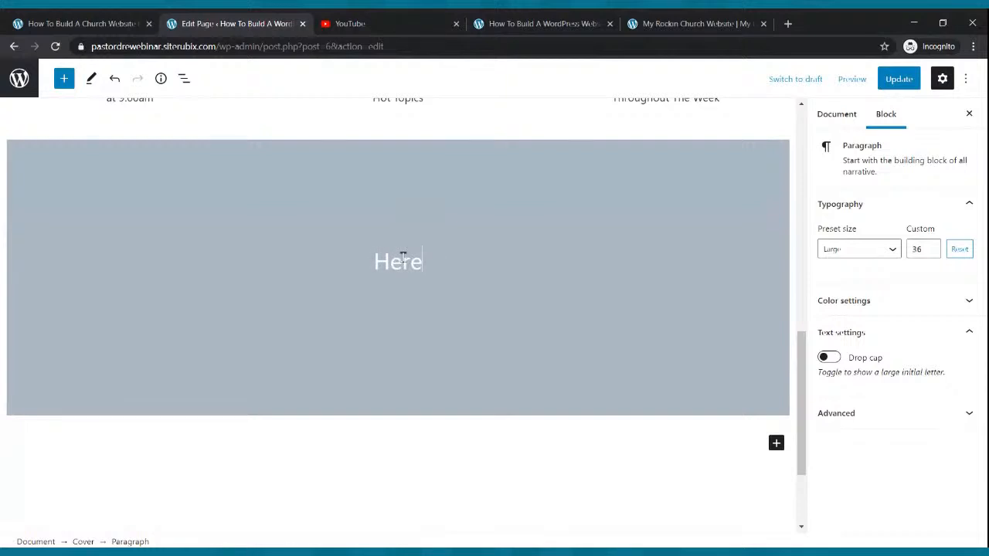
type(" is a wecome")
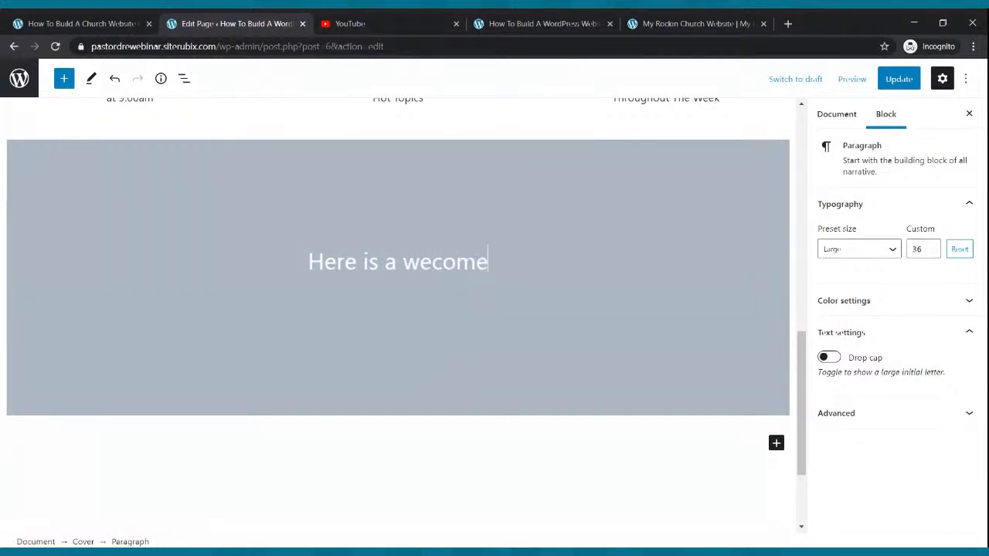
key("BackSpace")
key("BackSpace")
key("BackSpace")
key("BackSpace")
type("lcome vid")
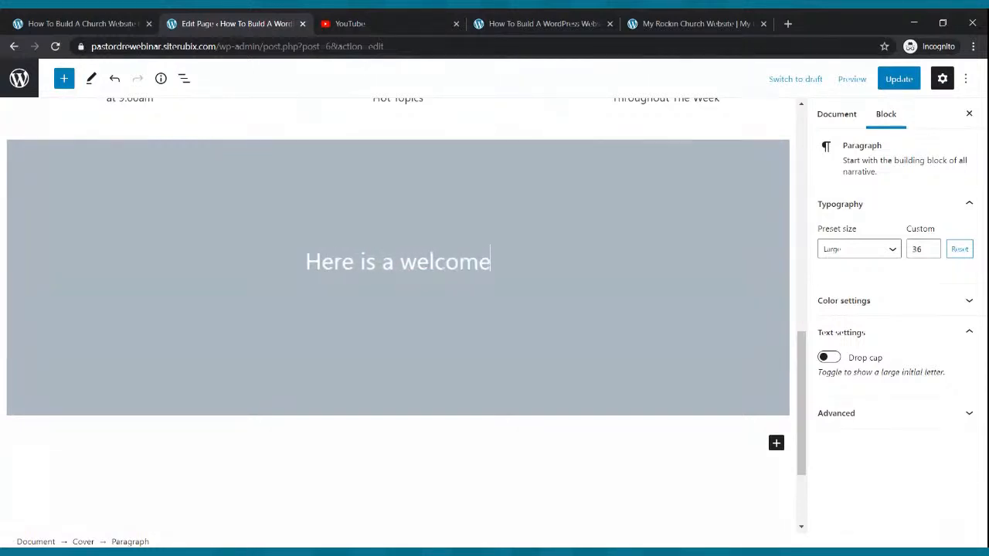
type("eo our new")
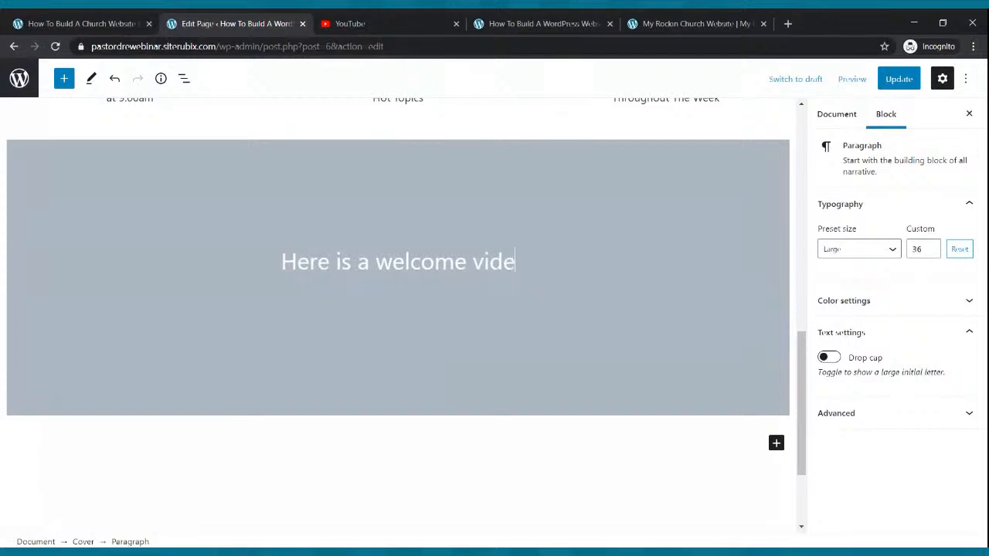
key("BackSpace")
key("BackSpace")
key("BackSpace")
key("BackSpace")
key("BackSpace")
key("BackSpace")
key("BackSpace")
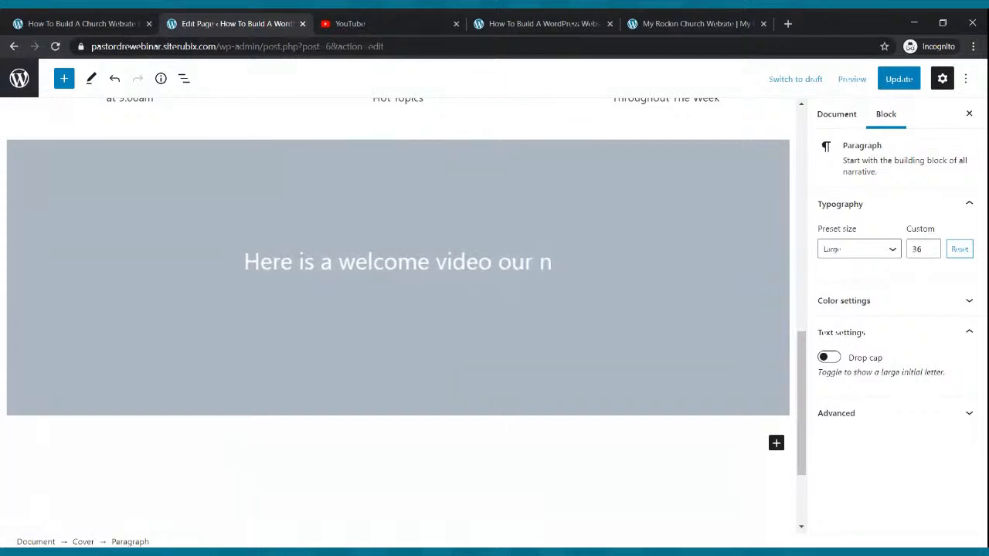
type("fom")
key("BackSpace")
key("BackSpace")
key("BackSpace")
type("rom our n")
key("BackSpace")
type("New co")
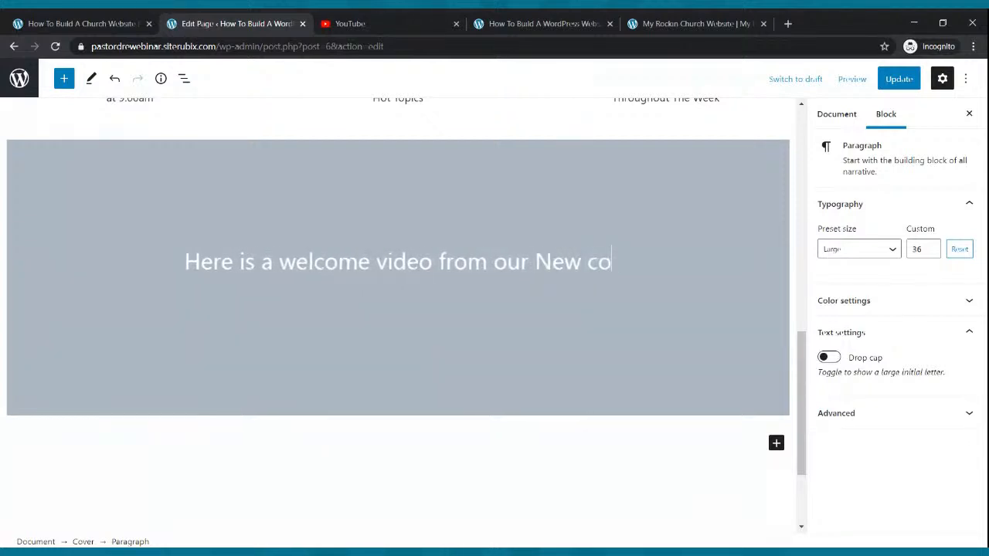
key("BackSpace")
key("BackSpace")
type("Comver")
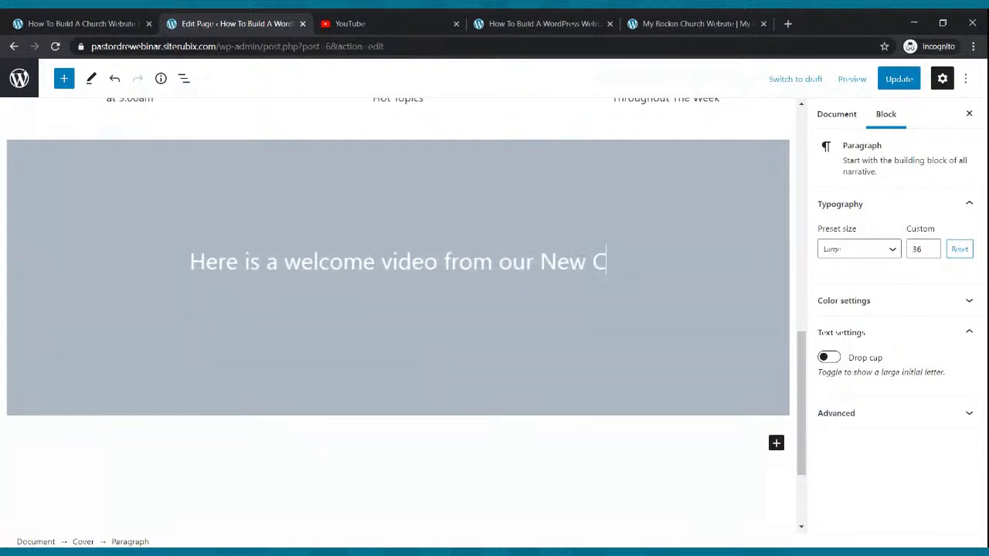
key("BackSpace")
key("BackSpace")
key("BackSpace")
type("ers Team")
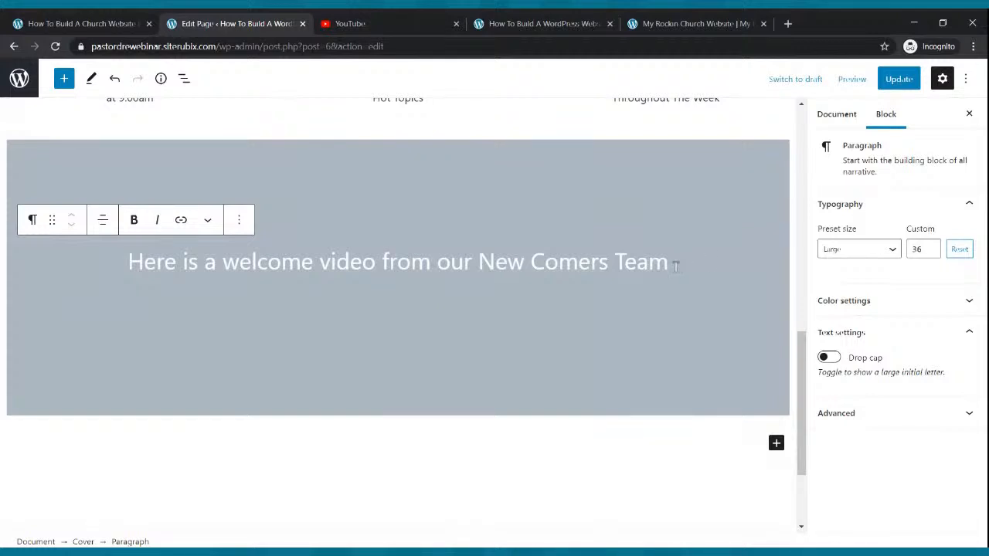
key("Return")
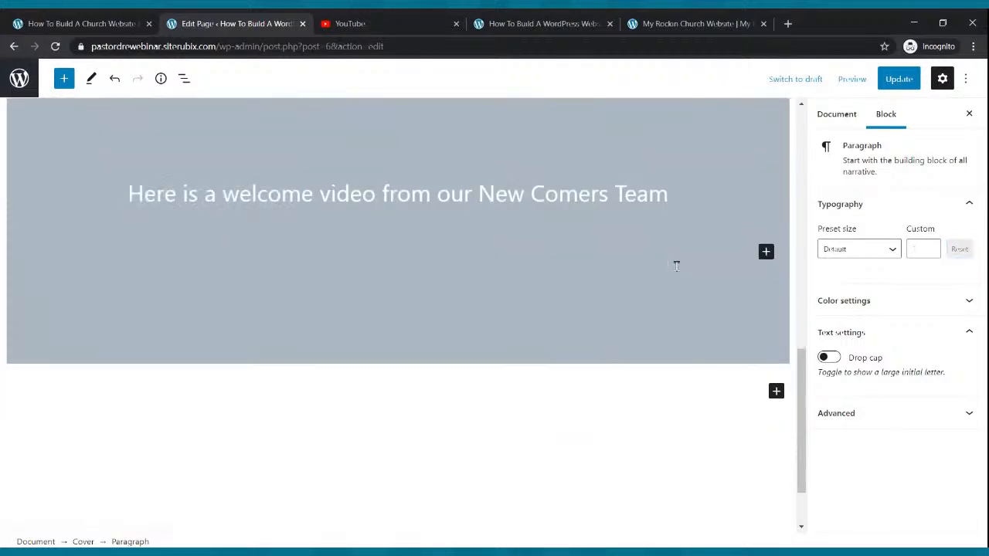
left_click(765, 252)
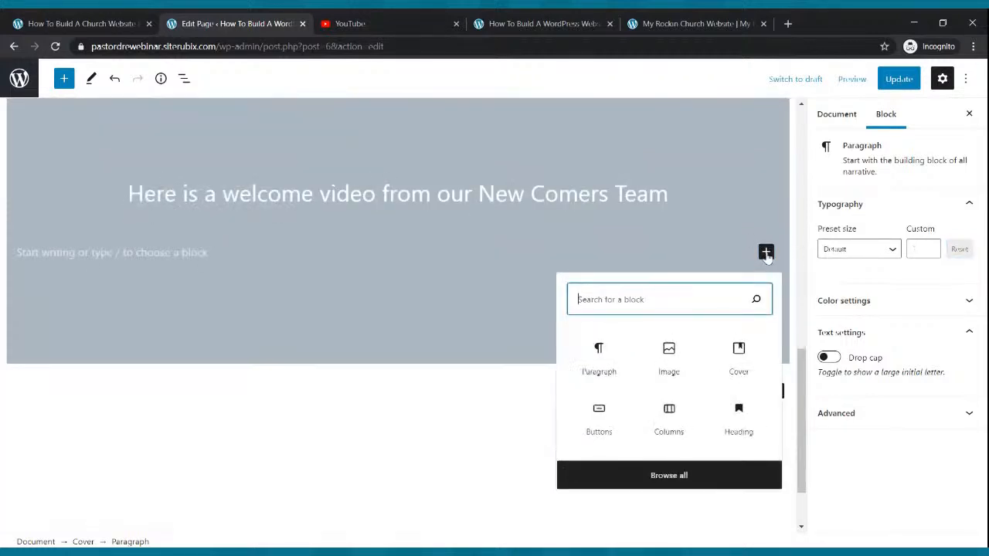
Add 33/33/33 columns inside the cover with a YouTube embed block in the middle column
left_click(671, 419)
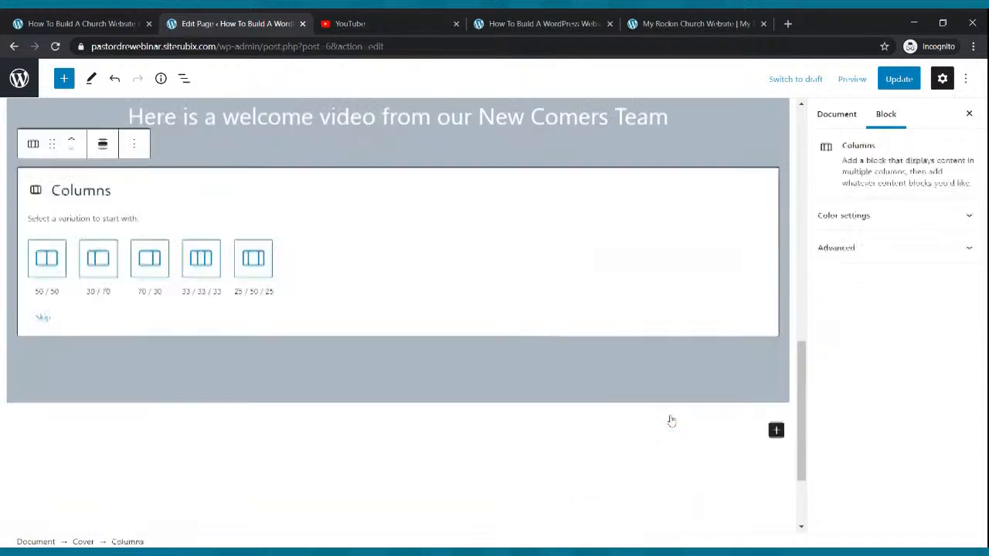
left_click(200, 260)
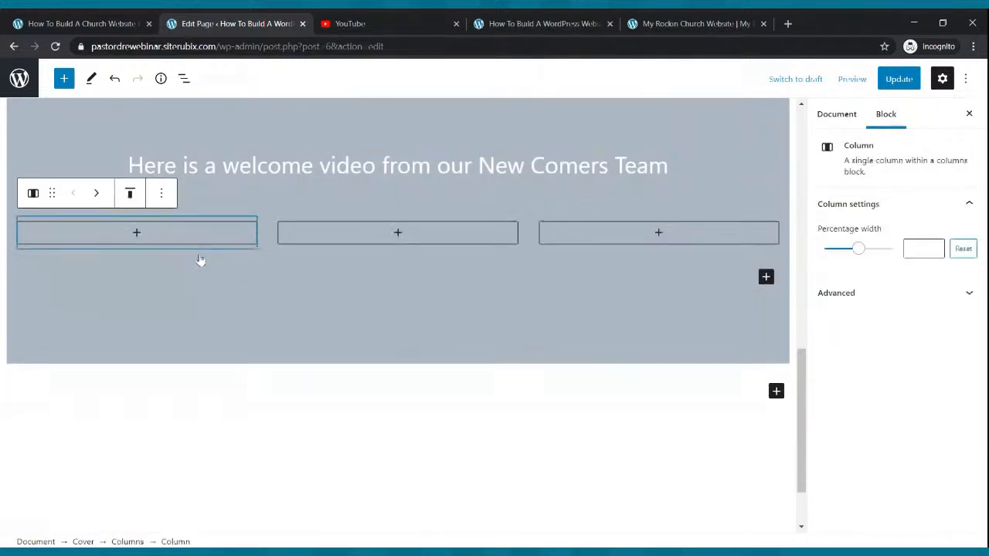
left_click(397, 233)
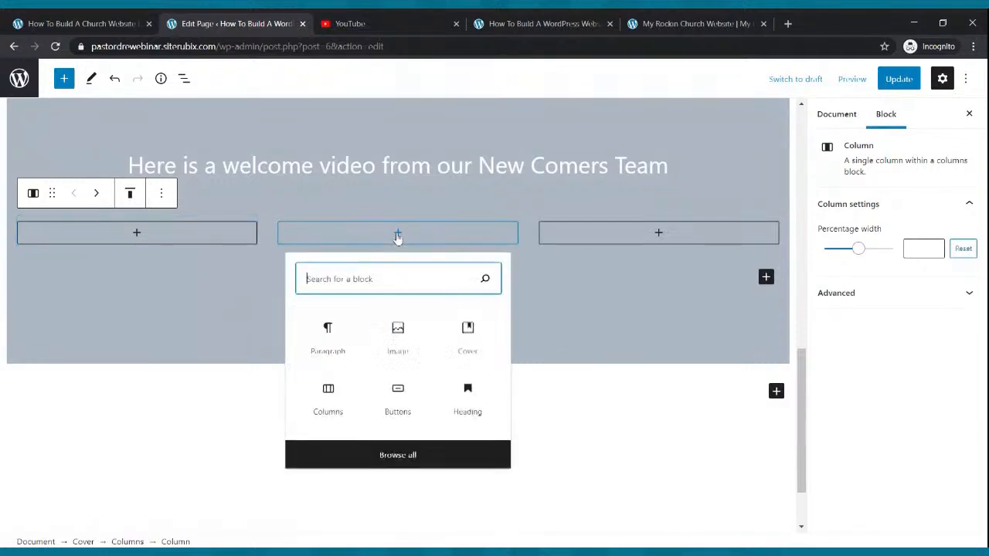
type("video")
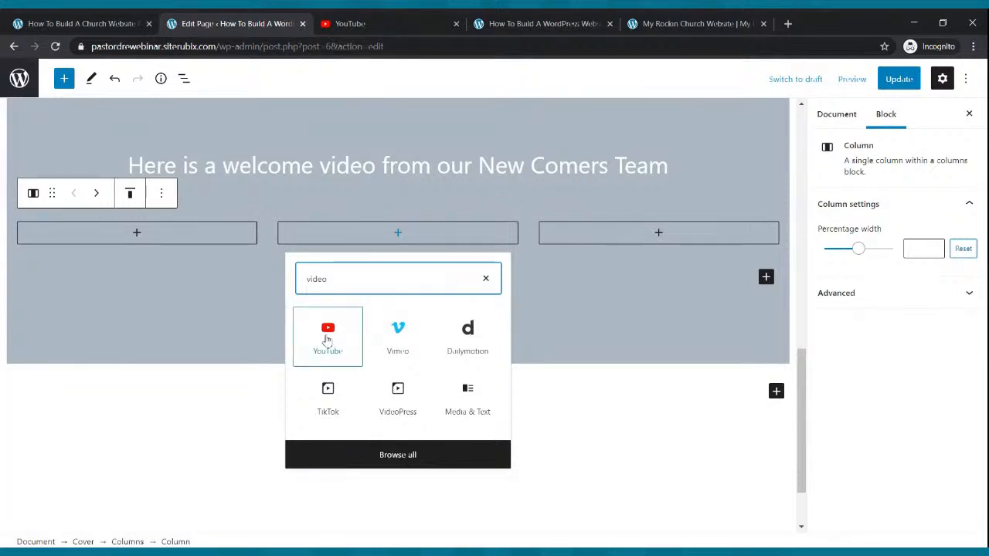
left_click(328, 336)
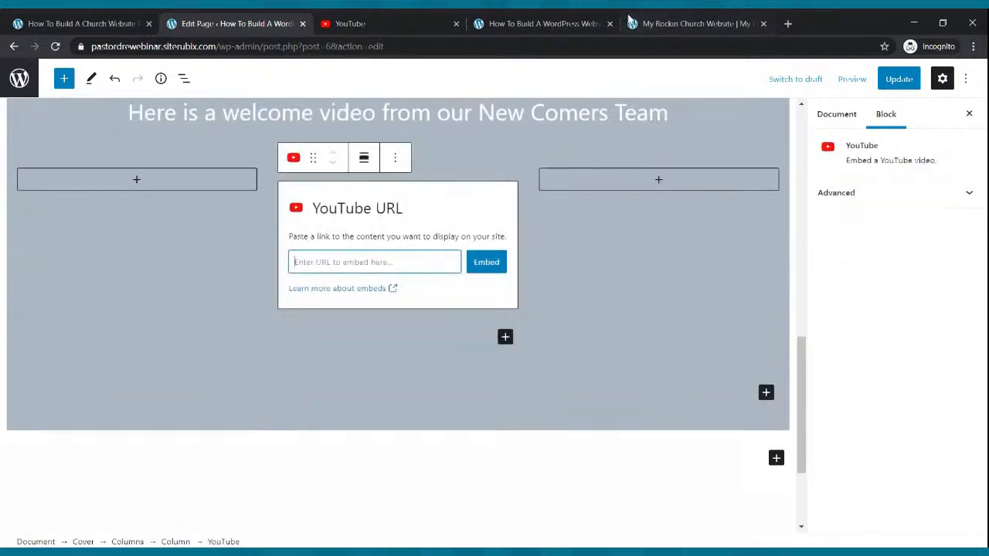
Open the 'How To Build A Church Website From Scratch' video from your YouTube channel uploads
left_click(394, 23)
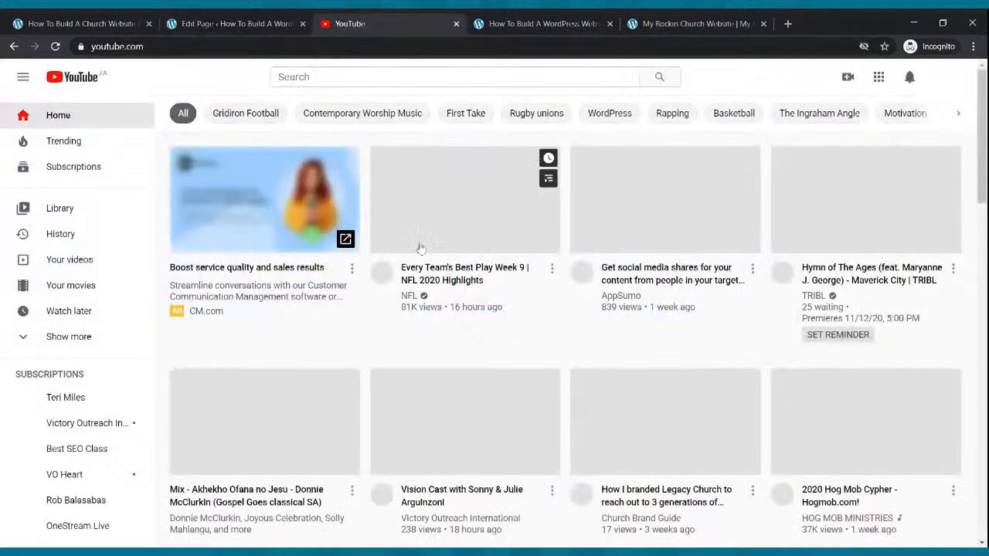
left_click(266, 22)
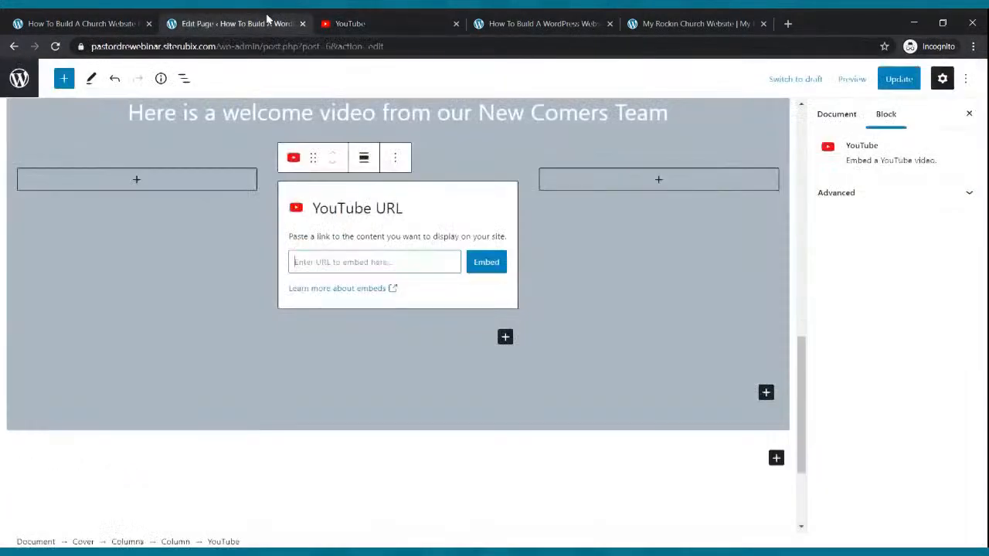
left_click(387, 23)
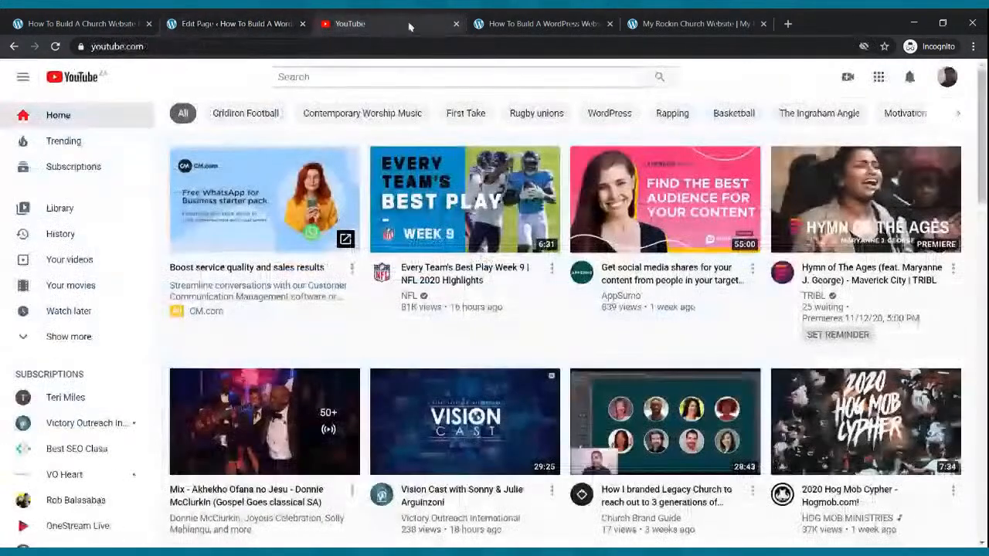
left_click(947, 76)
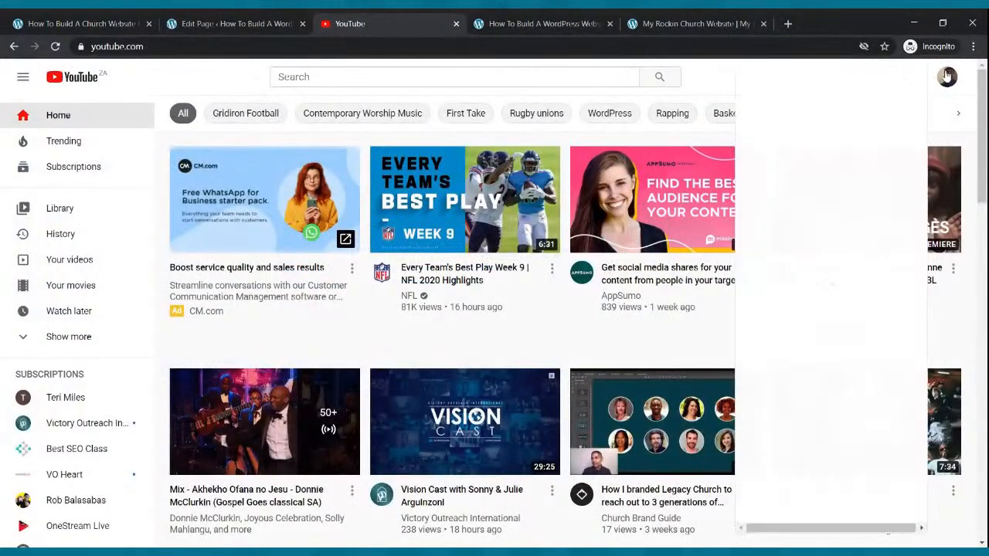
left_click(815, 175)
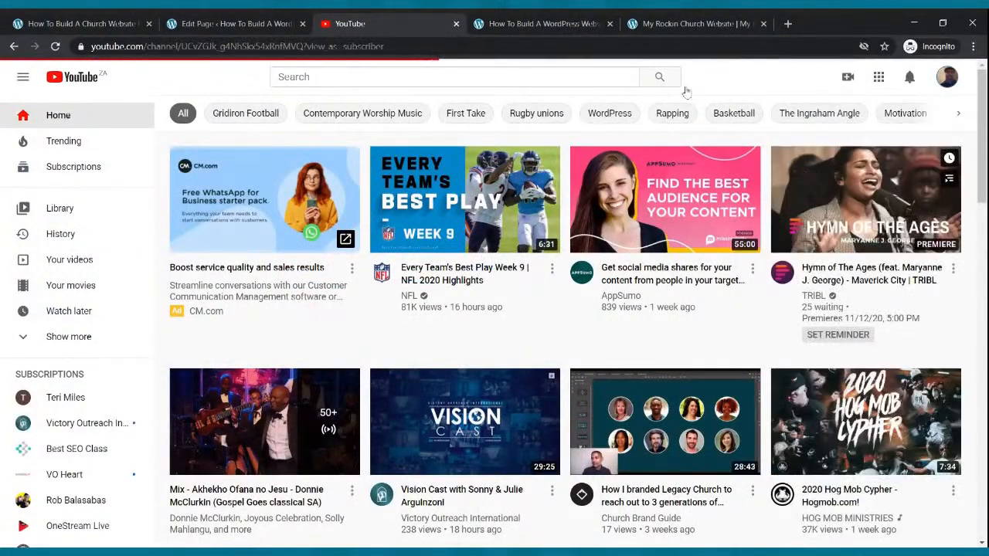
scroll(502, 195, "down", 5)
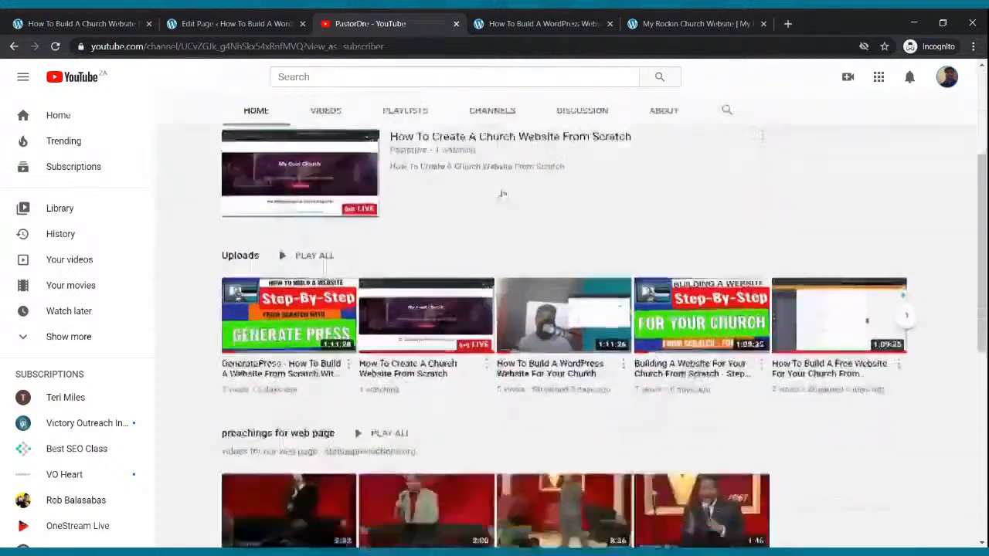
scroll(502, 195, "up", 3)
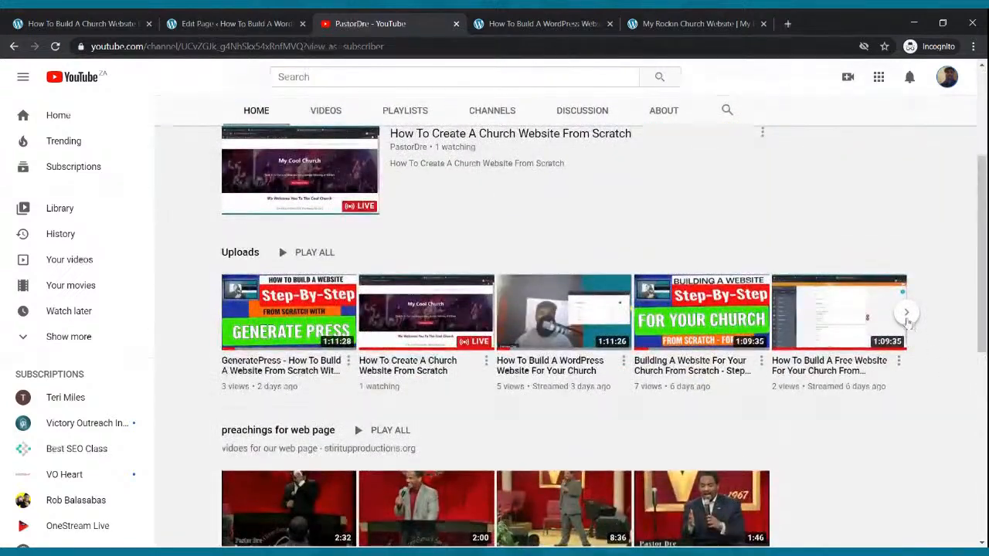
left_click(907, 316)
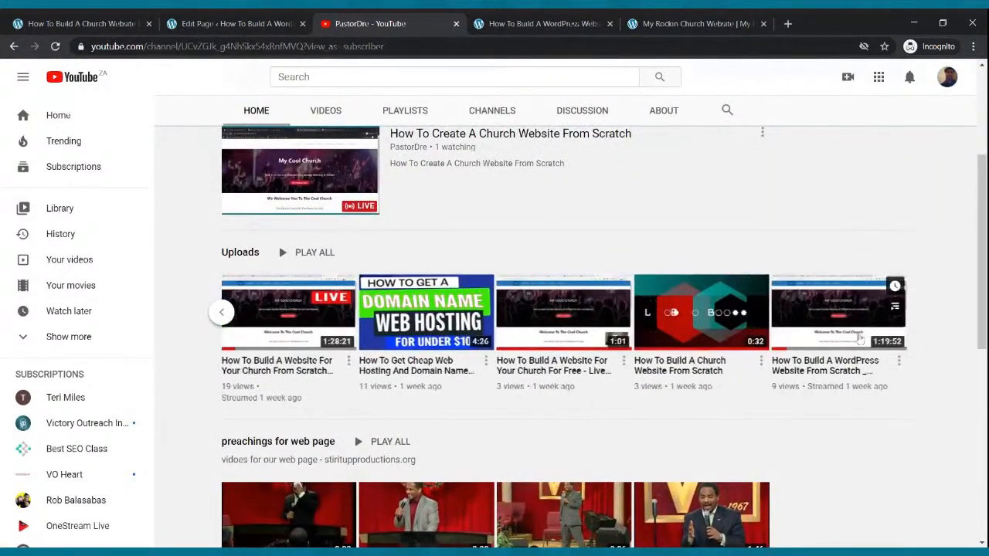
left_click(688, 320)
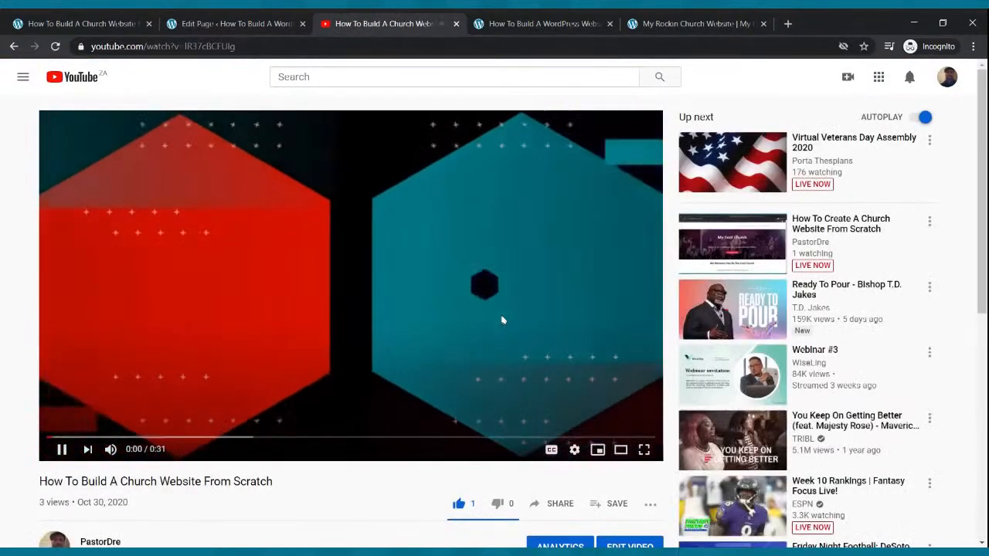
Pause the video, copy its share link, and return to the page editor
left_click(501, 319)
scroll(509, 305, "down", 3)
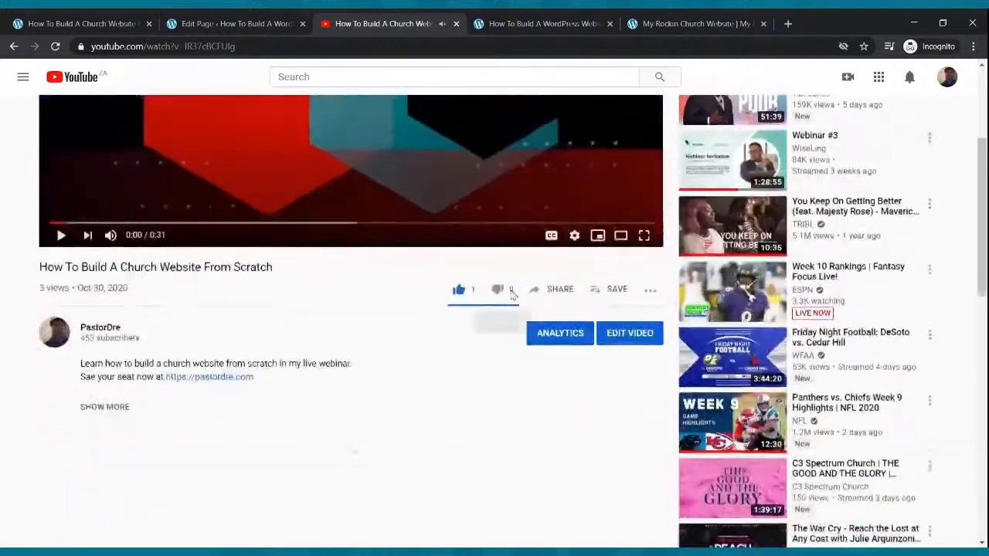
left_click(560, 292)
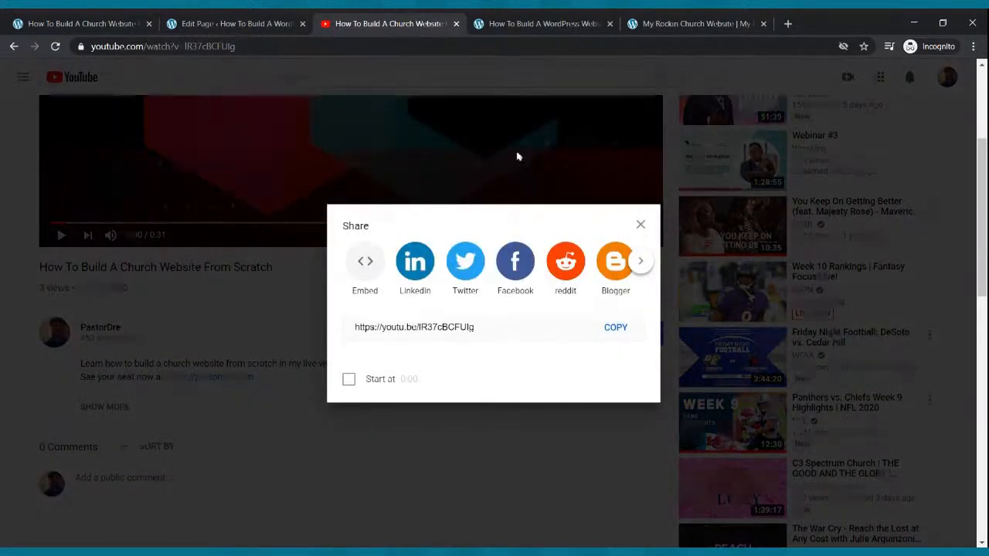
left_click(612, 332)
left_click(261, 21)
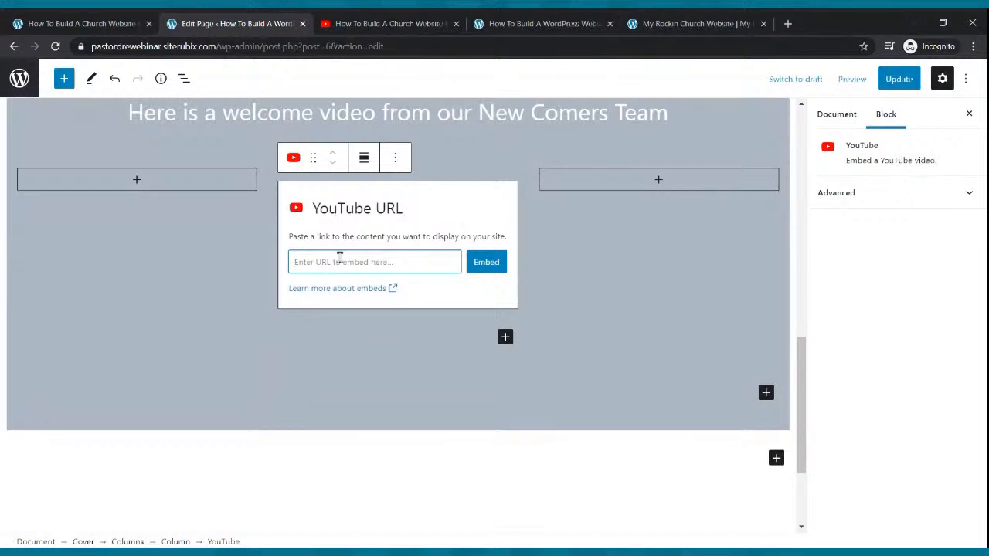
Embed the copied YouTube link in the middle column, update the page, and view the live site
key("ctrl+v")
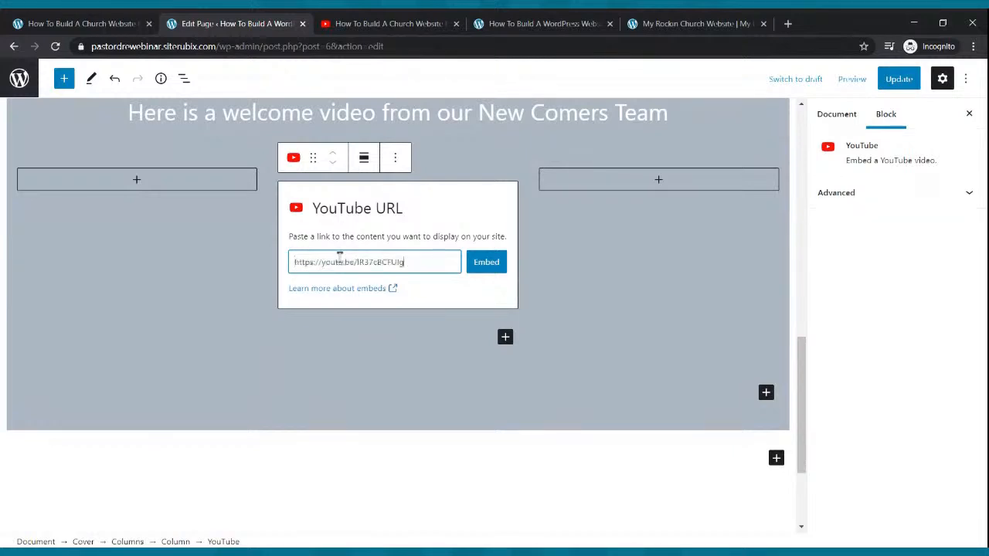
left_click(483, 263)
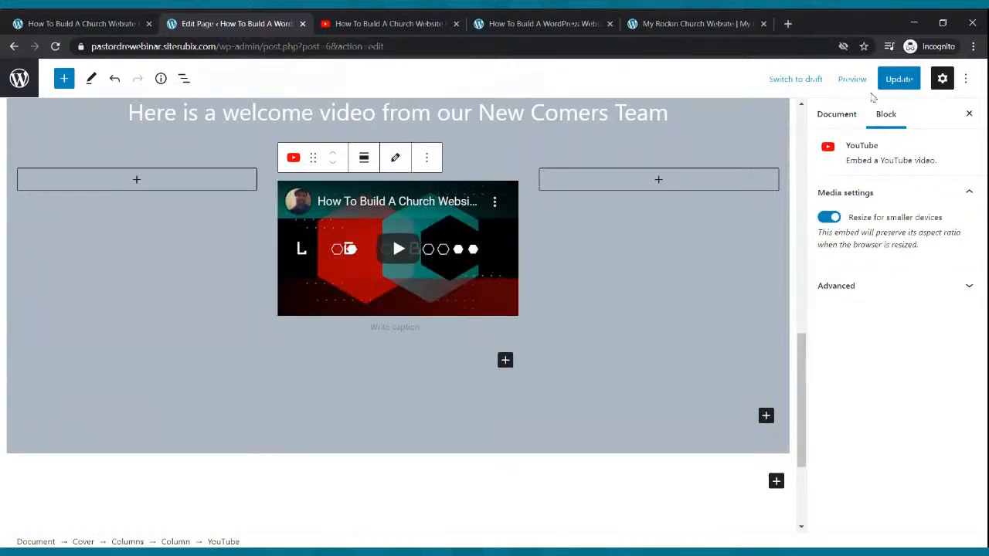
left_click(895, 80)
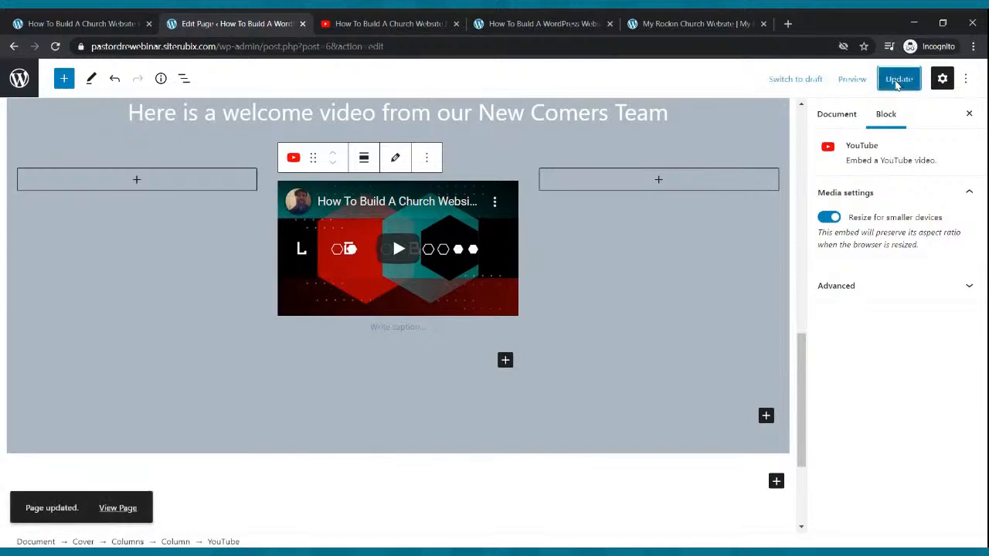
left_click(552, 23)
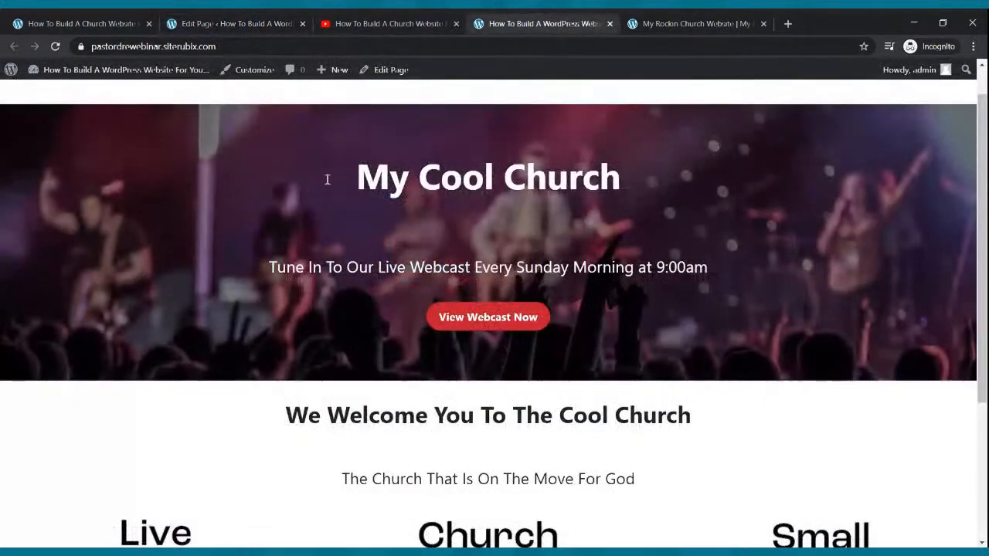
Reload the live homepage and scroll to the welcome video's narrow middle column, then return to the editor
left_click(56, 46)
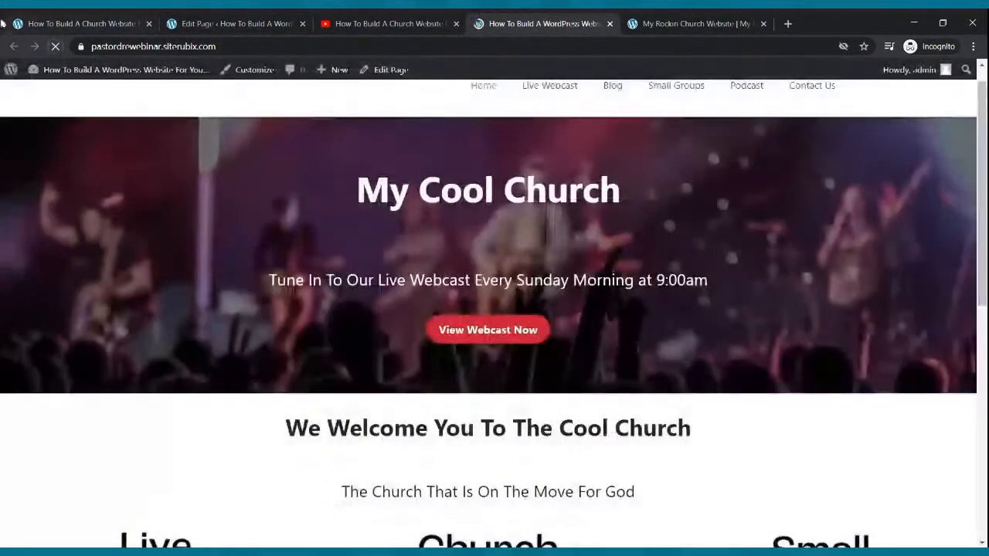
scroll(357, 270, "down", 6)
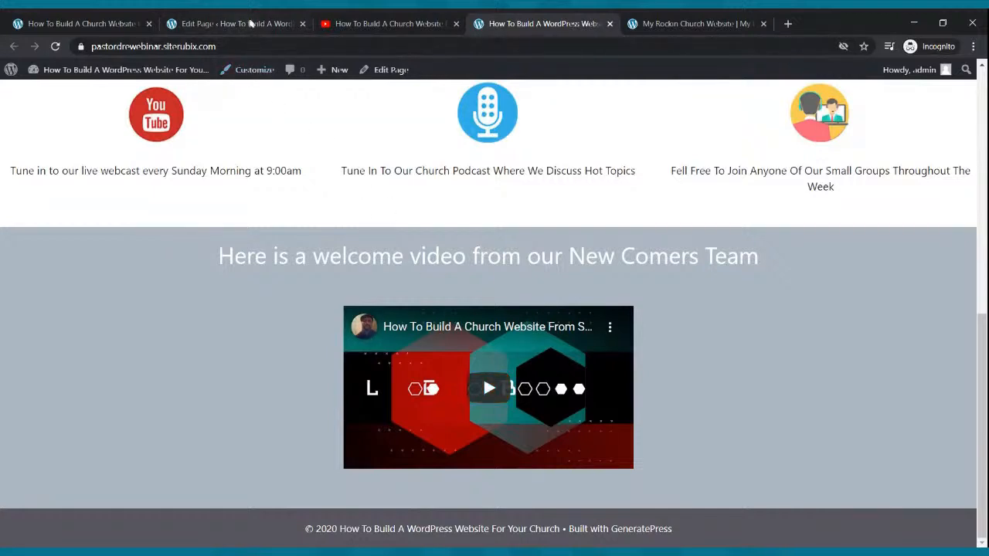
left_click(236, 24)
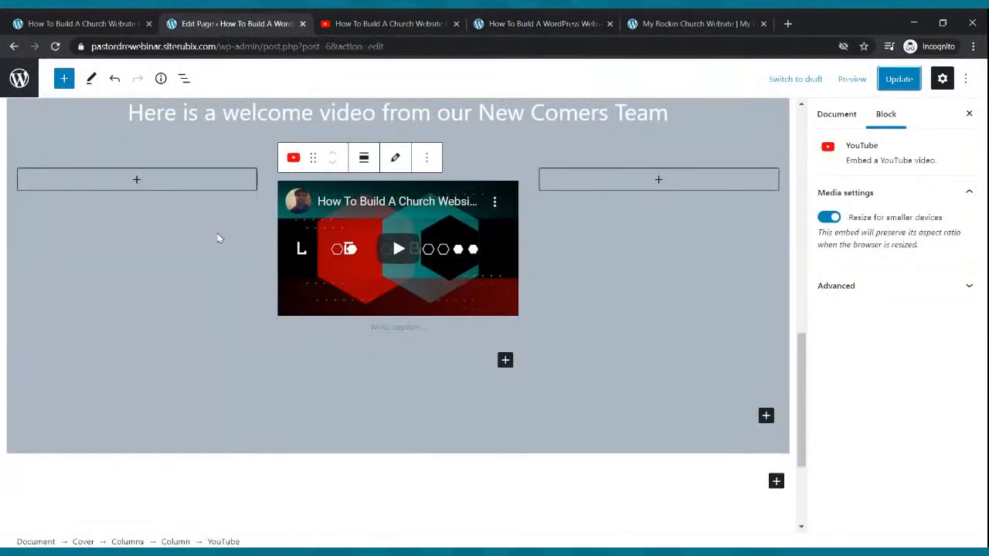
Set the empty left column's percentage width to 15
left_click(217, 235)
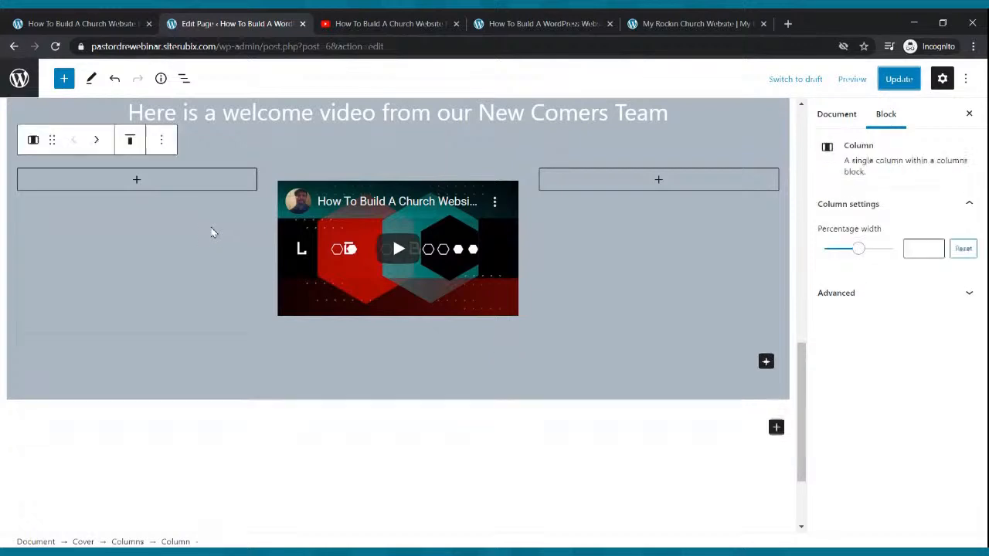
left_click(618, 248)
left_click(200, 245)
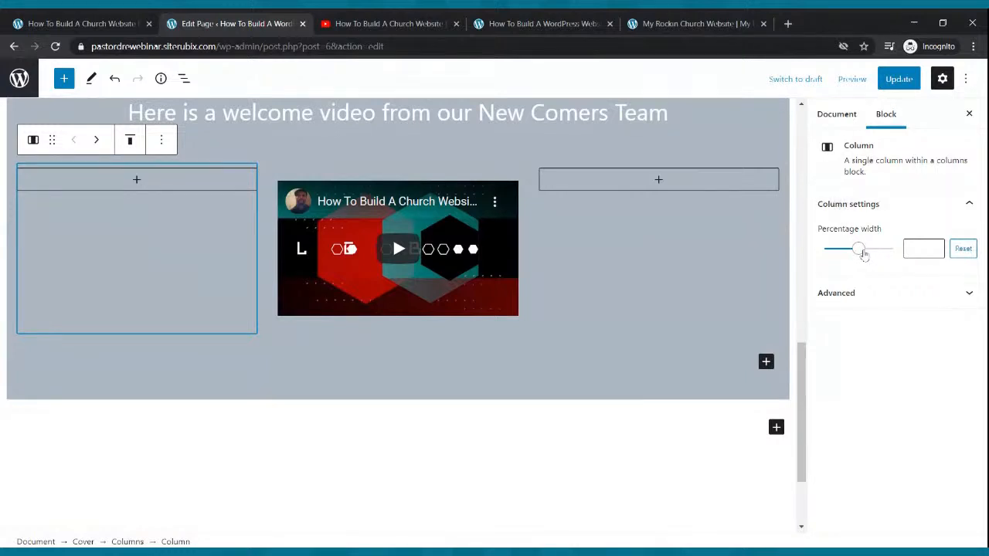
left_click_drag(859, 253, 839, 259)
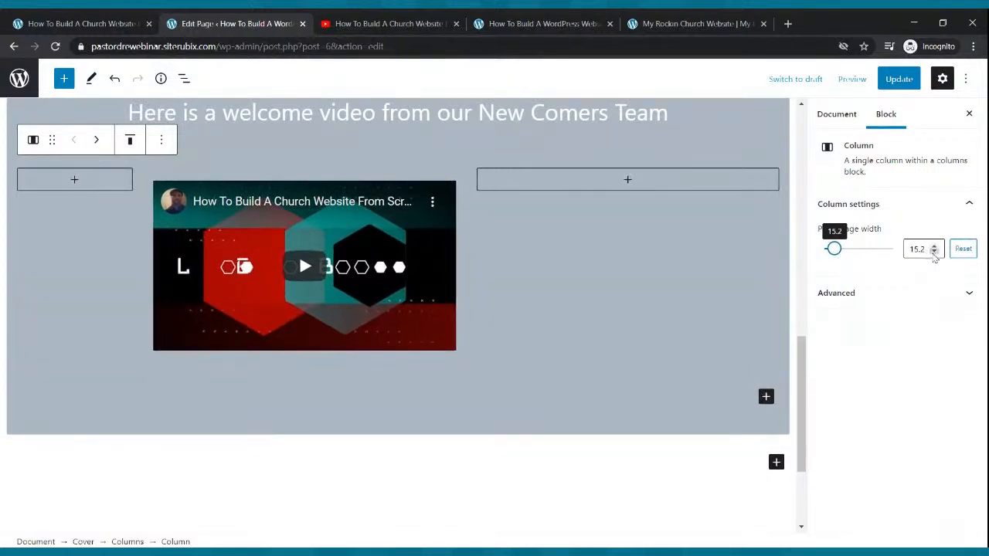
left_click(934, 252)
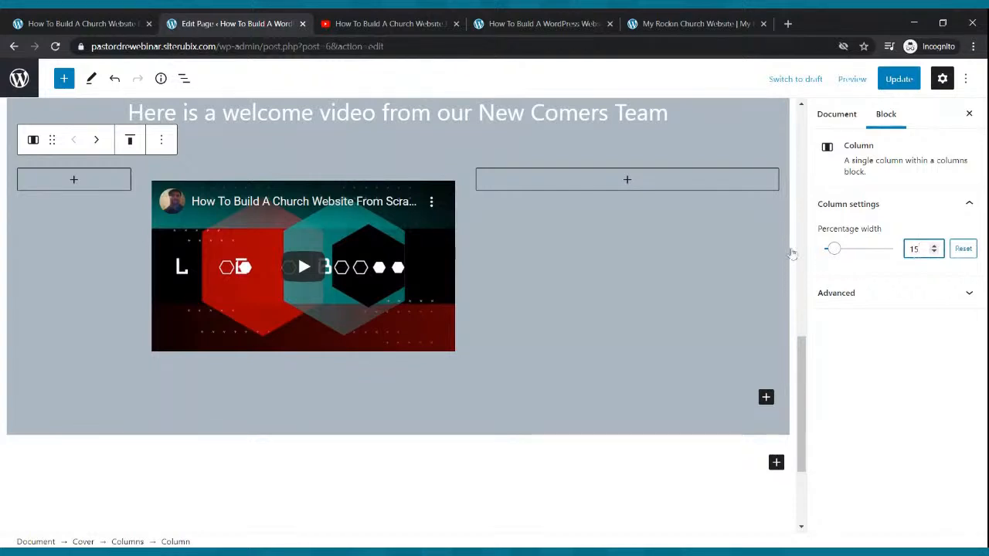
Set the empty right column to 15% width and update the page
left_click(748, 251)
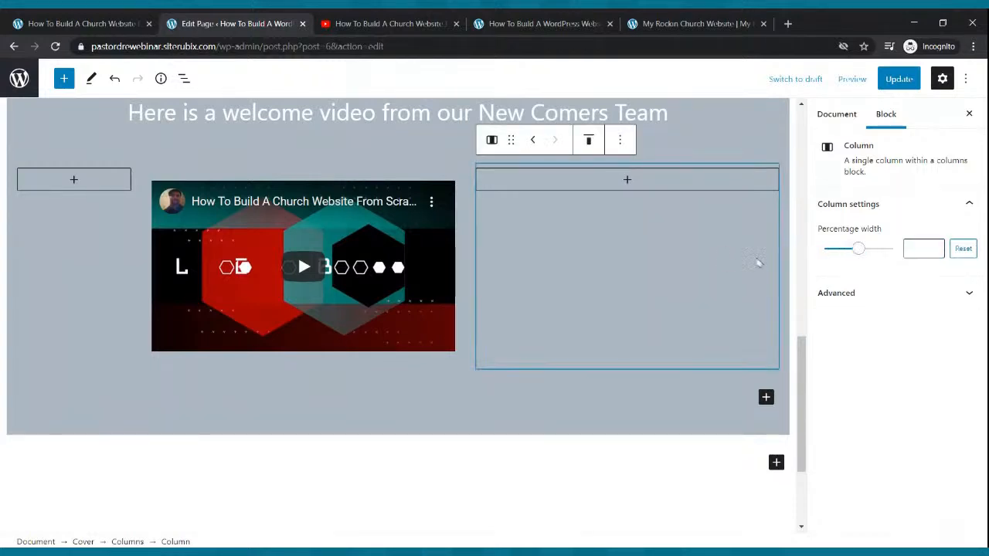
left_click_drag(853, 255, 839, 258)
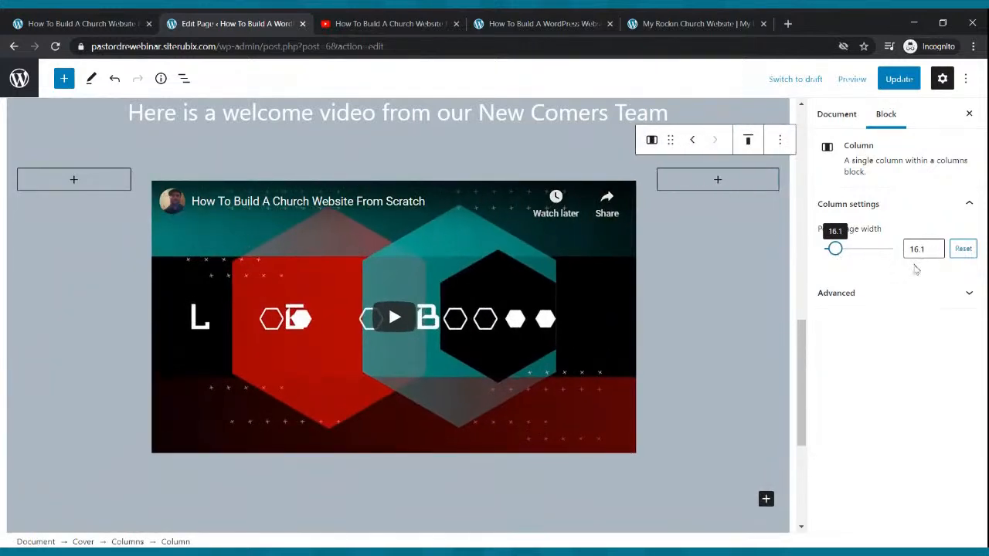
left_click(934, 252)
left_click(934, 251)
left_click(934, 252)
left_click(934, 252)
left_click(935, 252)
left_click(935, 251)
left_click(935, 251)
left_click(935, 252)
left_click(936, 251)
left_click(935, 252)
left_click(936, 251)
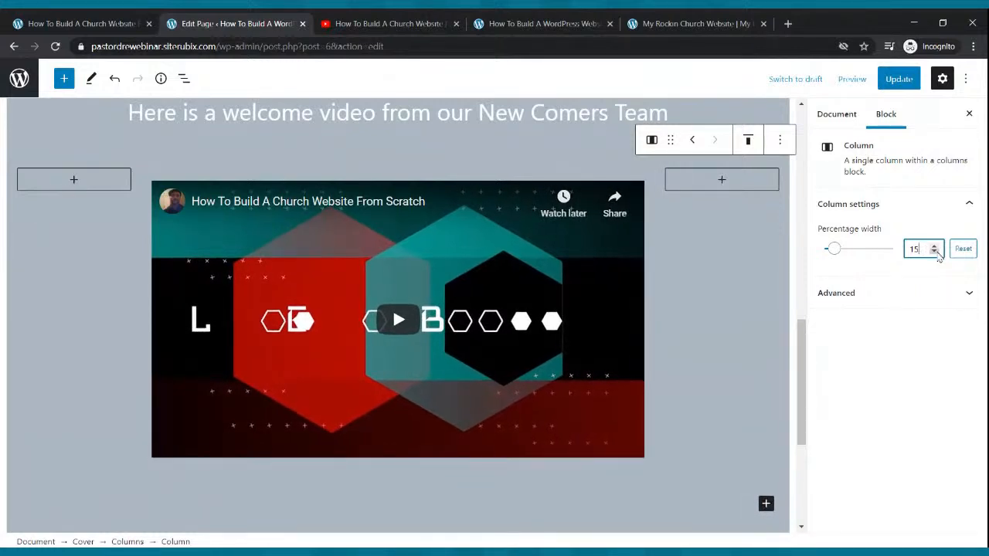
left_click(896, 79)
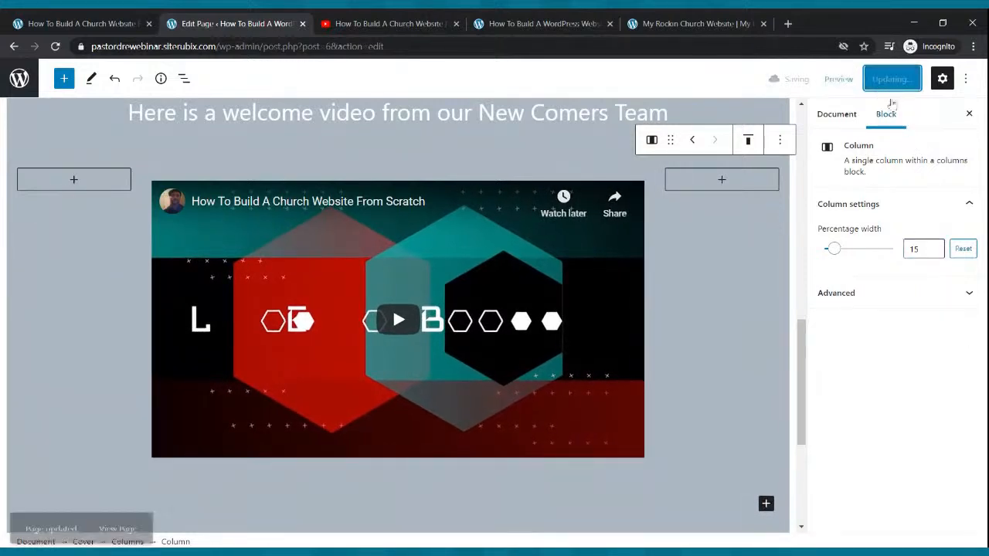
left_click(540, 22)
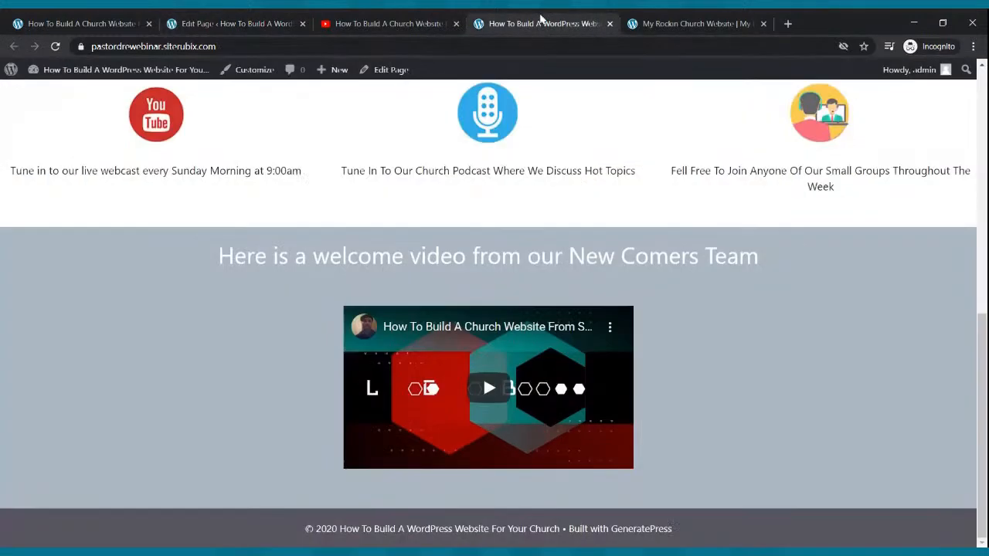
Reload the live homepage to check the wider video, then select the left column in the editor
left_click(56, 47)
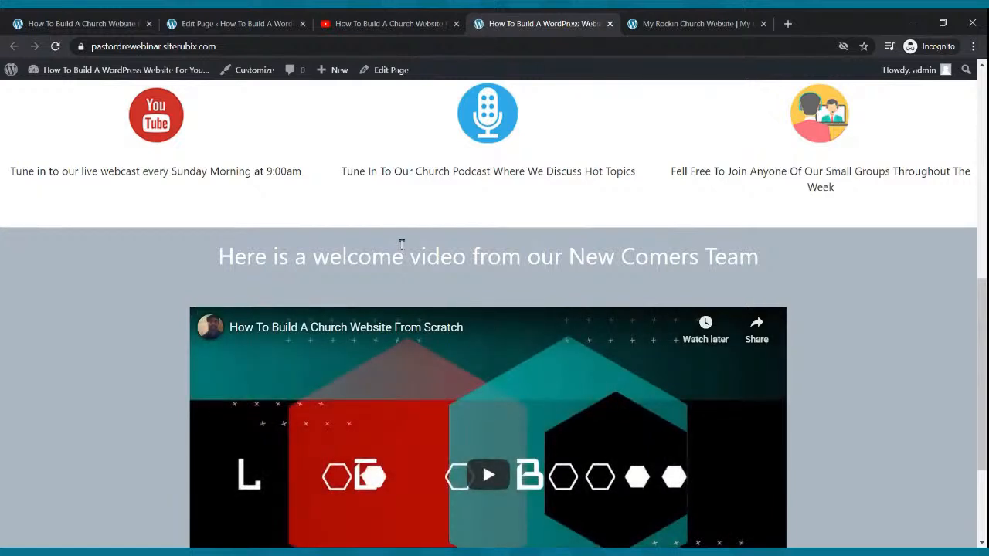
scroll(401, 244, "down", 2)
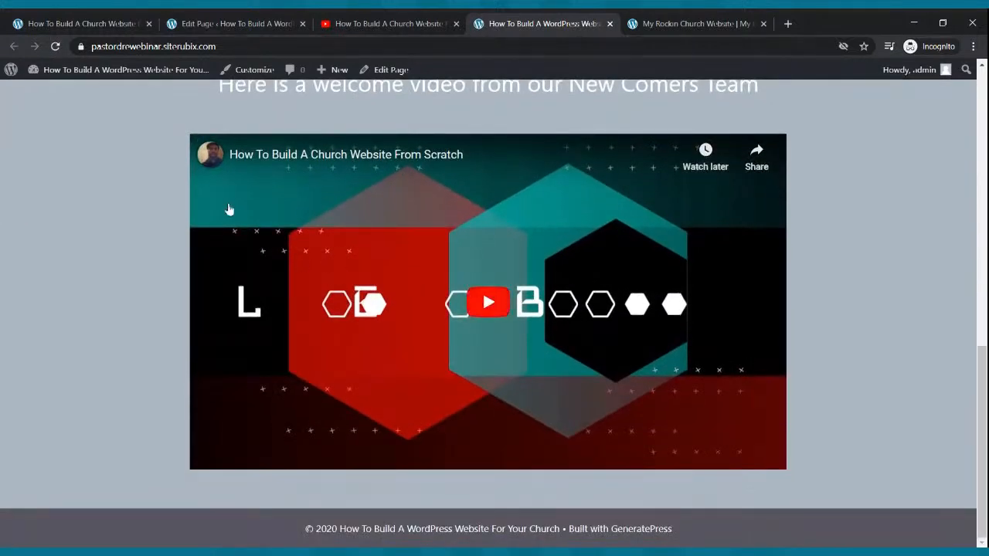
left_click(235, 23)
left_click(78, 255)
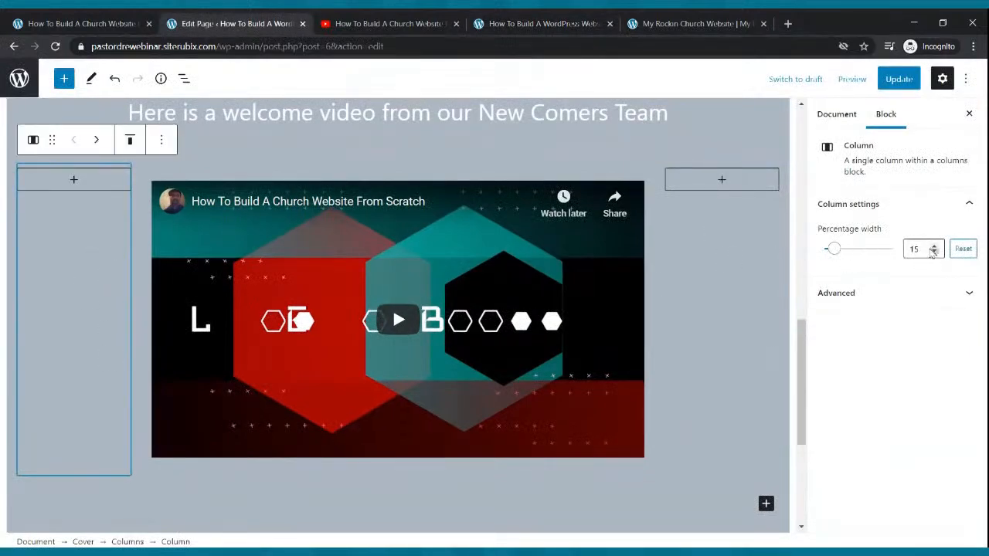
Widen the left and right side columns to 20% and update the page
left_click_drag(932, 247, 934, 249)
left_click(745, 243)
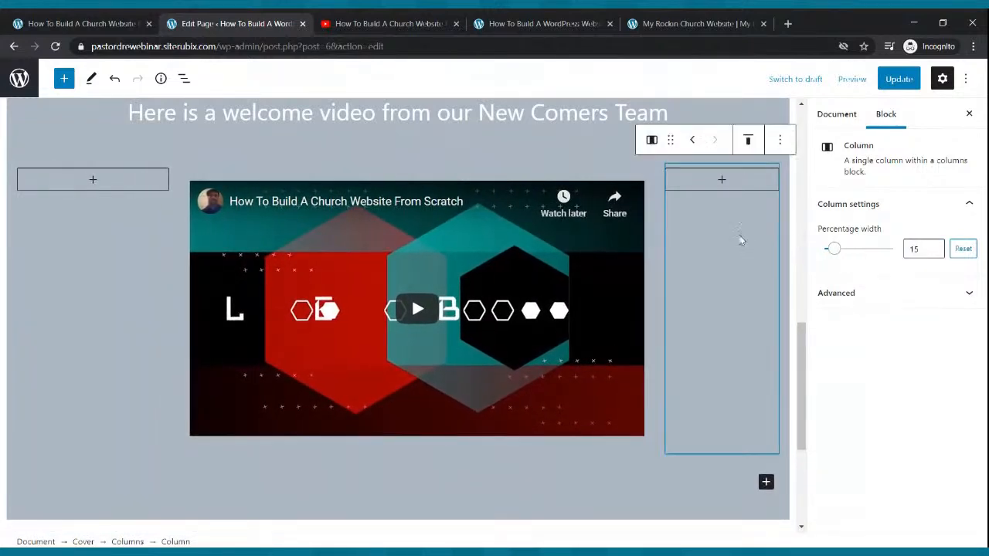
left_click_drag(934, 248, 936, 249)
left_click(898, 80)
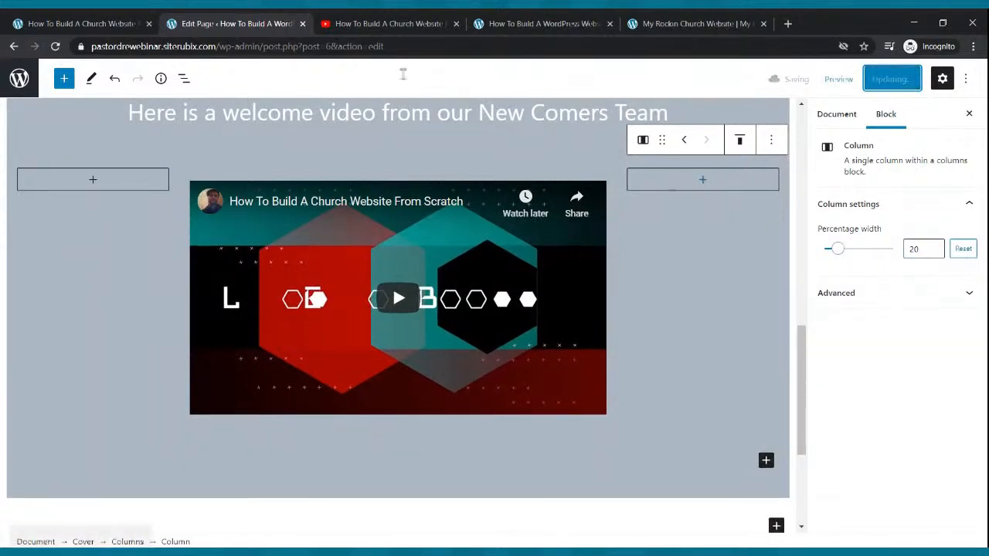
left_click(541, 24)
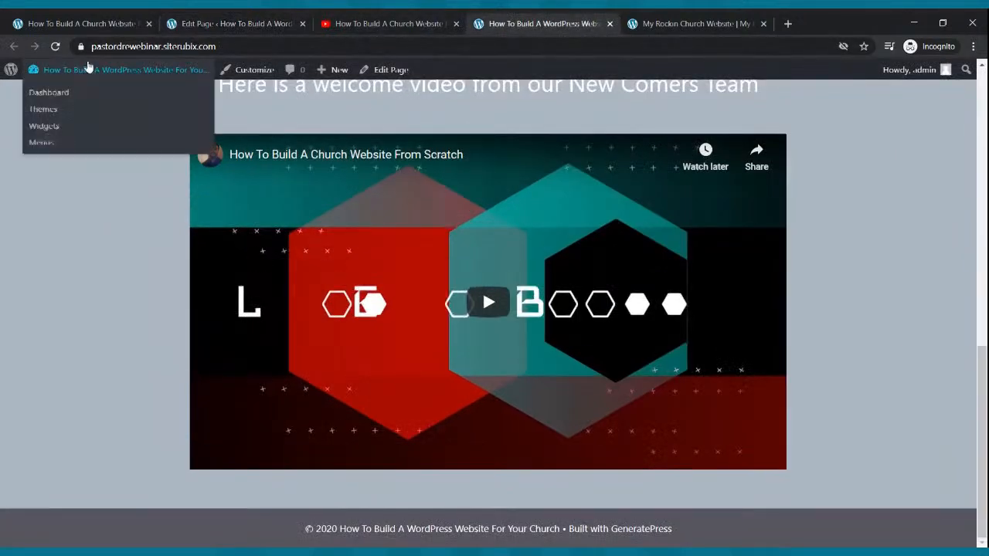
Reload the live homepage and scroll to check the narrower centred welcome video
left_click(55, 46)
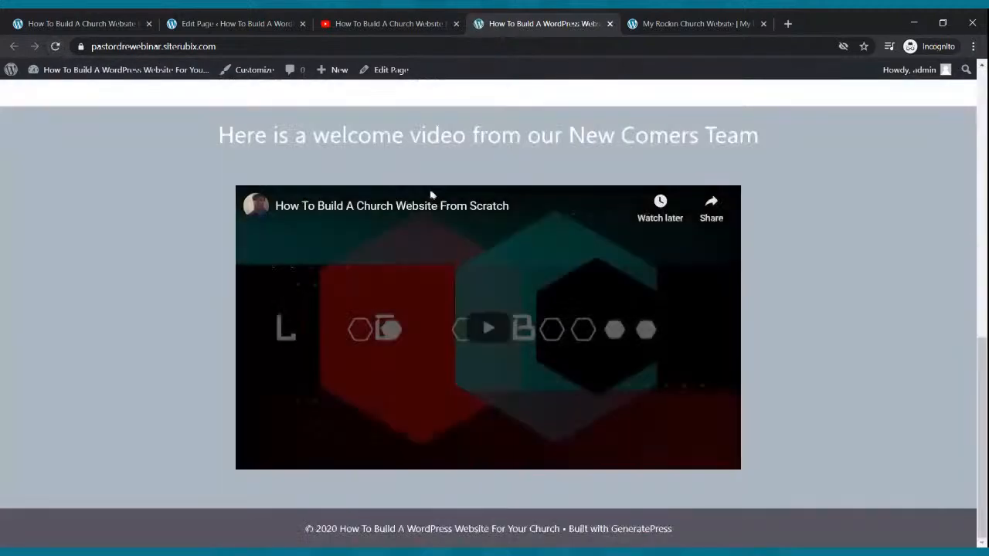
scroll(458, 189, "up", 10)
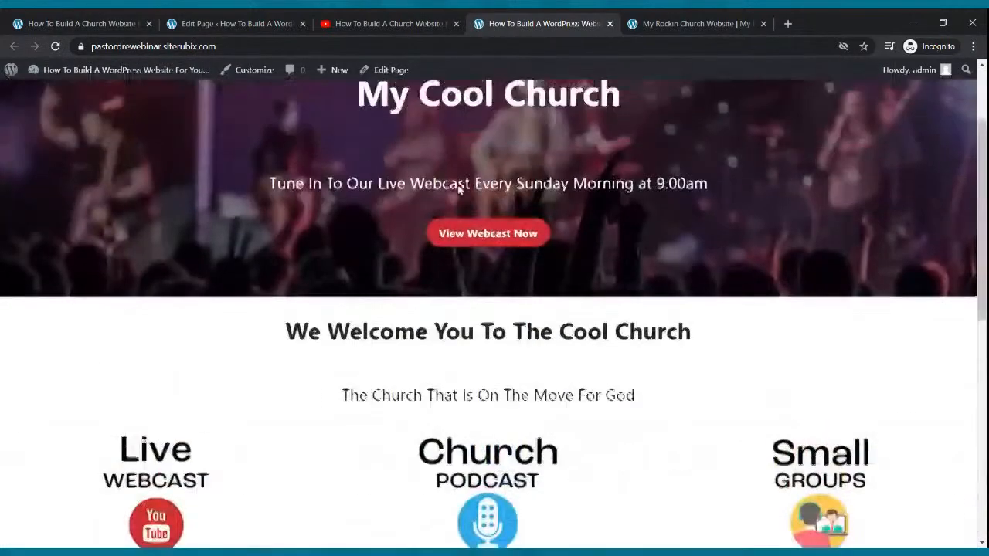
scroll(441, 192, "down", 10)
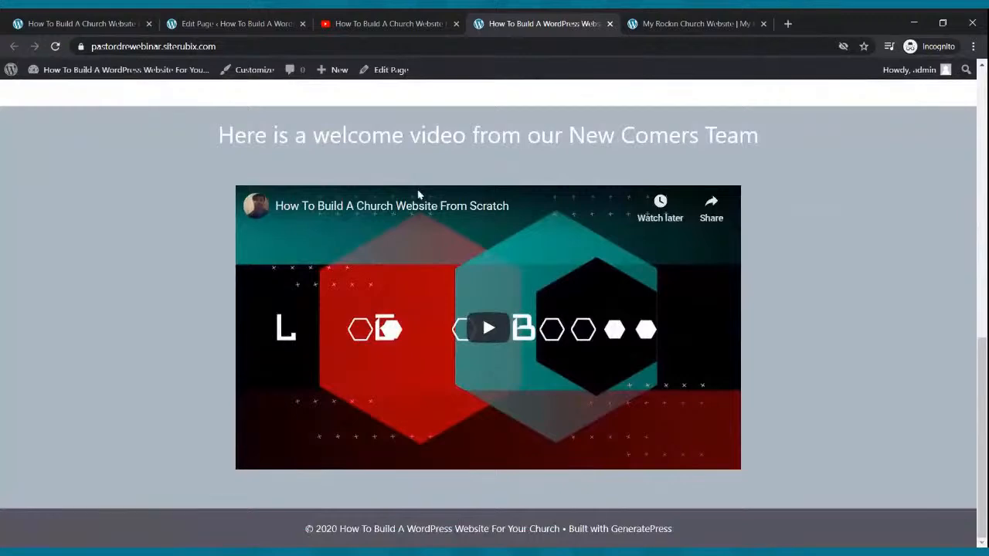
scroll(486, 181, "up", 10)
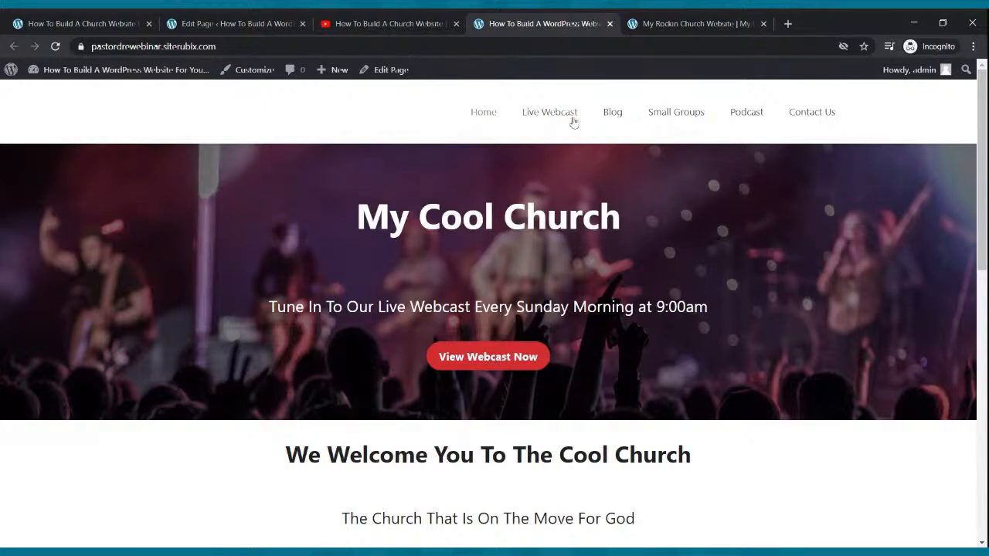
scroll(614, 201, "down", 4)
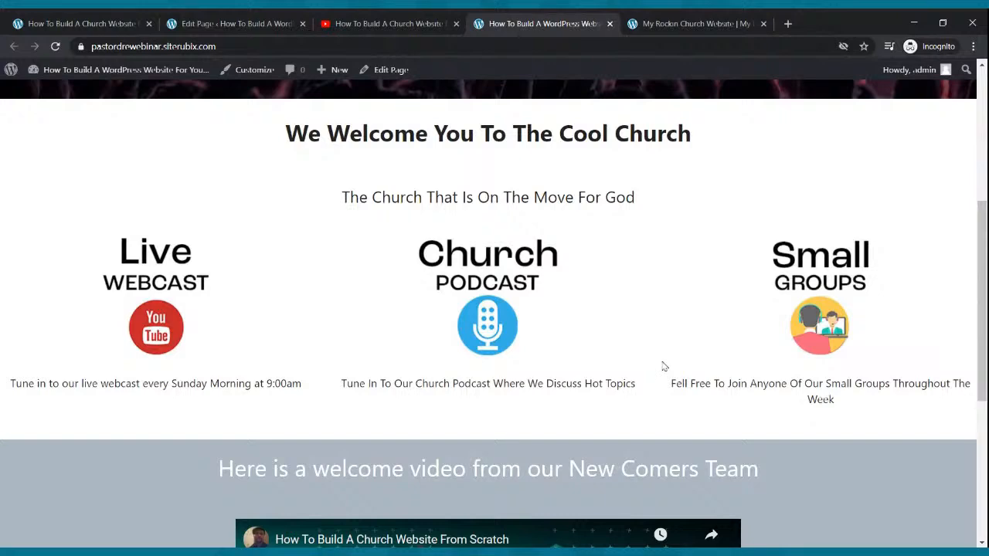
left_click(222, 23)
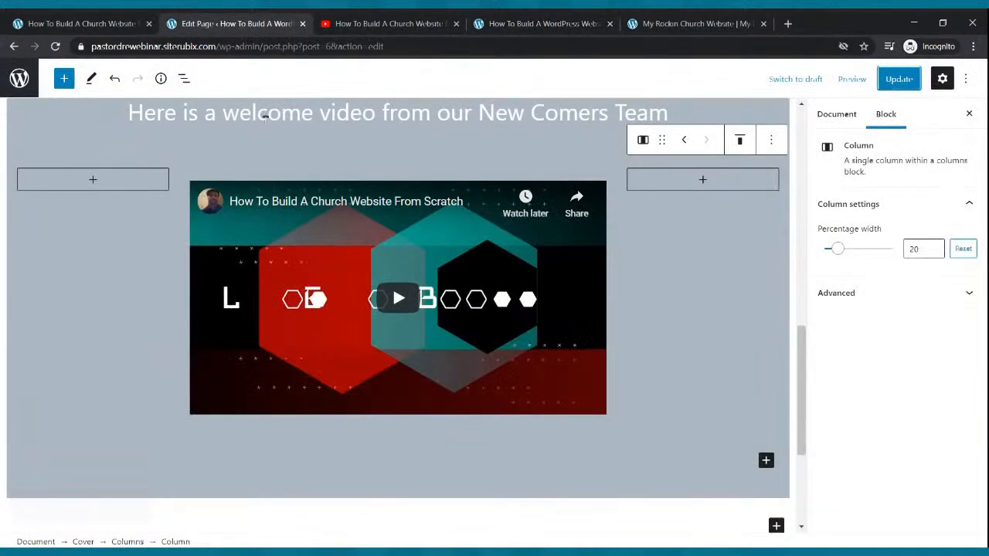
Select the View Webcast Now button and start adding a link to it
scroll(359, 272, "up", 1)
scroll(360, 272, "up", 10)
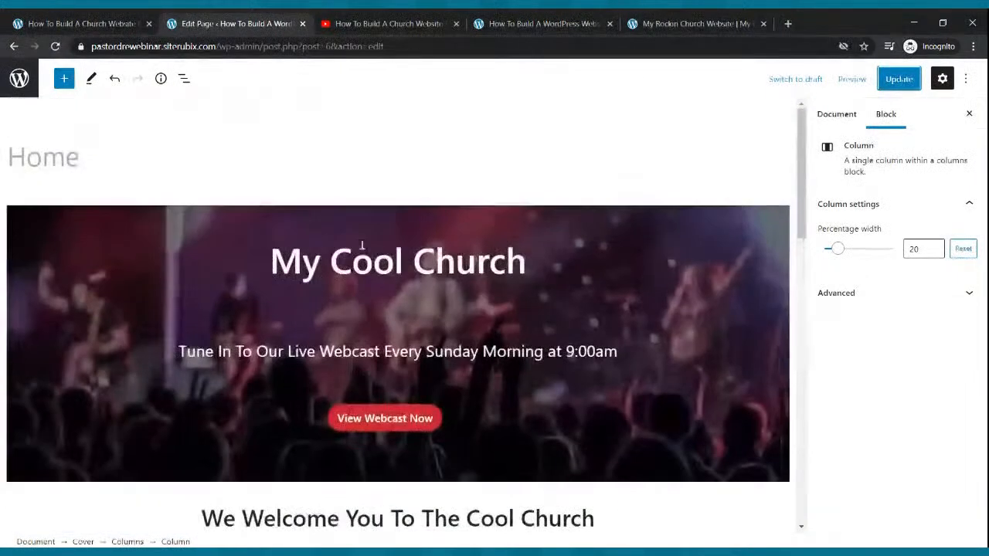
left_click(435, 428)
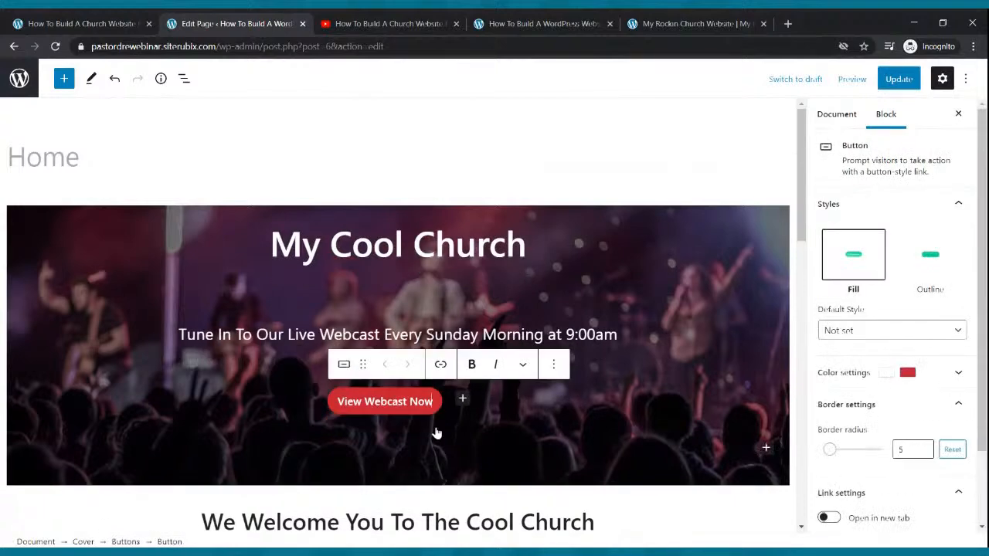
left_click(441, 365)
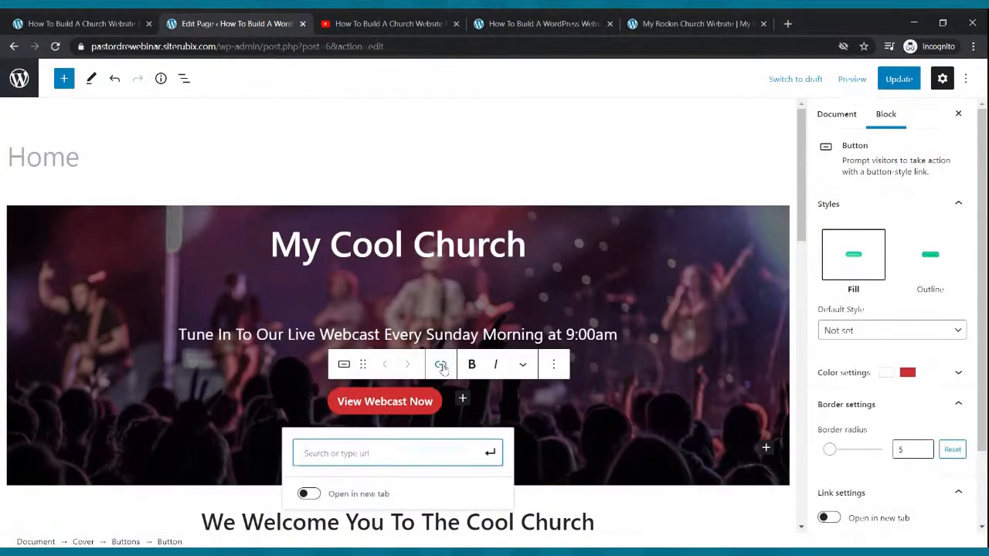
Open Live Webcast on the live site and copy its full https address
left_click(502, 22)
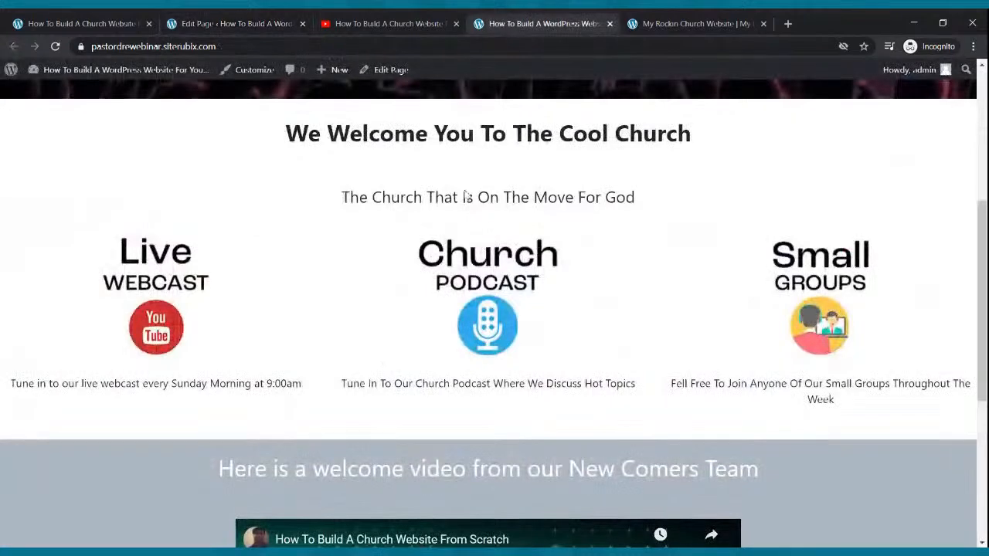
scroll(447, 289, "up", 5)
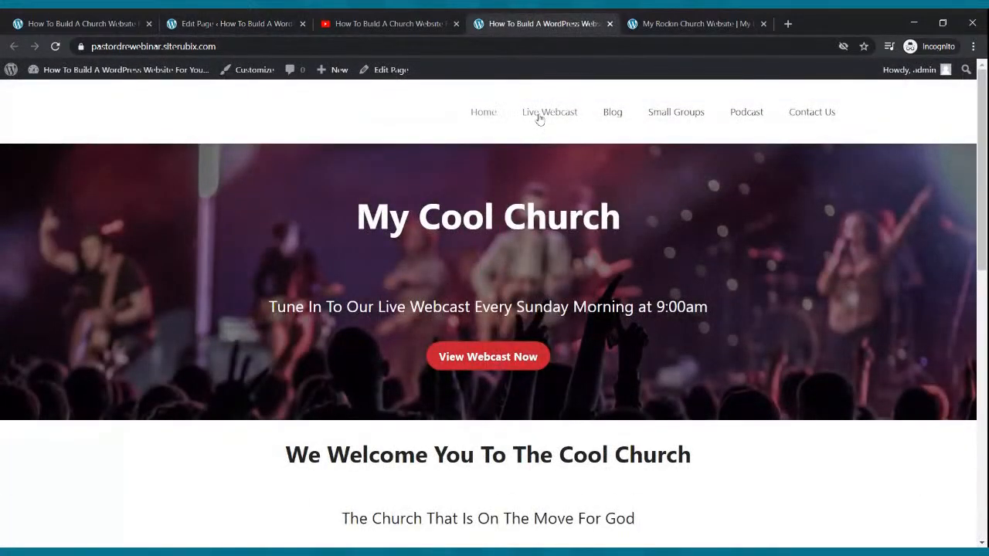
left_click(539, 118)
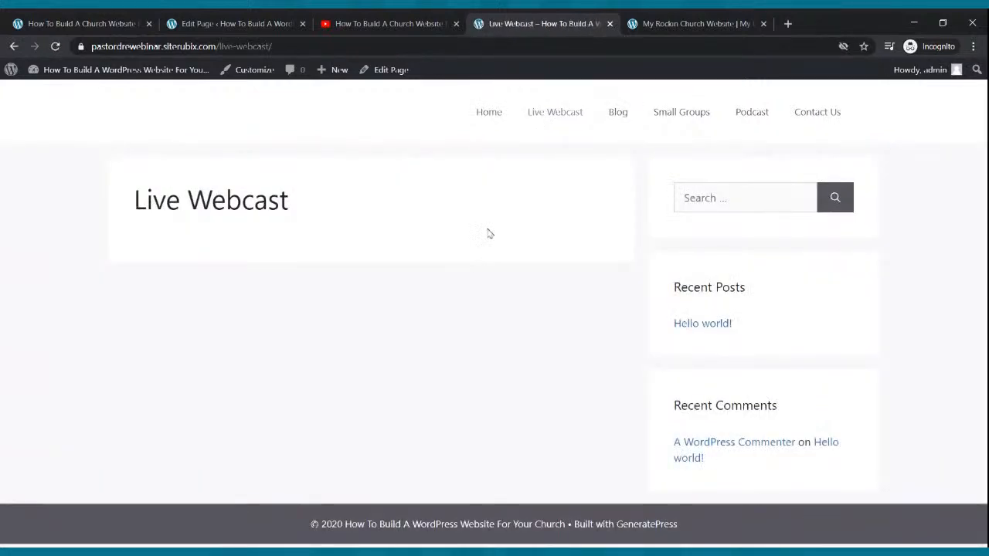
left_click(196, 48)
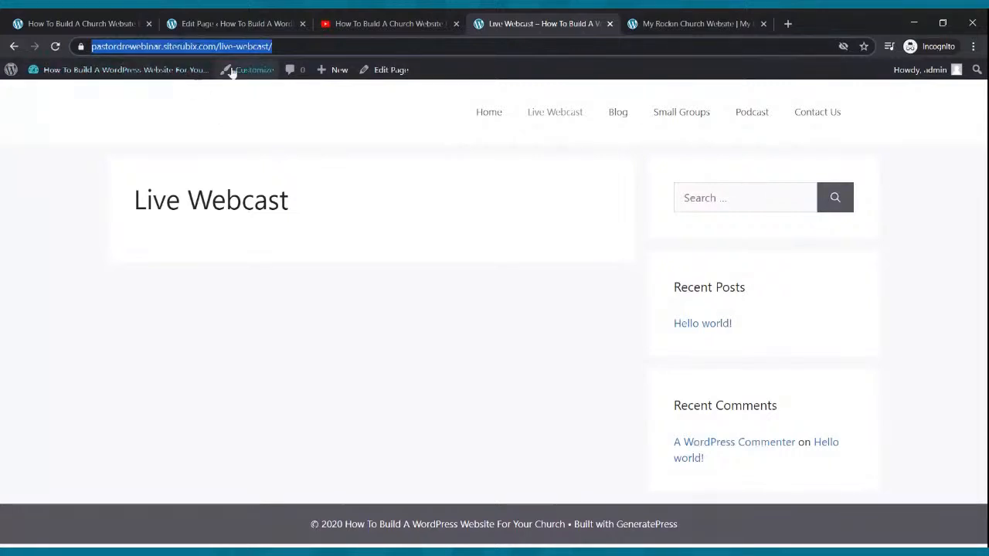
left_click(339, 47)
left_click_drag(339, 47, 87, 48)
key("ctrl+c")
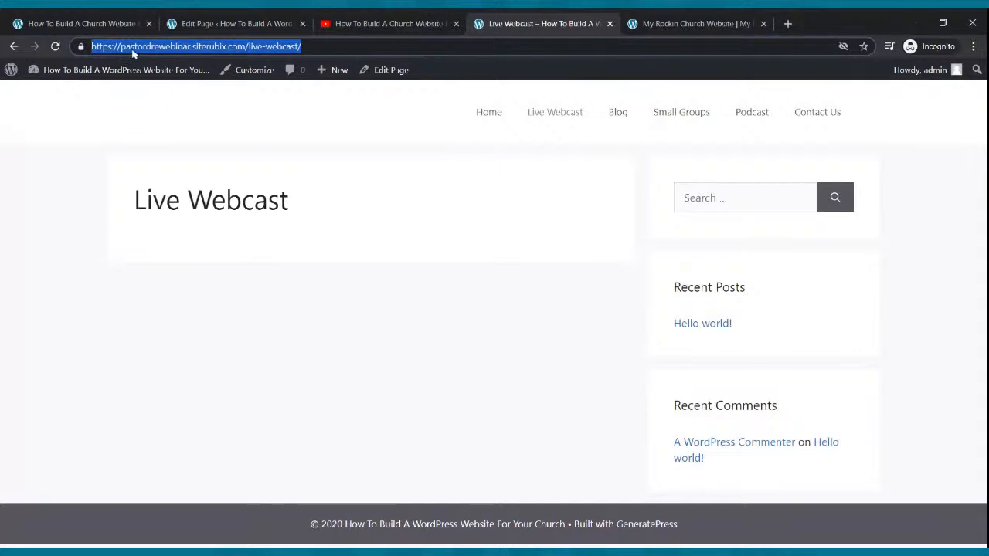
left_click(225, 23)
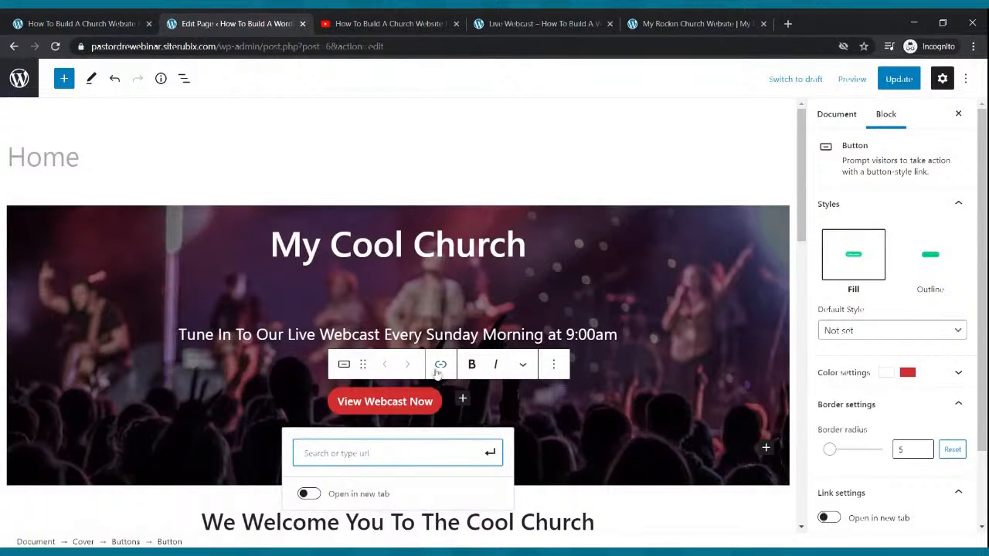
Link the View Webcast Now button to the copied Live Webcast address
key("ctrl+v")
left_click(490, 453)
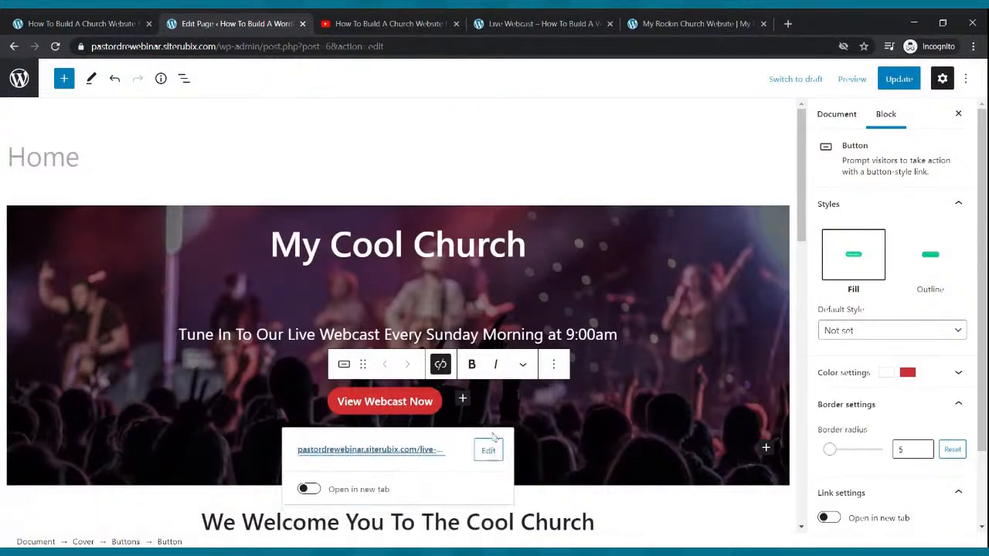
left_click(595, 311)
scroll(579, 297, "down", 5)
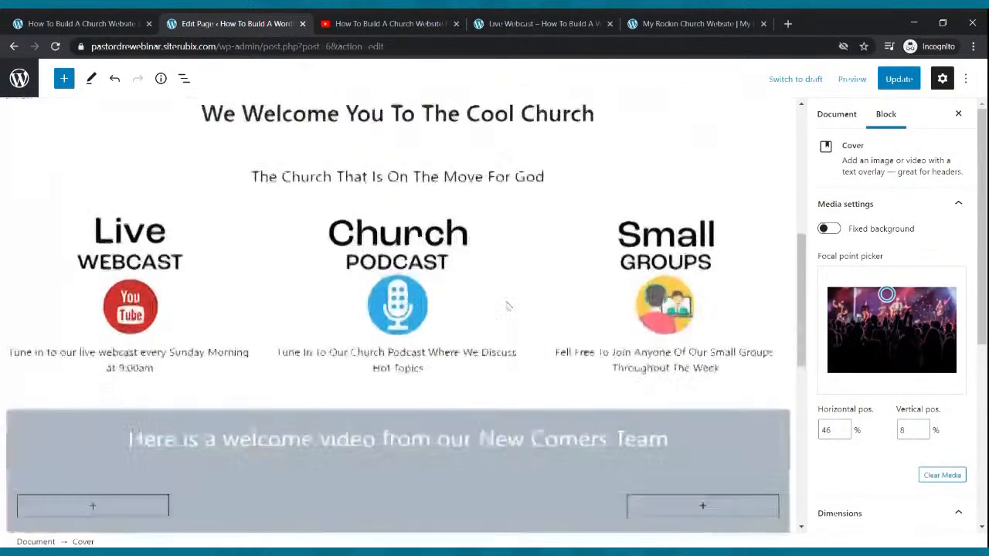
Link the Live Webcast image to the /live-webcast/ page, then select the Church Podcast image
left_click(124, 248)
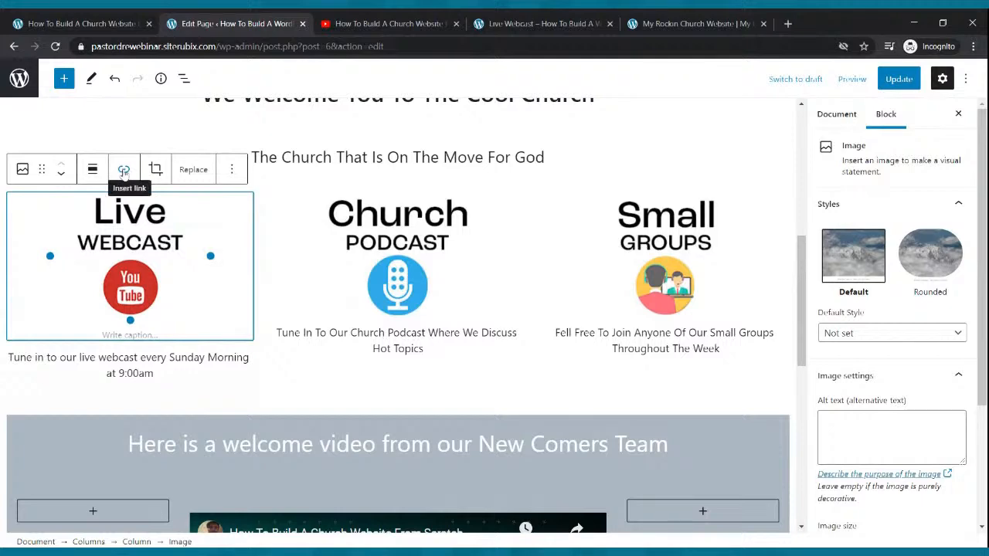
scroll(280, 199, "up", 3)
scroll(402, 314, "down", 4)
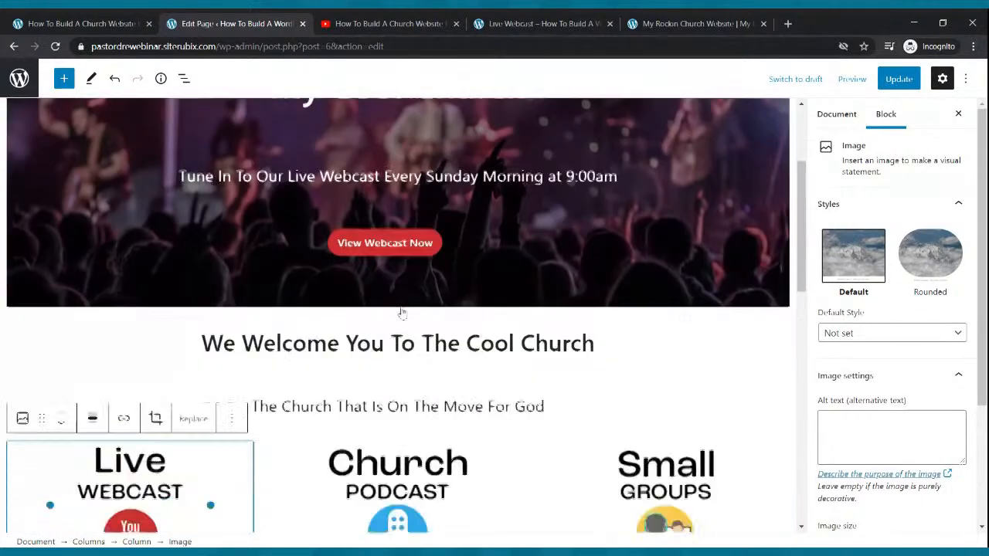
left_click(123, 168)
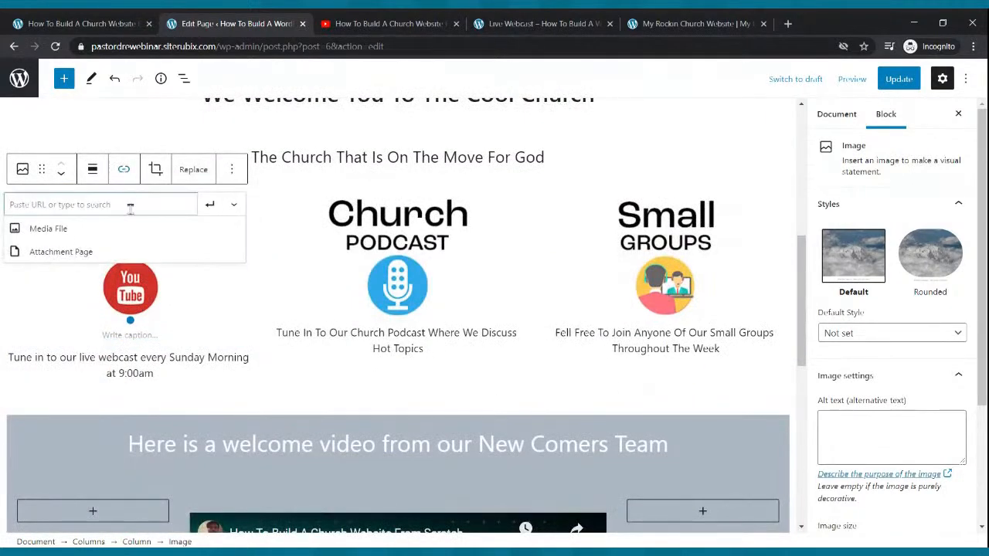
key("ctrl+v")
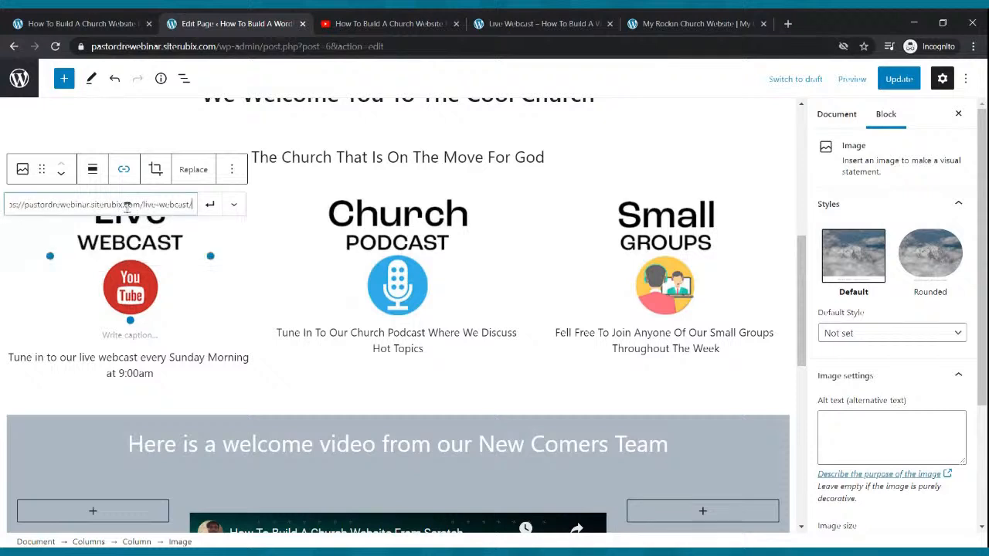
left_click(209, 205)
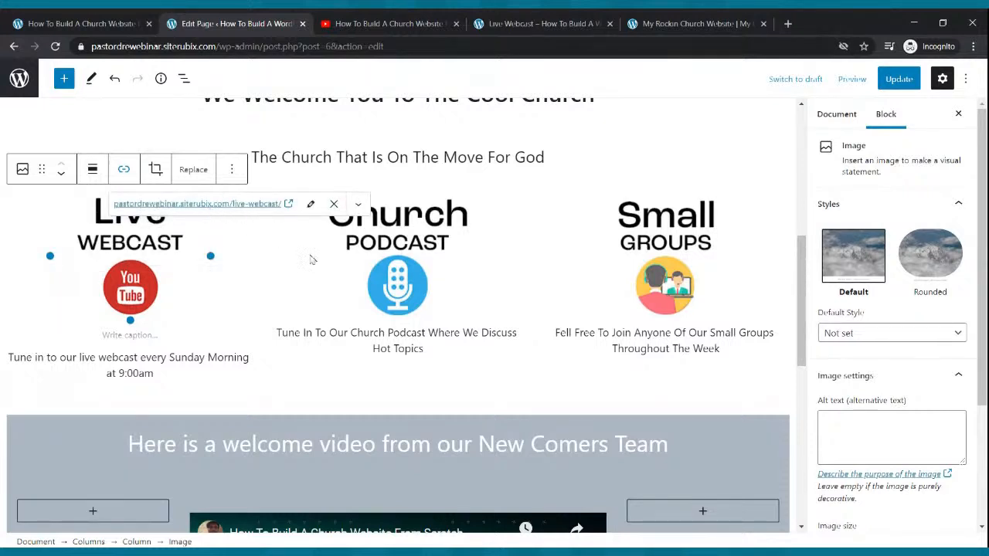
left_click(385, 262)
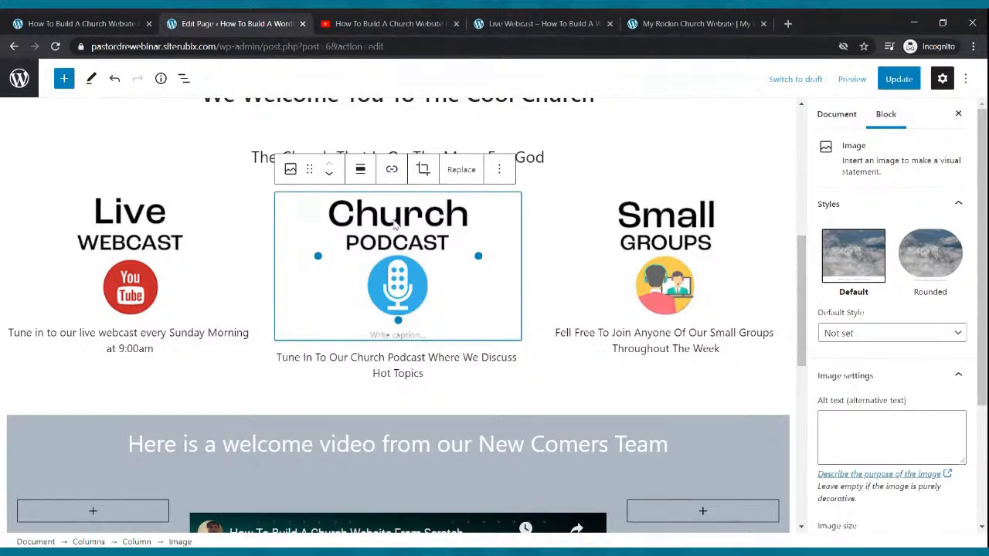
left_click(392, 169)
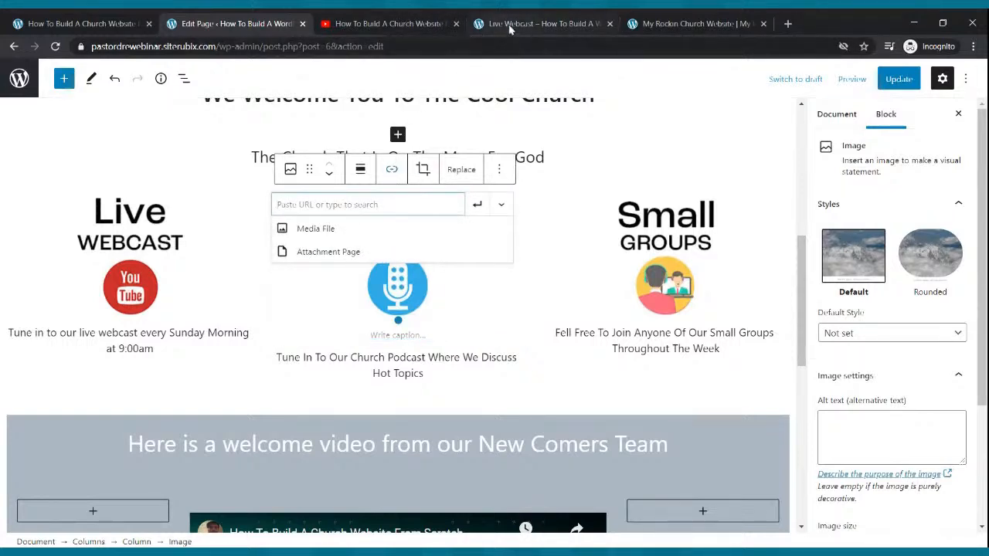
Copy the live site's /podcast/ address and apply it as the Church Podcast image link
left_click(510, 24)
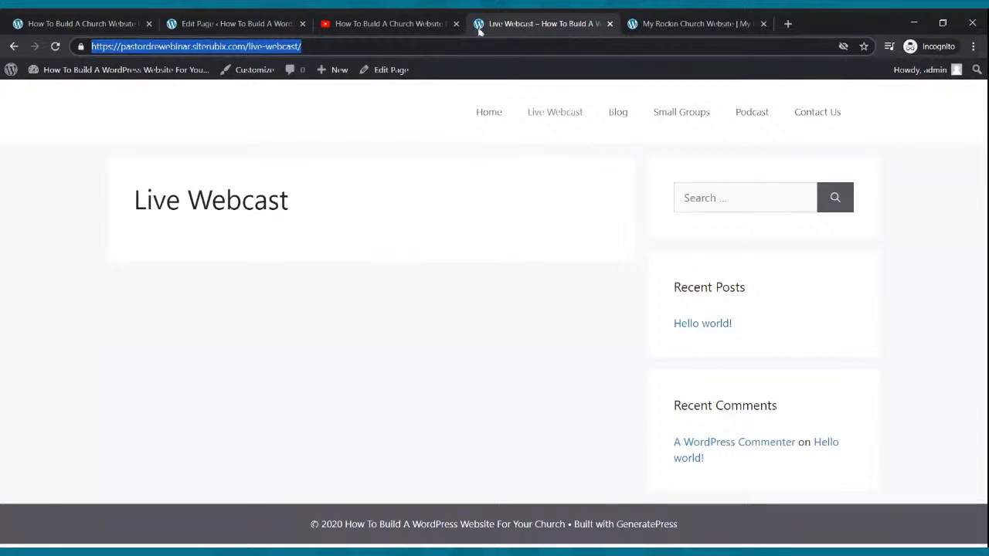
left_click(236, 23)
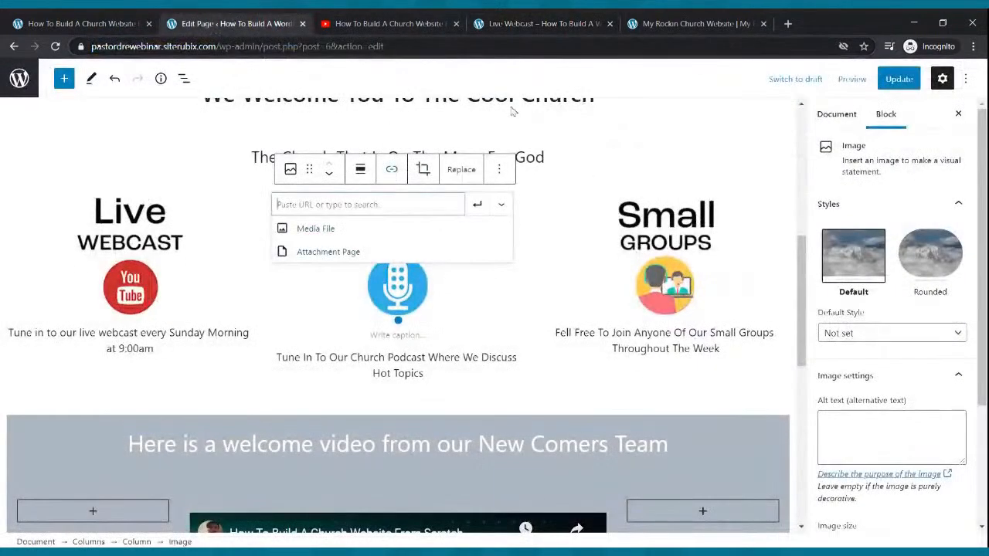
left_click(533, 24)
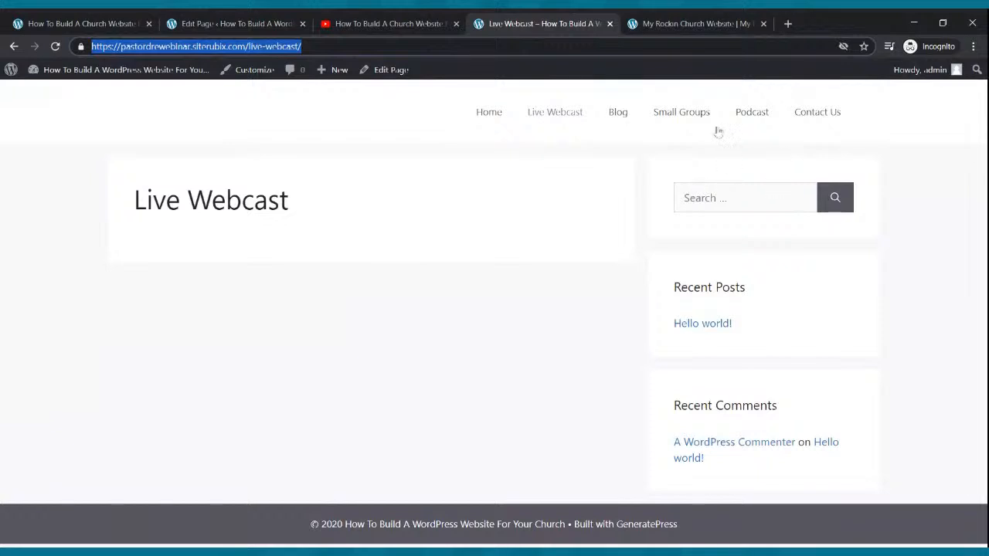
left_click(740, 115)
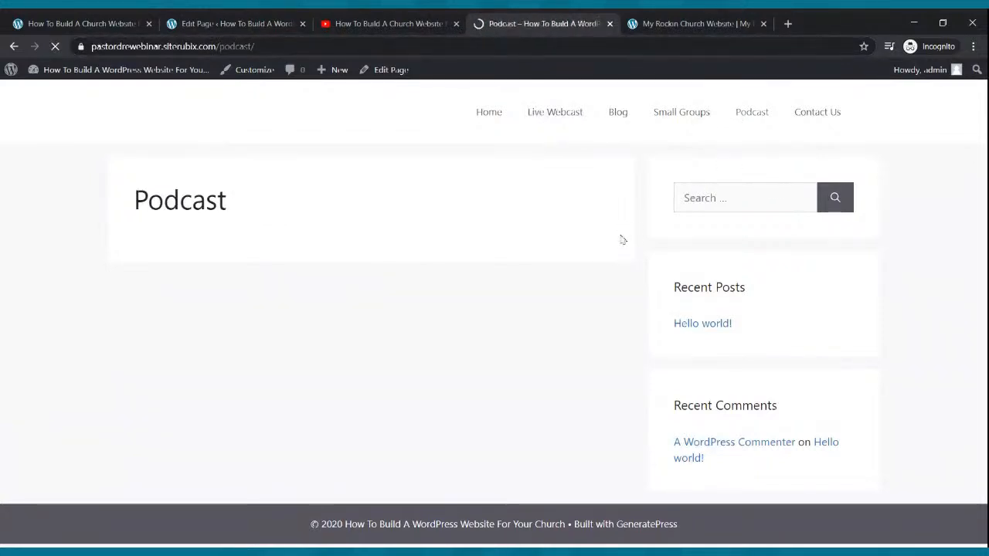
left_click(163, 48)
key("ctrl+c")
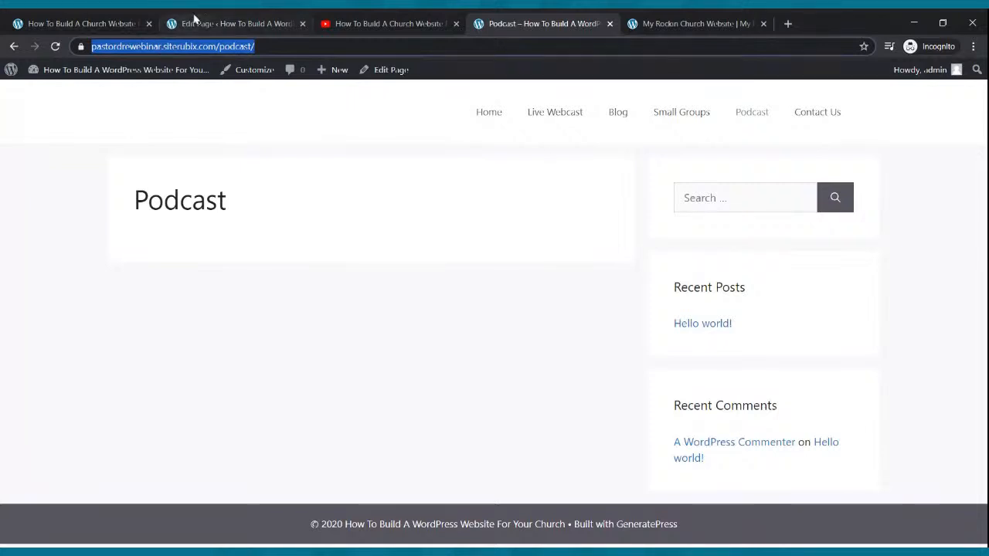
left_click(195, 23)
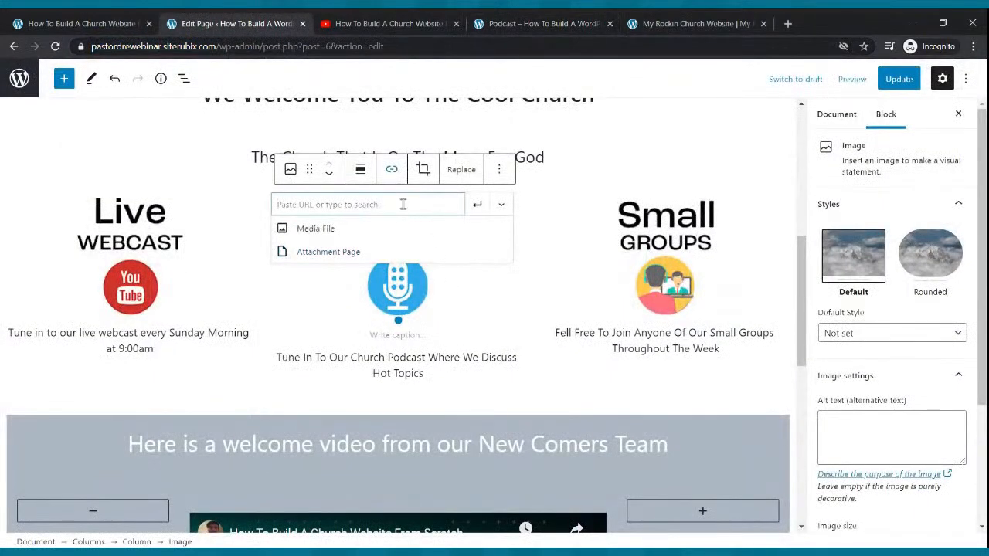
key("ctrl+v")
left_click(477, 204)
left_click(641, 250)
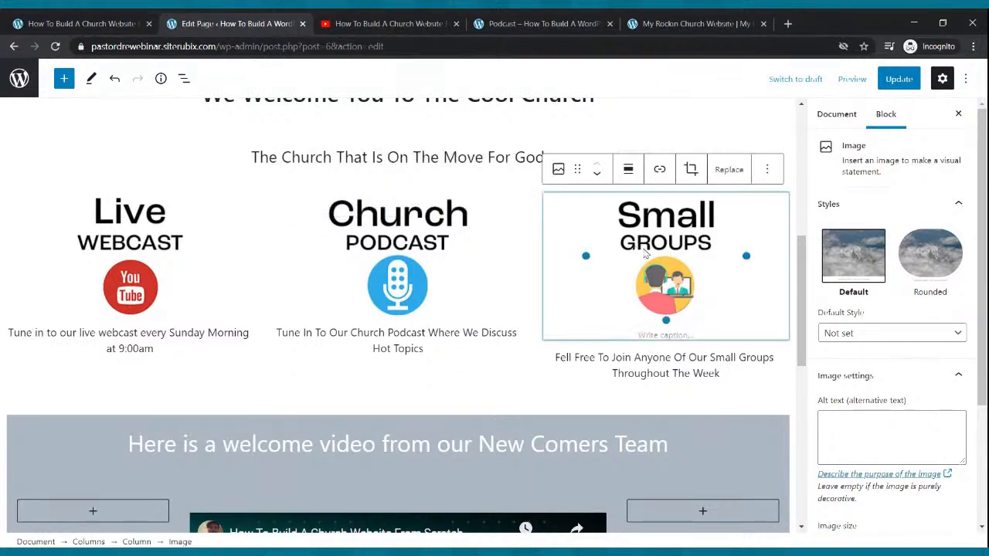
left_click(659, 169)
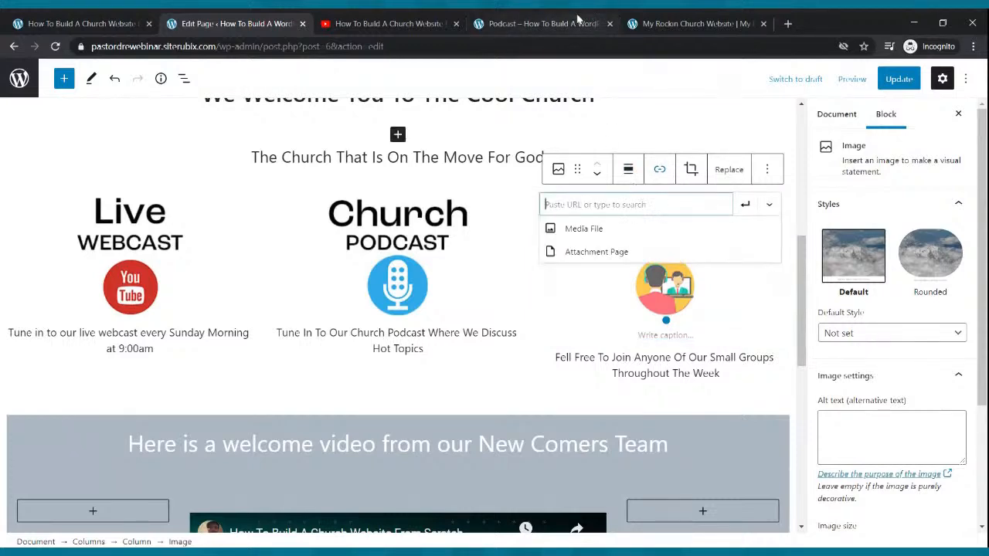
Link the Small Groups image to the copied /small-groups/ address and update the Home page
left_click(578, 18)
left_click(678, 118)
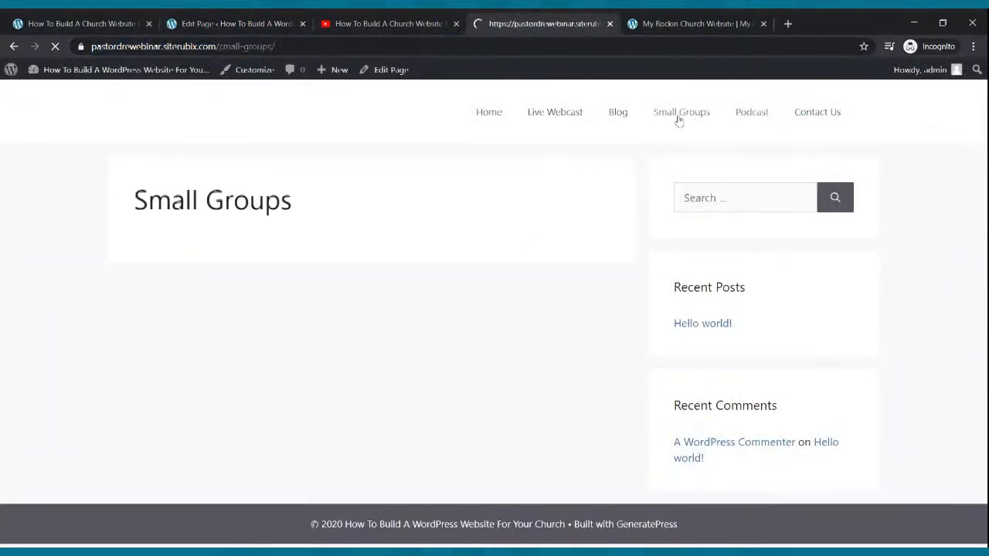
left_click(116, 49)
key("ctrl+c")
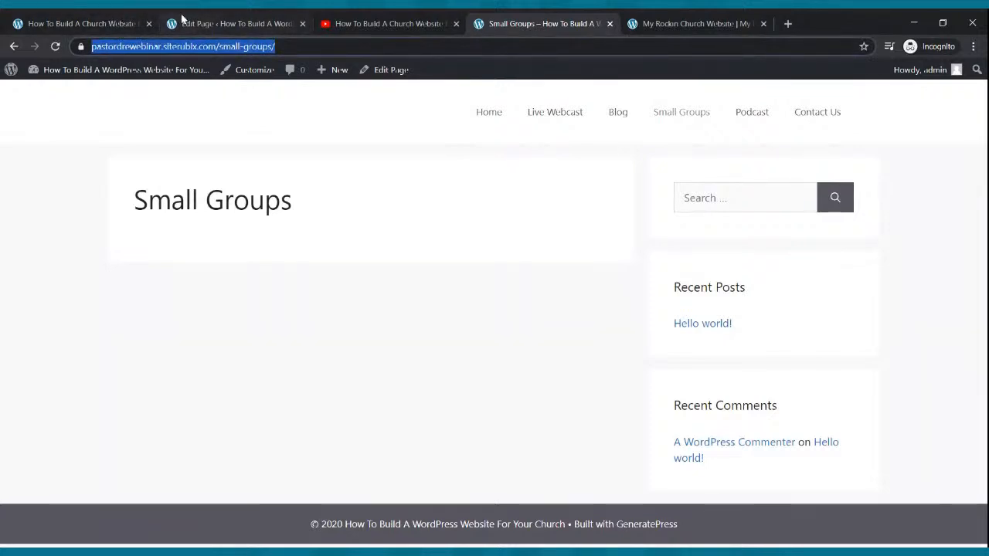
left_click(202, 23)
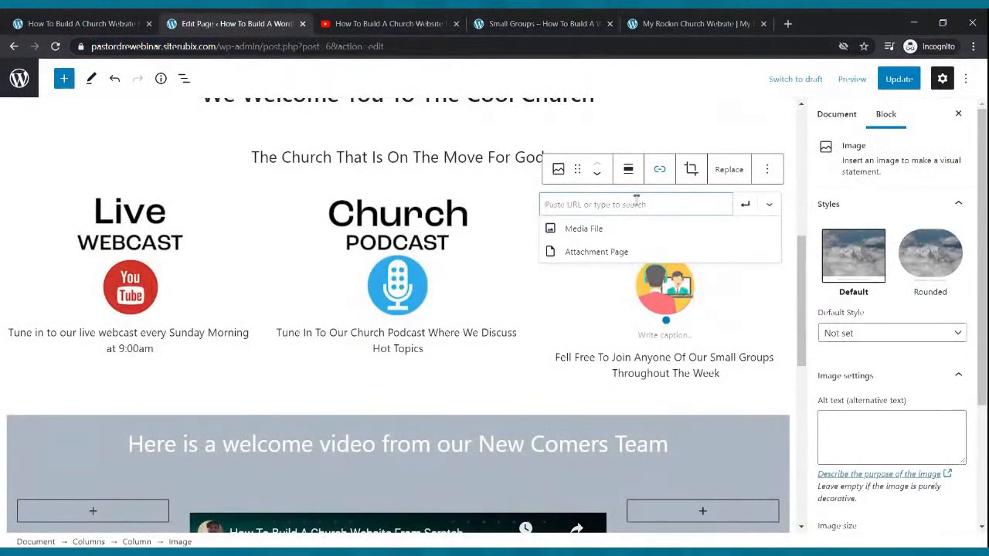
key("ctrl+v")
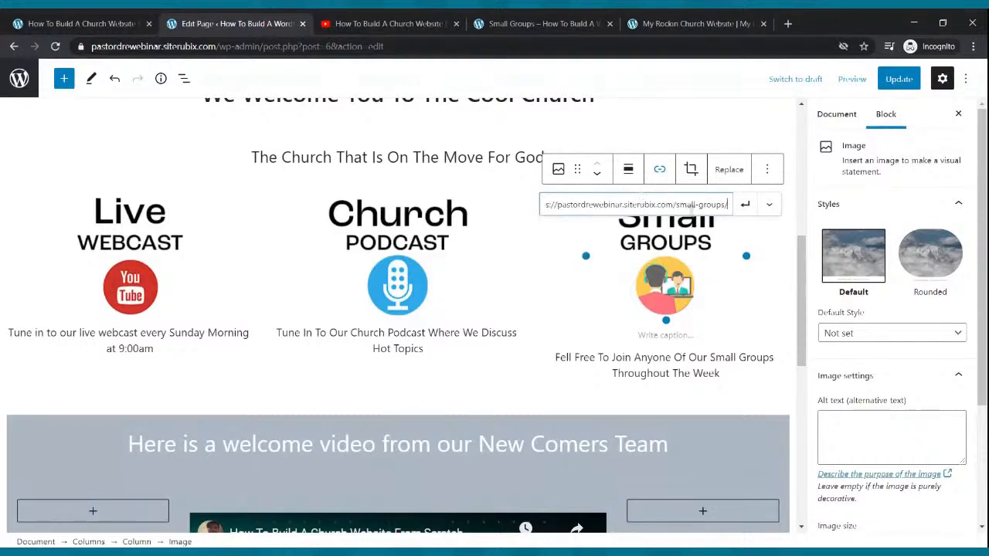
left_click(744, 205)
left_click(898, 79)
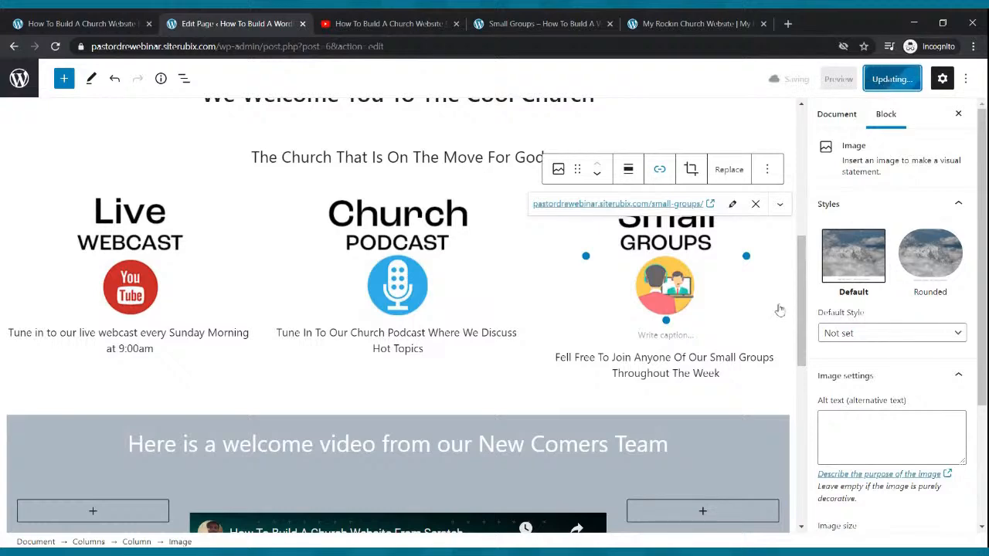
left_click(508, 31)
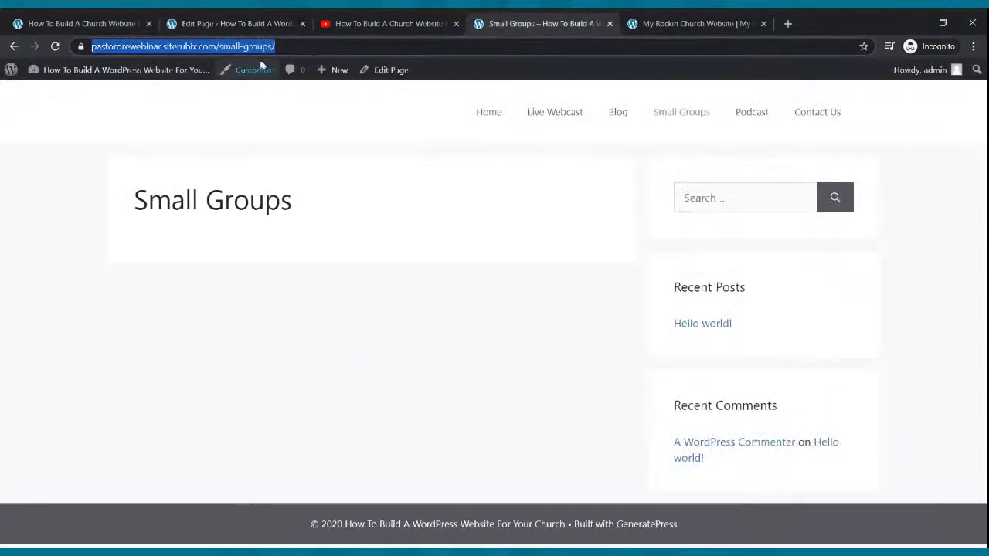
Check the Live Webcast, Podcast and Small Groups pages from the live home page
left_click(507, 113)
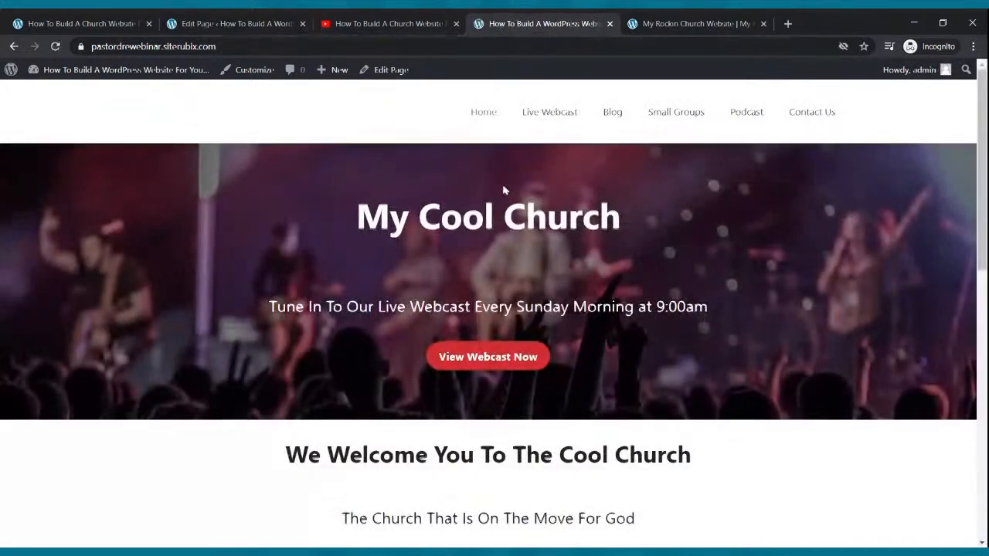
scroll(503, 190, "down", 3)
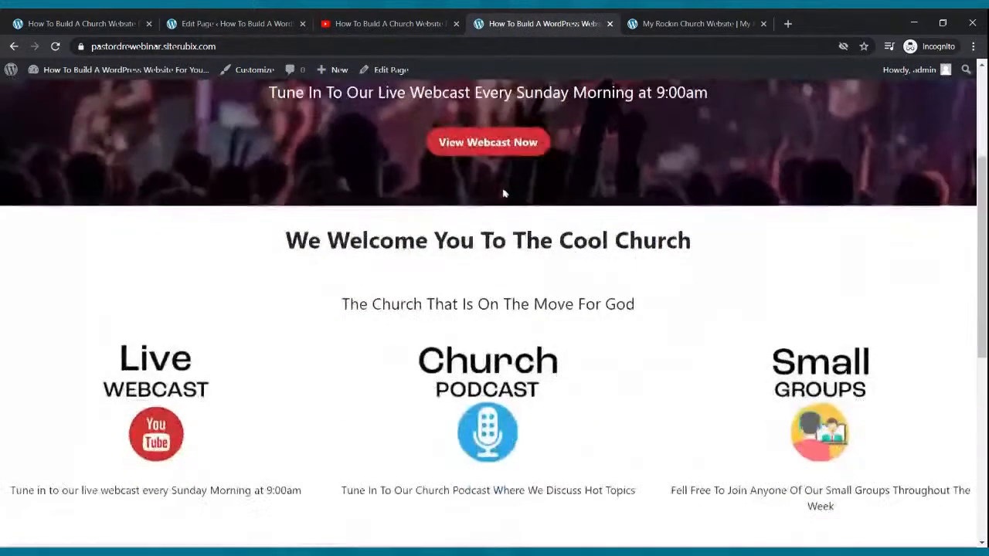
left_click(496, 145)
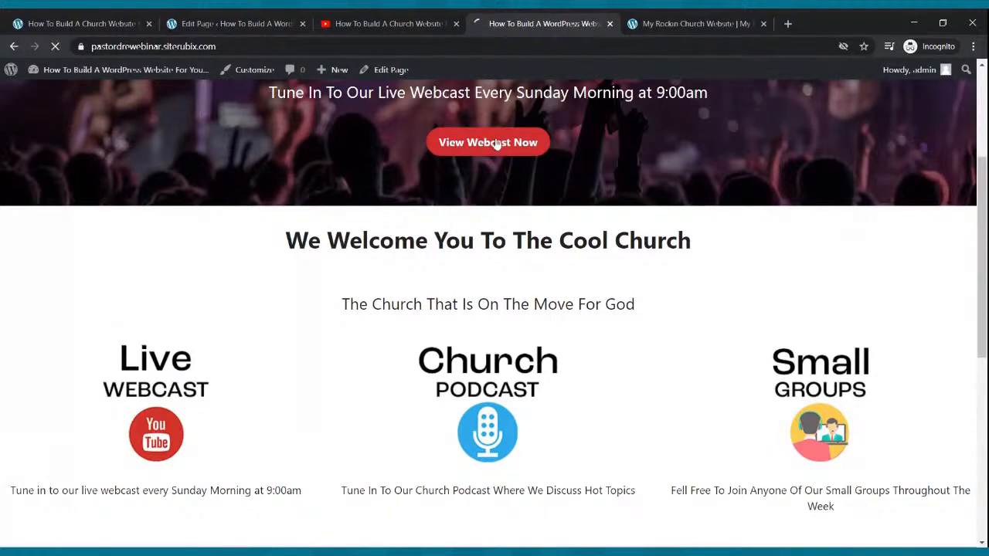
left_click(490, 115)
scroll(420, 247, "down", 4)
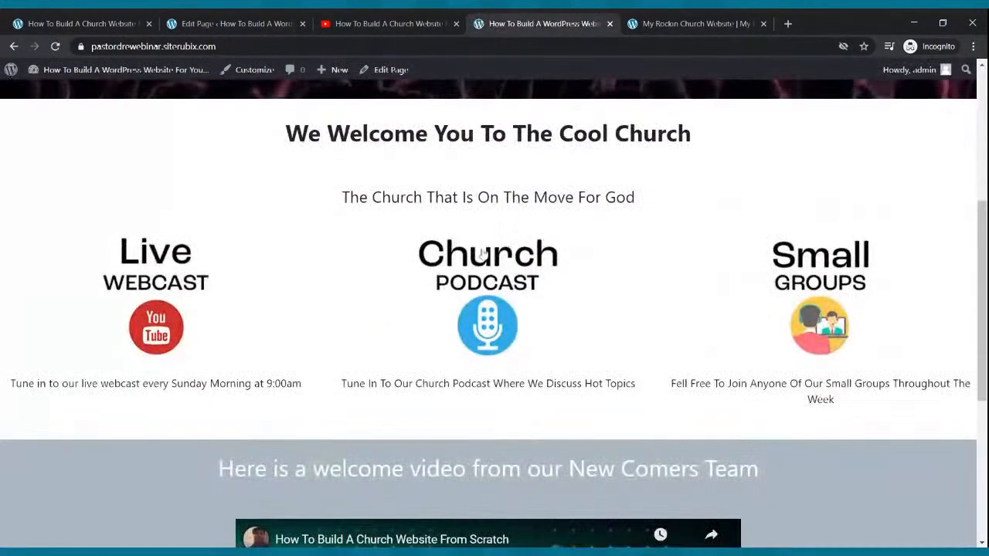
left_click(519, 276)
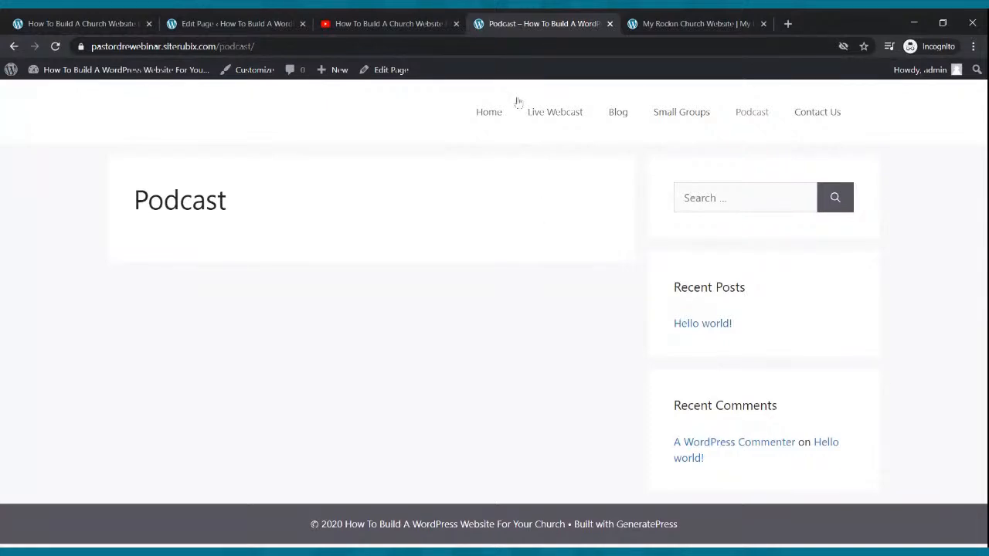
left_click(486, 112)
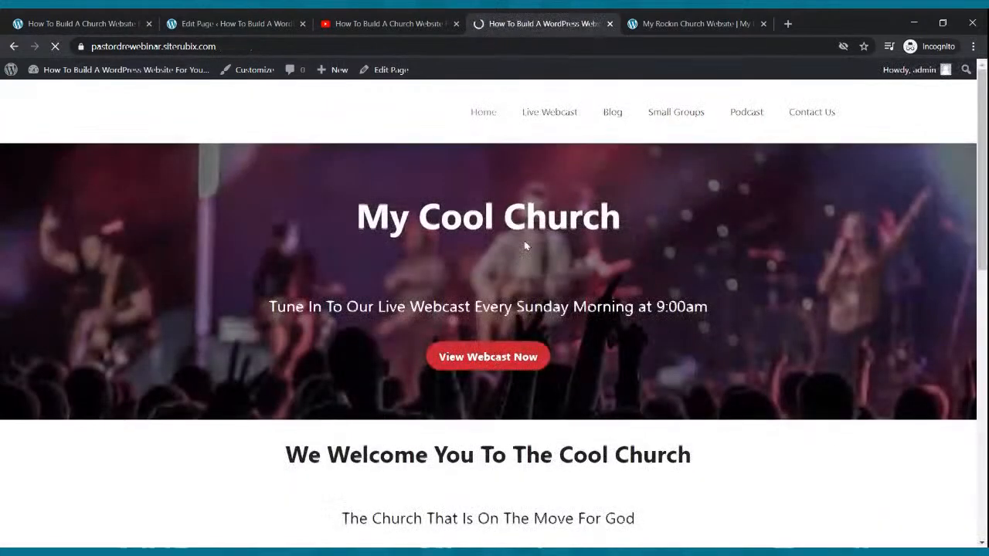
scroll(618, 247, "down", 5)
left_click(834, 180)
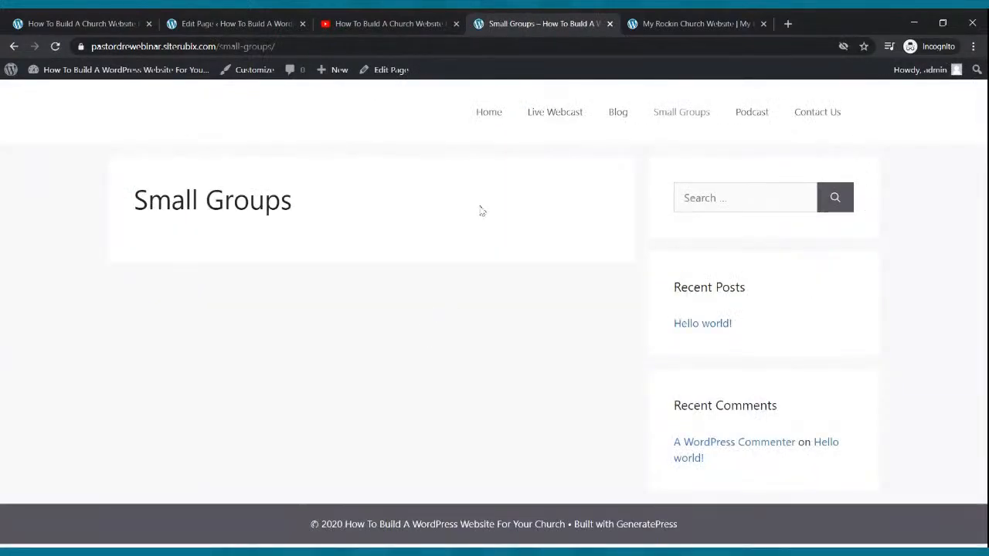
left_click(498, 119)
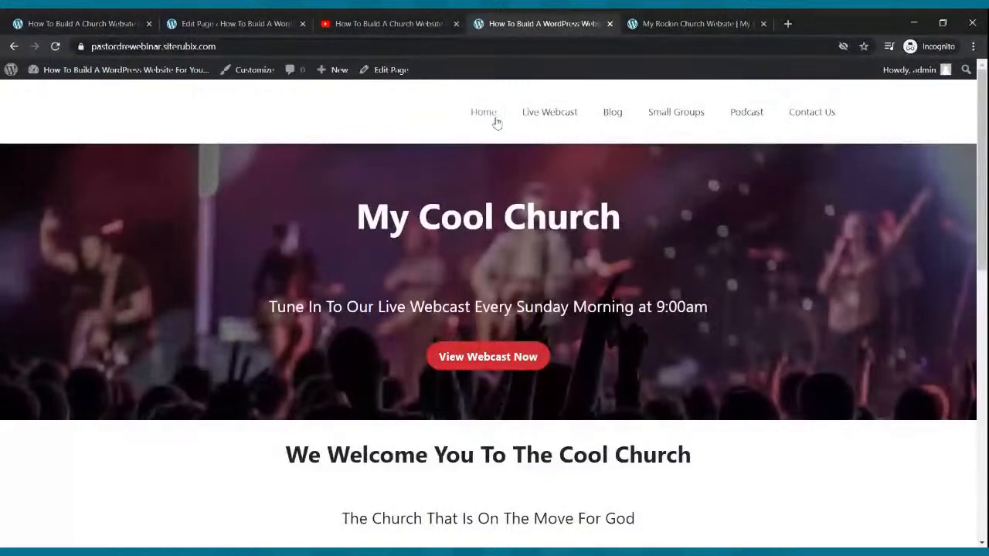
scroll(503, 194, "down", 10)
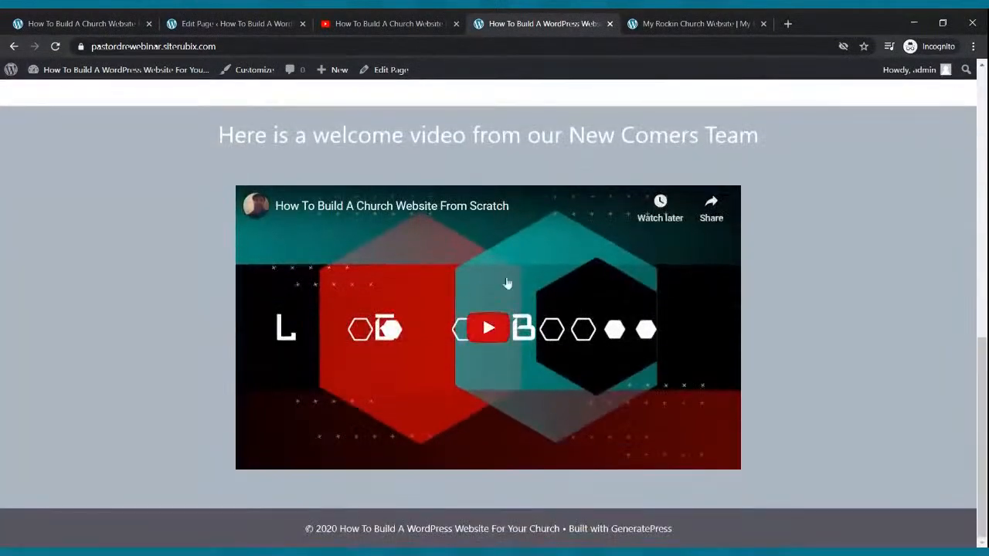
scroll(507, 283, "up", 10)
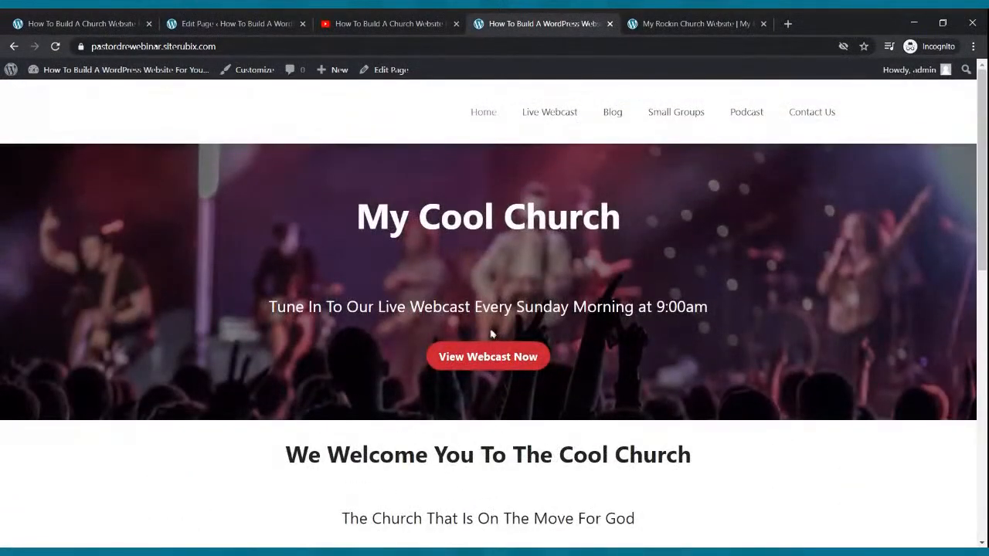
Compare with the other church website, then go to the All Pages list
left_click(645, 28)
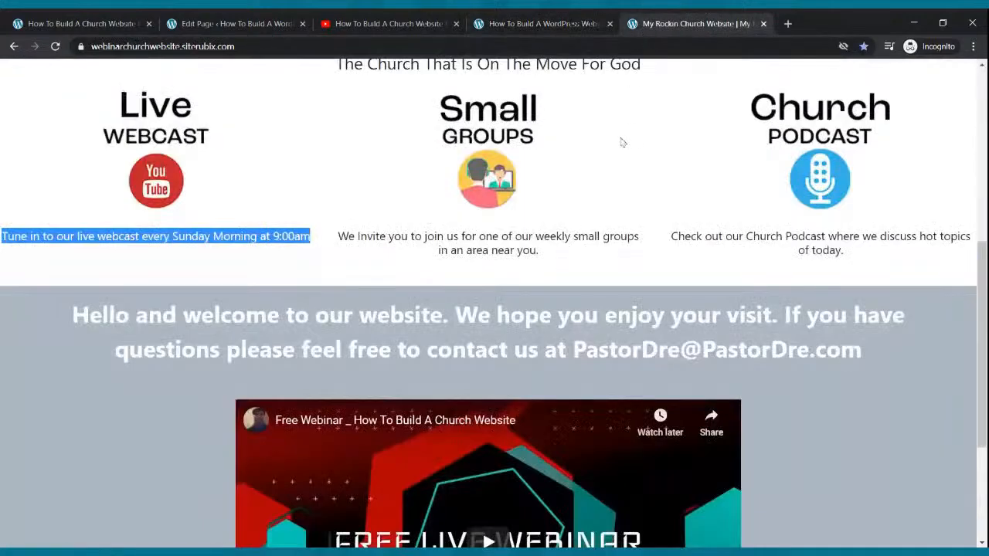
scroll(623, 141, "up", 5)
scroll(635, 90, "down", 6)
scroll(634, 88, "up", 6)
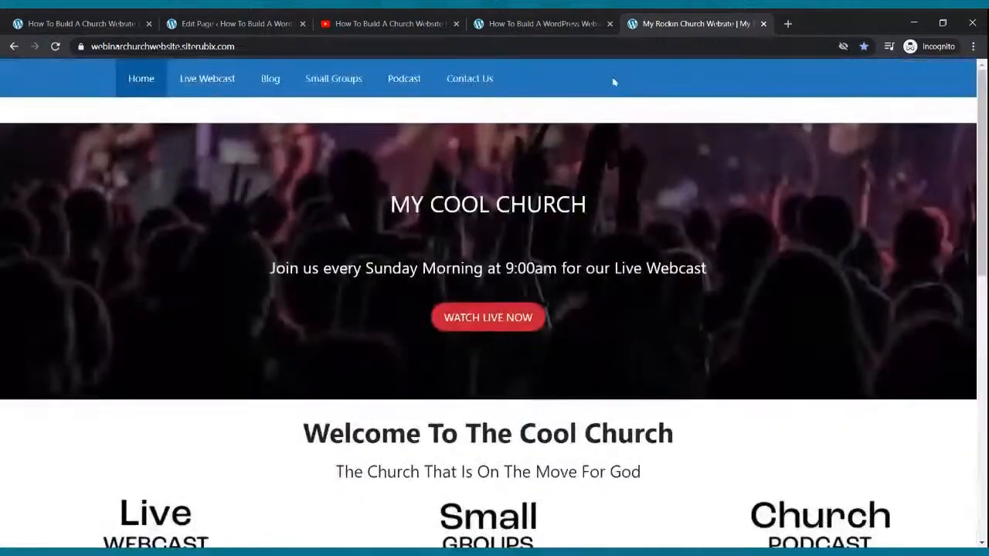
left_click(581, 23)
scroll(502, 200, "down", 8)
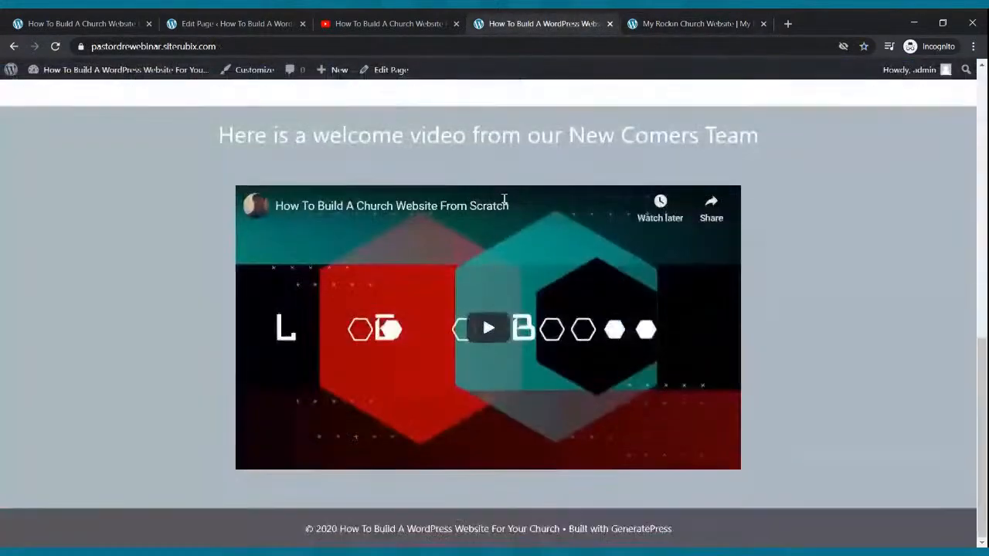
scroll(506, 197, "up", 8)
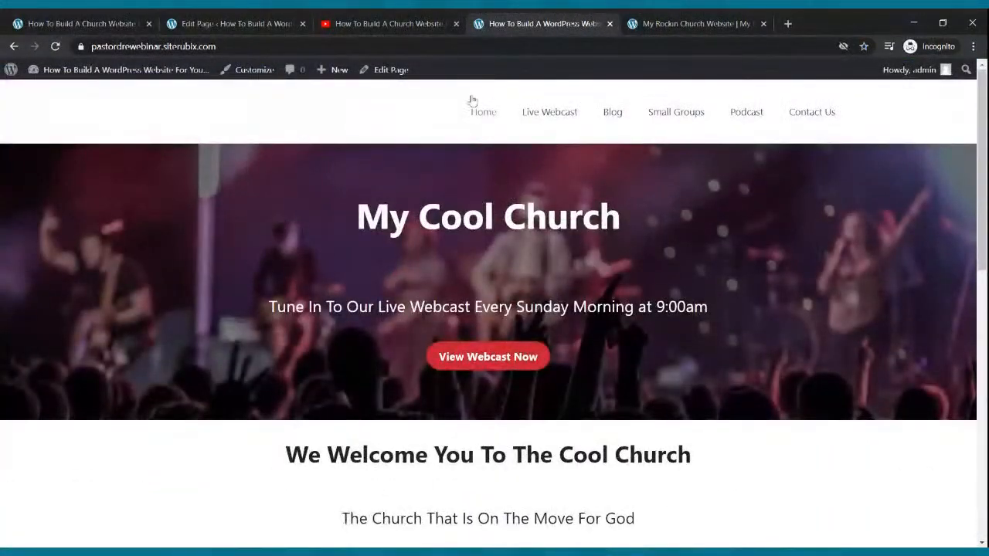
left_click(229, 24)
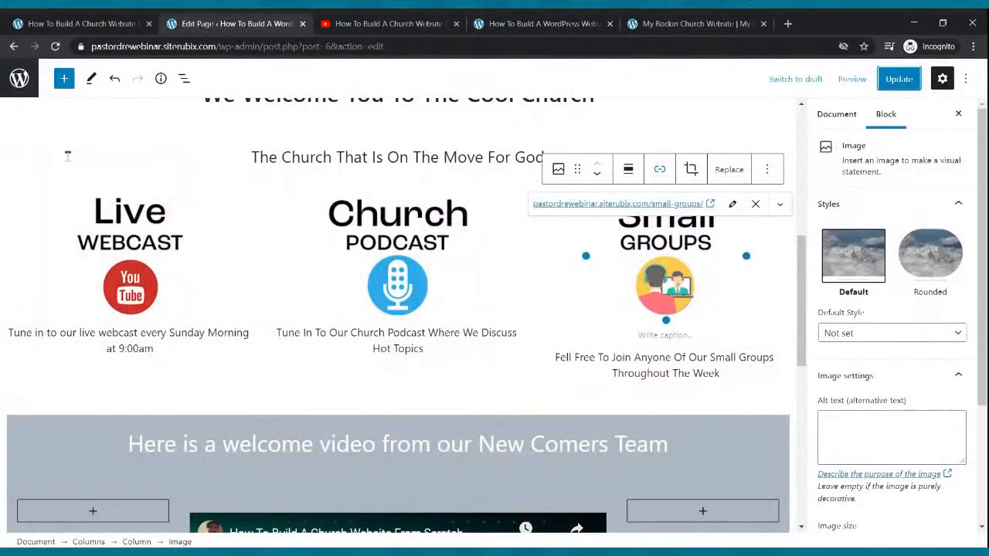
left_click(21, 80)
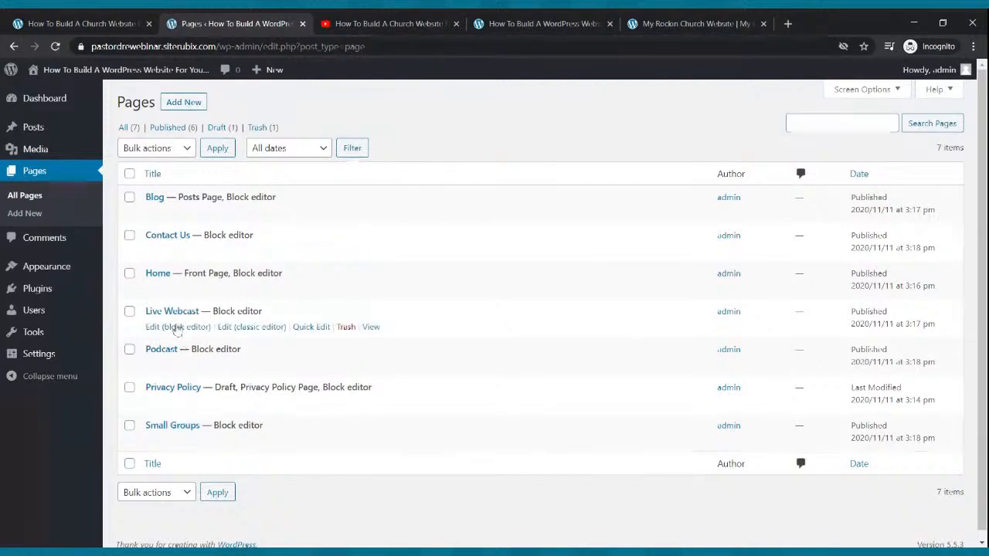
On the Live Webcast page, add the paragraph 'Tune In Every Sunday Morning at 9:00am To Our Live Webcast'
left_click(177, 329)
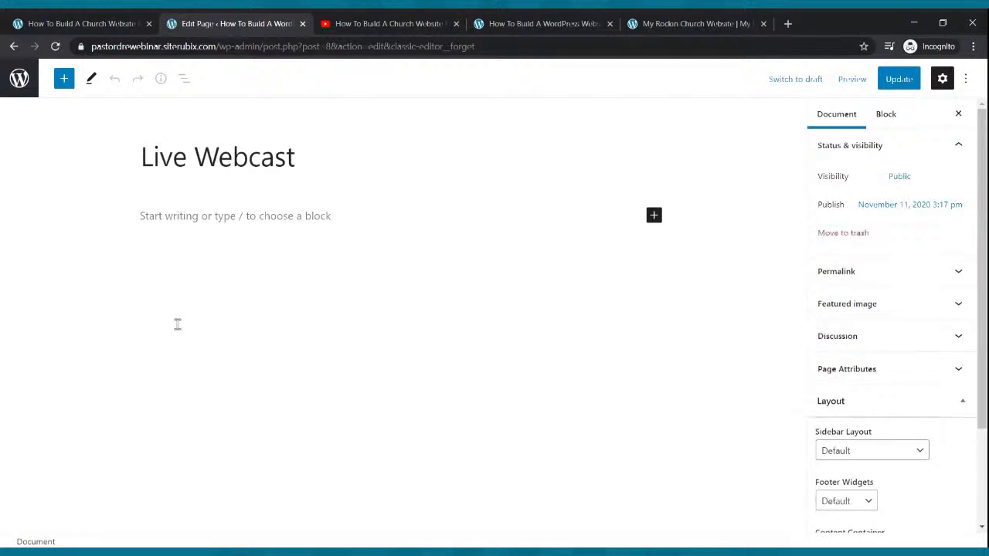
left_click(259, 219)
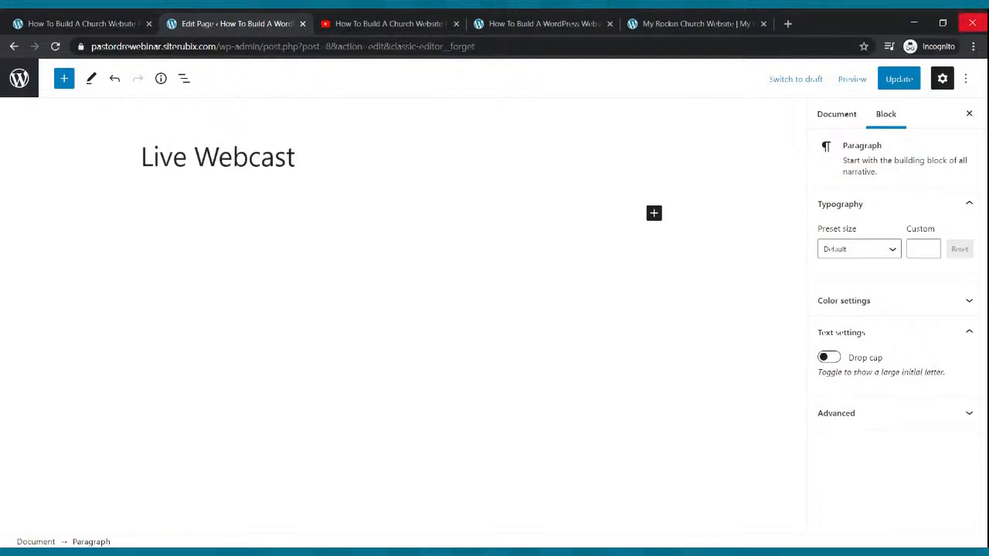
type("Tune")
type(" In Every")
type(" Sudnay")
key("BackSpace")
key("BackSpace")
key("BackSpace")
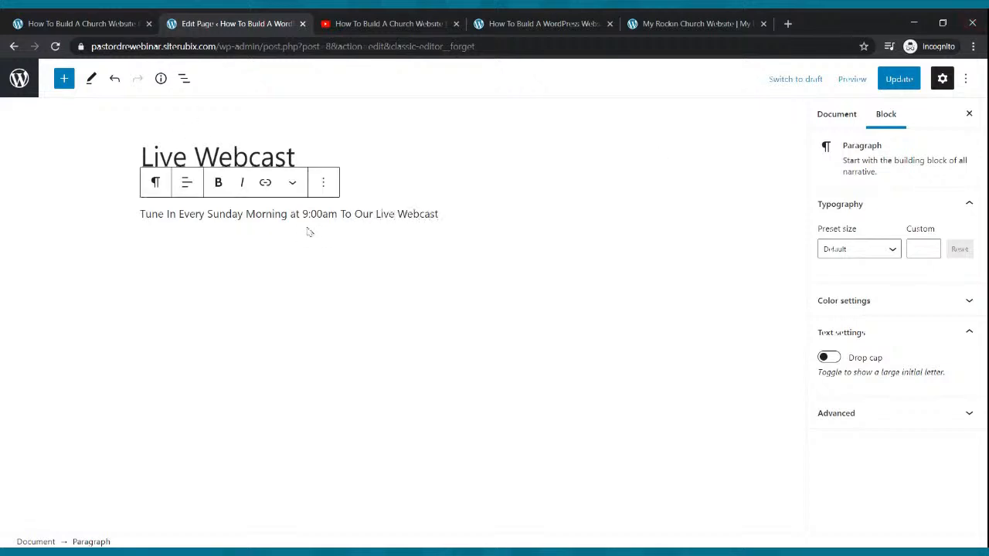
Set the paragraph's font size to 25 and update the page
left_click(893, 255)
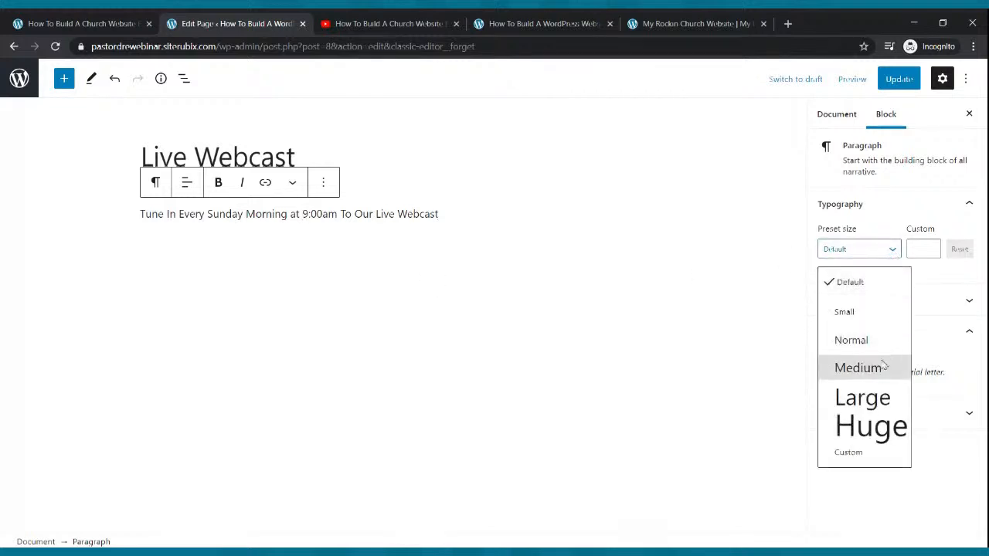
left_click(880, 366)
left_click(891, 249)
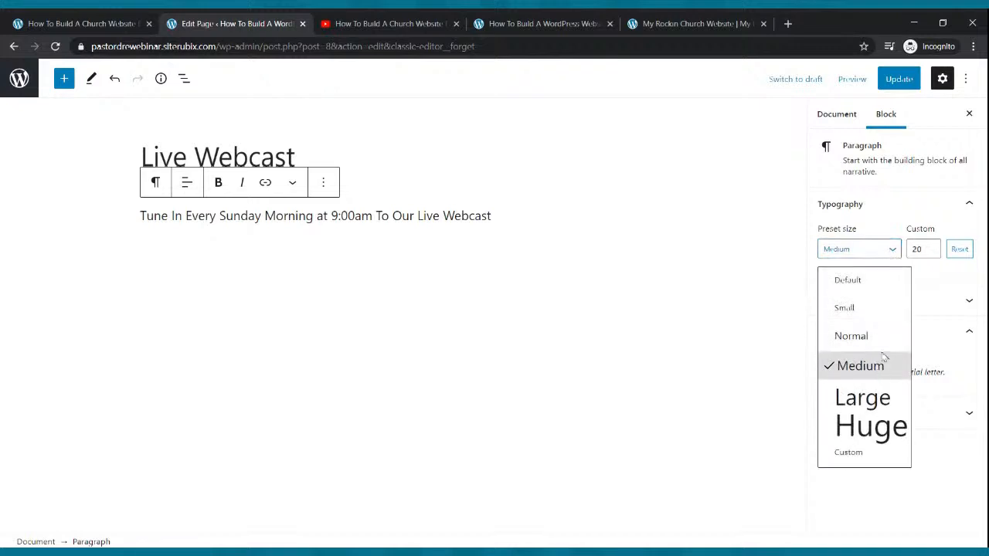
left_click(870, 417)
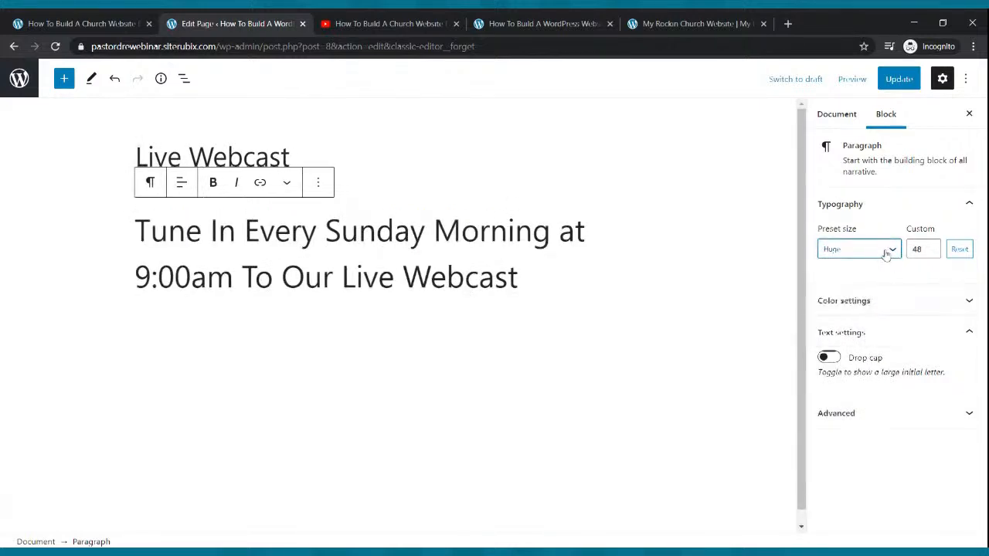
left_click(888, 249)
left_click(868, 411)
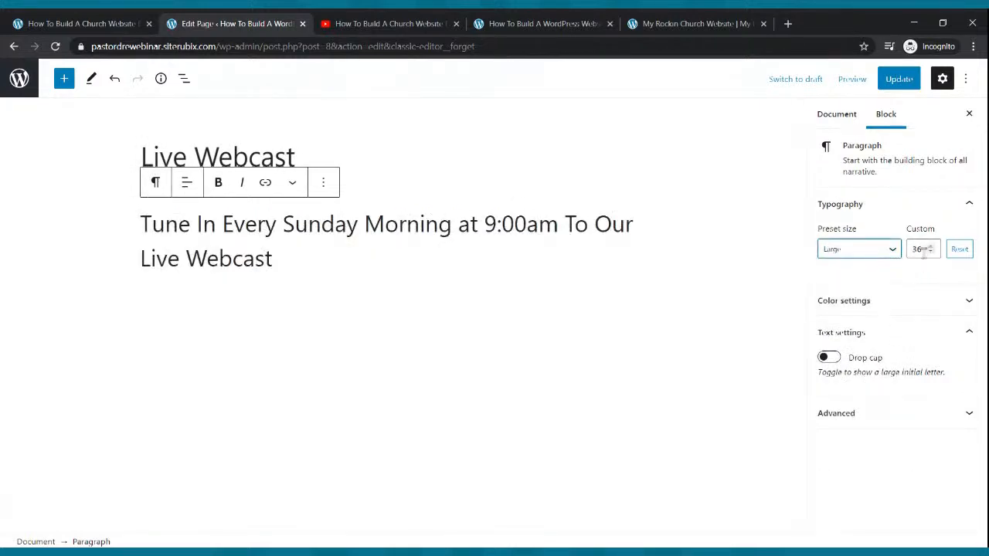
left_click_drag(932, 252, 932, 253)
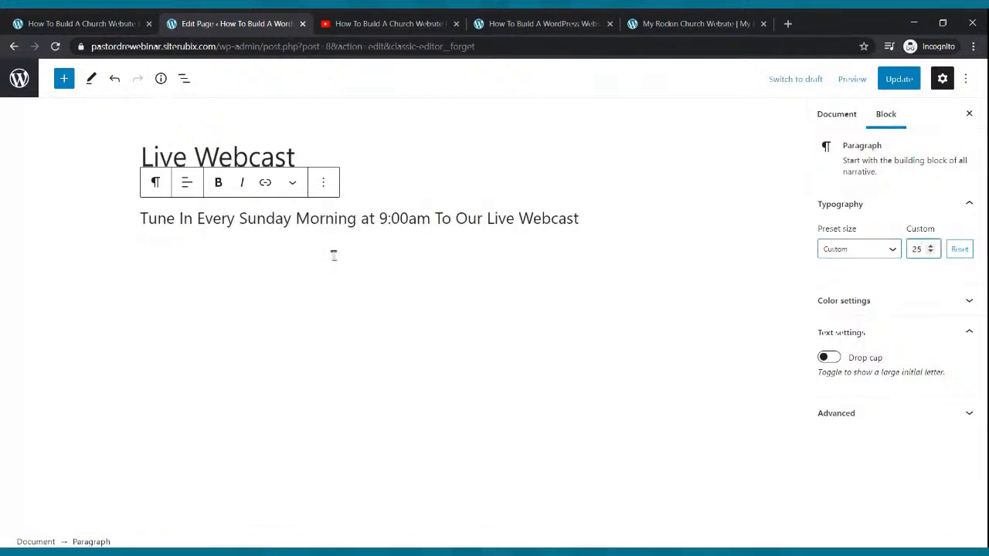
left_click(889, 84)
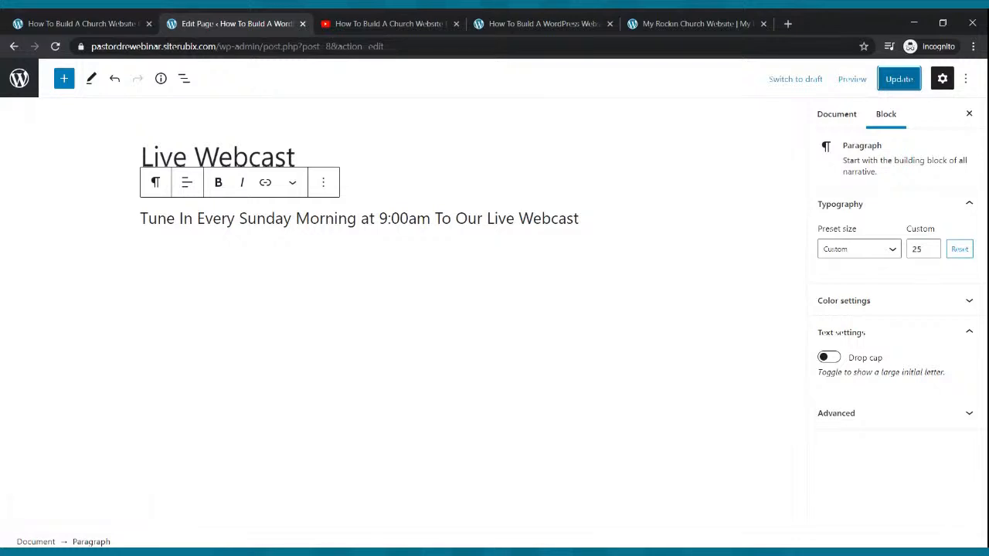
Return to YouTube, close the Share dialog, and start setting up a live stream with Go live
left_click(376, 20)
left_click(975, 118)
left_click(847, 80)
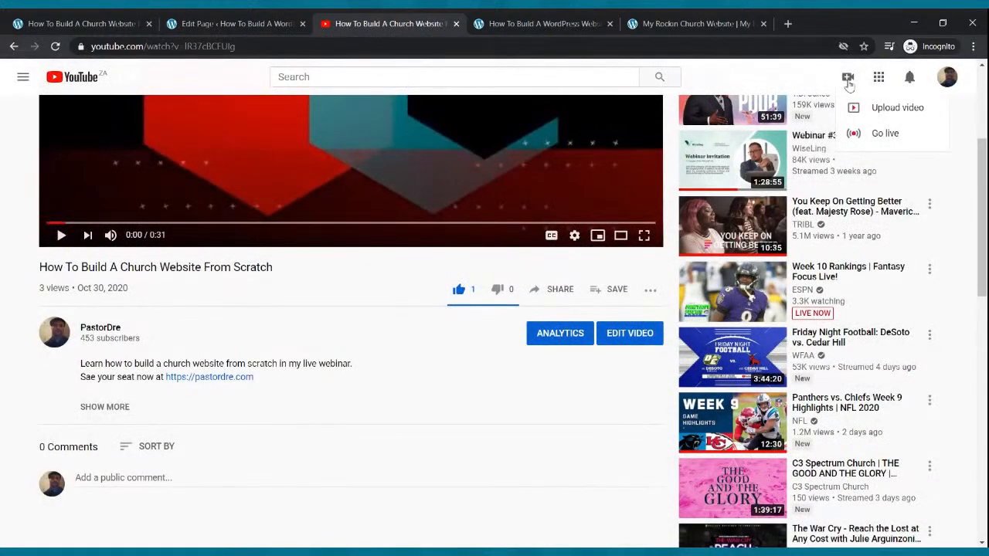
left_click(896, 134)
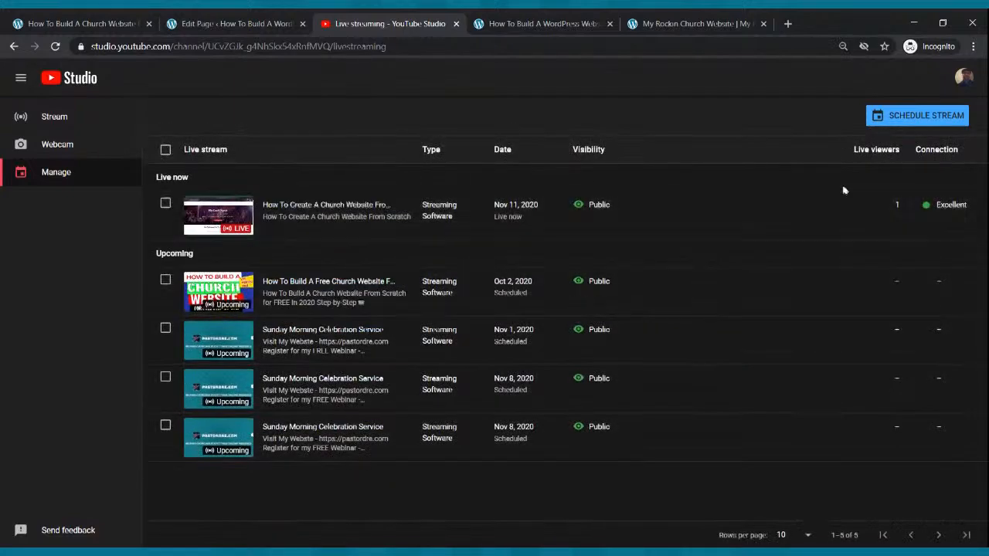
Create a new scheduled stream and title it 'Sunday Morning Celebration Service'
left_click(909, 118)
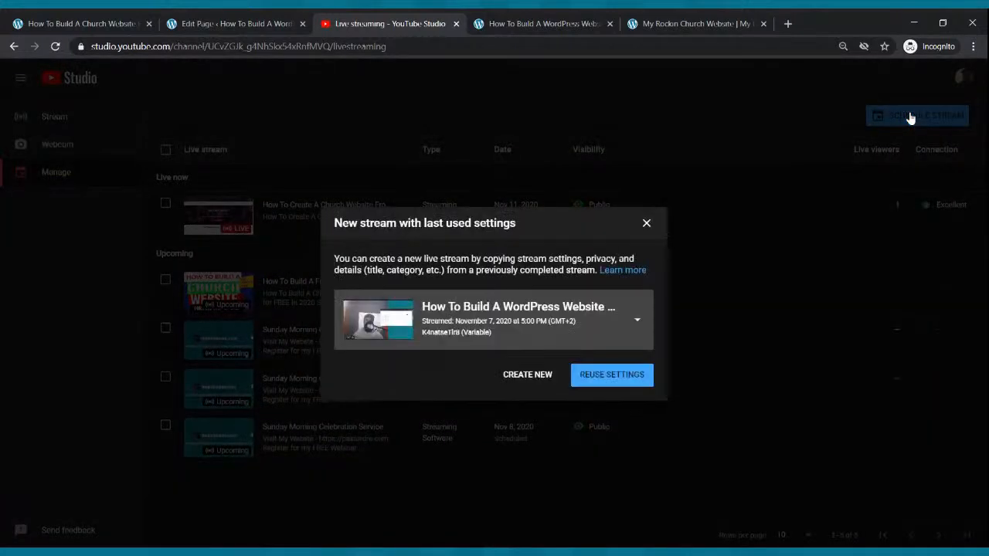
left_click(531, 373)
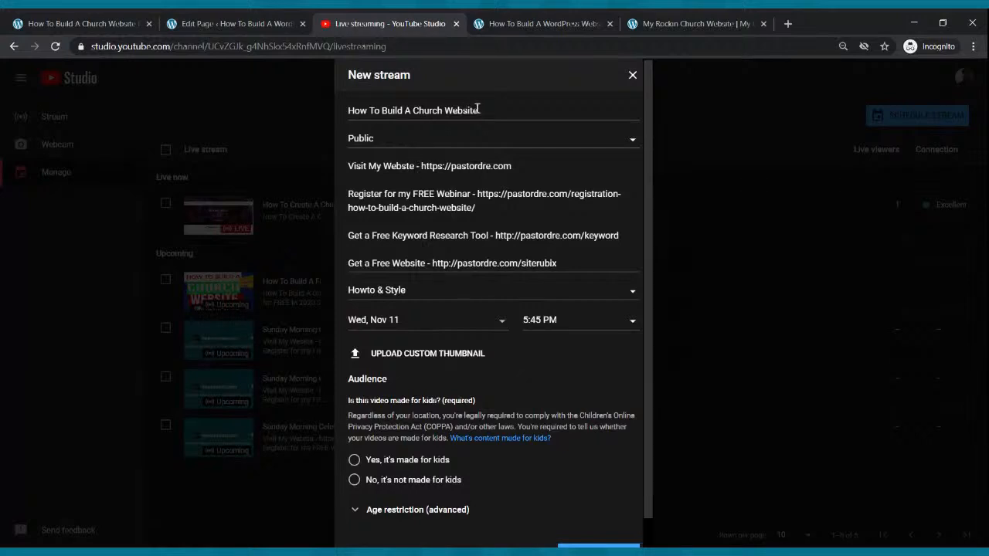
left_click(402, 110)
left_click_drag(494, 111, 325, 114)
type("Sunda")
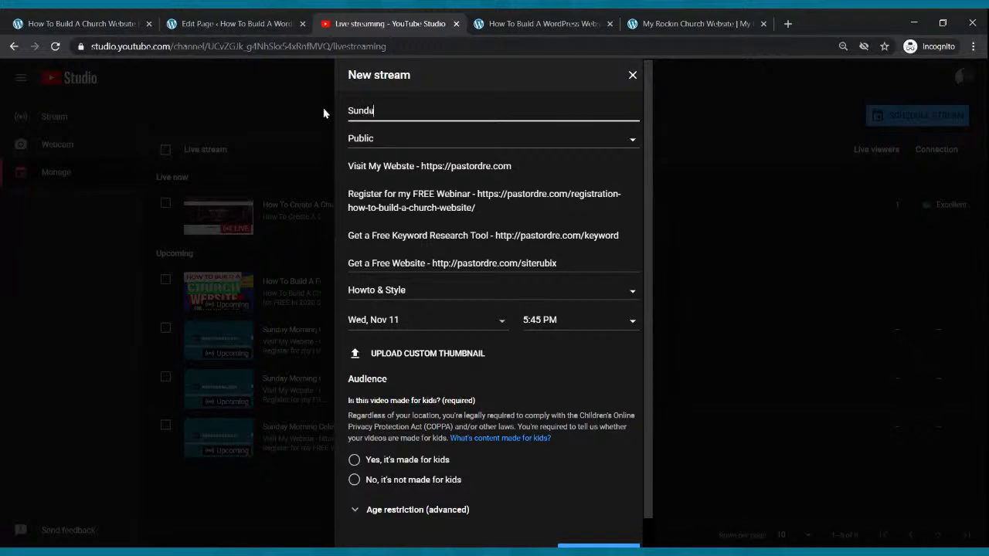
type("y Morning Celebration Service")
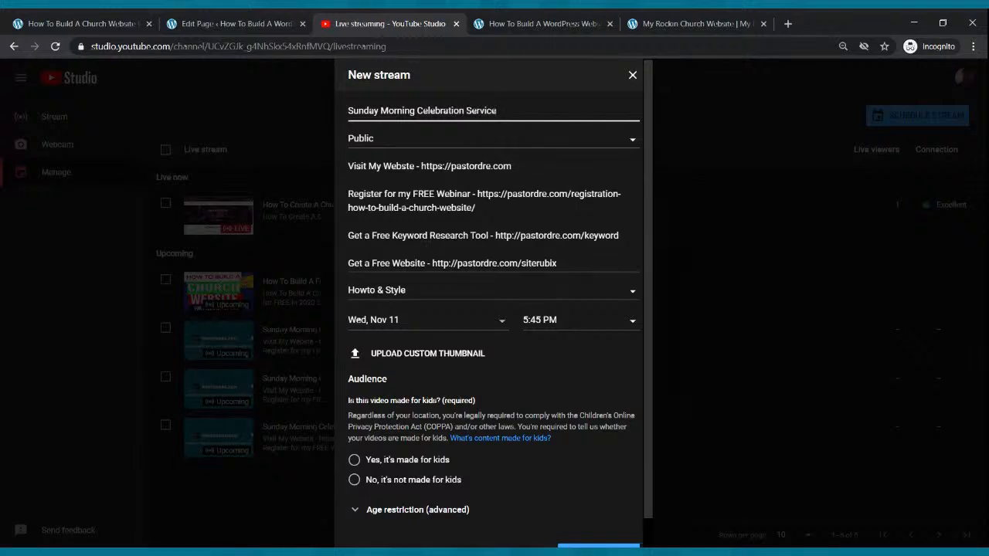
Schedule it for Sunday, Nov 15 at 9:00 AM, mark it not made for kids, and create it
left_click(415, 323)
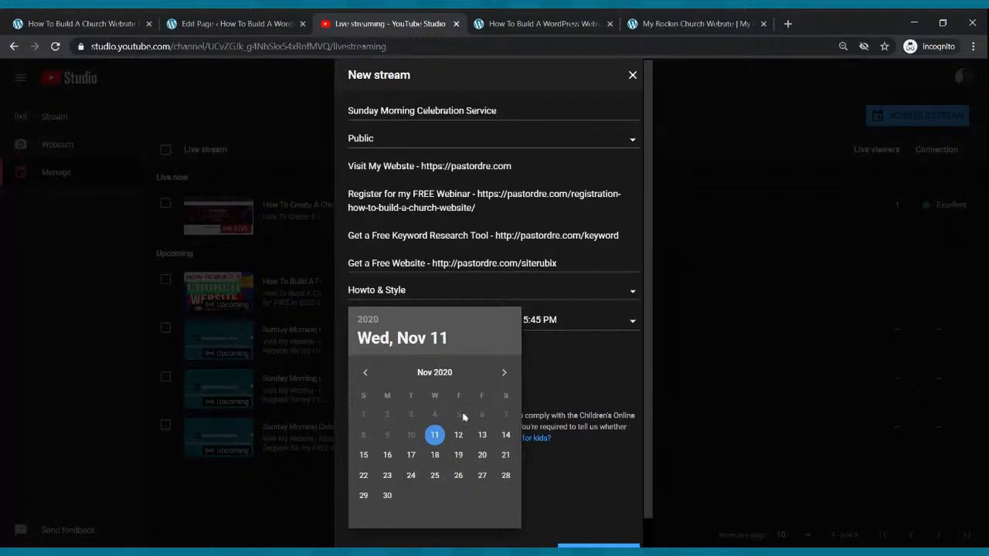
left_click(364, 455)
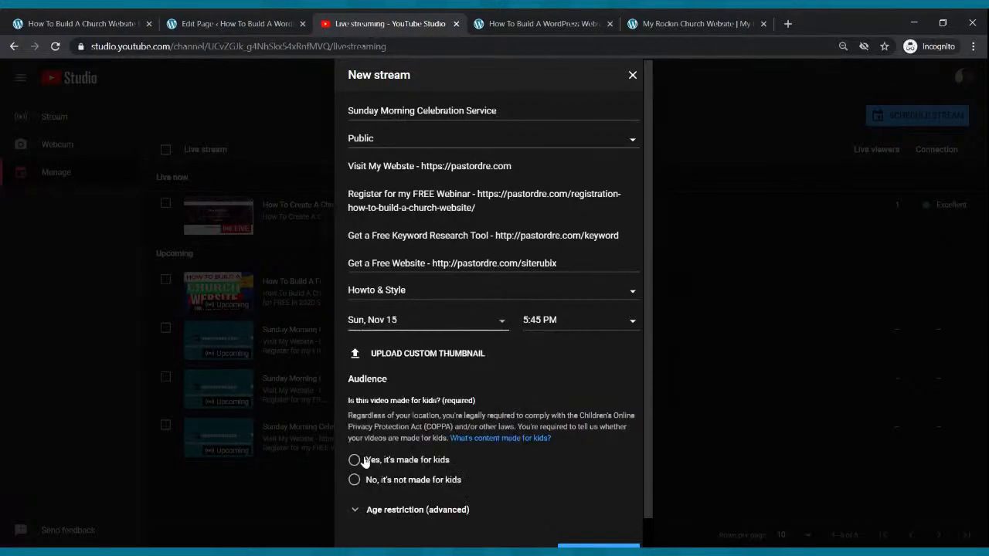
left_click(568, 328)
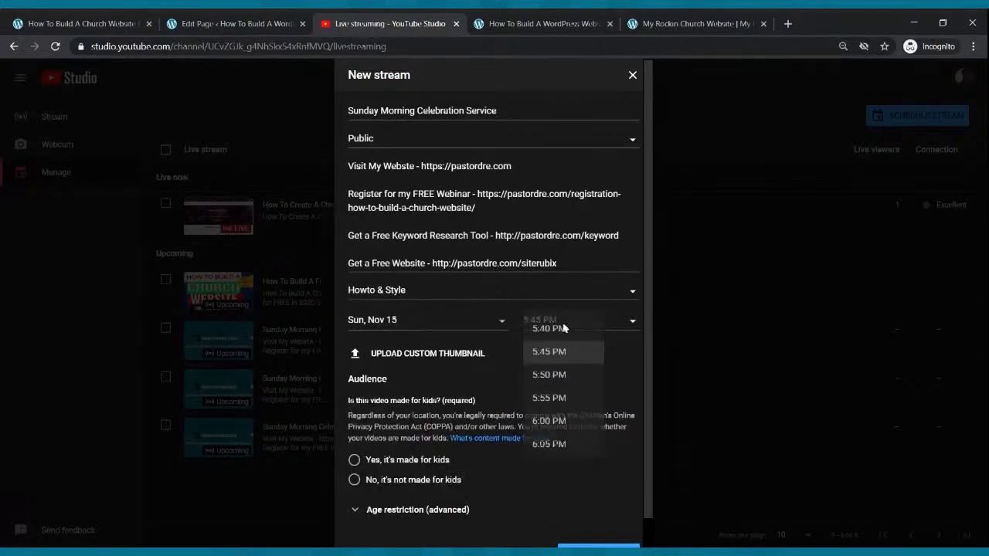
left_click_drag(600, 437, 595, 375)
left_click(588, 382)
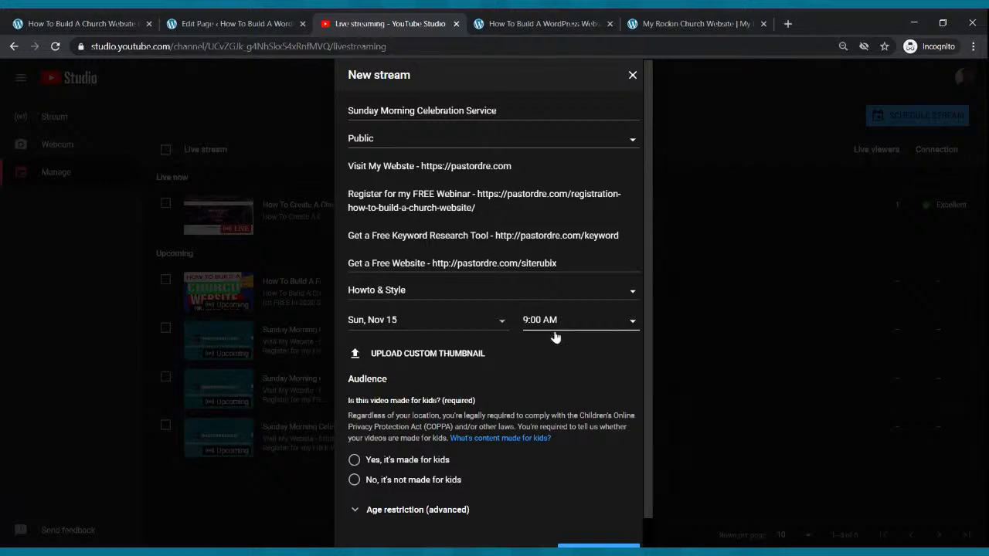
scroll(553, 336, "down", 1)
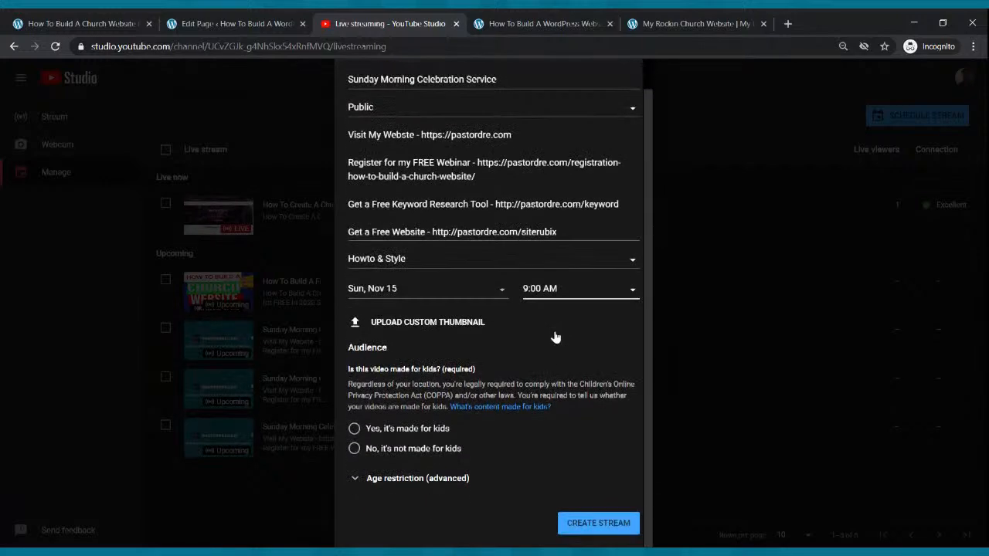
left_click(354, 450)
scroll(583, 510, "up", 1)
scroll(578, 487, "down", 1)
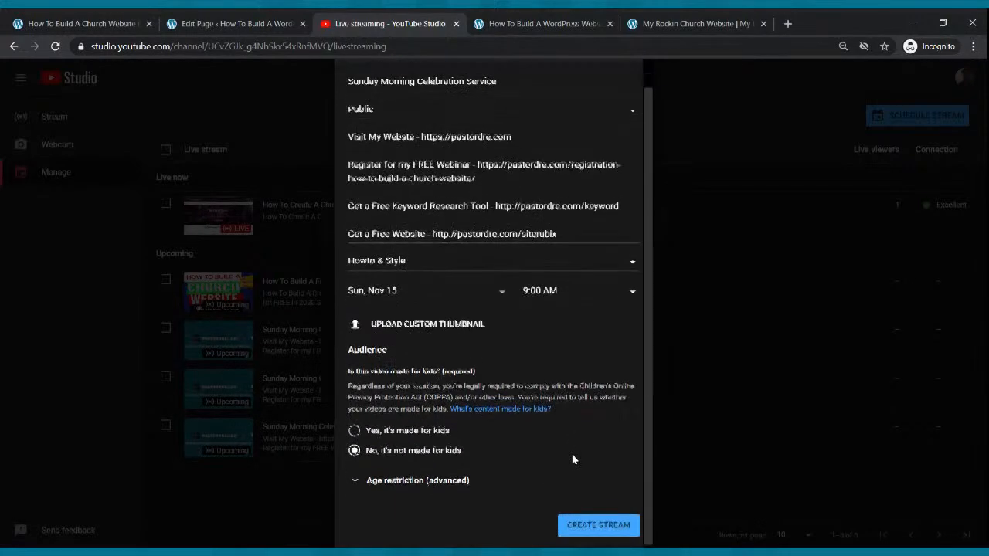
left_click(597, 527)
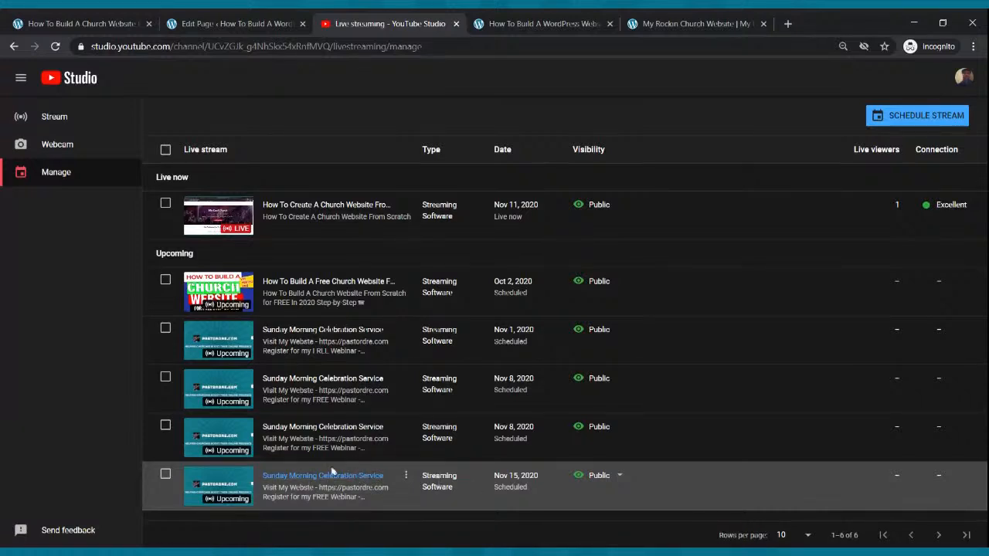
Copy the Nov 15 stream's video link and return to the WordPress page editor
left_click(224, 488)
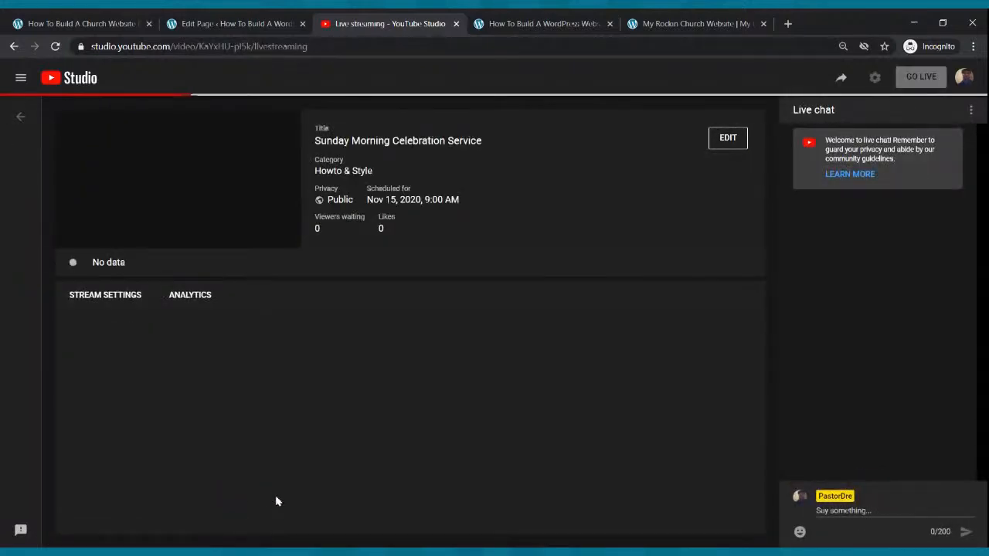
left_click(842, 81)
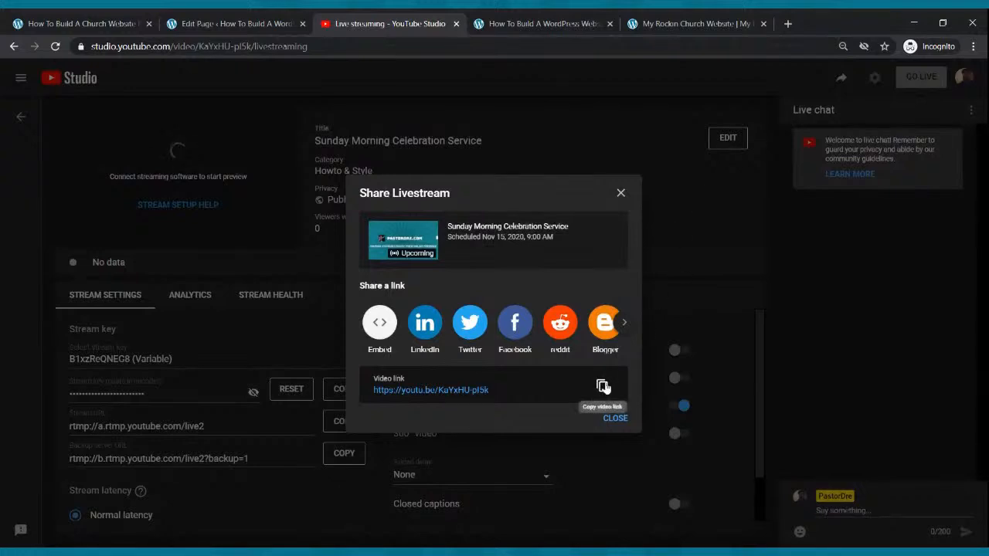
left_click(603, 386)
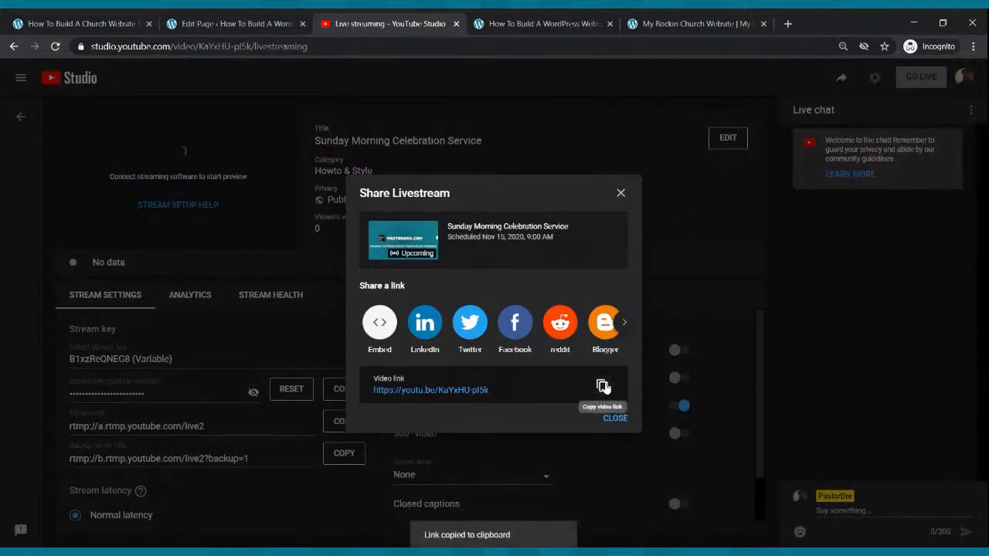
left_click(213, 22)
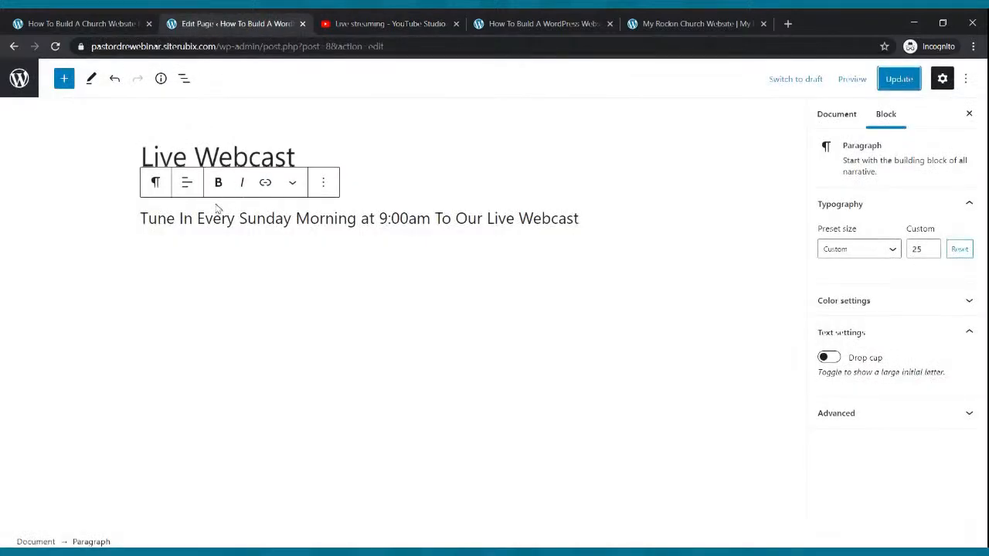
Embed the copied stream link in a YouTube block below the intro line, update, and view the site
left_click(589, 219)
key("Return")
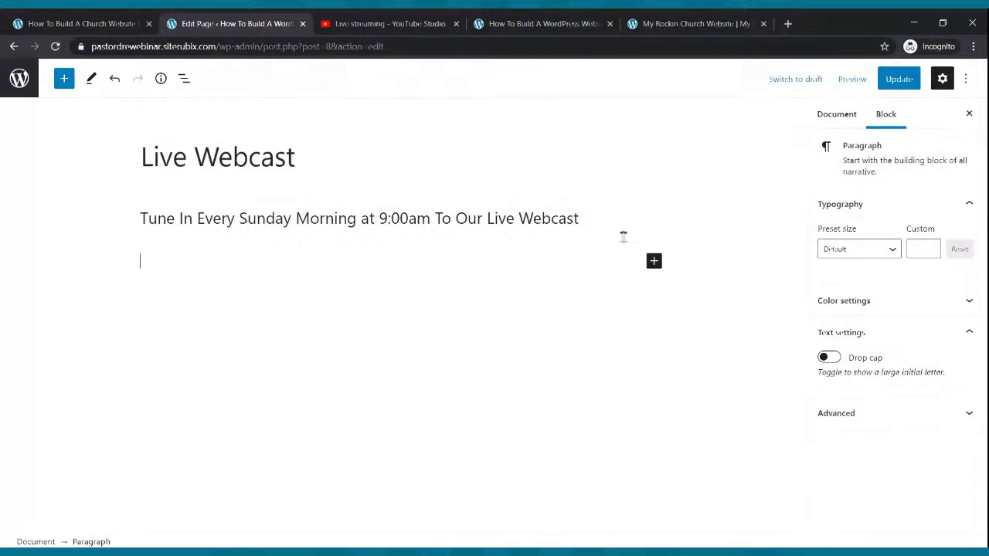
left_click(653, 261)
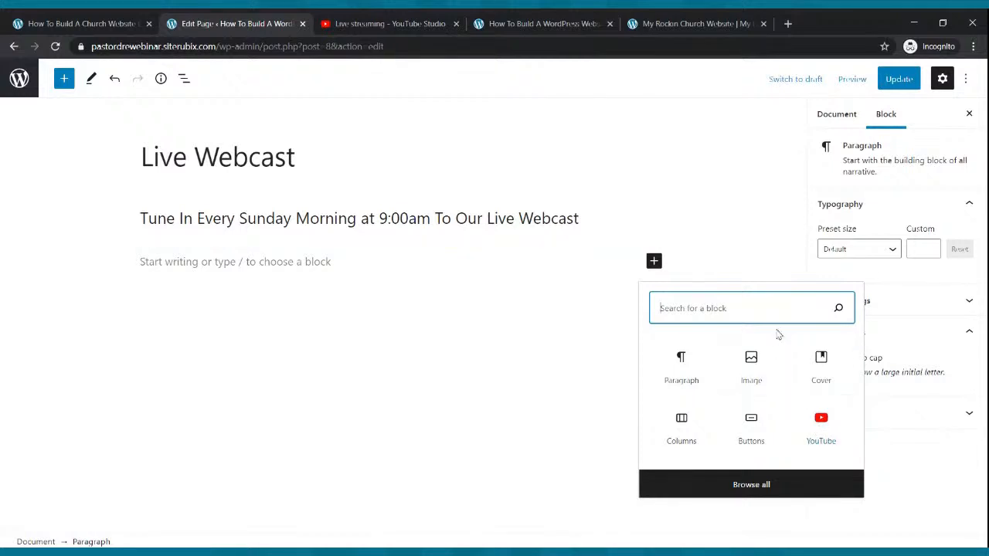
left_click(819, 429)
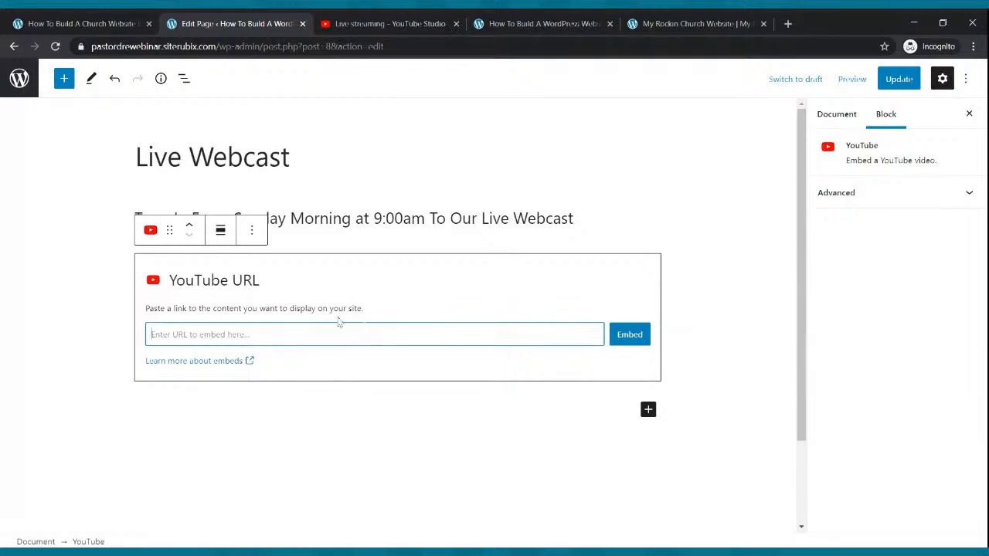
key("ctrl+v")
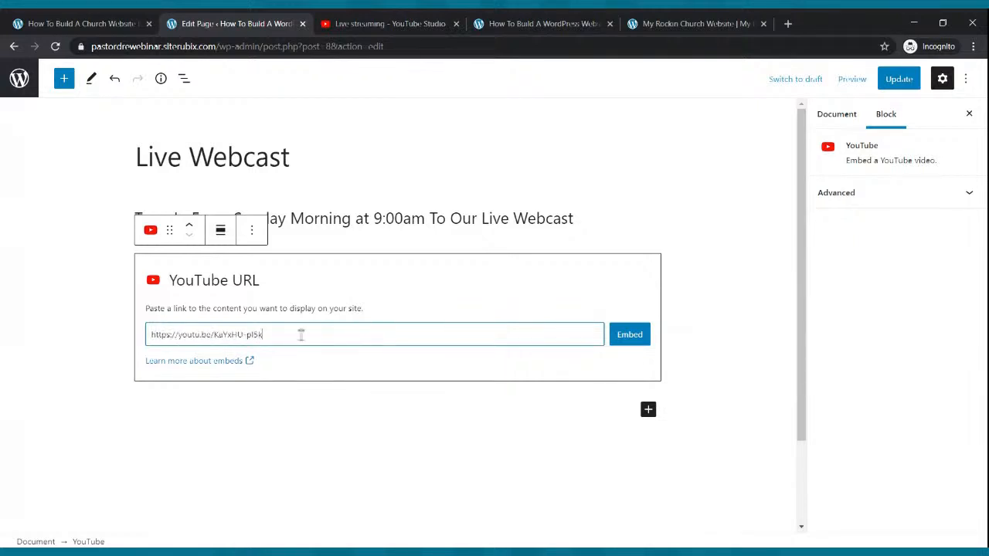
left_click(618, 343)
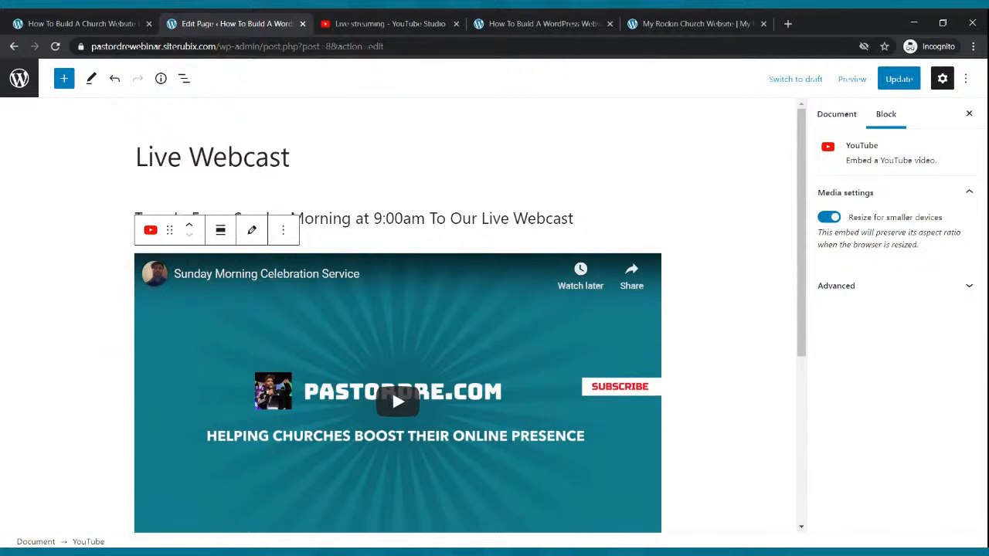
left_click(904, 78)
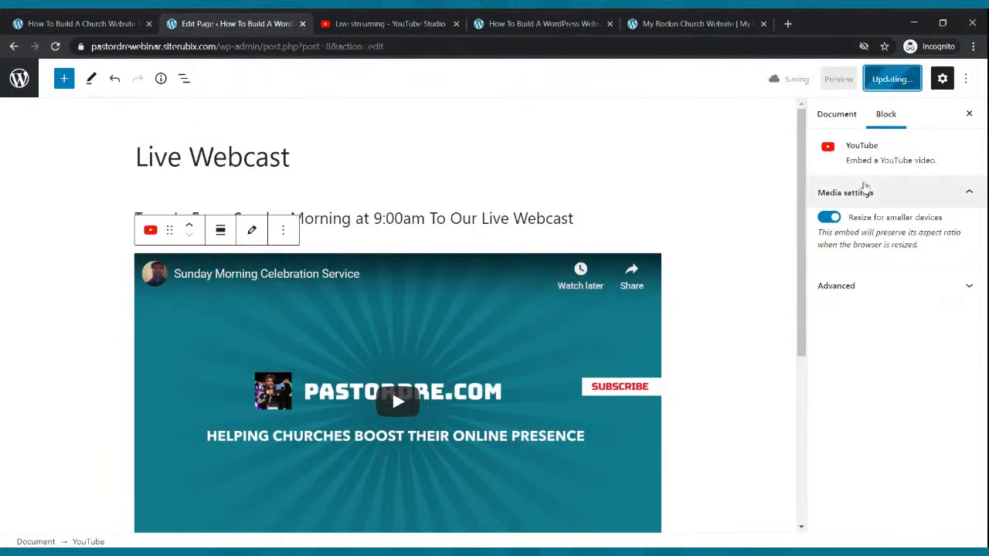
left_click(488, 19)
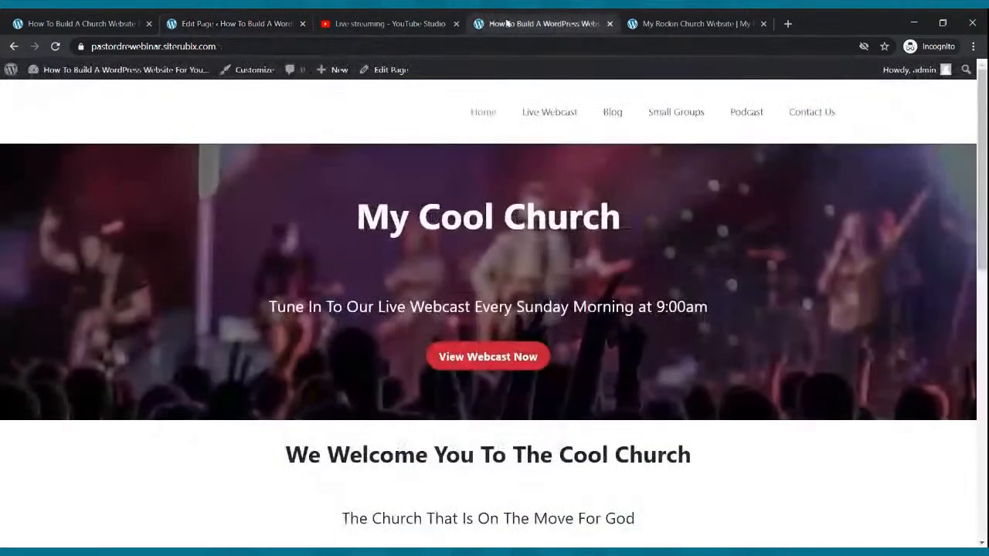
Open the published Live Webcast page, test-play the embedded stream, then return to the editor
left_click(529, 114)
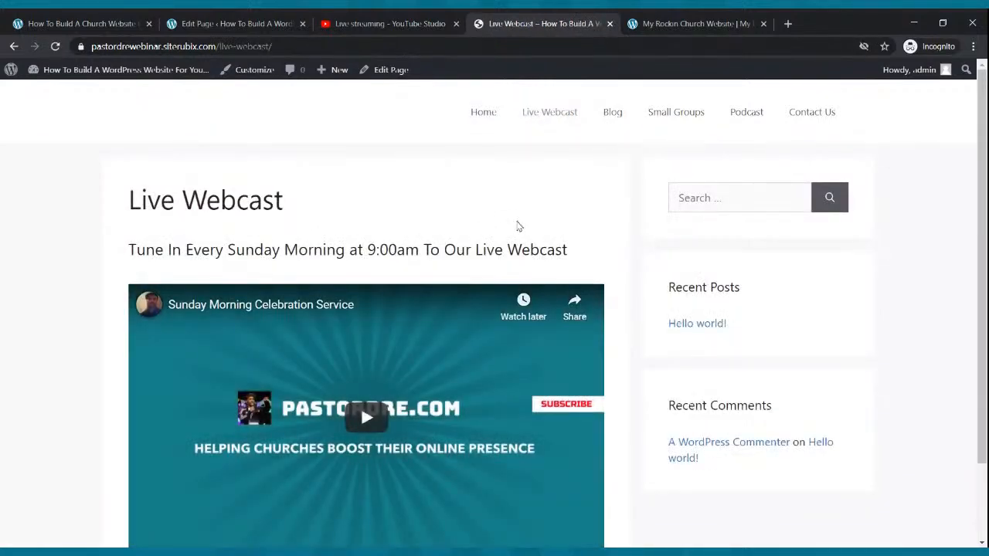
scroll(521, 228, "down", 2)
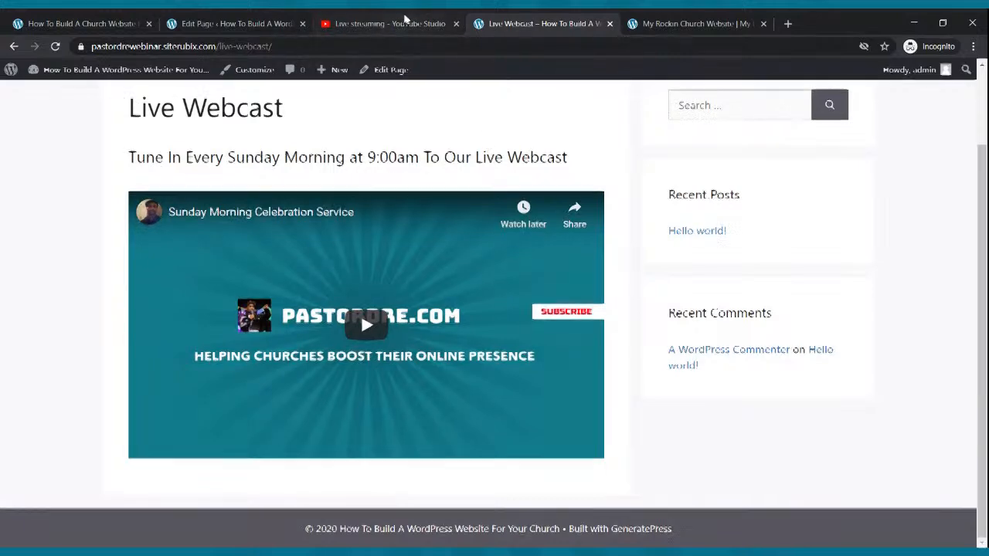
left_click(405, 23)
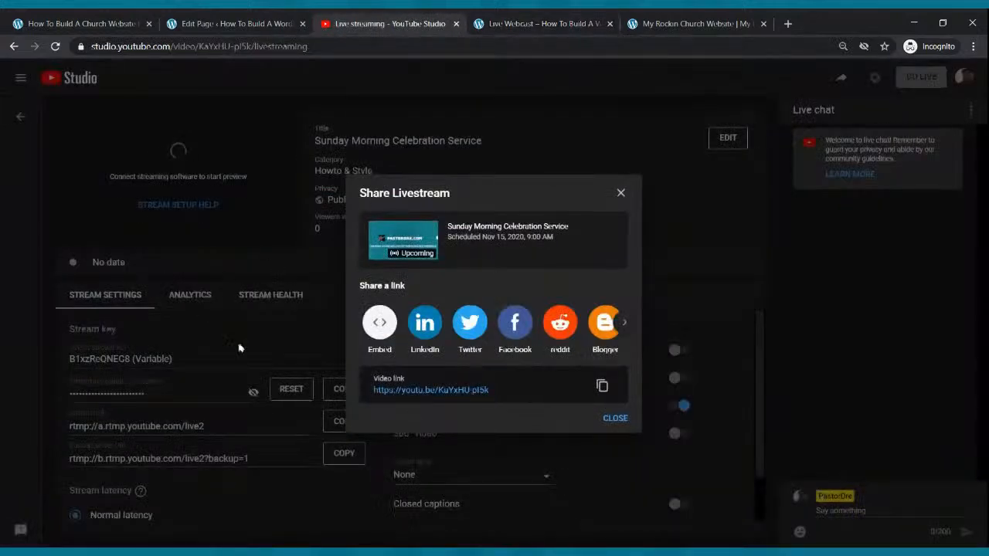
left_click(517, 24)
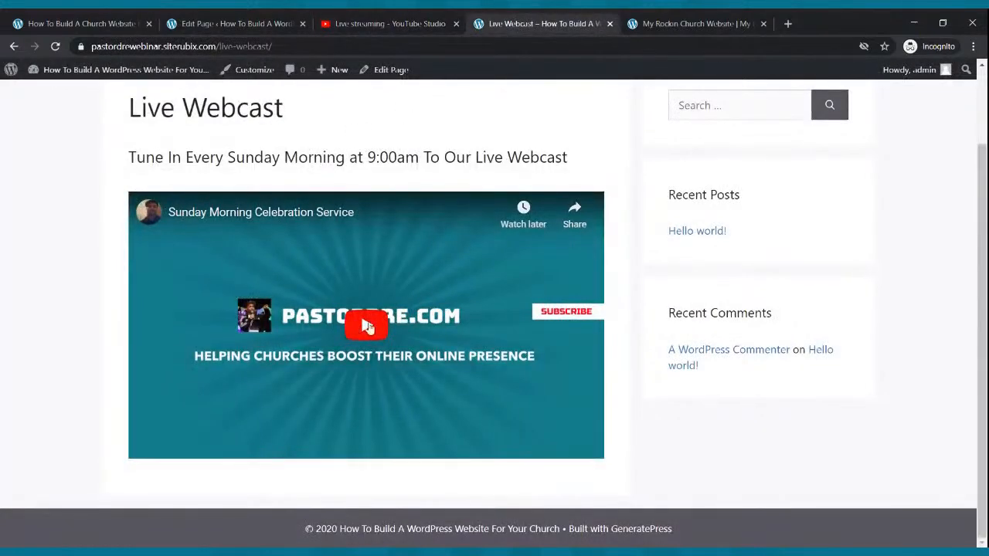
left_click(367, 328)
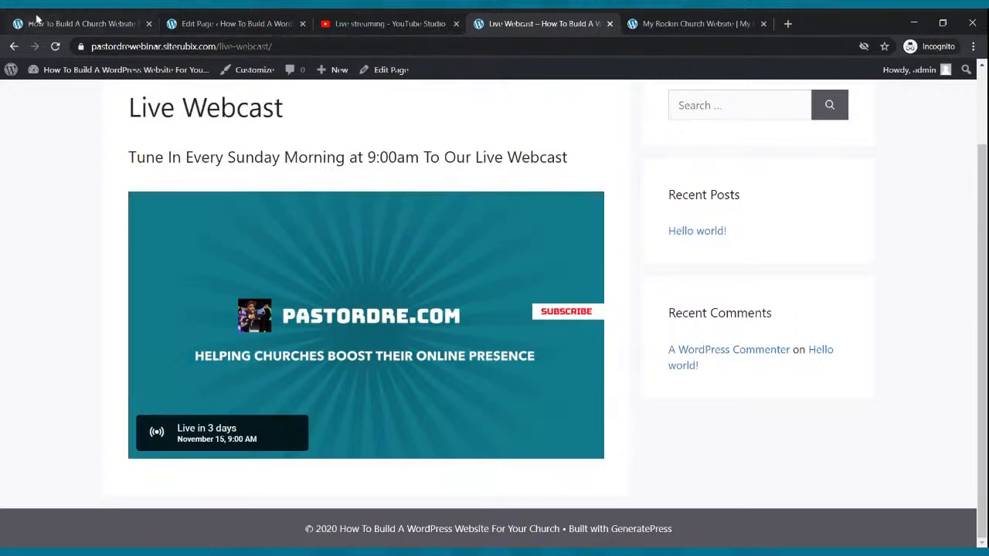
left_click(271, 24)
scroll(359, 267, "down", 4)
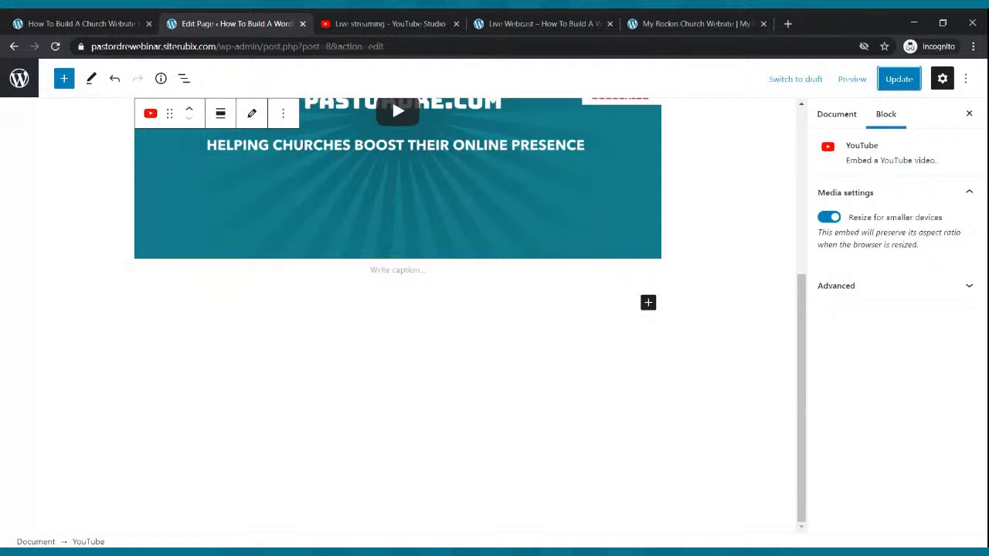
Insert the Two buttons pattern below the video
left_click(648, 303)
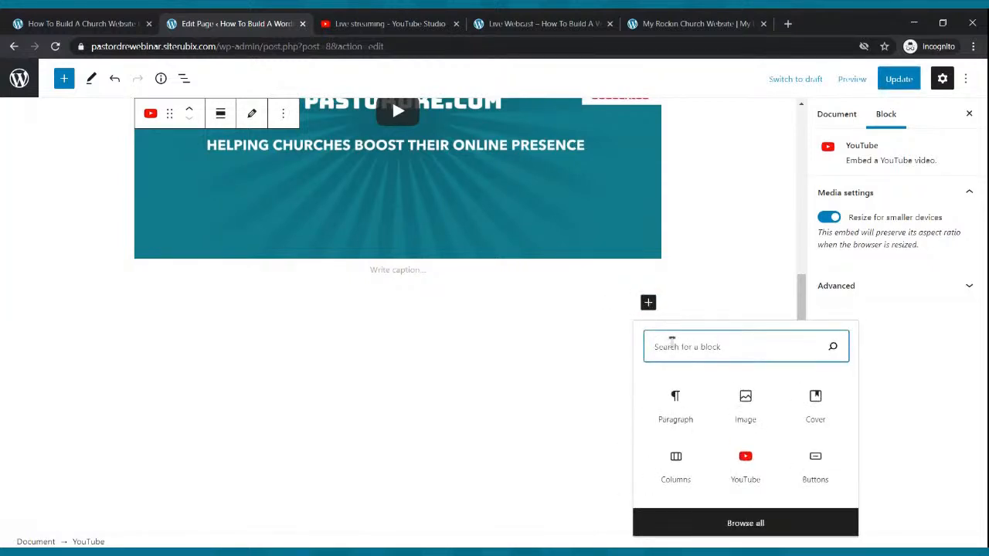
type("buttp")
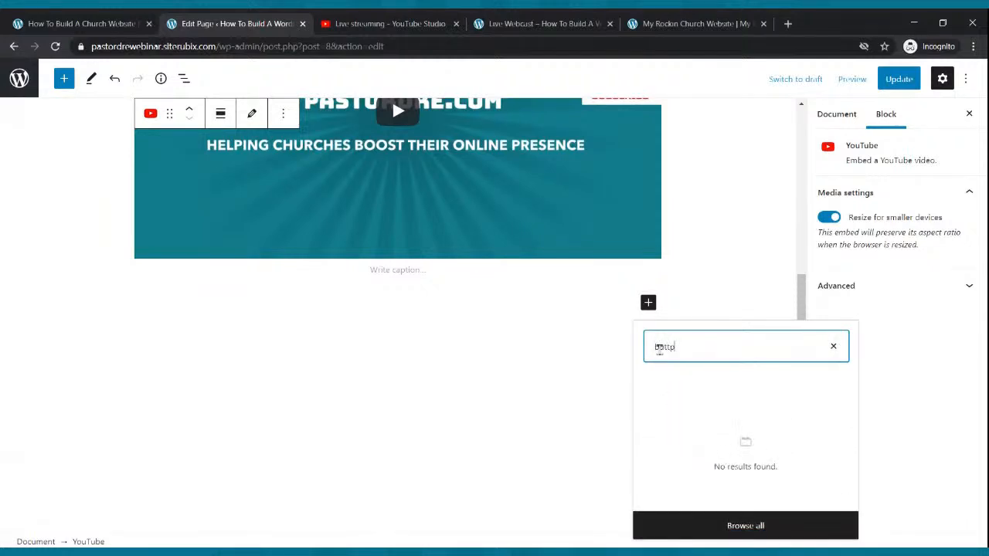
key("BackSpace")
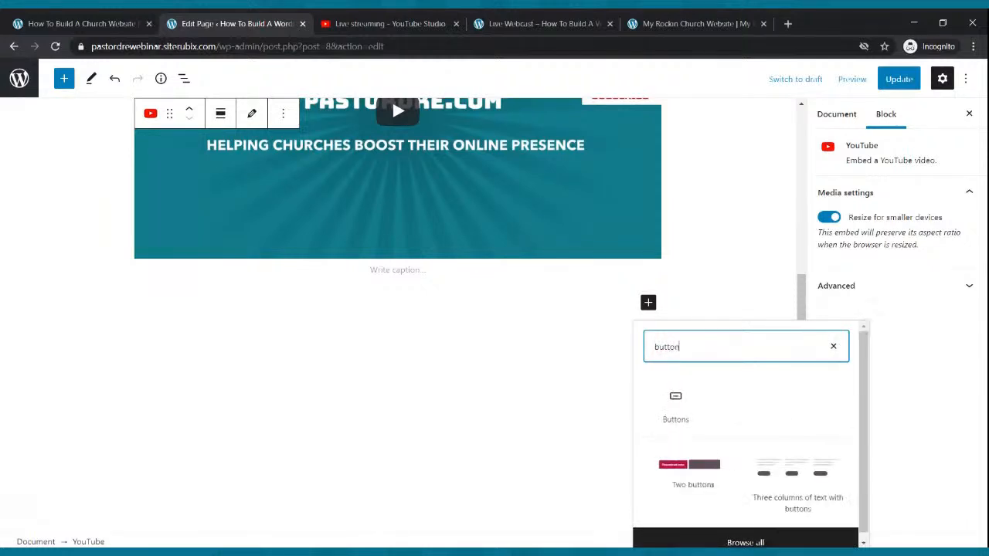
left_click(683, 469)
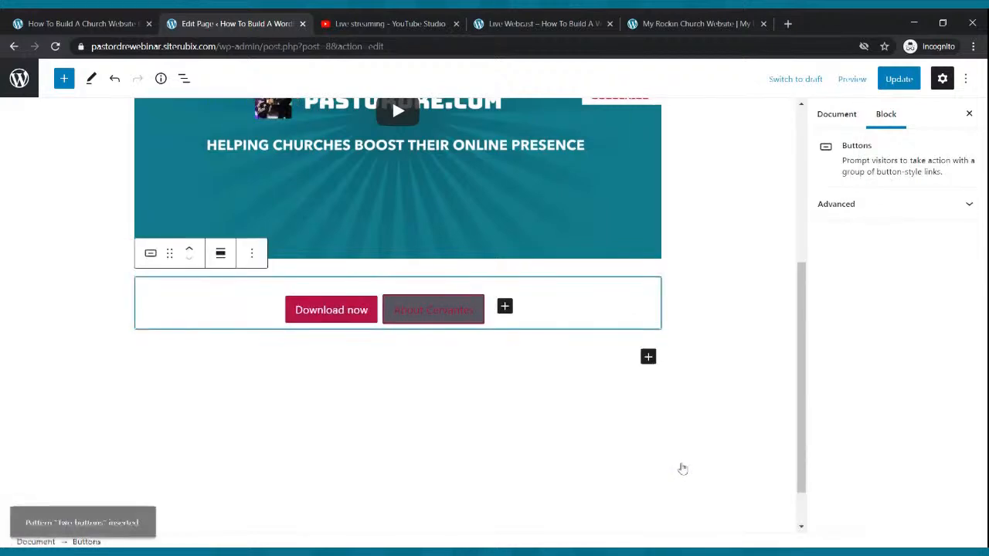
Relabel the first button 'Give Now'
left_click(347, 313)
key("Delete")
key("Delete")
key("Delete")
key("Delete")
key("Delete")
key("Delete")
key("Delete")
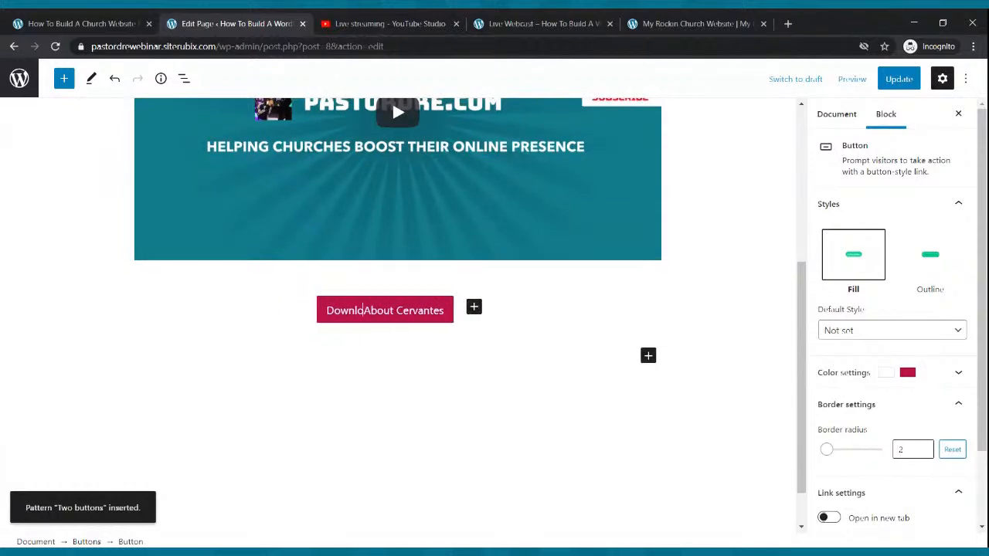
type("ad")
key("ctrl+z")
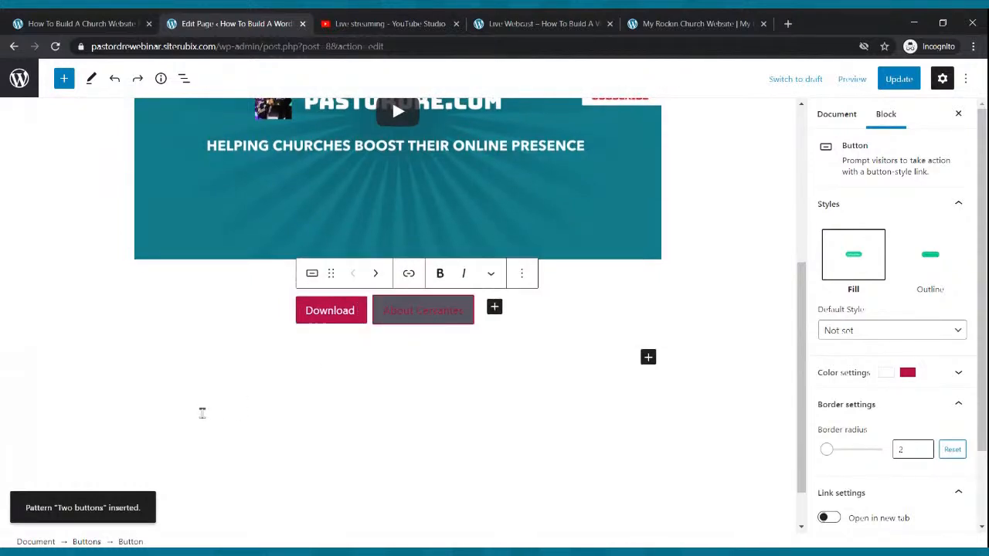
key("BackSpace")
key("BackSpace")
key("BackSpace")
key("BackSpace")
key("BackSpace")
key("BackSpace")
key("BackSpace")
key("BackSpace")
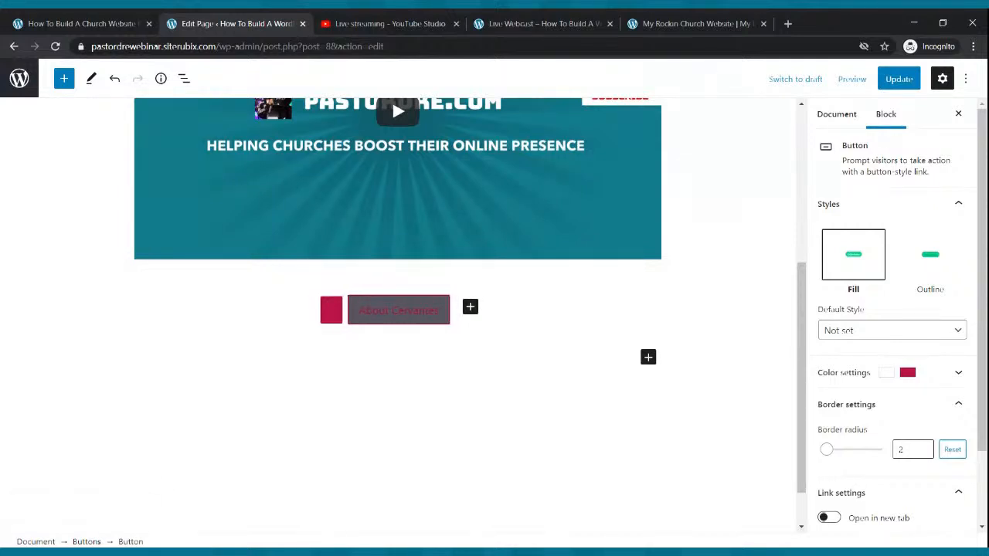
type("Ginve Now")
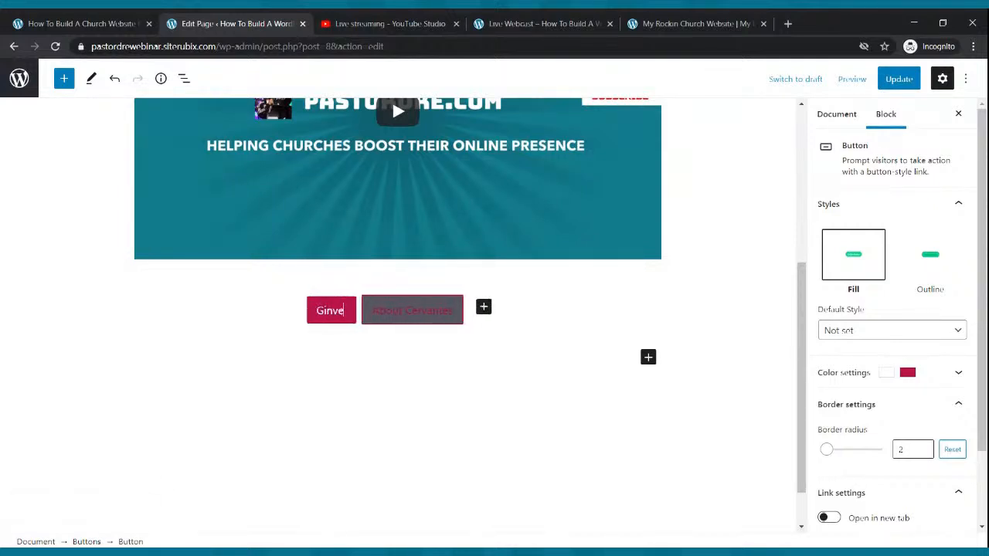
key("BackSpace")
key("BackSpace")
key("BackSpace")
key("BackSpace")
key("BackSpace")
key("BackSpace")
key("BackSpace")
type("ve Now")
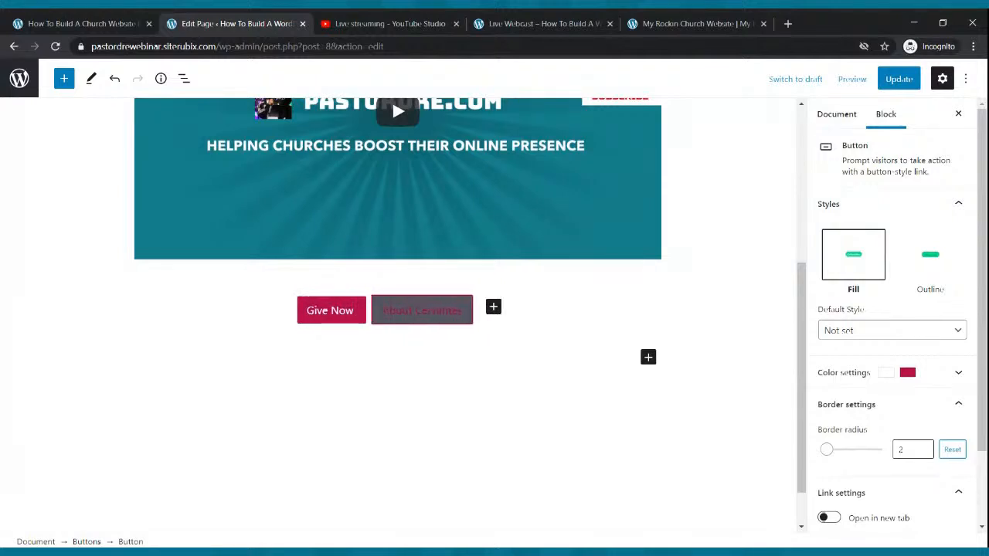
Give the second button white text, relabel it 'Contact Us', and update the page
left_click(412, 318)
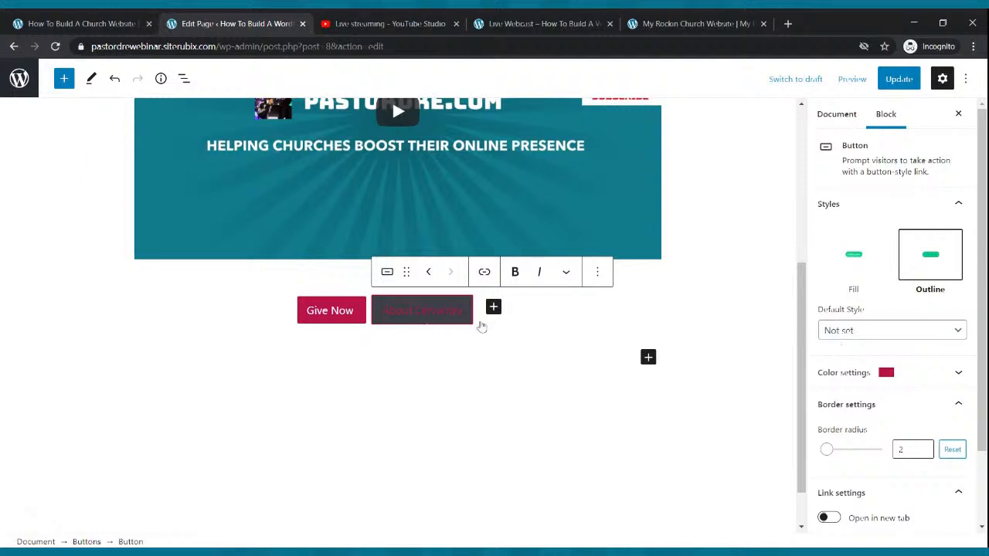
left_click(884, 375)
left_click(877, 428)
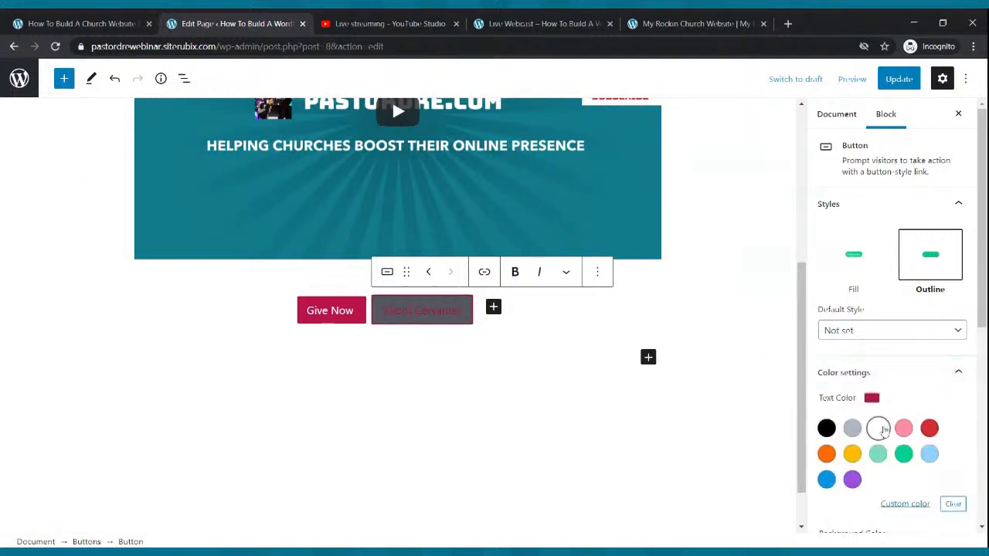
left_click(462, 313)
key("BackSpace")
key("BackSpace")
key("BackSpace")
key("BackSpace")
key("BackSpace")
key("BackSpace")
key("BackSpace")
key("BackSpace")
key("BackSpace")
key("BackSpace")
key("BackSpace")
key("BackSpace")
key("BackSpace")
key("BackSpace")
key("BackSpace")
type("Contact")
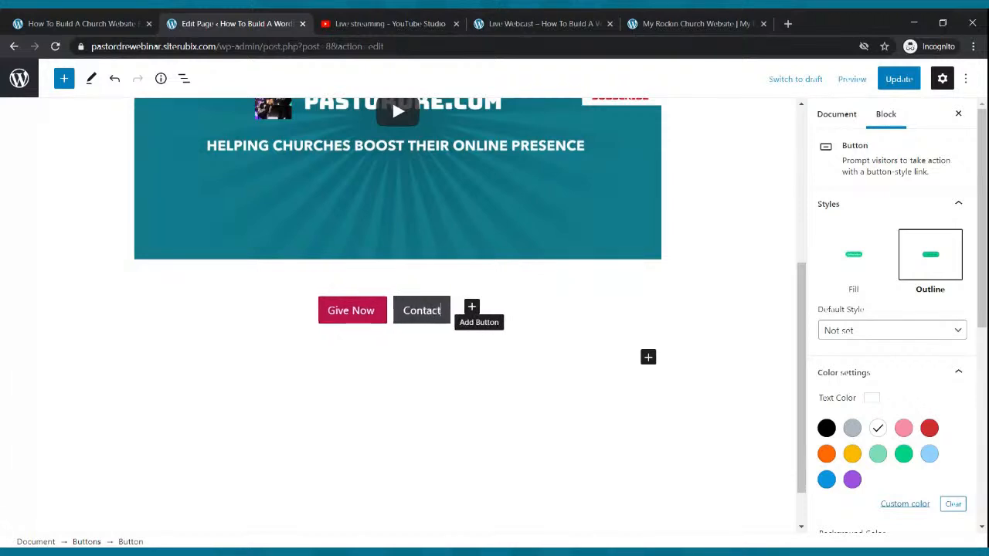
type(" Us")
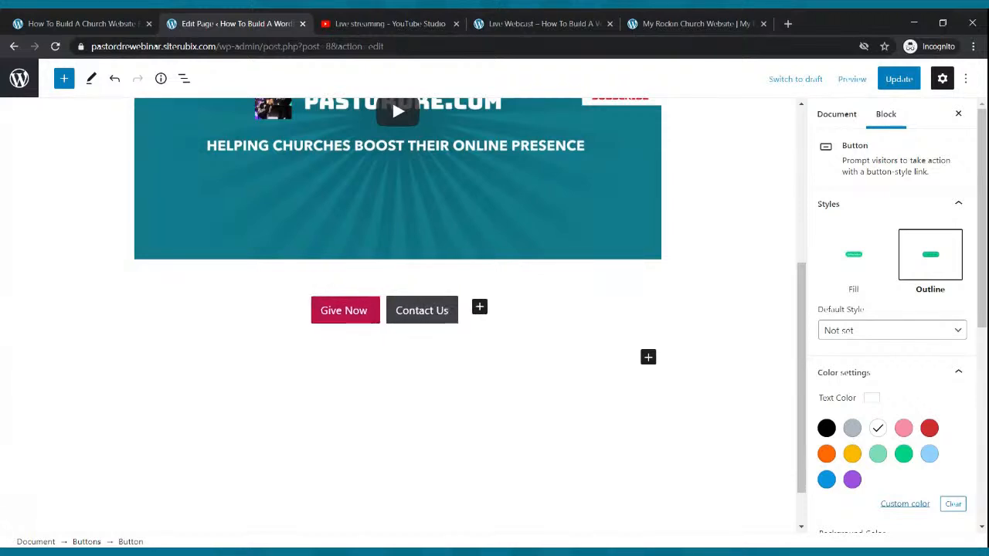
left_click(471, 373)
left_click(890, 80)
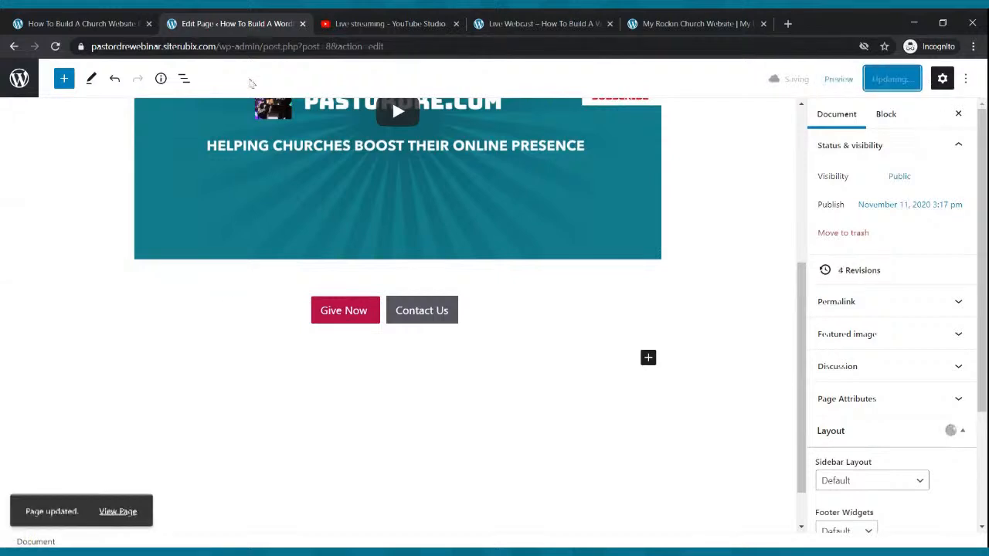
left_click(533, 23)
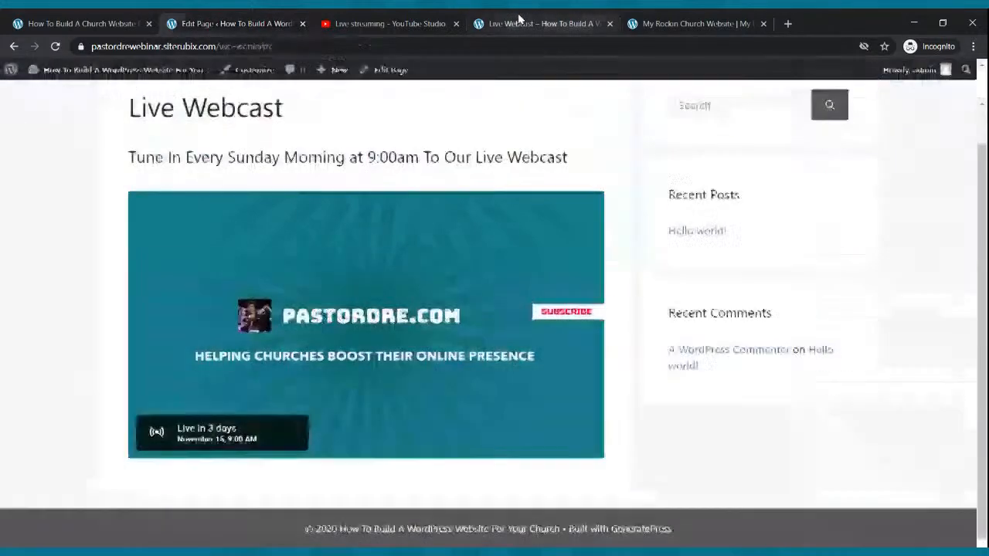
left_click(56, 46)
scroll(293, 249, "down", 1)
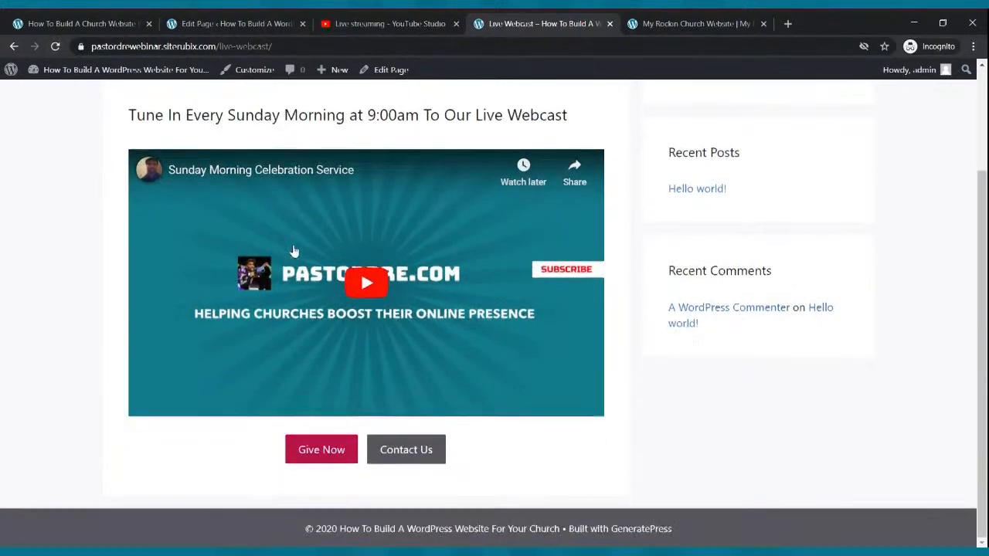
scroll(292, 250, "up", 3)
scroll(338, 376, "down", 3)
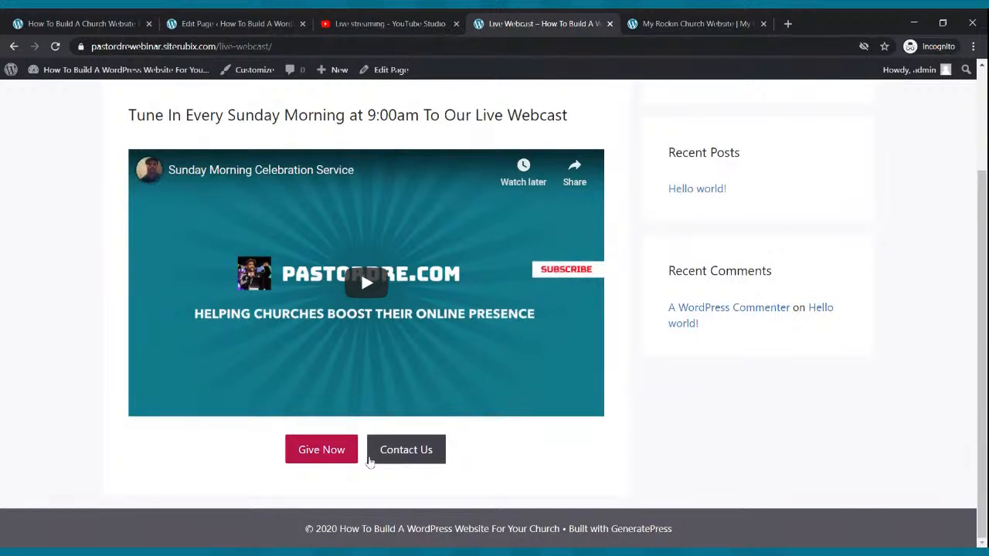
left_click(224, 23)
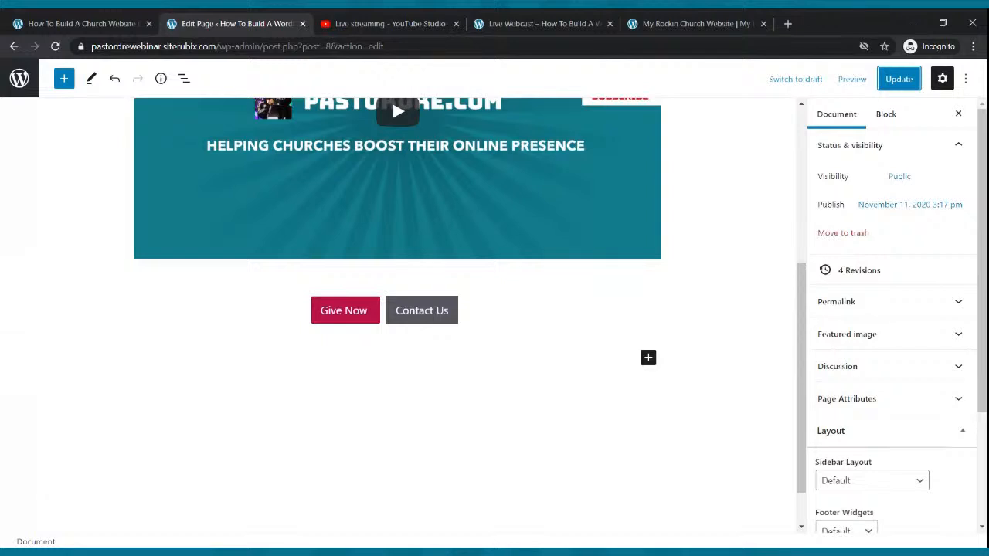
left_click(349, 322)
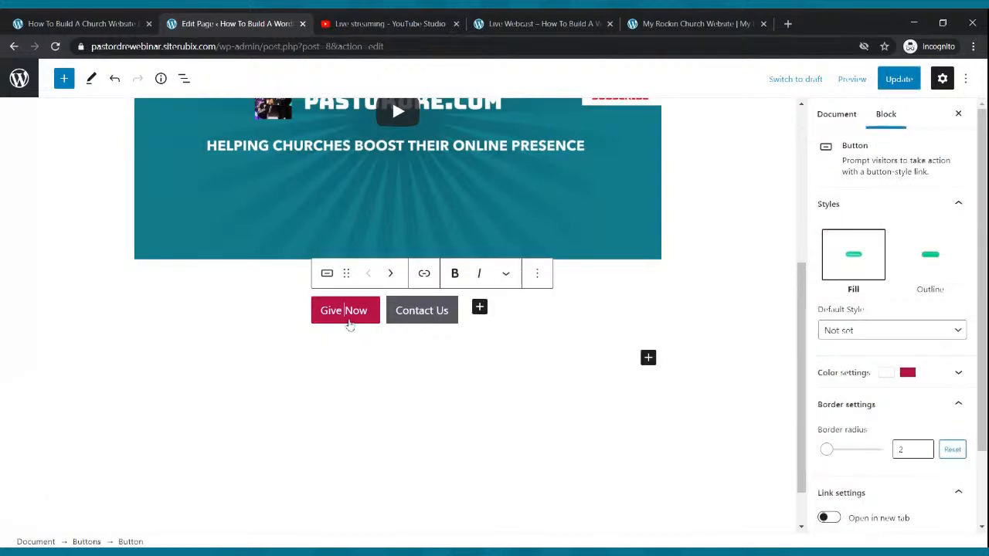
left_click(425, 274)
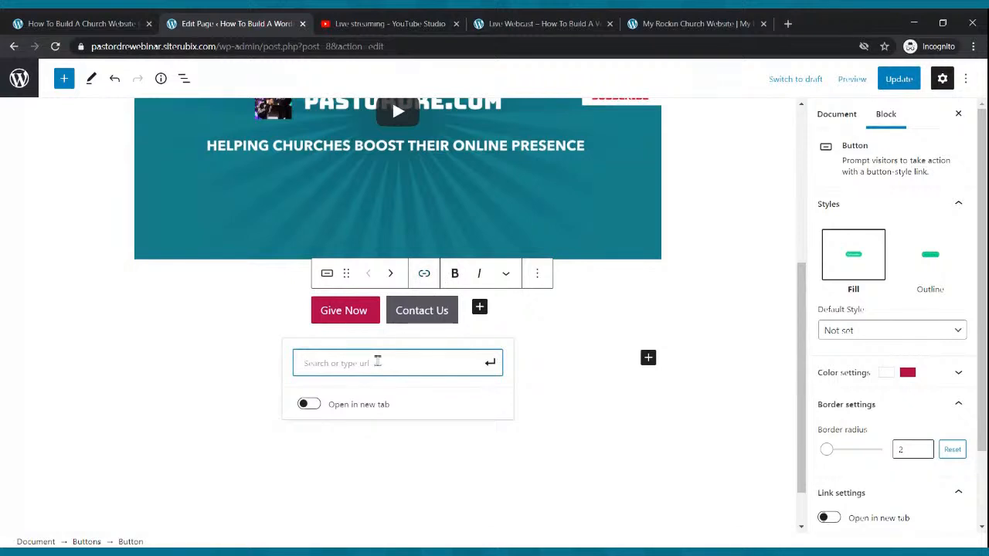
type("https://pay")
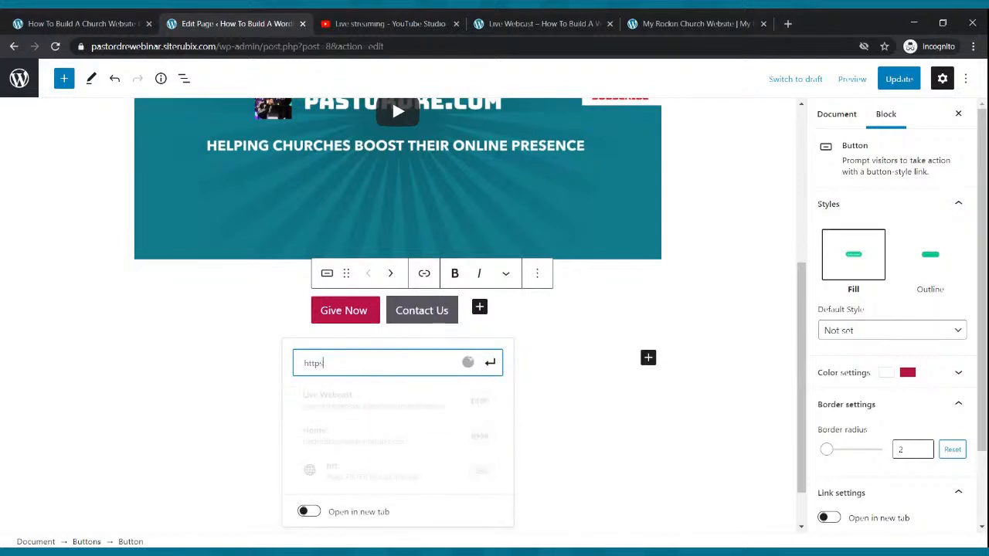
type("pal.com")
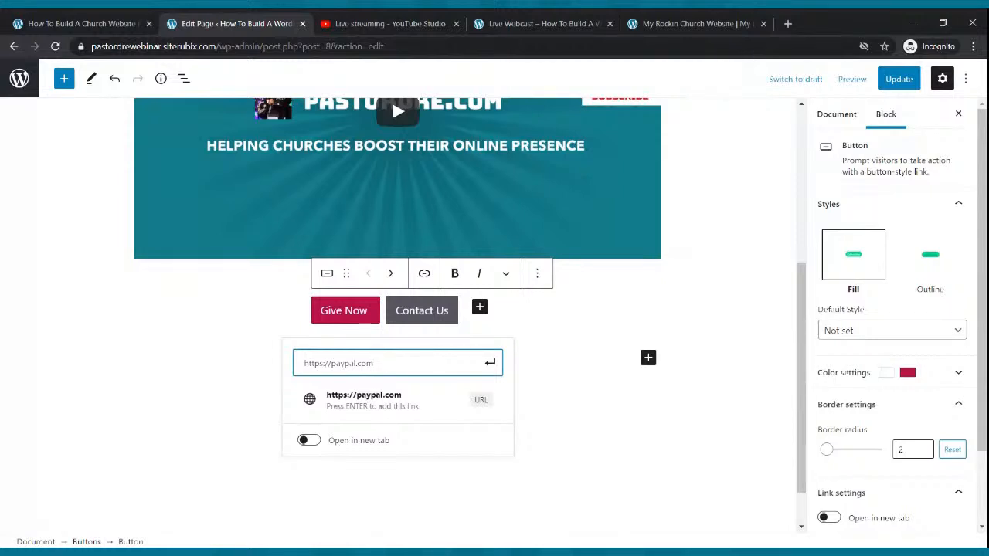
left_click(490, 362)
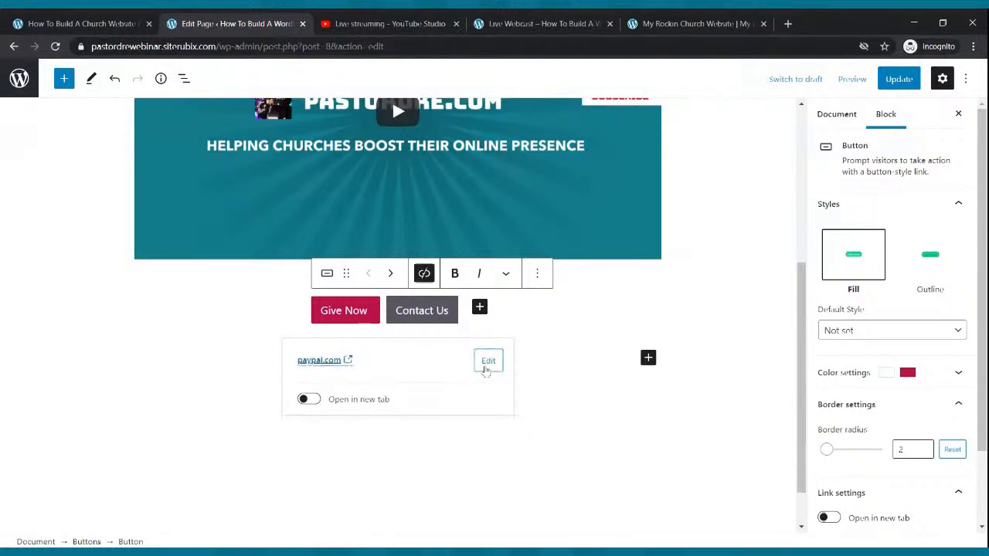
left_click(311, 400)
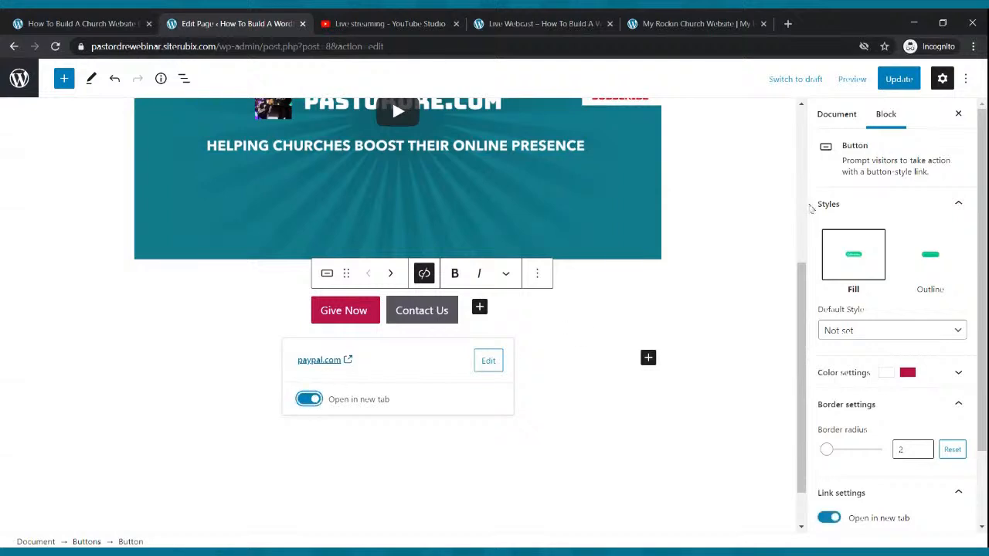
left_click(901, 80)
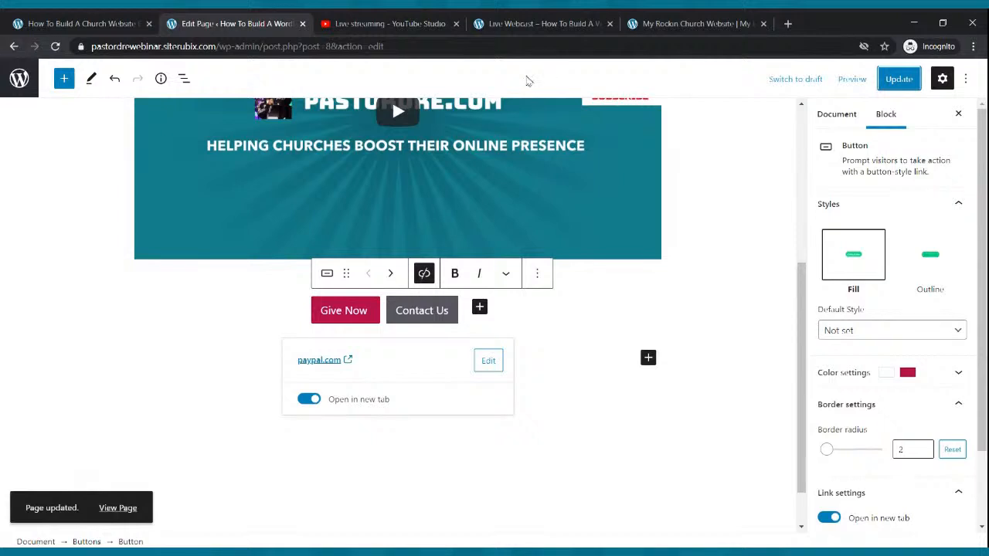
left_click(526, 24)
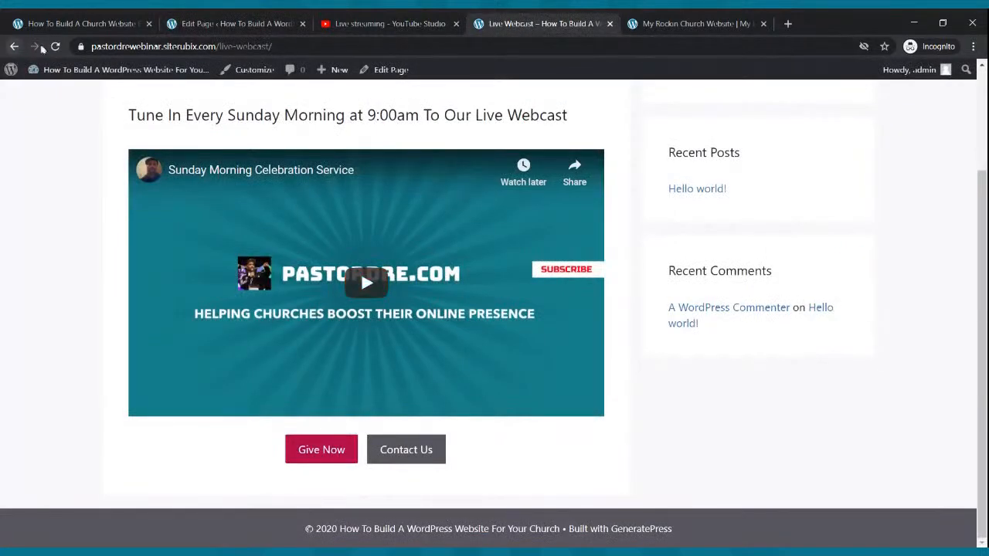
left_click(55, 46)
left_click(337, 453)
left_click(516, 22)
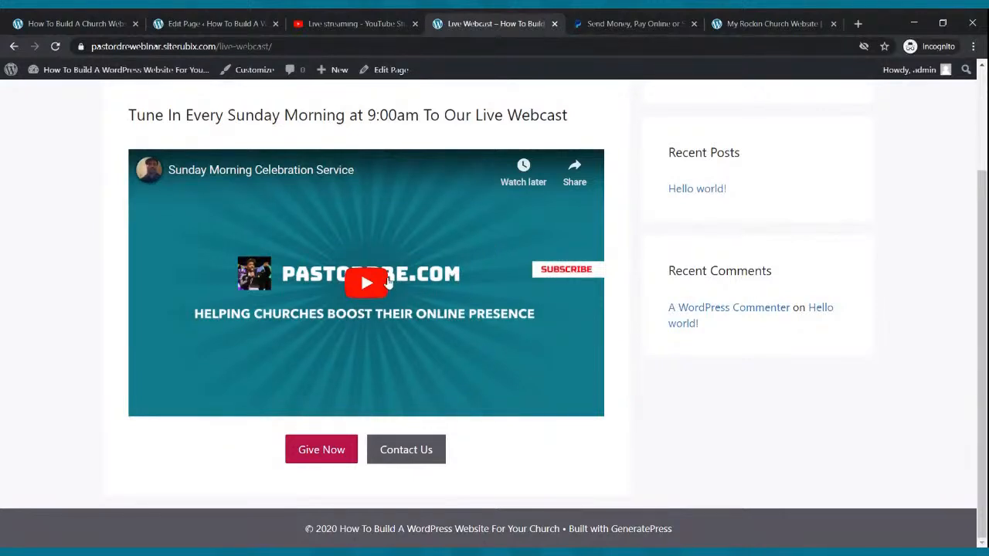
left_click(655, 18)
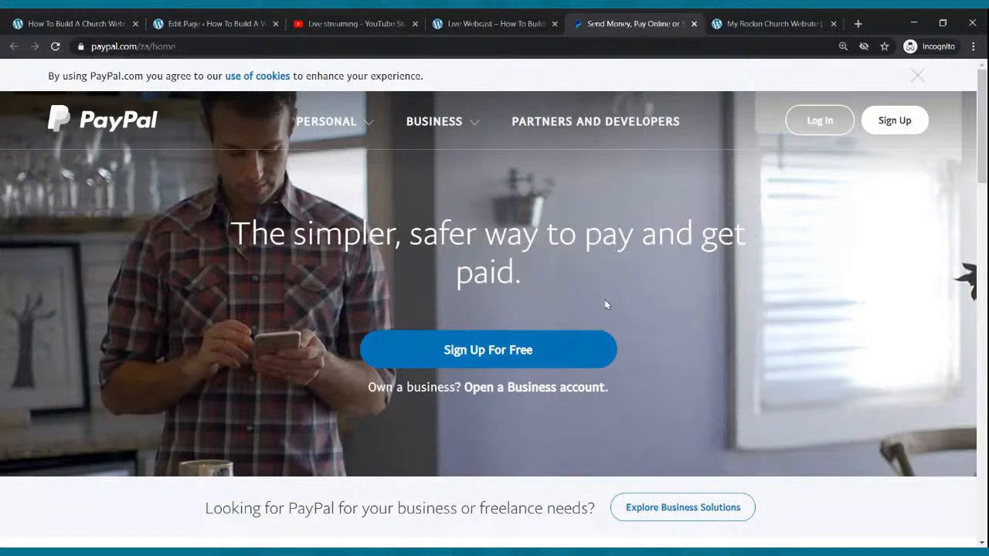
left_click(694, 24)
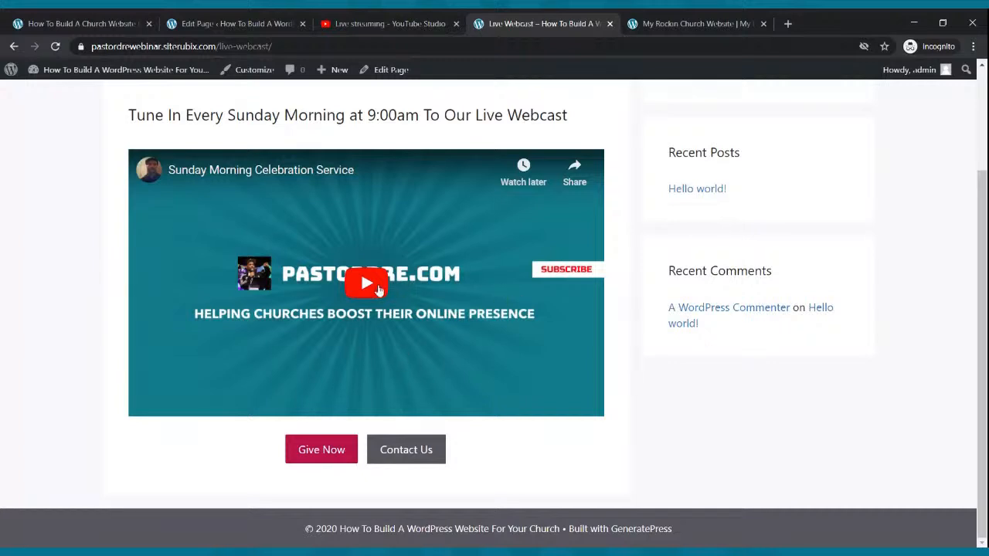
Play the live webcast and confirm Give Now opens PayPal, then return to the editor
left_click(370, 306)
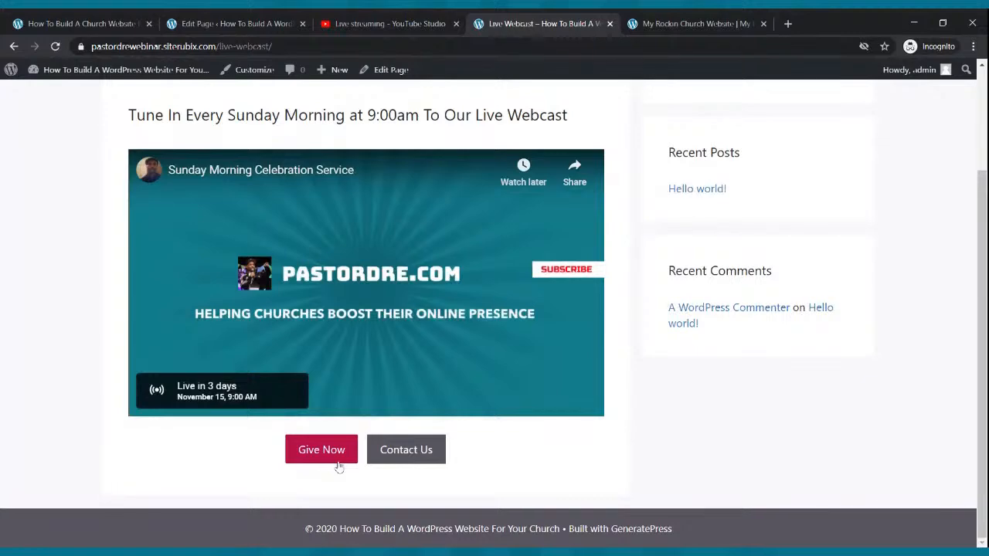
left_click(337, 461)
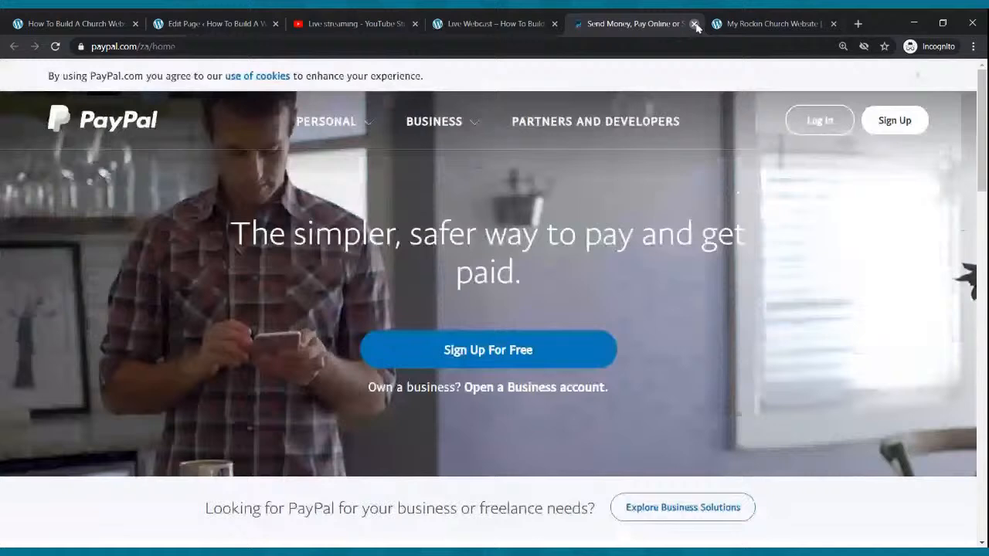
left_click(694, 24)
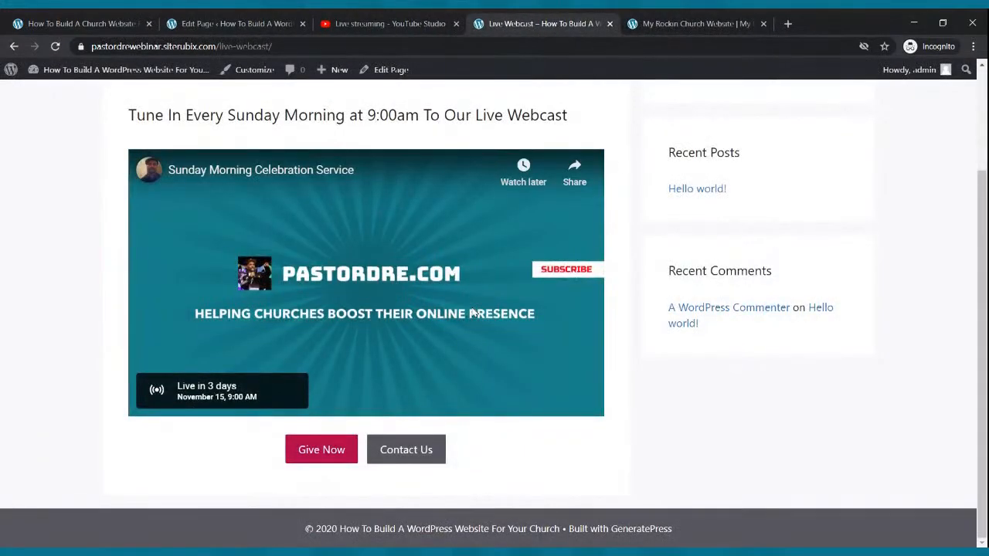
scroll(386, 231, "up", 2)
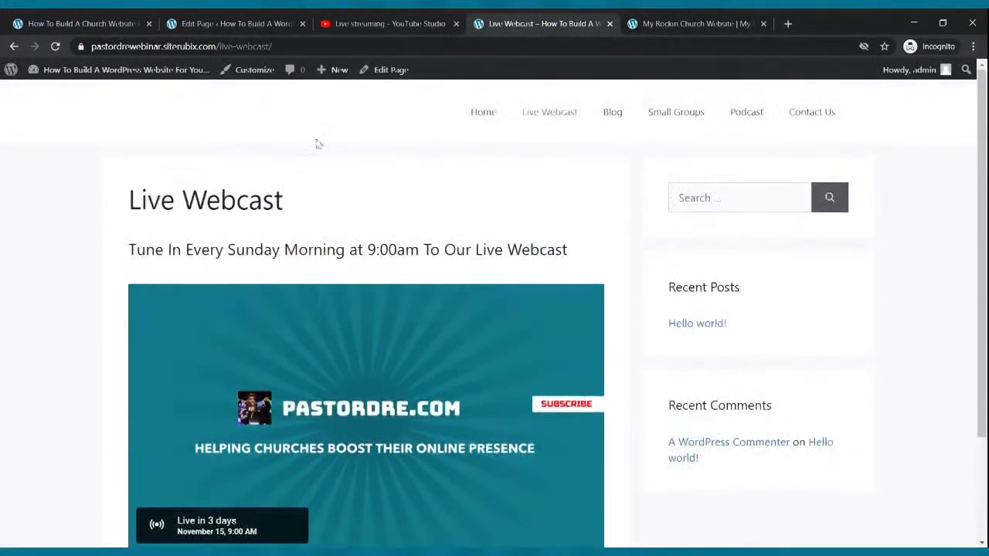
left_click(473, 113)
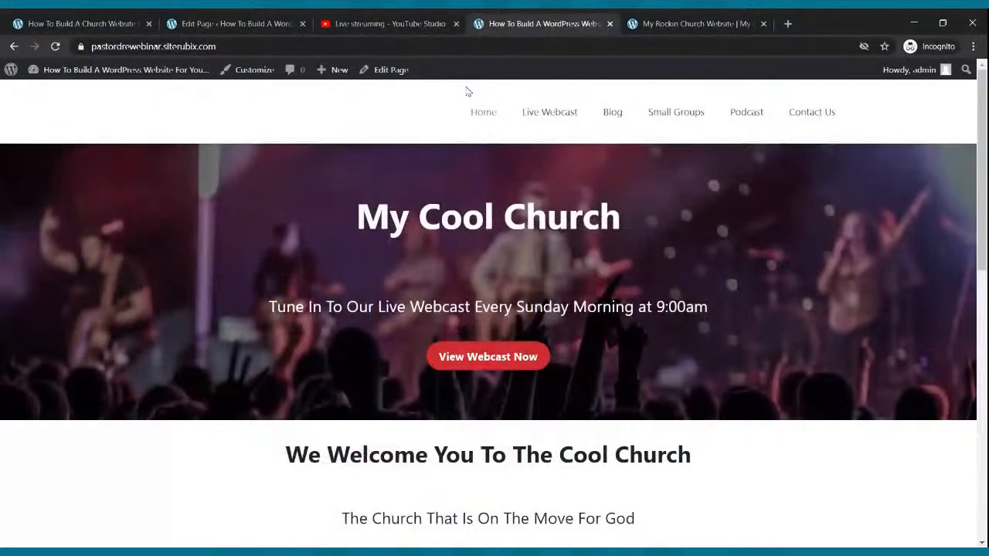
left_click(241, 24)
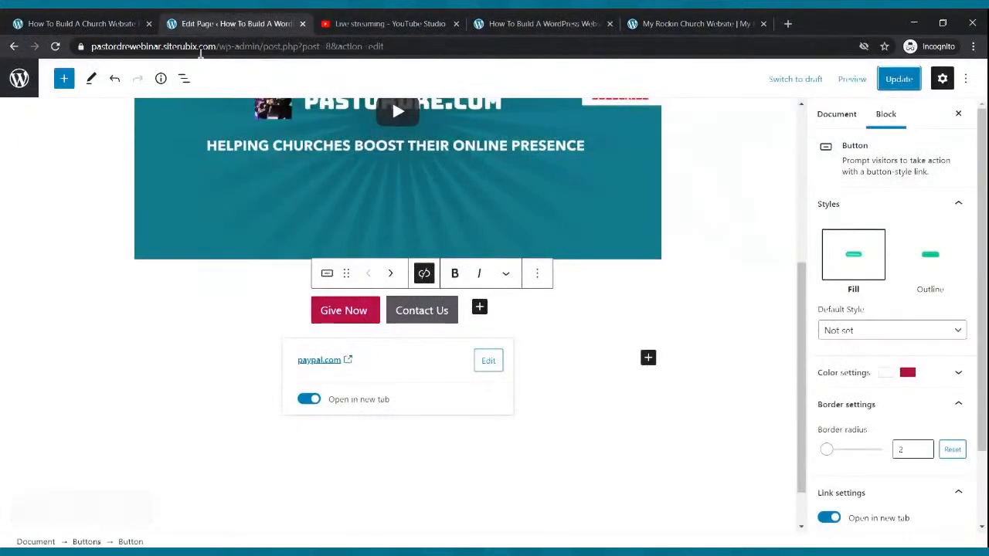
Trash the default Hello world! post from All Posts and start a blank new post
left_click(19, 80)
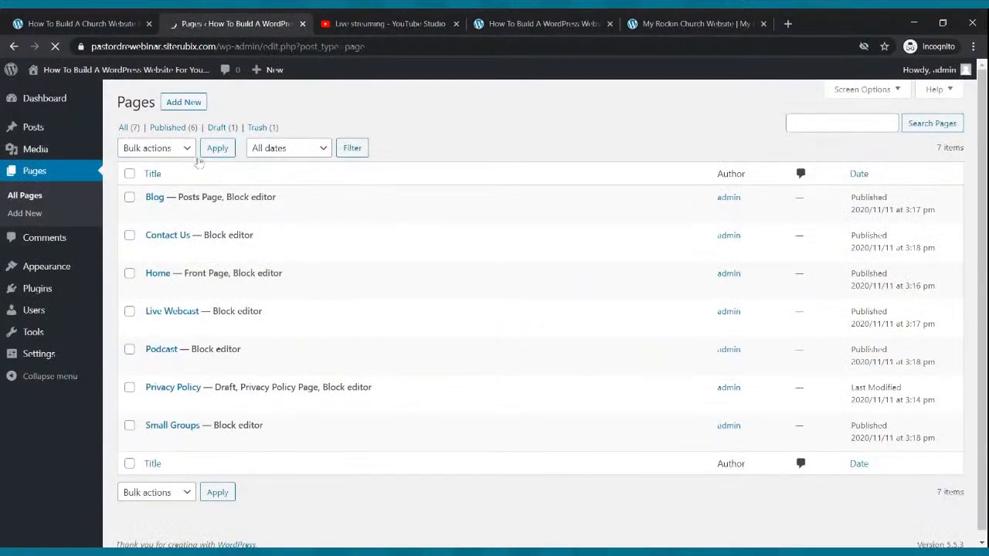
left_click(39, 171)
left_click(34, 133)
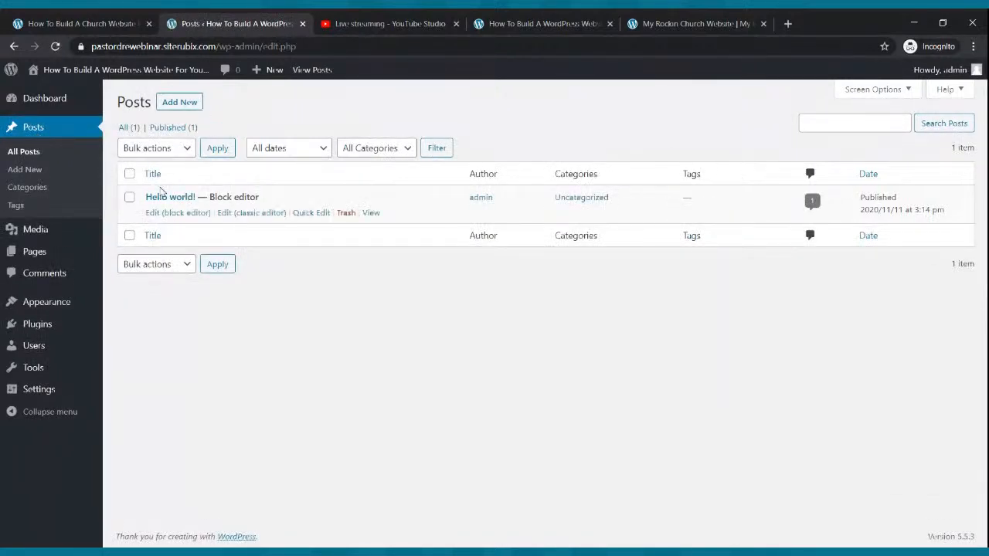
left_click(345, 213)
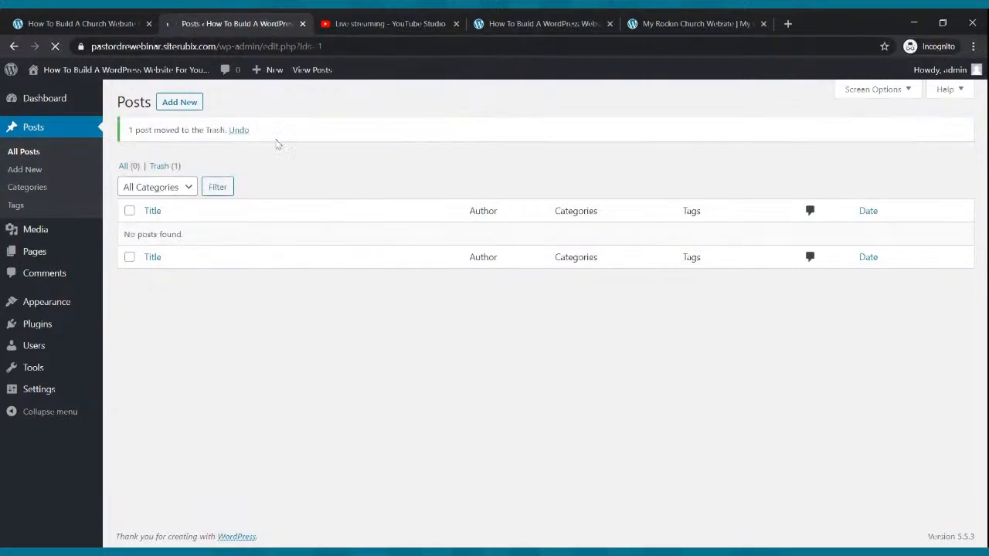
left_click(180, 104)
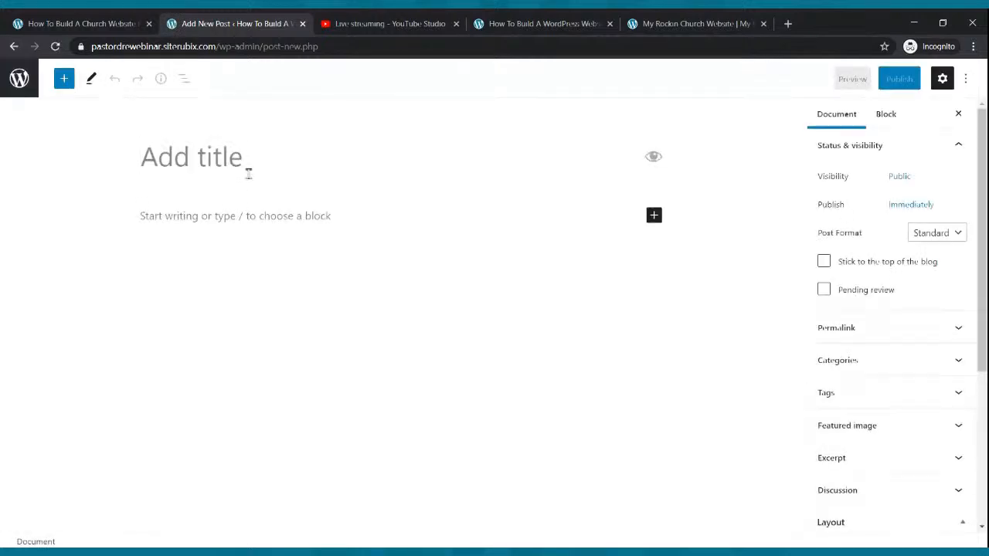
Title the new post 'Testimony From The Field'
type("M")
type("i")
key("BackSpace")
type("Fist")
key("BackSpace")
key("BackSpace")
key("BackSpace")
key("BackSpace")
key("BackSpace")
key("BackSpace")
key("BackSpace")
key("BackSpace")
type("Testimony ")
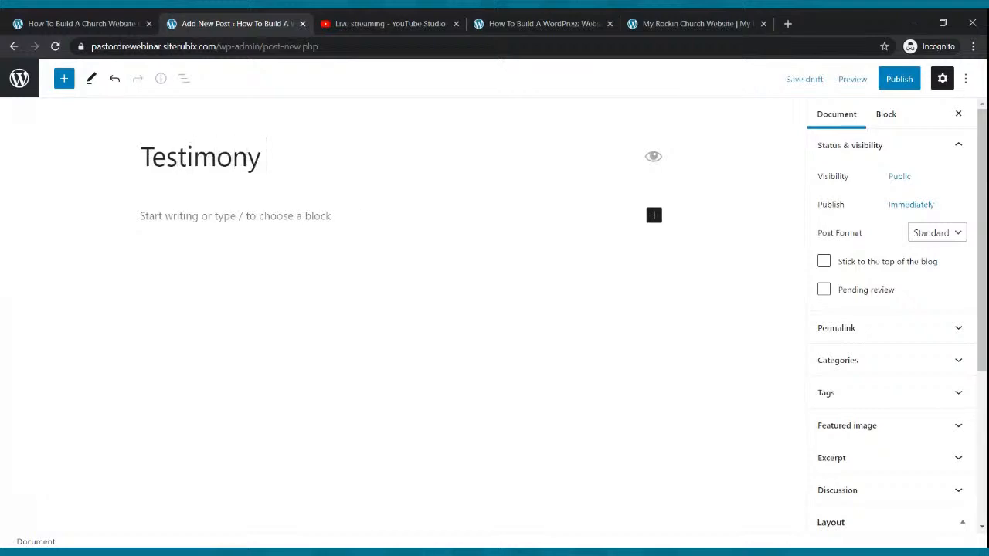
type("From T")
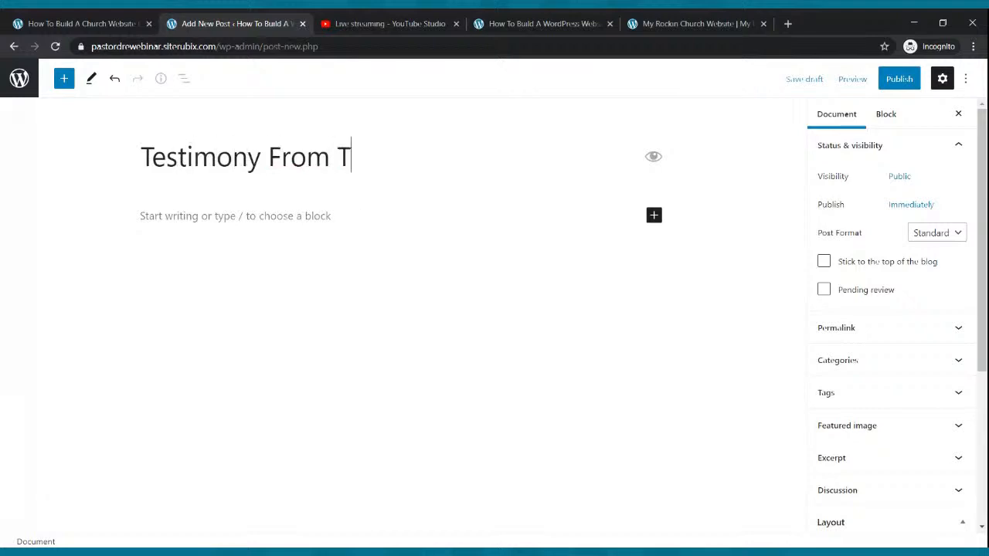
type("he Field")
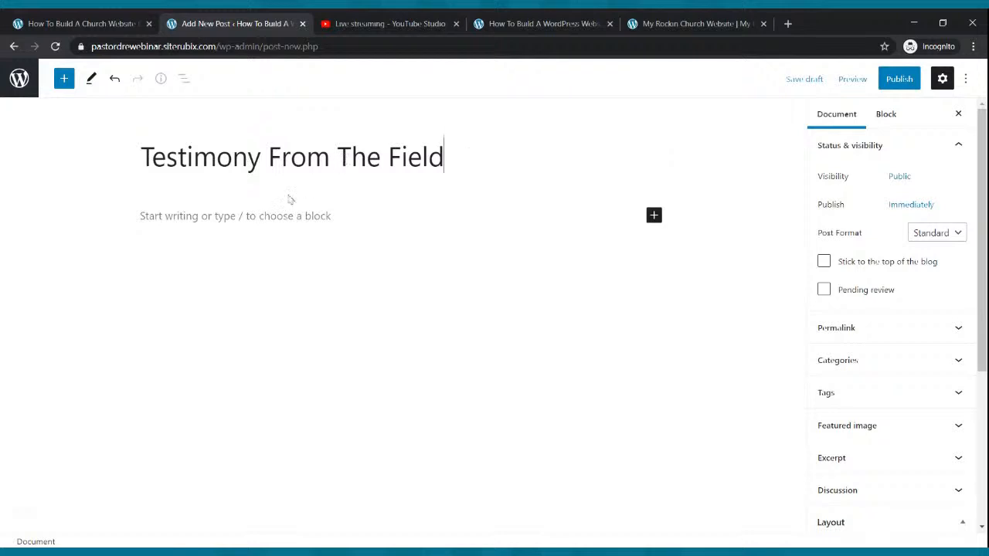
Write a paragraph thanking readers for visiting the blog and introducing a missionary's testimony
left_click(250, 212)
type("He")
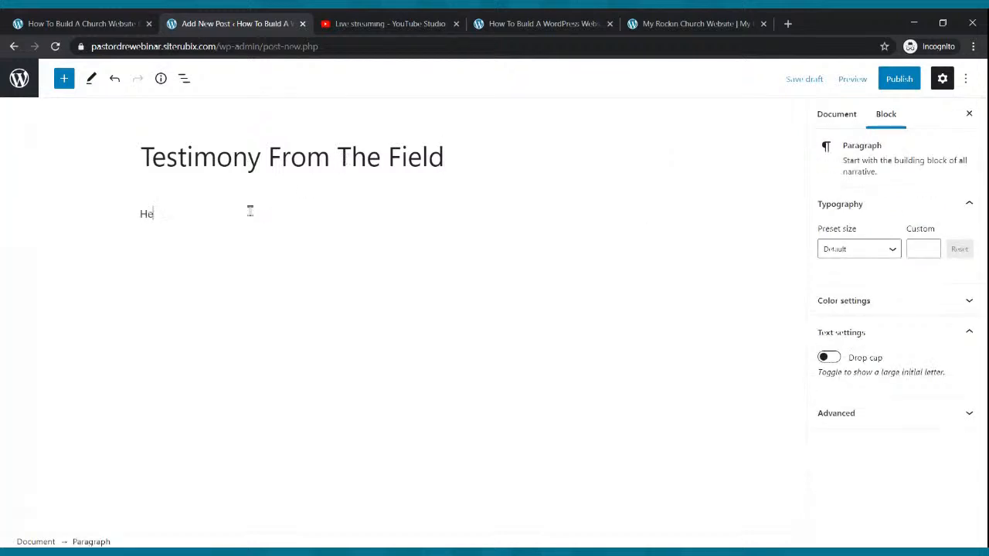
type("llo everybody thansk")
key("BackSpace")
key("BackSpace")
type("ansk for stopping")
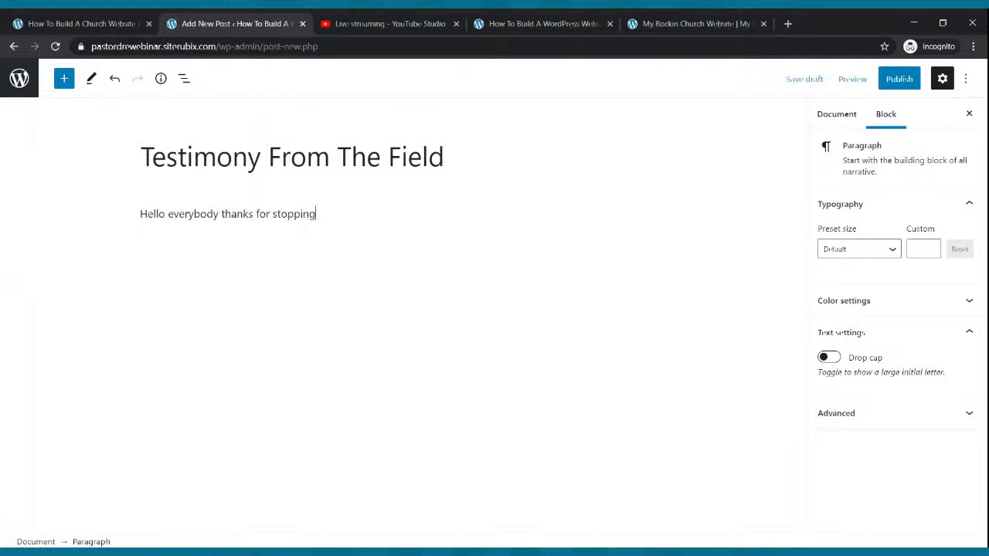
type(" bouour bl")
key("BackSpace")
key("BackSpace")
type("blog. Here is a powerf")
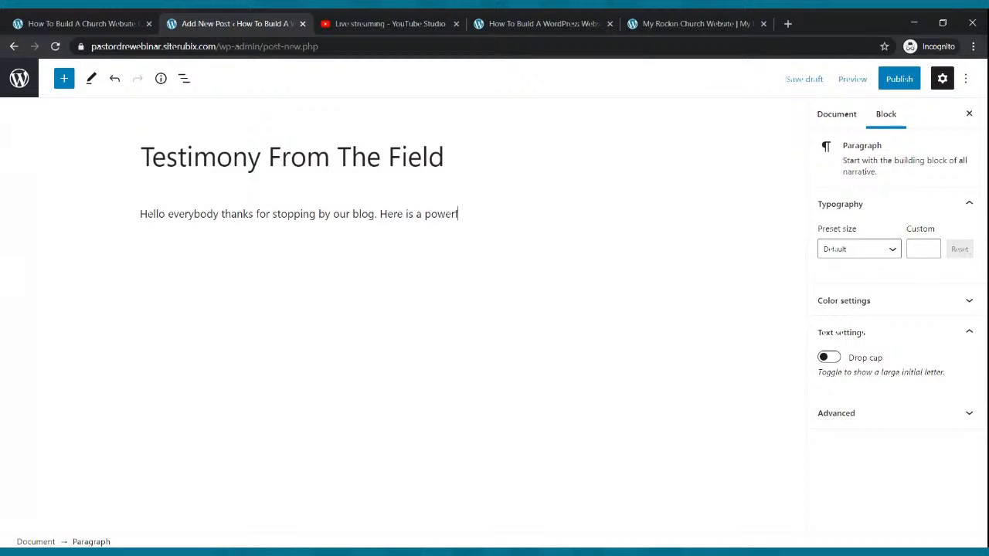
type("ul testimony of")
key("BackSpace")
key("BackSpace")
key("BackSpace")
type("ful testimony from one of our")
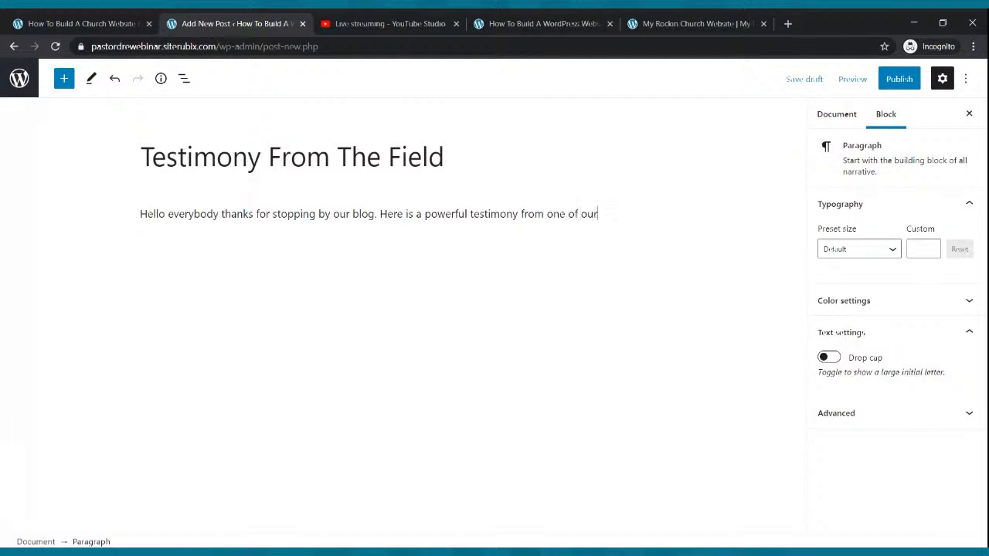
type(" missionairies on the mission fie")
key("Return")
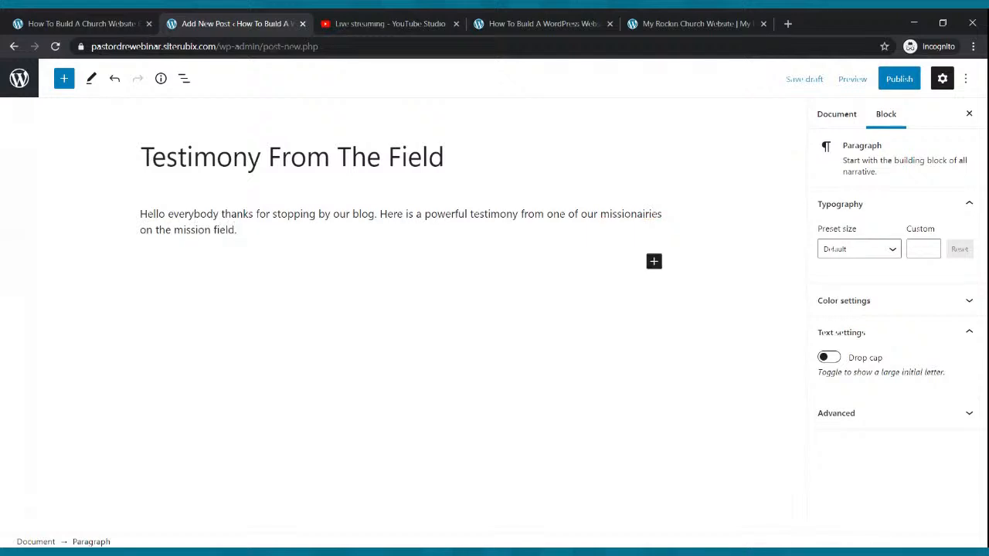
Copy the first paragraph's text and start a new paragraph below it
left_click(640, 216)
left_click(611, 228)
left_click(624, 209)
left_click(573, 241)
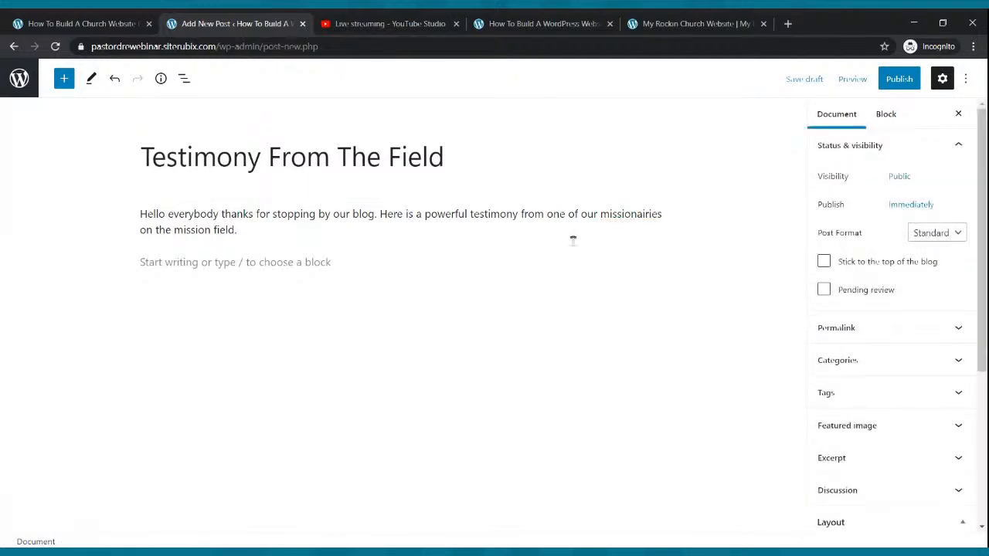
left_click(249, 234)
left_click_drag(249, 235, 139, 215)
key("ctrl+c")
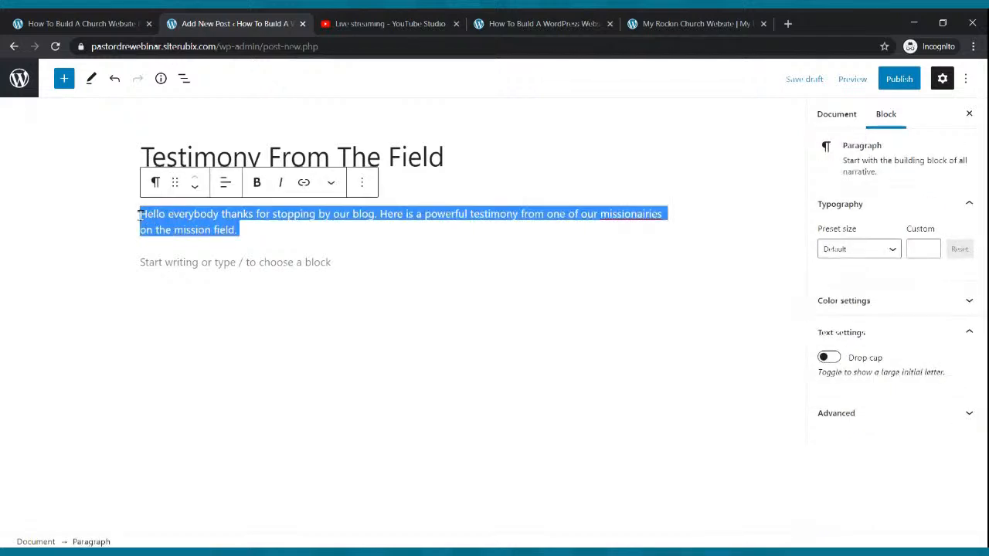
left_click(257, 236)
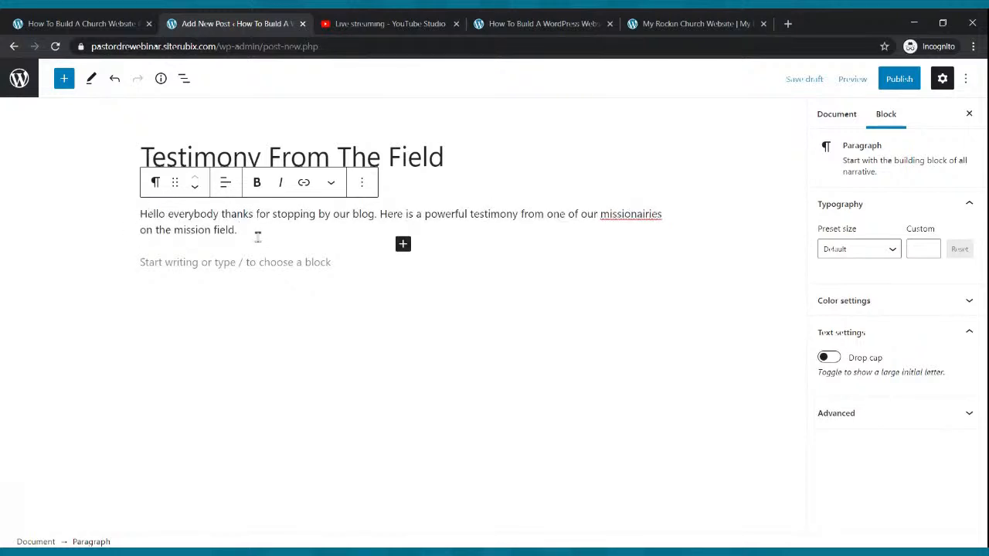
key("Return")
Paste the copied text into several more paragraphs and bring up the pre-publish check
type("Hello everybody thanks for stopping by our blog. Here is a powerful testimony from one of our missionairies on the mission field.")
key("ctrl+v")
key("ctrl+v")
key("ctrl+v")
key("Return")
key("ctrl+v")
key("ctrl+v")
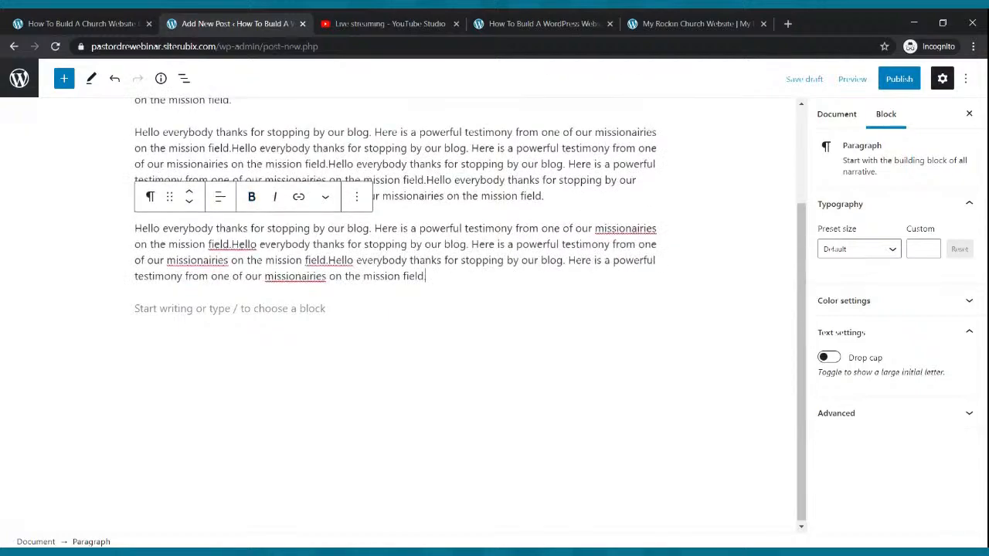
key("ctrl+v")
key("ctrl+v")
key("ctrl+v")
key("Return")
key("ctrl+v")
key("ctrl+v")
key("ctrl+v")
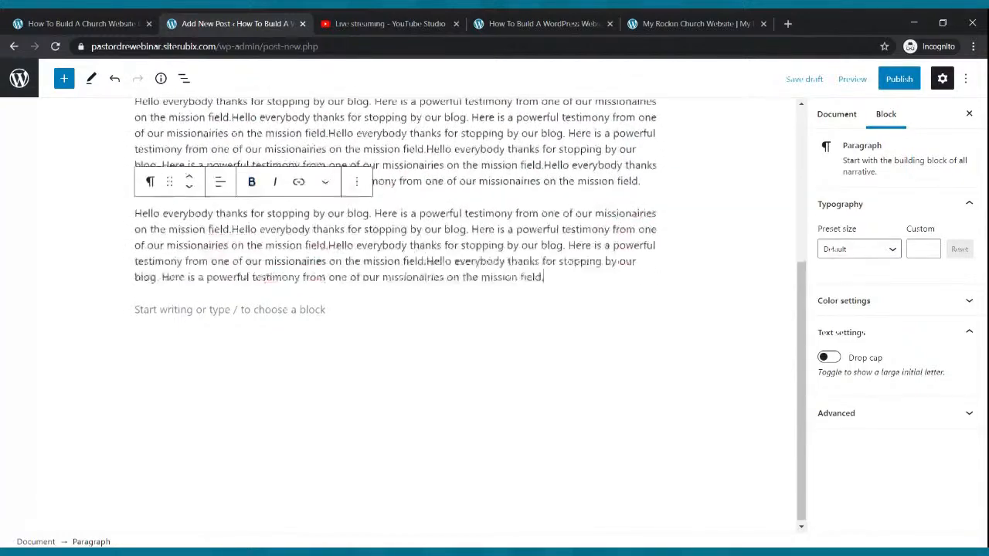
key("ctrl+v")
key("ctrl+v")
key("ctrl+v")
key("ctrl+v")
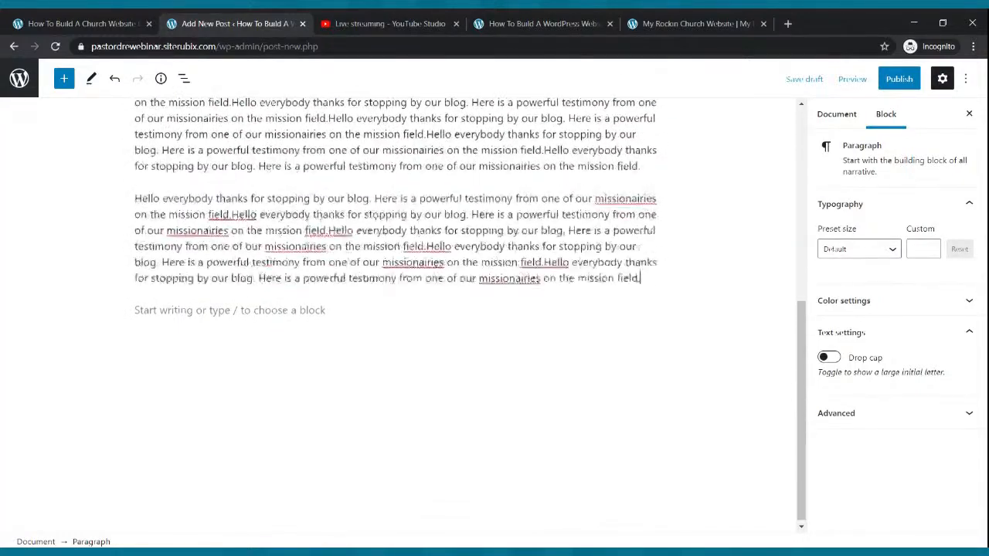
scroll(433, 420, "up", 2)
scroll(488, 428, "up", 6)
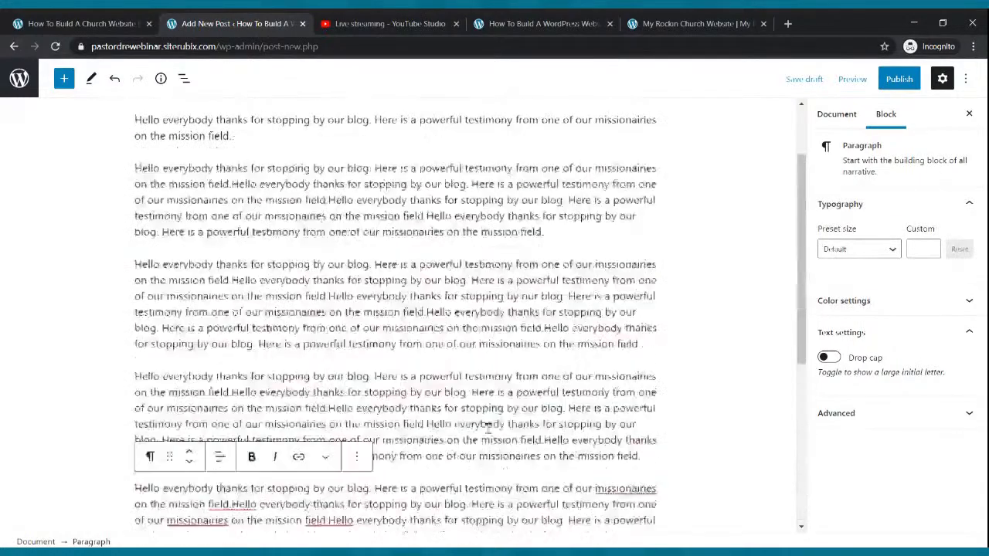
left_click(901, 84)
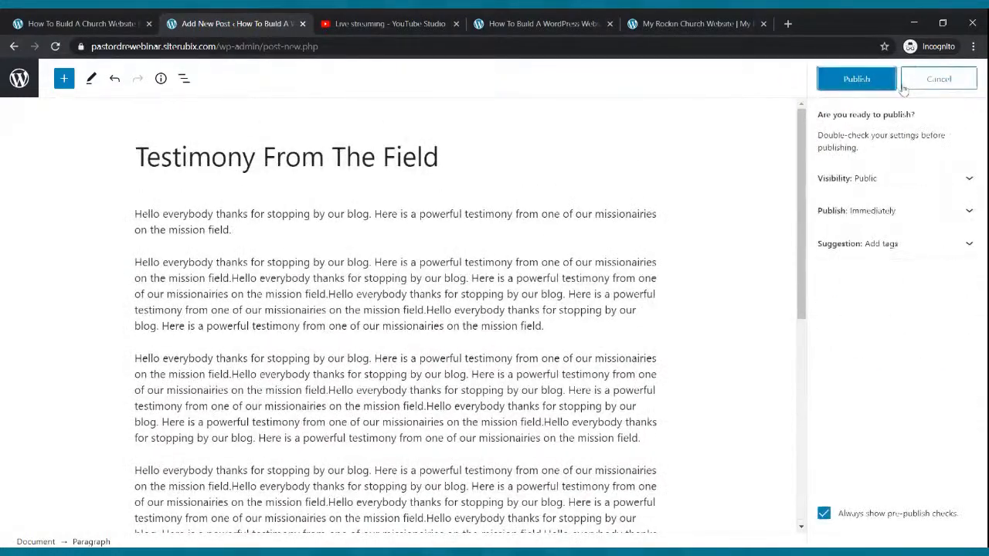
Publish the testimony post, read it on the live Blog page, then return to the posts list
left_click(854, 80)
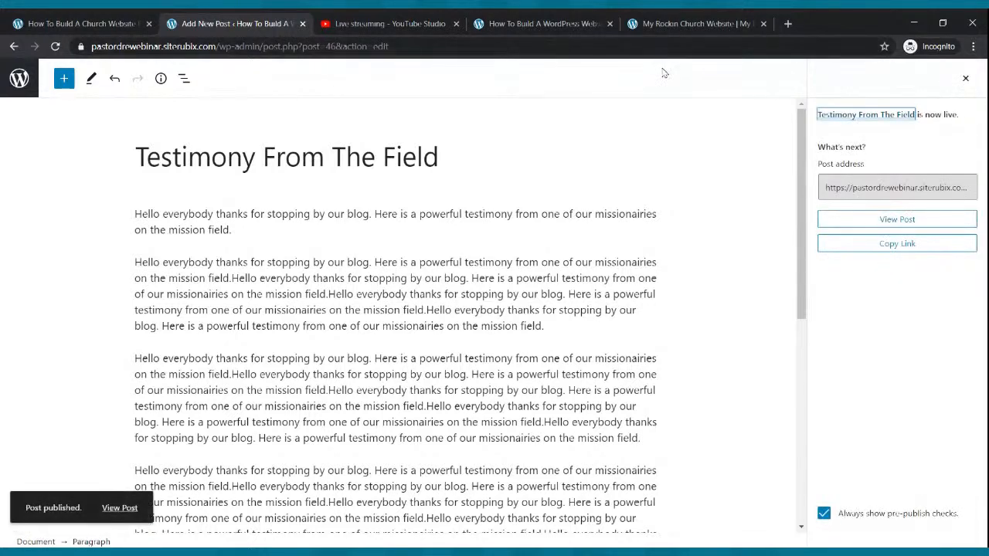
left_click(579, 23)
left_click(612, 123)
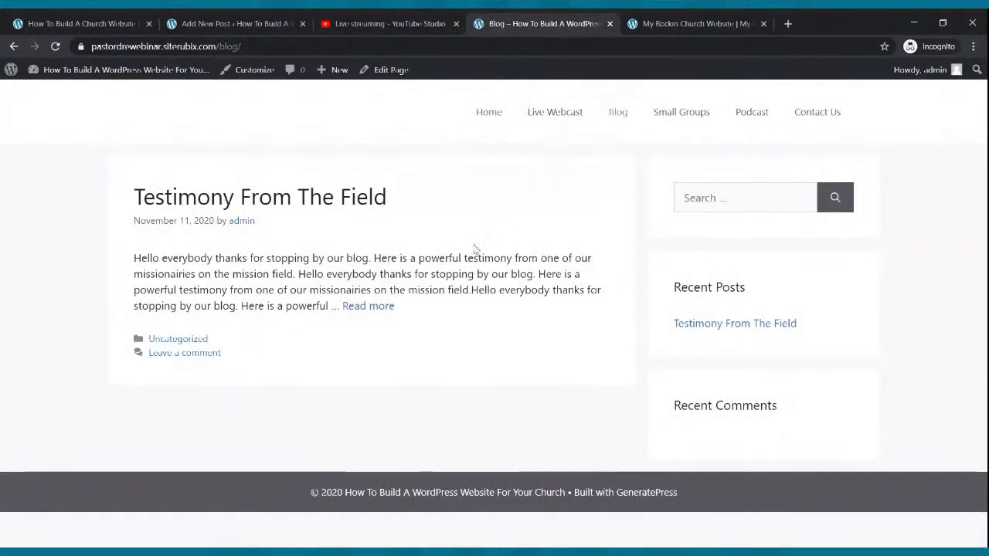
left_click(388, 308)
scroll(413, 307, "down", 6)
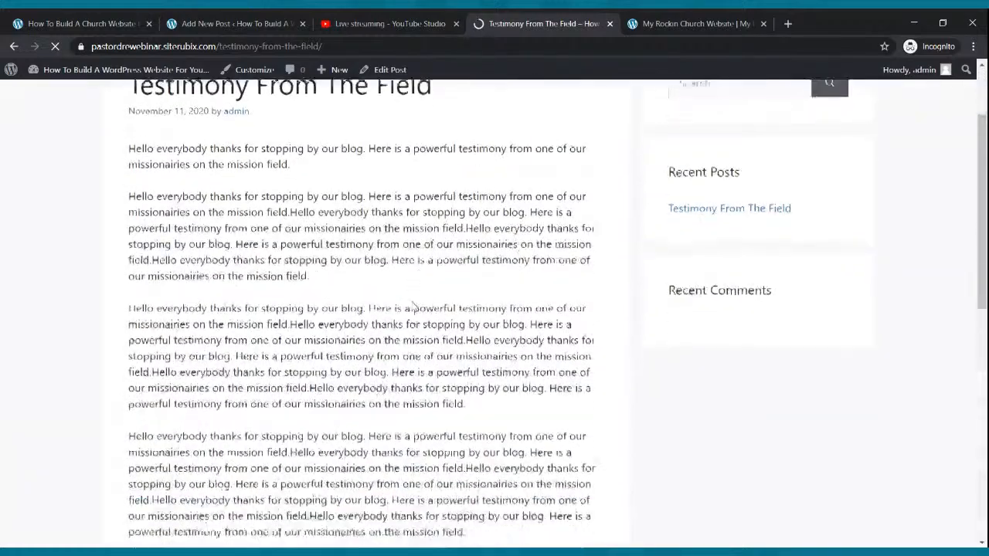
scroll(412, 316, "up", 6)
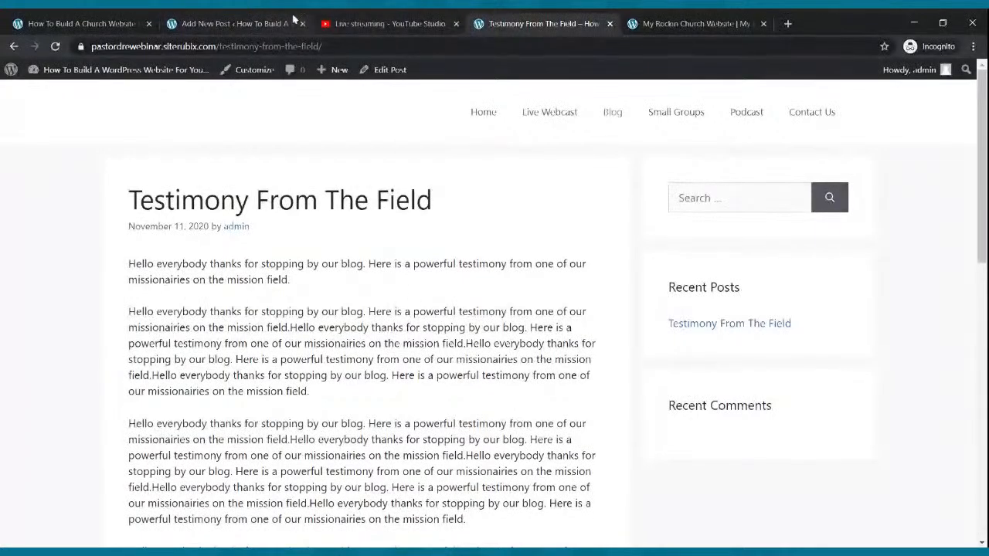
left_click(292, 20)
left_click(20, 87)
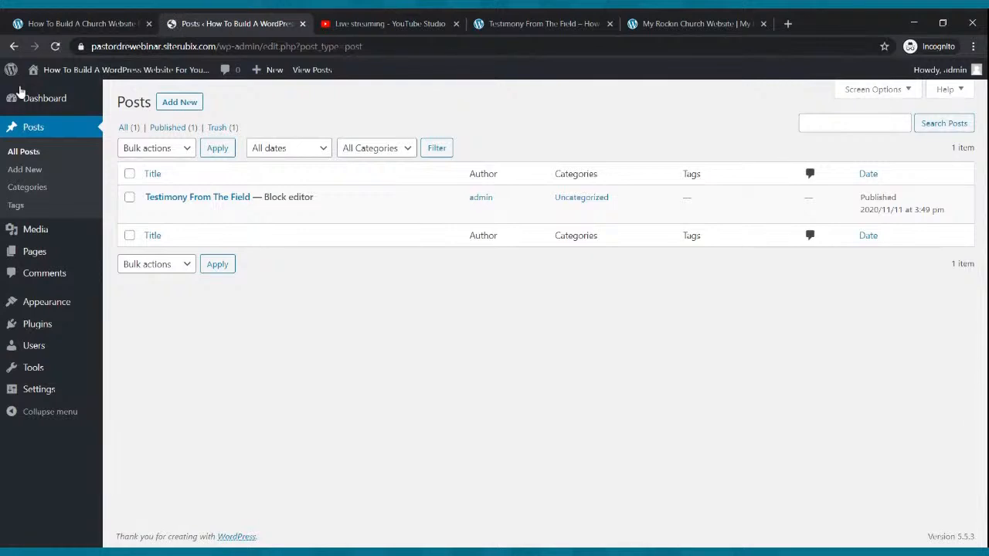
mouse_move(29, 105)
Start another new post titled 'Sunday Morning Live'
left_click(178, 102)
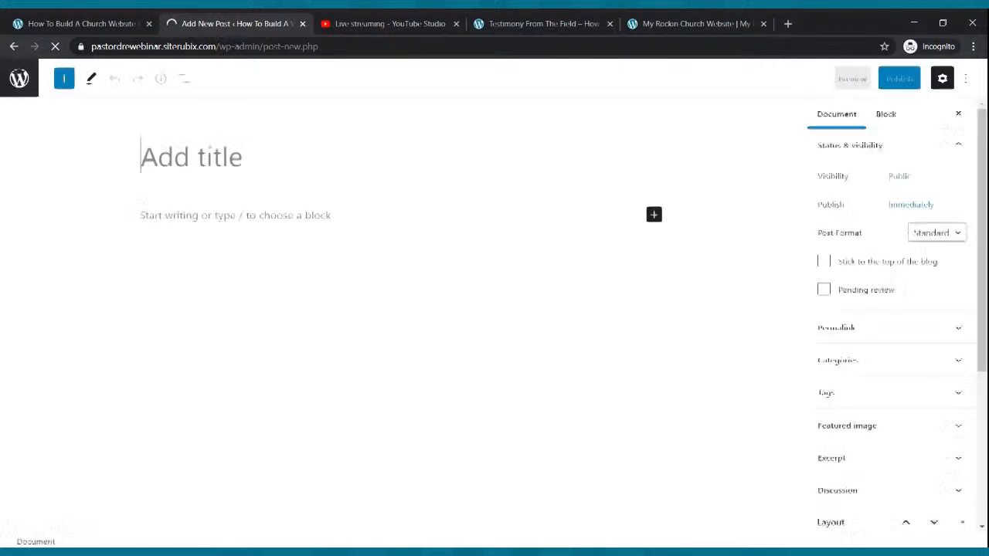
type("S")
key("BackSpace")
type("Suan")
key("BackSpace")
key("BackSpace")
type("nday Morning Live")
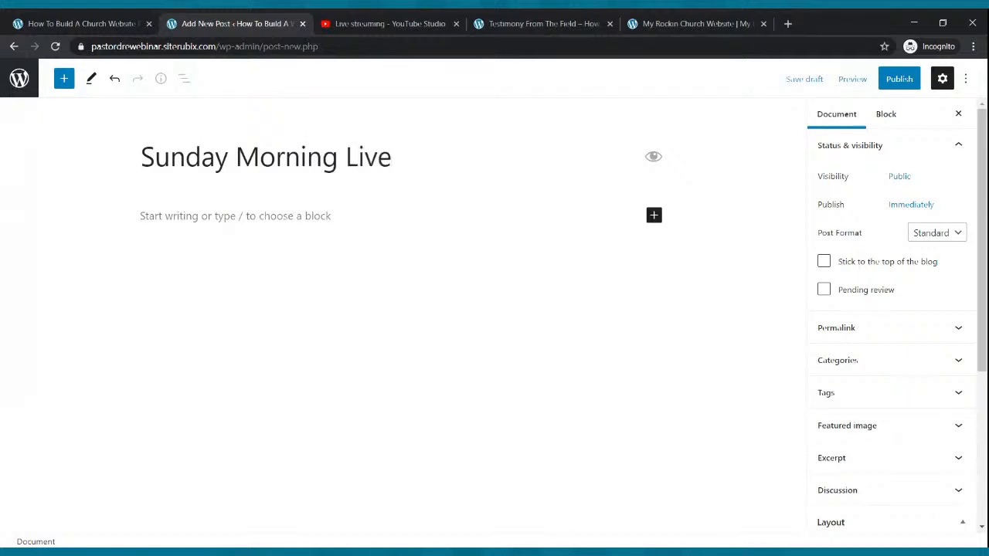
Write a paragraph inviting readers to a special Sunday Morning Service broadcast live
left_click(225, 216)
type("Hell")
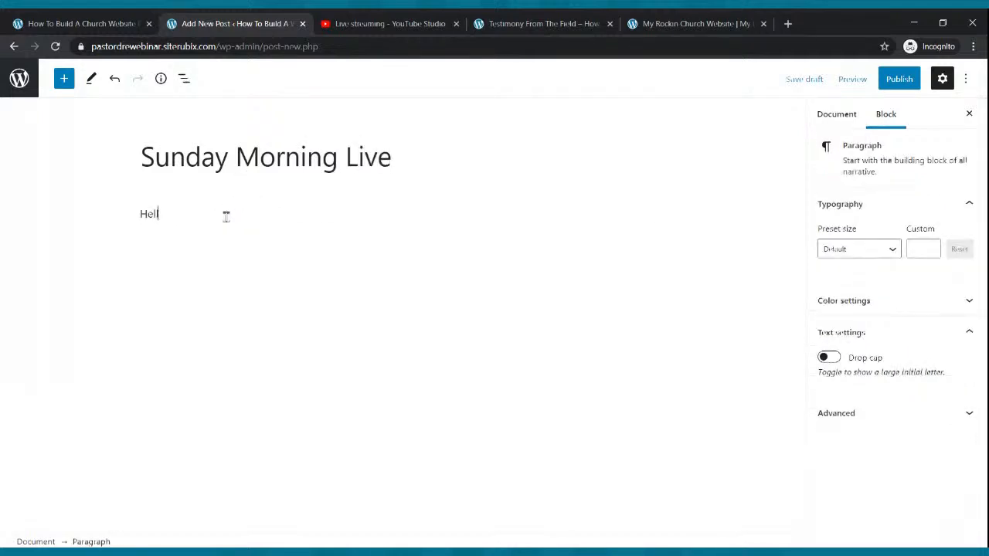
type("o everybody we want to extednnd an inv")
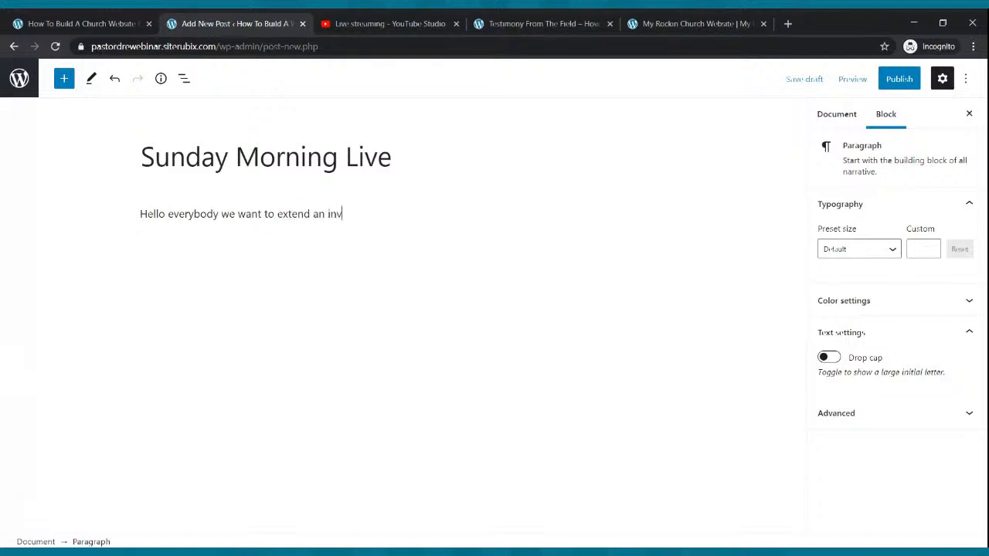
type("itation for you to join us for a sspe")
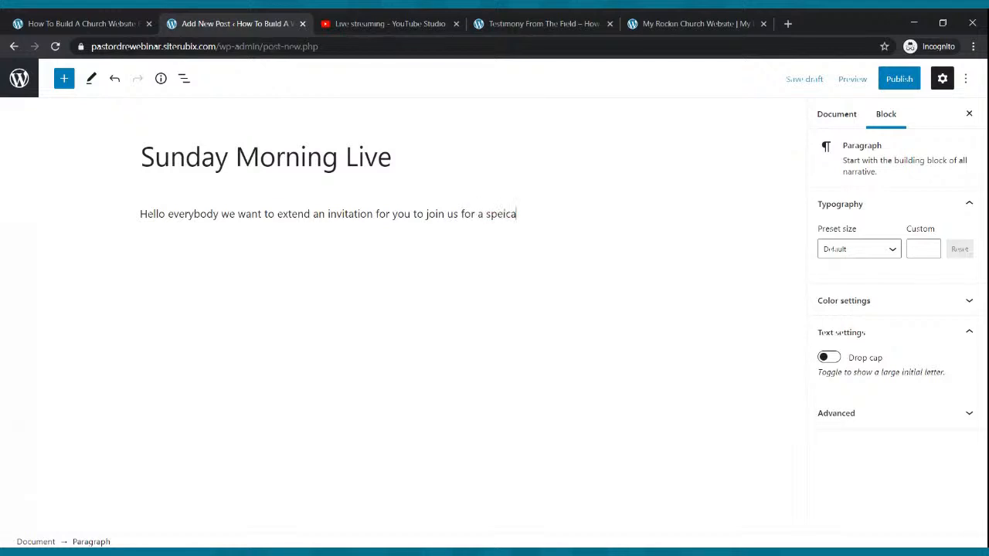
type("cial Sunday Morning Ser")
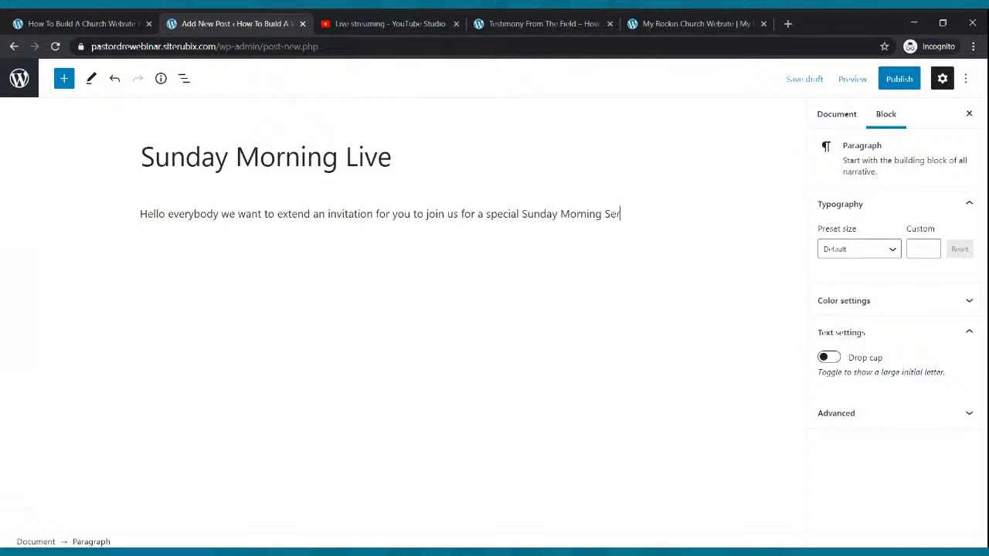
type("vice tethe")
key("BackSpace")
key("BackSpace")
key("BackSpace")
key("BackSpace")
type("hat we will be bro")
key("BackSpace")
type("roa")
key("BackSpace")
type("dcast live")
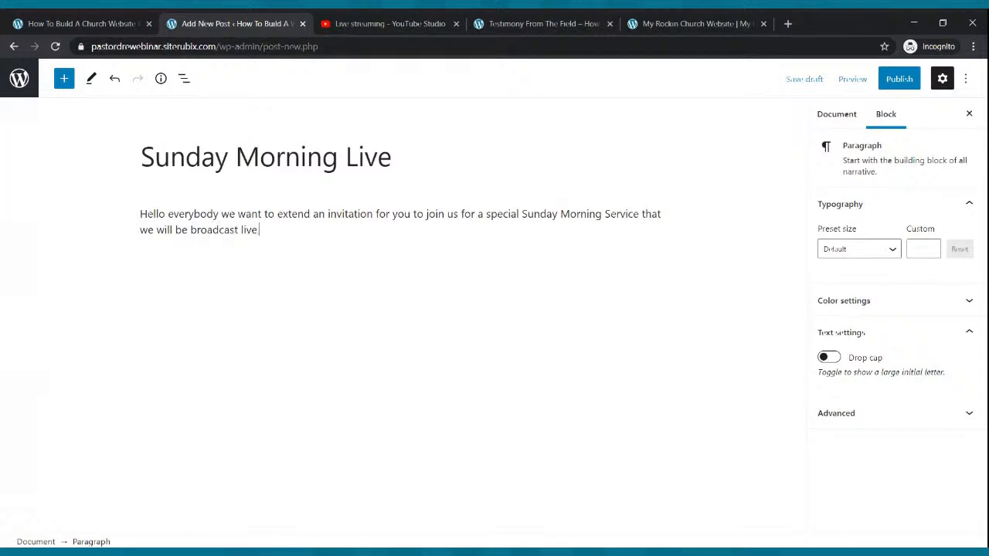
type(".")
Add a paragraph listing testimonies, live music, spoken word, praise dancers and a powerful time
key("Return")
type("We wi")
type("ll have testi")
type("moines, spe")
key("BackSpace")
key("BackSpace")
key("BackSpace")
key("BackSpace")
key("BackSpace")
key("BackSpace")
key("BackSpace")
key("BackSpace")
key("BackSpace")
type("nies, livemsu")
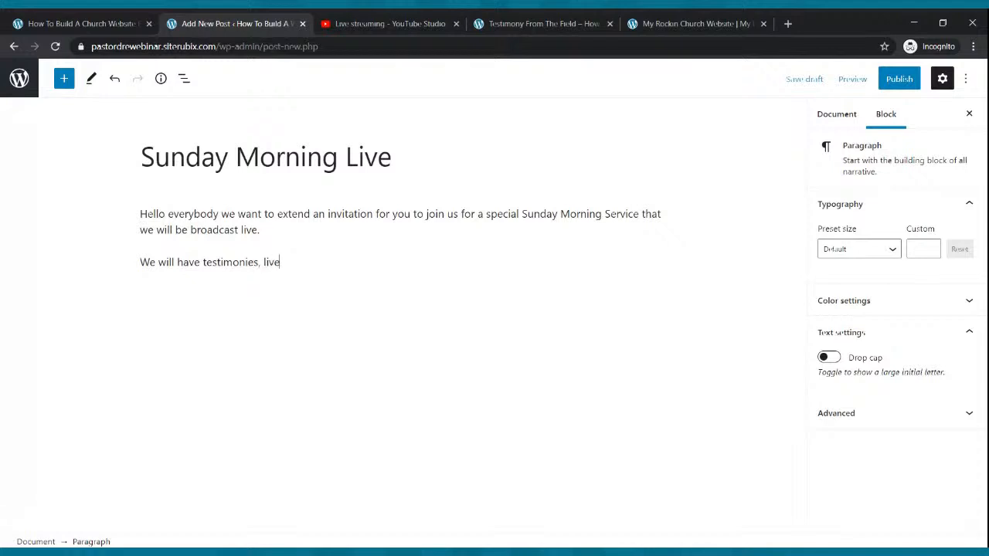
key("BackSpace")
type("music, spoek")
key("BackSpace")
key("BackSpace")
type("ken wor")
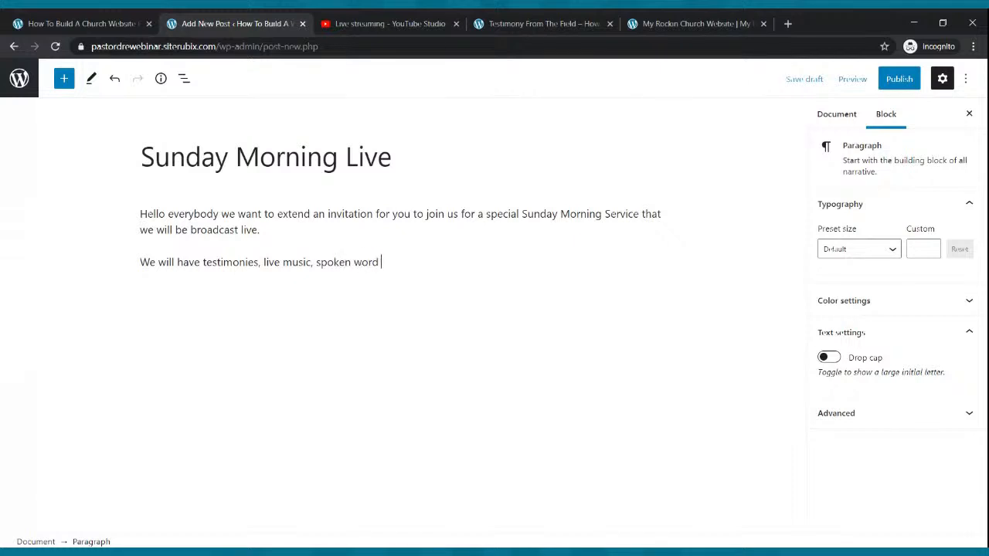
type("d, praise dancers, and a pwer")
key("BackSpace")
key("BackSpace")
type("we")
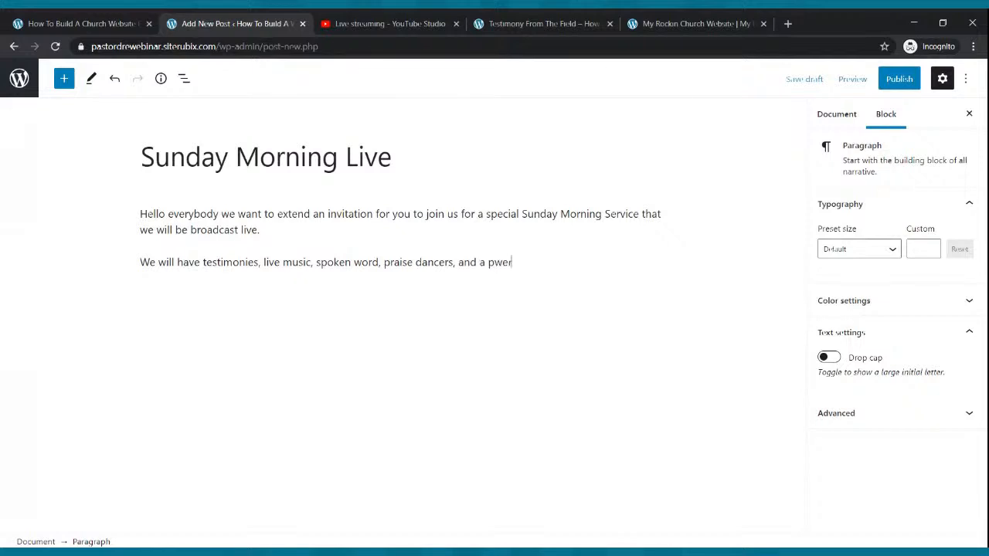
key("BackSpace")
key("BackSpace")
type("owerfu")
type("l tiem")
type("me")
Paste copies of that sentence into extra paragraphs and publish the post
left_click_drag(561, 262, 139, 270)
key("ctrl+c")
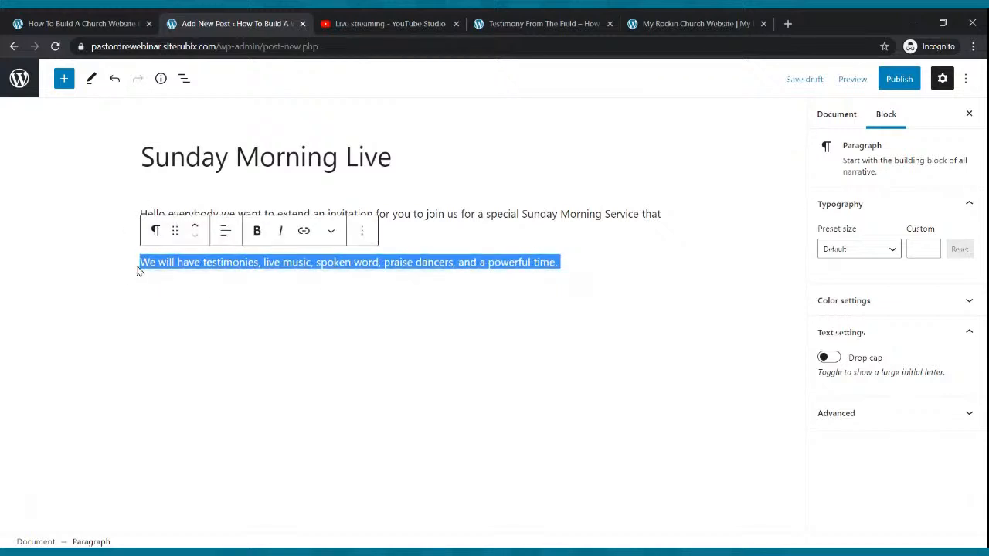
left_click(584, 262)
key("ctrl+v")
key("ctrl+v")
key("ctrl+v")
key("ctrl+v")
key("Return")
key("Return")
key("ctrl+v")
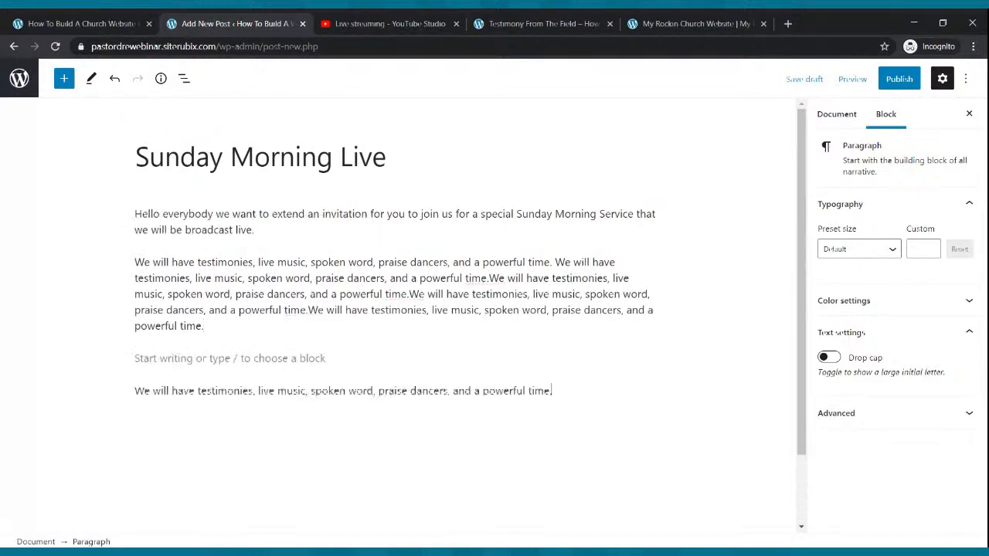
key("ctrl+v")
key("ctrl+v")
key("ctrl+v")
key("ctrl+v")
key("ctrl+v")
key("Return")
key("Return")
key("ctrl+v")
key("ctrl+v")
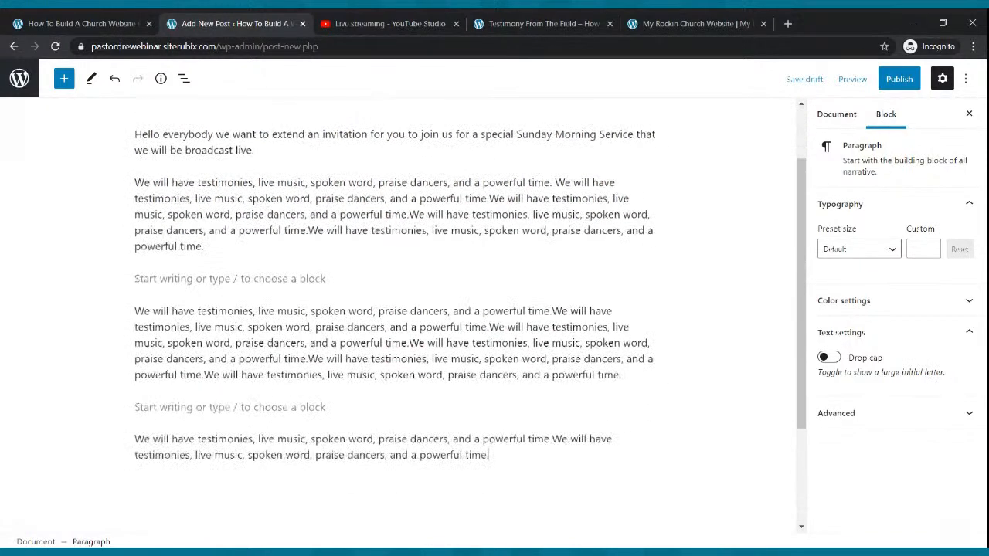
key("ctrl+v")
key("ctrl+v")
key("ctrl+v")
key("ctrl+v")
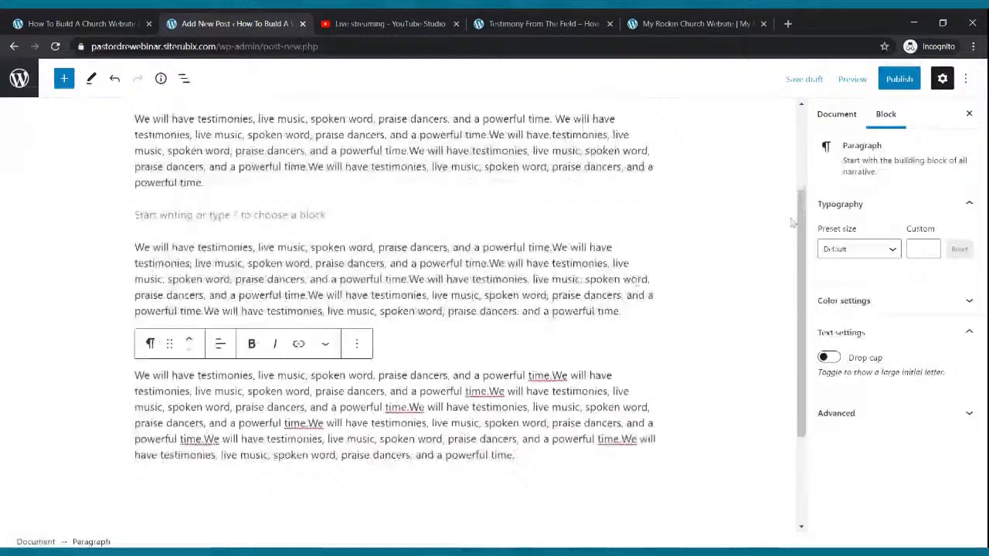
left_click(899, 79)
left_click(858, 80)
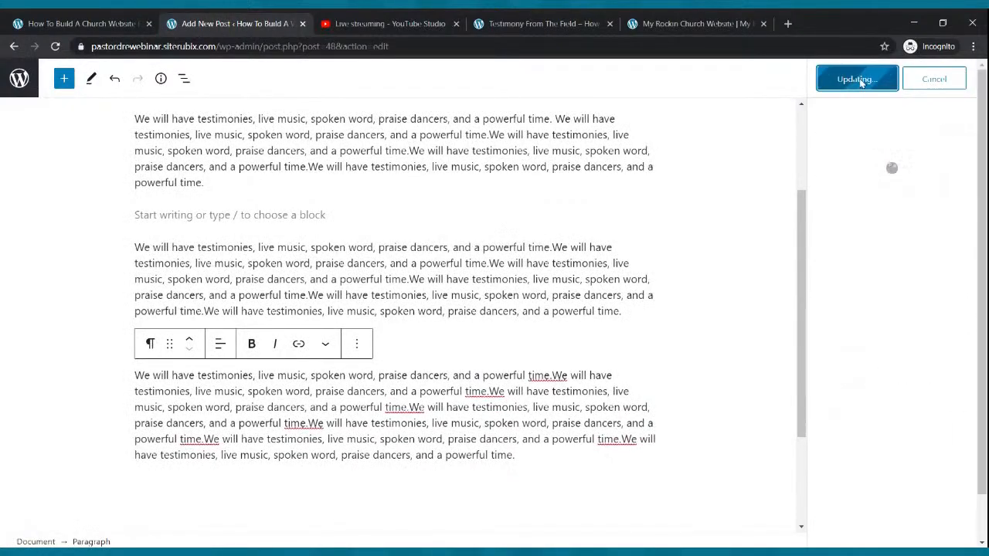
left_click(474, 29)
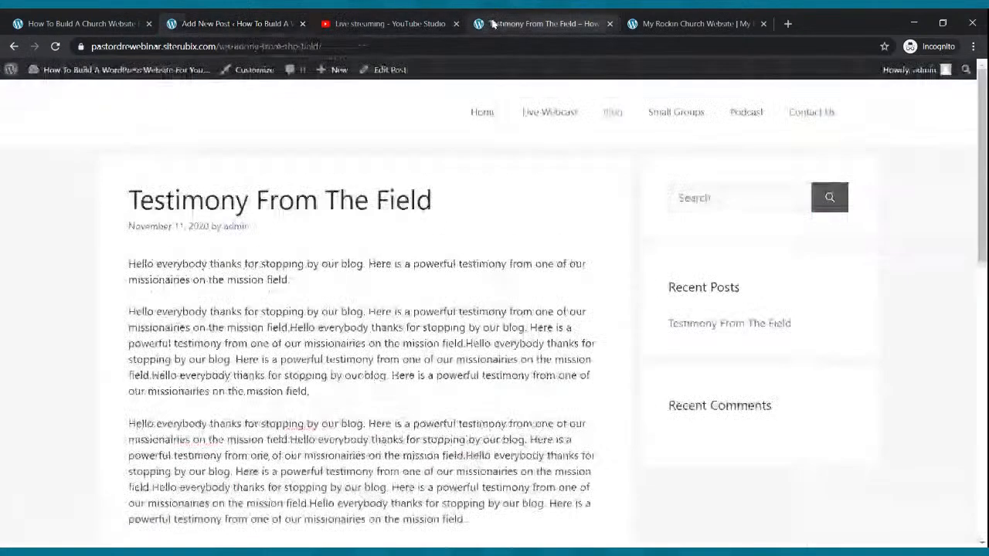
Read Sunday Morning Live on the live Blog page, then return to the admin posts list
left_click(612, 116)
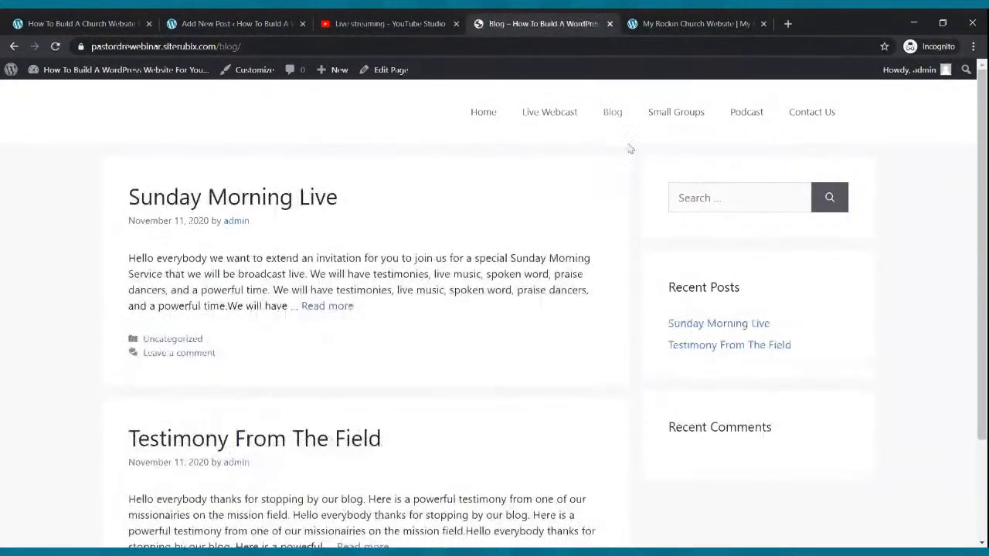
scroll(355, 270, "down", 3)
scroll(481, 322, "up", 3)
left_click(321, 306)
scroll(331, 300, "down", 5)
scroll(330, 300, "up", 5)
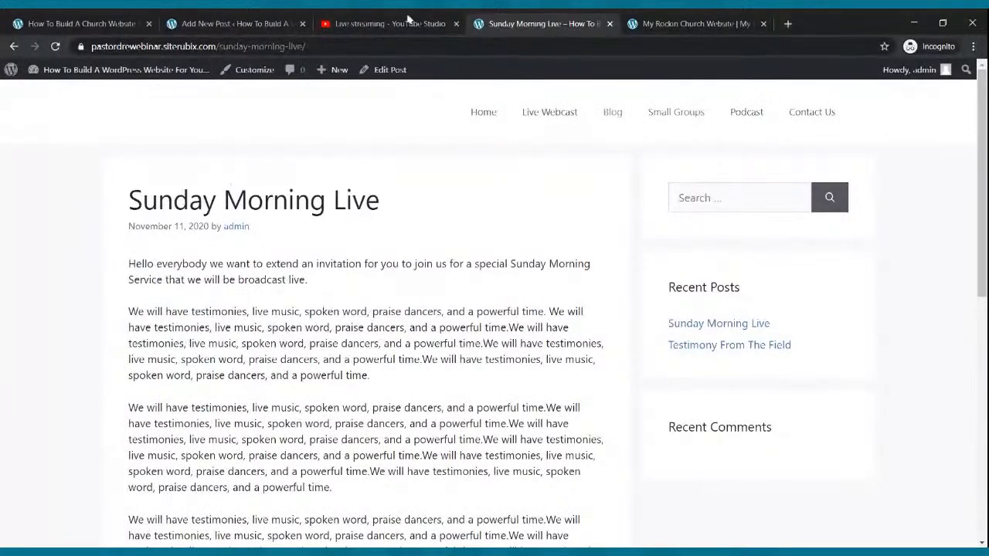
left_click(282, 19)
left_click(16, 81)
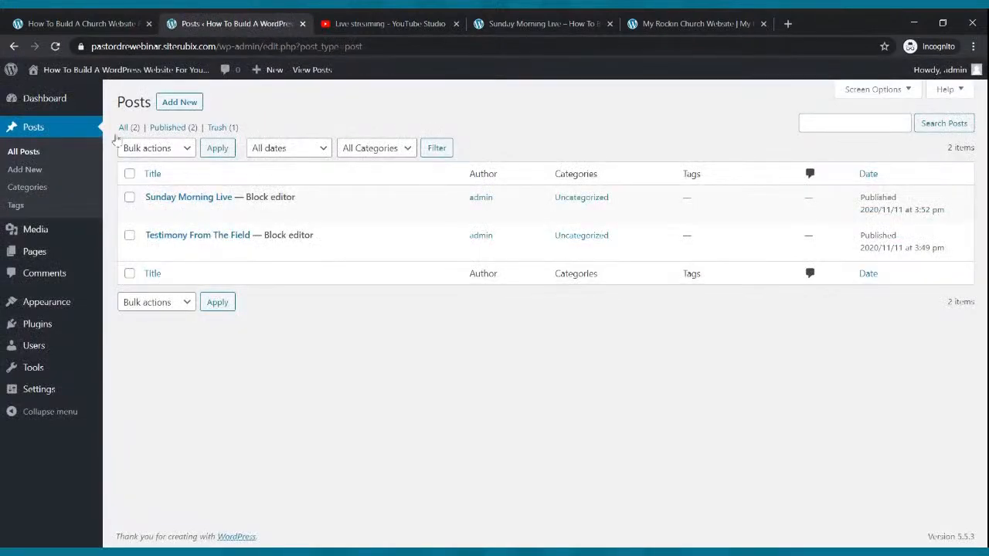
Open the empty Small Groups page in the block editor from the Pages list
left_click(58, 252)
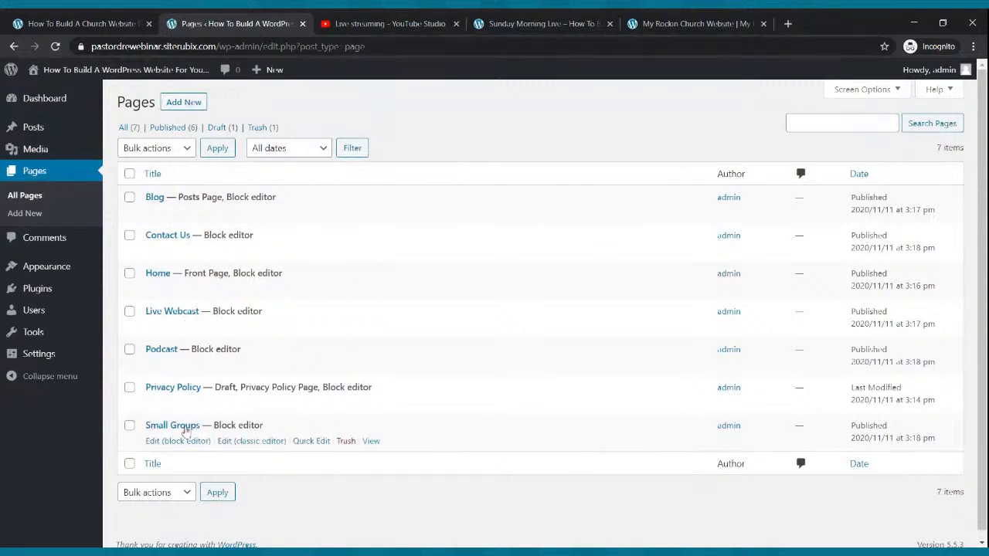
left_click(175, 441)
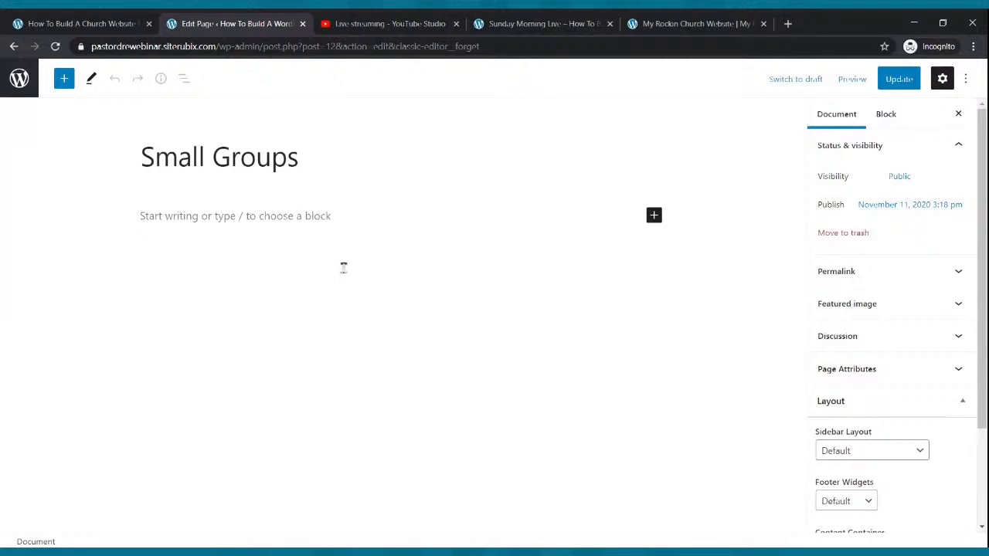
Add an image block under the title and replace its image with the wide Small Groups banner
left_click(654, 215)
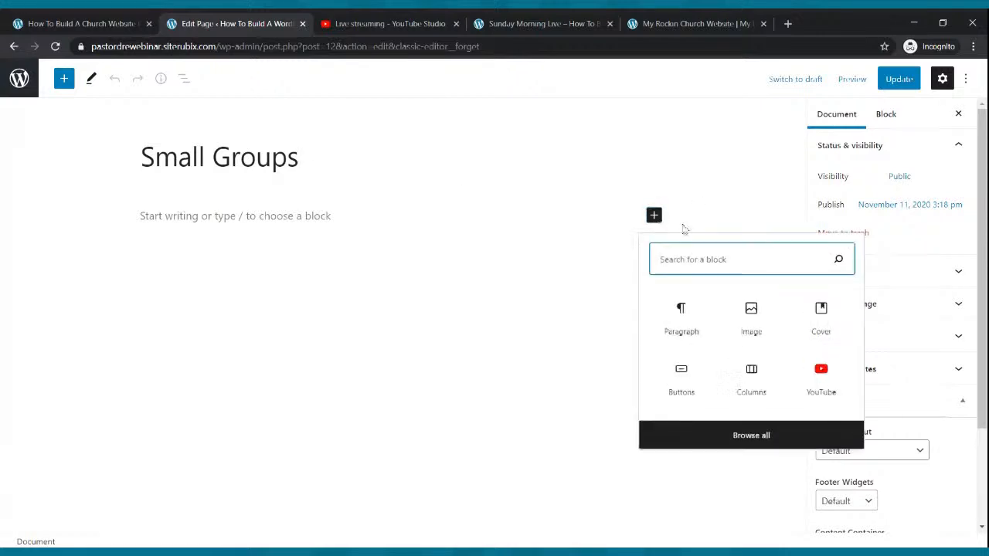
left_click(762, 321)
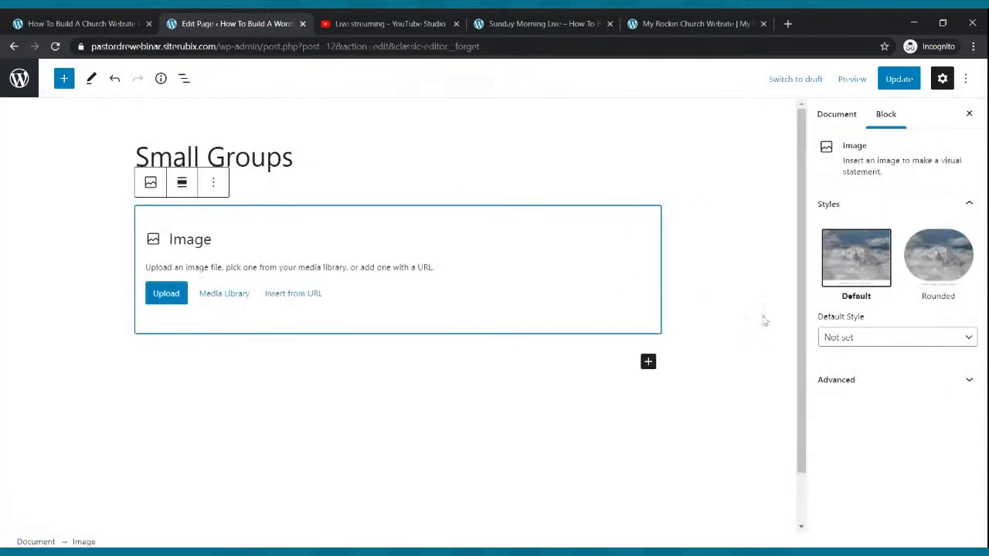
left_click(165, 295)
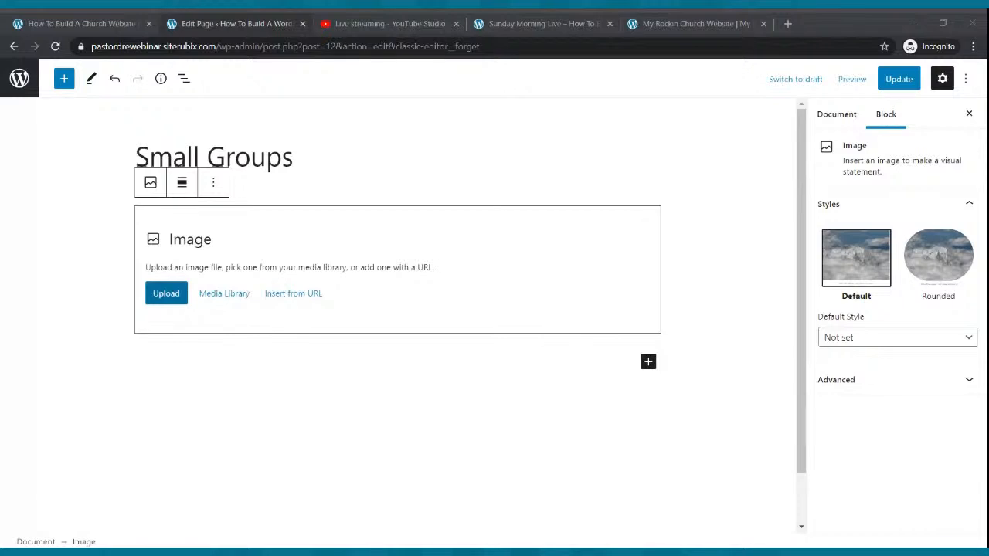
left_click(466, 326)
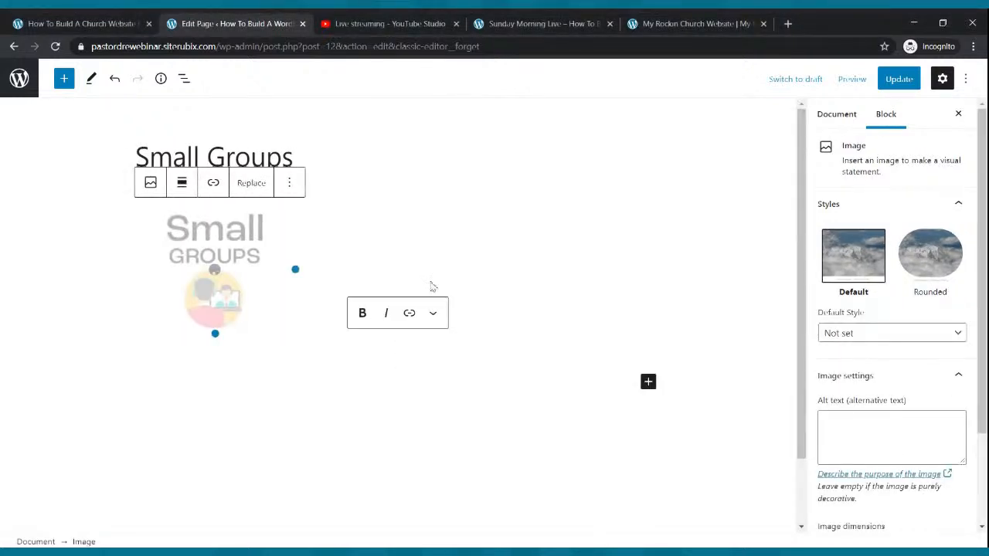
left_click(255, 190)
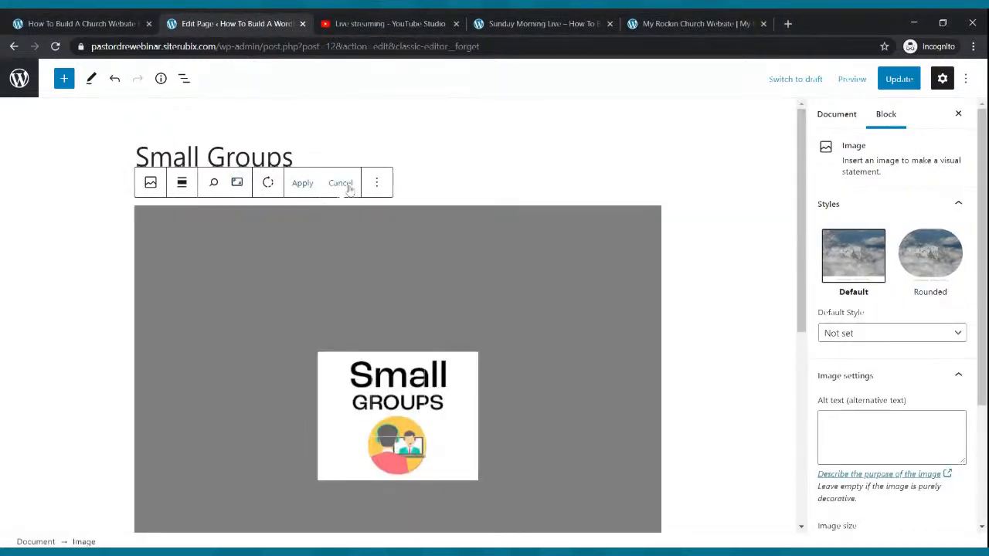
left_click(345, 185)
left_click(280, 186)
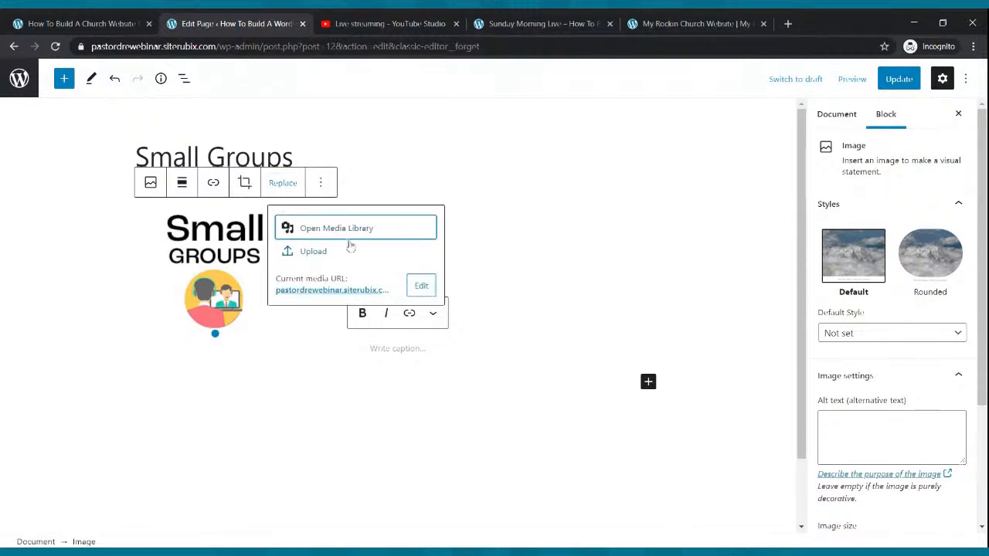
left_click(324, 252)
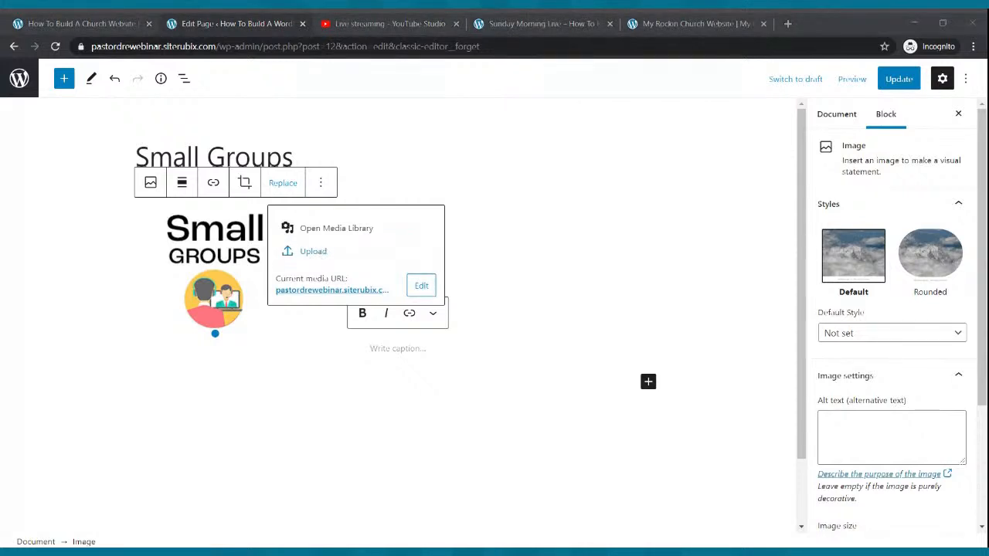
double_click(381, 272)
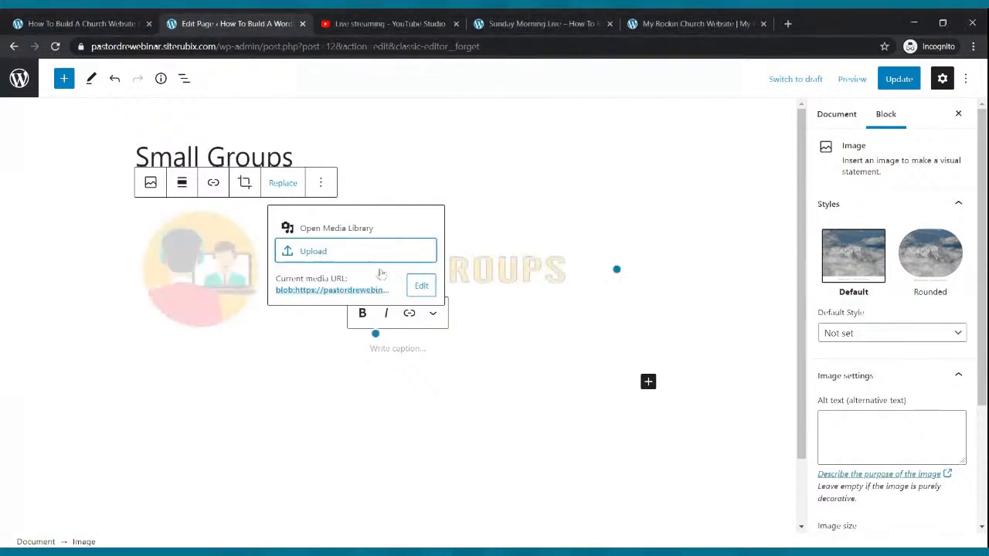
left_click(575, 218)
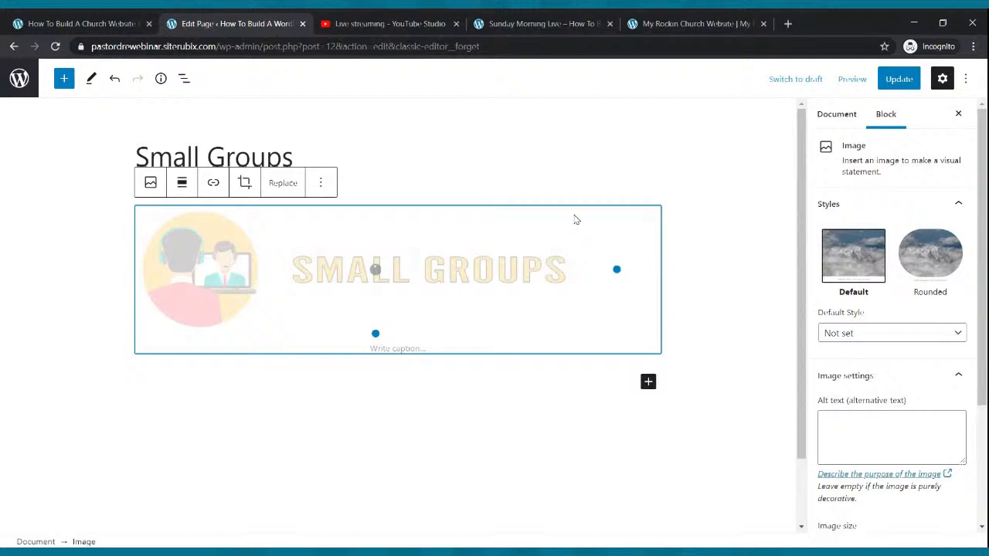
Update the Small Groups page and check the banner on the live site
left_click(898, 78)
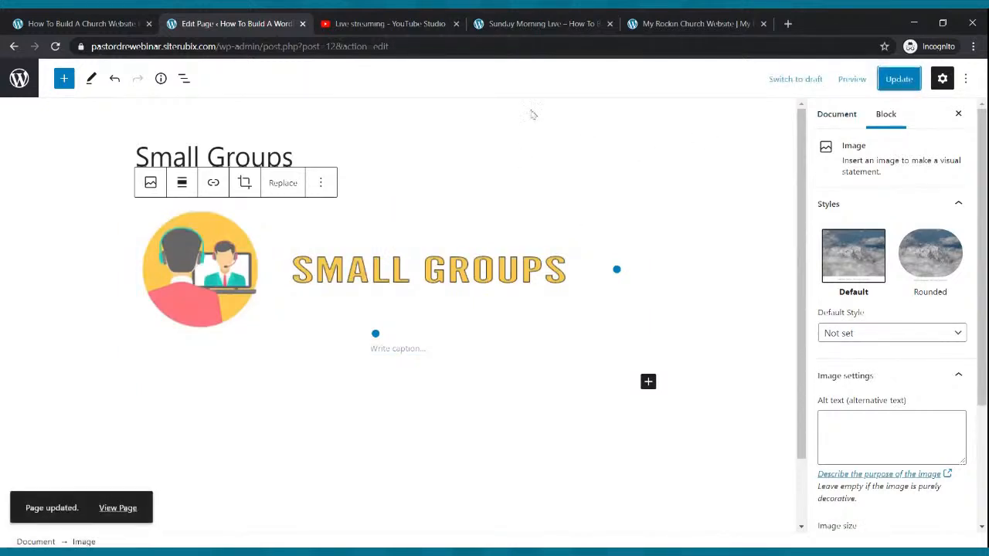
left_click(535, 24)
left_click(673, 120)
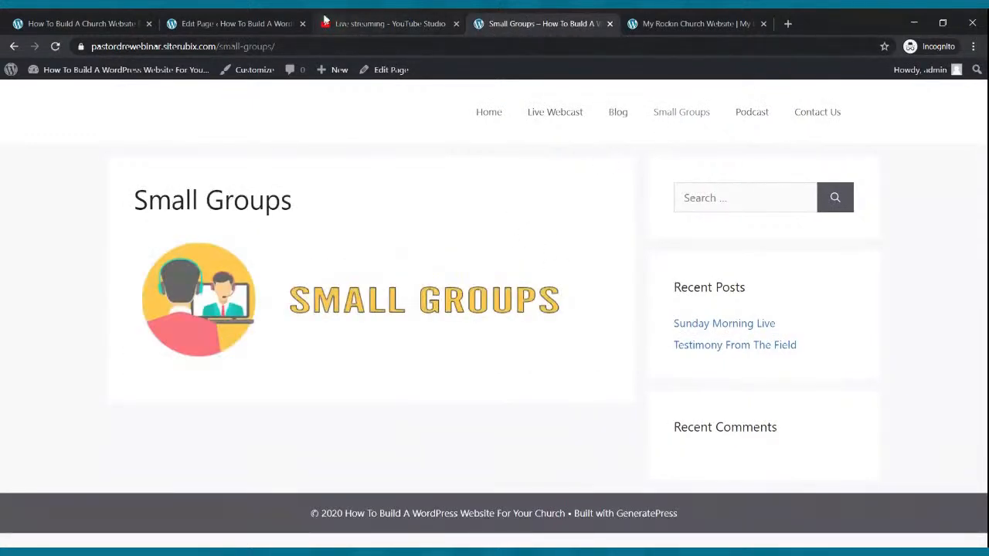
left_click(277, 22)
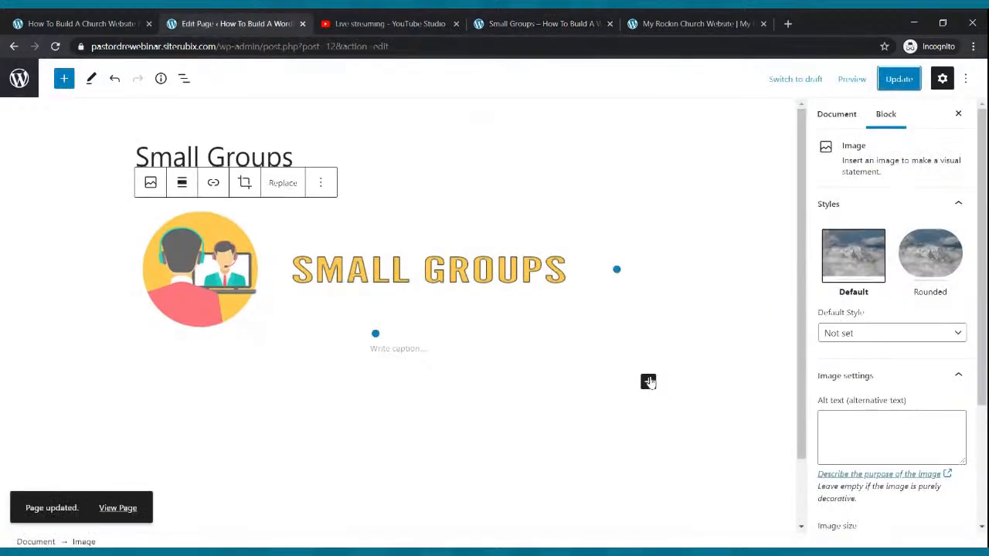
left_click(648, 383)
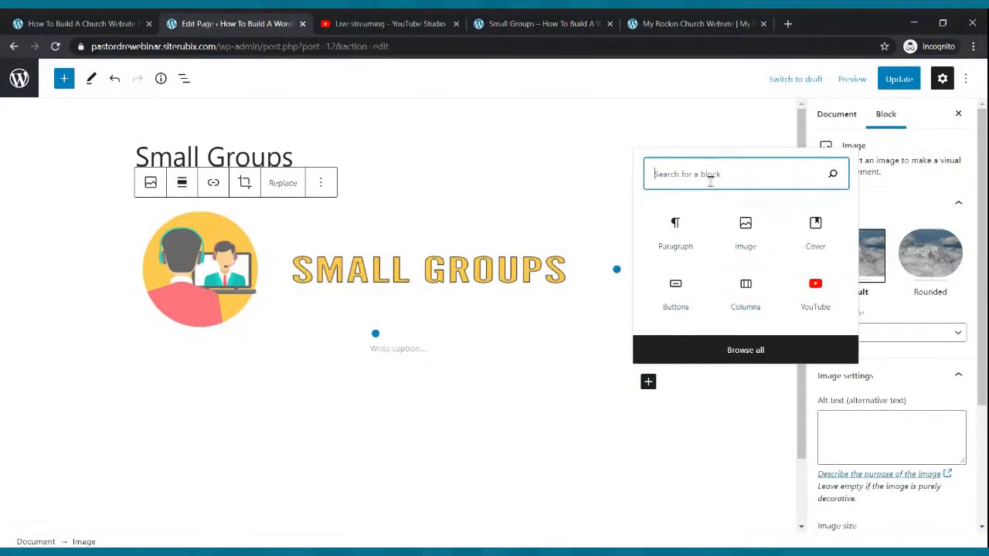
Insert a Columns block with a 33/33/33 layout and start a paragraph in column one
type("colu")
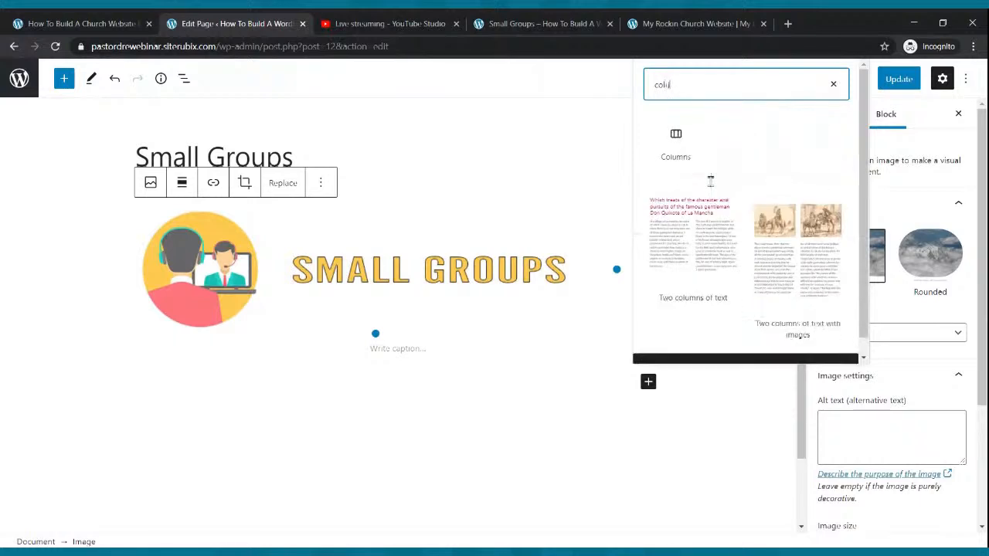
left_click(678, 143)
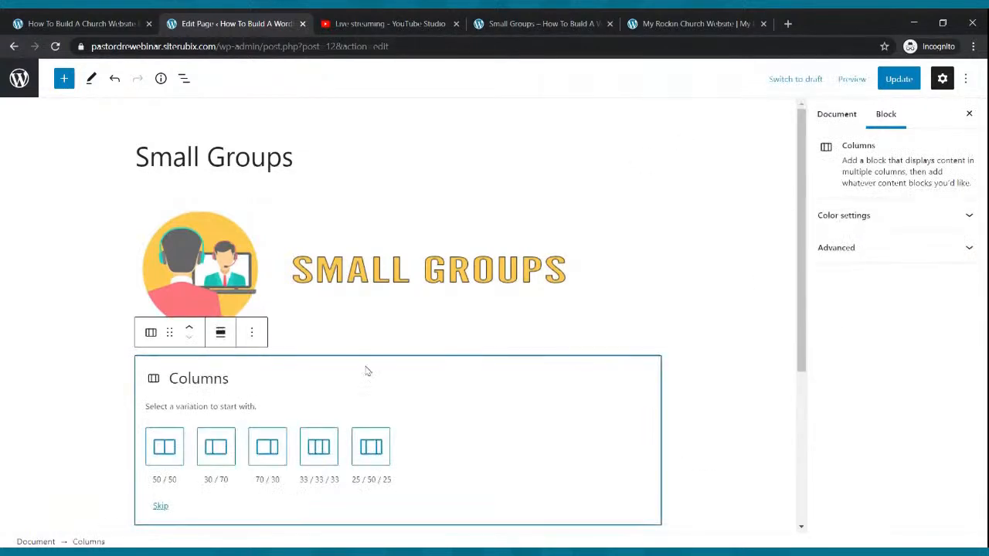
left_click(319, 448)
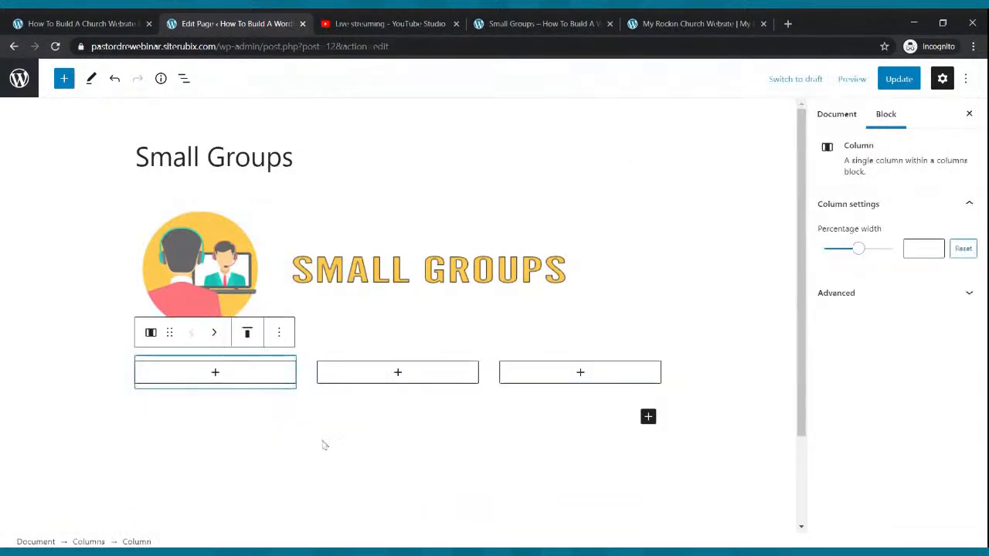
left_click(215, 375)
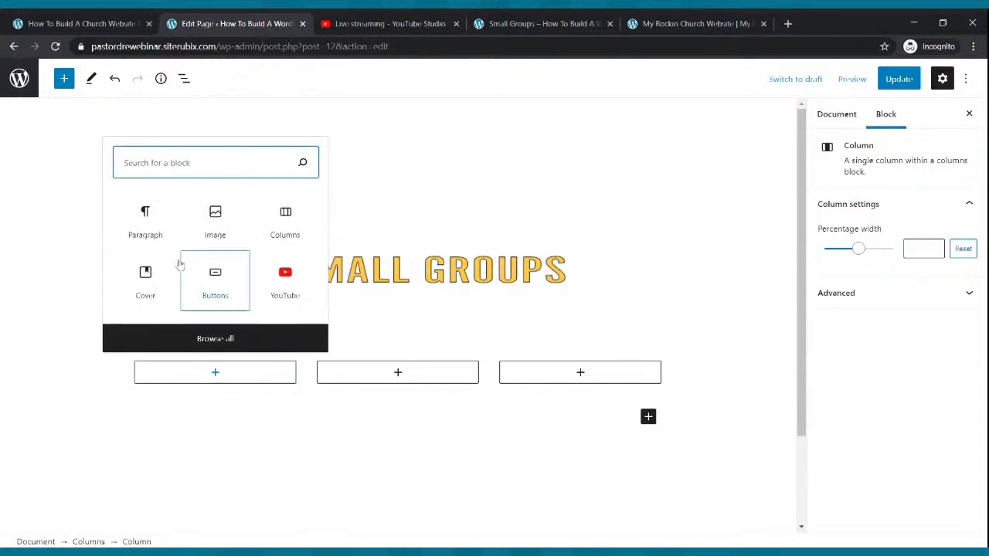
left_click(147, 220)
Type 'Name: The Cool Small Group' and a 'Where:' line with the meeting address
type("N")
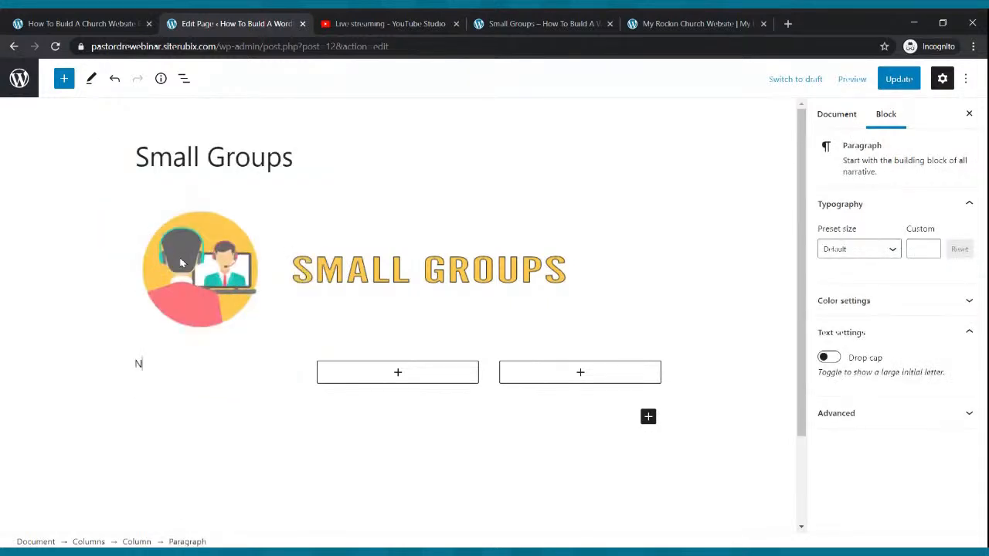
type("ame: The Cool Small")
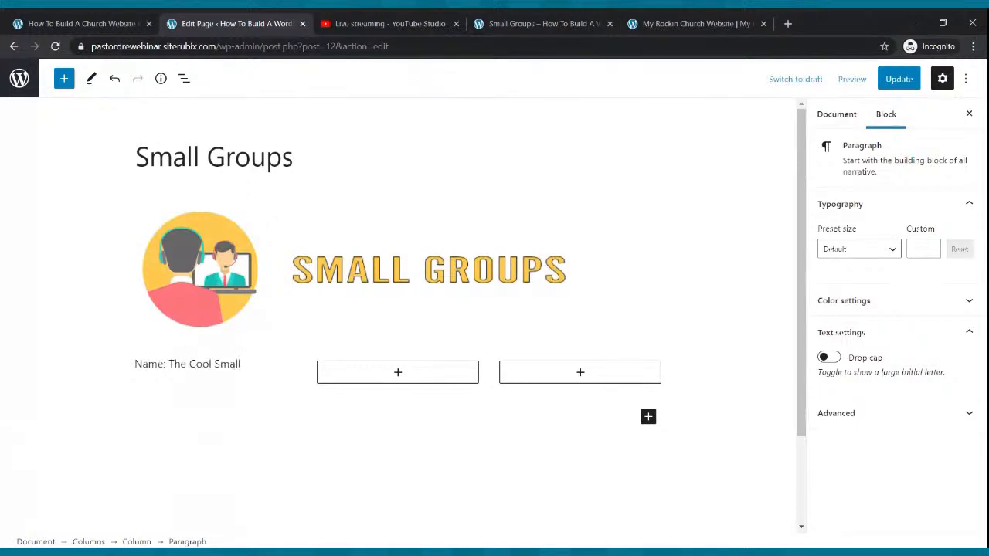
type(" Group")
key("Return")
type("Where:")
left_click(178, 252)
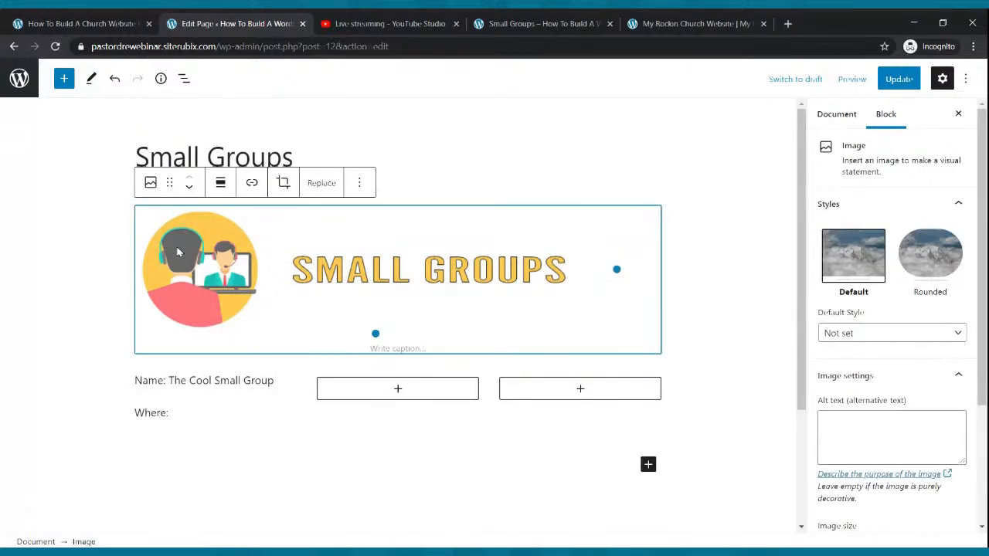
left_click(173, 403)
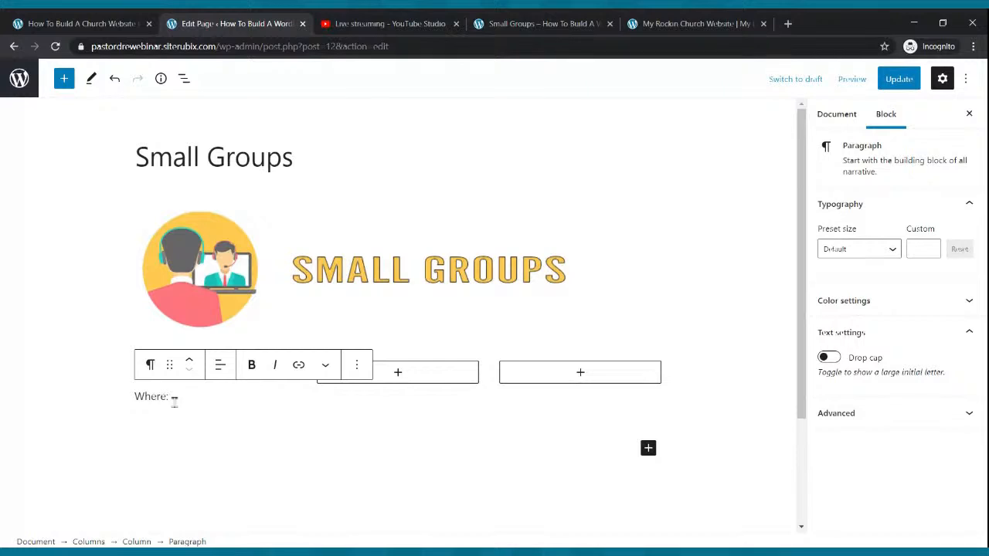
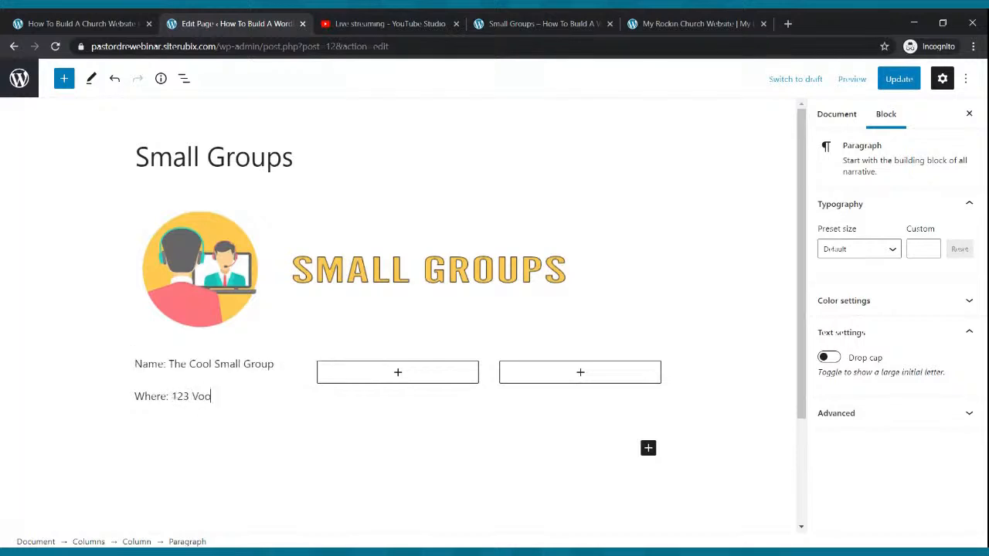
Add 'Day: Wednesdays', 'Time: 7:00pm' and an Information line with the contact number, then update the page
key("Return")
type("Tim")
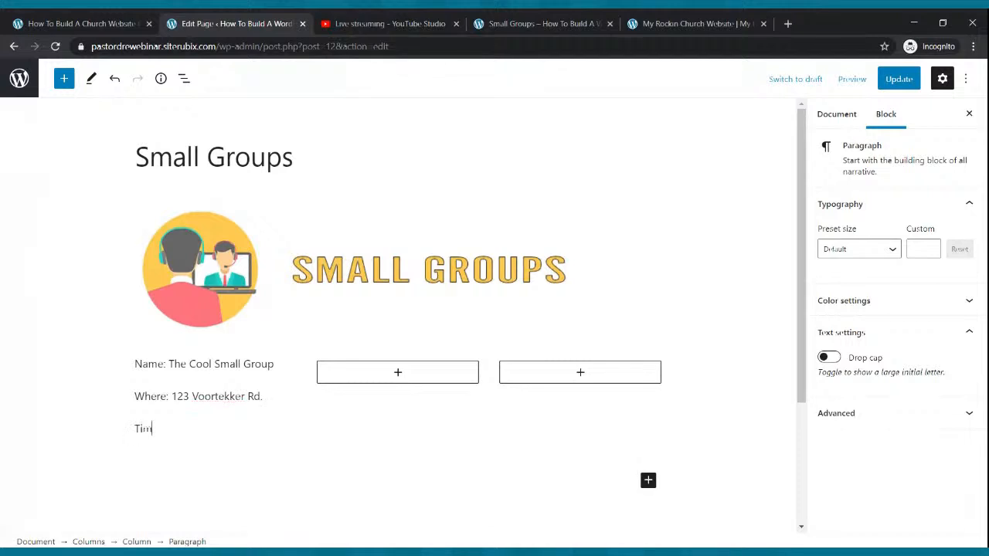
type("e")
key("BackSpace")
key("BackSpace")
key("BackSpace")
key("BackSpace")
type("Day: Wednesdays")
key("Return")
type("Time")
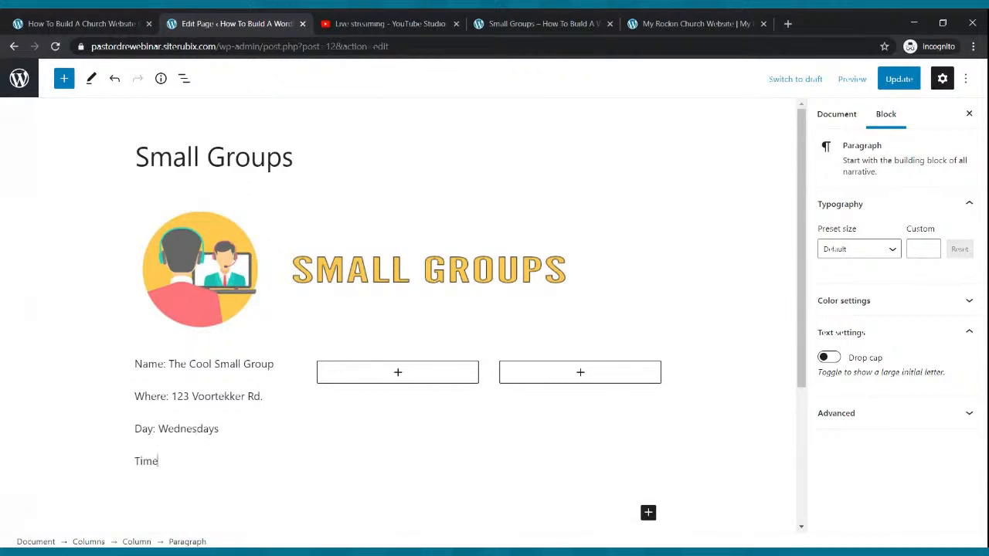
type(": 7:00pm")
key("Return")
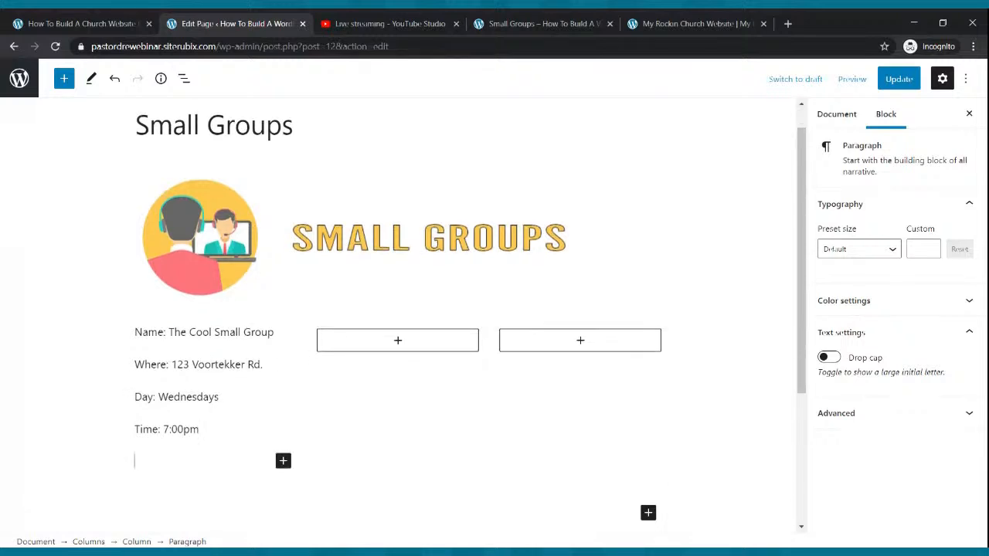
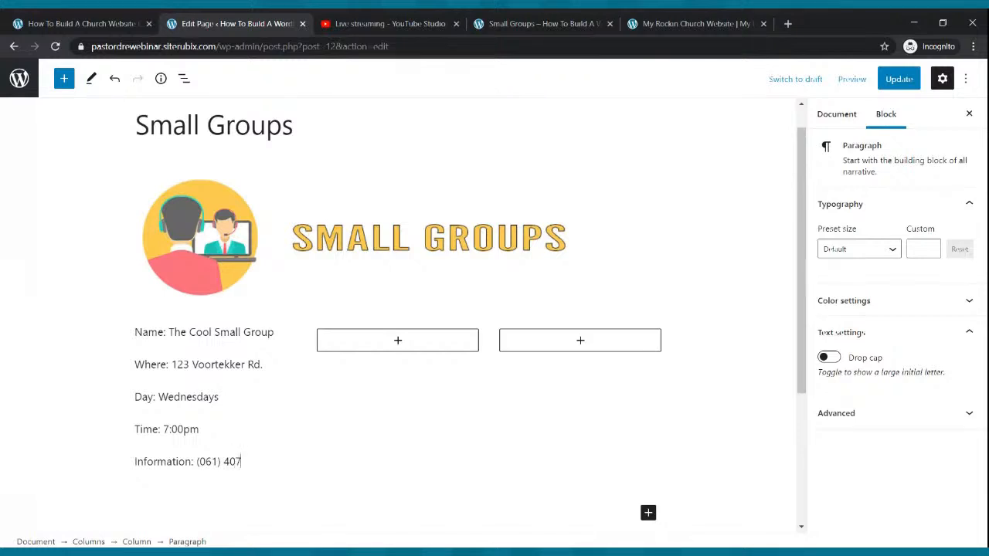
left_click(894, 85)
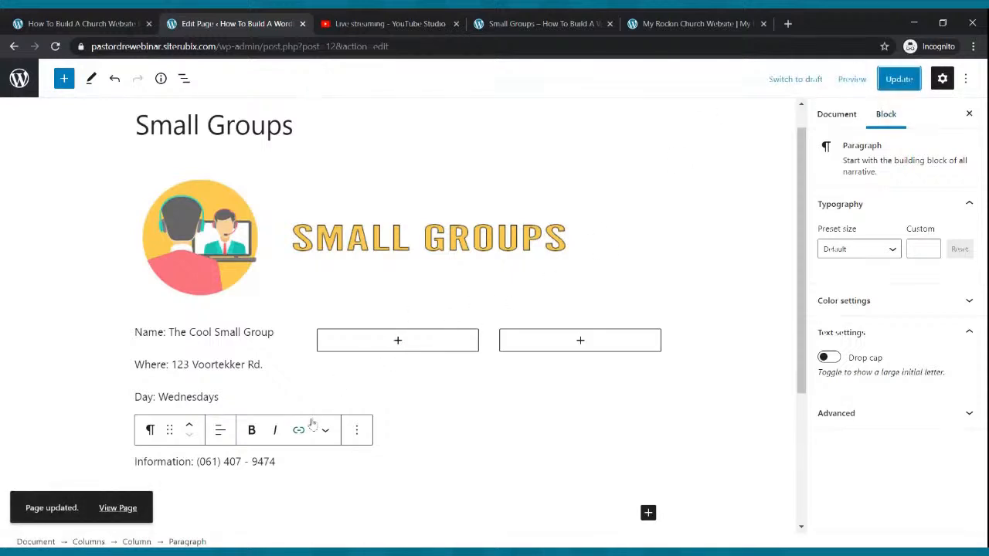
left_click_drag(278, 461, 136, 338)
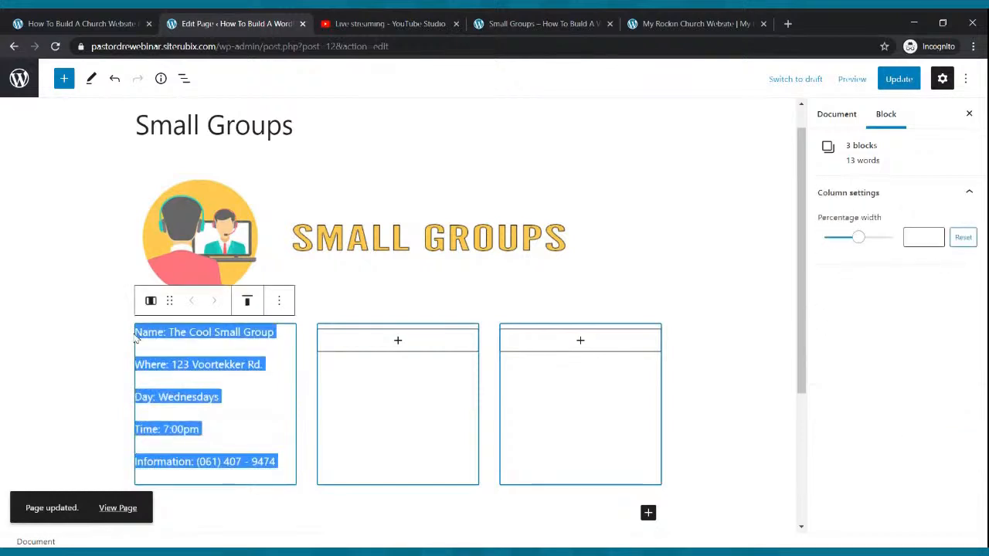
Copy the first column's detail lines and add an empty paragraph in the second column
key("ctrl+c")
left_click(398, 349)
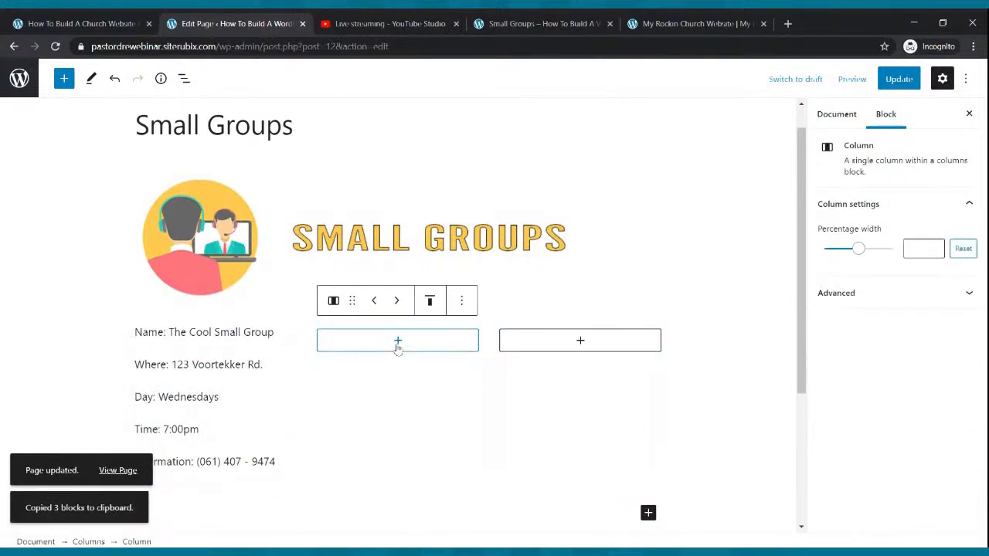
left_click(398, 348)
left_click(338, 193)
left_click(338, 195)
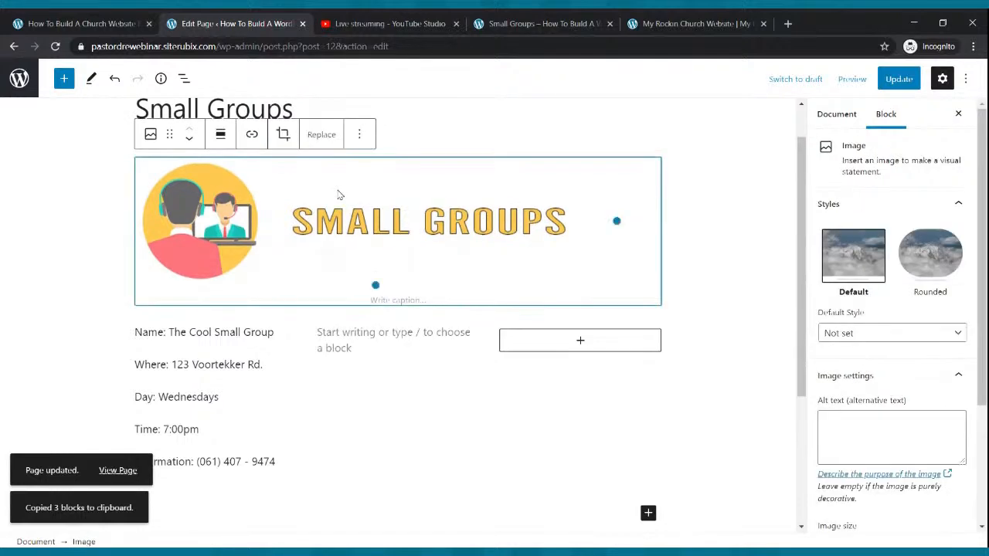
left_click(340, 334)
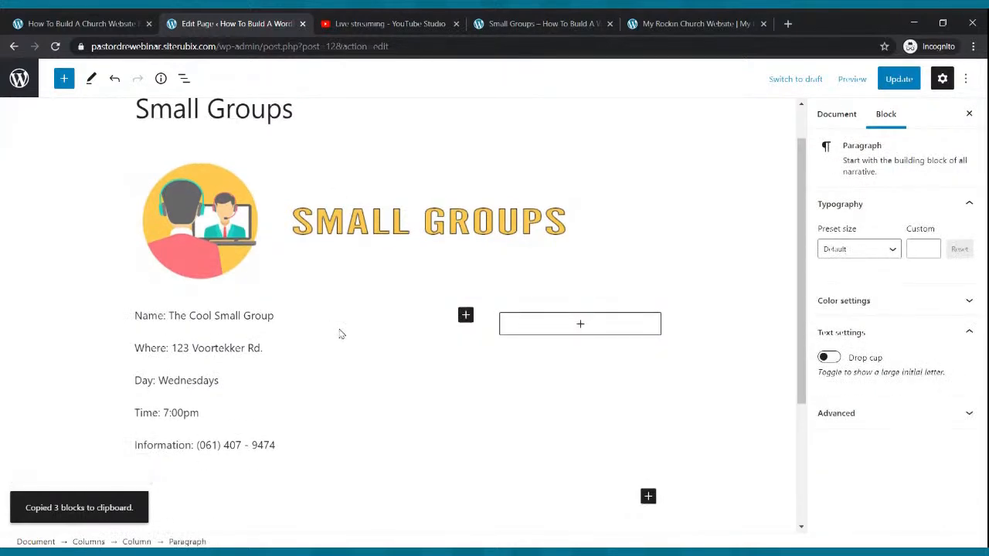
left_click(370, 334)
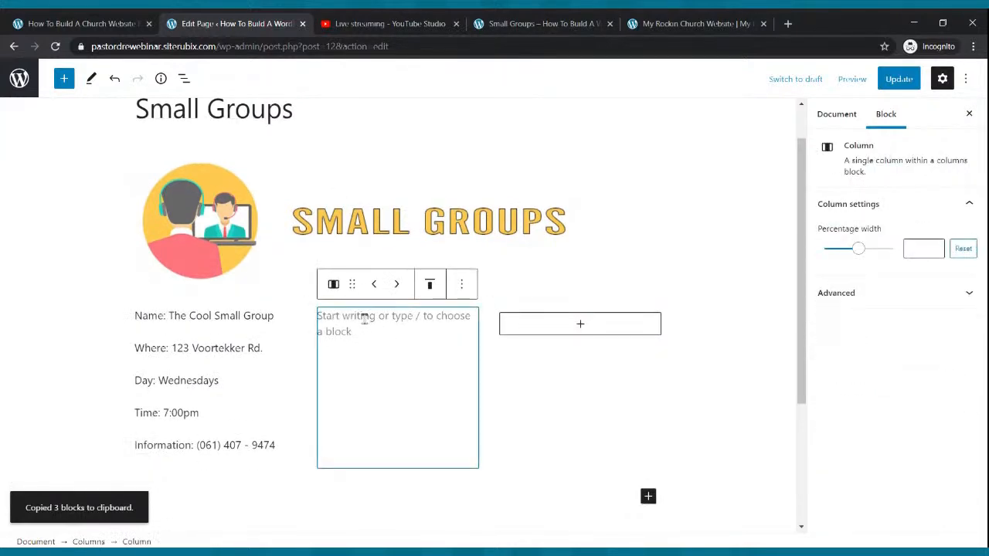
left_click_drag(281, 445, 135, 321)
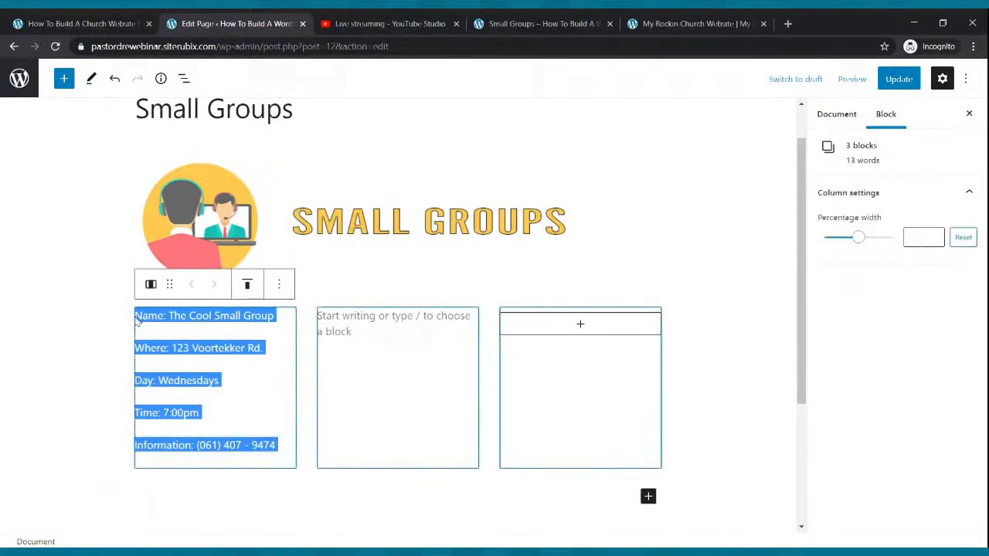
key("ctrl+c")
left_click(411, 323)
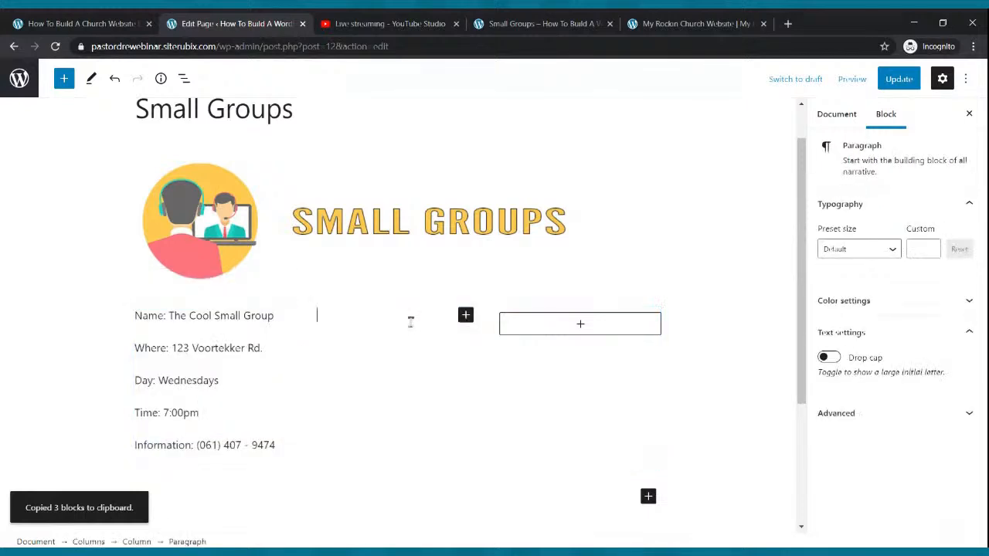
Paste all five detail lines into the second and third columns, then start clearing column two's group name
left_click_drag(276, 446, 136, 317)
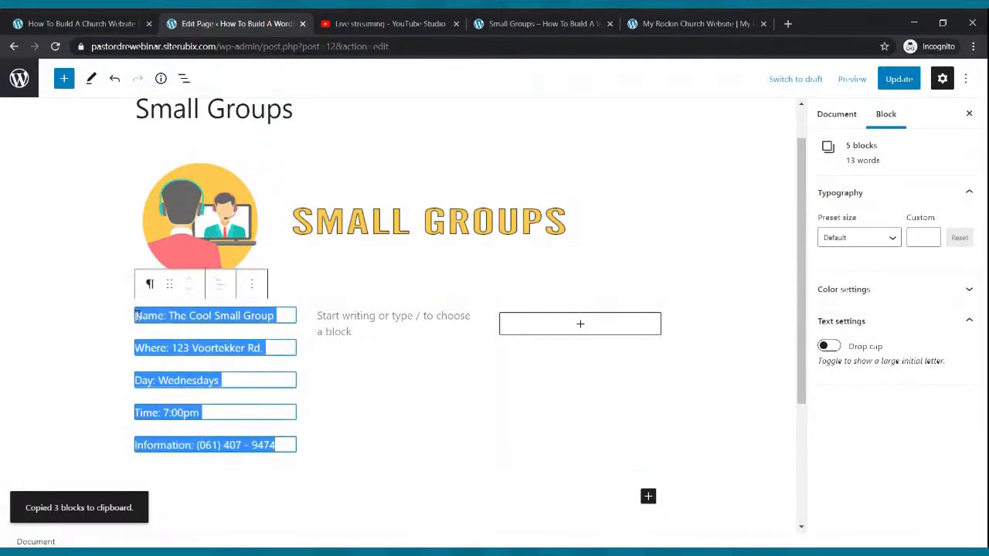
key("ctrl+c")
left_click(343, 319)
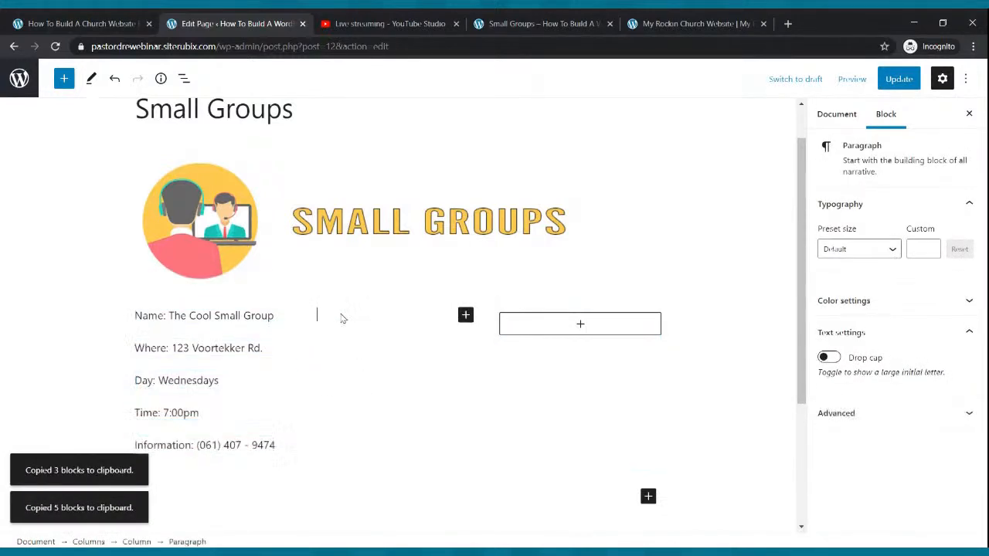
key("ctrl+v")
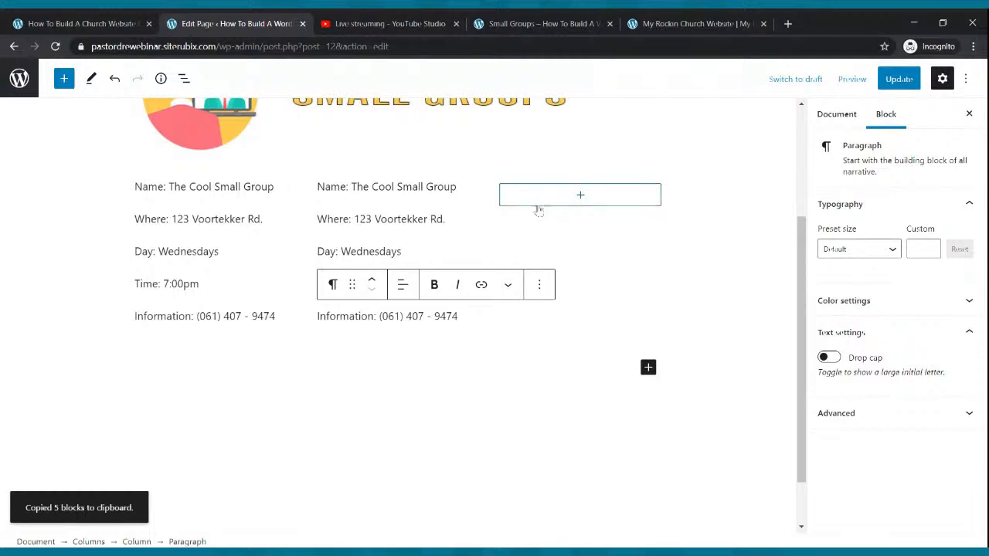
left_click(572, 204)
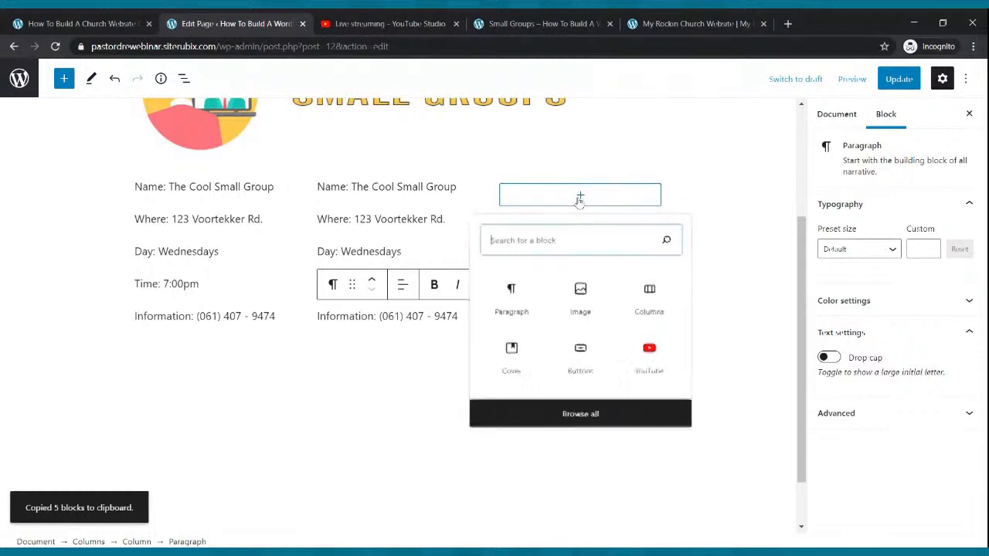
left_click(502, 302)
key("ctrl+v")
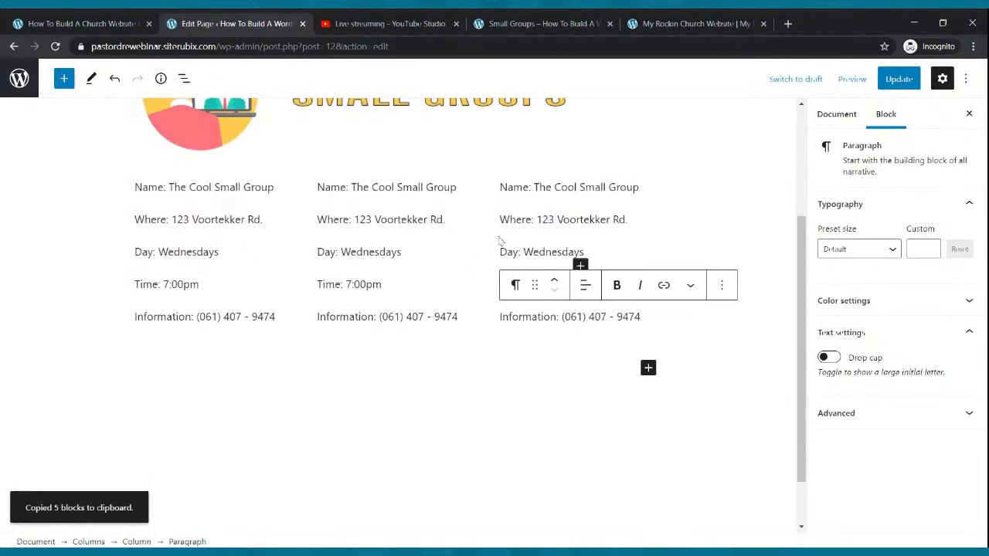
left_click(454, 364)
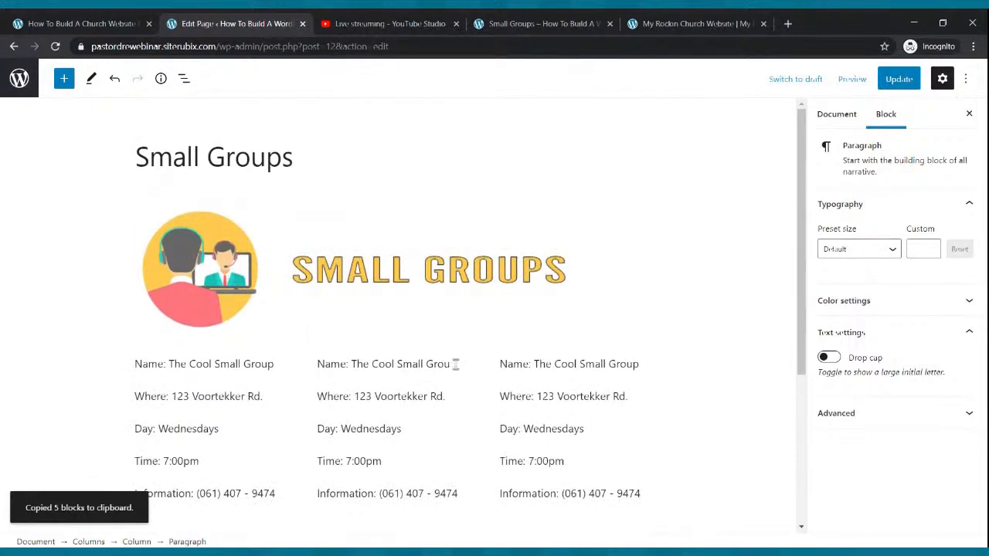
key("BackSpace")
key("BackSpace")
key("BackSpace")
key("BackSpace")
key("BackSpace")
key("BackSpace")
key("BackSpace")
key("BackSpace")
key("BackSpace")
key("BackSpace")
key("BackSpace")
key("BackSpace")
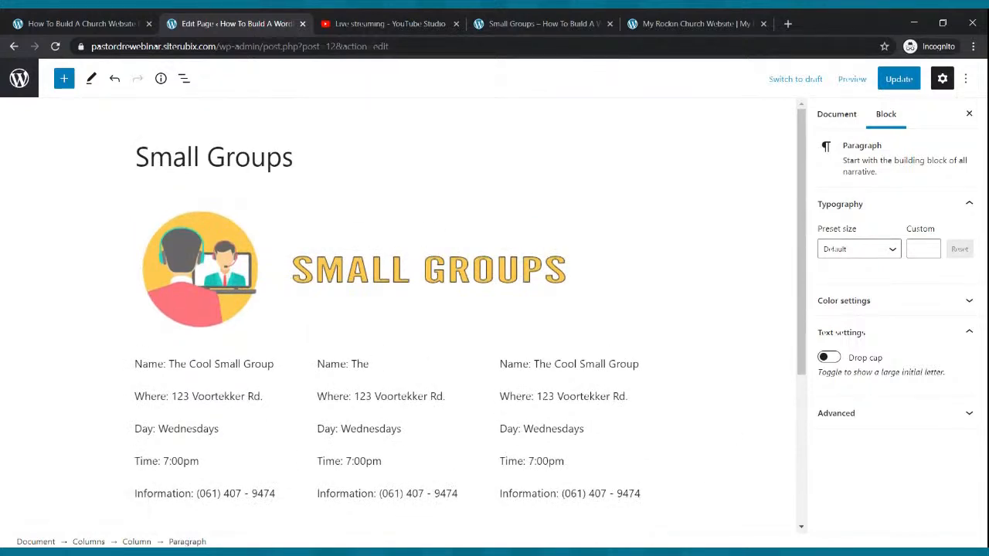
Rename column two's group to The On Fire Group, clear column three's name, and set column two to Friday
type("On Fire Group")
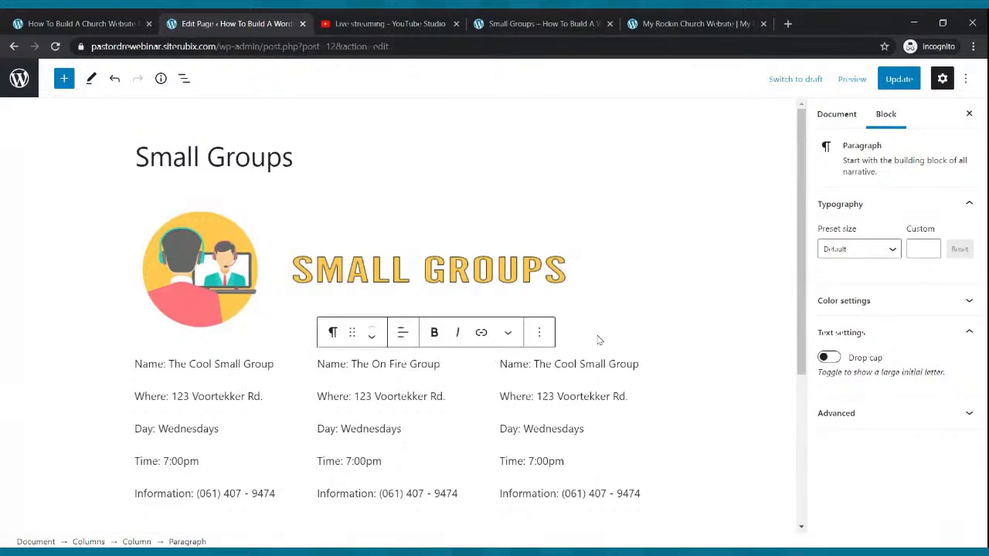
left_click(635, 362)
key("BackSpace")
key("BackSpace")
key("BackSpace")
key("BackSpace")
key("BackSpace")
key("BackSpace")
key("BackSpace")
key("BackSpace")
key("BackSpace")
key("BackSpace")
key("BackSpace")
key("BackSpace")
key("BackSpace")
key("BackSpace")
key("BackSpace")
key("BackSpace")
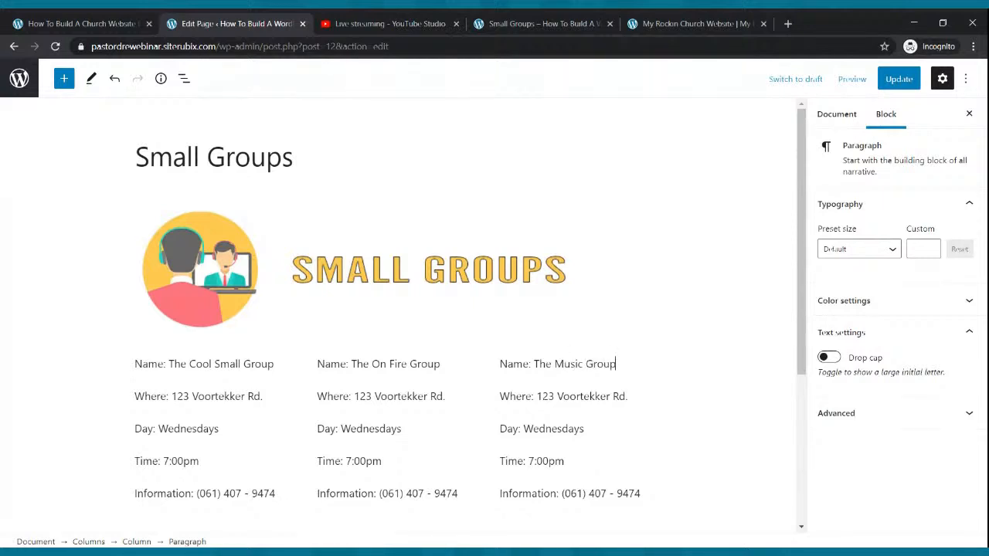
left_click(408, 431)
key("BackSpace")
key("BackSpace")
key("BackSpace")
key("BackSpace")
key("BackSpace")
key("BackSpace")
type("Friday")
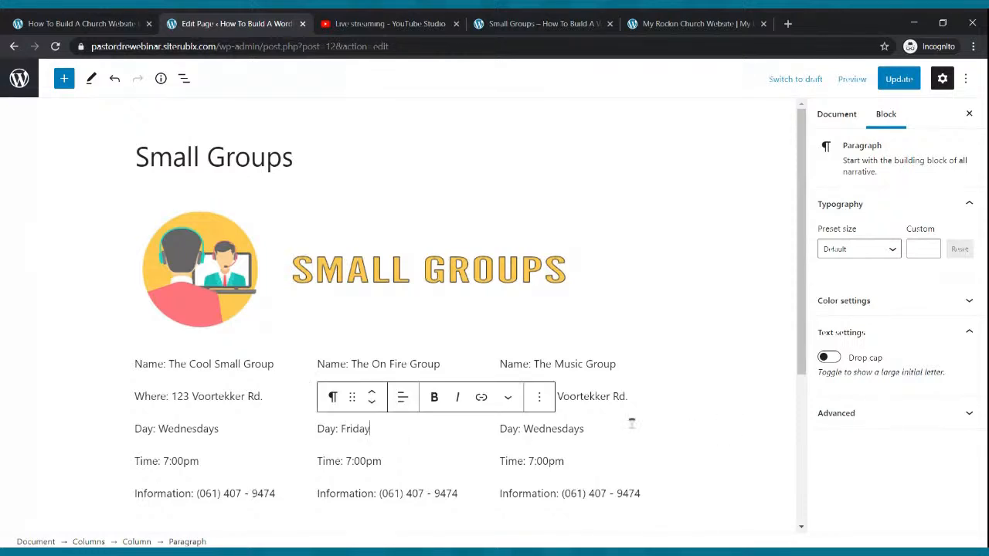
Change The Music Group's day to Friday, replace The On Fire Group's address, and update the page
left_click(581, 430)
key("BackSpace")
key("BackSpace")
key("BackSpace")
key("BackSpace")
key("BackSpace")
key("BackSpace")
key("BackSpace")
type("Fir")
type("day")
left_click(444, 396)
key("BackSpace")
key("BackSpace")
key("BackSpace")
key("BackSpace")
key("BackSpace")
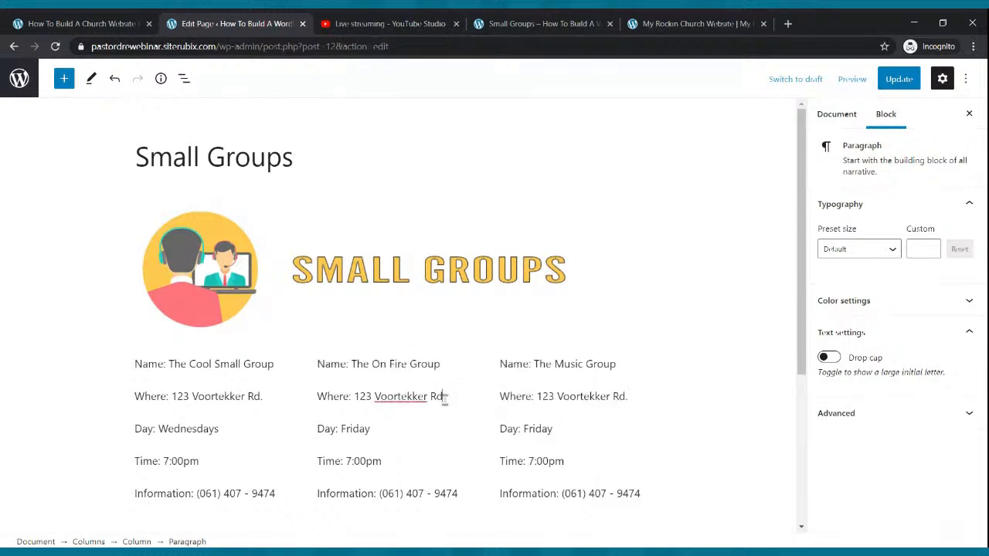
key("BackSpace")
key("BackSpace")
key("BackSpace")
key("BackSpace")
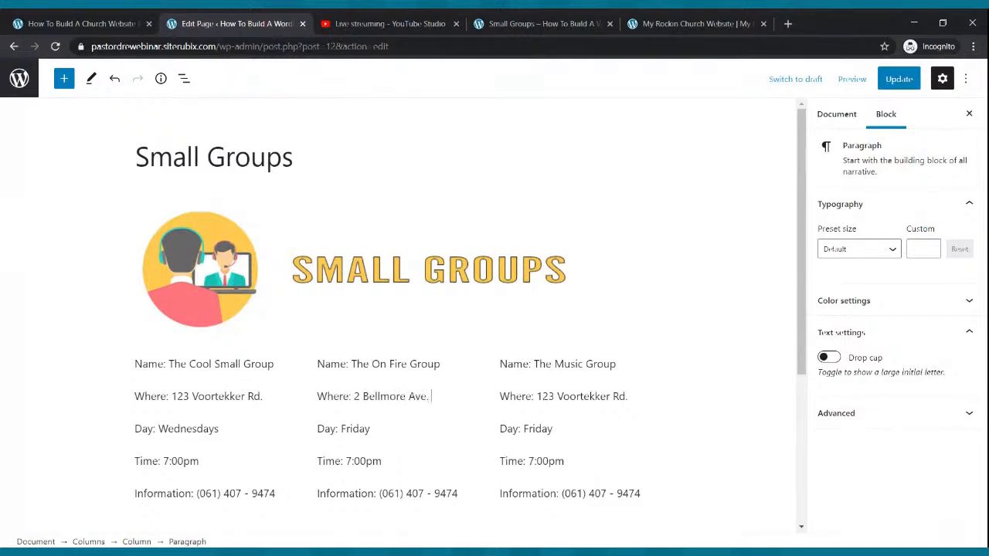
left_click(560, 396)
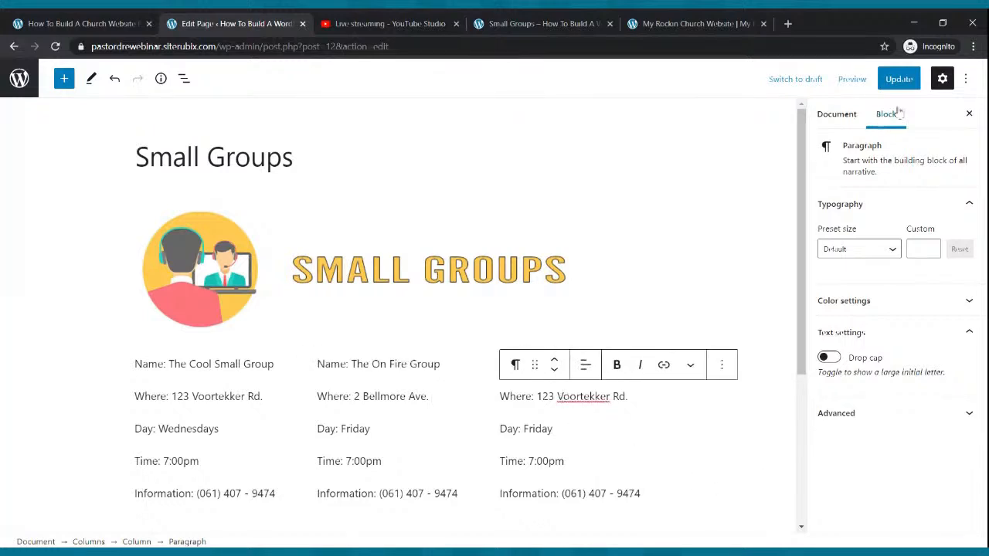
left_click(899, 79)
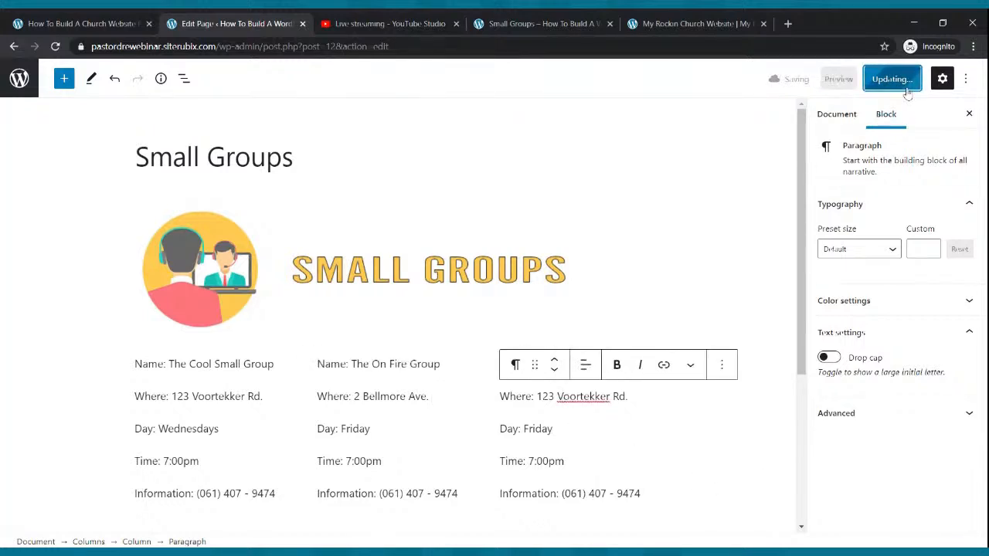
left_click(530, 23)
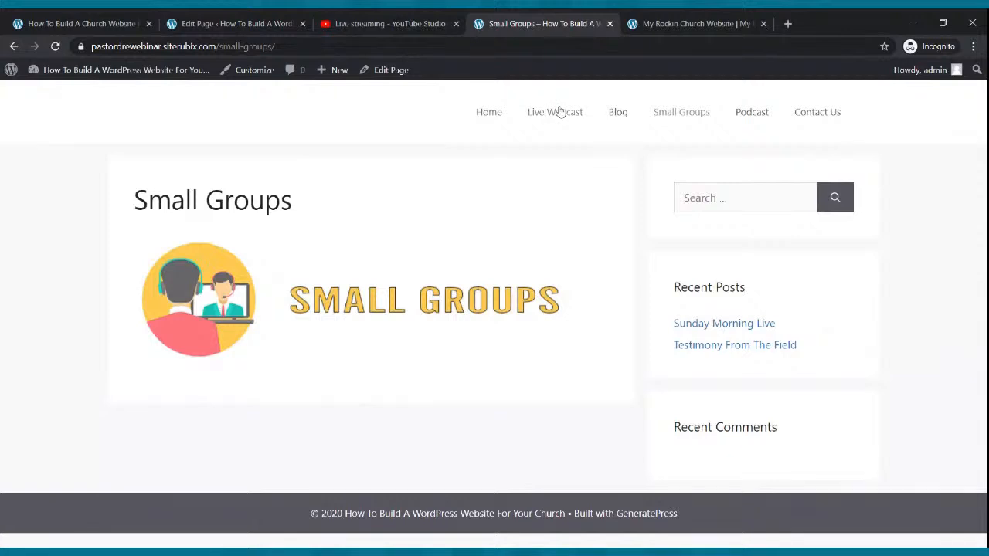
left_click(55, 47)
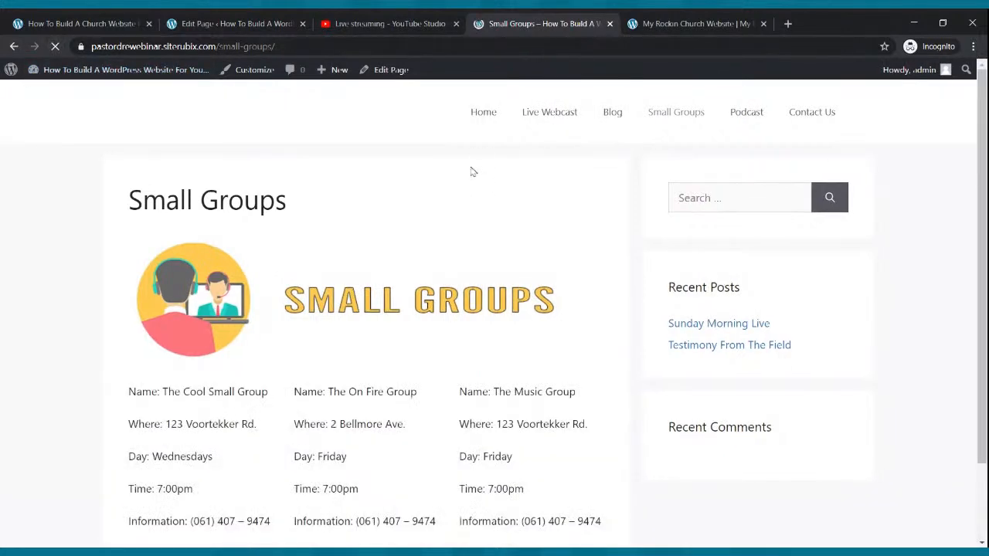
scroll(475, 174, "down", 2)
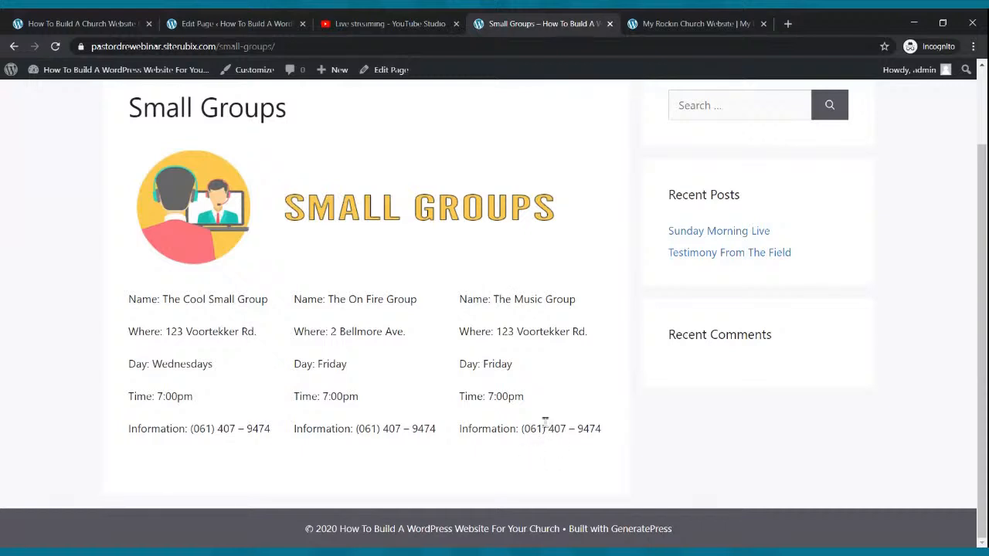
left_click(231, 21)
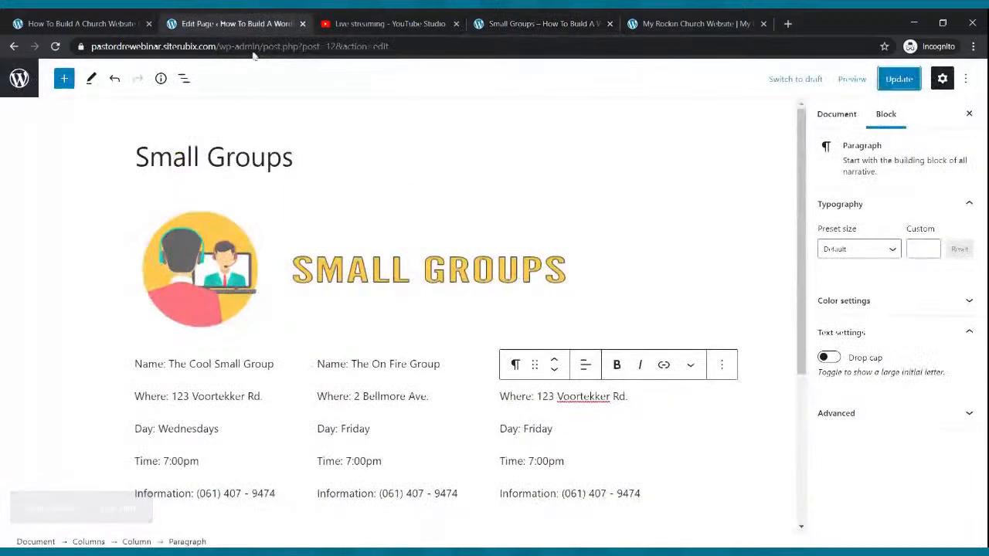
Replace The Music Group's Information line and phone number with a Contact line giving the pastor's name and e-mail
left_click(560, 494)
key("BackSpace")
key("BackSpace")
key("BackSpace")
key("BackSpace")
key("BackSpace")
key("BackSpace")
key("BackSpace")
key("BackSpace")
key("BackSpace")
key("BackSpace")
key("BackSpace")
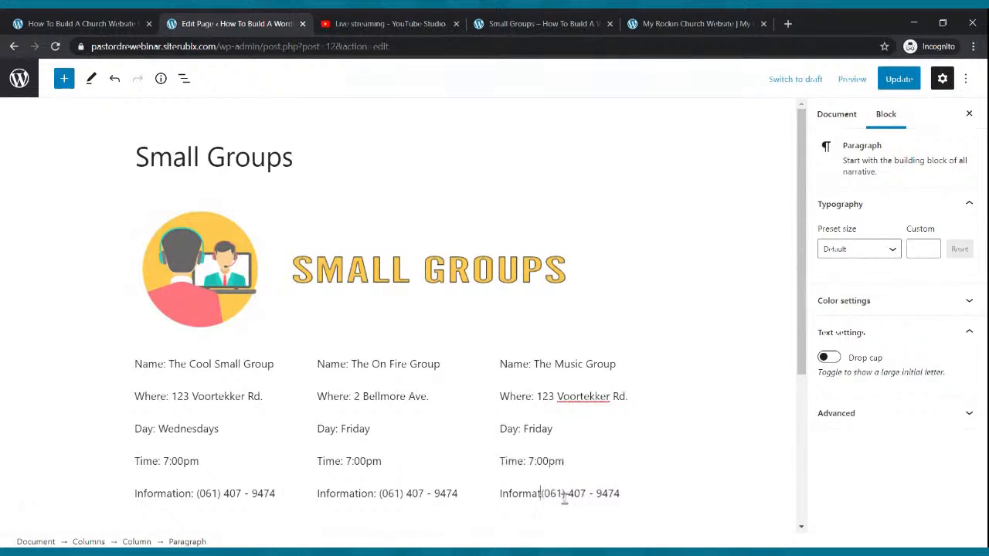
key("BackSpace")
key("BackSpace")
type("C")
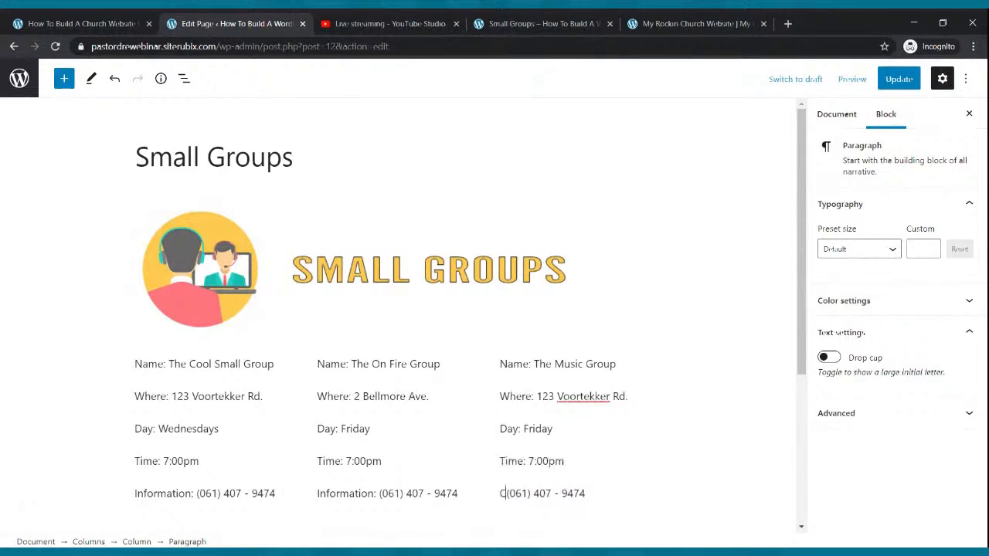
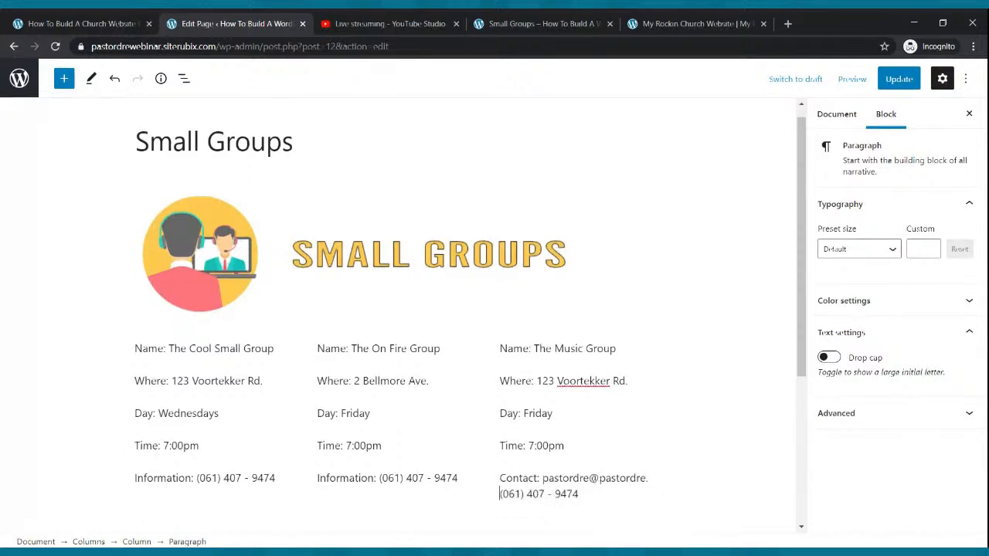
type(".com")
key("Delete")
key("Delete")
key("Delete")
key("Delete")
key("Delete")
key("Delete")
key("Delete")
key("Delete")
key("Delete")
key("Delete")
key("Delete")
key("Delete")
key("Delete")
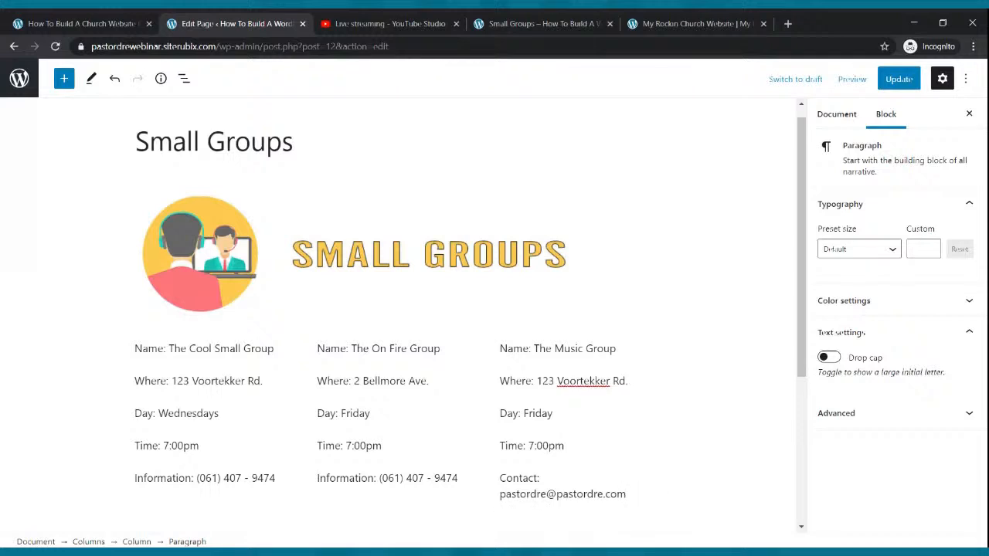
left_click(914, 74)
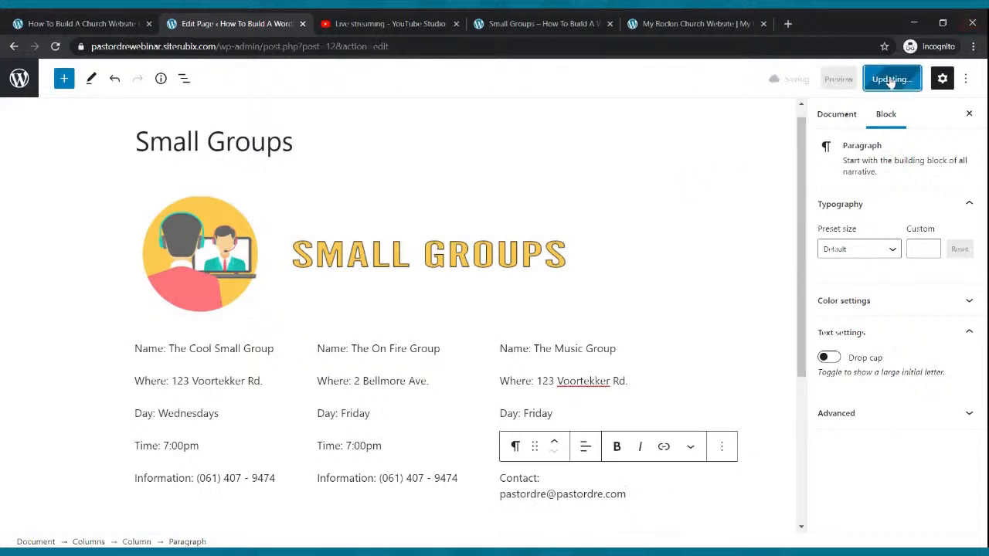
left_click(543, 479)
type("Pastor Dre")
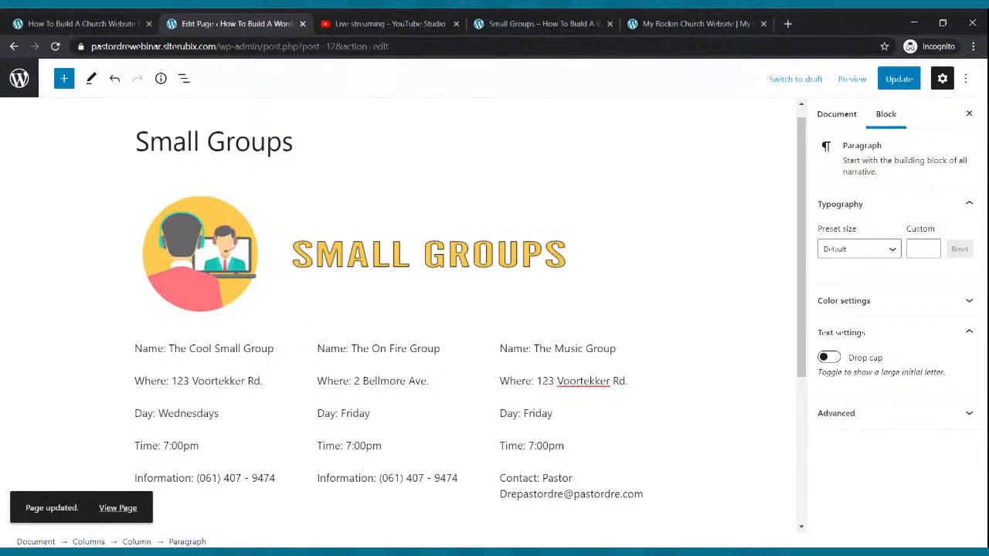
Save the page, reload the live Small Groups page to see the contact line, then view the home page
left_click(898, 78)
left_click(511, 19)
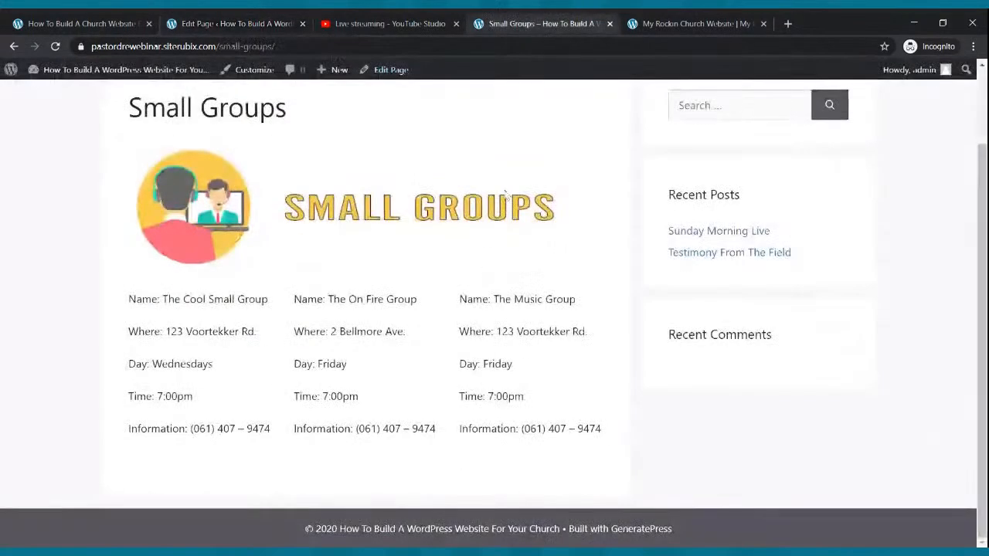
left_click(55, 46)
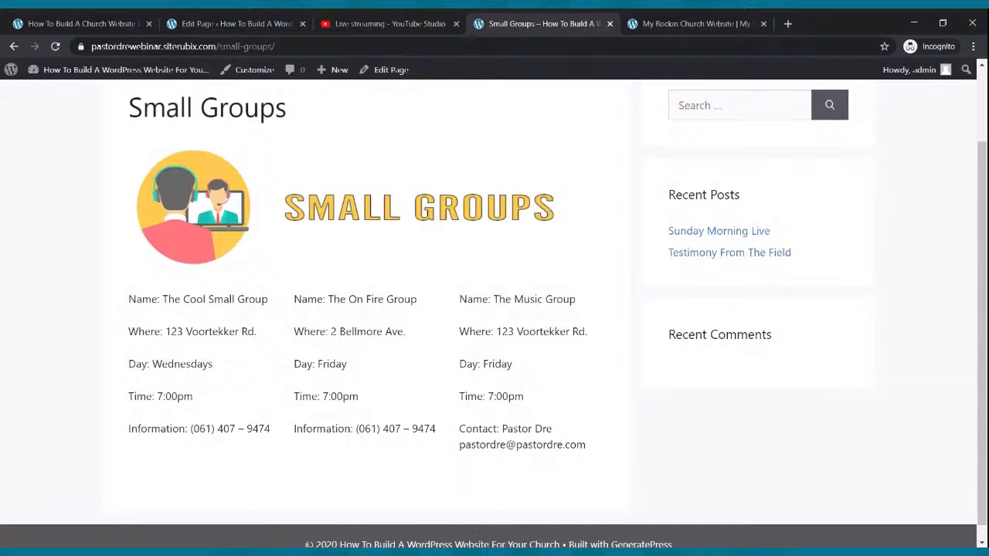
scroll(603, 400, "up", 2)
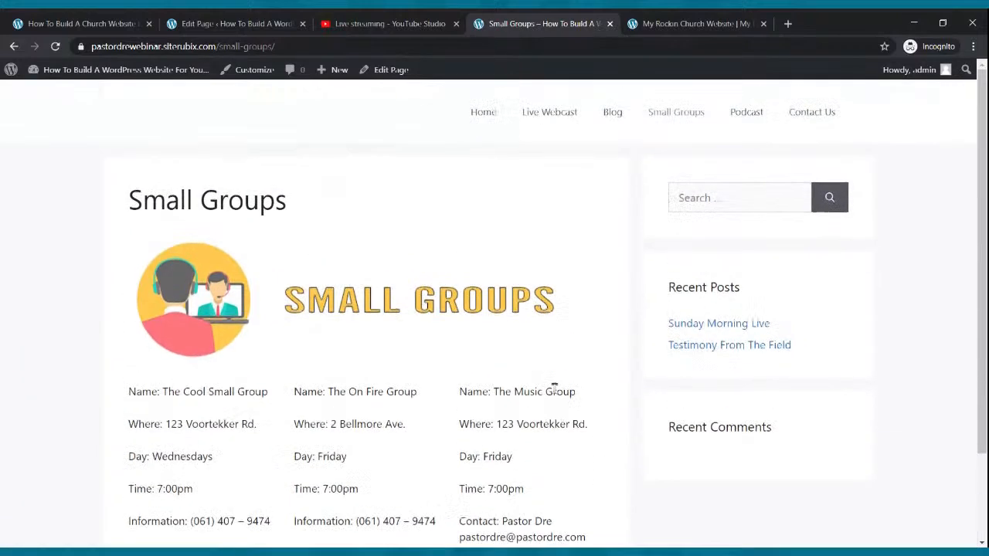
left_click(489, 113)
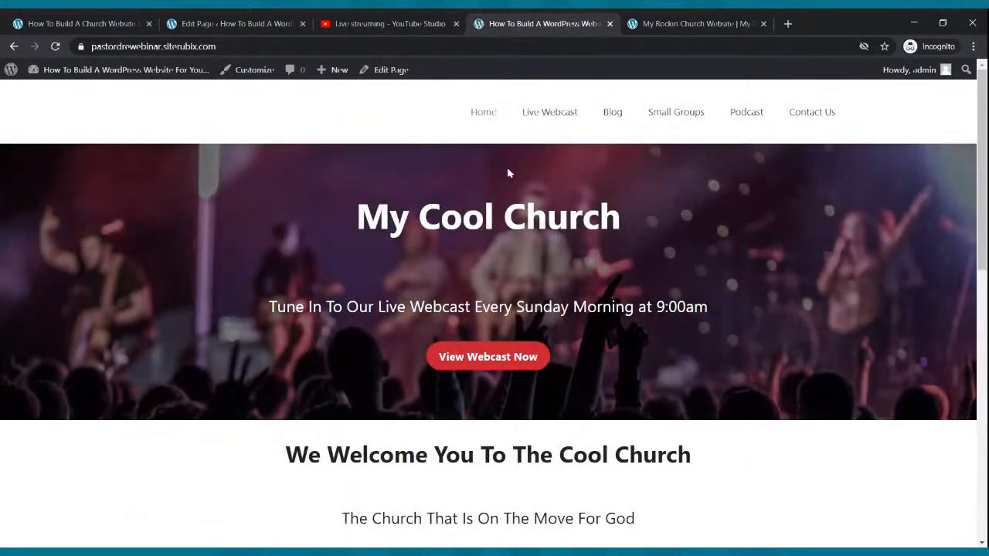
scroll(508, 173, "down", 10)
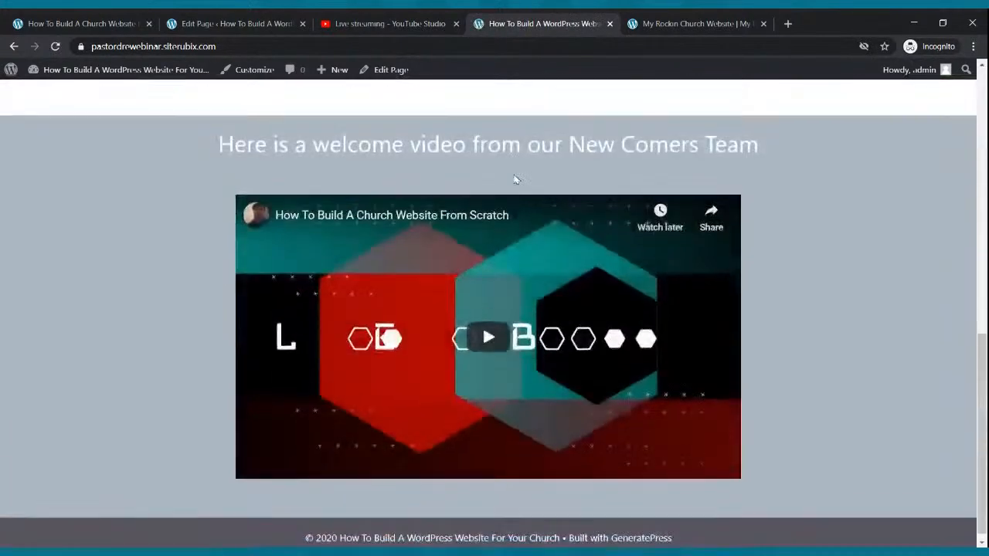
scroll(513, 179, "up", 10)
Browse the live Live Webcast, Blog and Small Groups pages, then return home and back to the editor
left_click(563, 117)
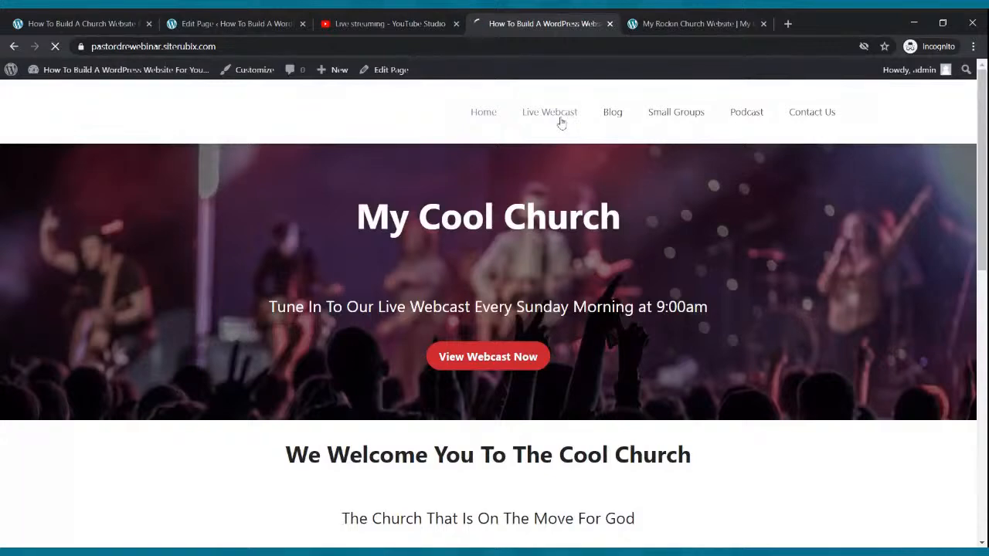
scroll(570, 163, "down", 3)
scroll(569, 159, "up", 3)
left_click(618, 122)
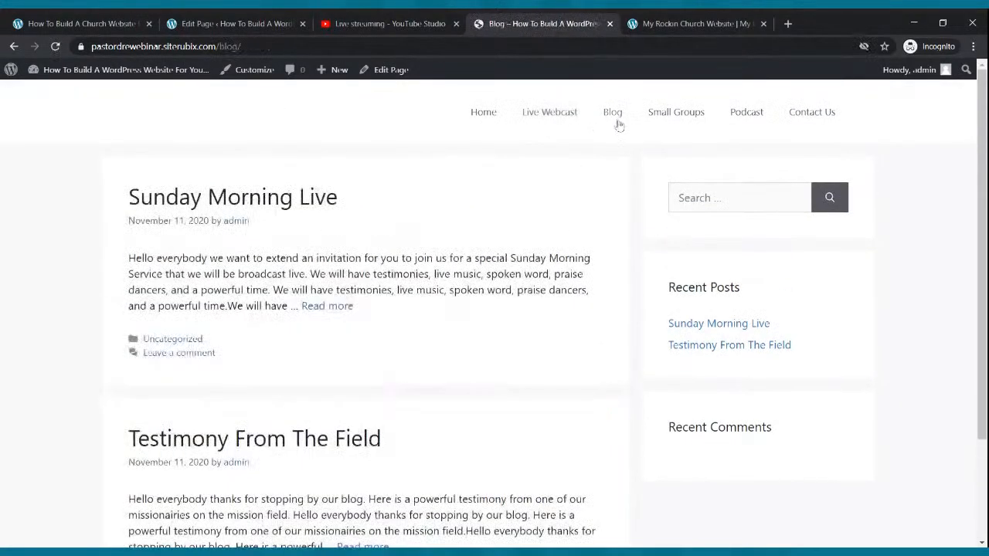
scroll(617, 126, "down", 3)
scroll(620, 127, "up", 3)
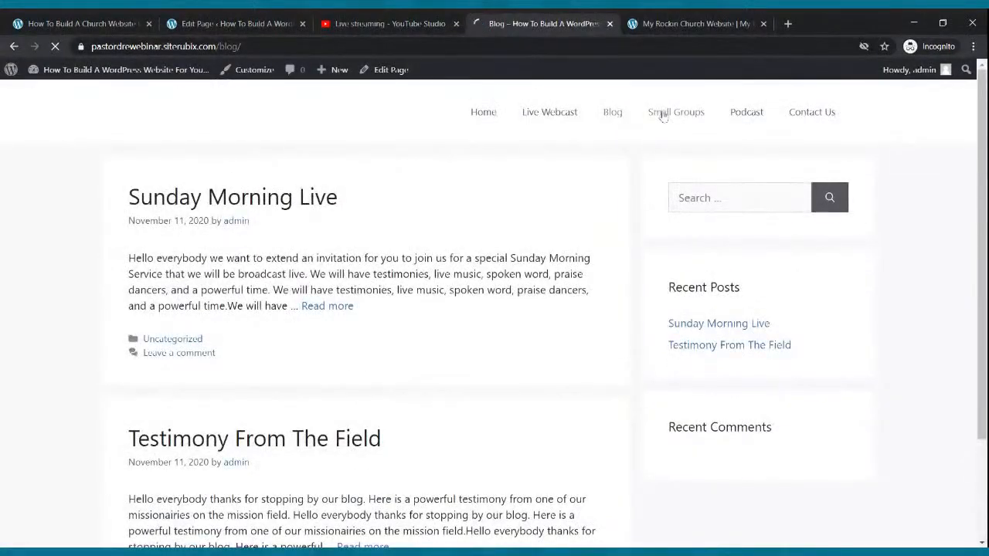
left_click(656, 115)
scroll(624, 186, "down", 3)
scroll(624, 184, "up", 3)
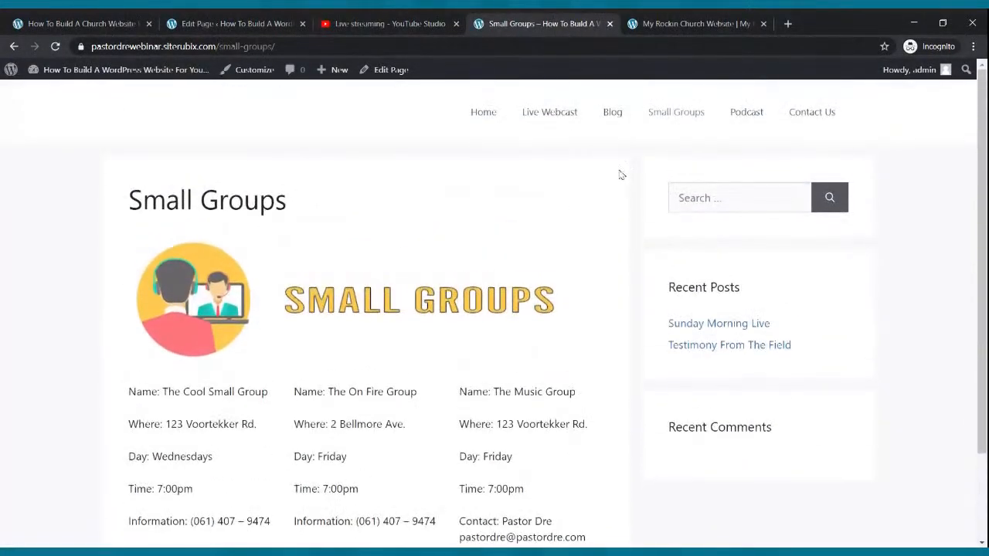
left_click(480, 123)
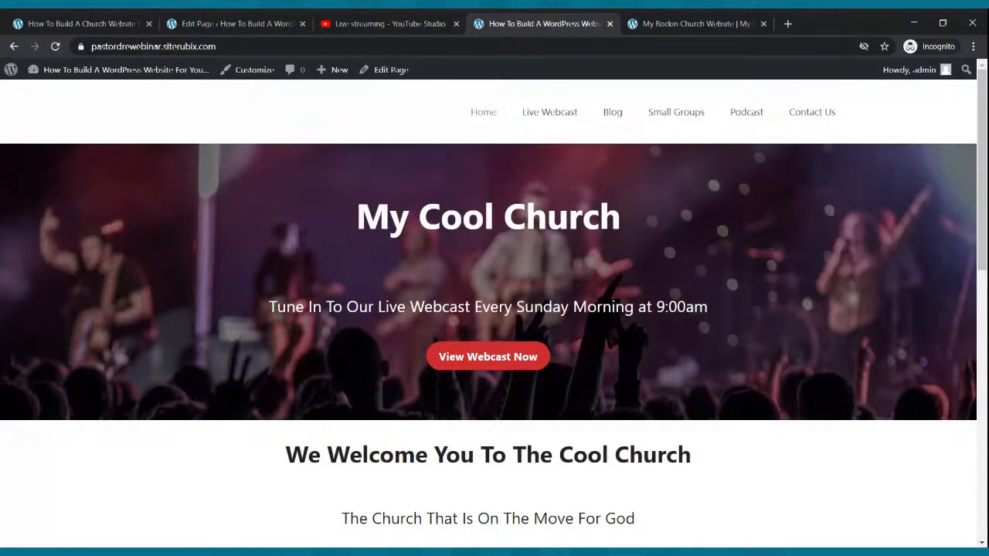
left_click(270, 20)
Add an Image block with the Church Podcast image to the Podcast page and update it
left_click(20, 78)
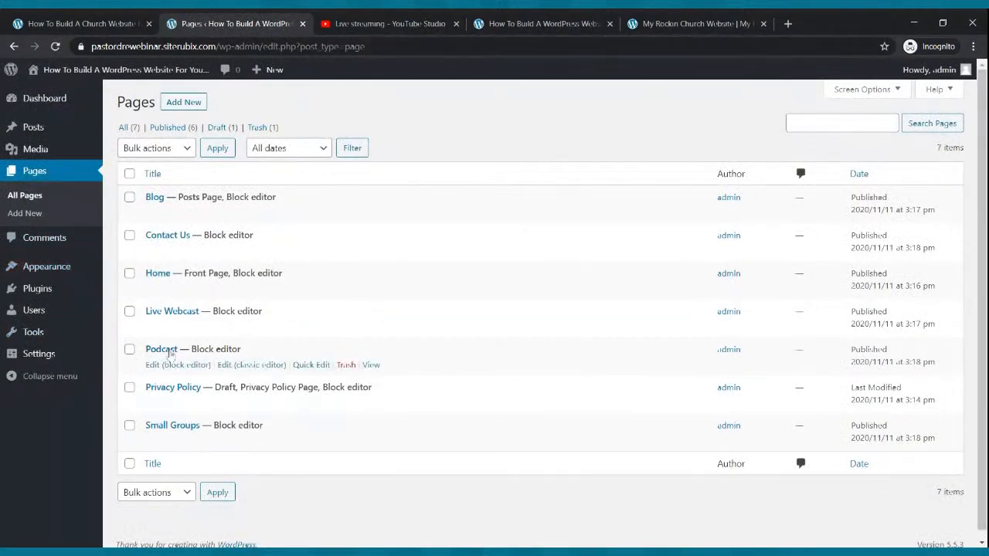
left_click(165, 370)
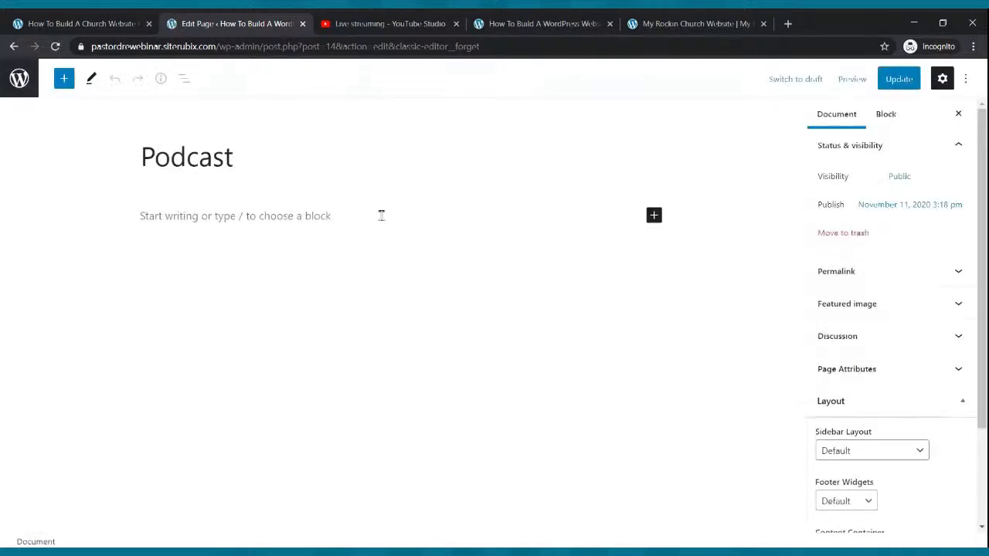
left_click(653, 216)
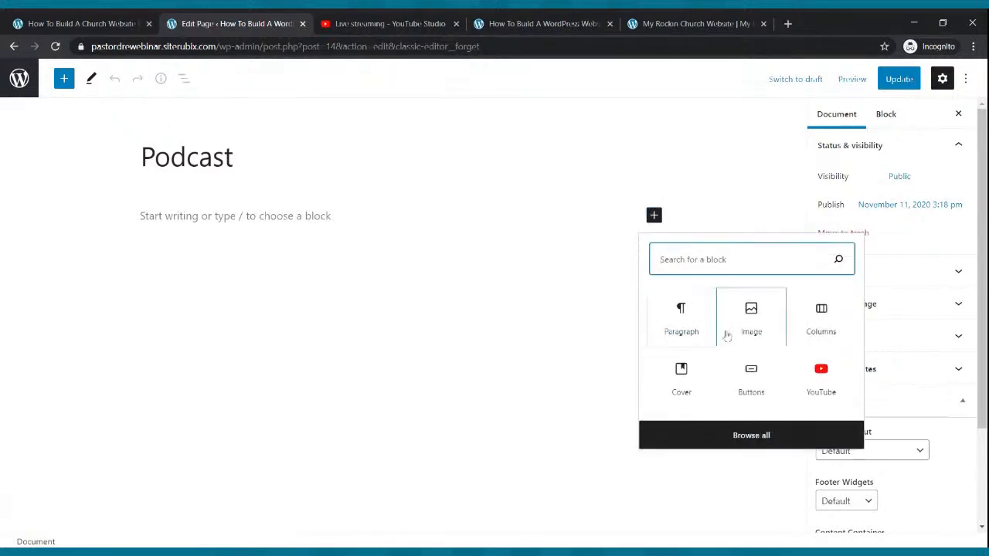
left_click(753, 317)
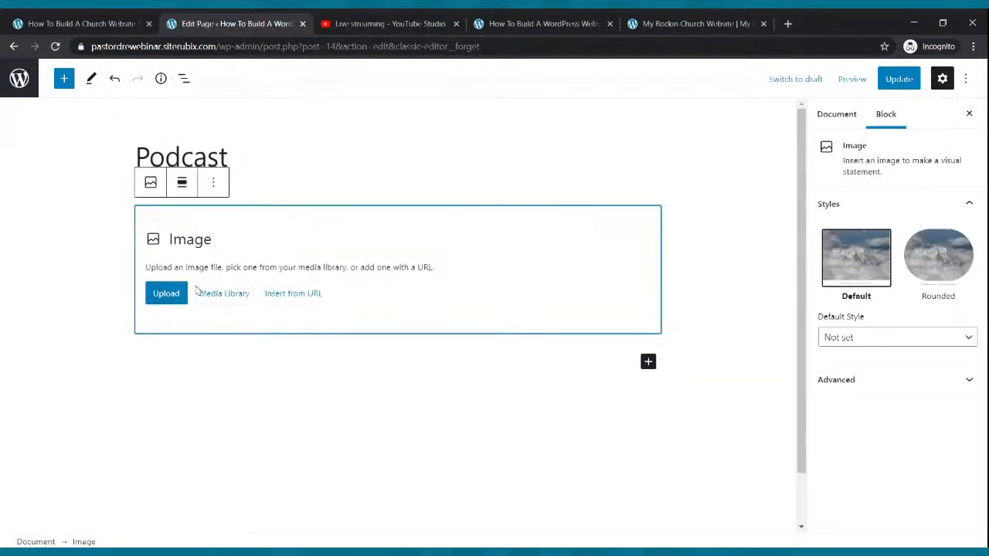
left_click(169, 295)
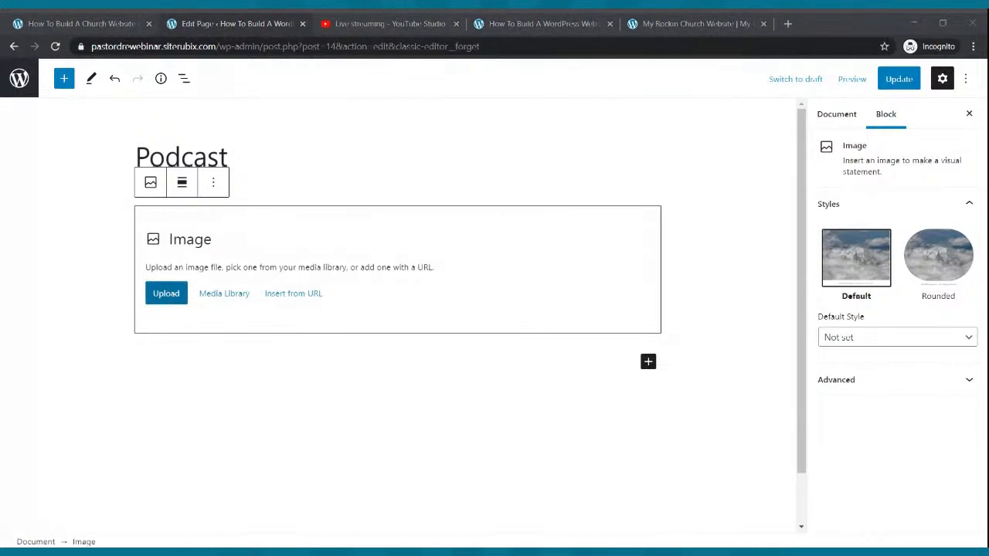
key("Return")
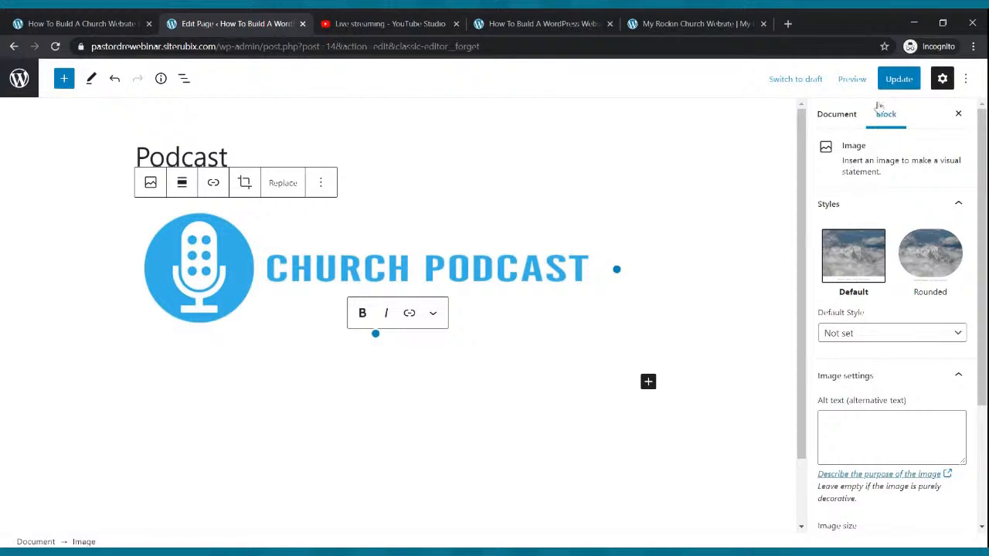
left_click(894, 80)
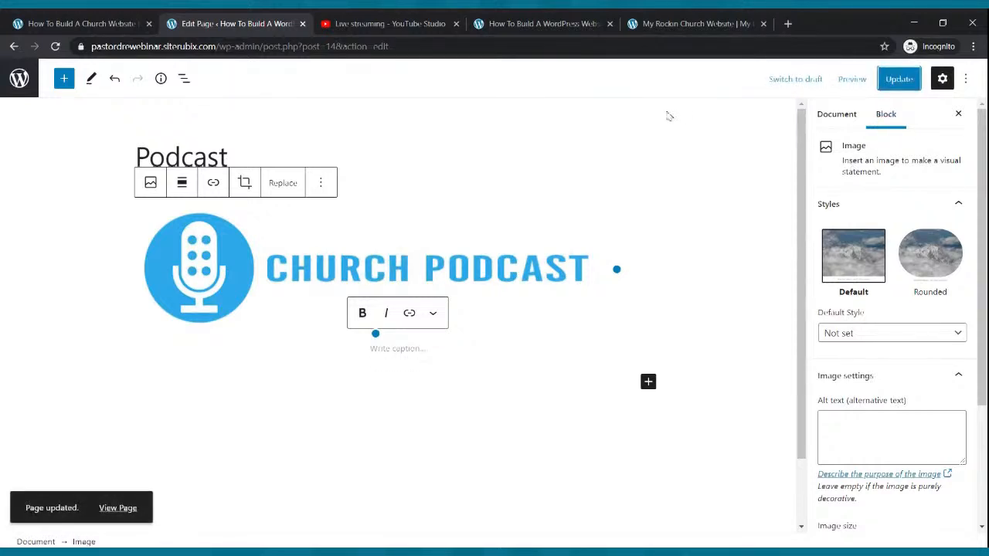
Check the published Podcast page on the live site, then return to the editor
left_click(579, 27)
left_click(748, 115)
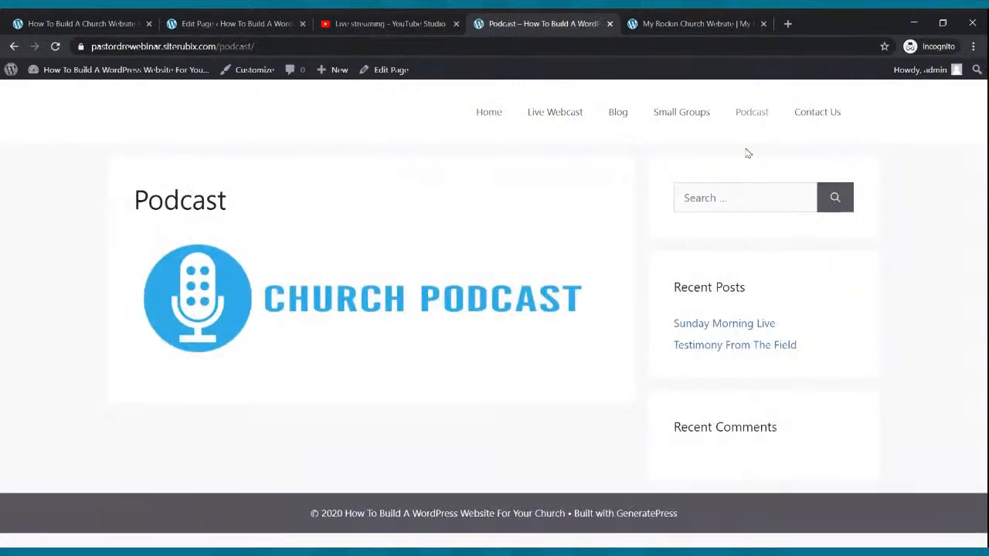
left_click(251, 18)
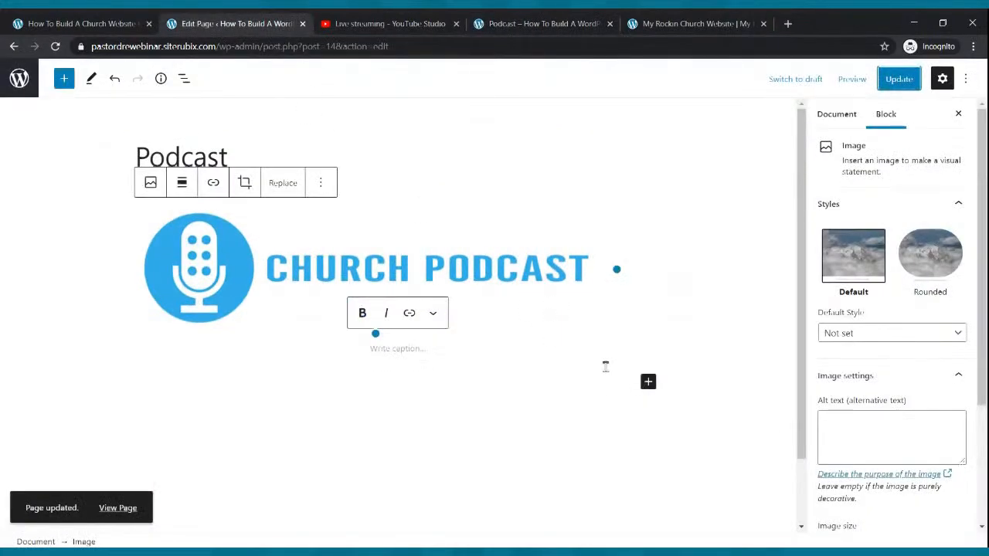
left_click(787, 23)
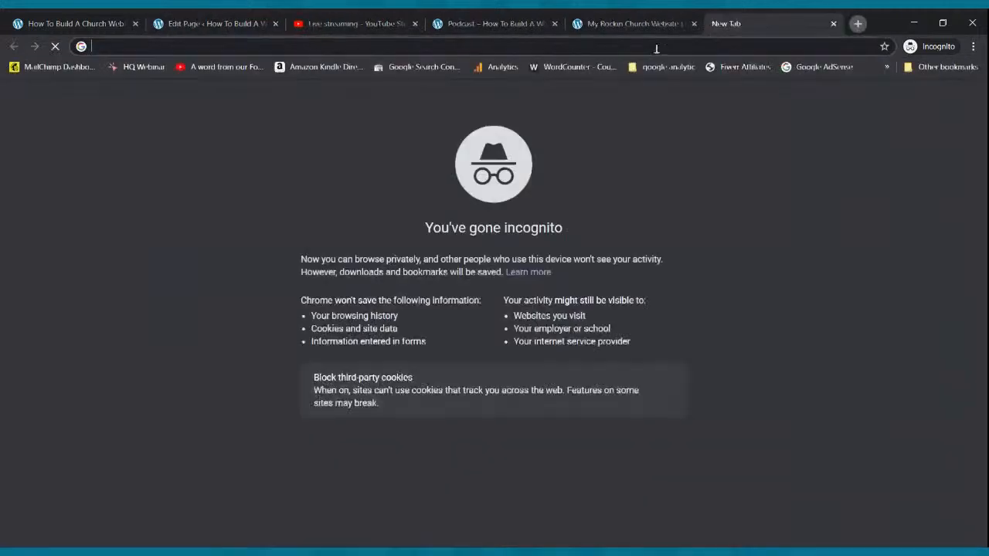
Go to spreaker.com and sign in with the saved account details
type("spreaker.com")
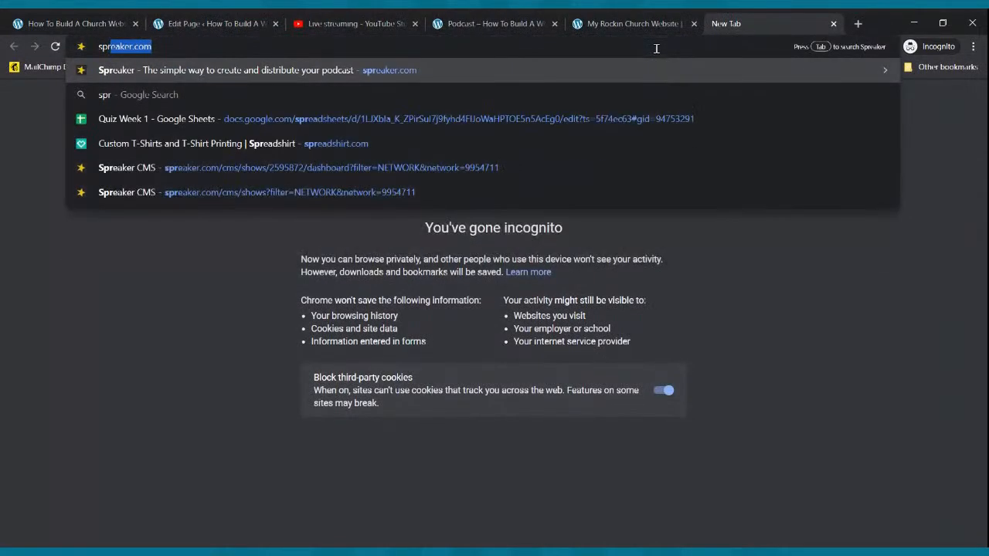
key("Return")
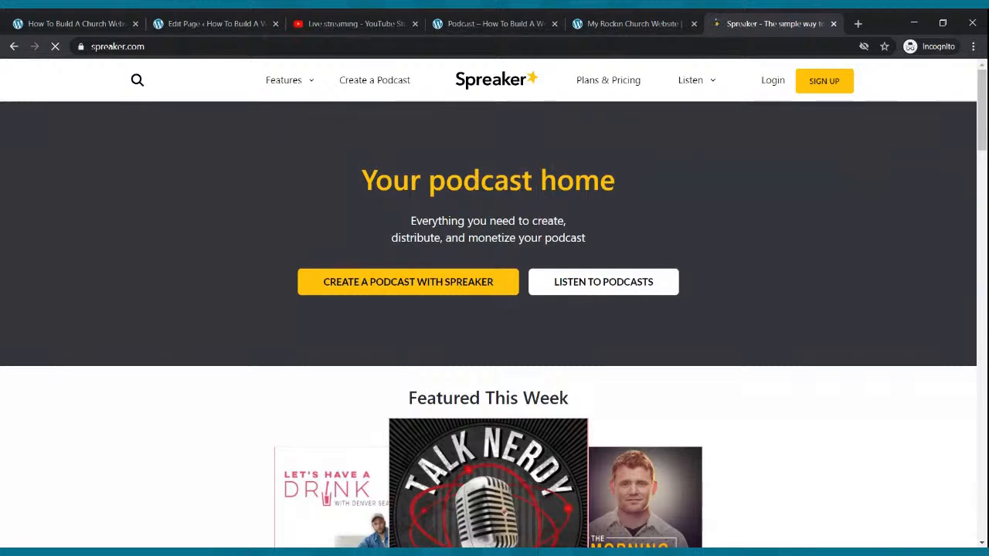
left_click(768, 82)
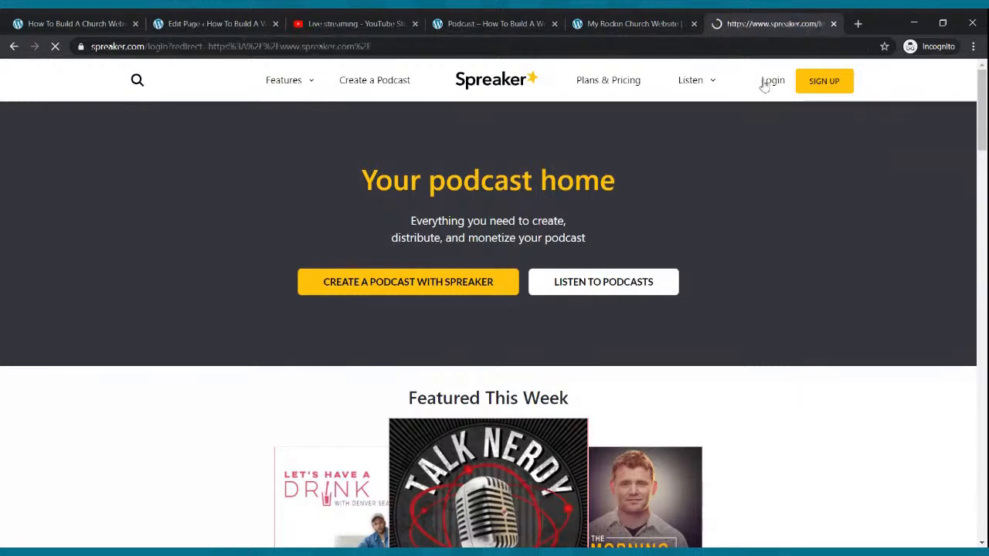
left_click(464, 317)
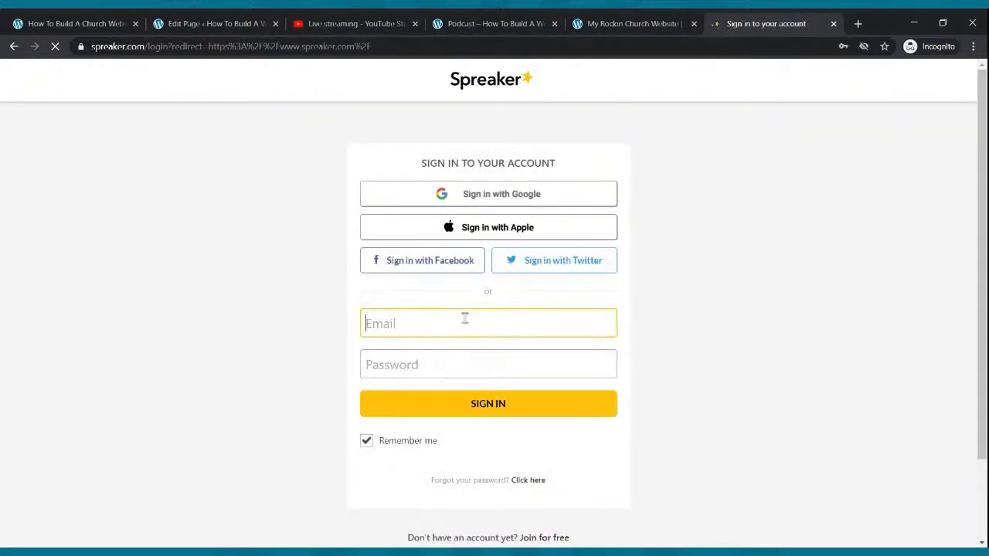
left_click(463, 353)
left_click(461, 405)
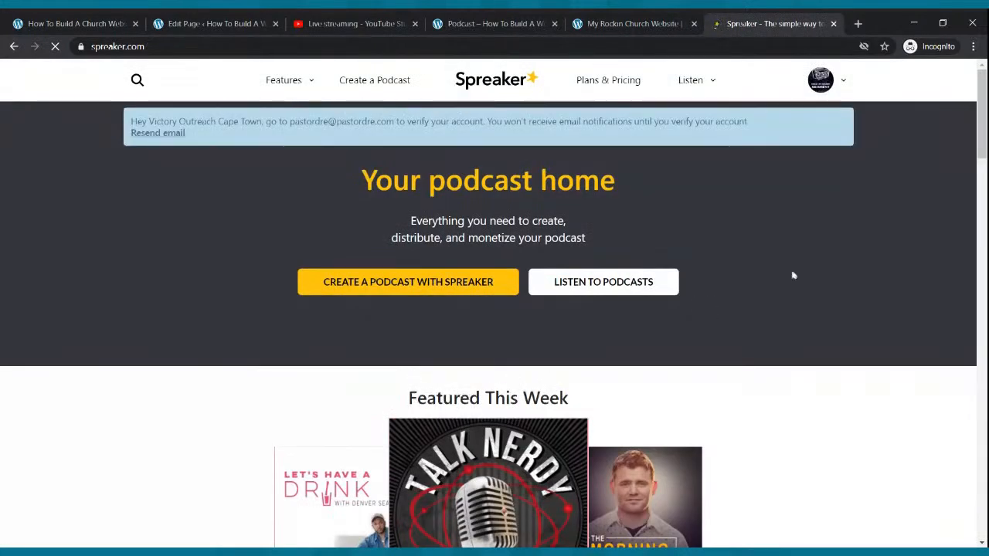
Open My Podcasts, choose Rise Up Radio Segment, and copy its RSS feed link
left_click(846, 83)
left_click(777, 180)
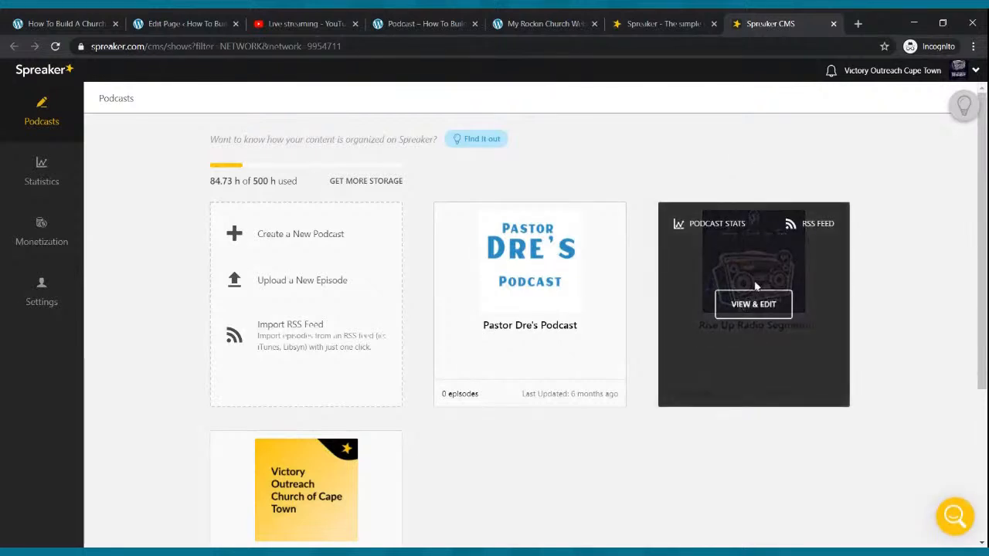
left_click(753, 309)
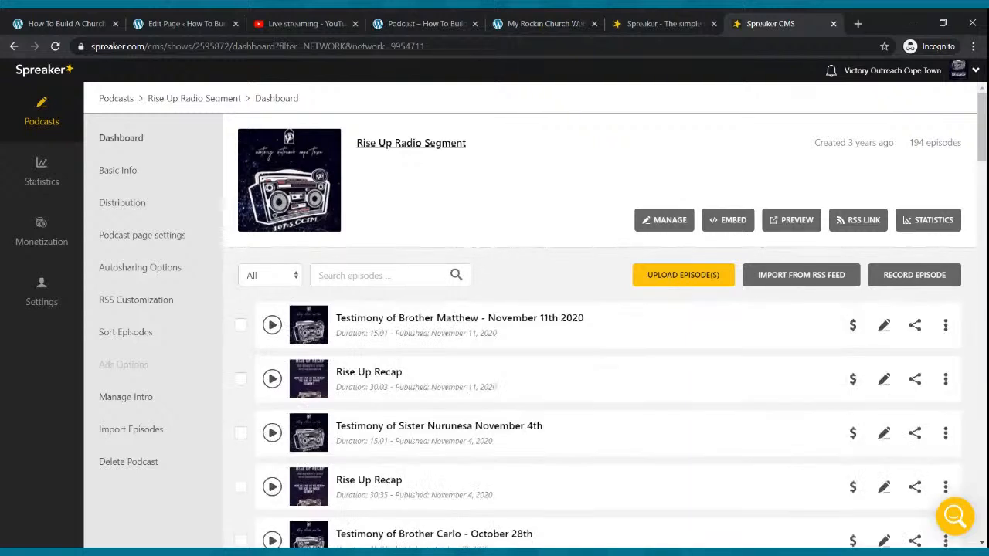
left_click(857, 221)
left_click(911, 275)
left_click(164, 21)
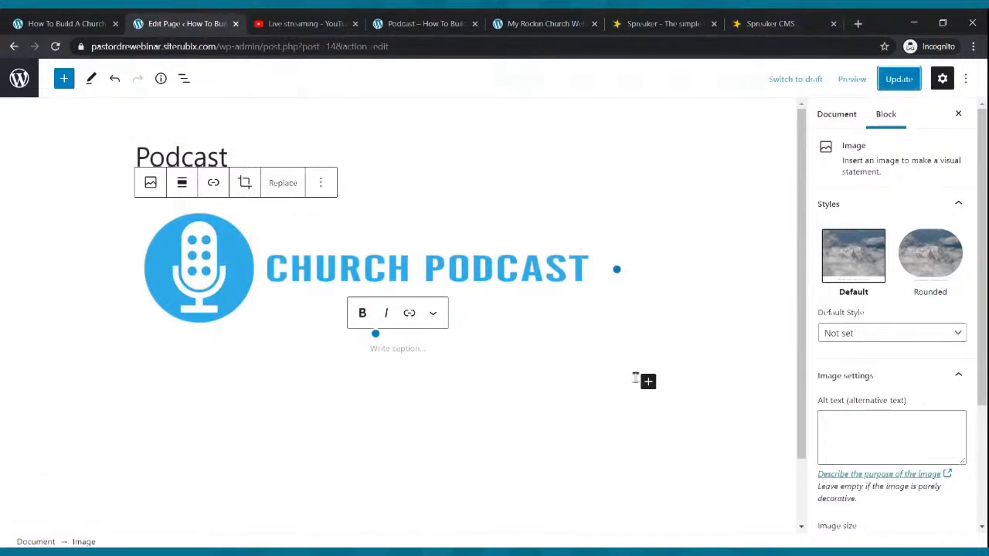
Insert an RSS block below the image and load the pasted Spreaker feed URL into it
left_click(648, 383)
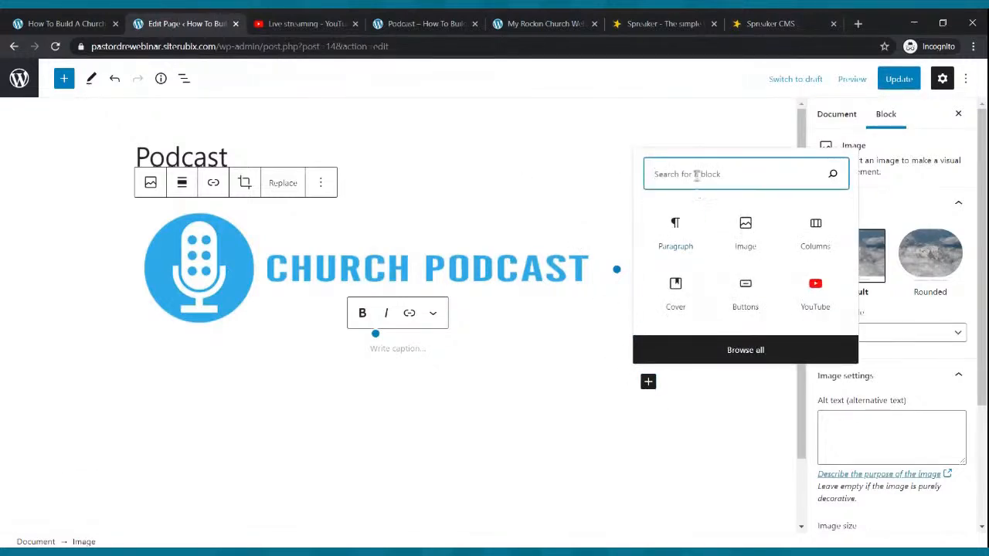
type("rss")
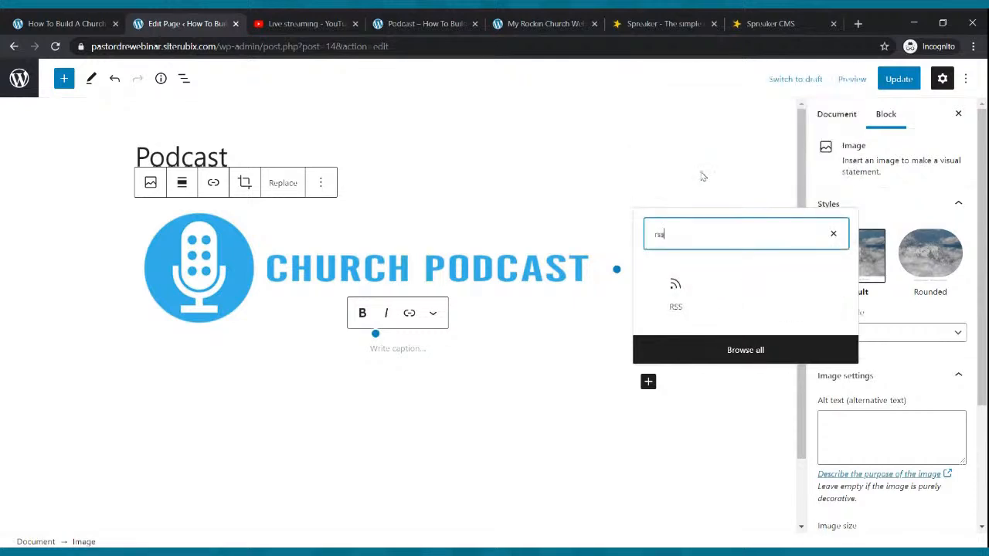
left_click(670, 289)
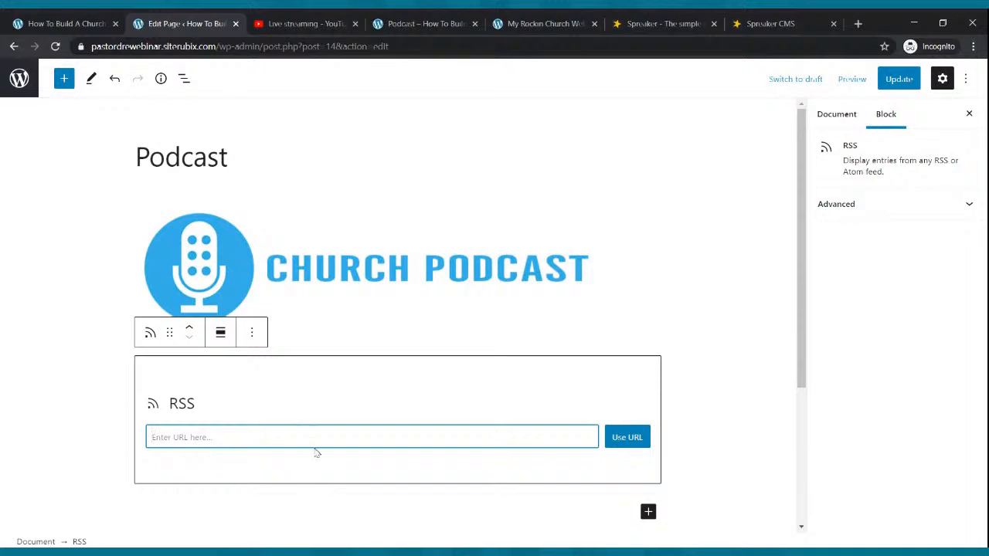
left_click(770, 23)
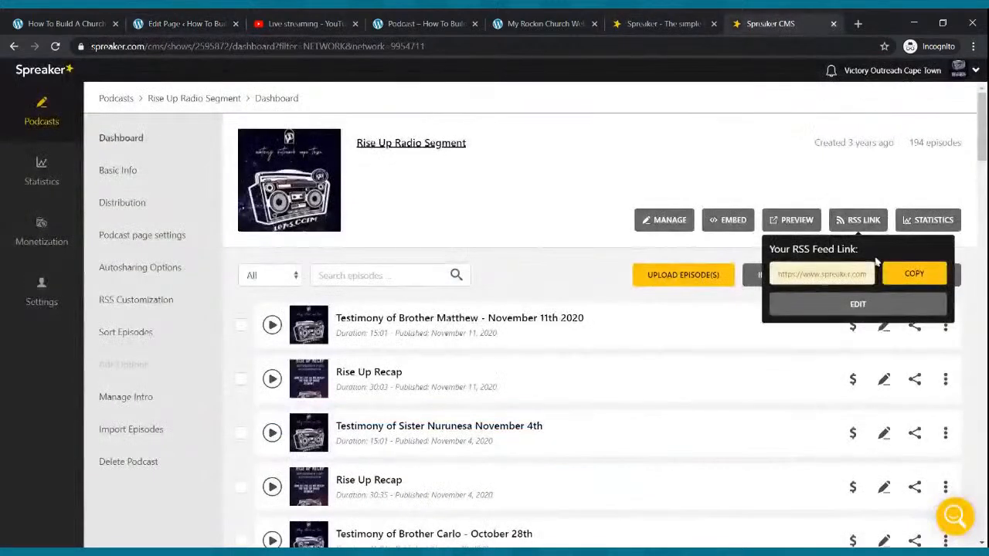
left_click(189, 23)
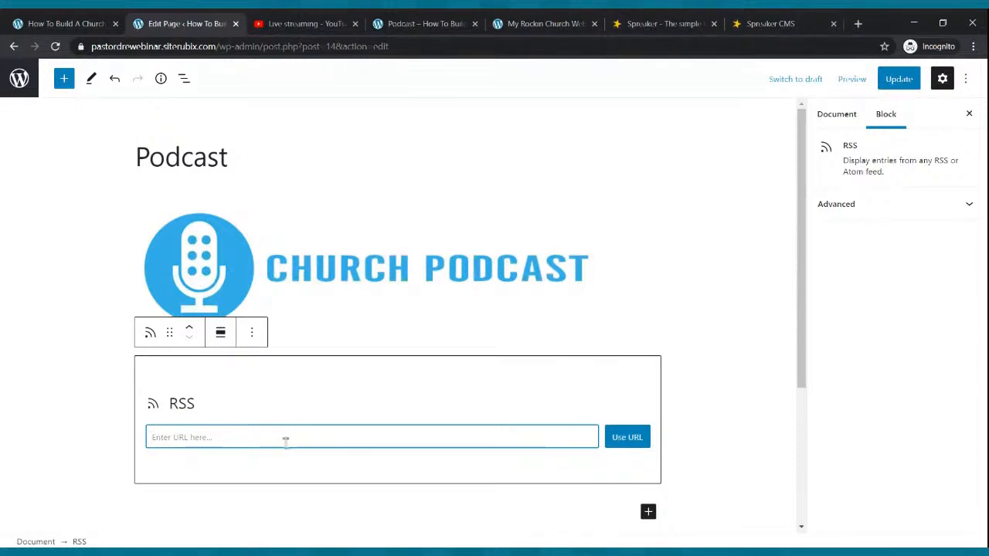
key("ctrl+v")
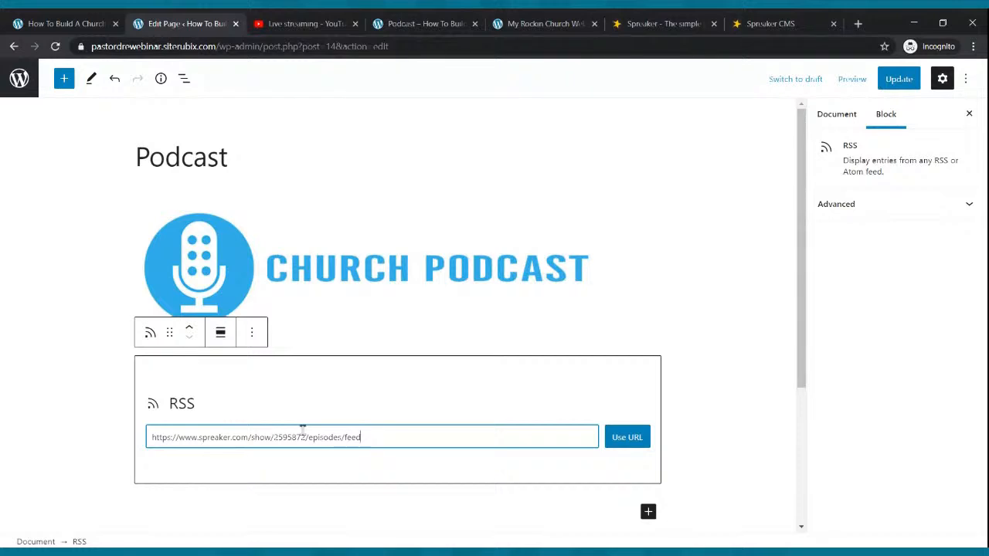
left_click(636, 437)
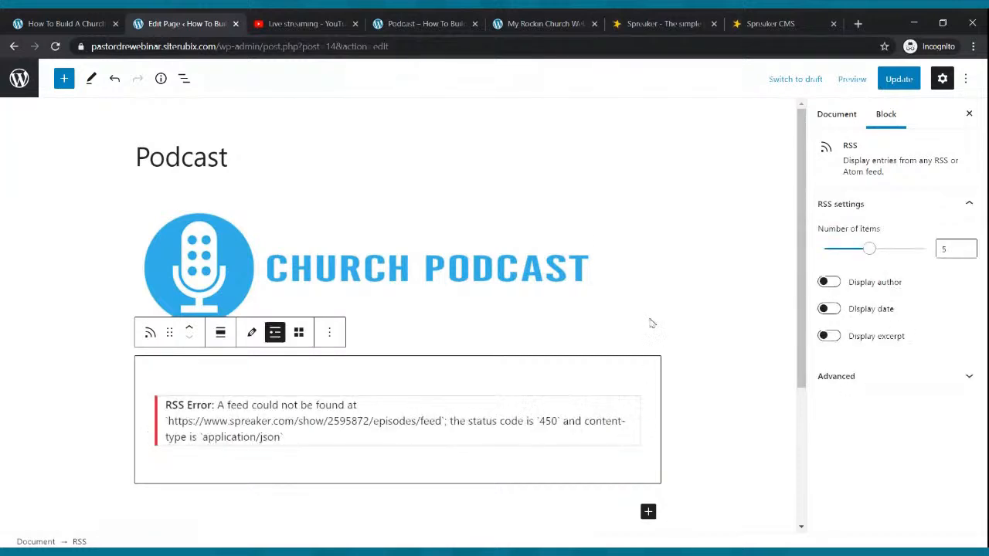
Update the page, reload the editor, and return to the Spreaker podcast dashboard
left_click(898, 78)
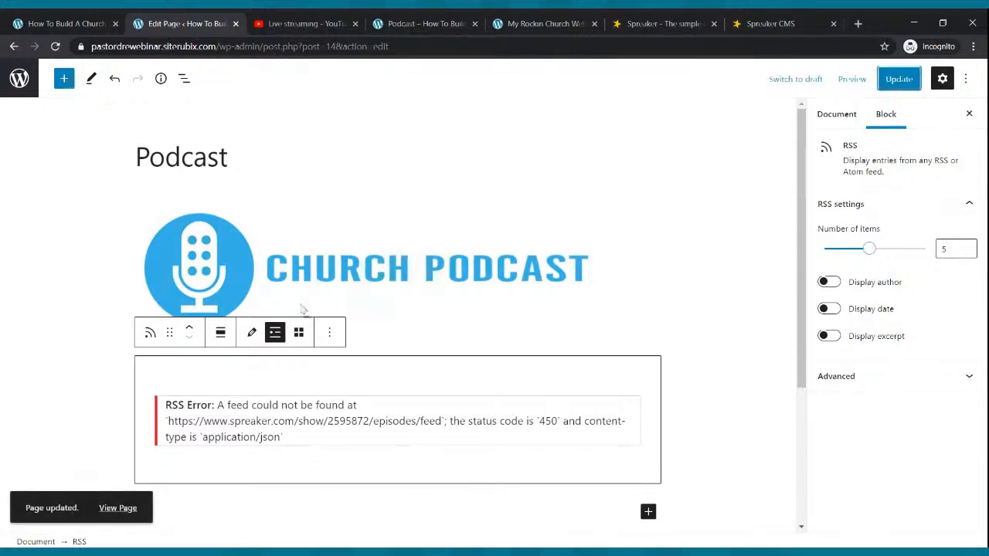
left_click(55, 47)
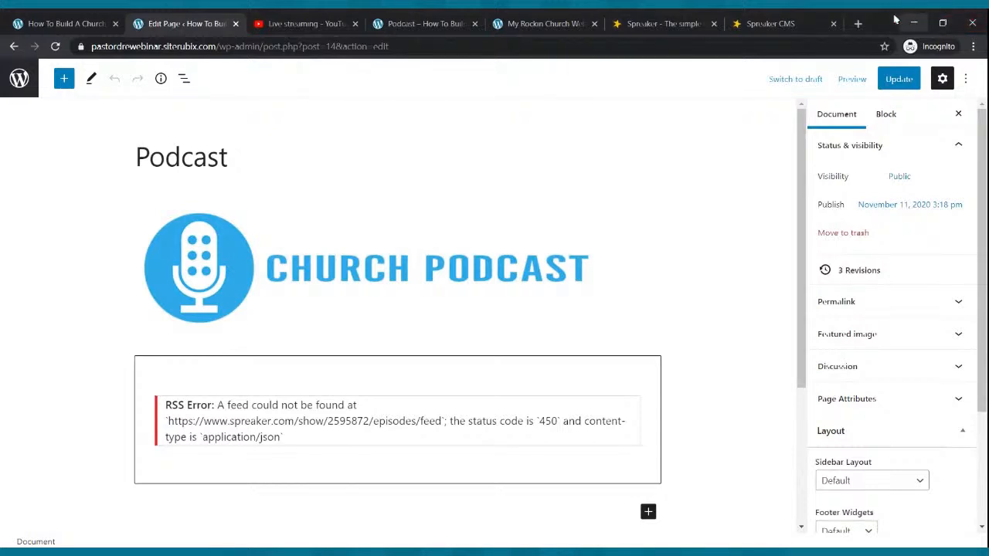
left_click(773, 24)
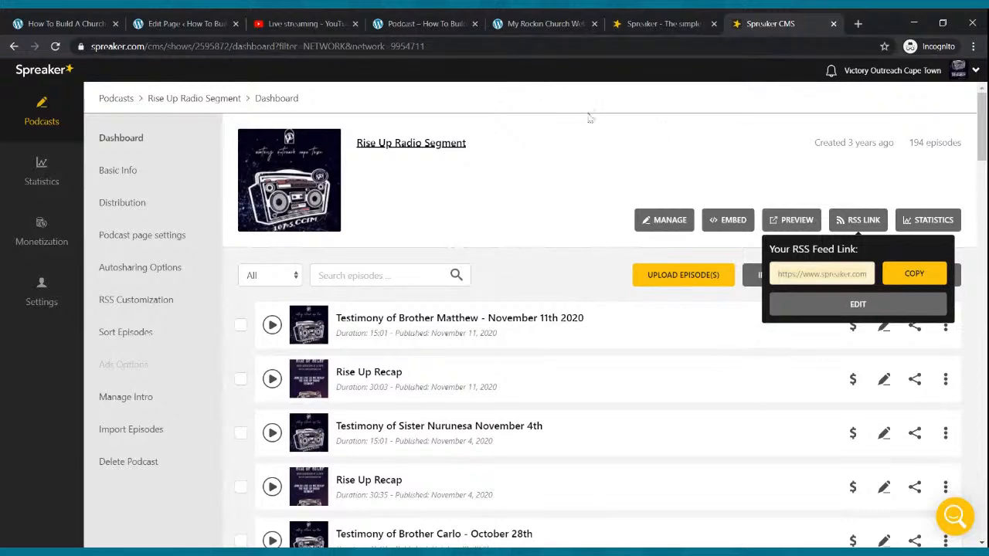
Compare the published Podcast page with the My Cool Church and other church homepages
left_click(417, 23)
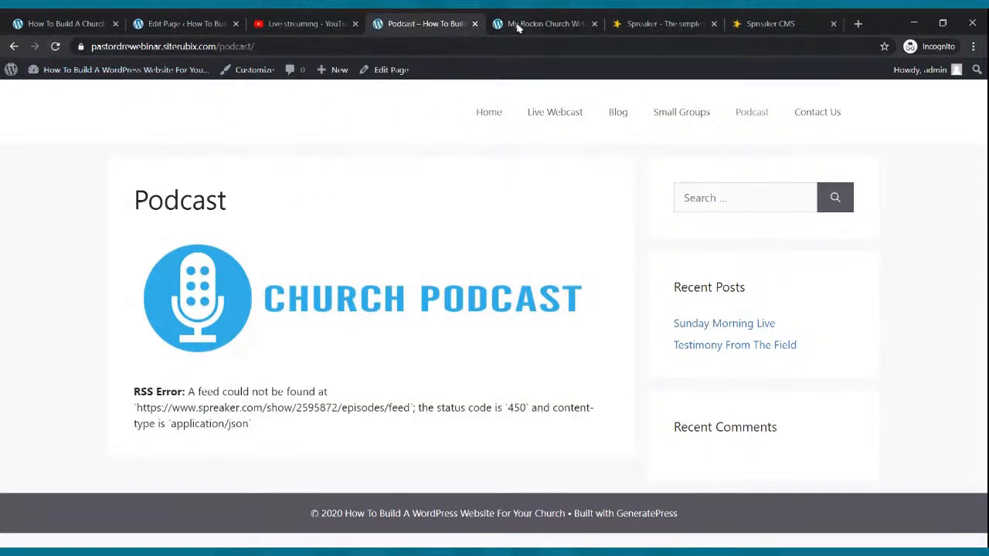
left_click(562, 19)
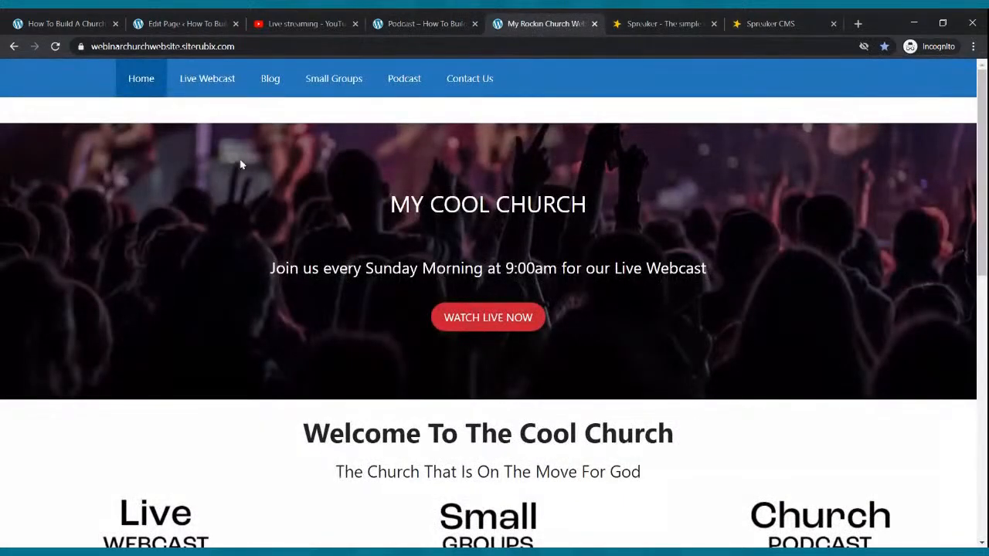
left_click(406, 23)
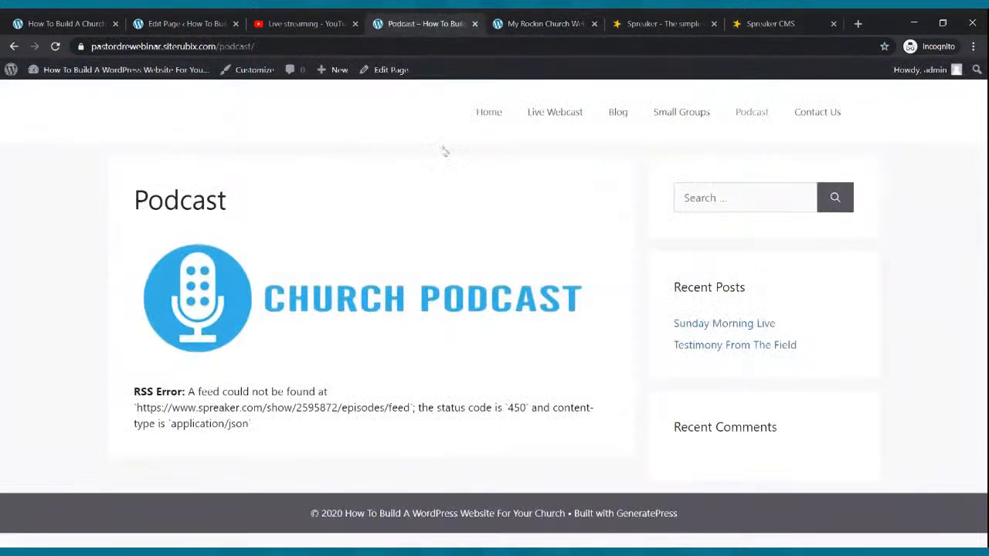
left_click(488, 113)
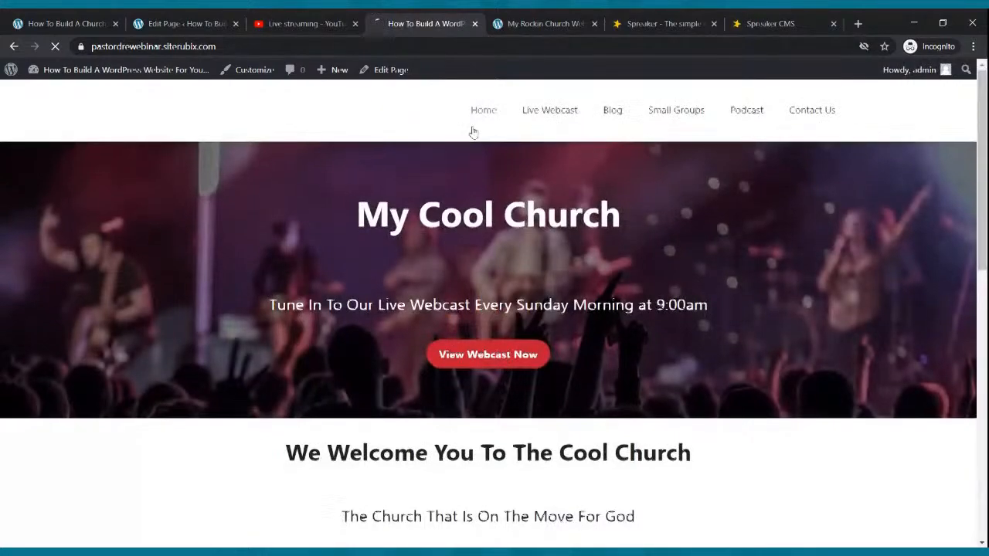
scroll(471, 130, "down", 5)
scroll(472, 130, "up", 5)
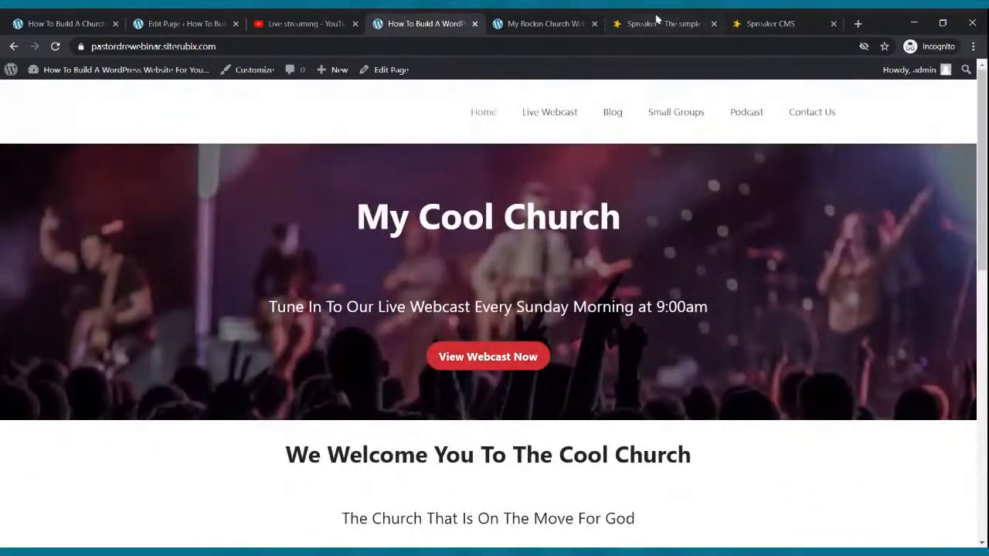
left_click(568, 23)
scroll(494, 271, "down", 8)
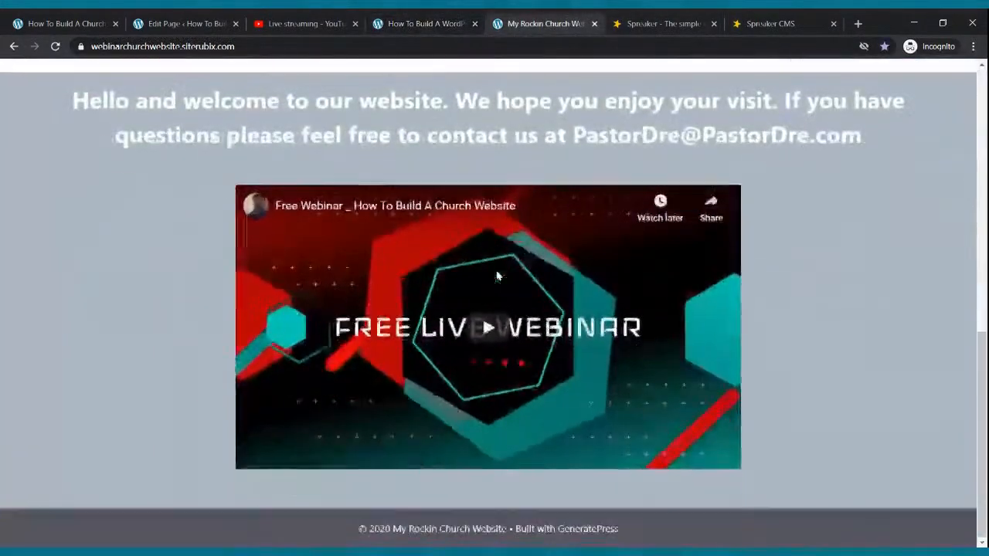
scroll(494, 271, "up", 7)
scroll(495, 269, "up", 1)
left_click(437, 21)
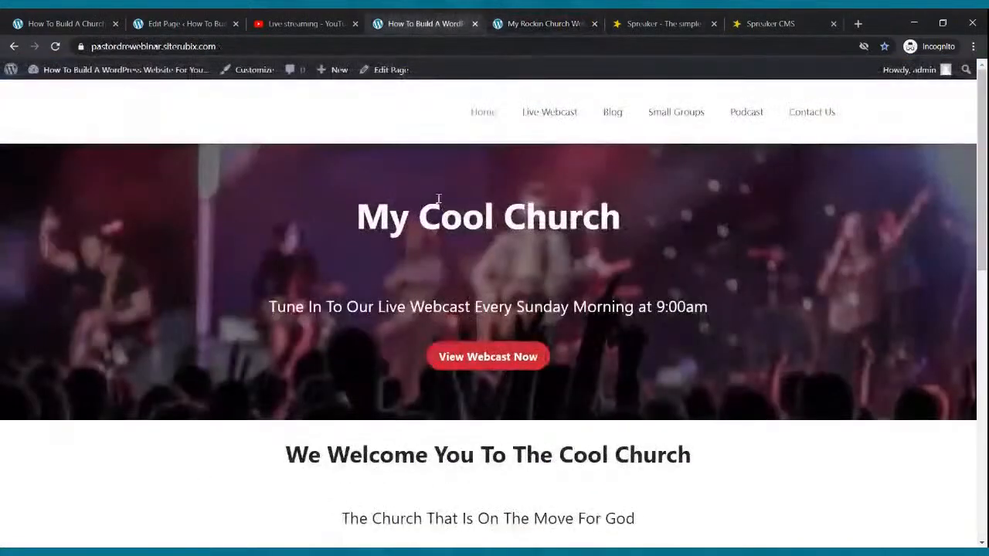
scroll(448, 186, "down", 8)
scroll(451, 162, "up", 8)
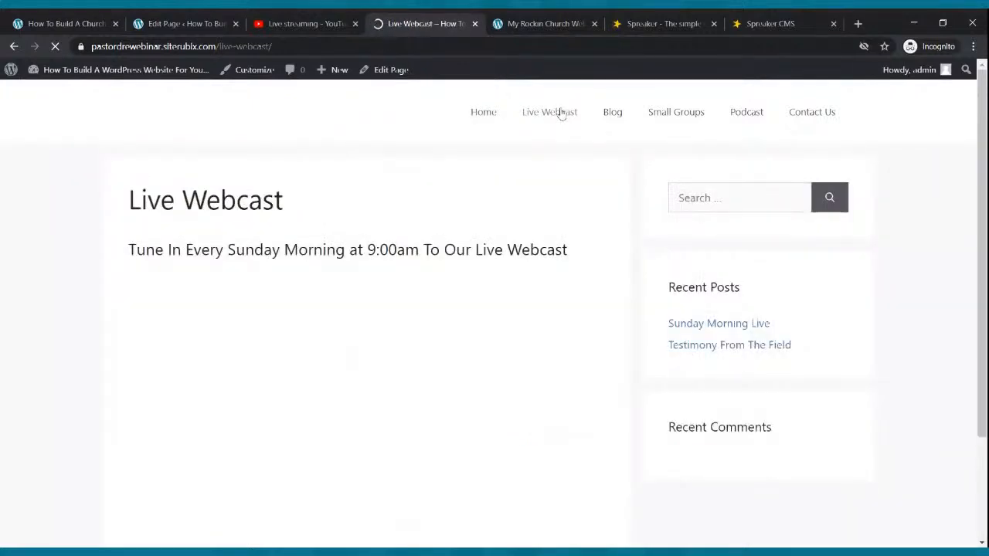
scroll(552, 193, "down", 3)
scroll(547, 207, "up", 2)
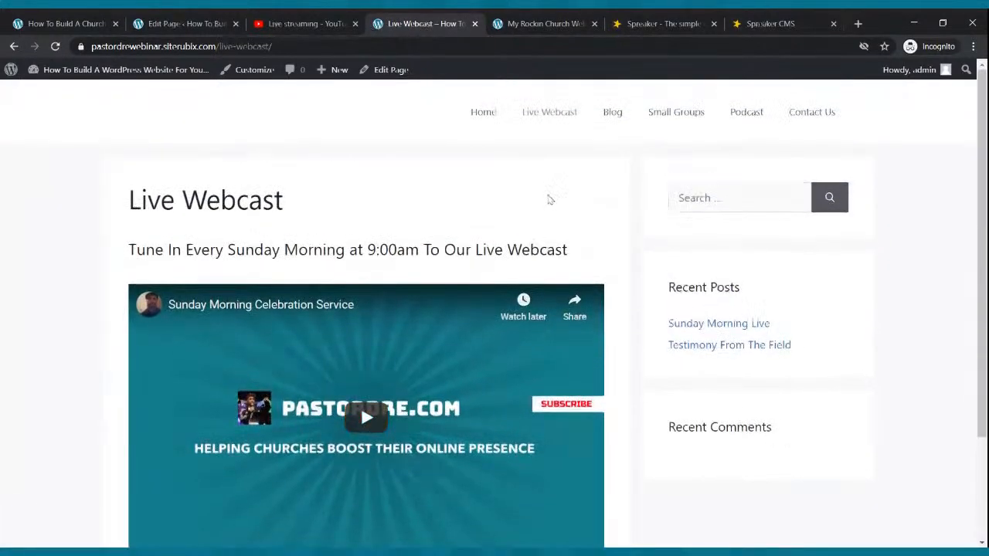
Check the church site's Blog, Small Groups, Podcast and Home pages from the menu
left_click(612, 112)
scroll(608, 161, "down", 3)
scroll(609, 161, "up", 3)
left_click(660, 108)
scroll(645, 173, "down", 1)
scroll(644, 172, "up", 2)
left_click(744, 112)
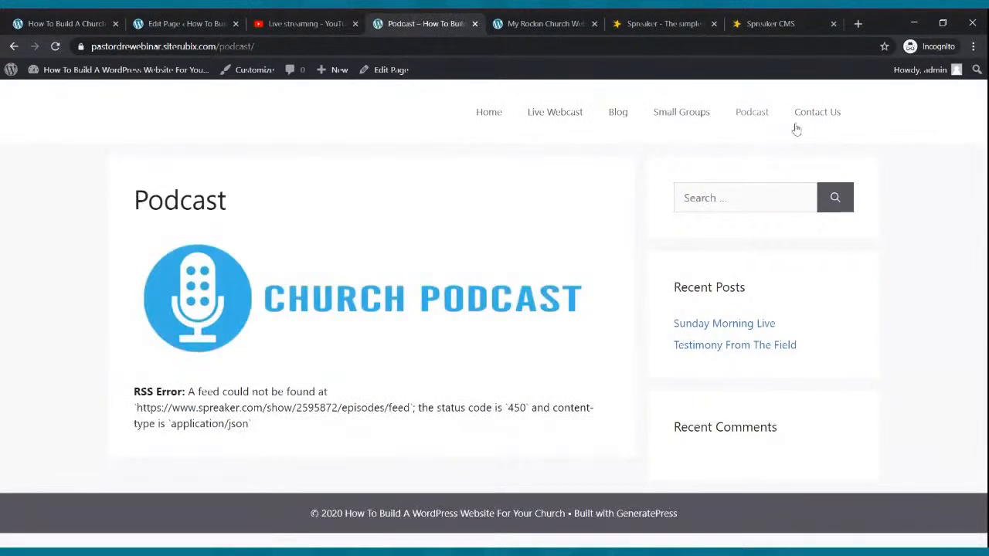
left_click(479, 112)
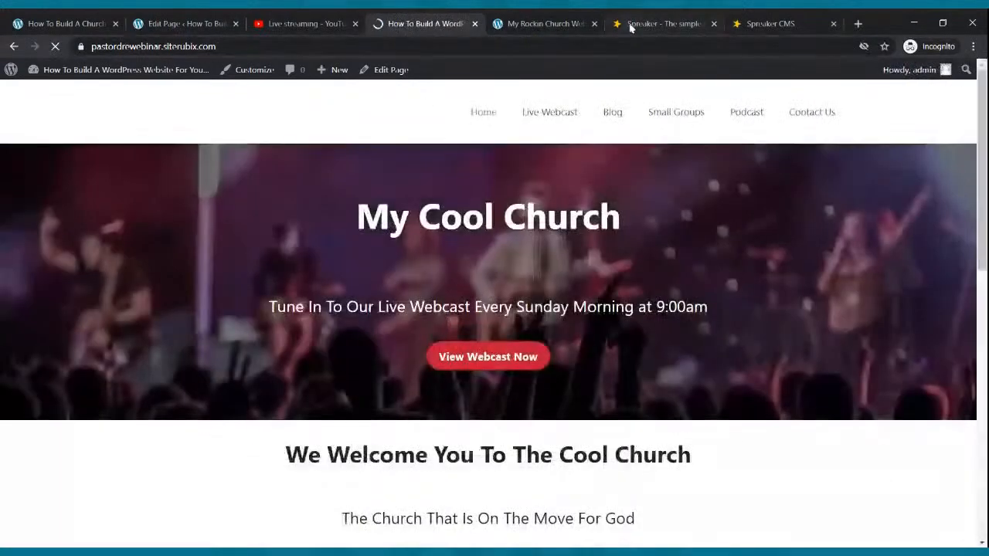
Close both Spreaker tabs and return to the Podcast page editor
left_click(680, 25)
left_click(714, 24)
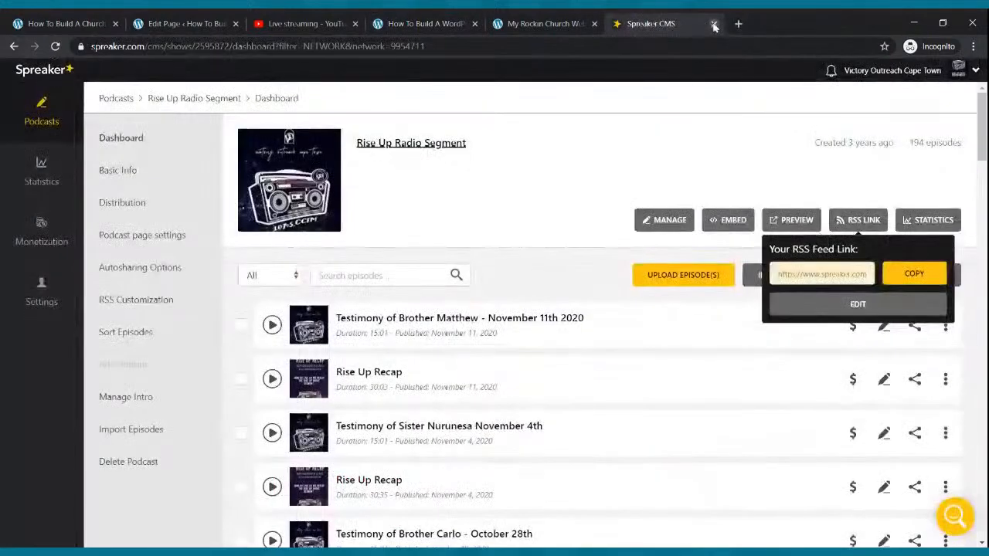
left_click(713, 24)
left_click(261, 20)
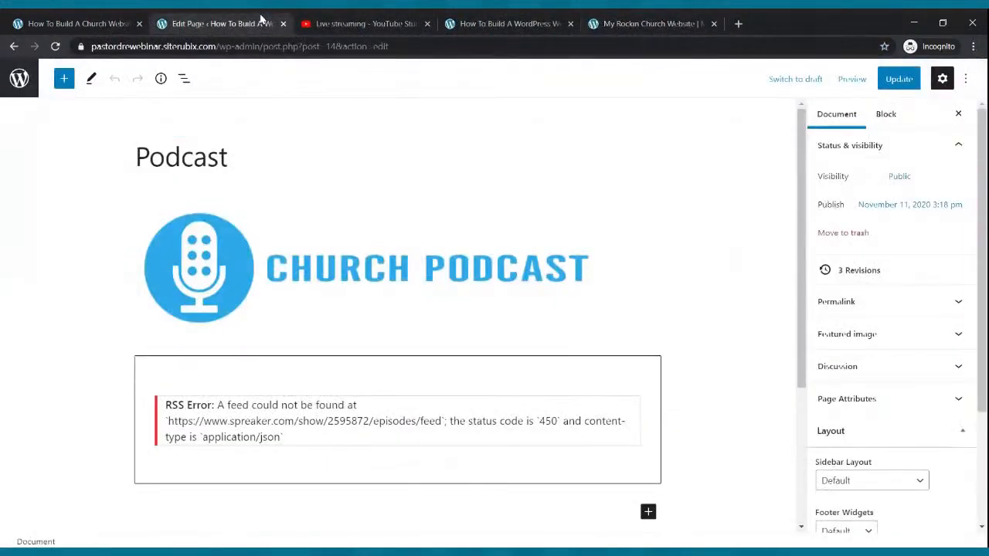
Open the Contact Us page in the block editor with an empty paragraph, plus a new browser tab
left_click(20, 86)
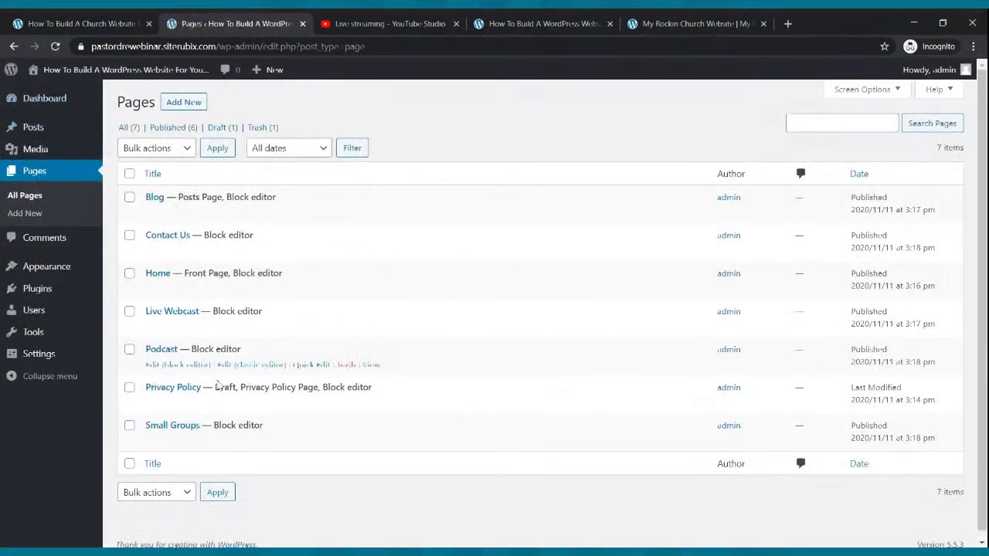
mouse_move(179, 254)
left_click(168, 255)
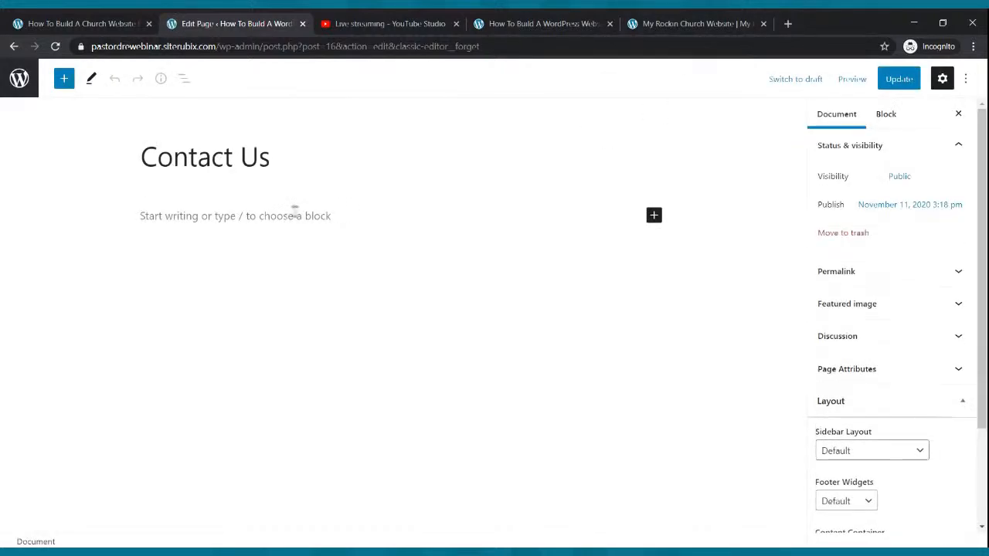
left_click(296, 212)
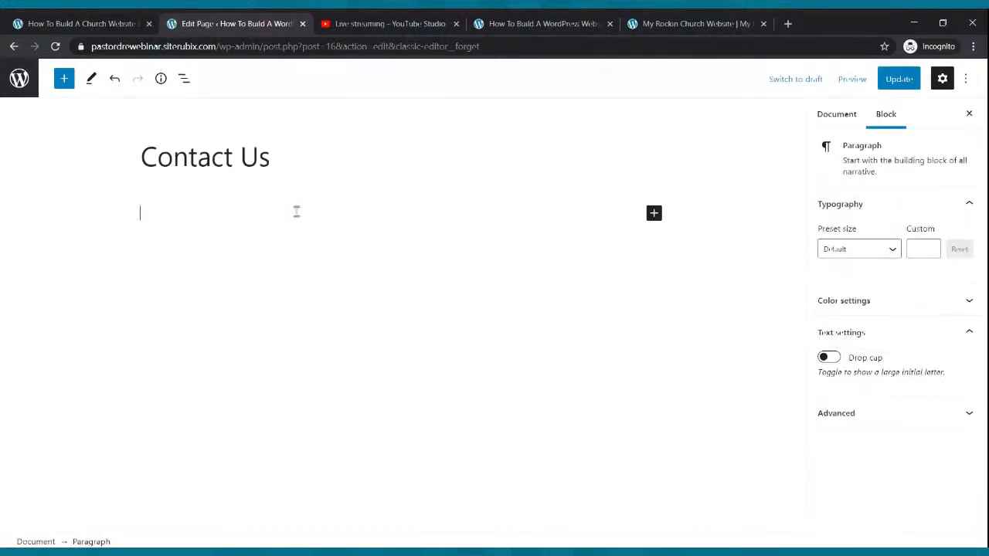
left_click(788, 25)
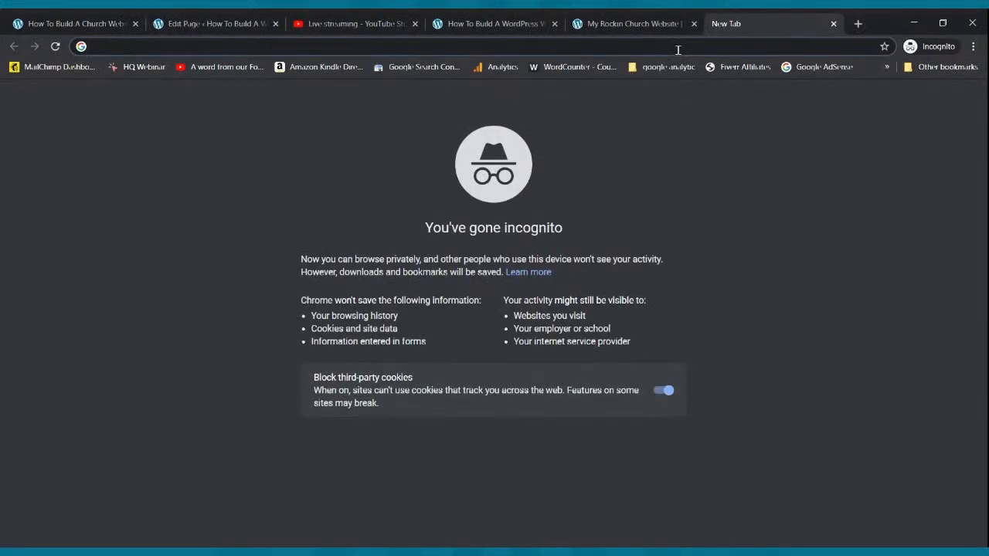
Go to jotform.com and log in to the JotForm account with the saved credentials
type("jotform.com/")
key("Return")
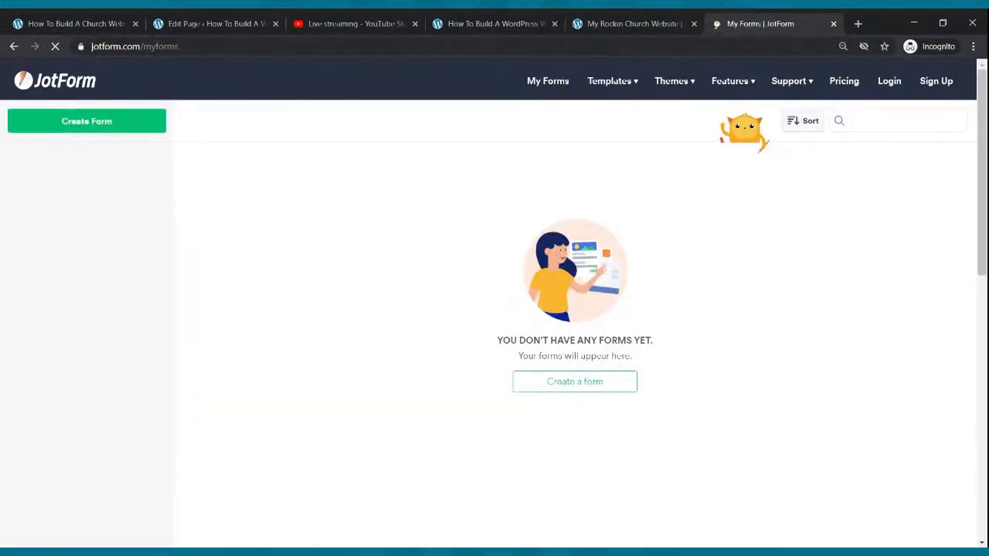
left_click(842, 82)
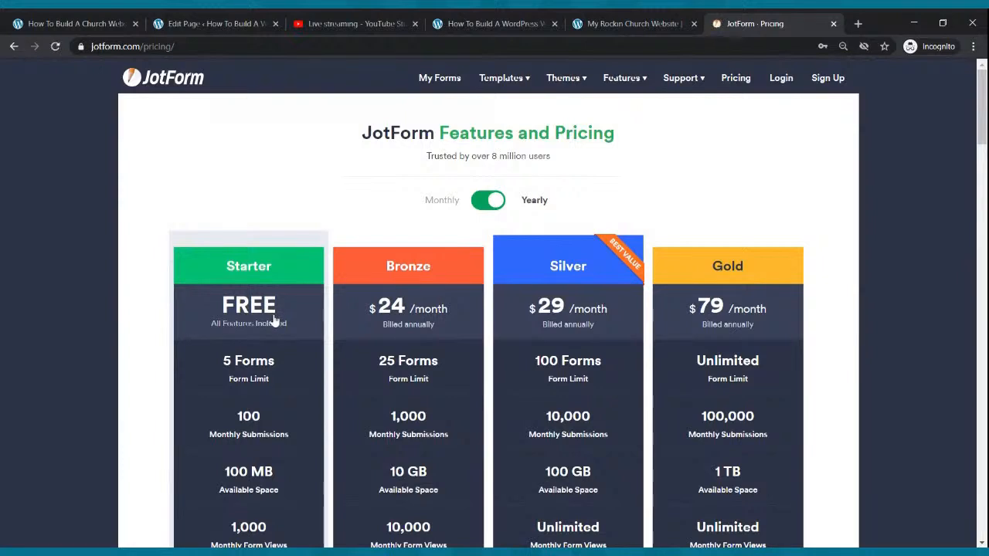
left_click(828, 83)
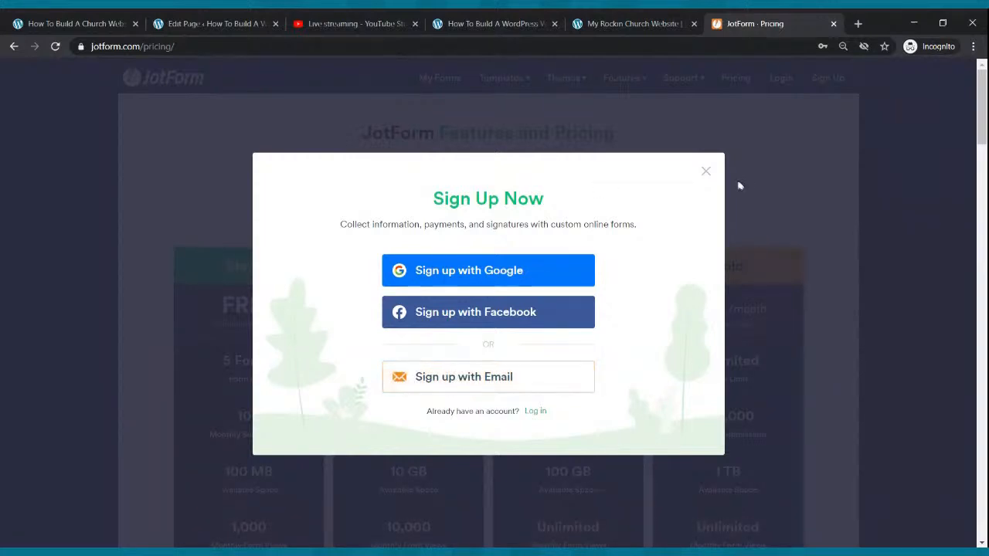
left_click(706, 175)
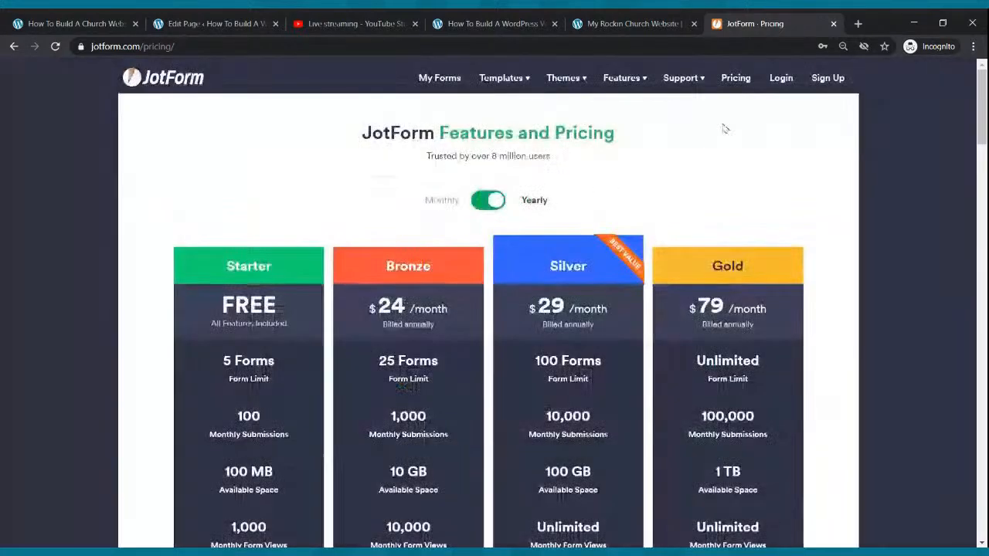
left_click(778, 79)
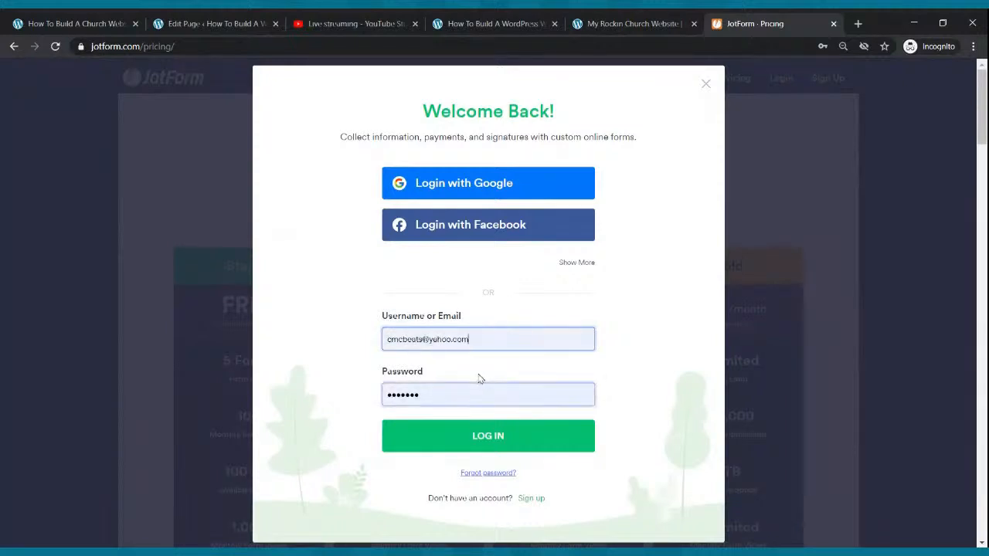
left_click(472, 435)
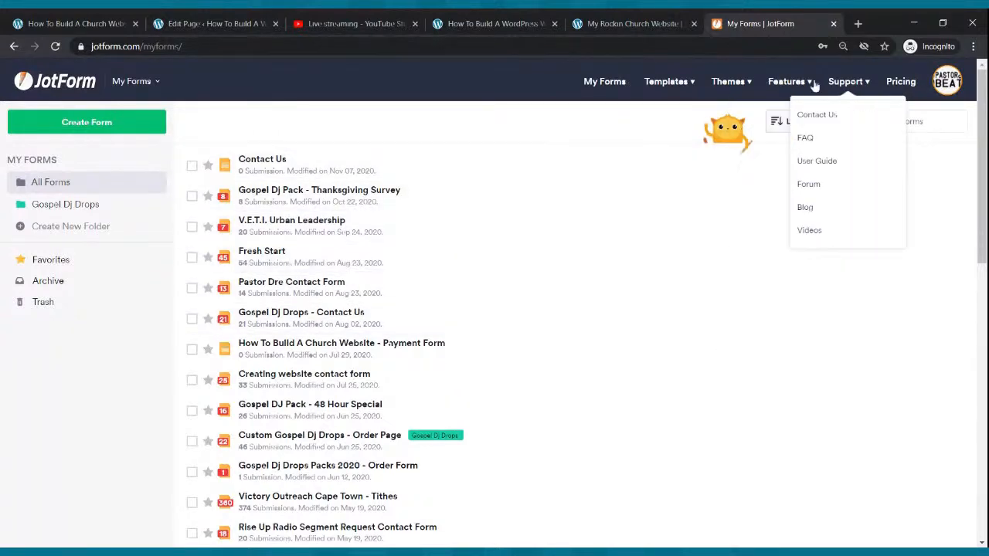
Open The On Fire Church's Contact Us form in JotForm's Form Builder and show its elements list
left_click(605, 81)
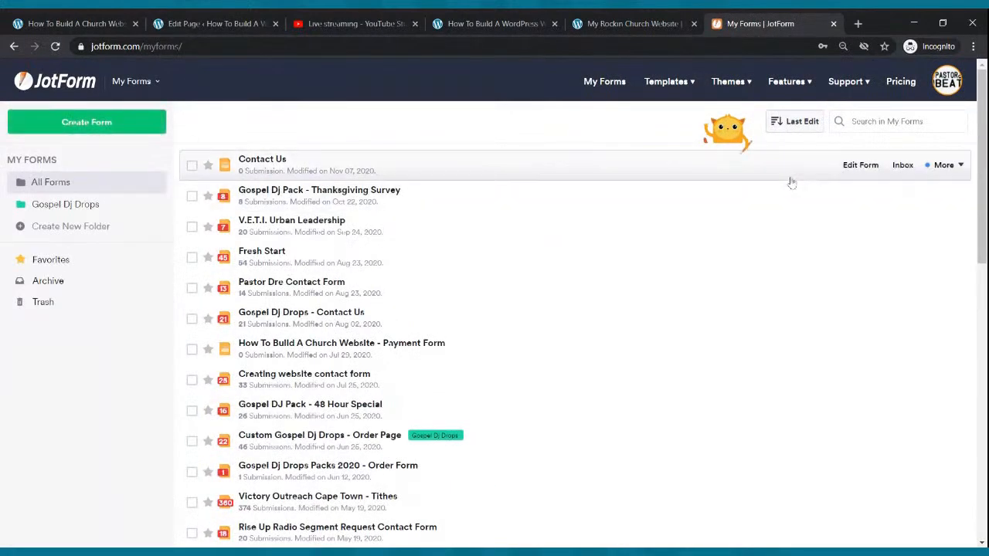
left_click(859, 164)
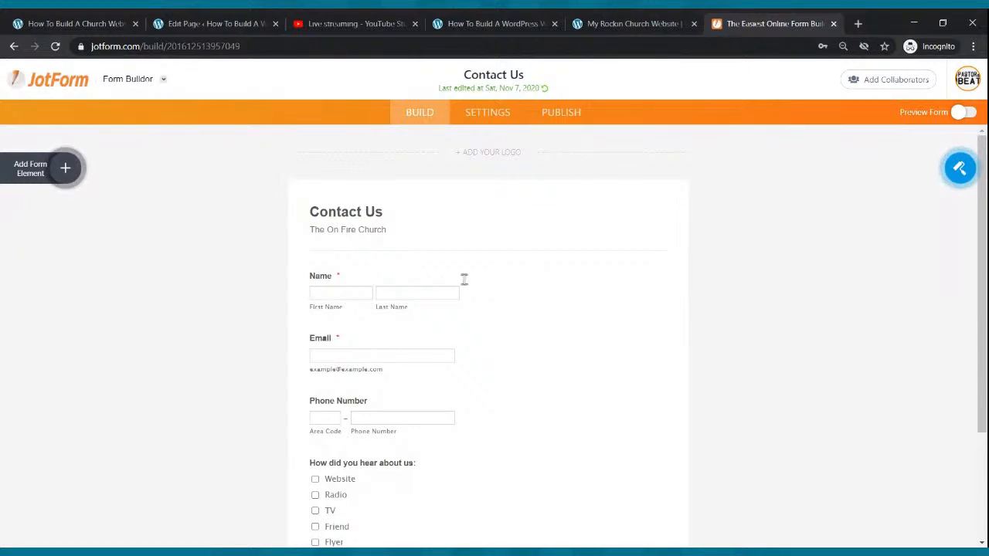
left_click(65, 172)
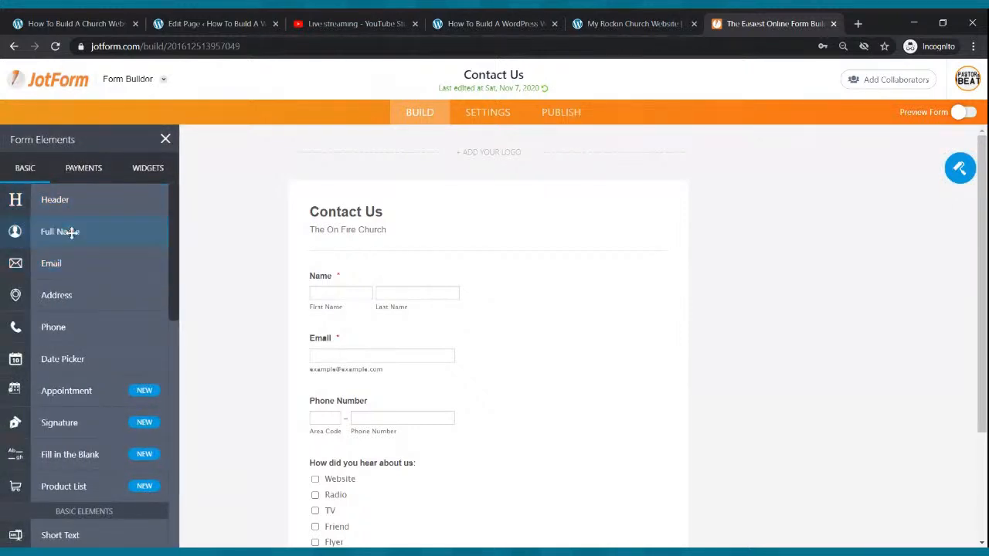
Try adding Full Name and Email fields to the form, then delete both
left_click_drag(70, 231, 412, 270)
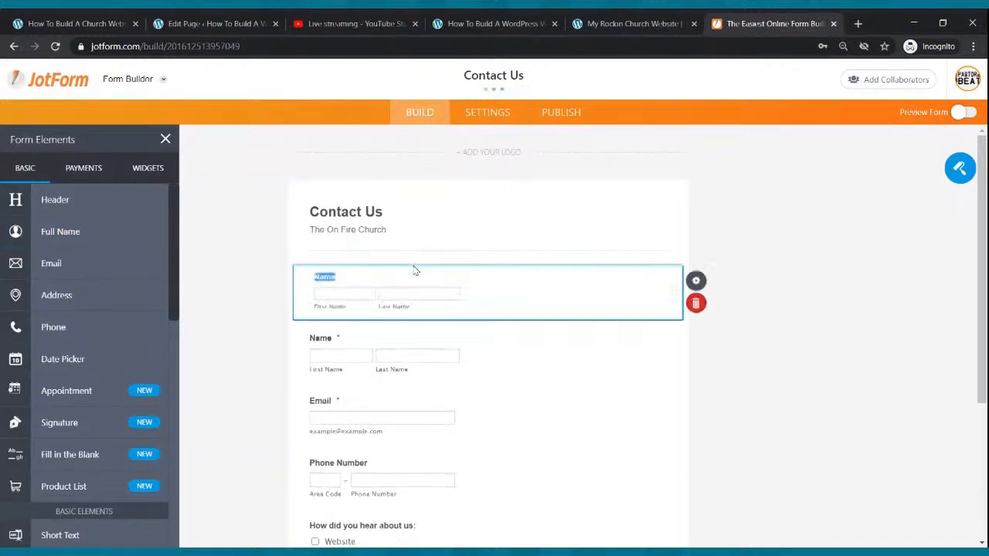
left_click(700, 302)
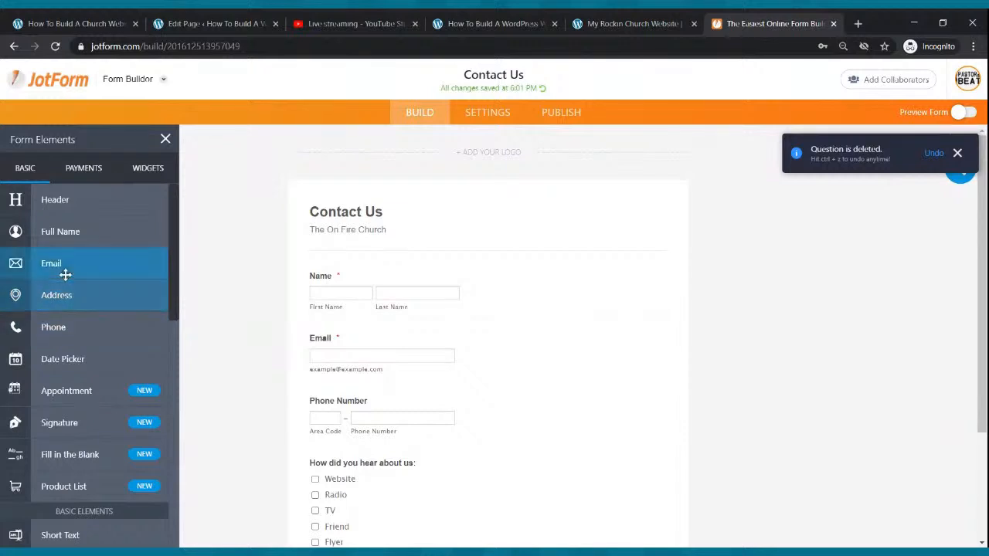
left_click_drag(66, 264, 506, 388)
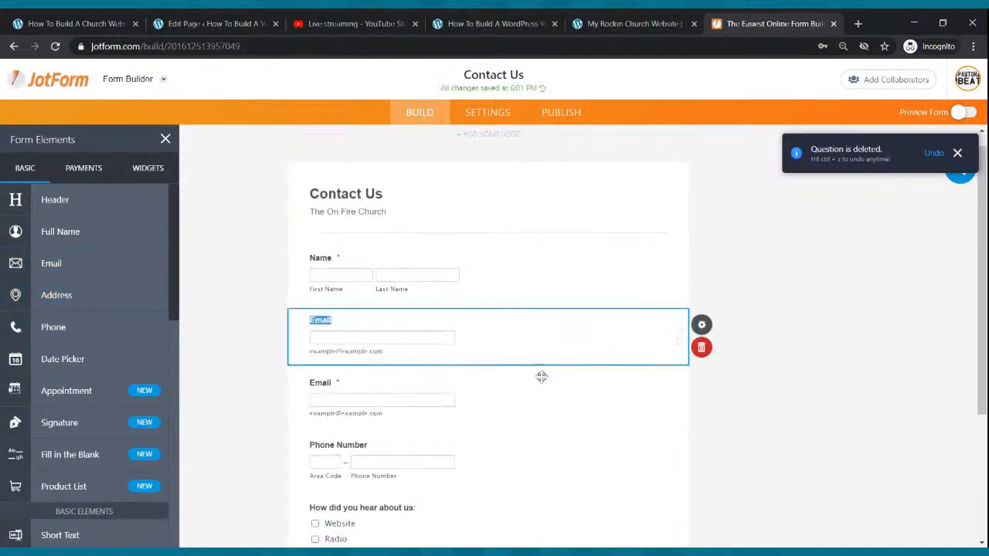
left_click(701, 356)
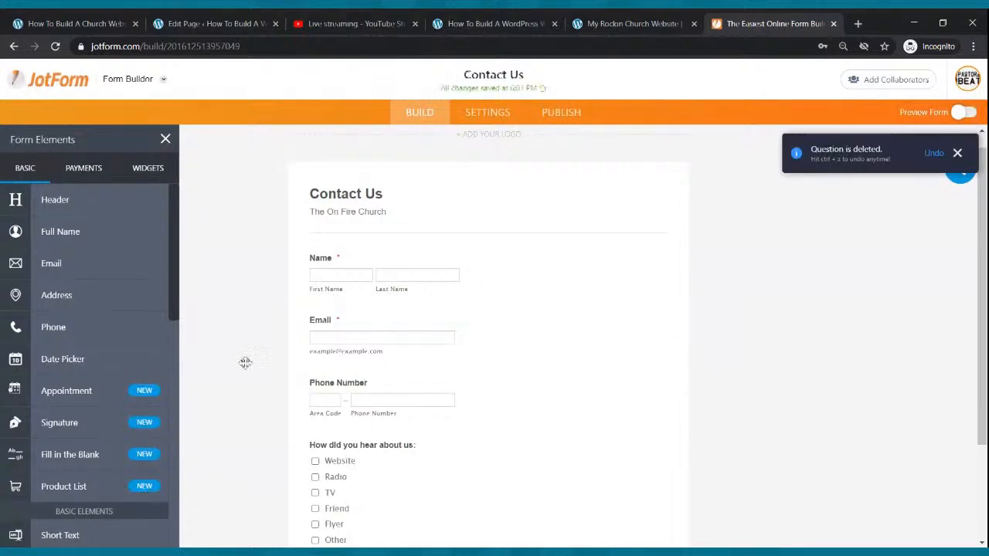
Add a Multiple Choice question below Phone Number
scroll(422, 342, "down", 3)
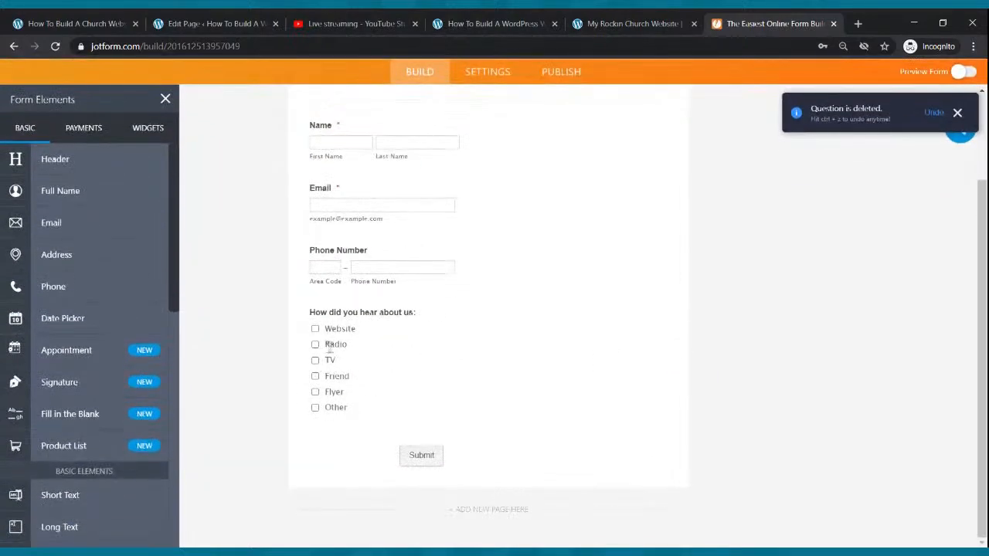
scroll(95, 335, "down", 4)
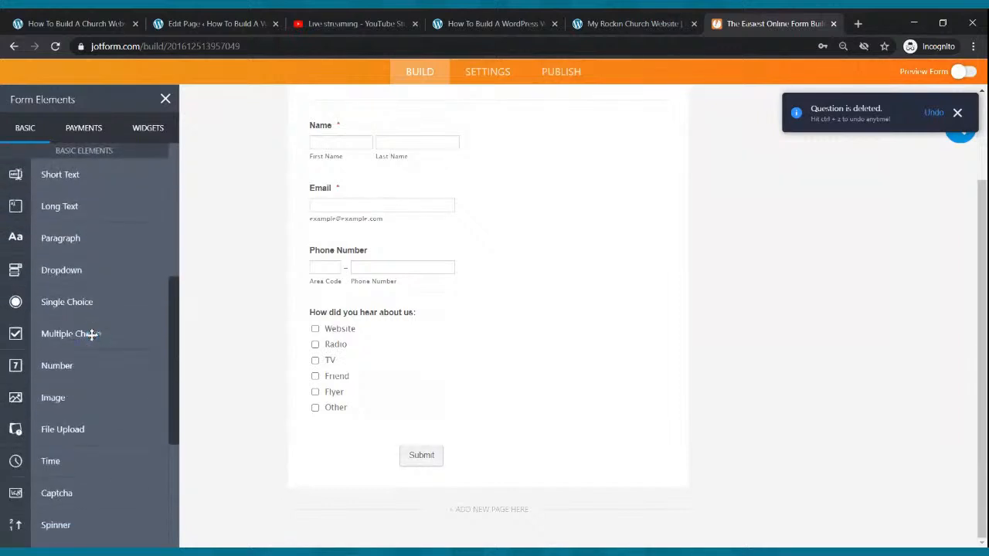
left_click_drag(91, 336, 353, 333)
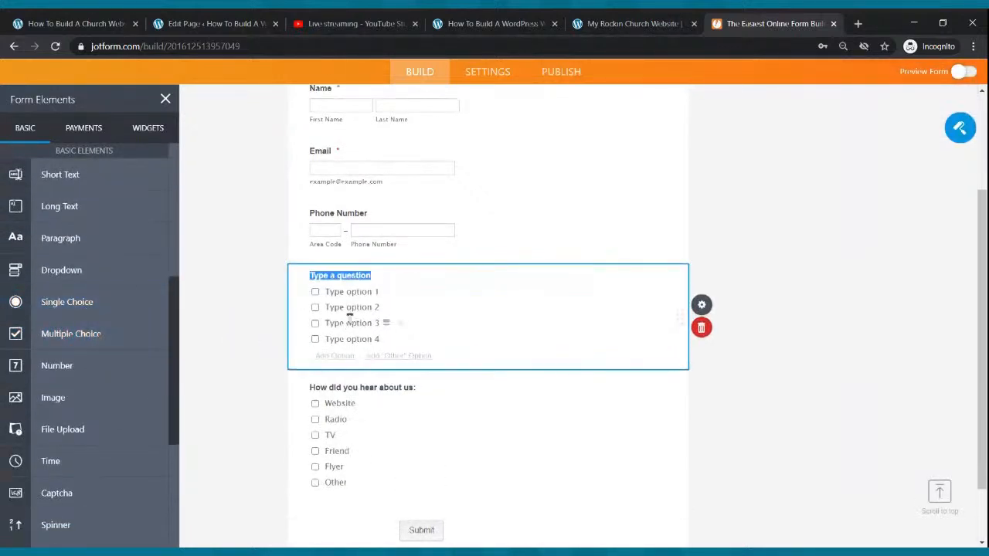
Fill the Multiple Choice question with 'How…' and options Radio, T…, Flyer, Friend, Oth…
type("How Did You Hear About Us:")
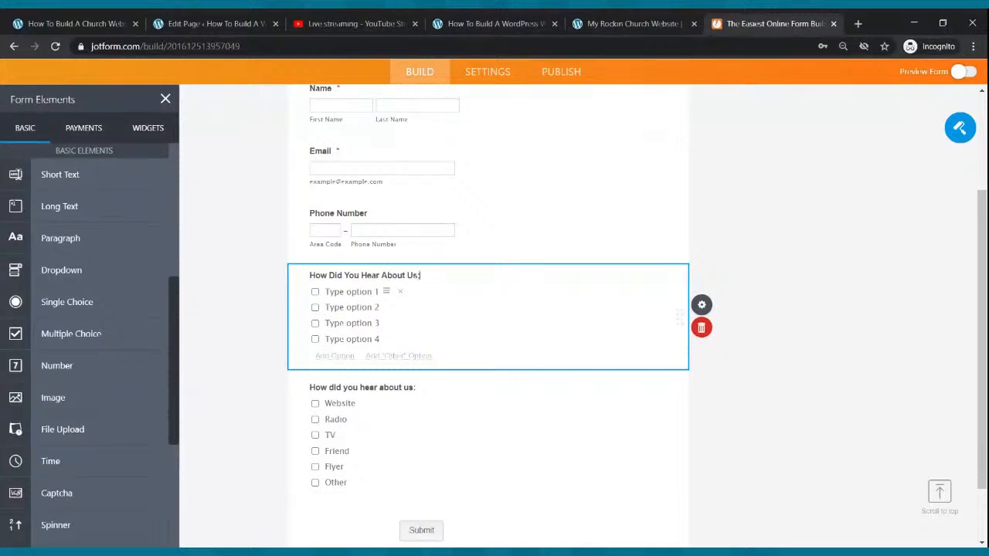
left_click(348, 291)
type("Radio")
left_click(342, 307)
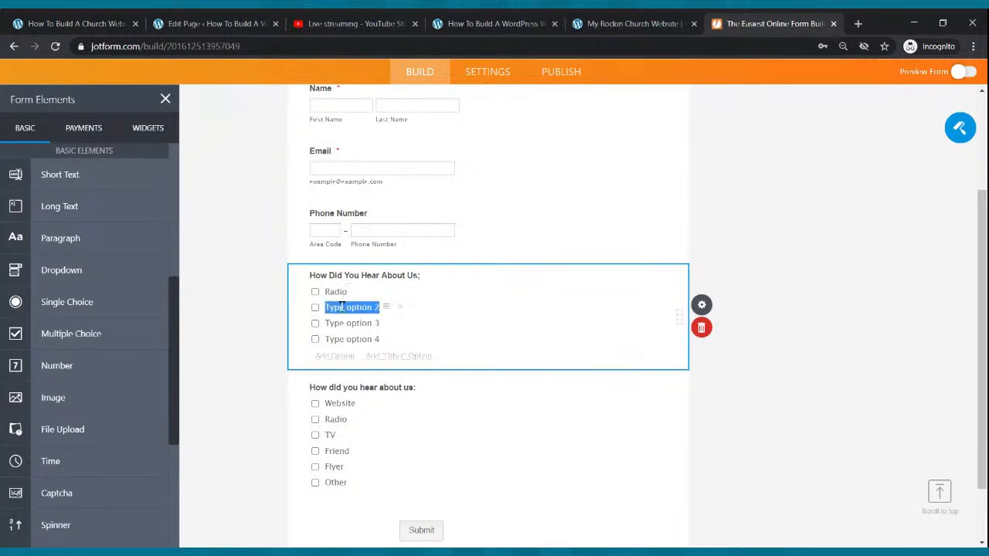
type("TV")
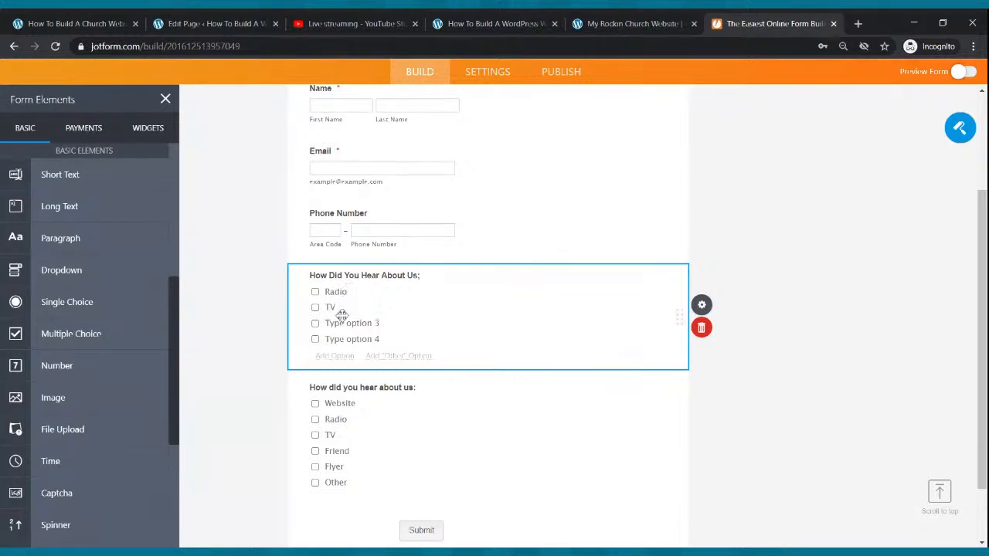
left_click(342, 323)
type("Flyer")
left_click(355, 338)
type("Friend")
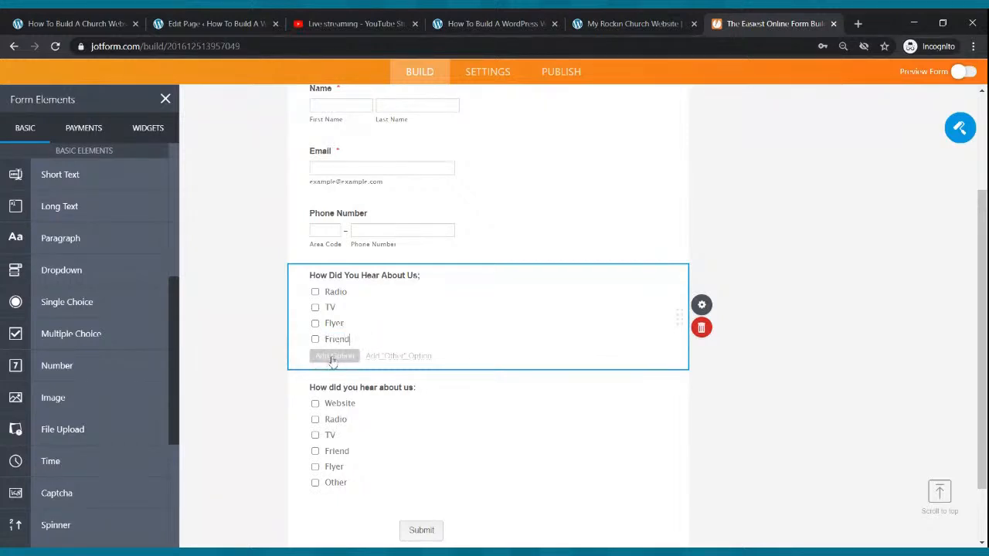
left_click(332, 357)
type("Other")
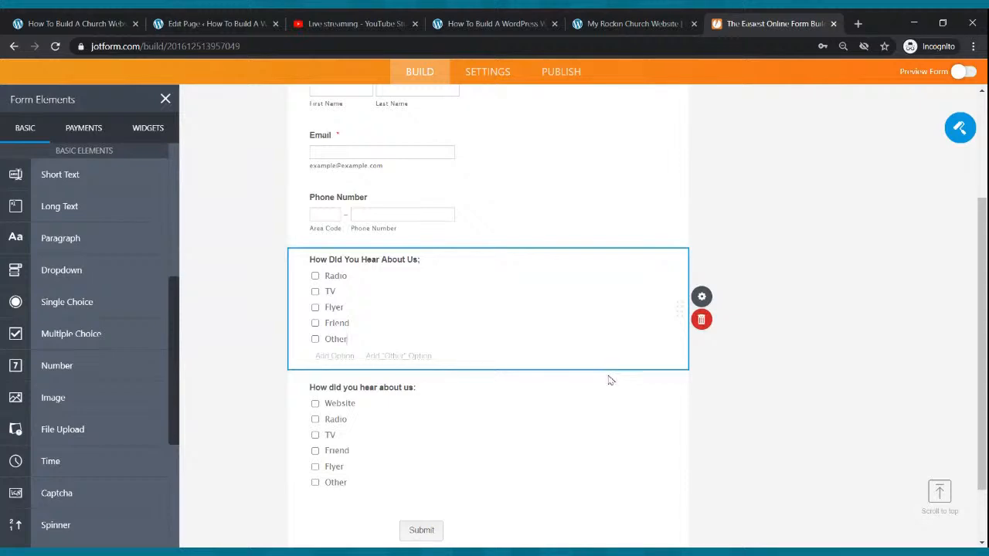
Delete the new duplicate How Did You Hear About Us question, keeping the original fields
scroll(609, 375, "up", 5)
scroll(500, 362, "down", 3)
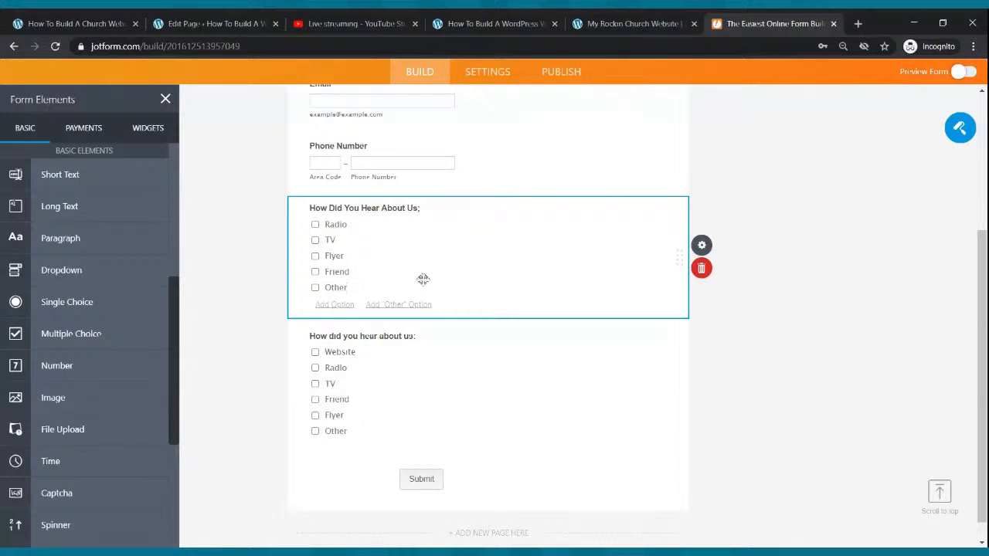
left_click(703, 269)
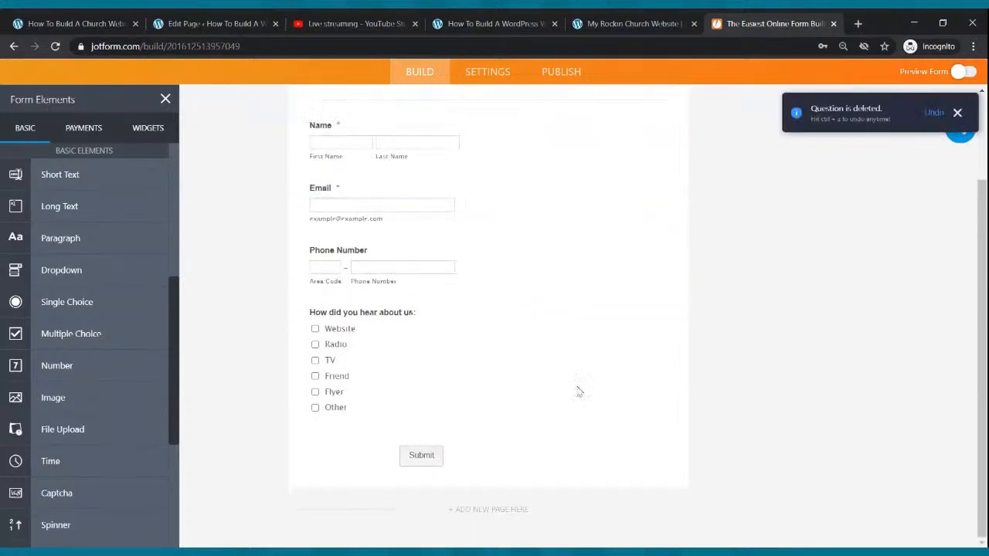
scroll(540, 390, "up", 3)
scroll(531, 386, "down", 2)
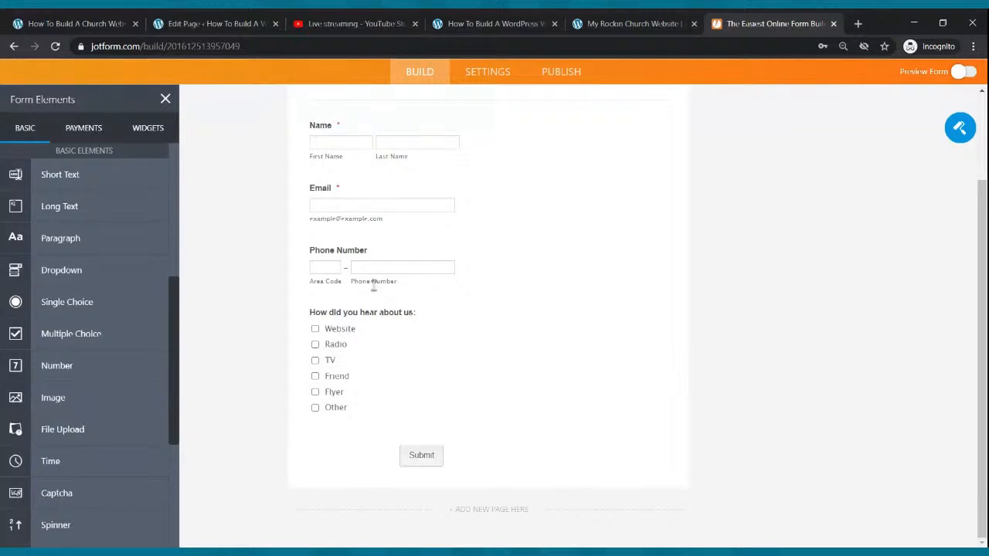
scroll(373, 286, "up", 3)
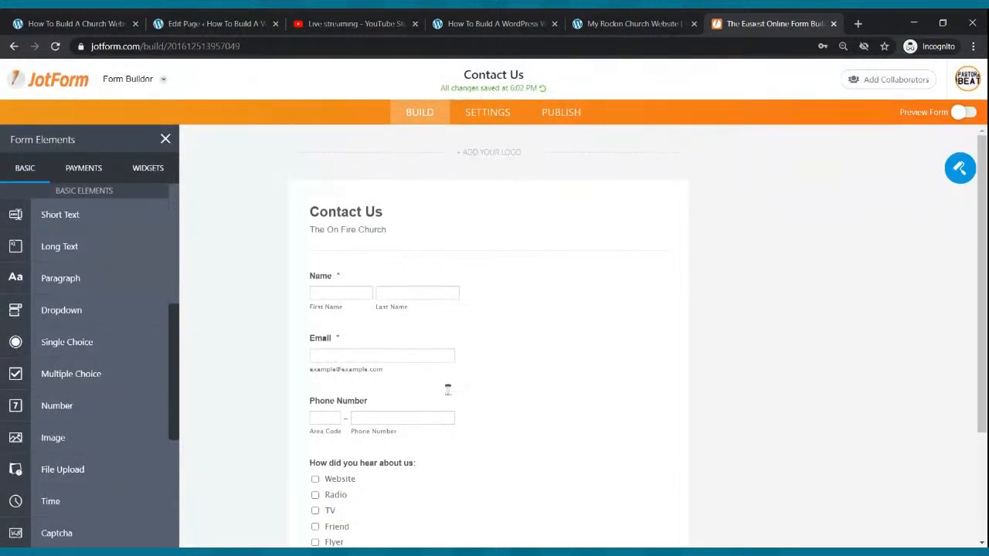
Copy the Contact Us form's embed code from JotForm's Publish > Embed panel and return to WordPress
left_click(562, 116)
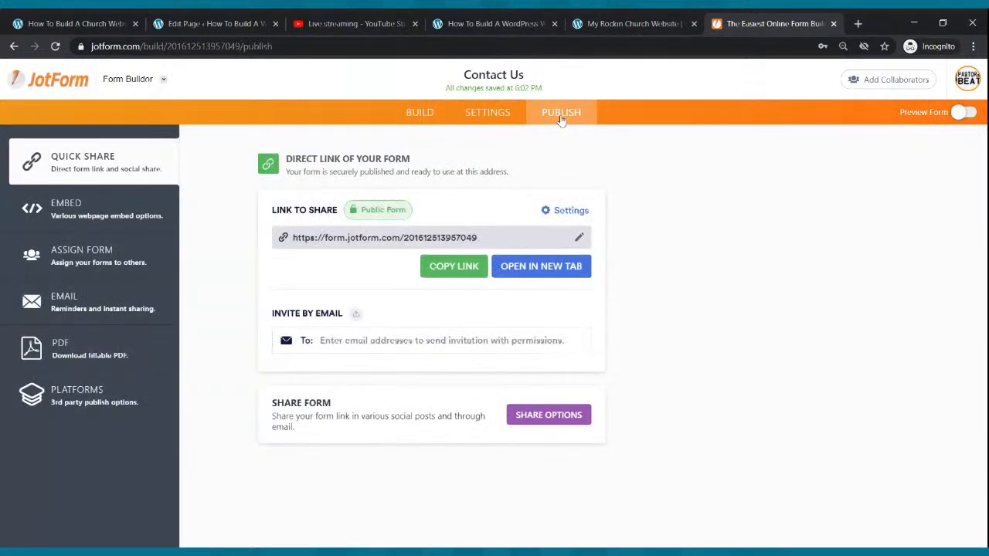
left_click(86, 210)
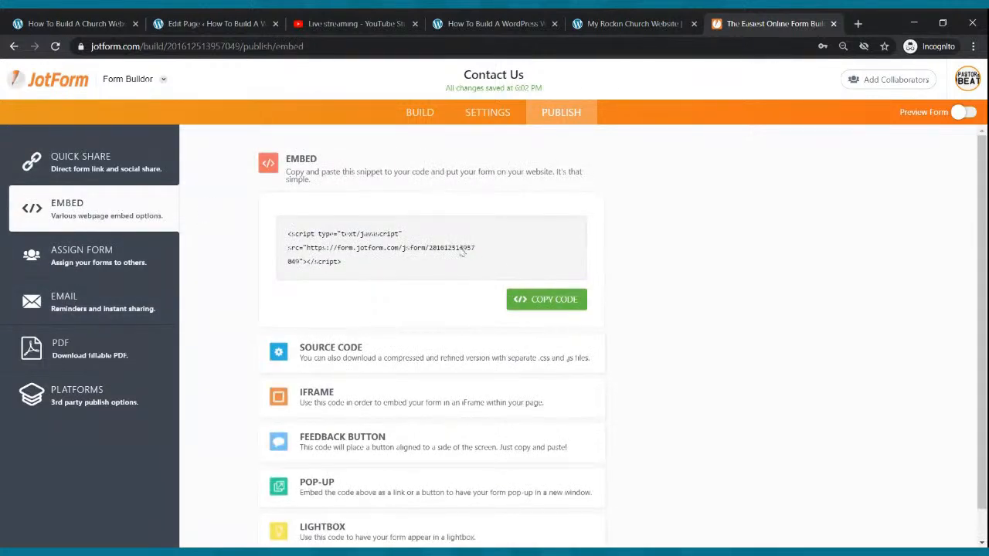
left_click(547, 304)
left_click(205, 20)
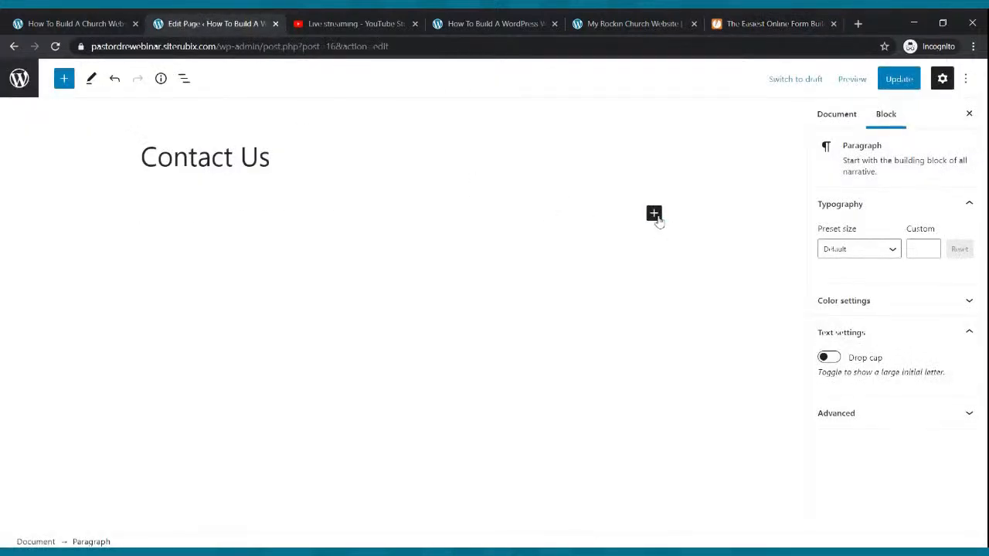
Add a Custom HTML block to the Contact Us page
left_click(653, 213)
type("html")
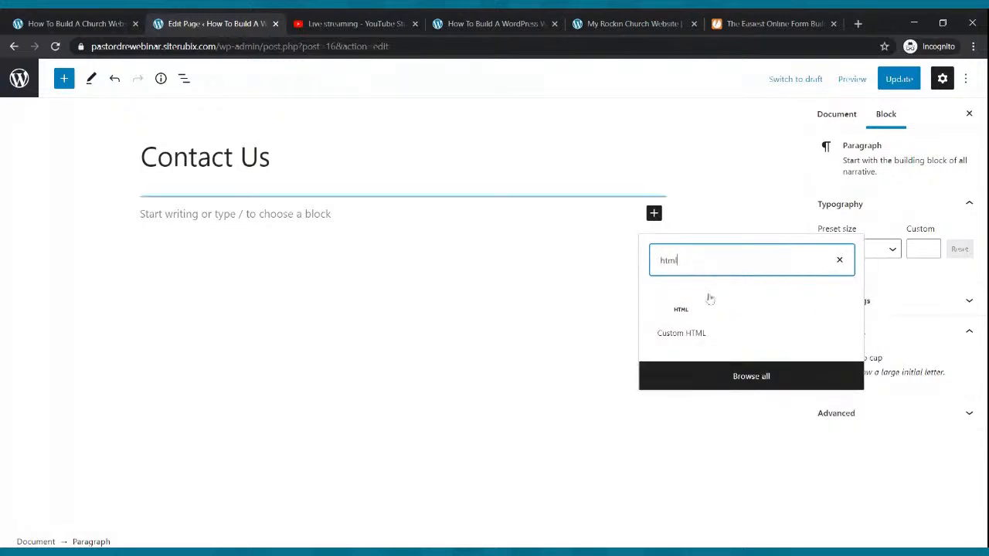
left_click(695, 320)
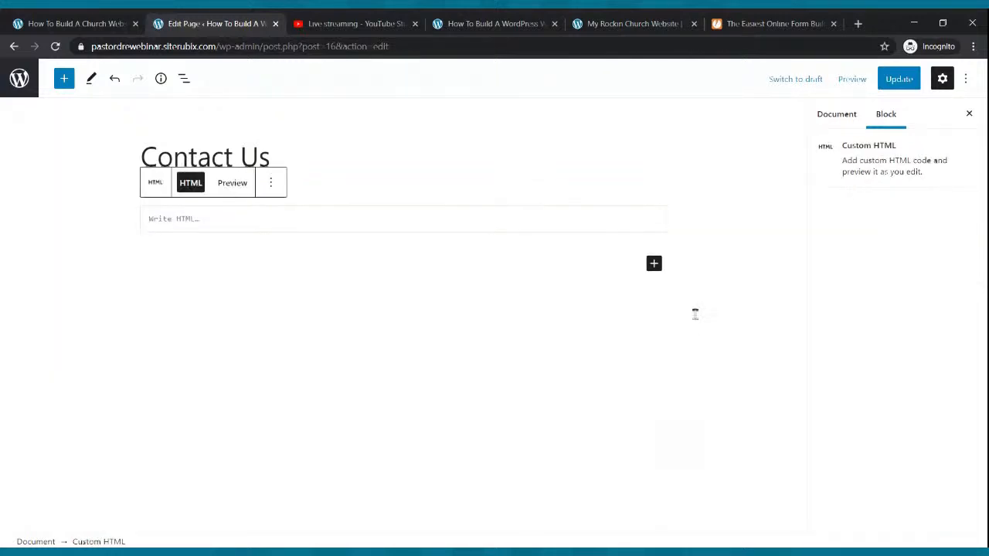
Paste the JotForm embed code into the HTML block and update the Contact Us page
left_click(765, 19)
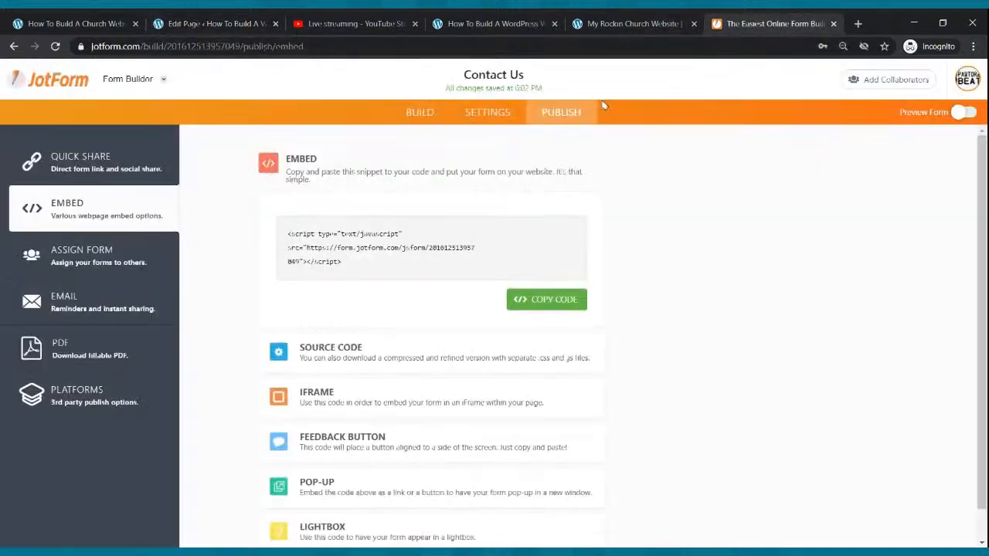
left_click(542, 305)
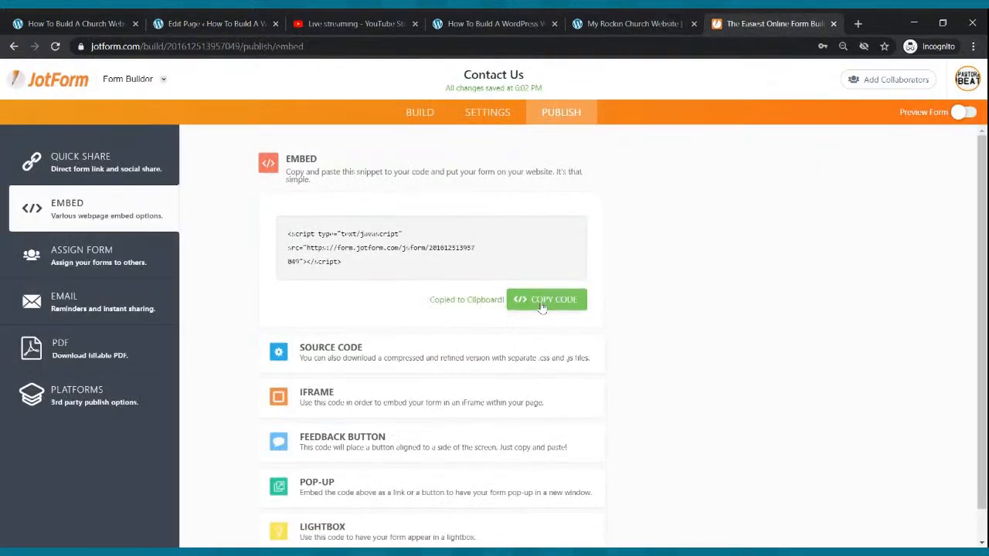
left_click(193, 23)
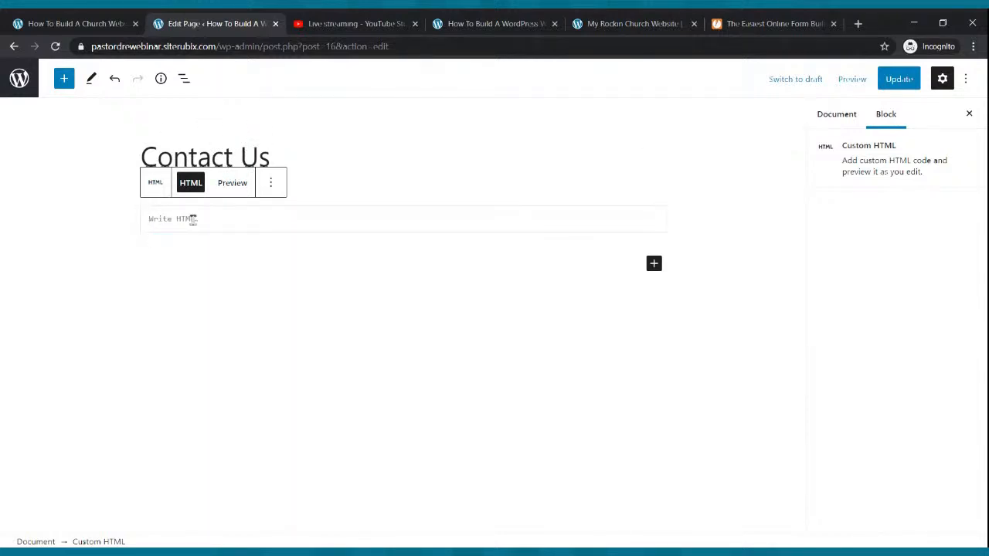
key("ctrl+v")
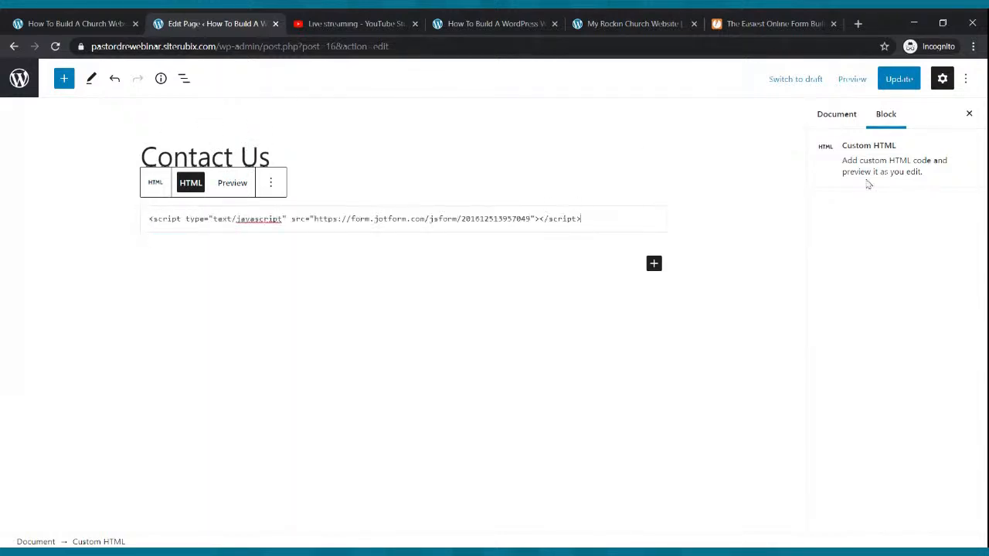
left_click(898, 80)
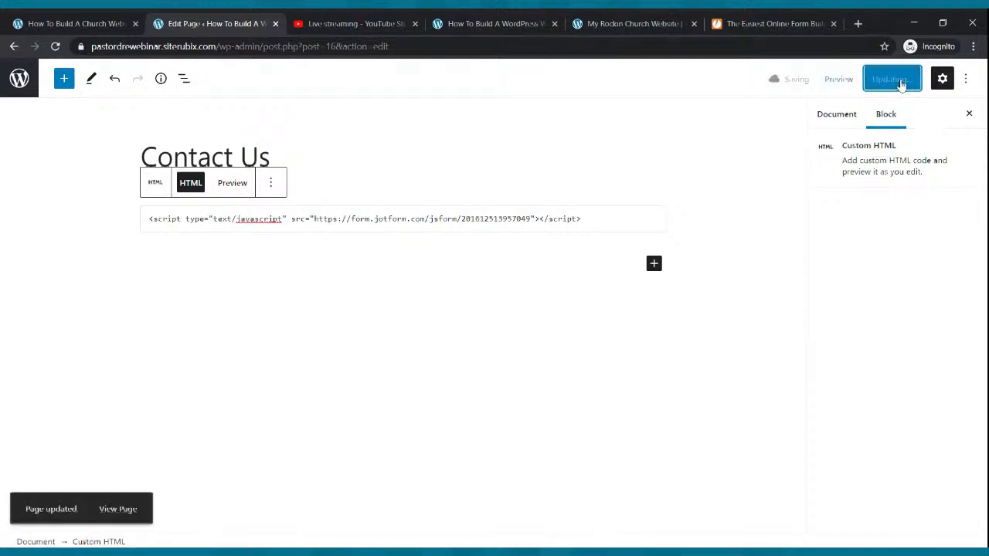
left_click(449, 20)
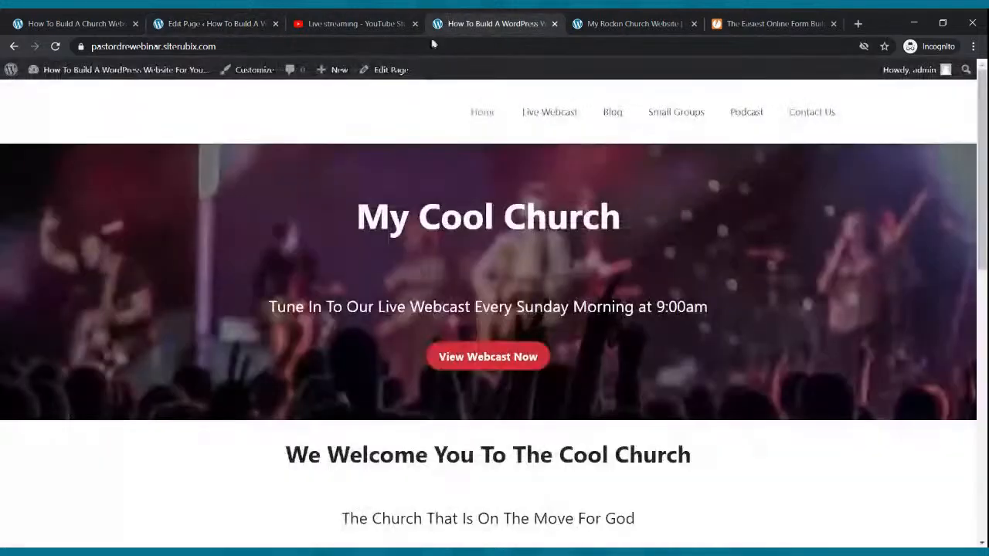
Check the embedded JotForm form on the live Contact Us page
left_click(796, 116)
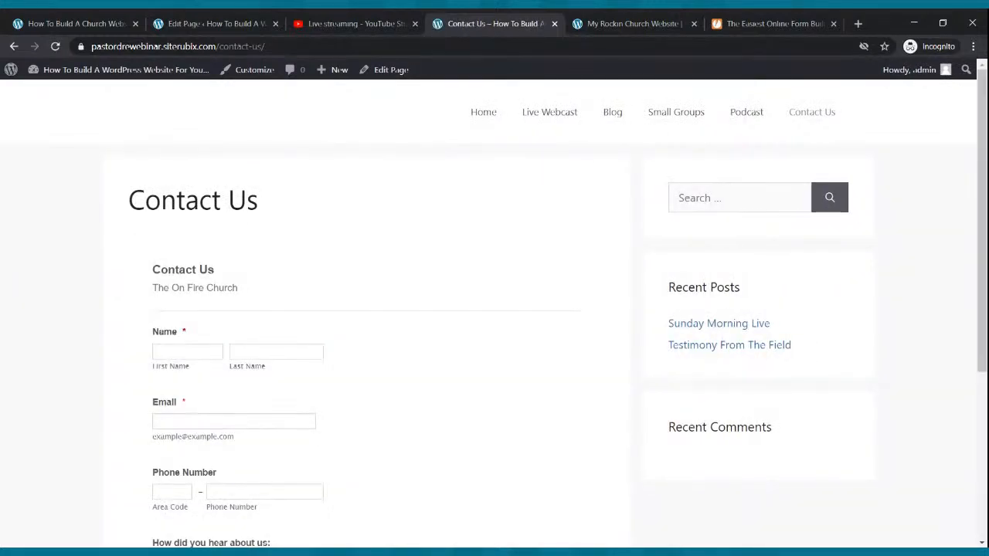
scroll(336, 290, "down", 4)
scroll(336, 291, "up", 4)
scroll(336, 289, "down", 3)
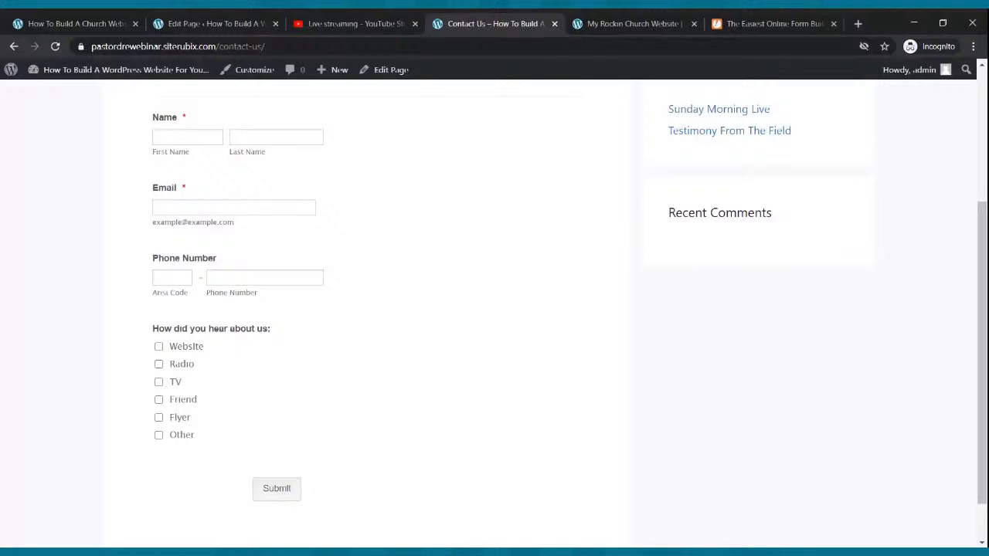
scroll(333, 287, "up", 3)
View the live Live Webcast page's buttons, then return to the WordPress admin
left_click(560, 124)
scroll(274, 216, "down", 2)
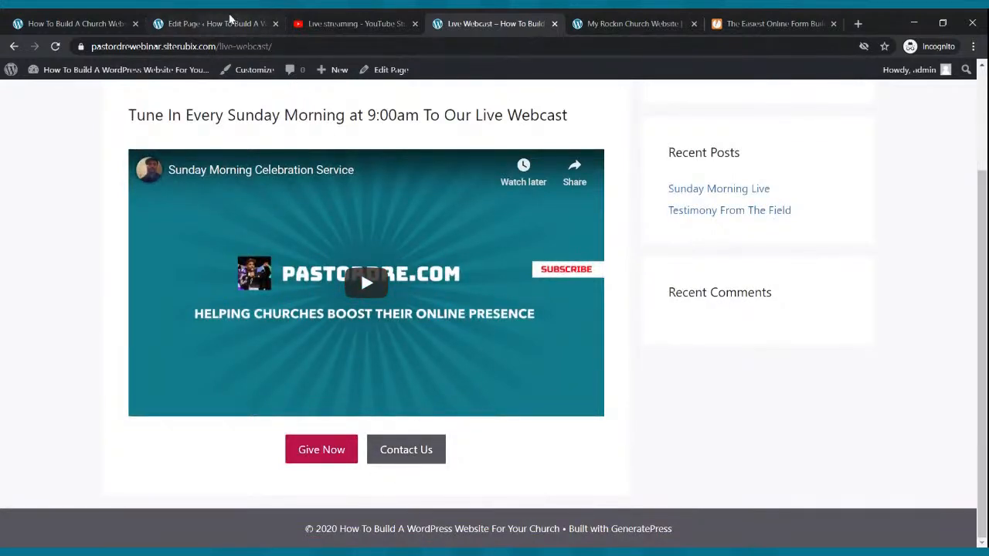
left_click(230, 20)
Open the Live Webcast page editor and start a link on its Contact Us button
left_click(21, 84)
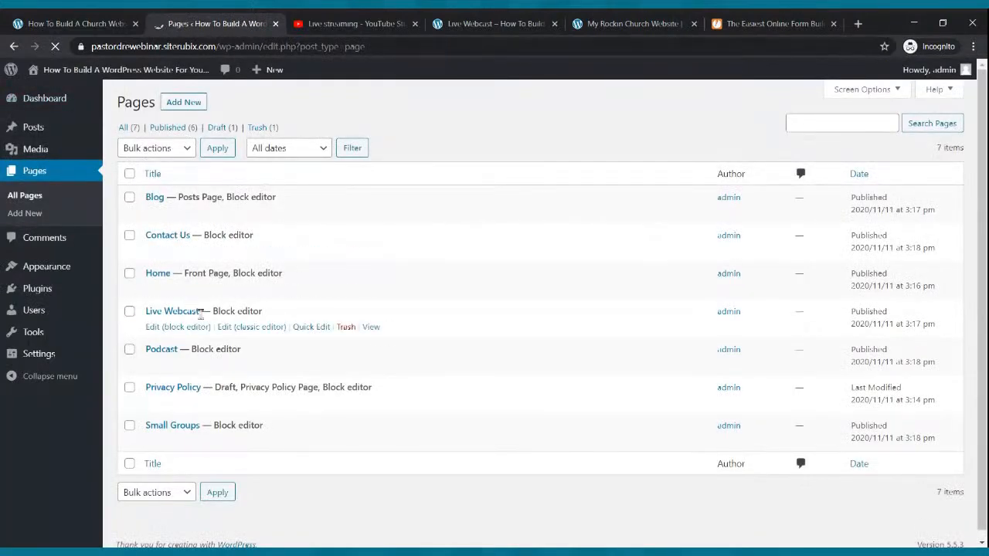
left_click(155, 331)
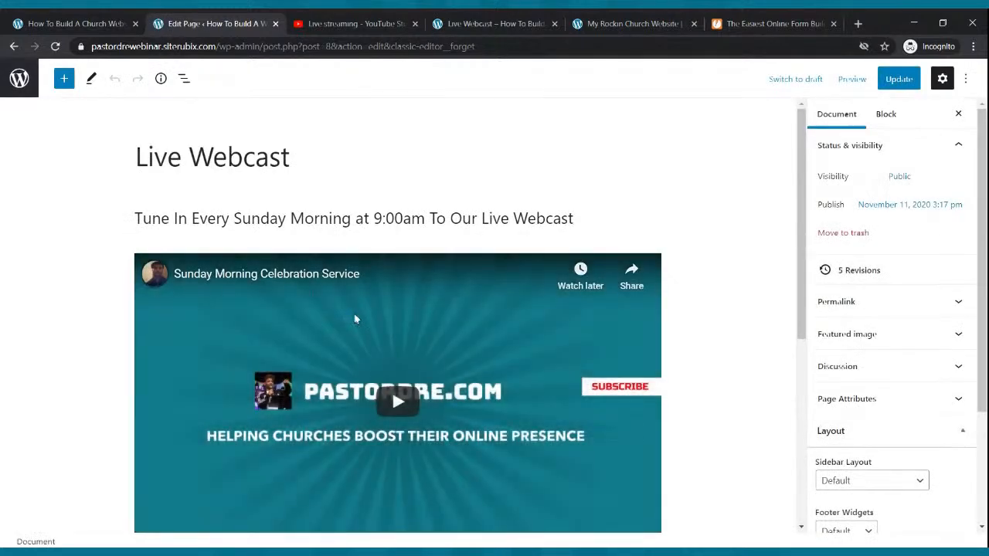
scroll(356, 320, "down", 4)
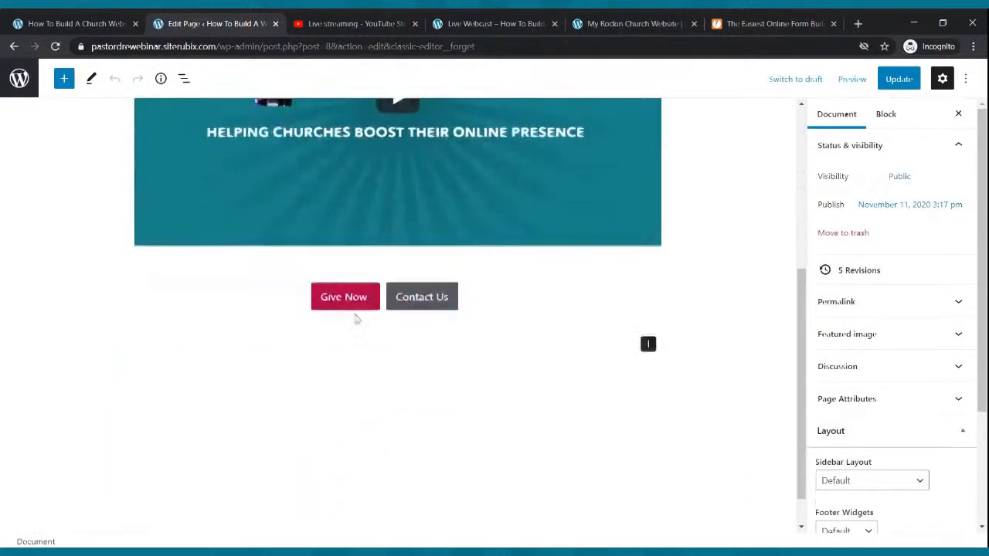
left_click(401, 292)
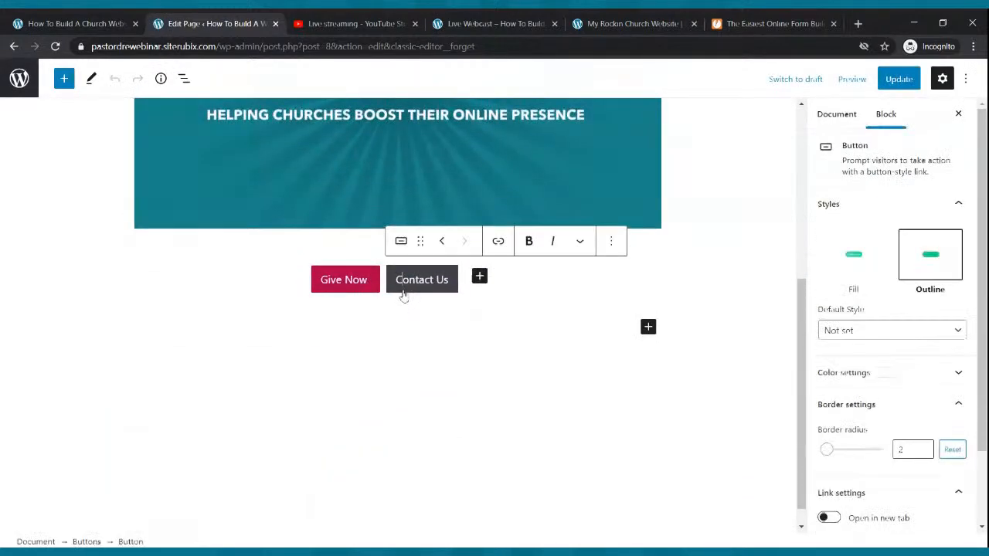
left_click(499, 242)
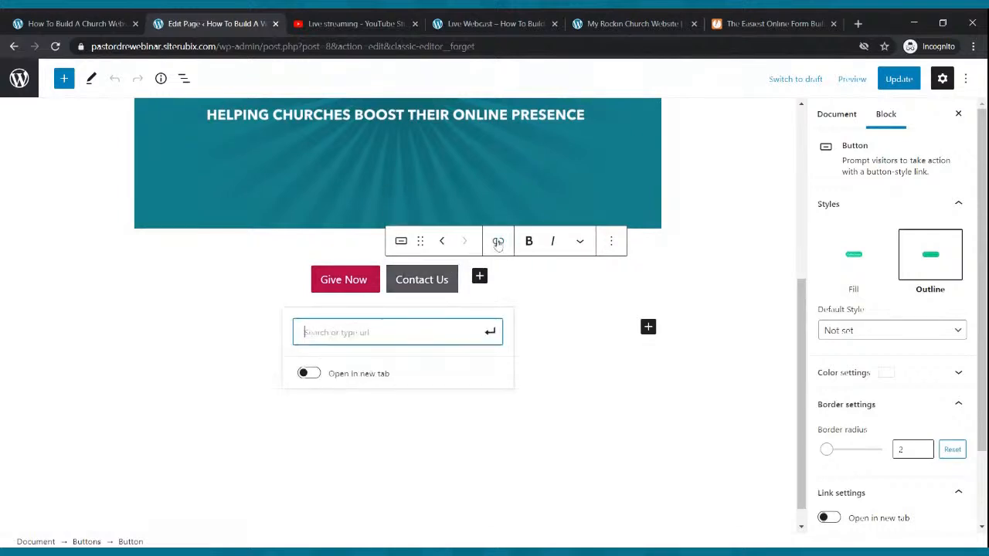
Link the Contact Us button to the /contact-us/ page URL and update the Live Webcast page
left_click(502, 17)
scroll(549, 140, "up", 2)
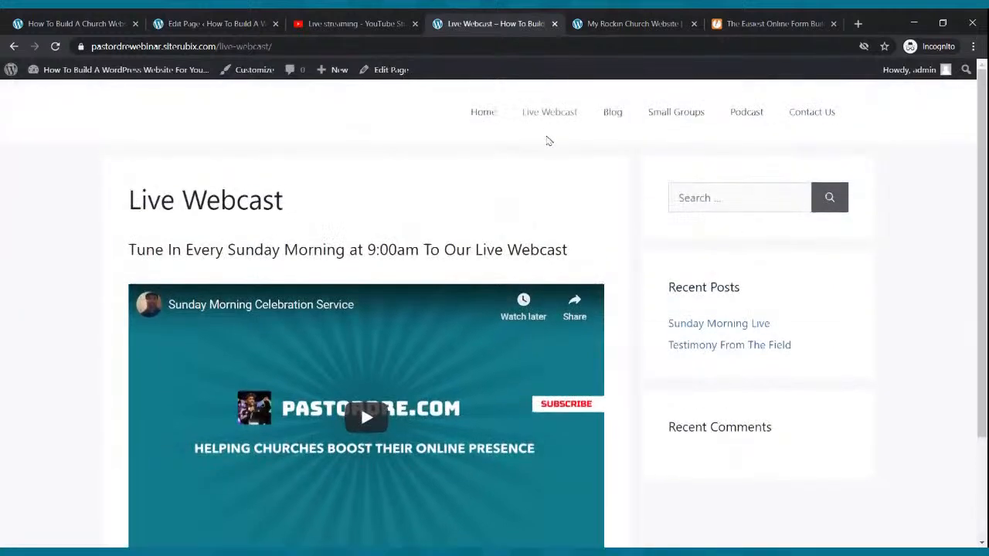
left_click(801, 113)
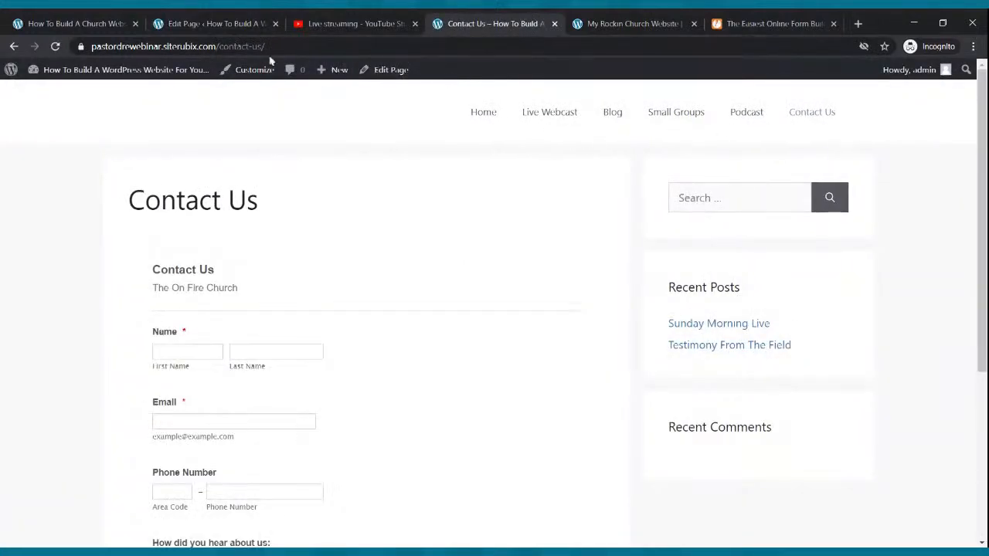
left_click(159, 48)
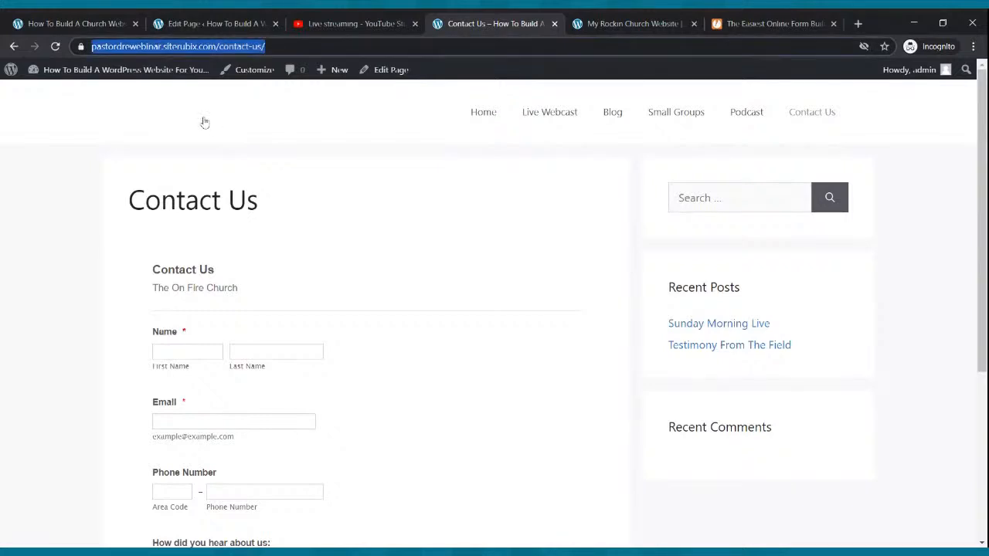
left_click(209, 25)
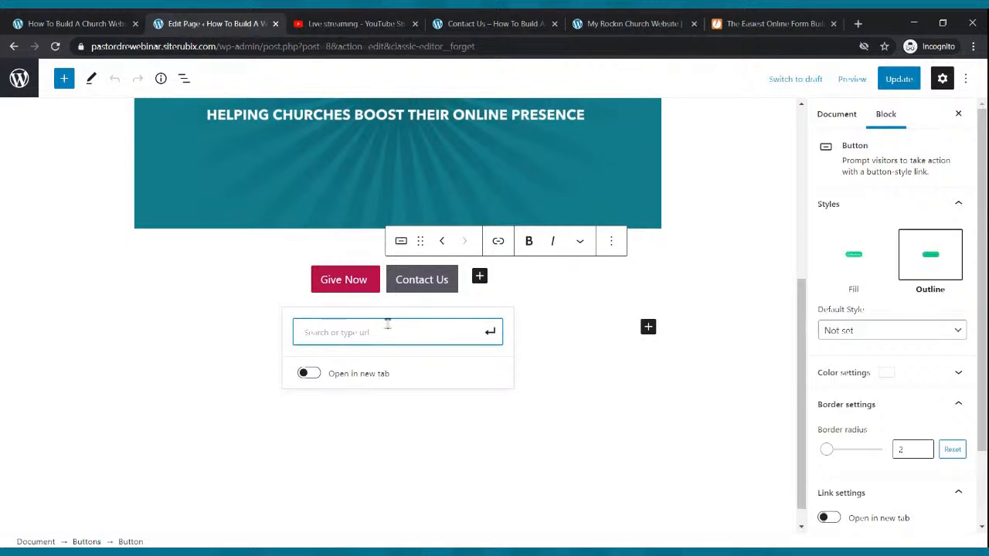
key("ctrl+v")
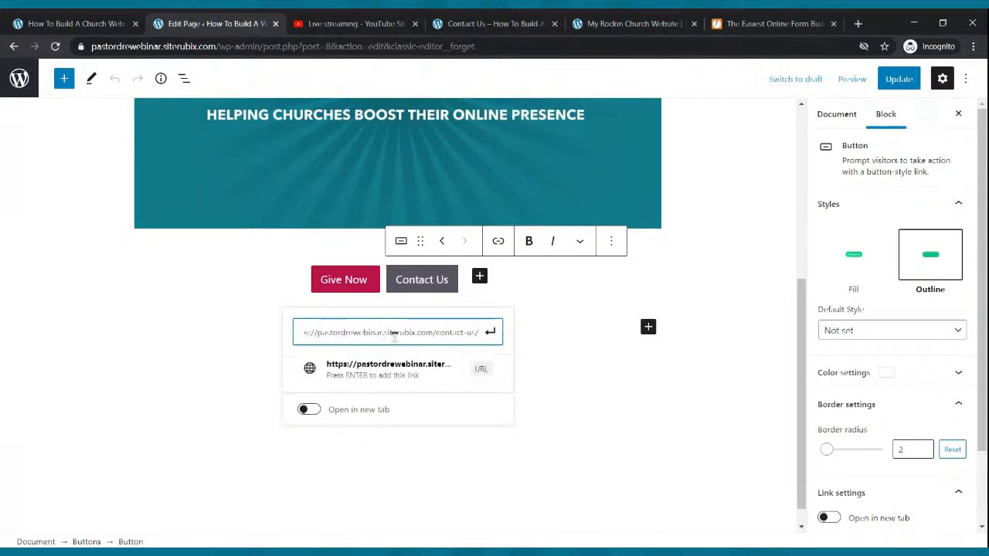
left_click(489, 333)
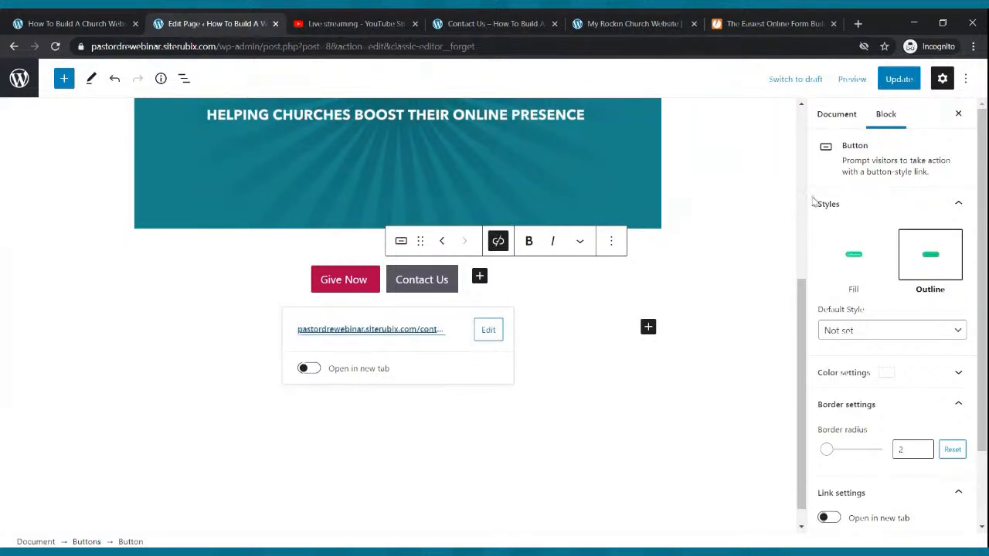
left_click(896, 81)
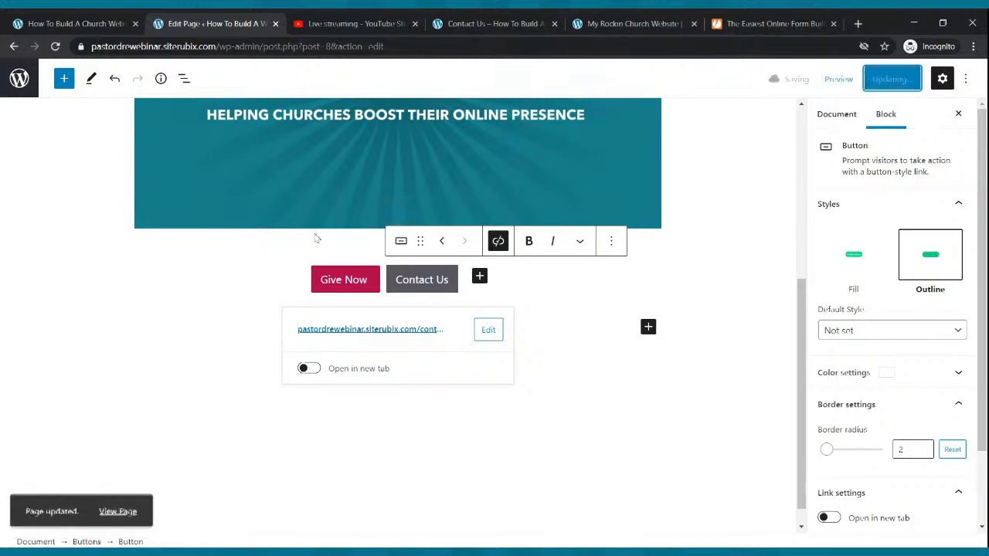
left_click(515, 19)
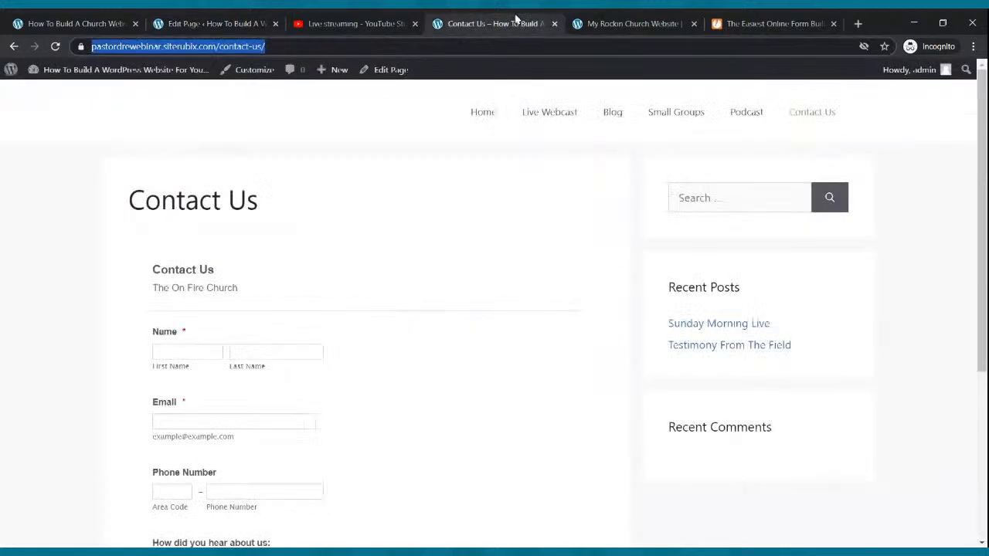
On the live Live Webcast page, test that the Contact Us button opens the Contact Us form
left_click(547, 116)
scroll(448, 218, "down", 2)
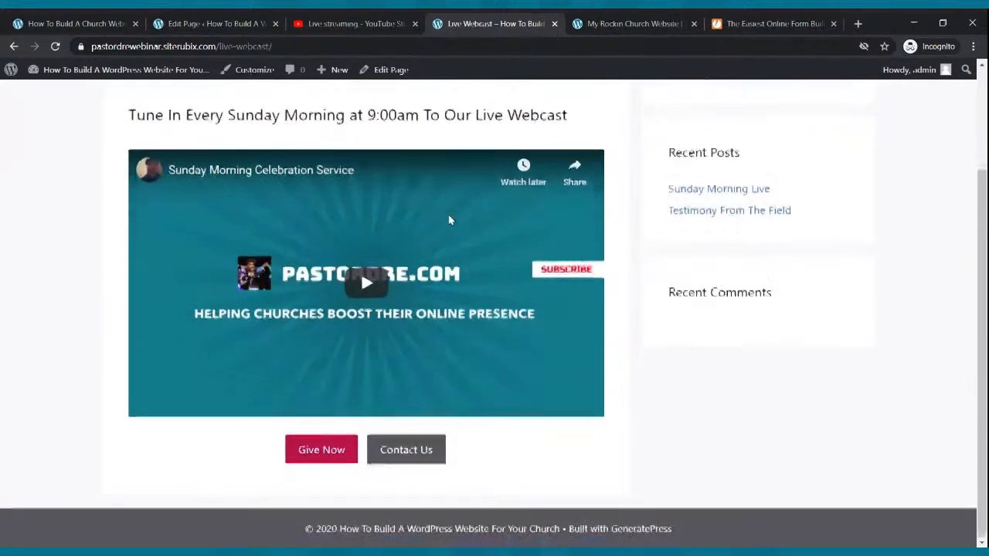
left_click(415, 450)
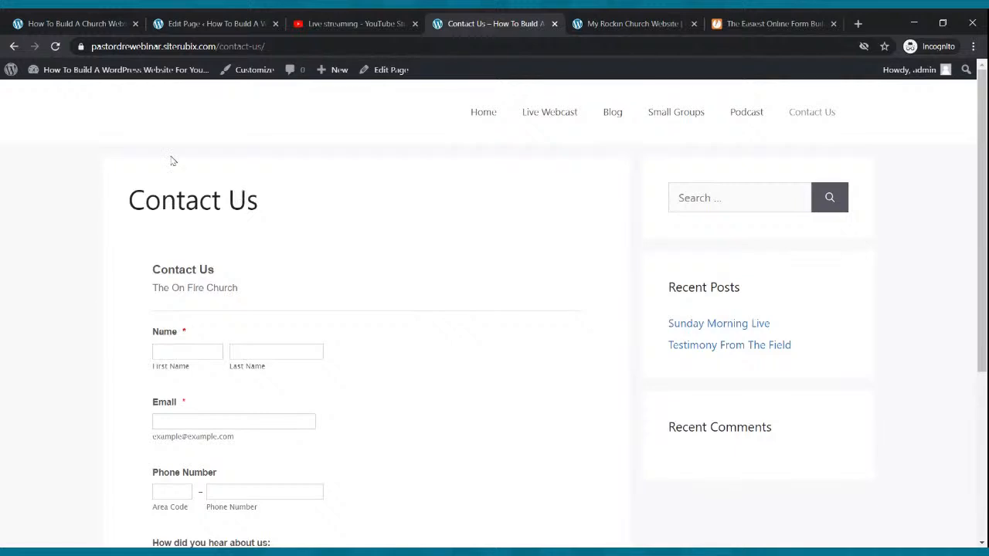
left_click(14, 46)
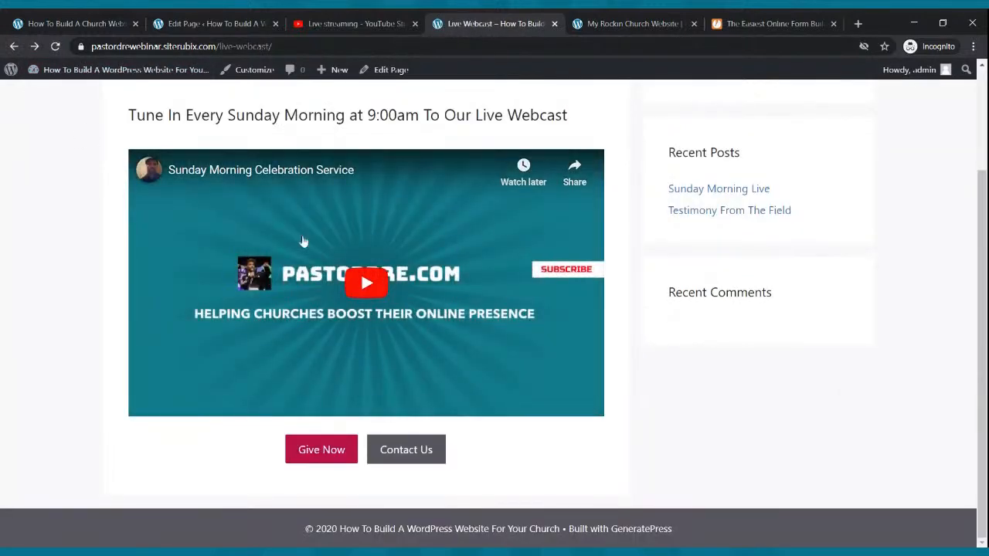
left_click(234, 22)
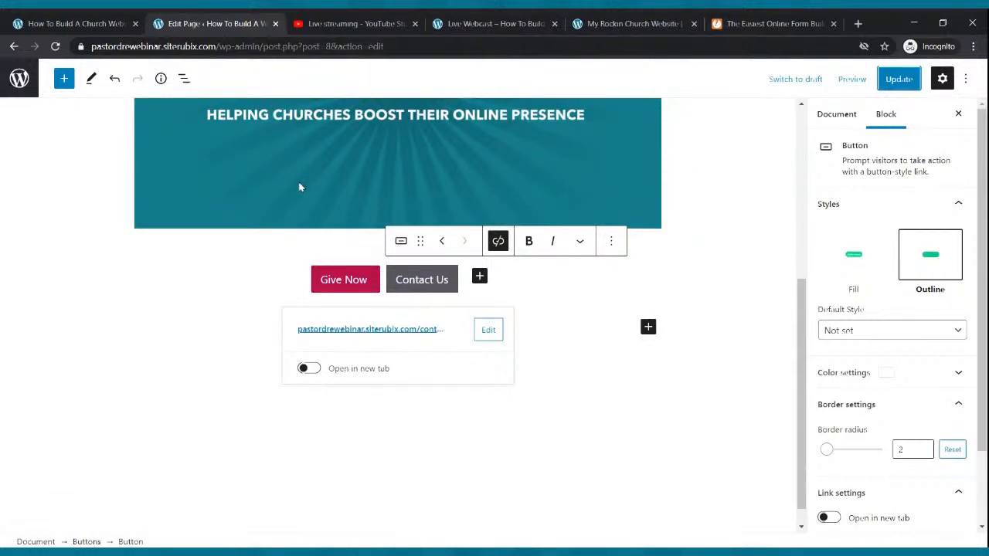
Make the Contact Us button's link open in a new tab, update the page, and reload the live Live Webcast page
left_click(392, 292)
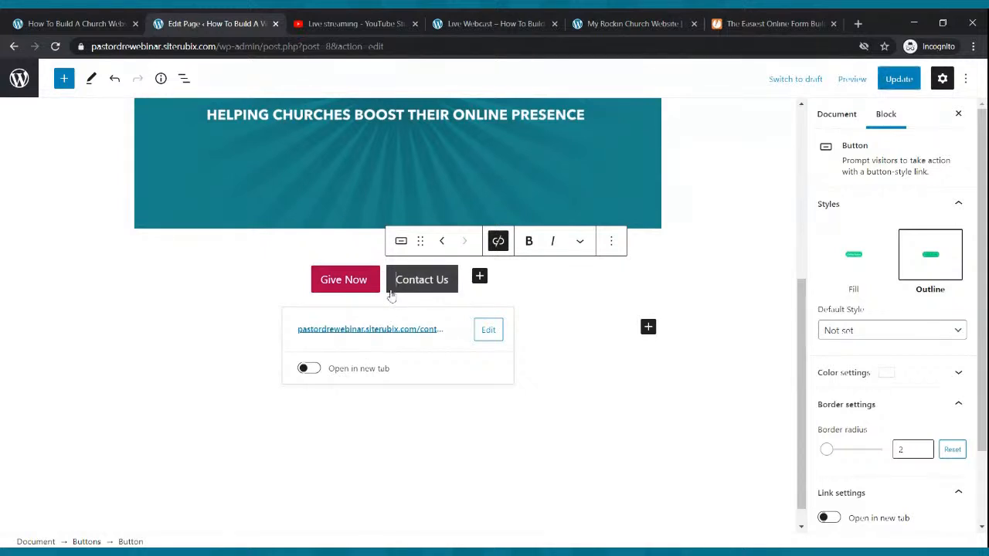
left_click(315, 372)
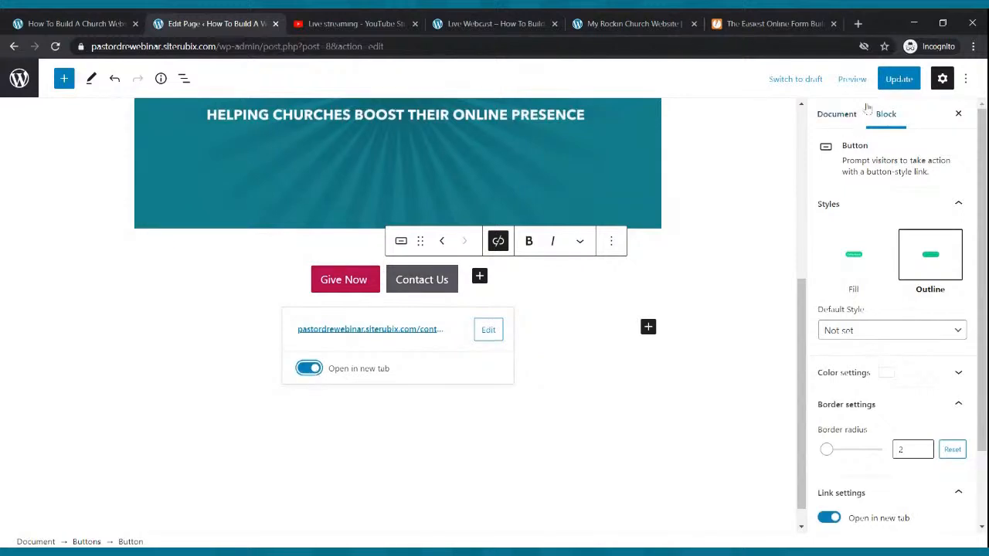
left_click(898, 78)
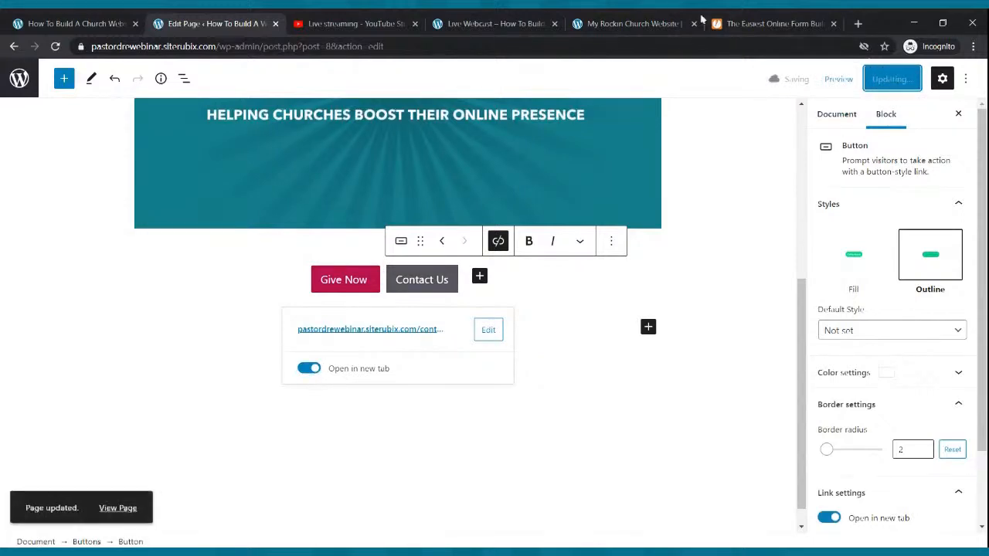
left_click(532, 22)
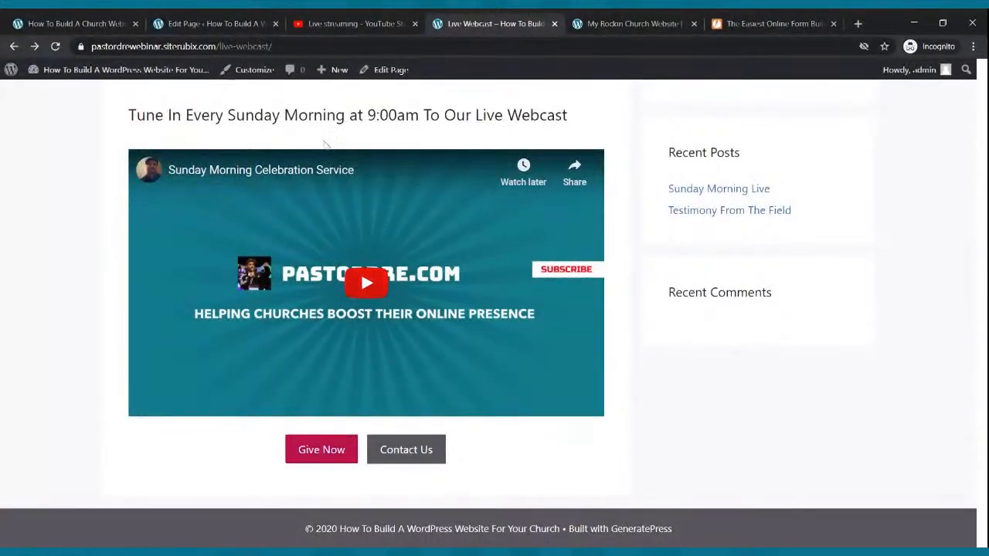
left_click(55, 48)
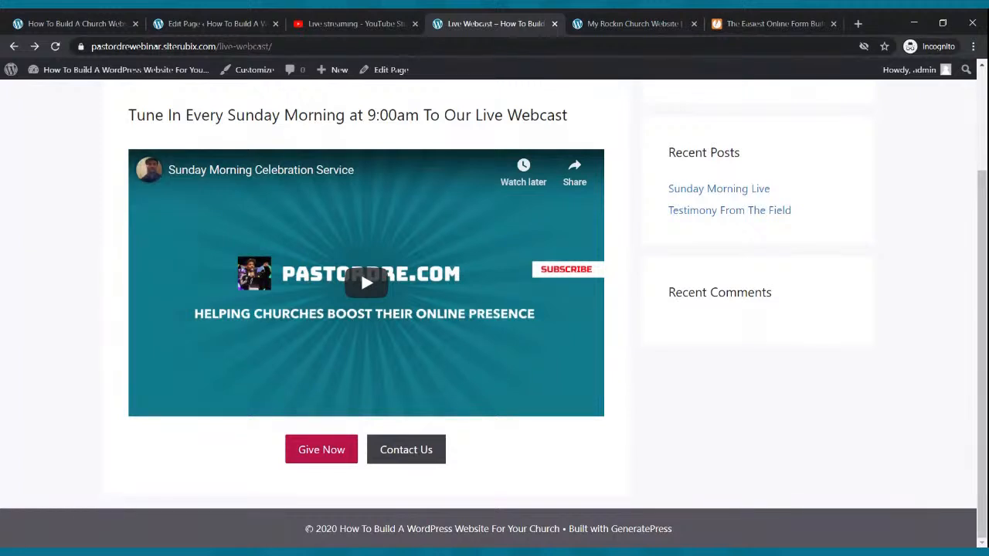
left_click(415, 455)
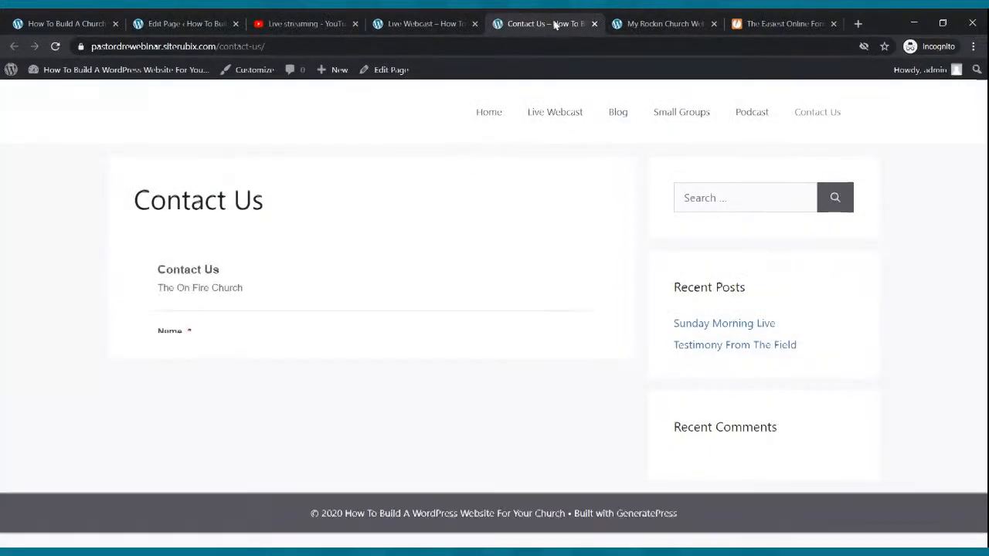
scroll(438, 286, "down", 3)
scroll(437, 287, "up", 3)
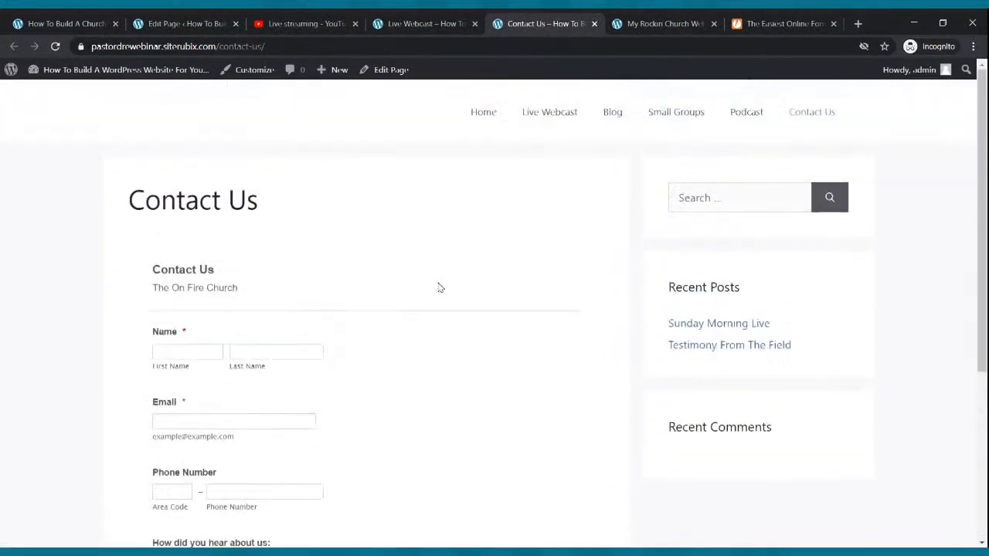
left_click(594, 24)
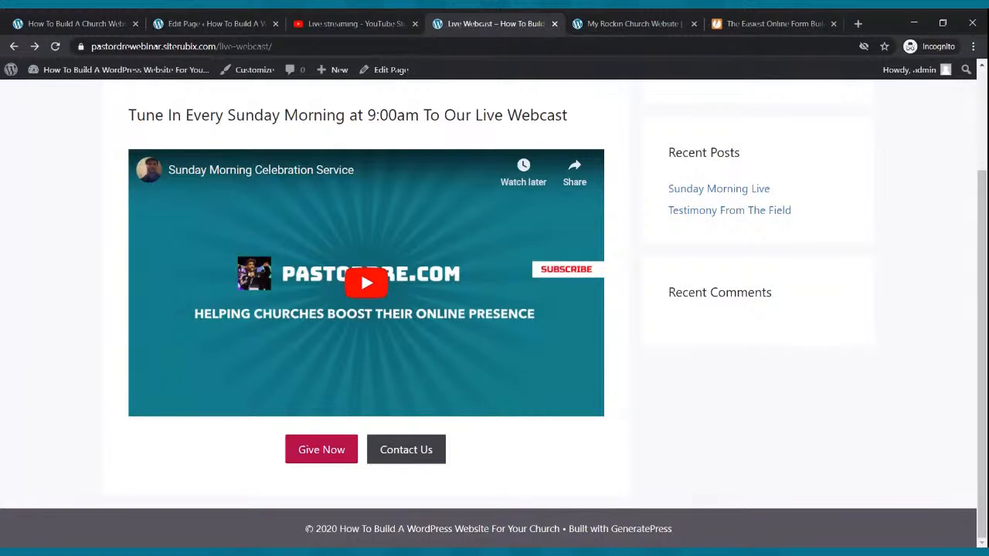
scroll(347, 355, "up", 3)
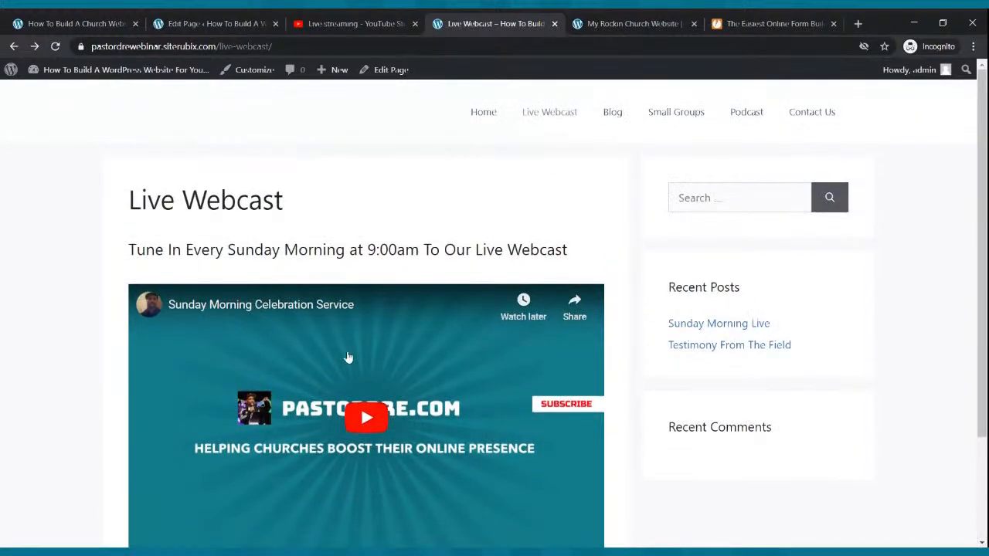
left_click(492, 121)
Browse the live menu pages (Live Webcast, Blog, Small Groups, Contact Us), then return Home
scroll(493, 119, "down", 5)
scroll(492, 120, "up", 5)
left_click(547, 116)
left_click(612, 116)
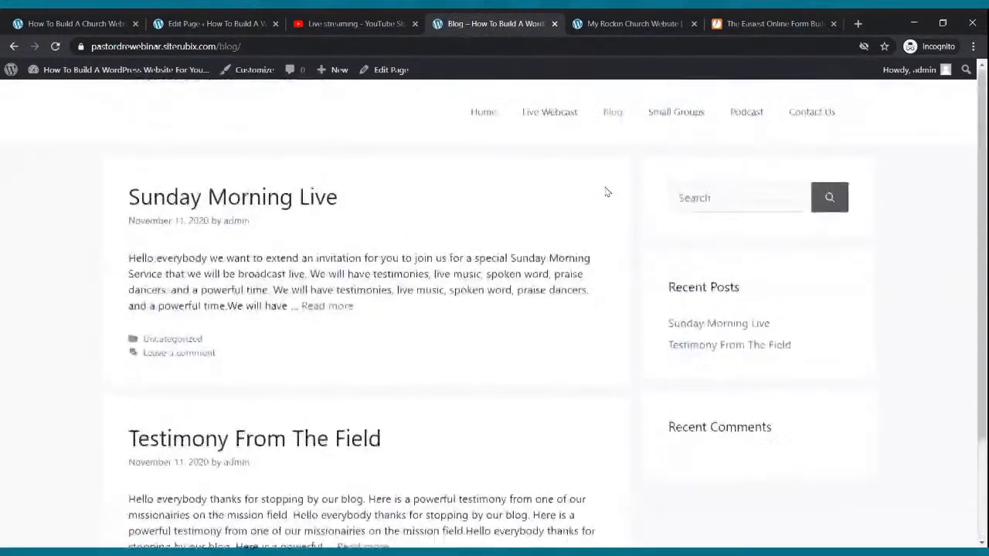
left_click(661, 117)
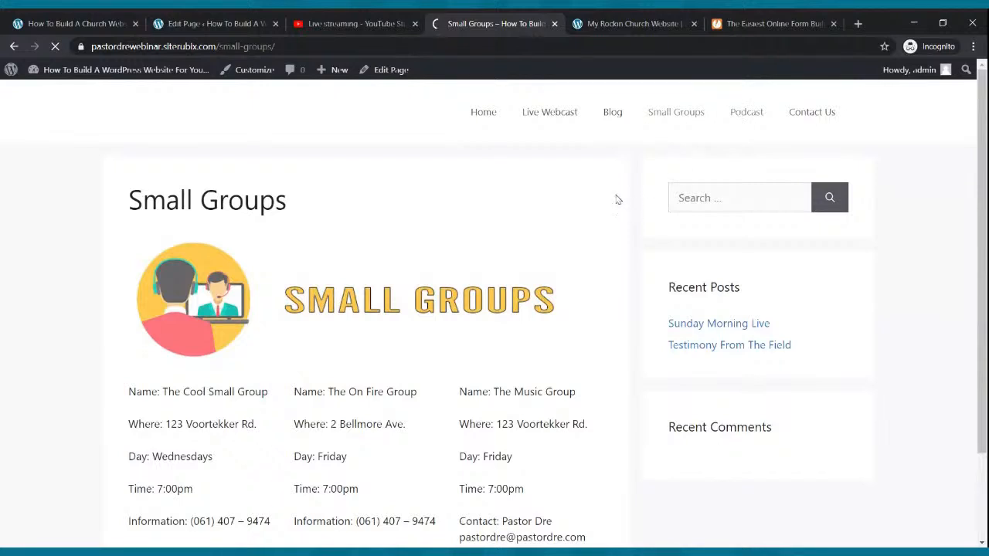
scroll(616, 198, "down", 1)
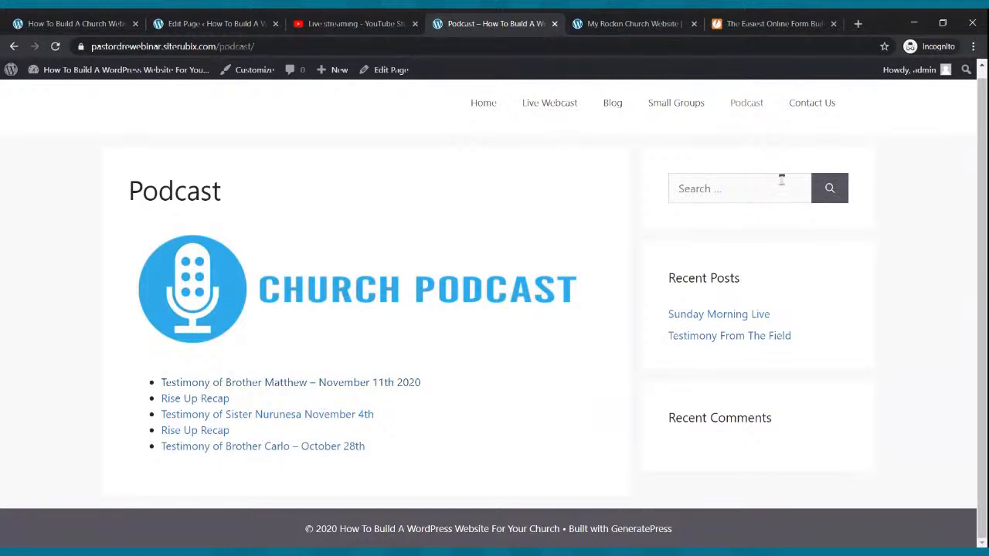
left_click(805, 107)
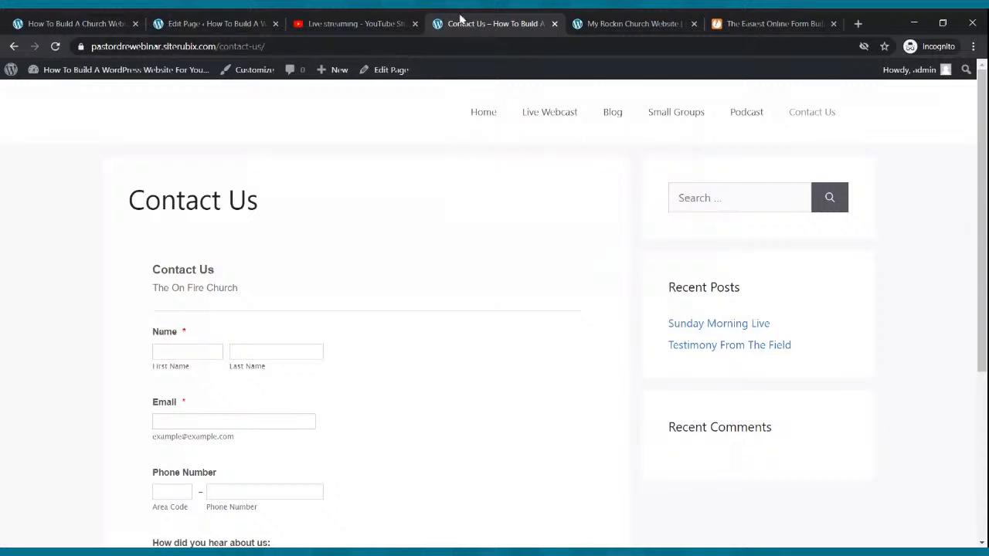
left_click(483, 114)
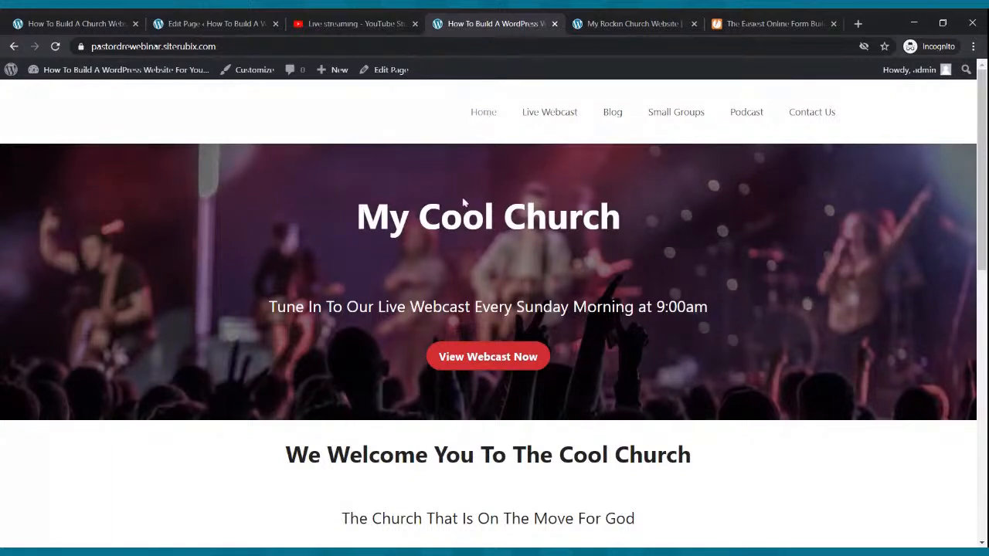
Follow the home banner's View Webcast Now link, then return Home and scroll through the home page
scroll(472, 382, "down", 8)
scroll(472, 386, "up", 8)
left_click(509, 363)
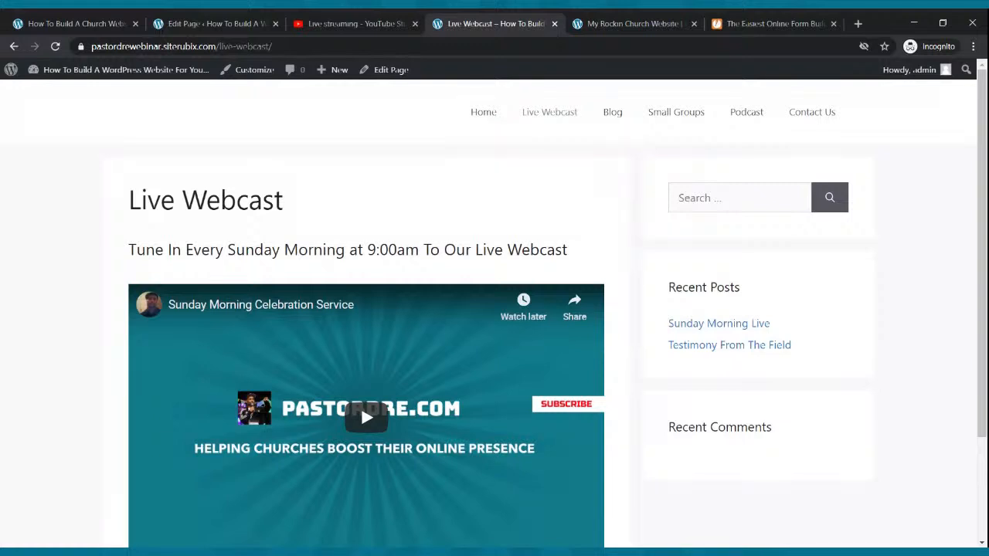
left_click(481, 113)
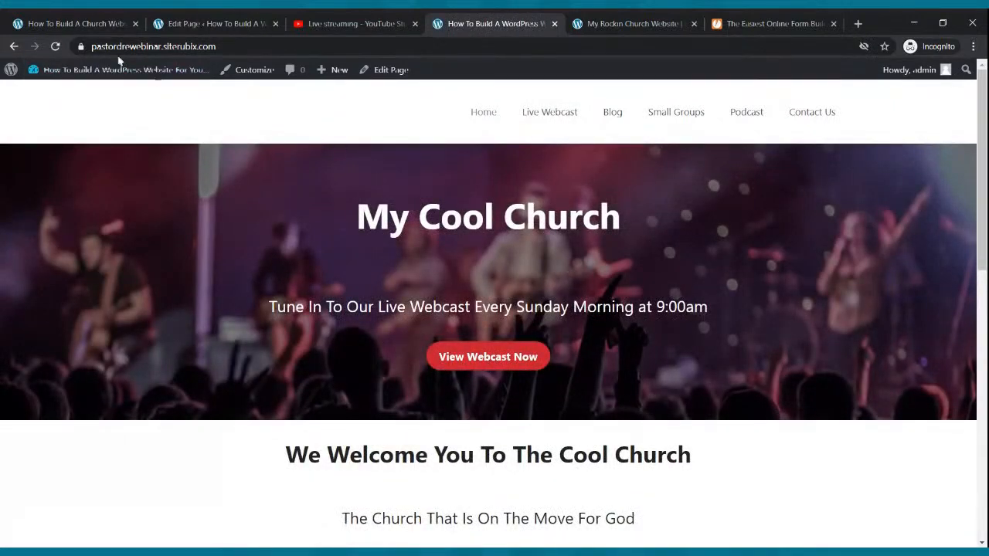
mouse_move(176, 72)
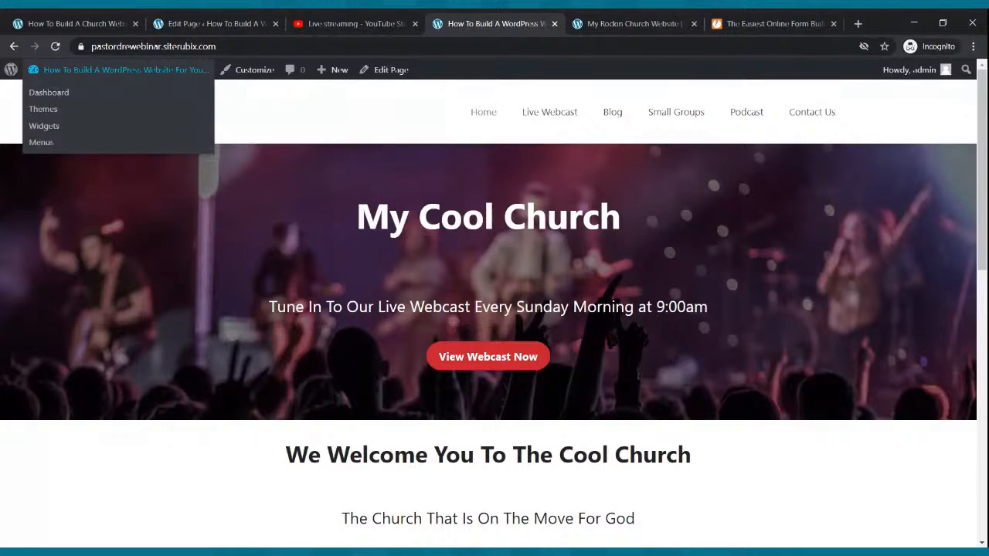
scroll(410, 164, "down", 5)
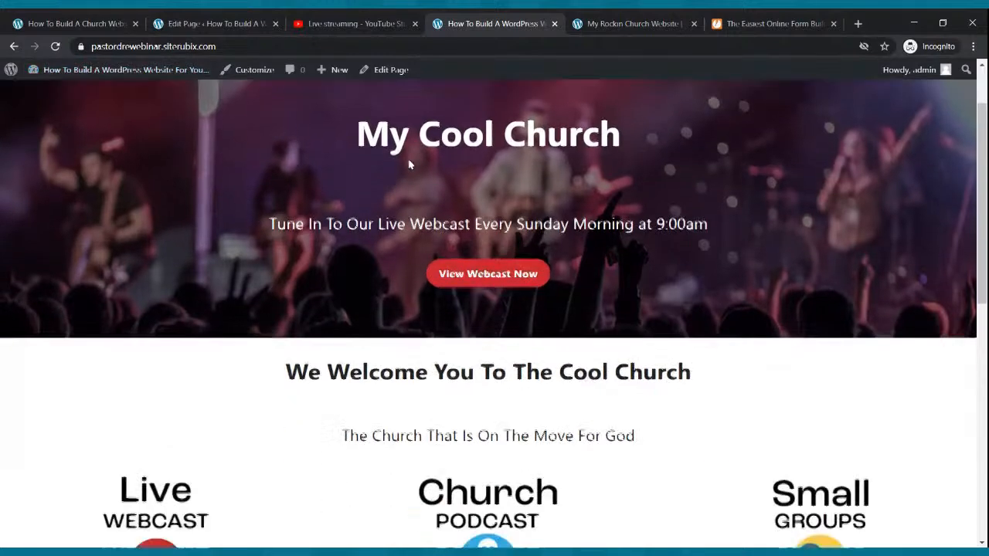
scroll(409, 164, "up", 3)
scroll(410, 164, "up", 3)
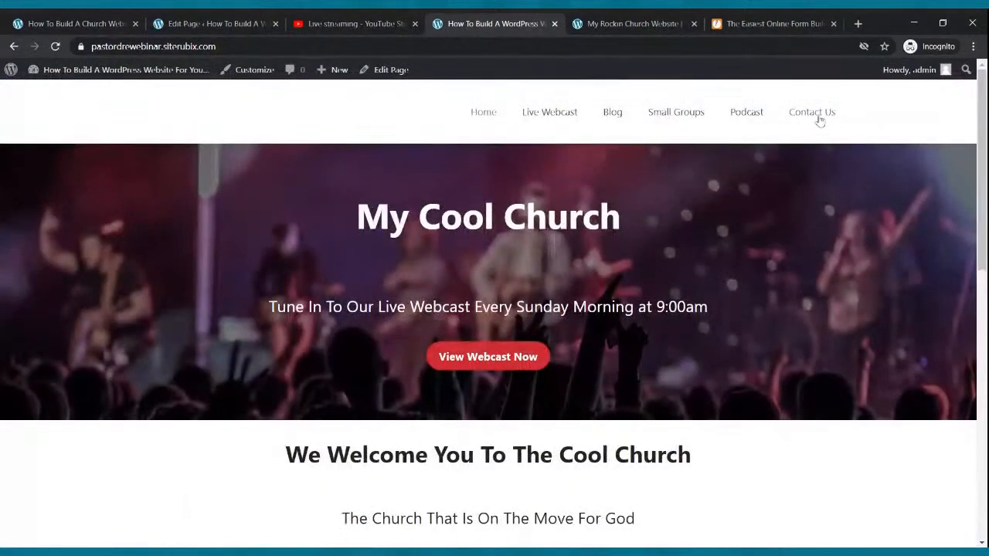
Visit the Podcast, Small Groups, Blog and Live Webcast pages, then go back to the home page
left_click(751, 116)
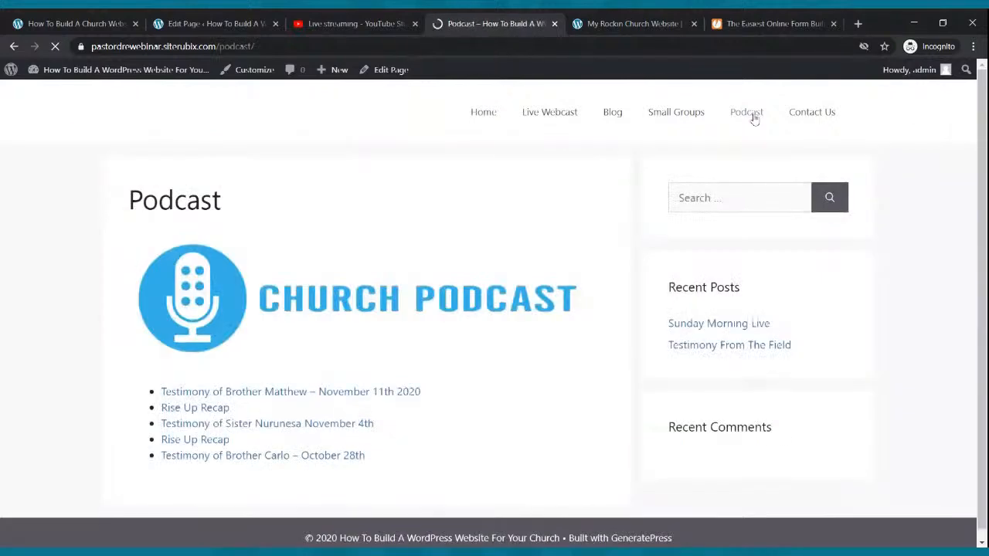
left_click(698, 114)
scroll(519, 270, "down", 2)
scroll(520, 271, "up", 2)
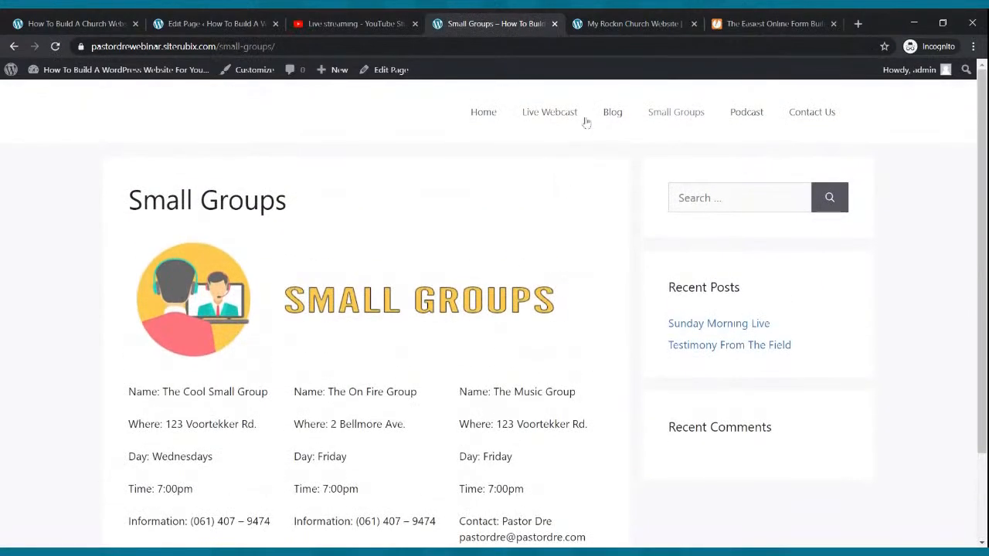
left_click(609, 116)
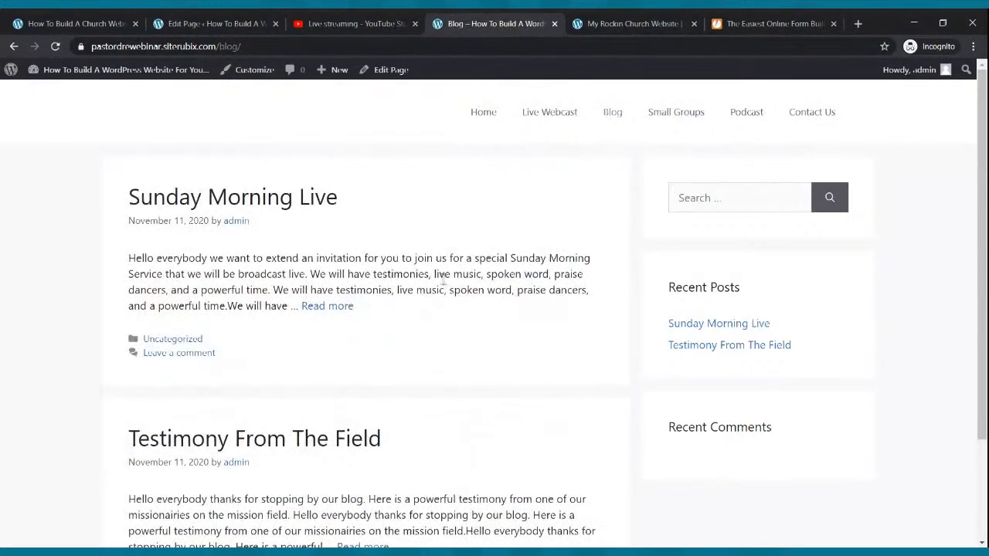
left_click(535, 118)
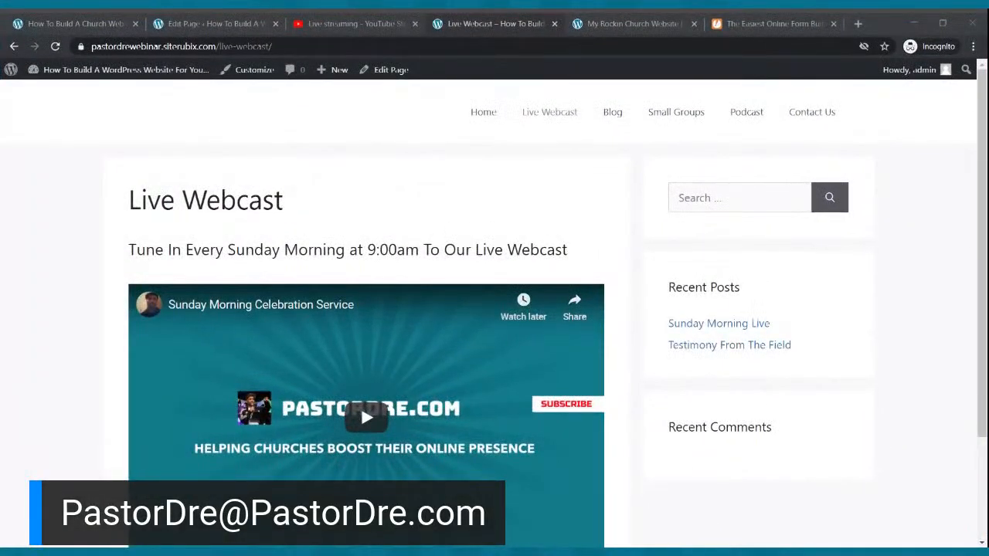
left_click(481, 112)
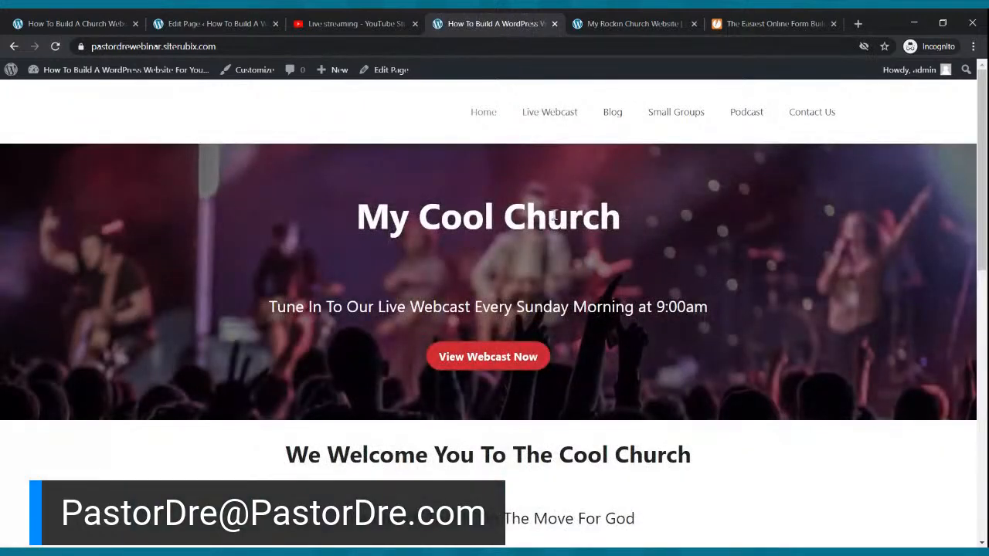
Check each menu page in turn (Live Webcast, Blog, Small Groups, Podcast, Contact Us), ending at Home
left_click(561, 116)
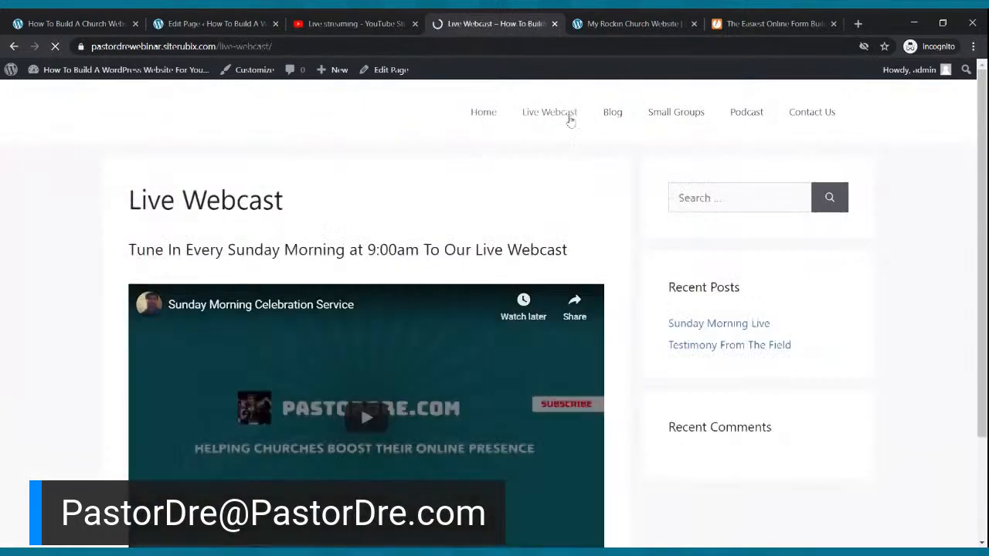
left_click(613, 116)
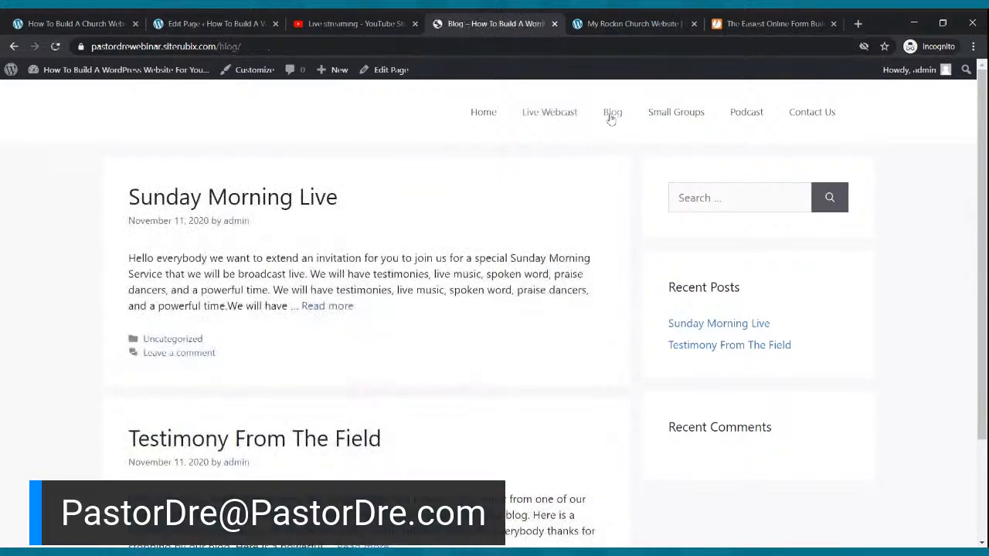
left_click(694, 115)
left_click(746, 112)
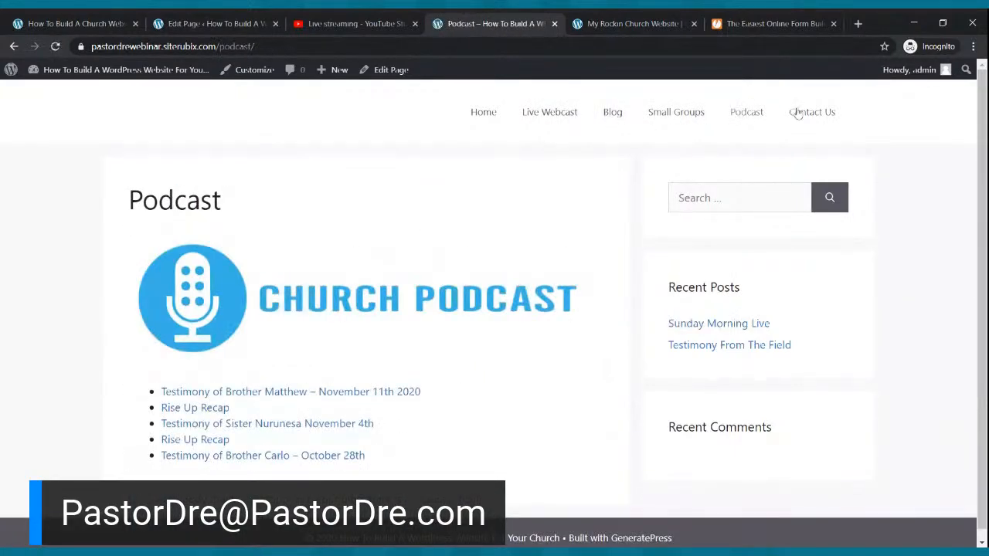
left_click(797, 113)
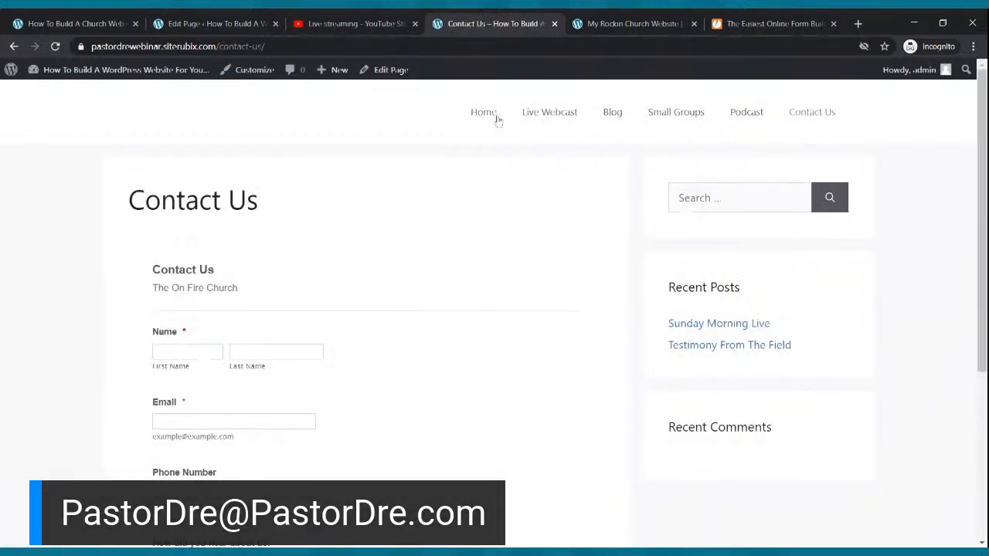
left_click(495, 119)
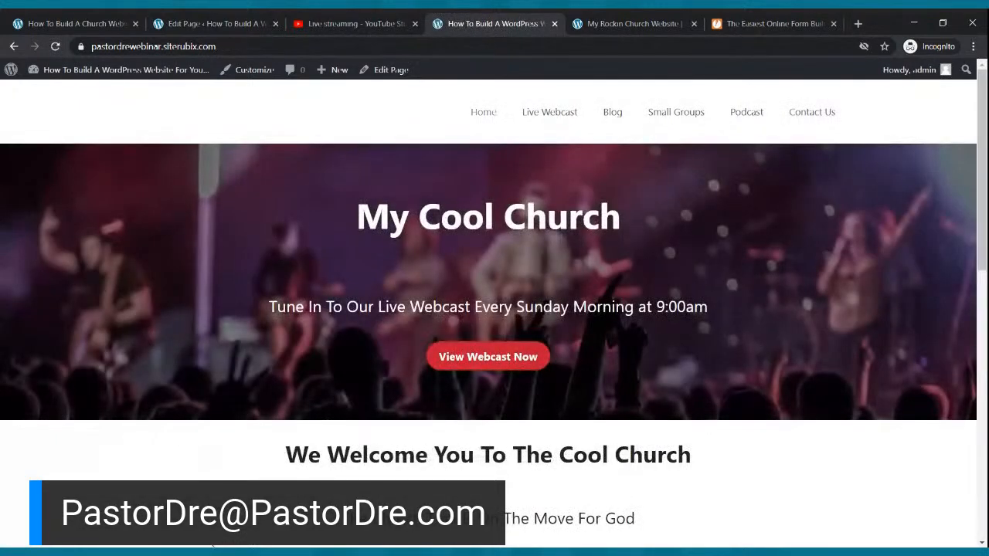